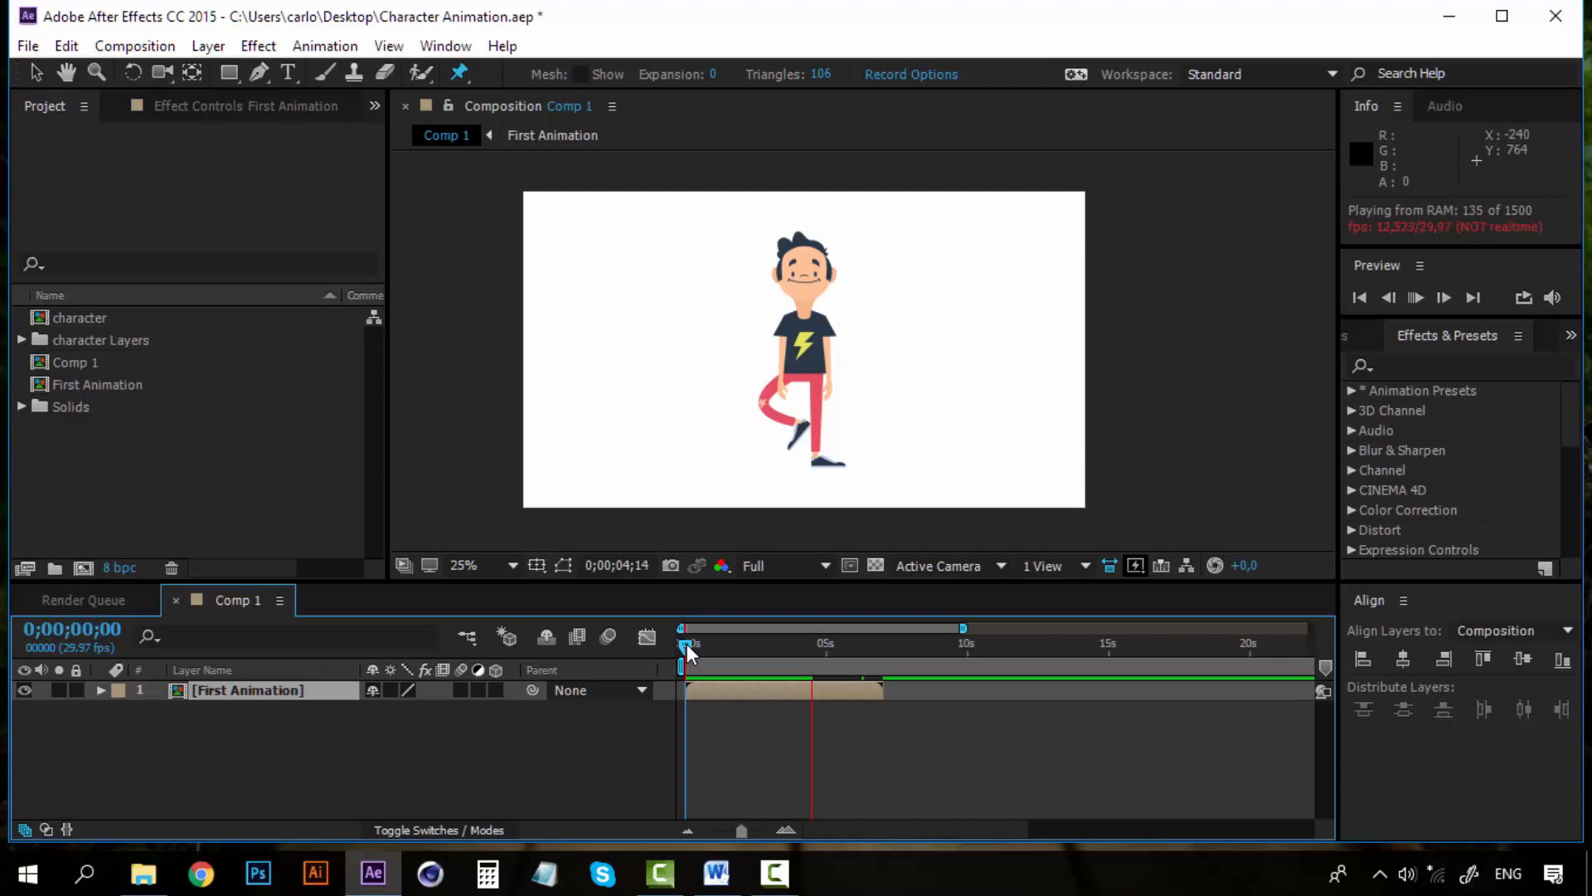
Scrub through the Comp 1 timeline to review the first animation
left_click(687, 643)
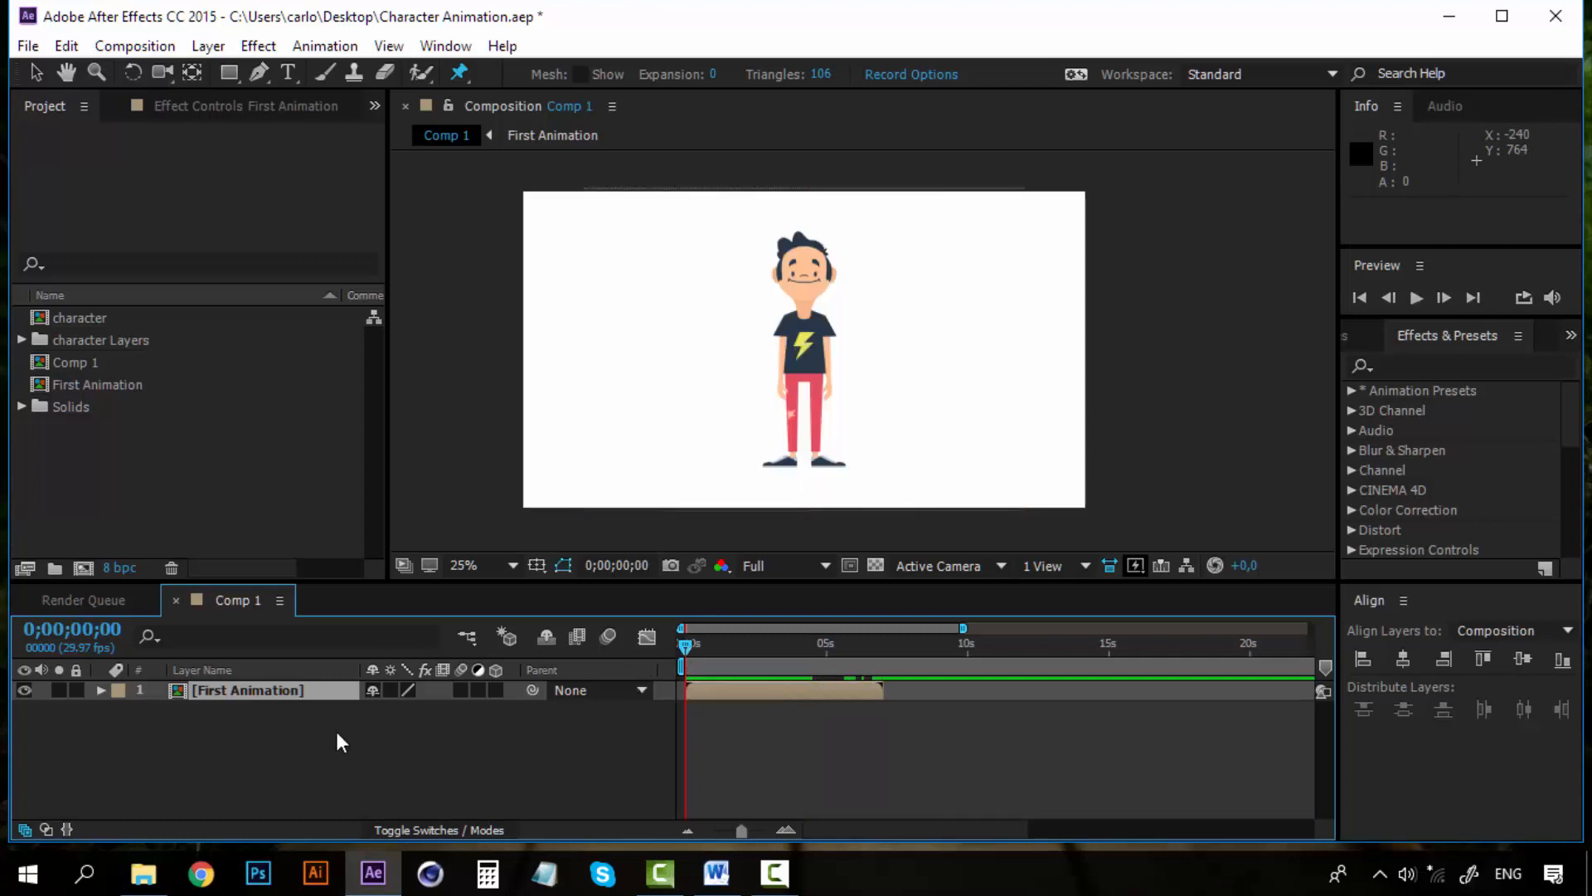
left_click(337, 734)
left_click_drag(873, 650, 884, 644)
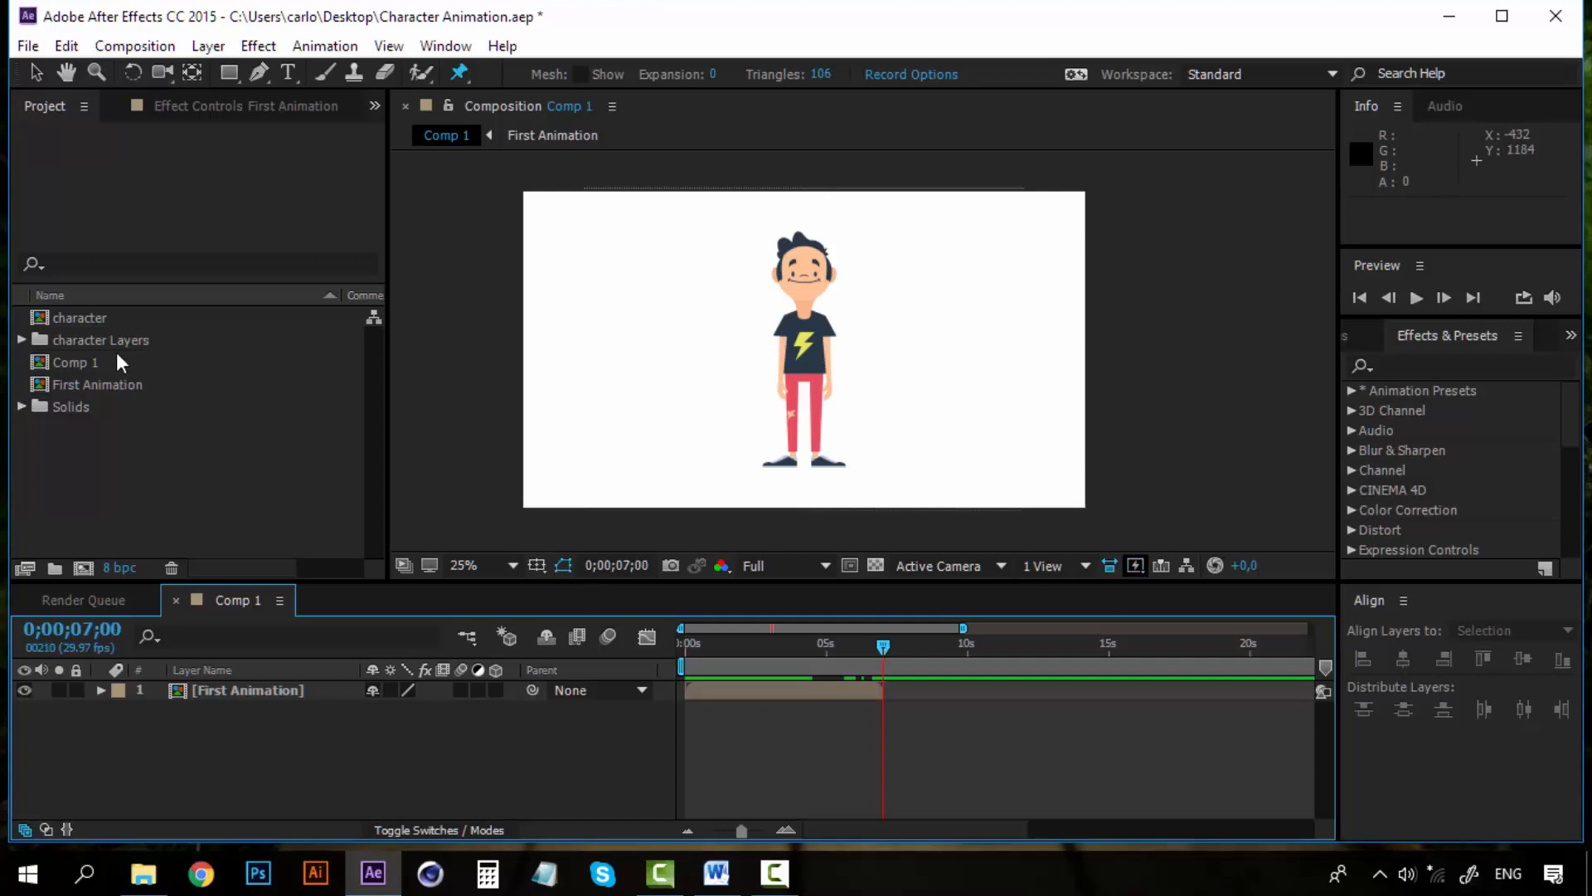
Duplicate the character composition and rename the copy as Second Animation
left_click(86, 319)
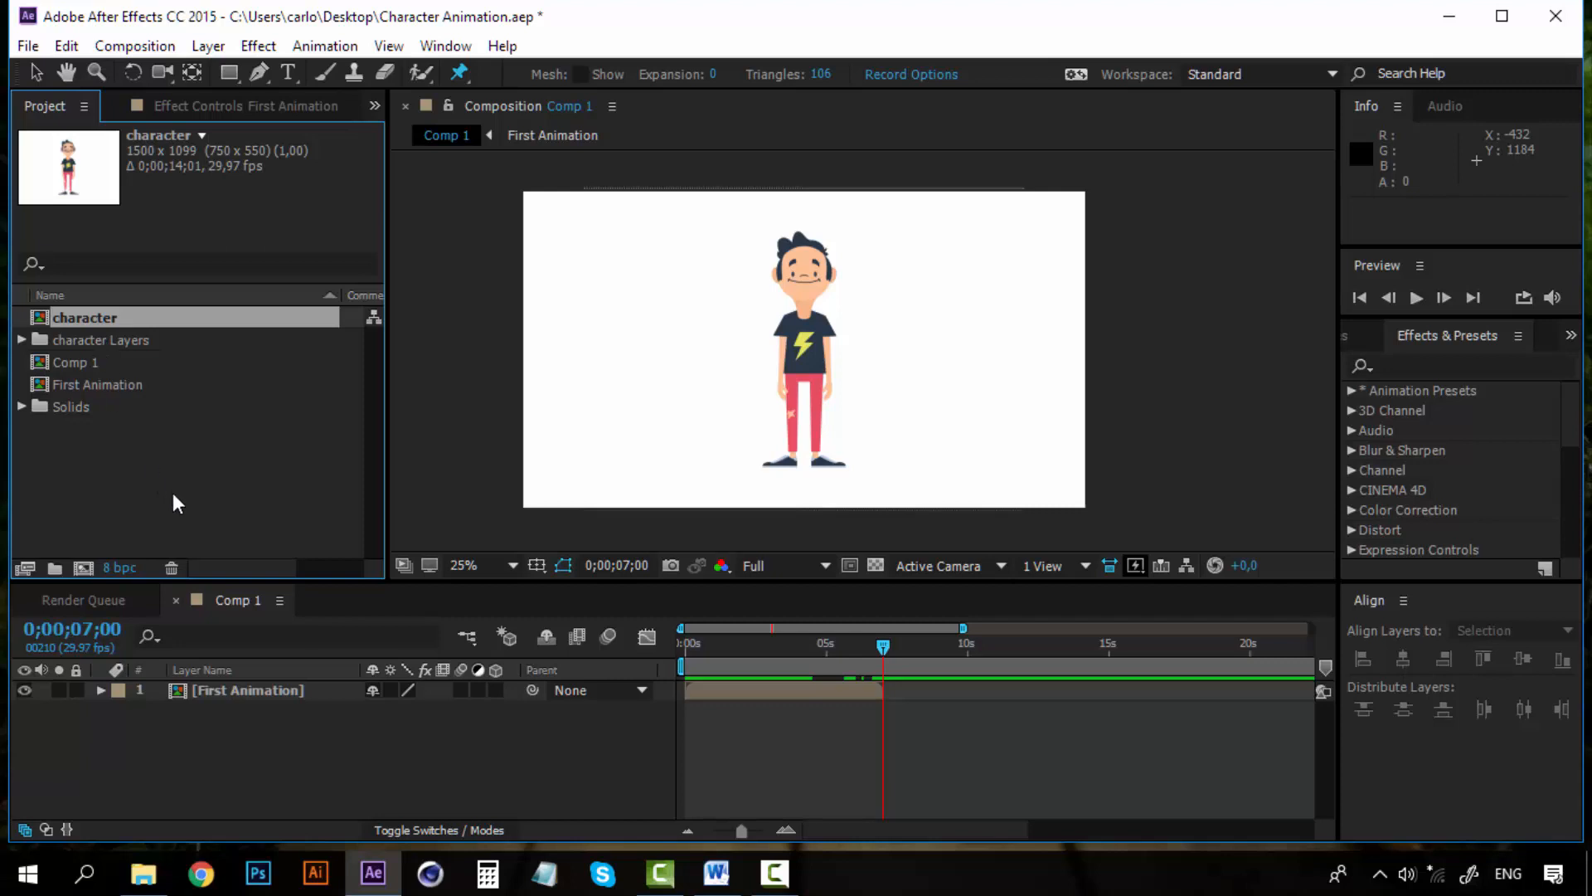
key("ctrl+v")
left_click(111, 338)
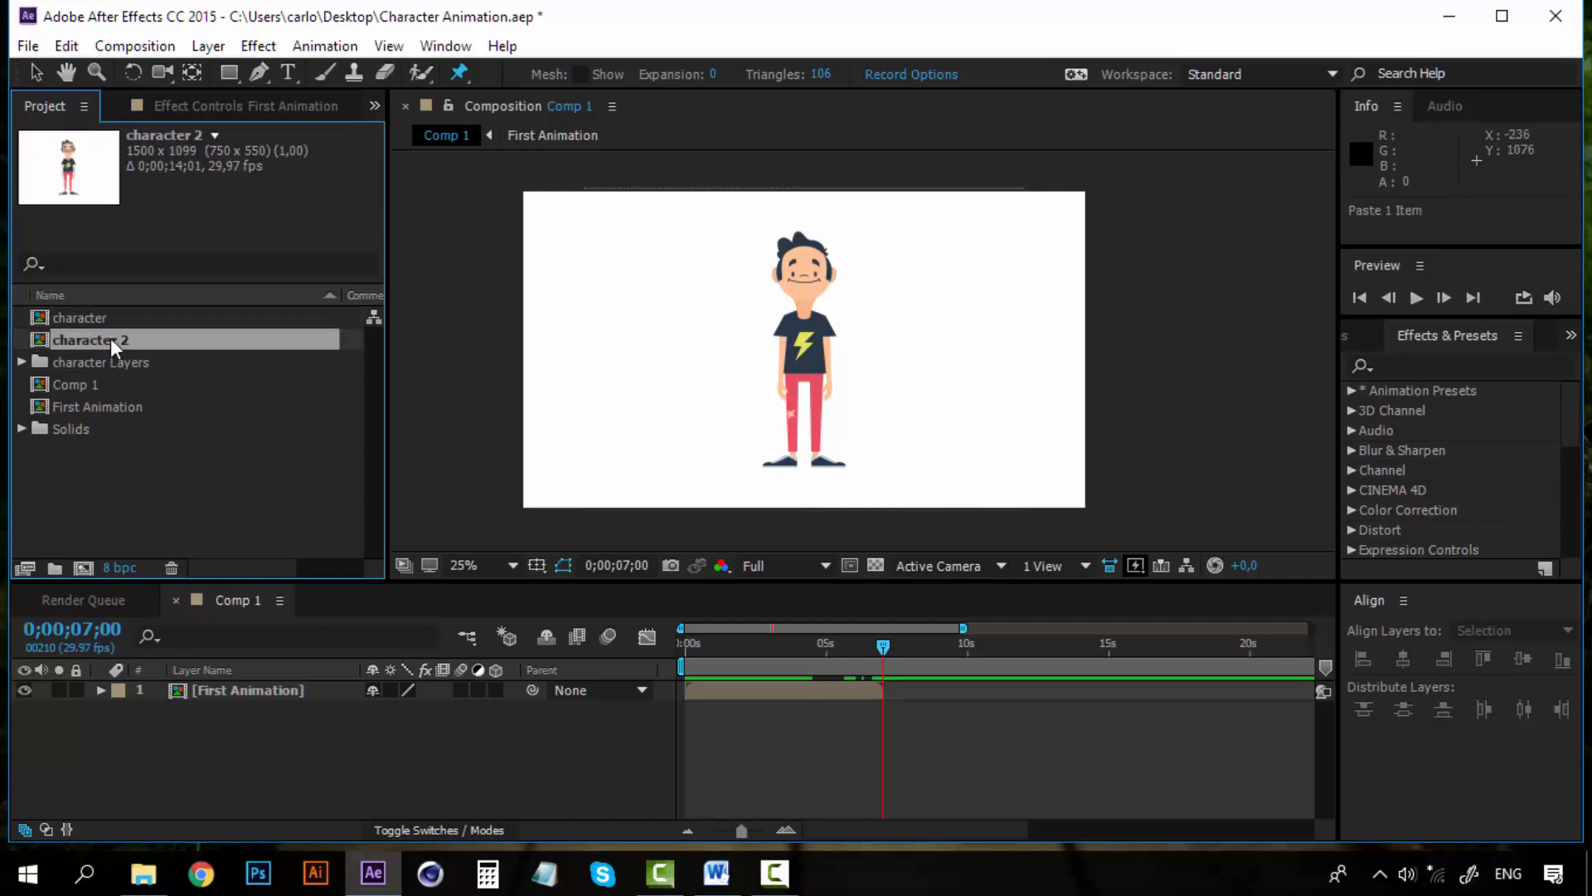
right_click(111, 336)
left_click(224, 647)
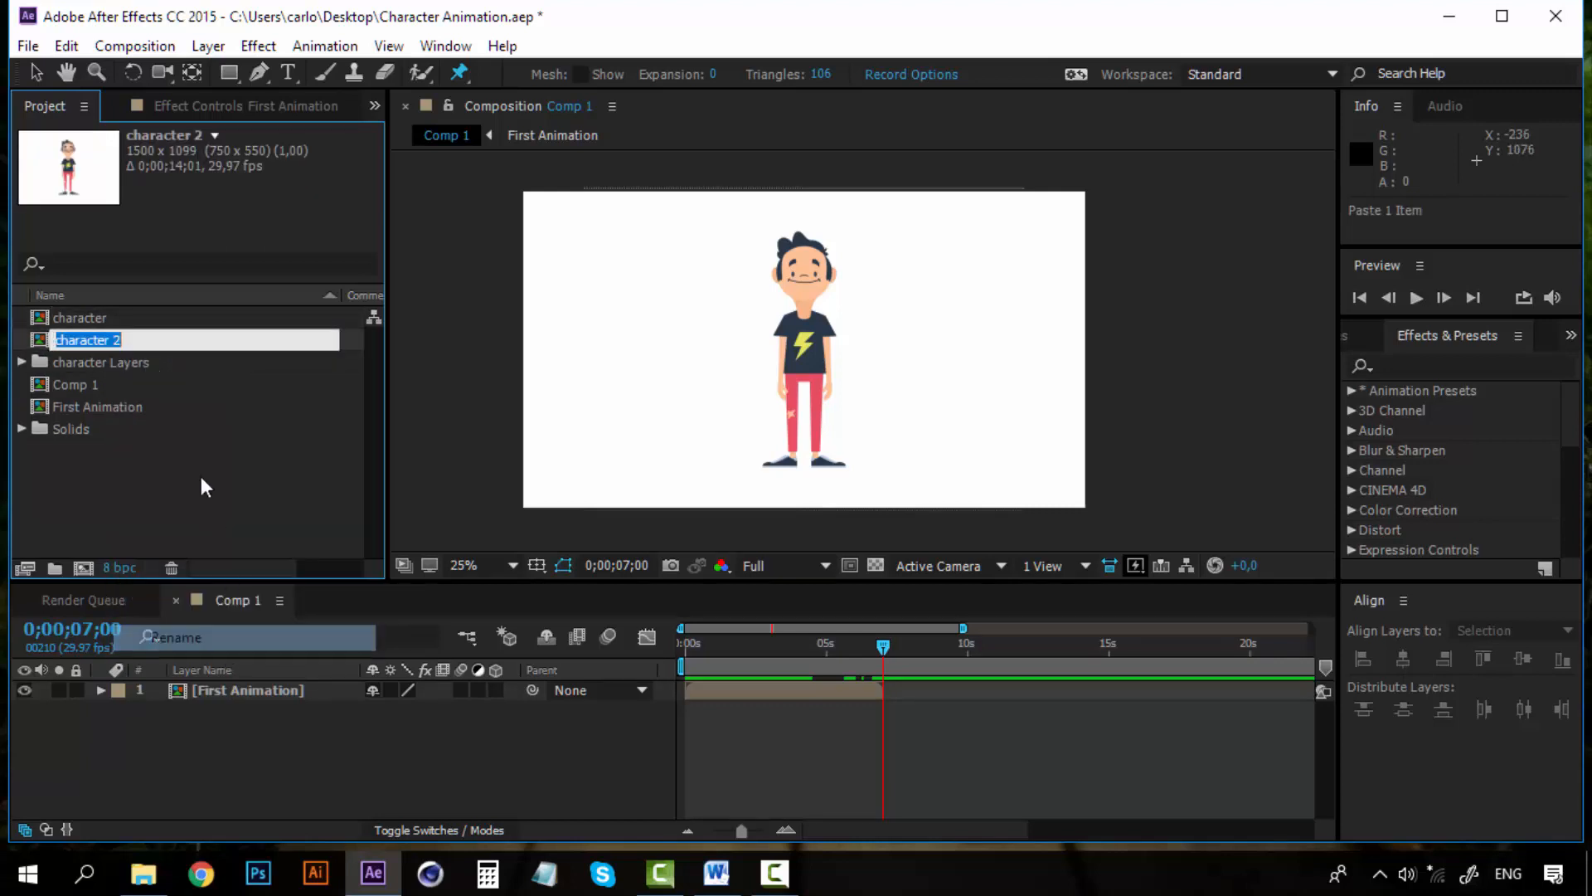
type("Second Animation")
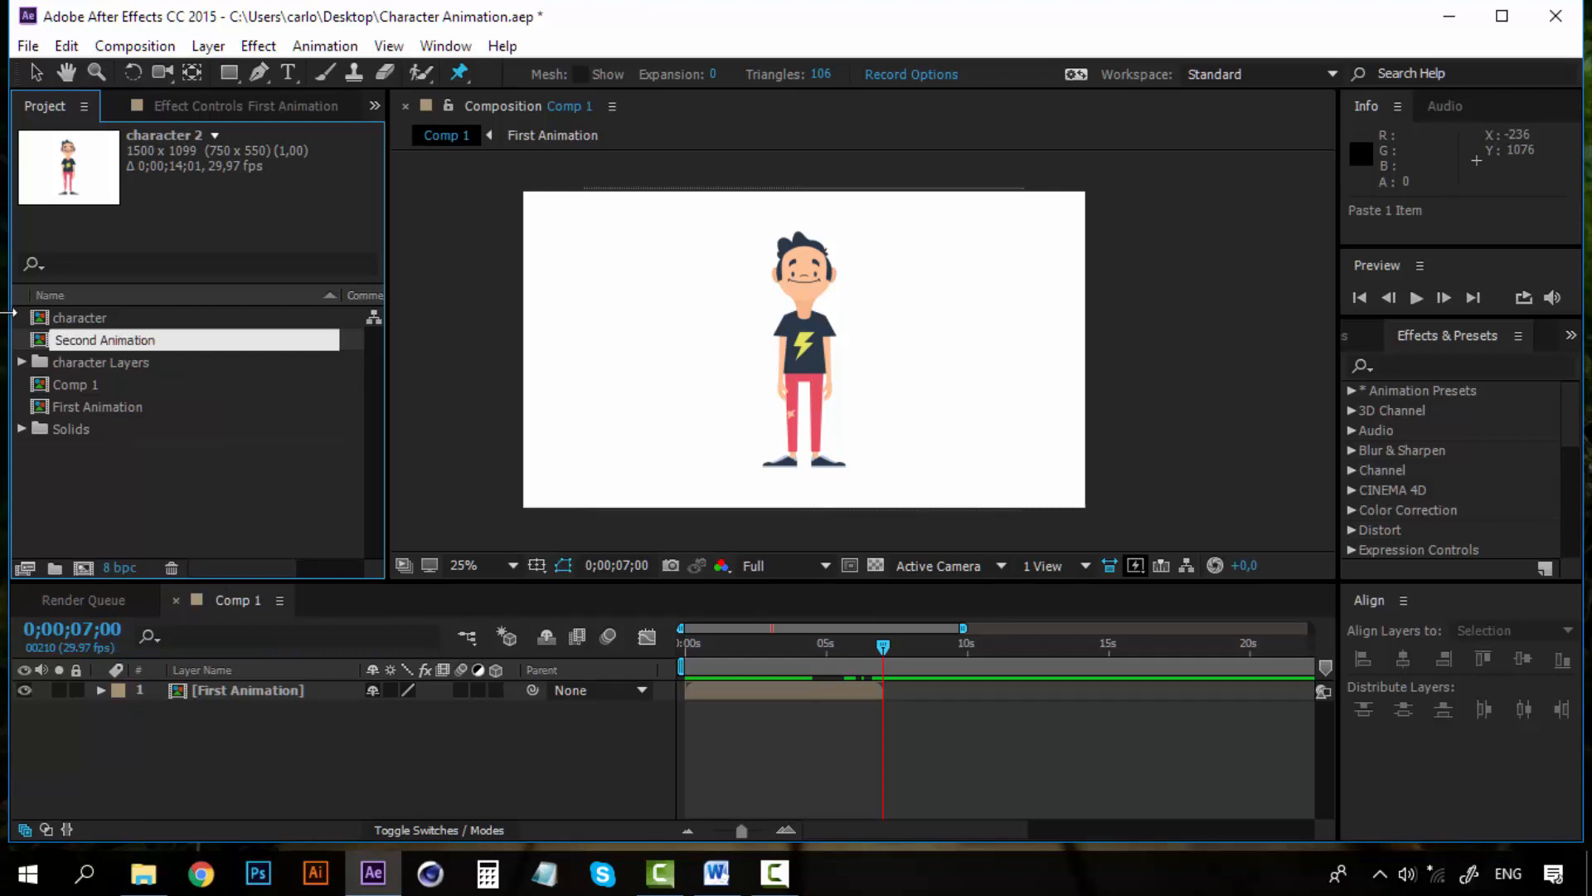
Add the Second Animation composition to the Comp 1 timeline above First Animation
left_click(195, 504)
left_click_drag(116, 412, 299, 701)
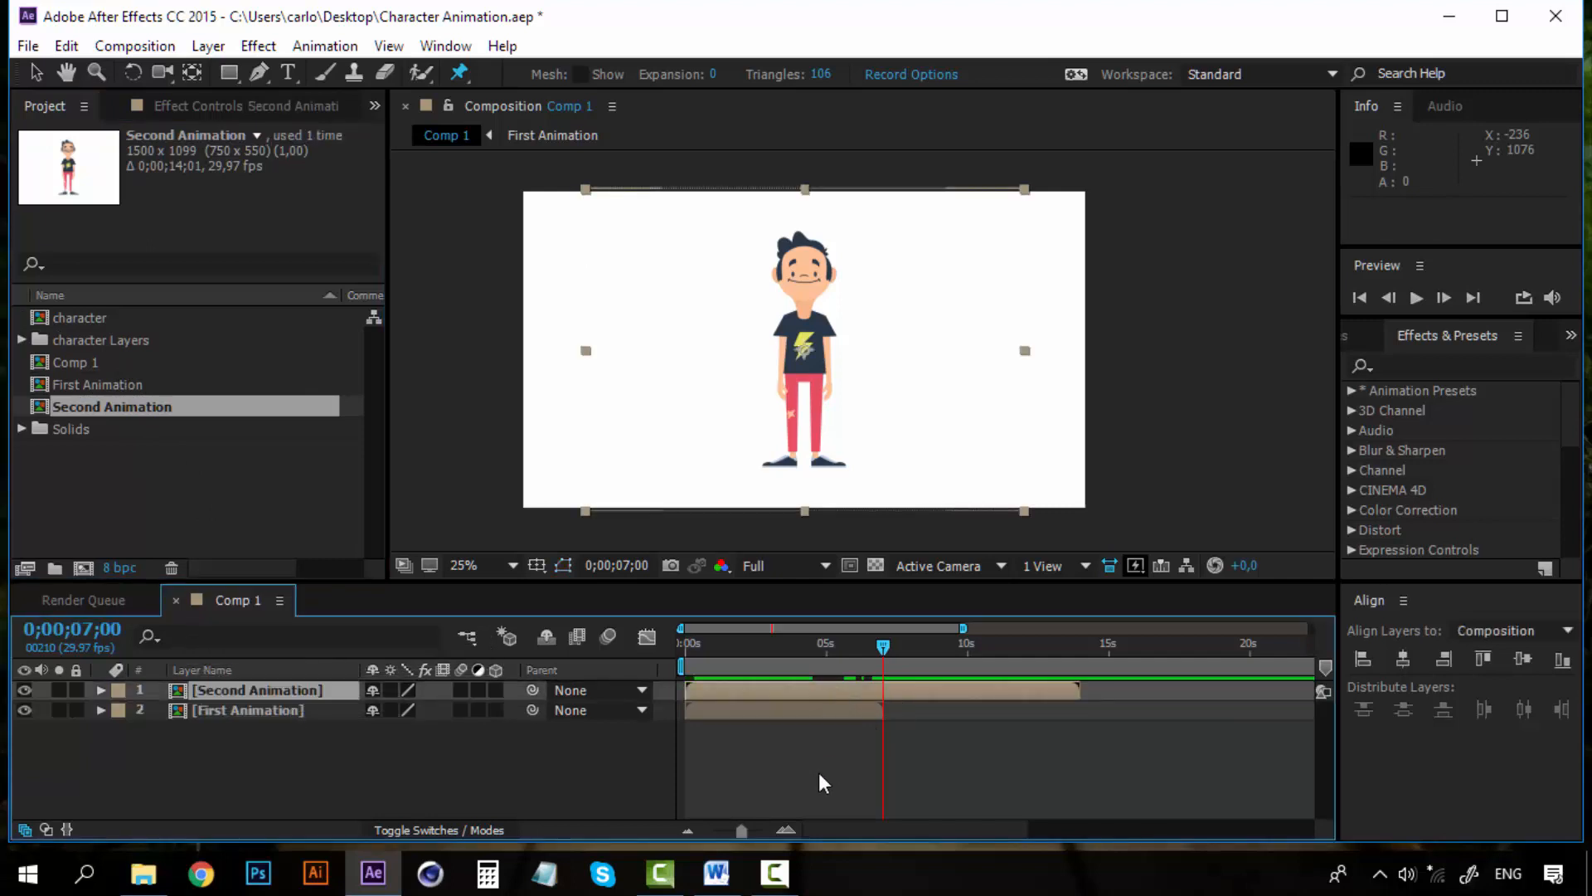
Trim the Second Animation layer so it starts at 0;00;07;01, right after the first animation ends
left_click(792, 828)
left_click(792, 828)
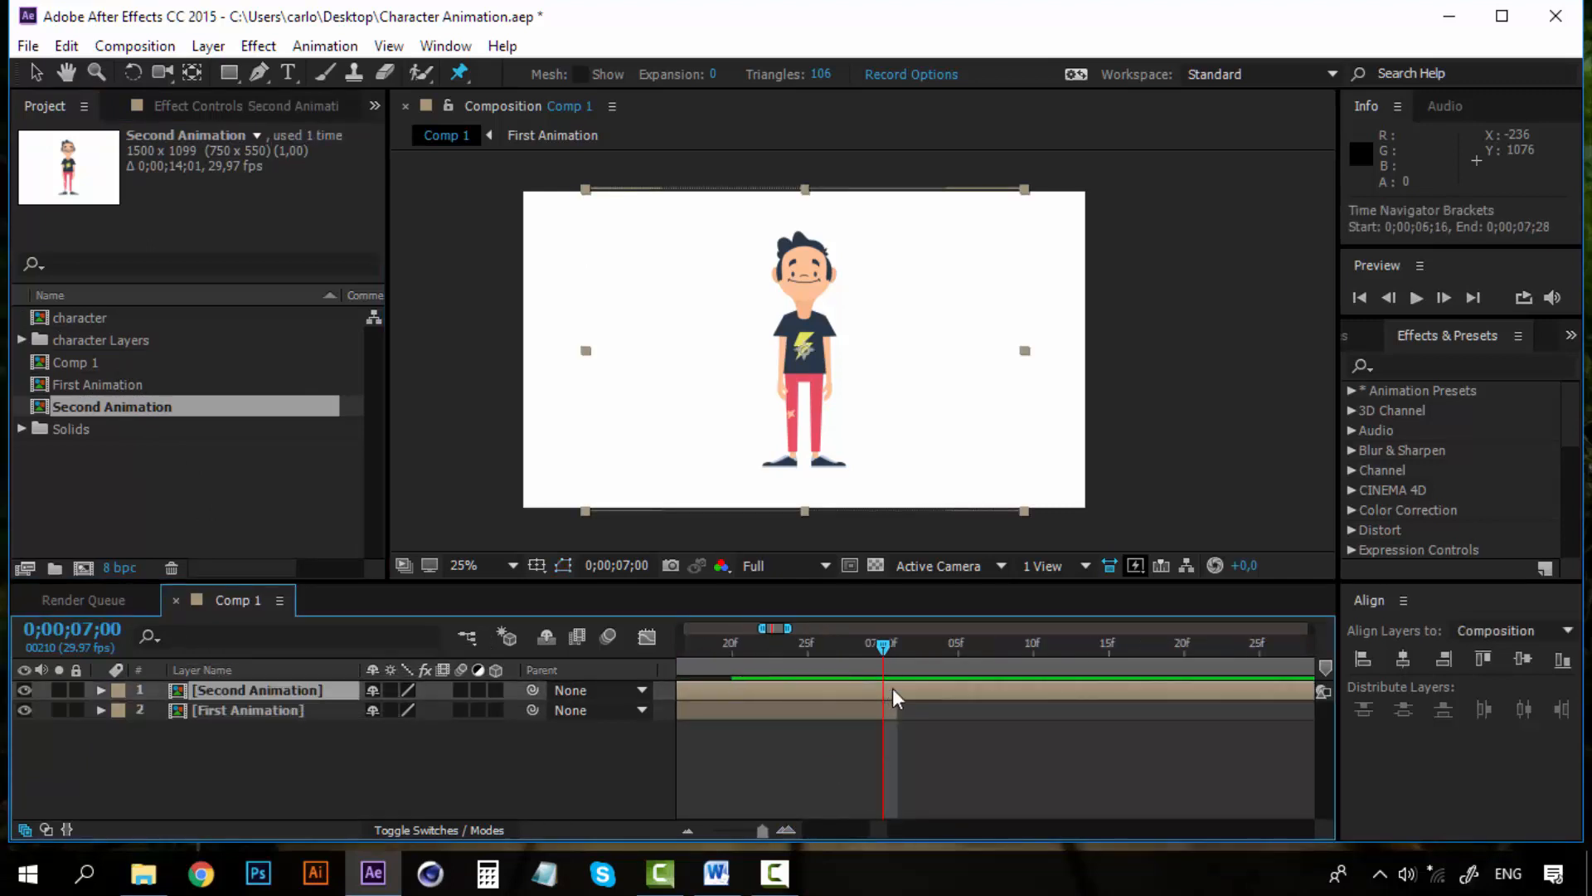
left_click_drag(884, 643, 896, 642)
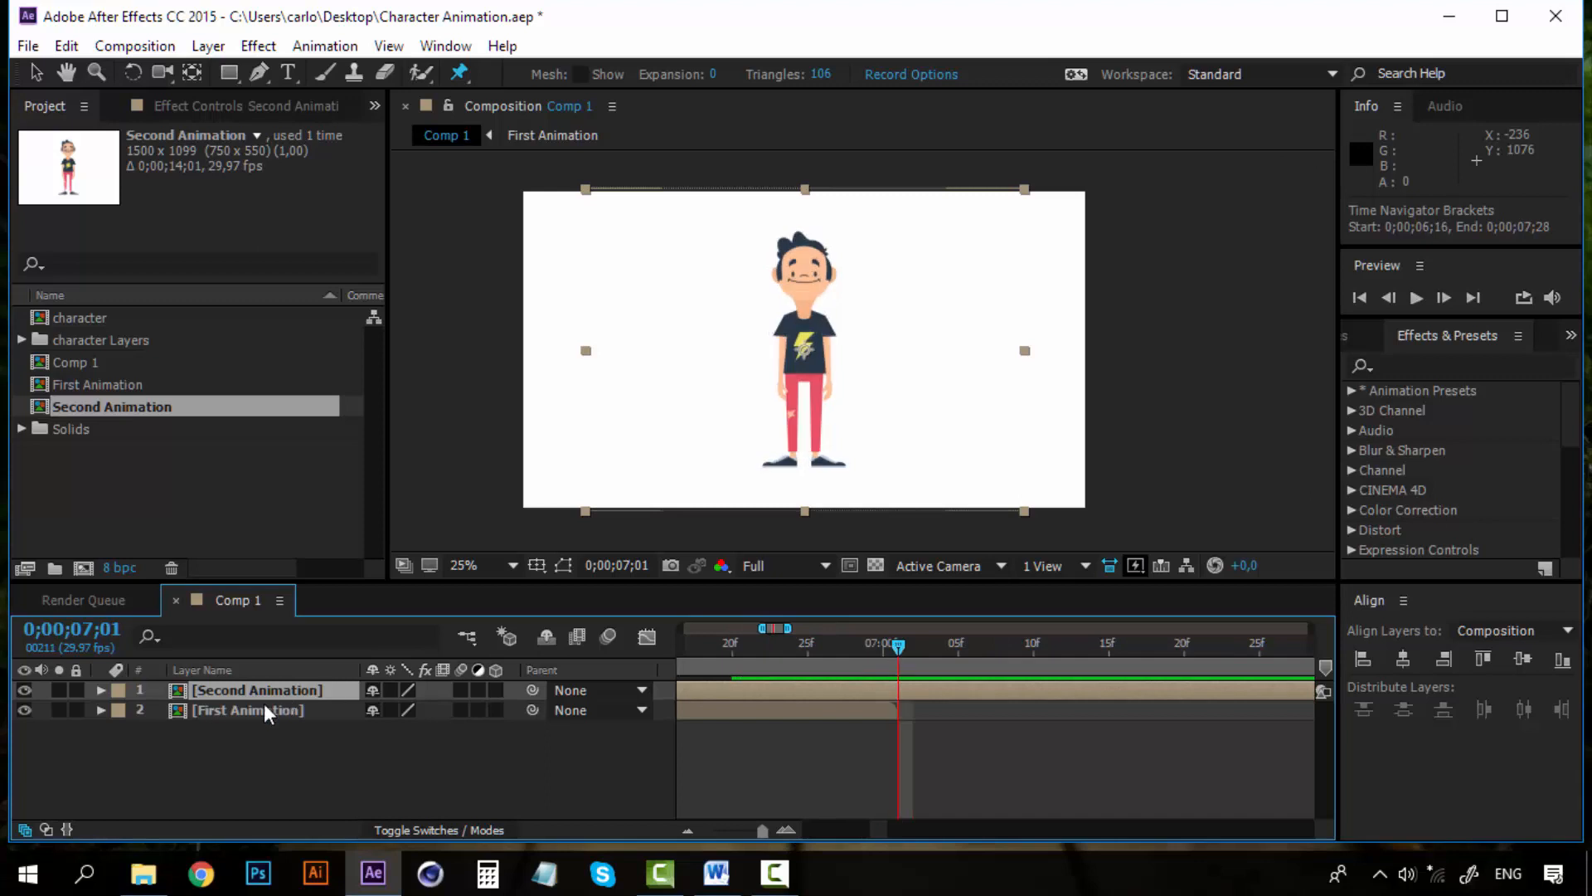
left_click(261, 709)
left_click(292, 690)
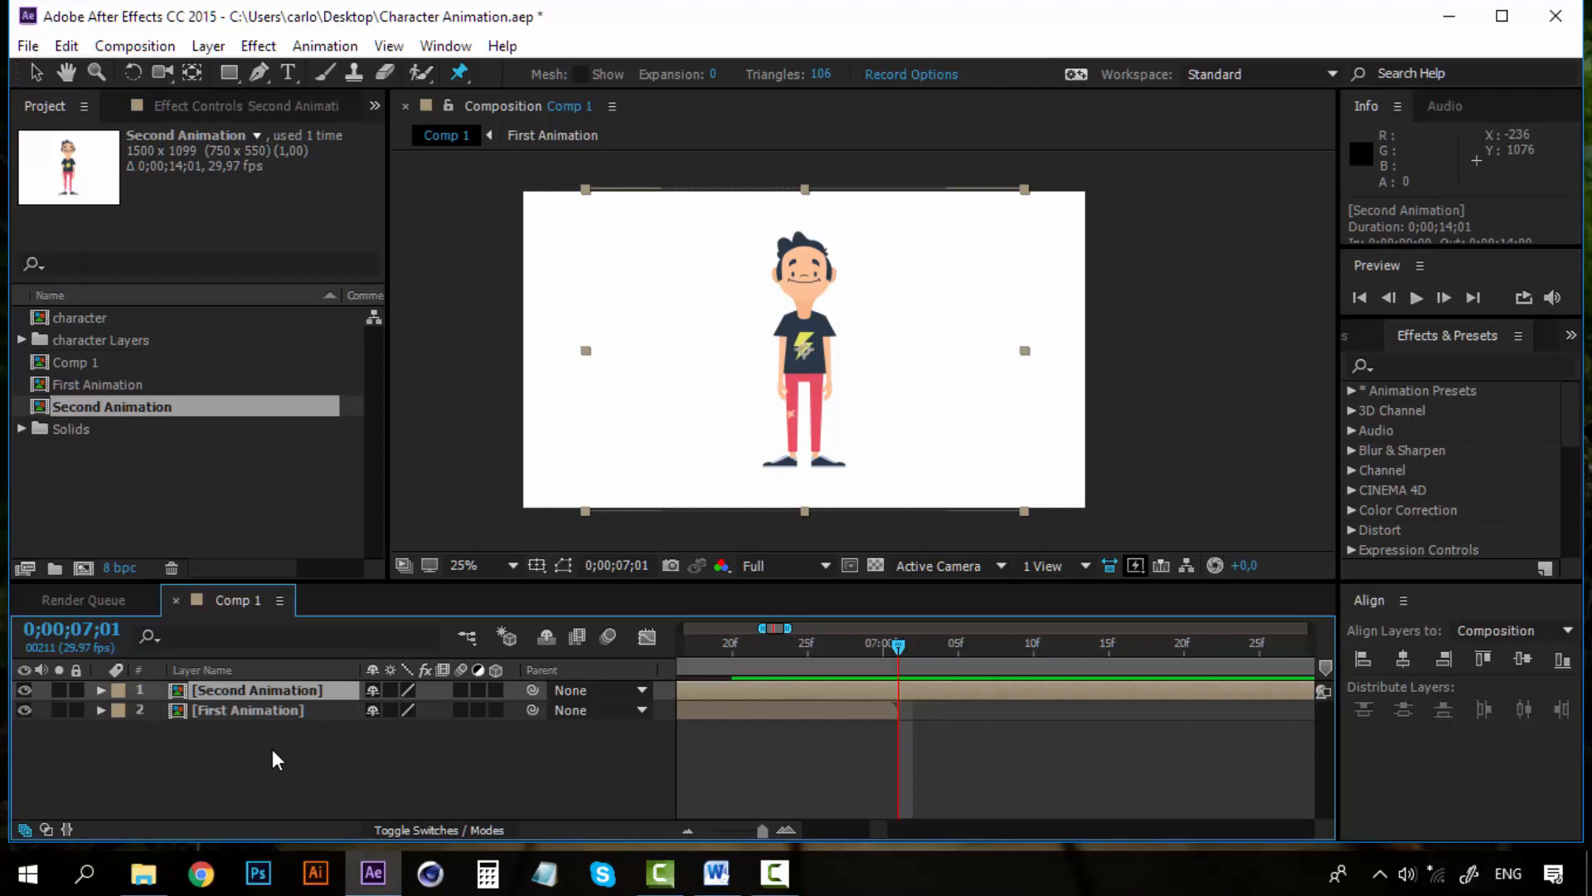
key("alt+bracketleft")
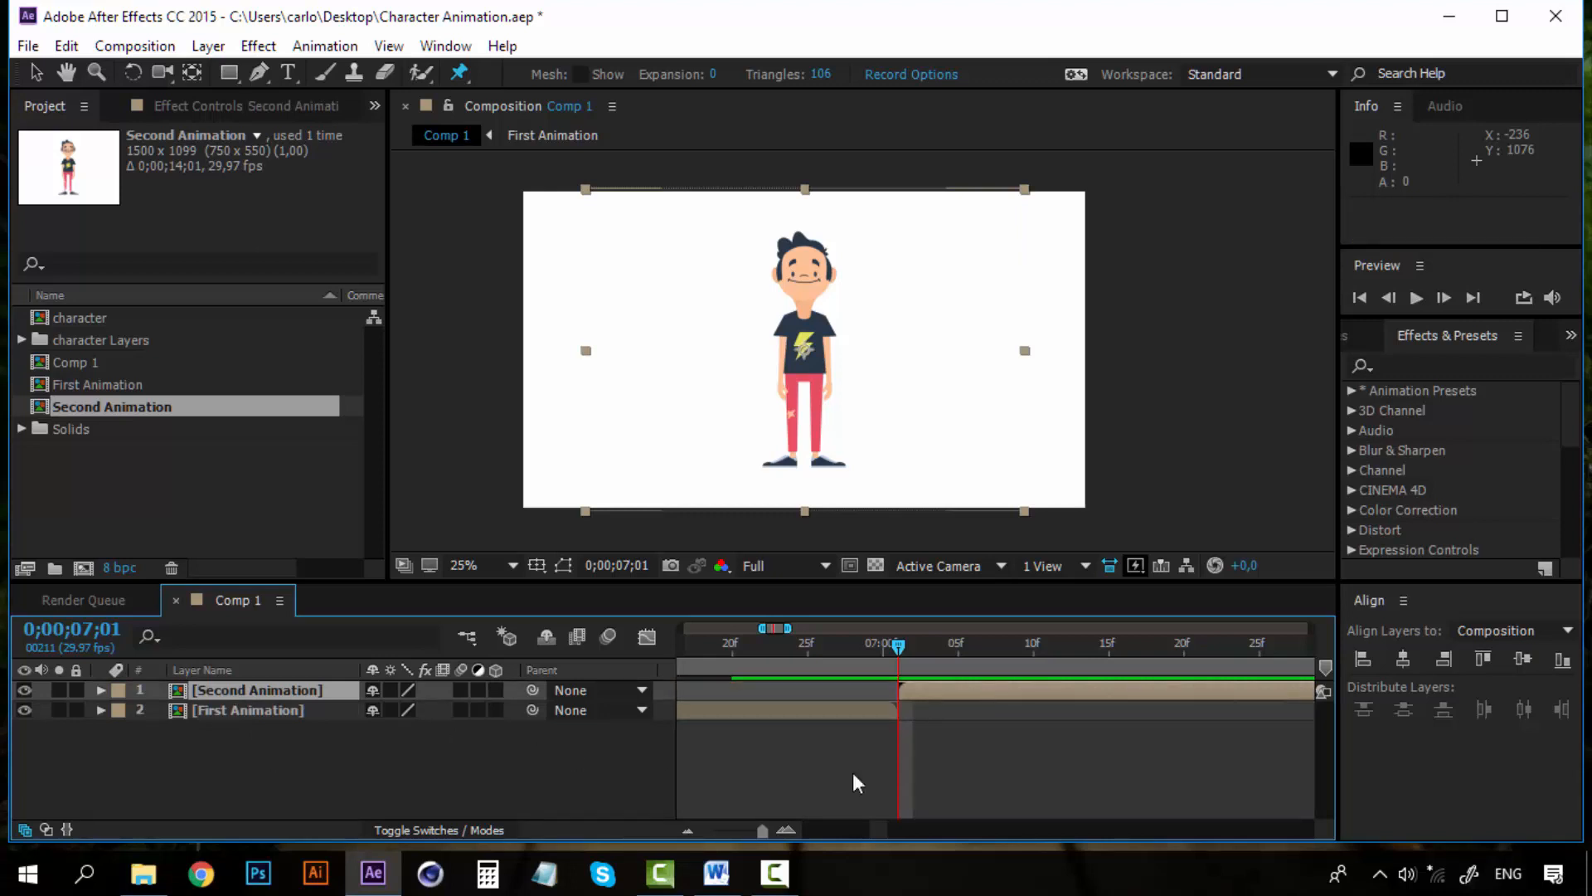
Preview the transition between the two animation layers
mouse_move(898, 645)
left_mouse_down()
mouse_move(746, 644)
mouse_move(1104, 645)
mouse_move(901, 639)
left_mouse_up()
key("space")
key("space")
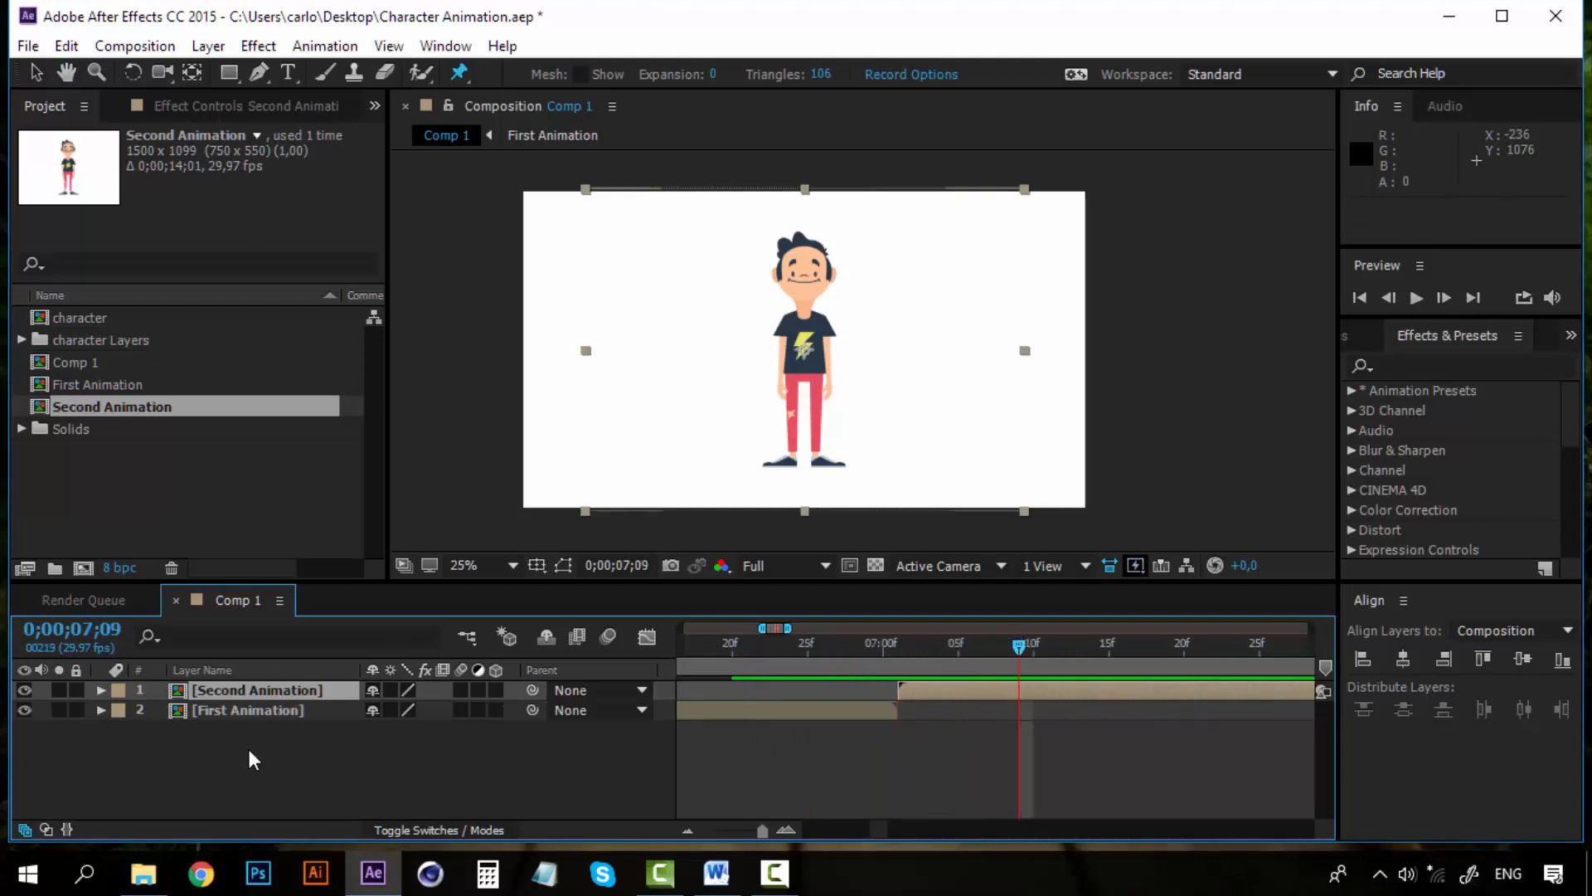
Open the Second Animation composition at its first frame, enlarged around the character
left_click(253, 760)
double_click(255, 697)
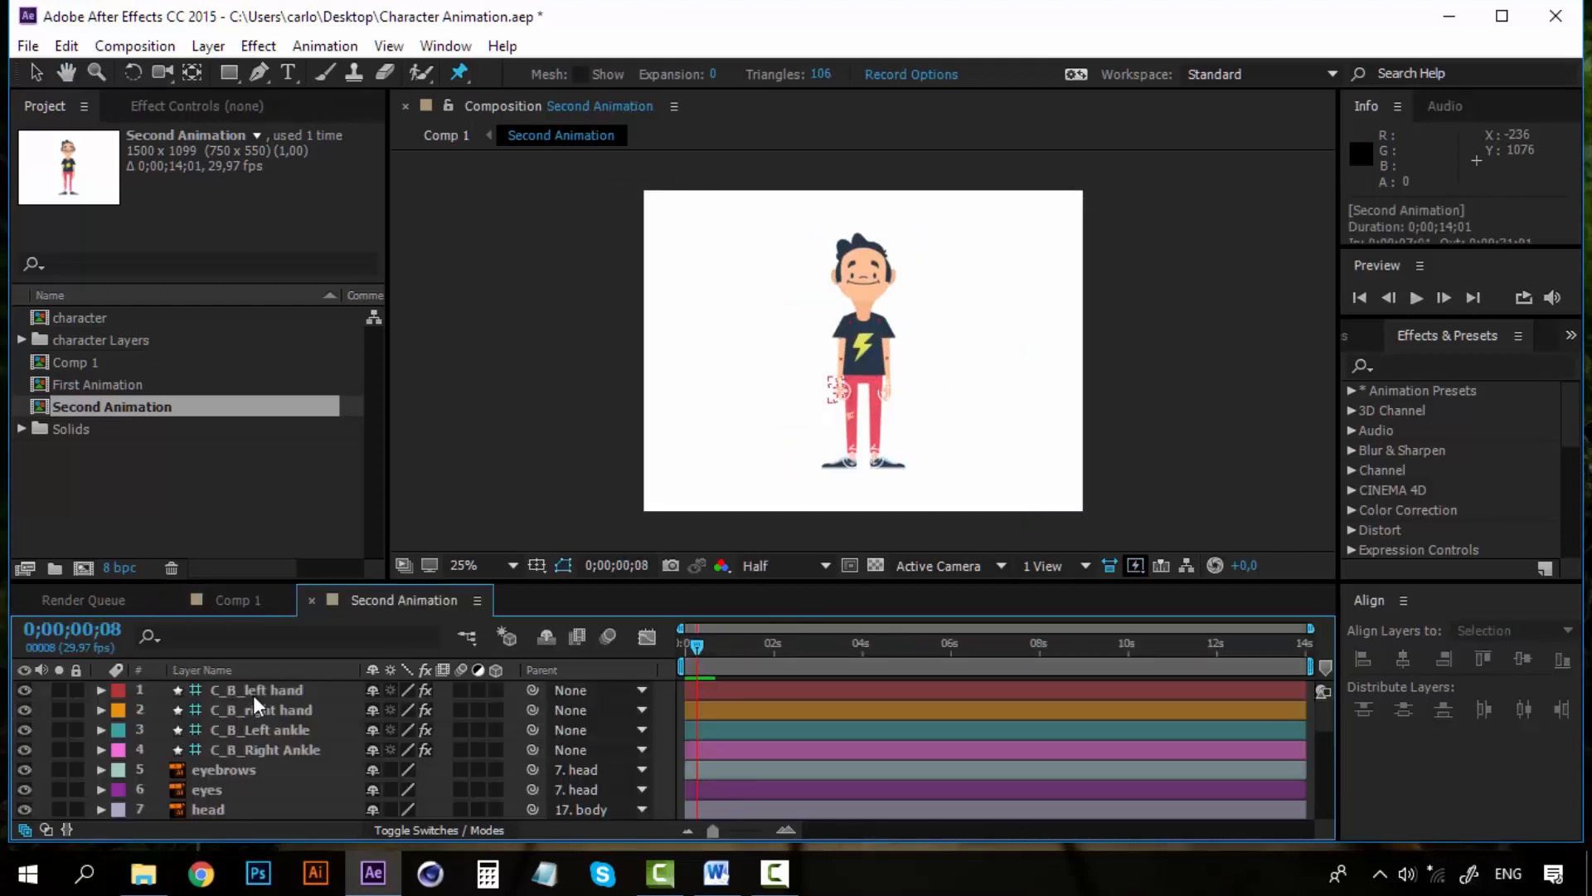
left_click_drag(700, 648, 682, 647)
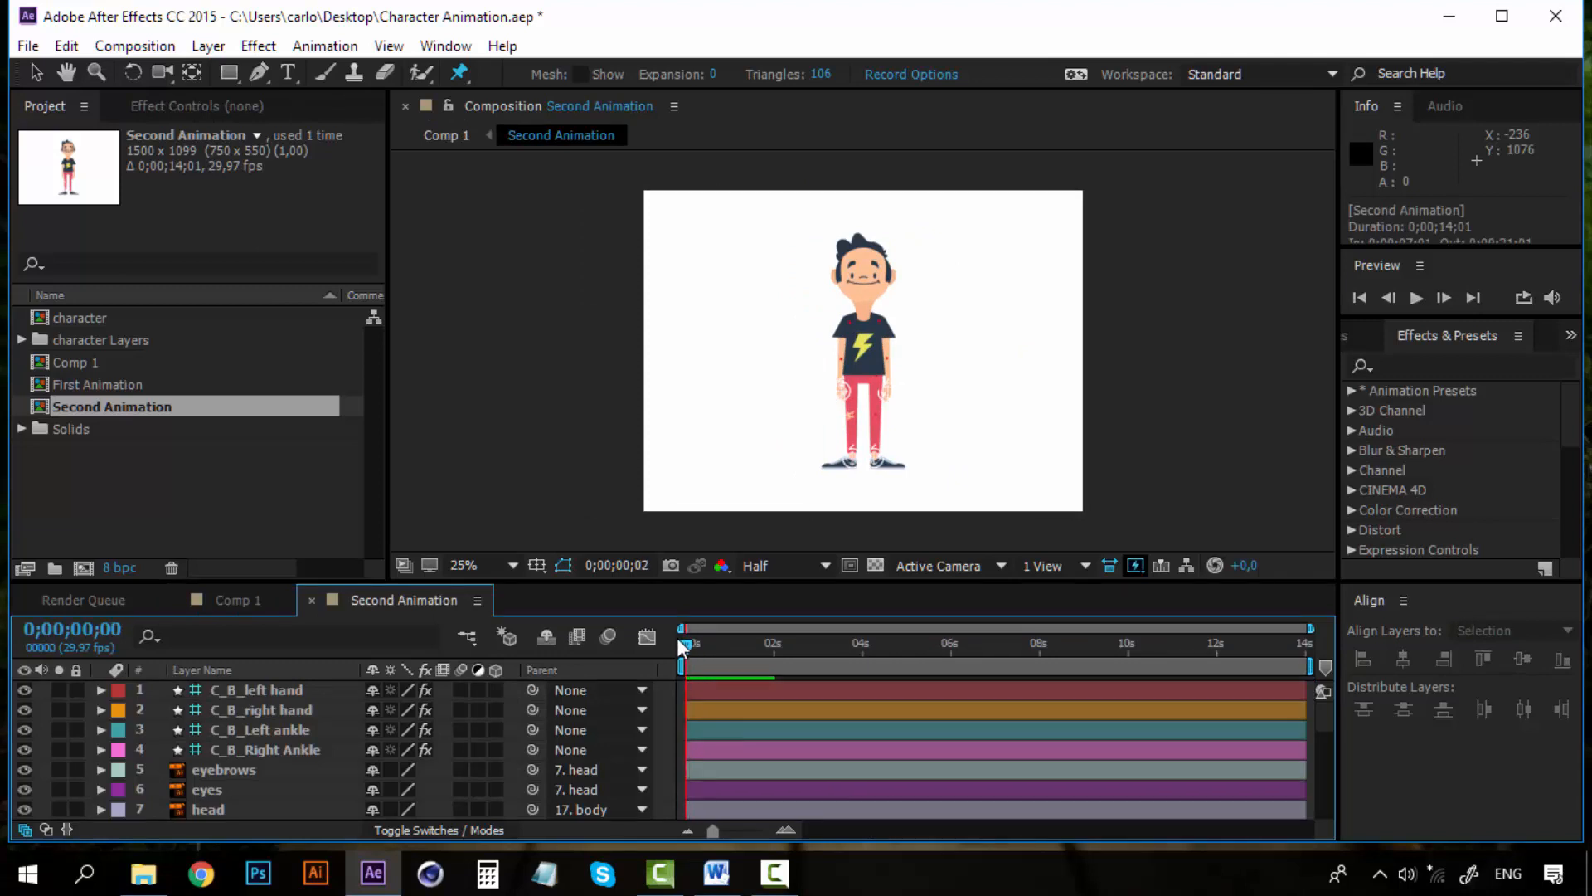
scroll(896, 327, "up", 2)
left_click(35, 72)
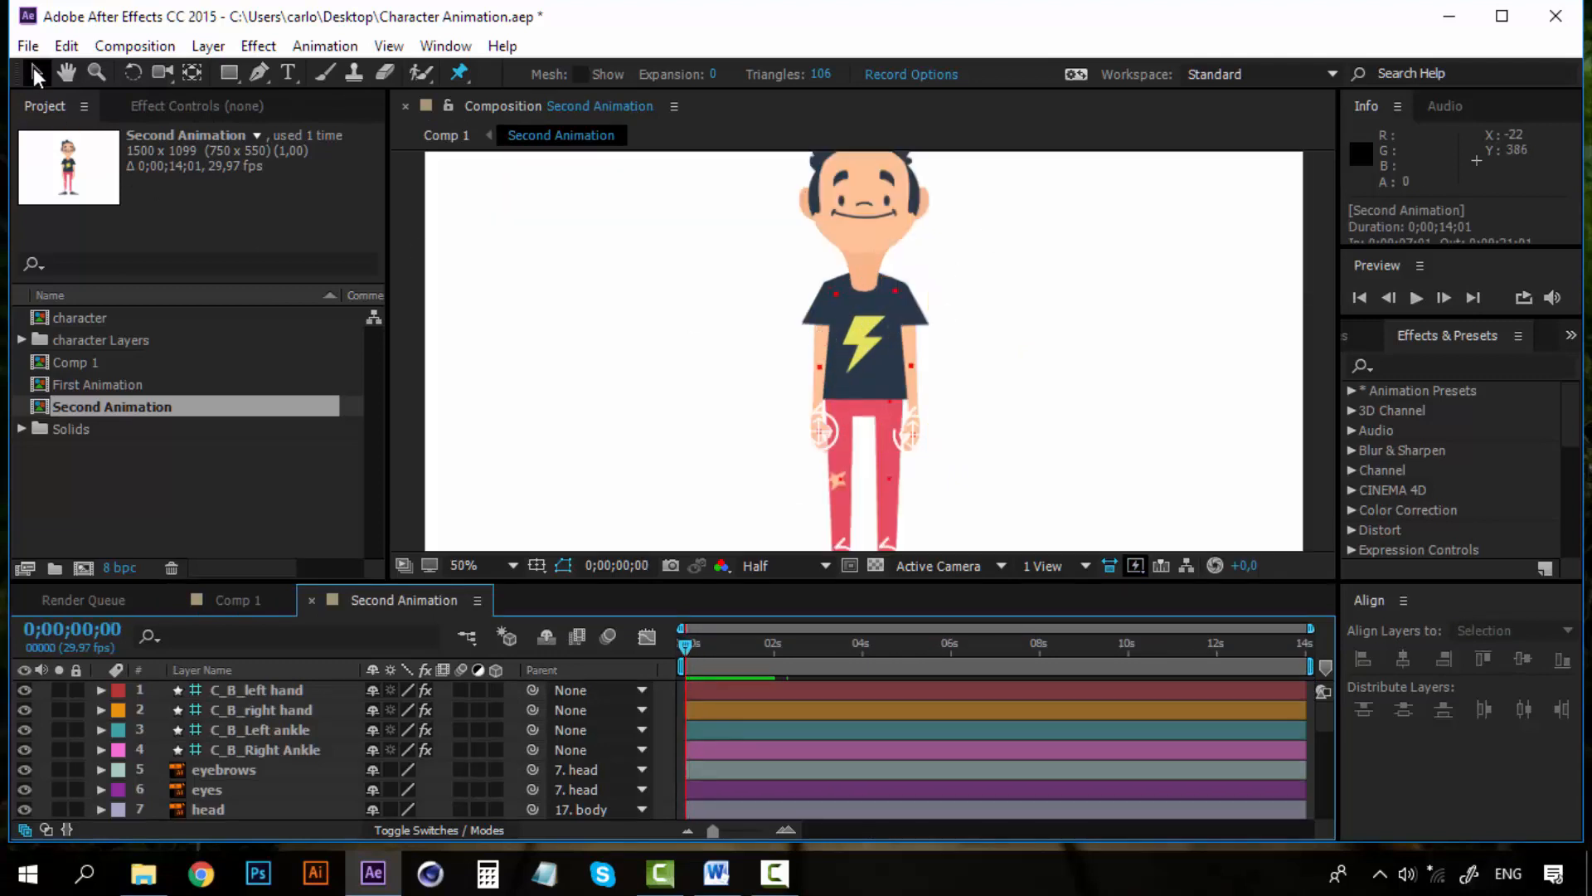
key("space")
left_click_drag(868, 350, 722, 317)
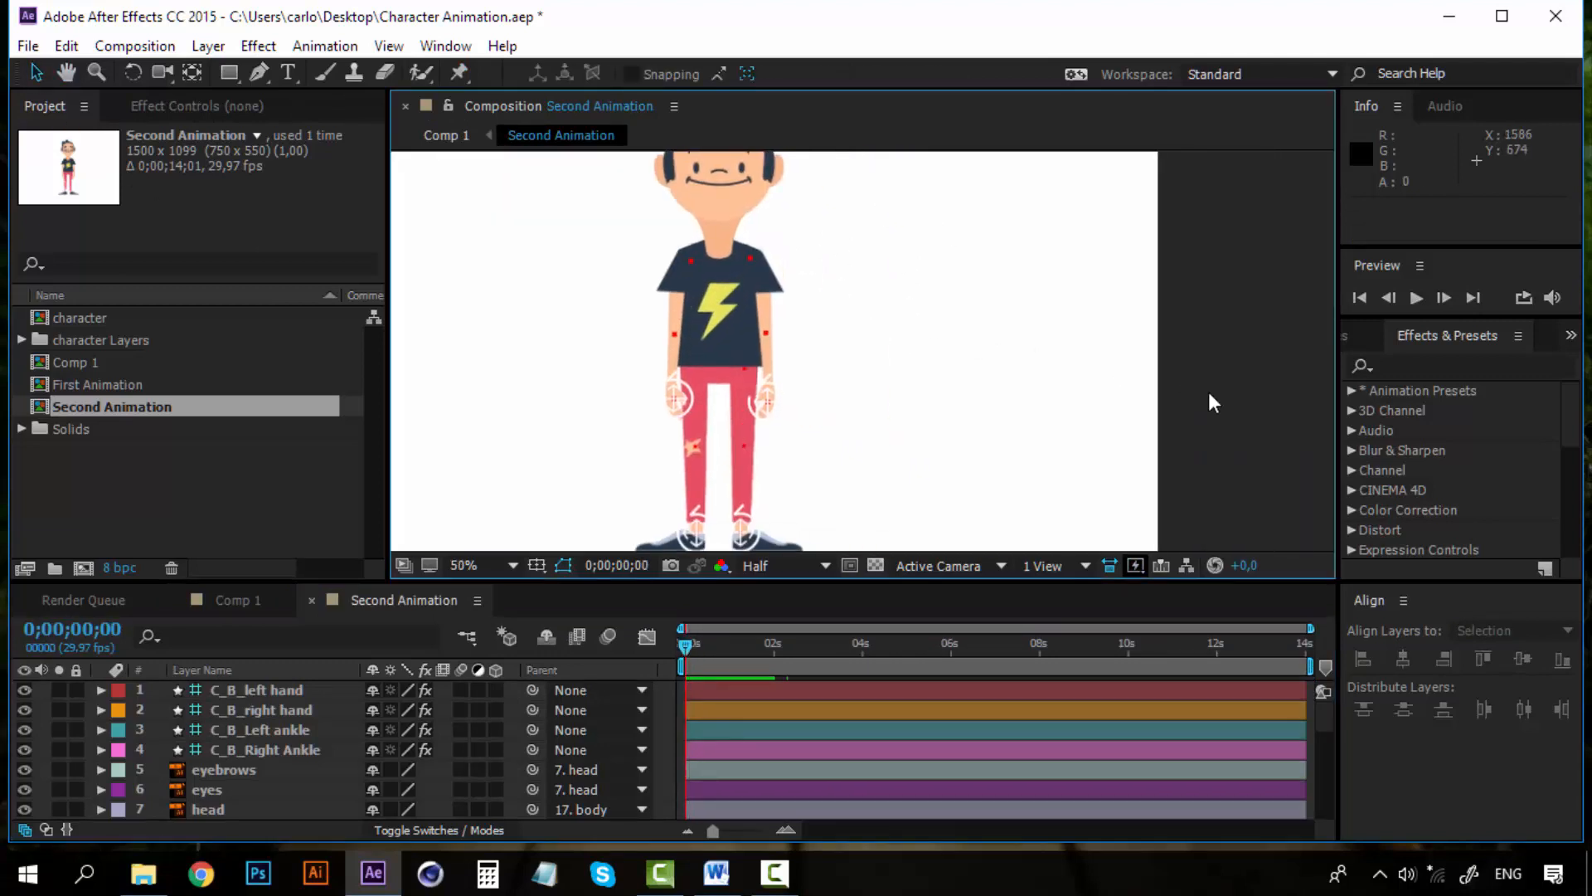
left_click(725, 297)
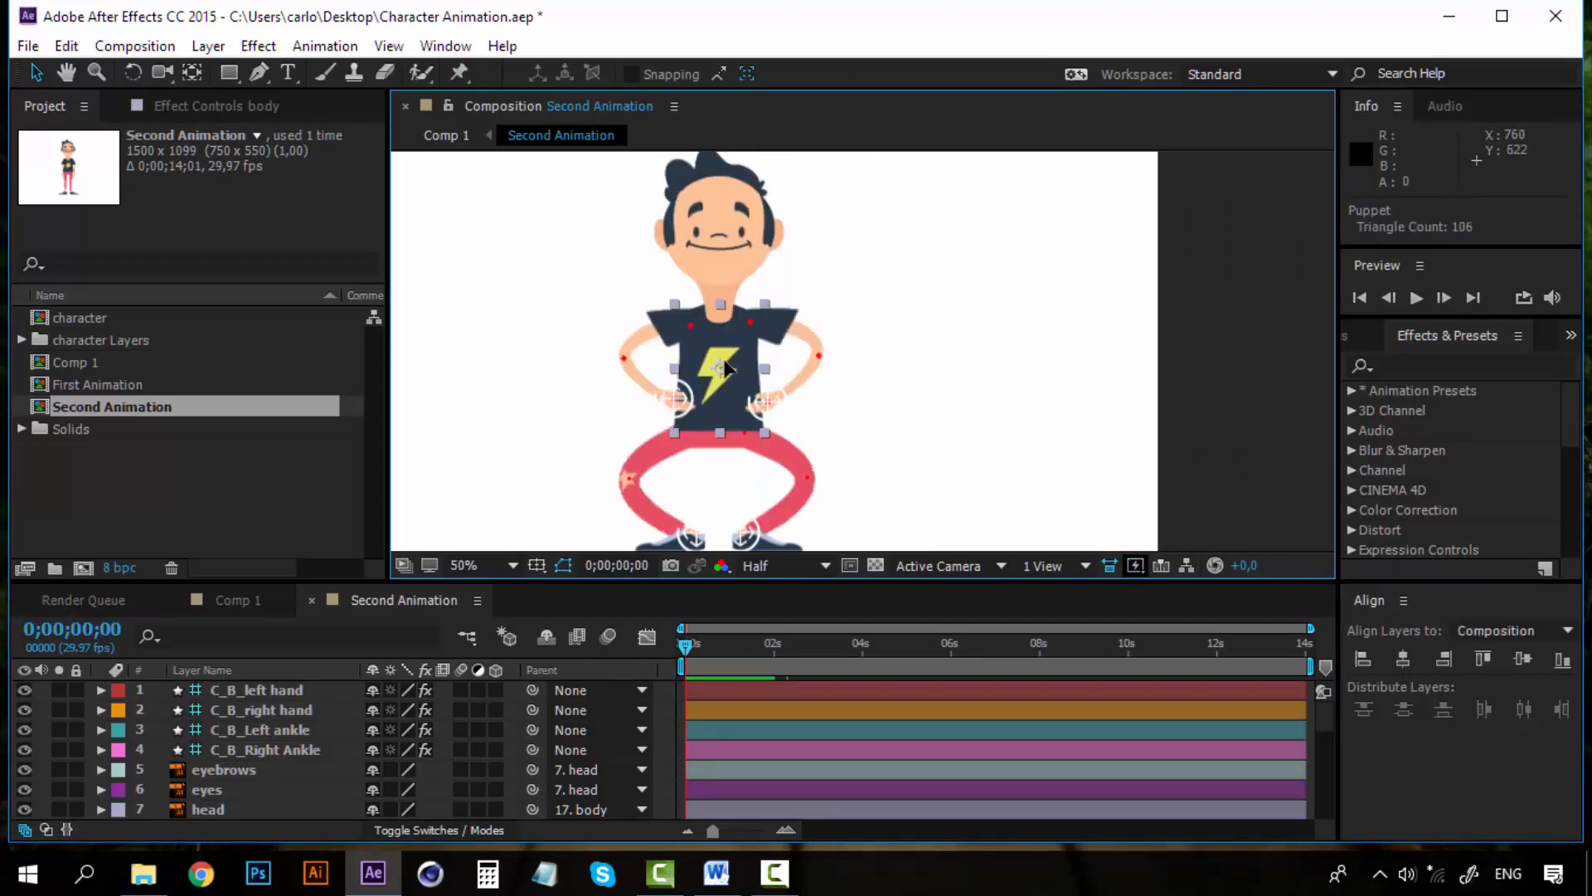
left_click_drag(634, 446, 636, 391)
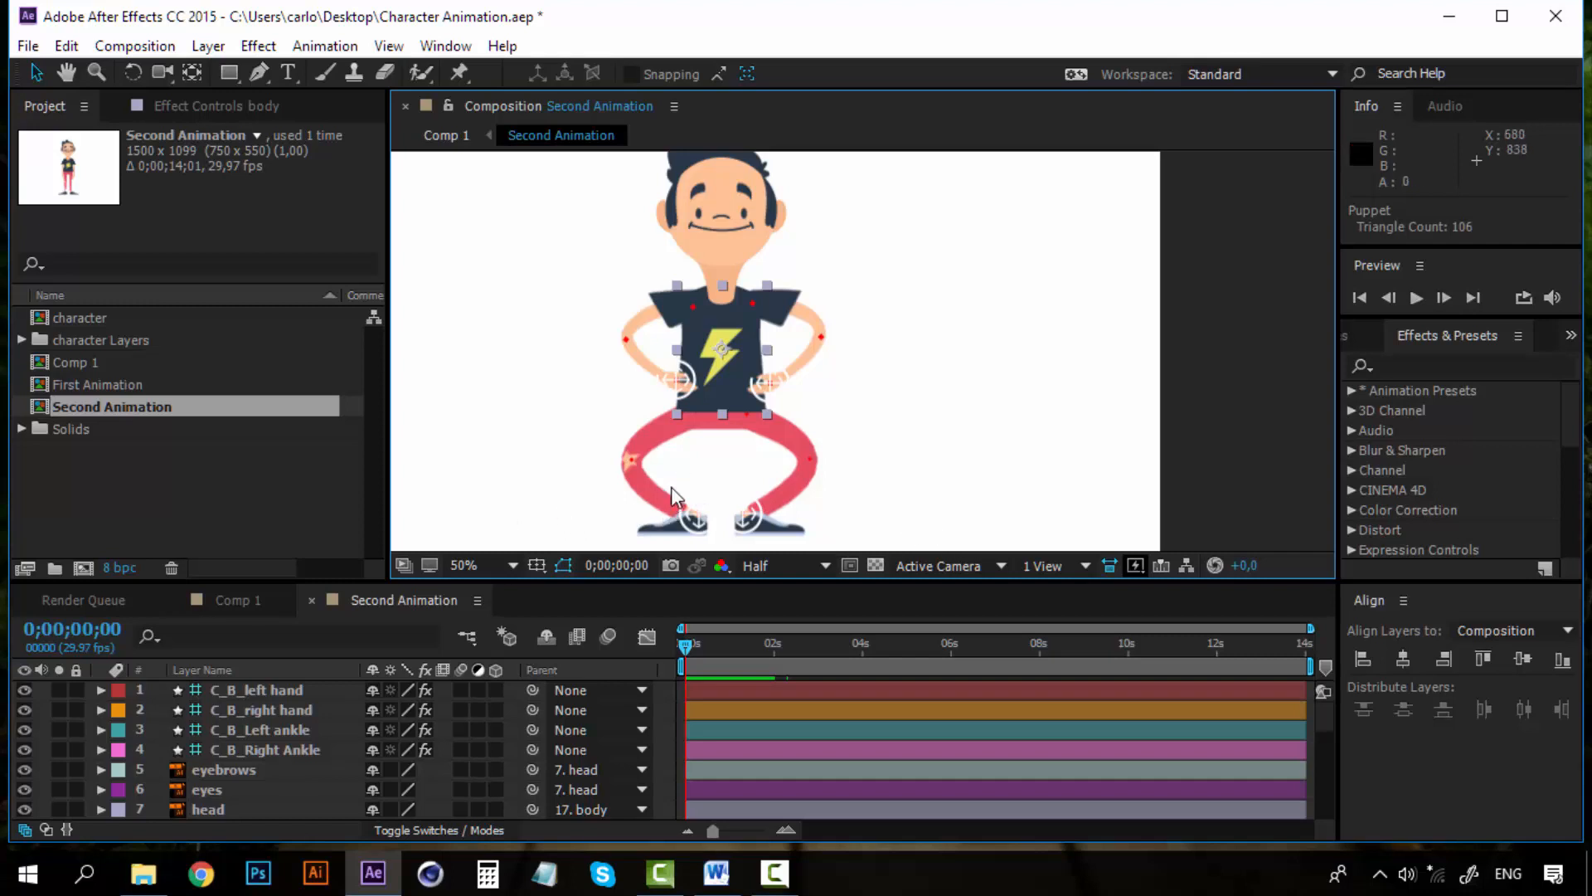
key("ctrl+z")
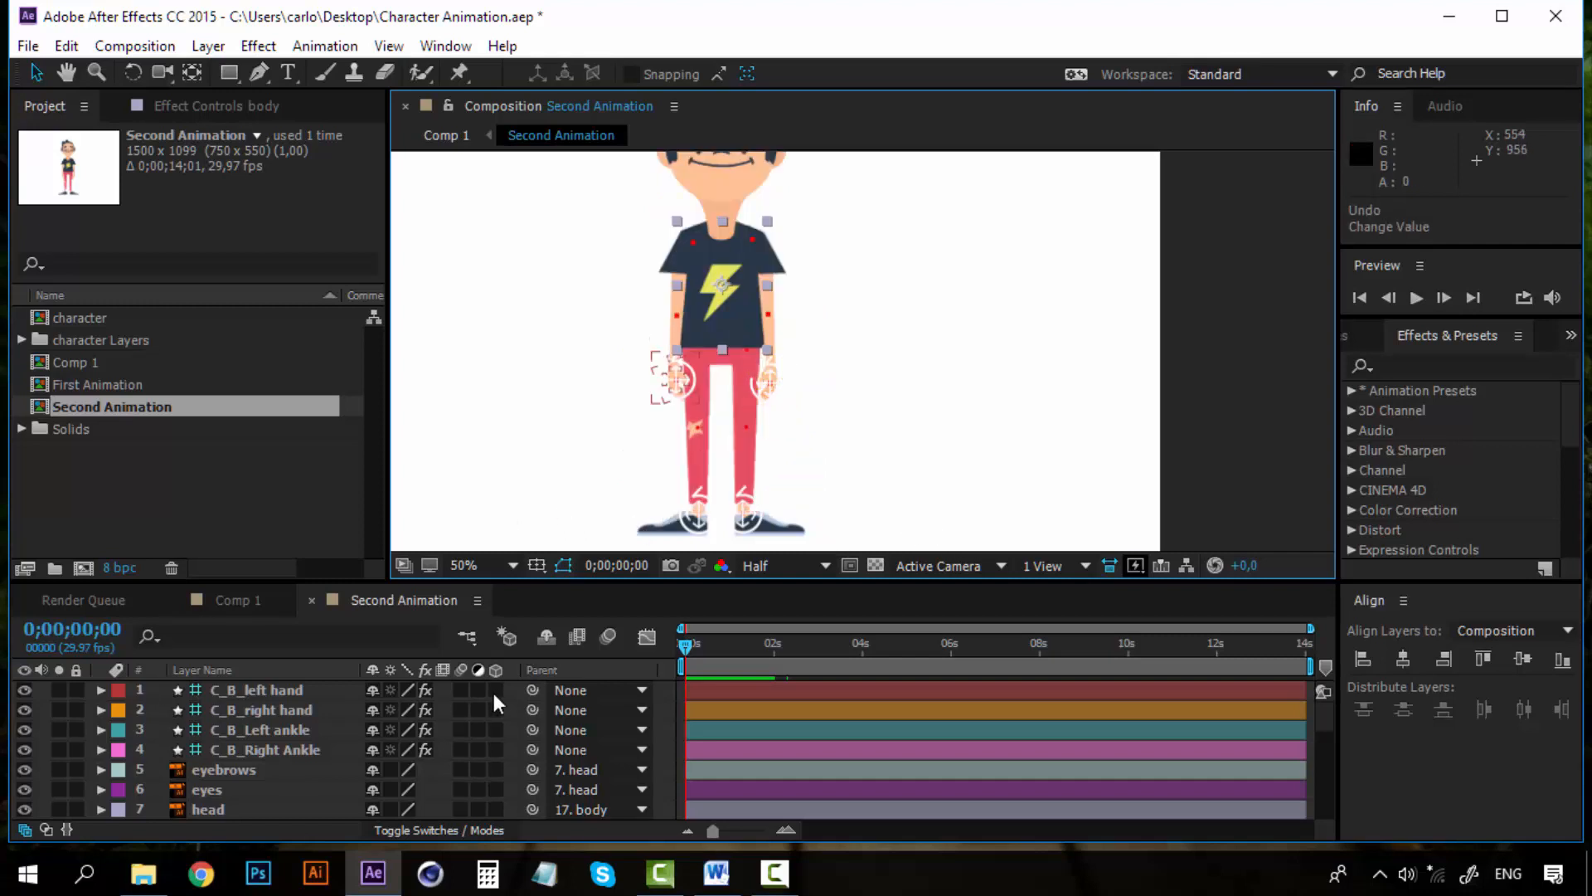
Change the body layer's label colour to Orange
scroll(184, 794, "down", 3)
scroll(187, 795, "down", 3)
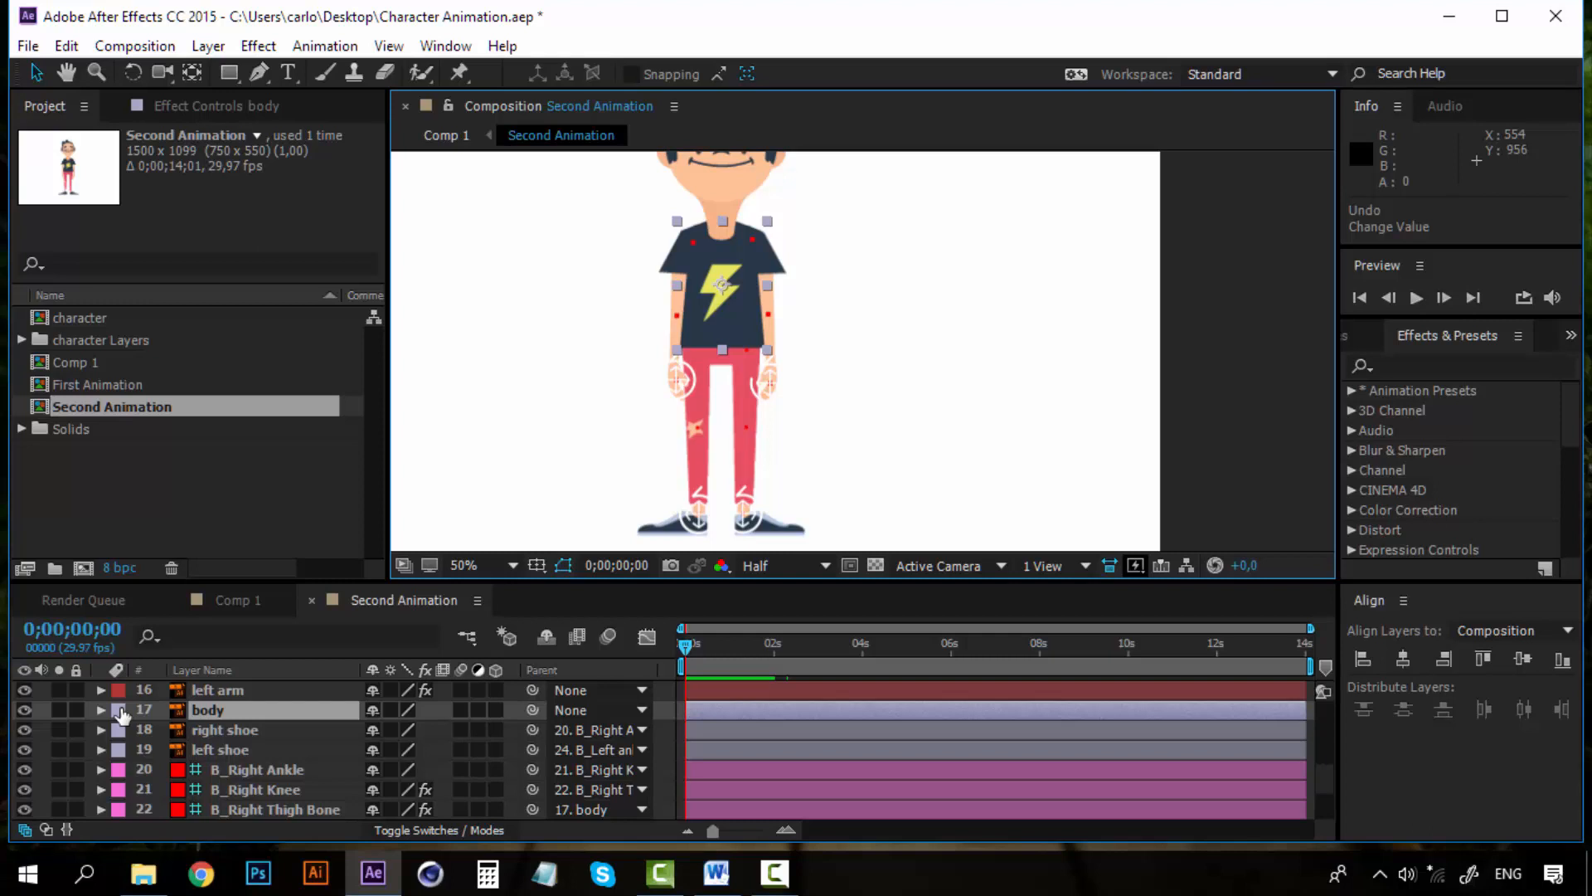
left_click(119, 711)
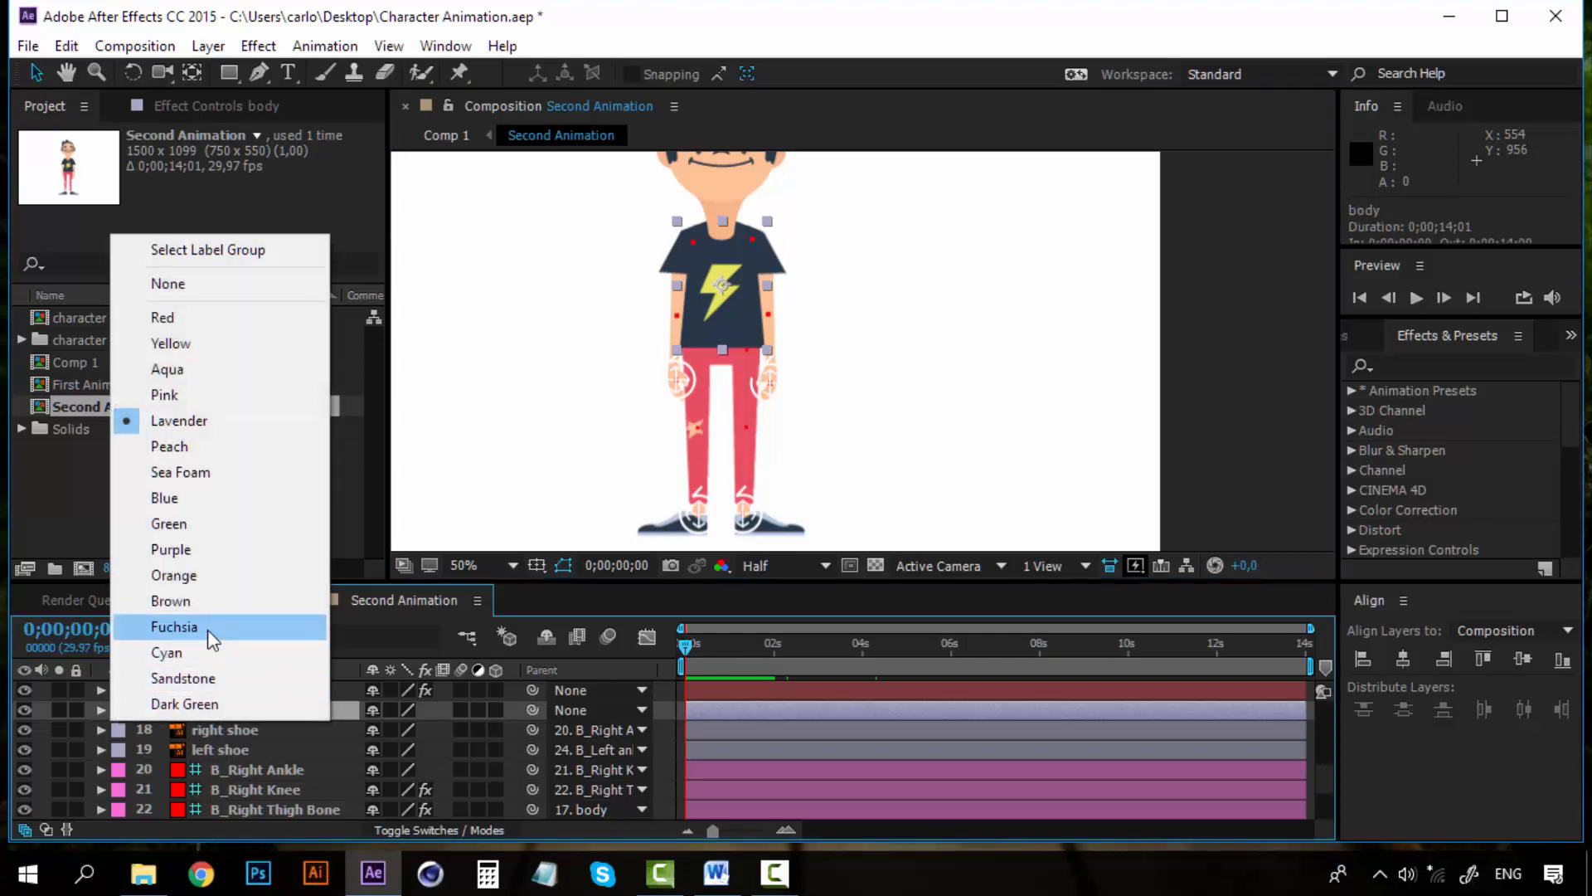
left_click(174, 576)
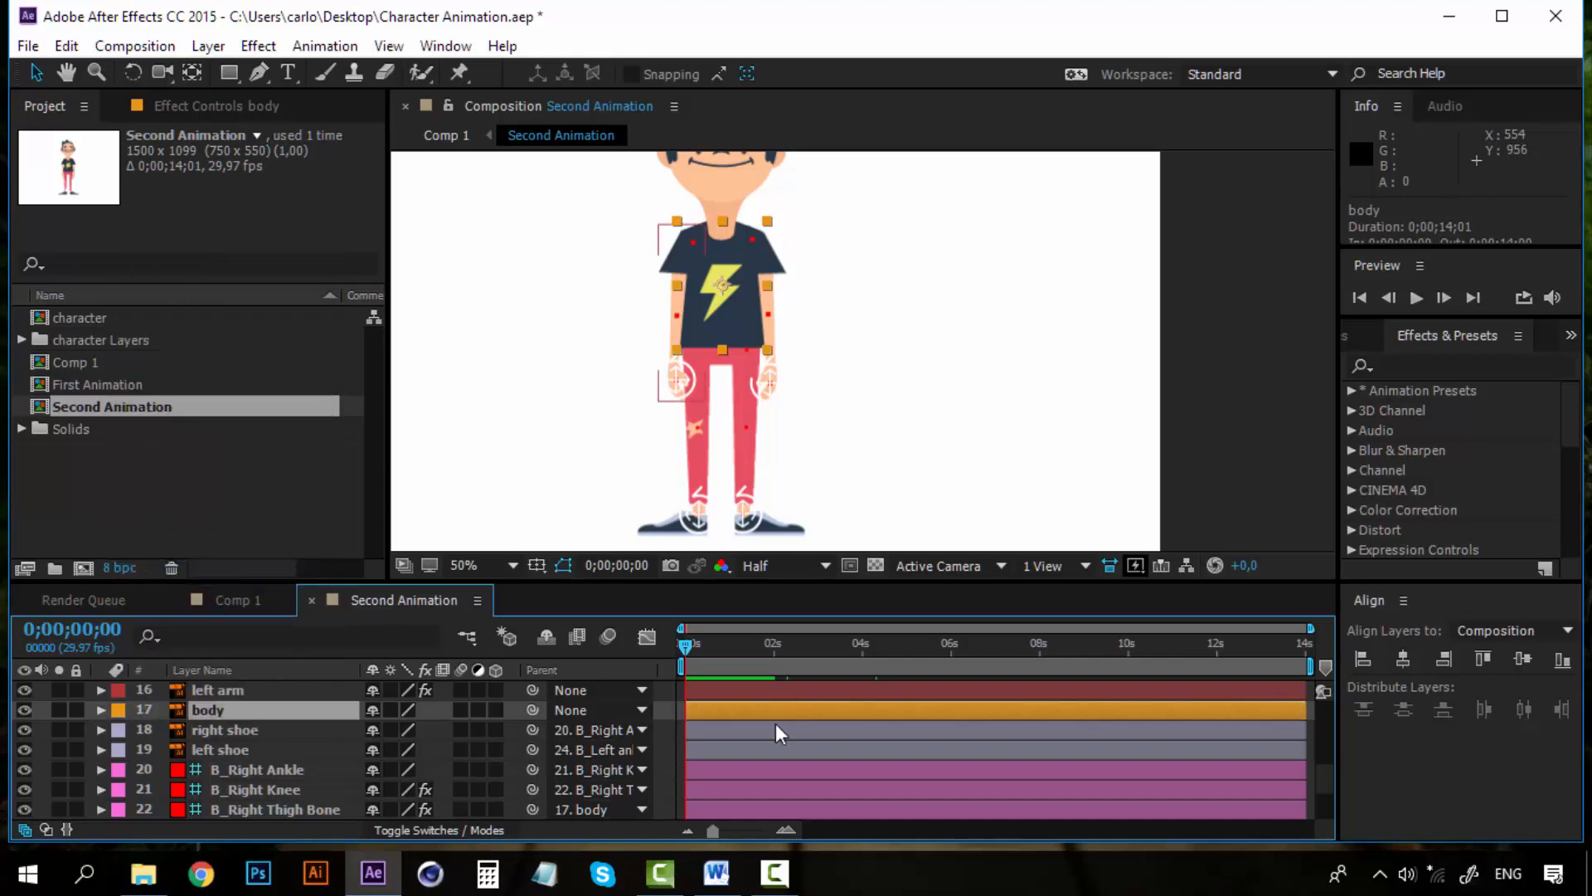
Add a Position keyframe for the body layer at 0;00;01;00
left_click(784, 829)
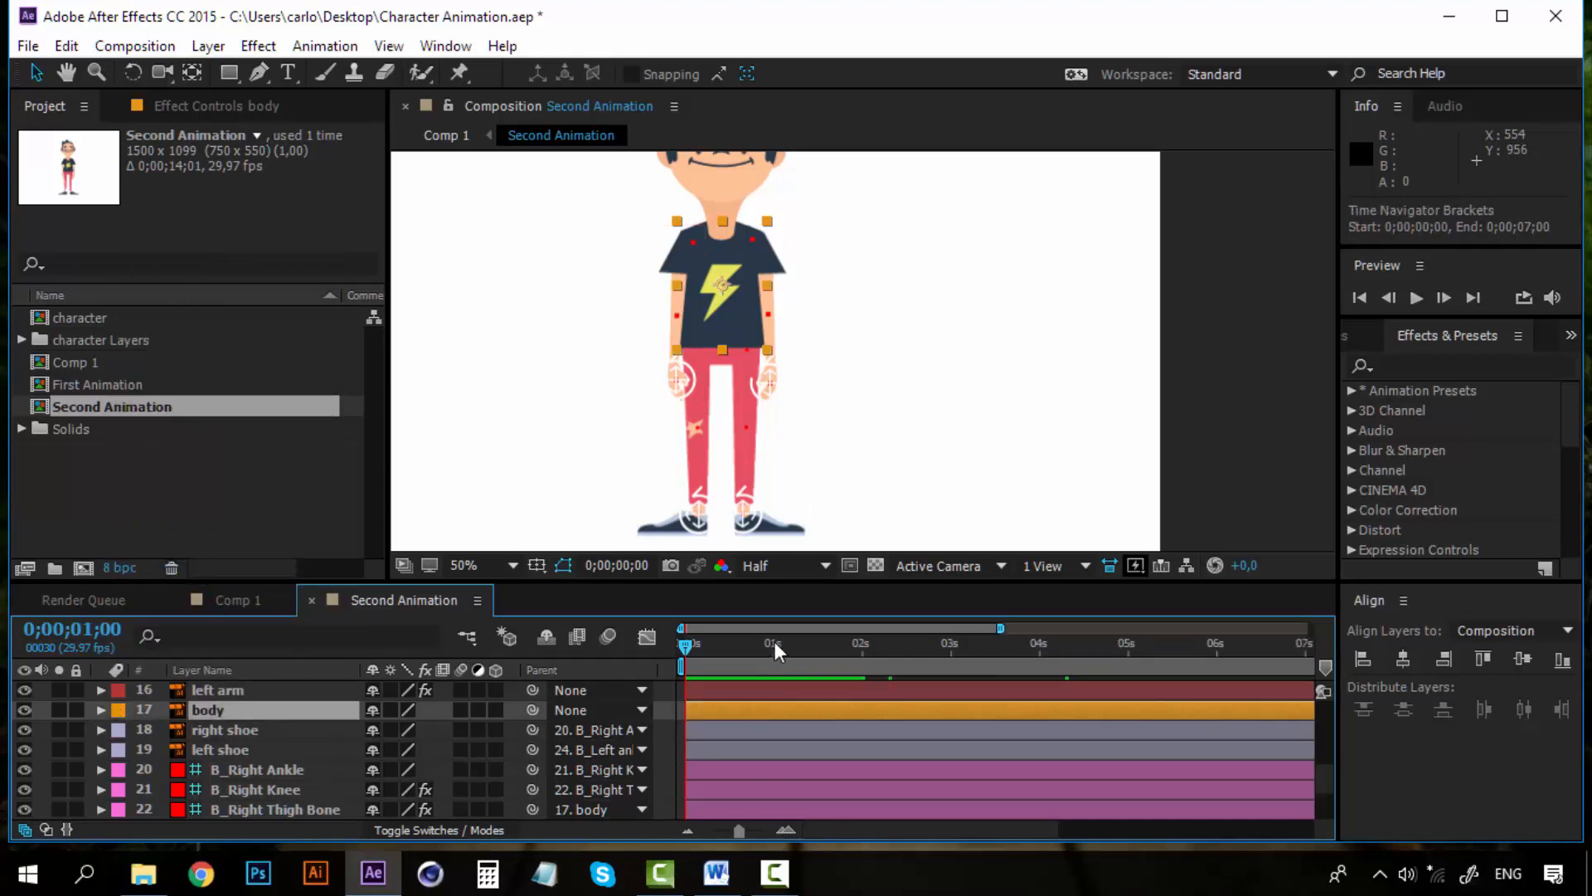
left_click(775, 641)
left_click(793, 829)
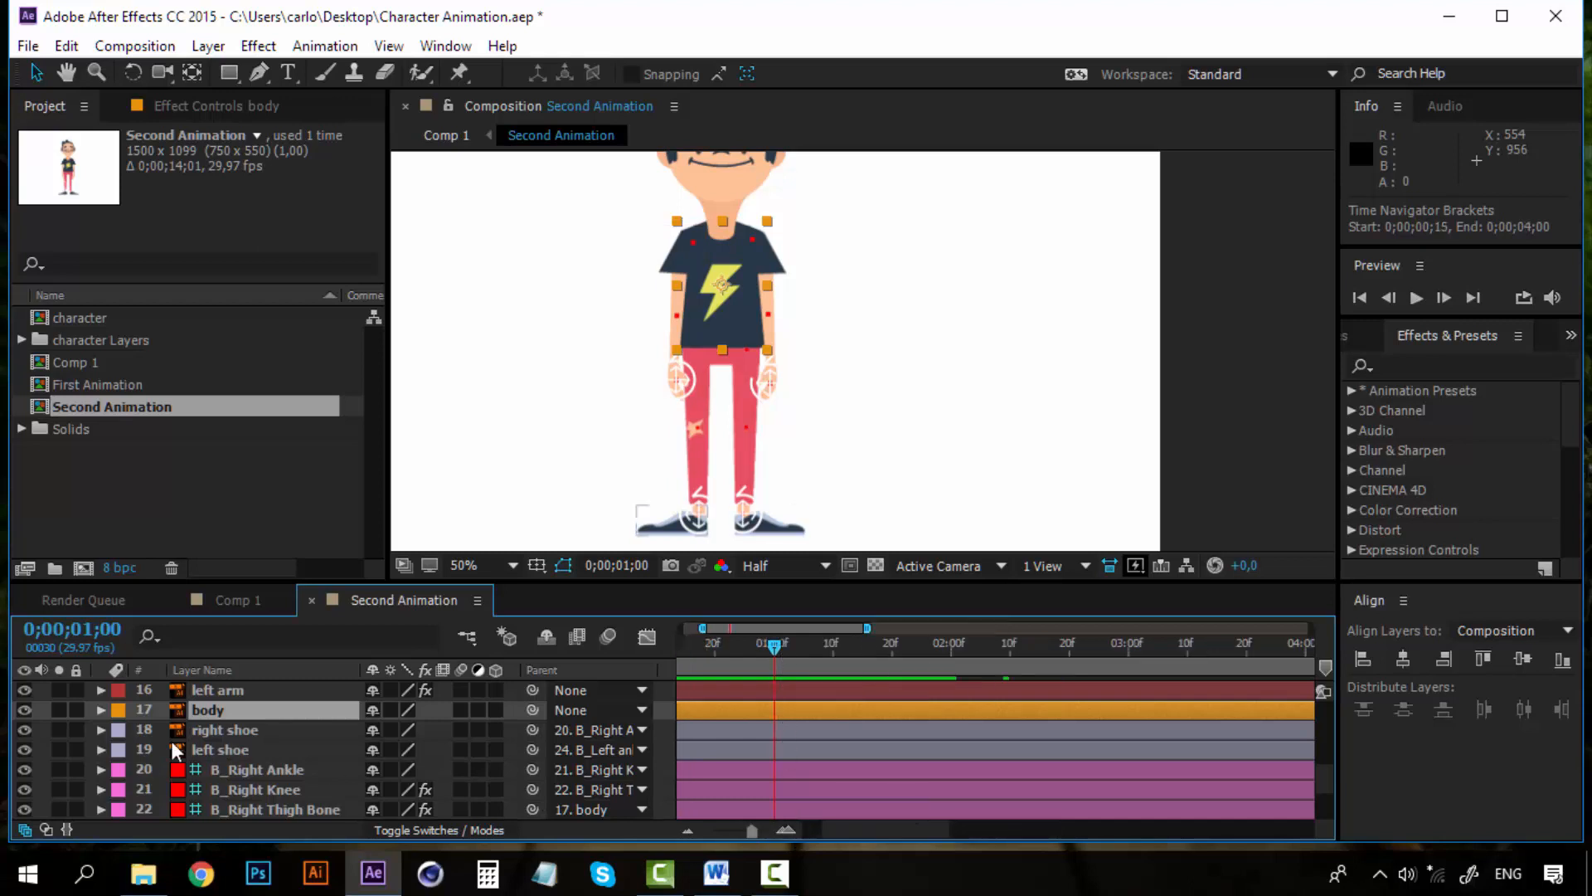
key("p")
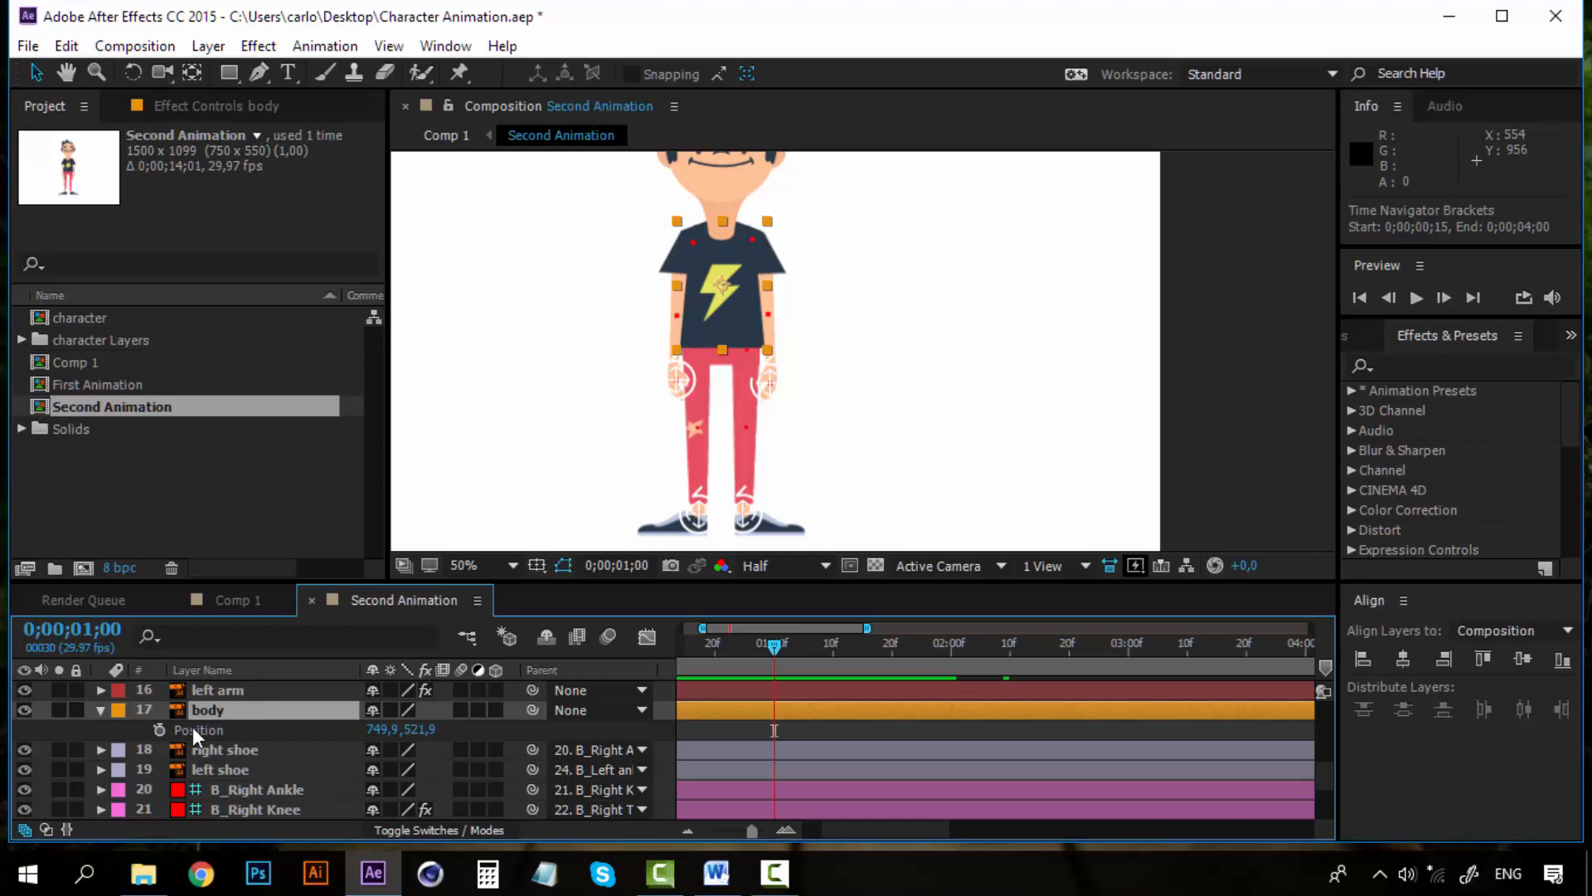
left_click(157, 727)
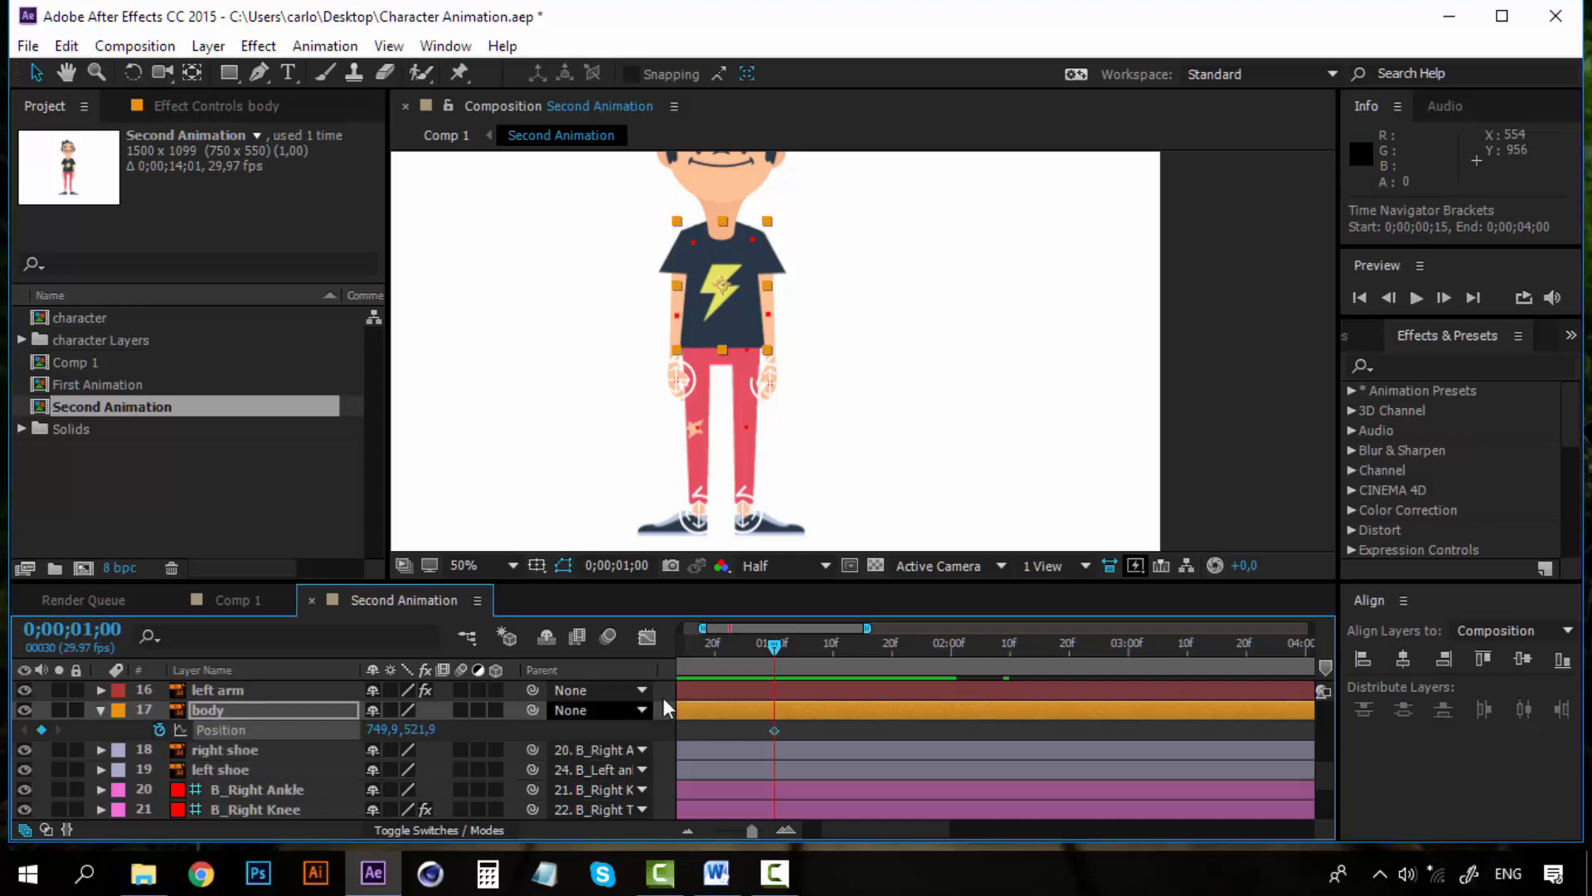
At 0;00;01;10, move the body down to position 749.9, 617.9 so the character squats
left_click(833, 648)
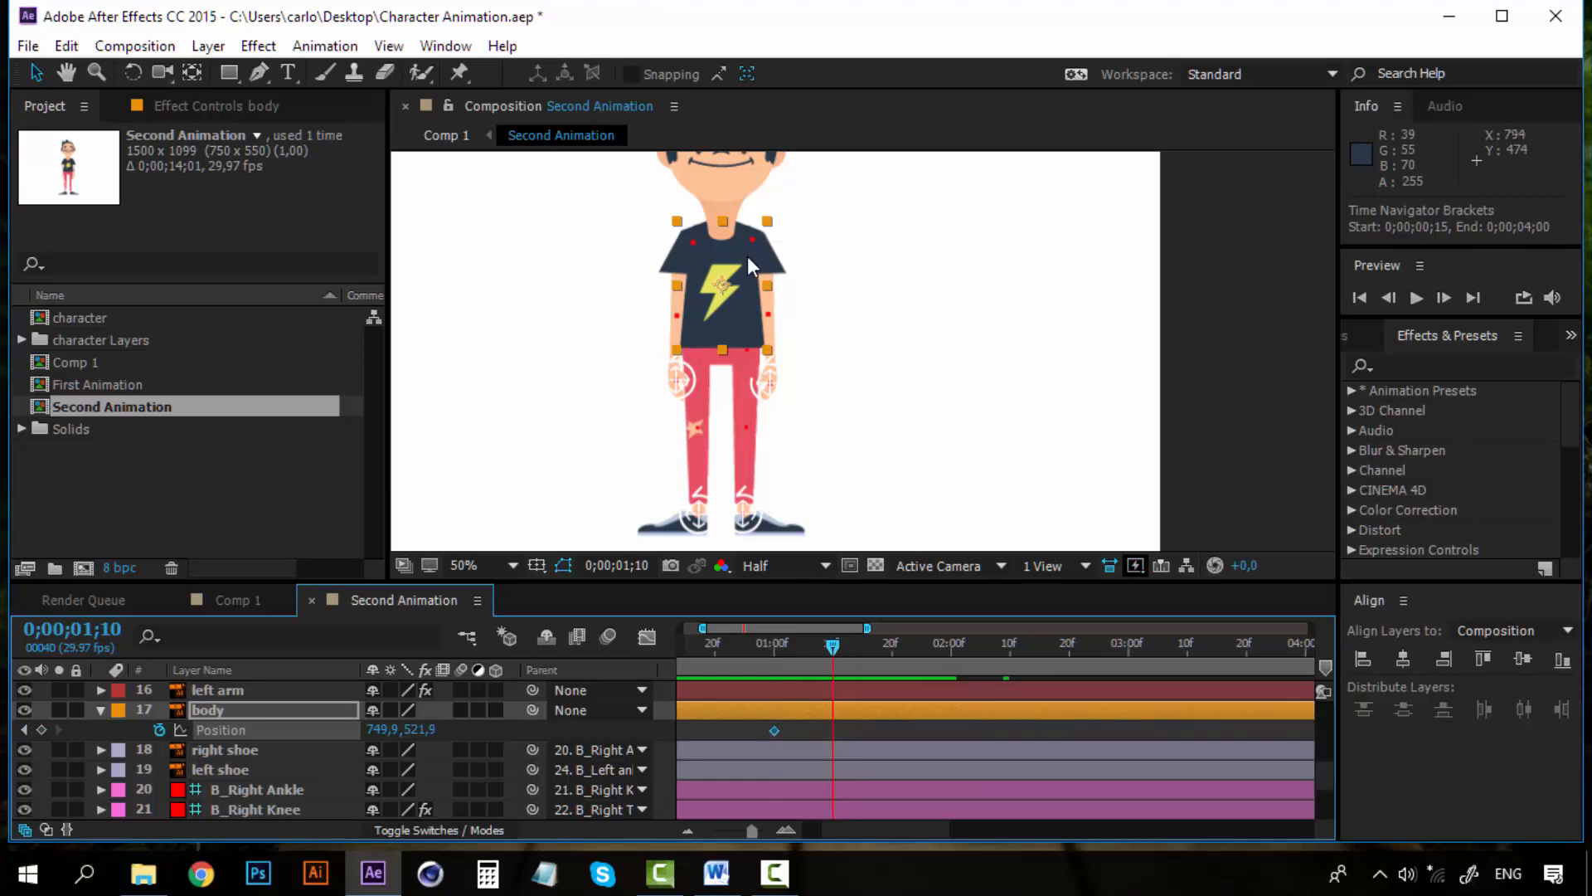
left_click_drag(748, 256, 744, 299)
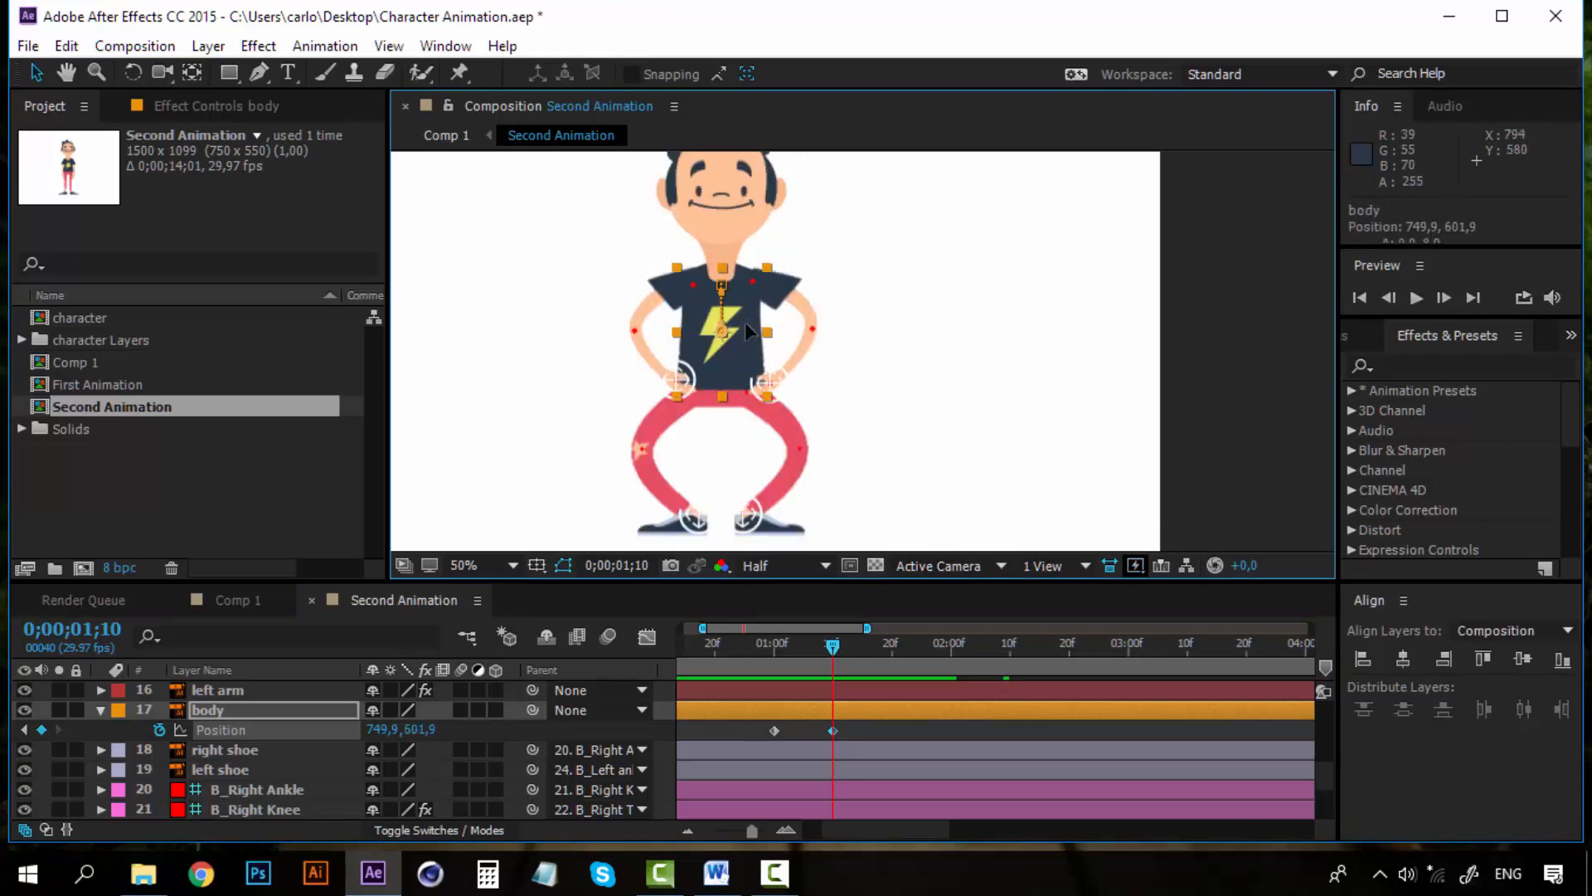
left_click_drag(750, 328, 751, 338)
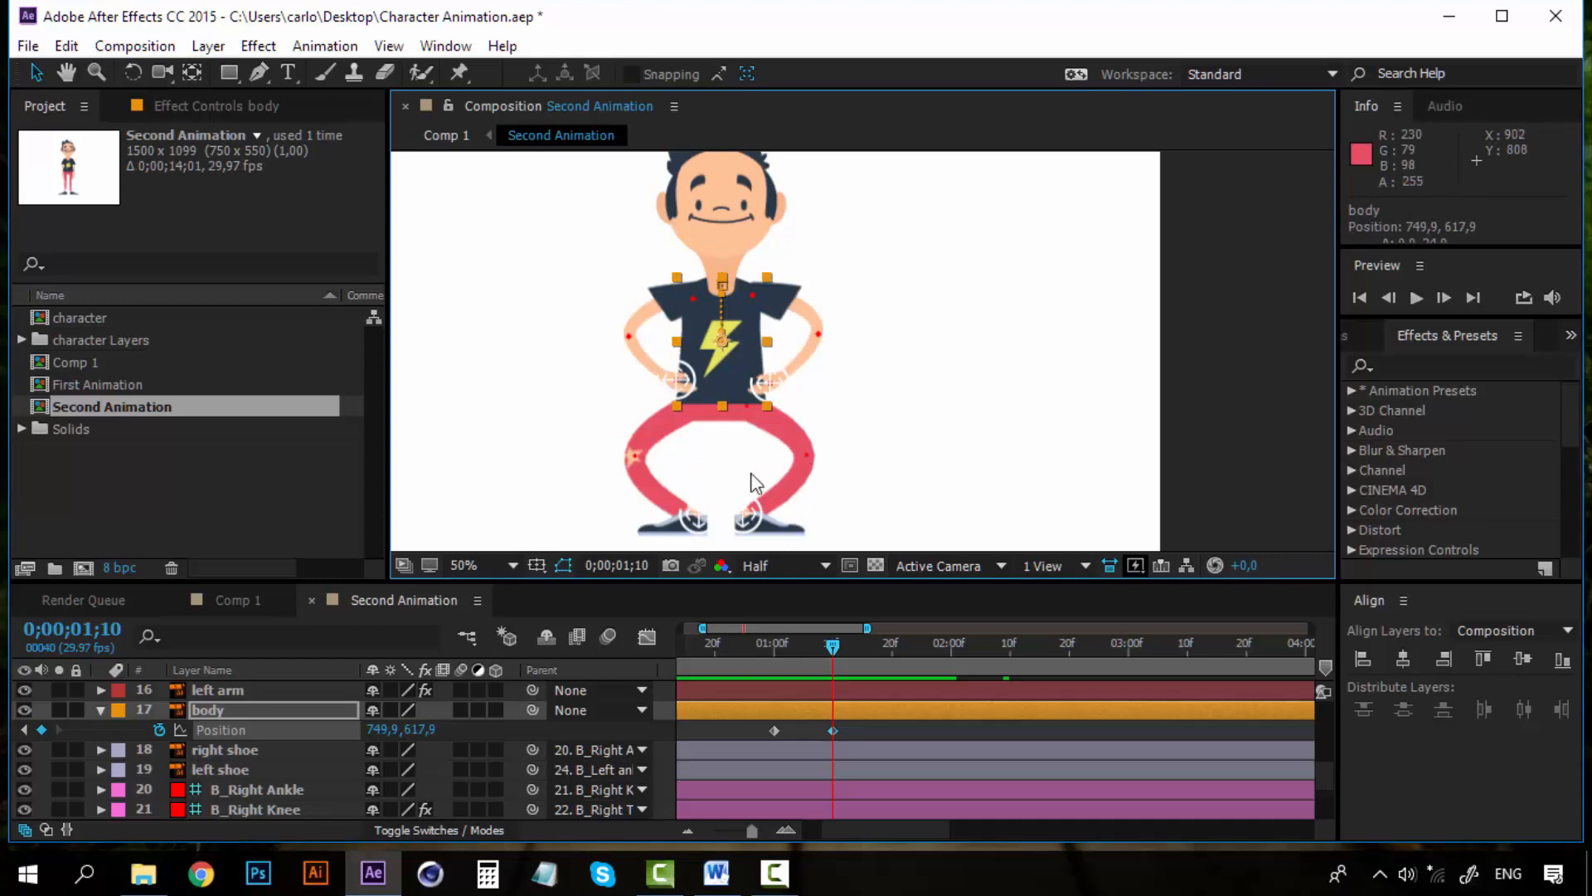
Preview the body's downward movement between the two keyframes
left_click(764, 645)
key("space")
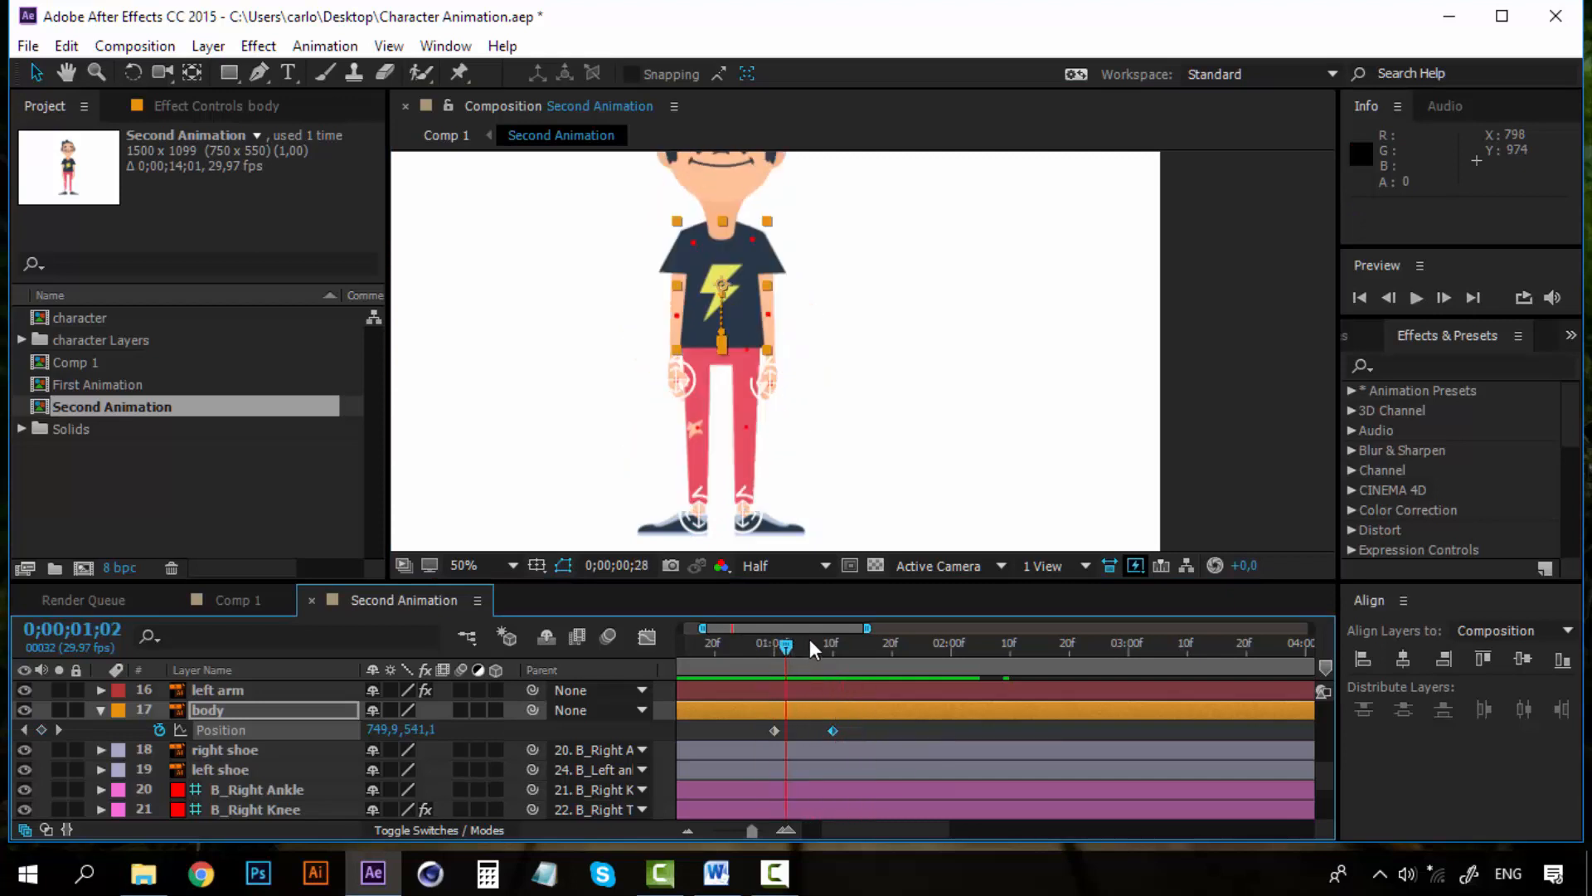
left_click(832, 634)
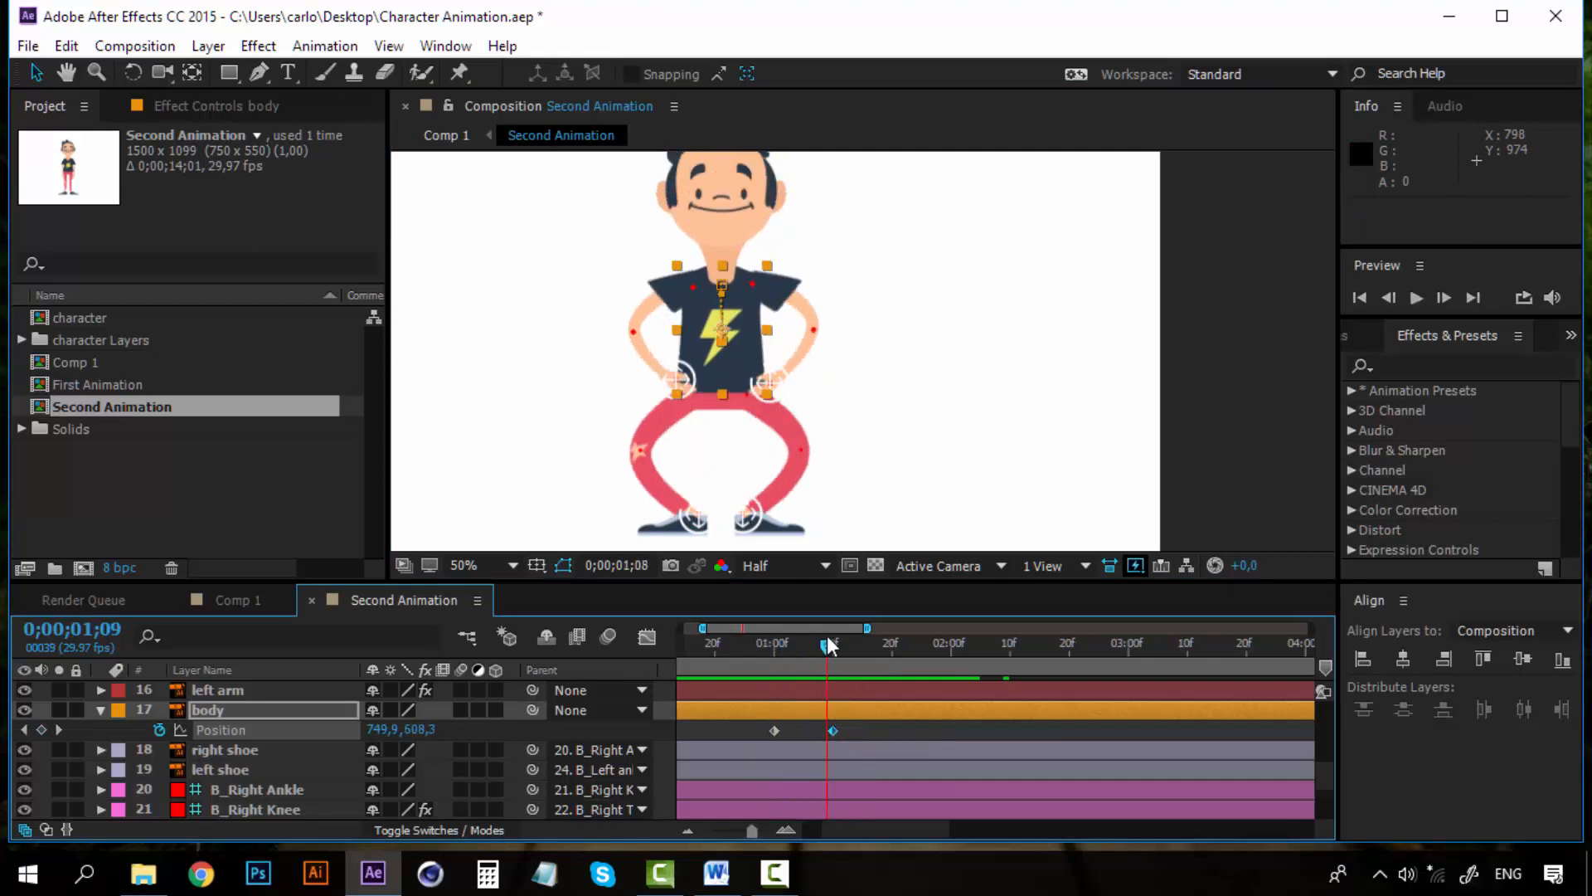
left_click(863, 725)
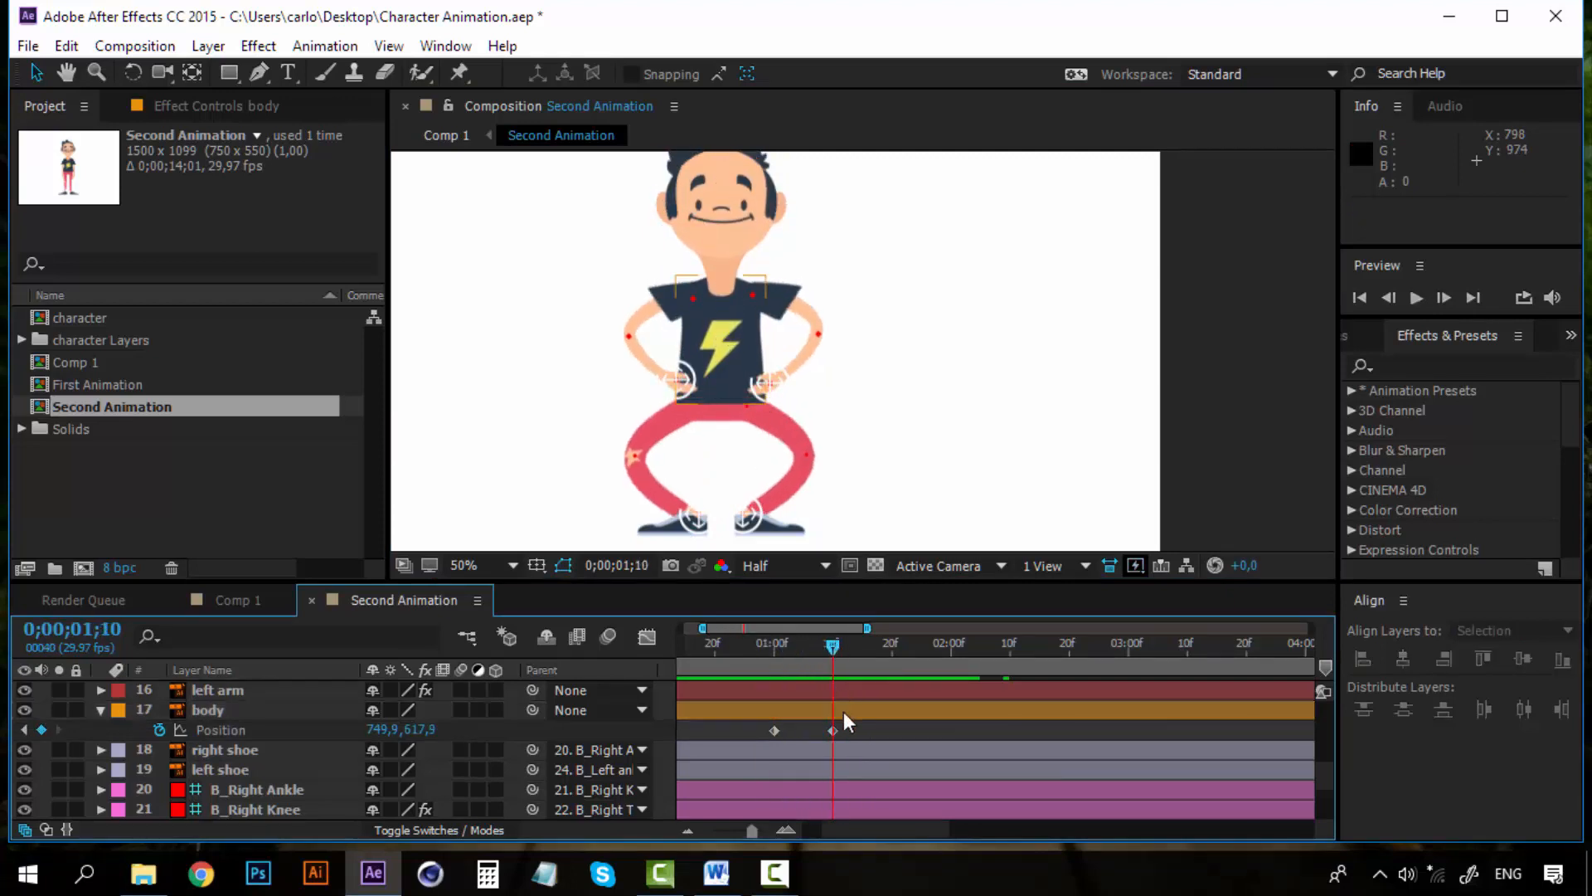
Copy the body's 0;00;01;10 Position keyframe and add a matching keyframe at 0;00;02;00
left_click(834, 729)
key("ctrl+c")
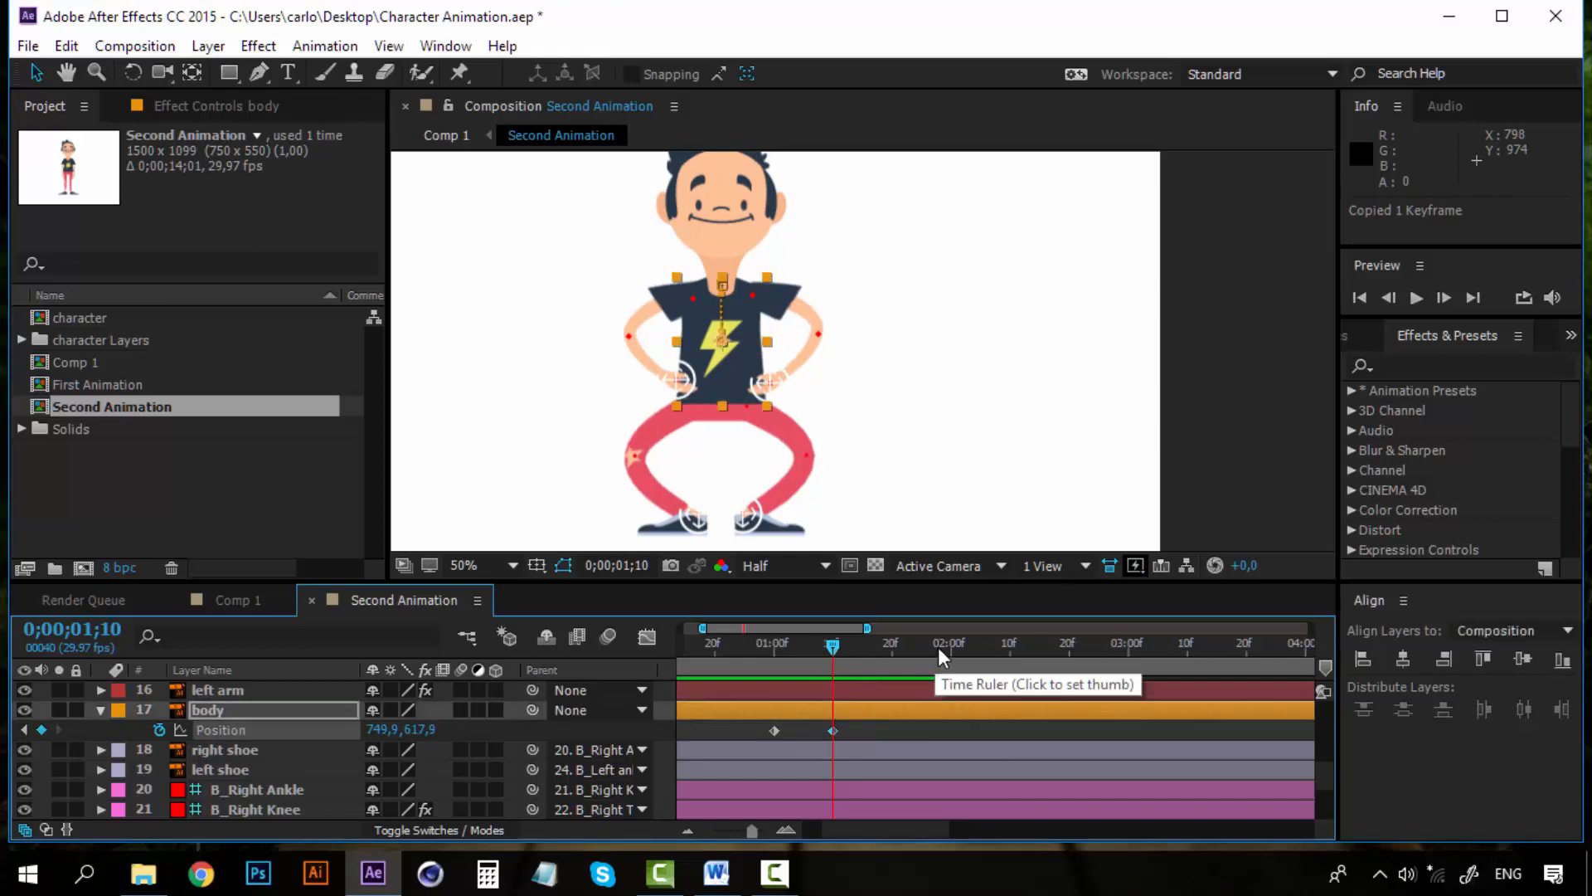
left_click_drag(893, 644, 949, 643)
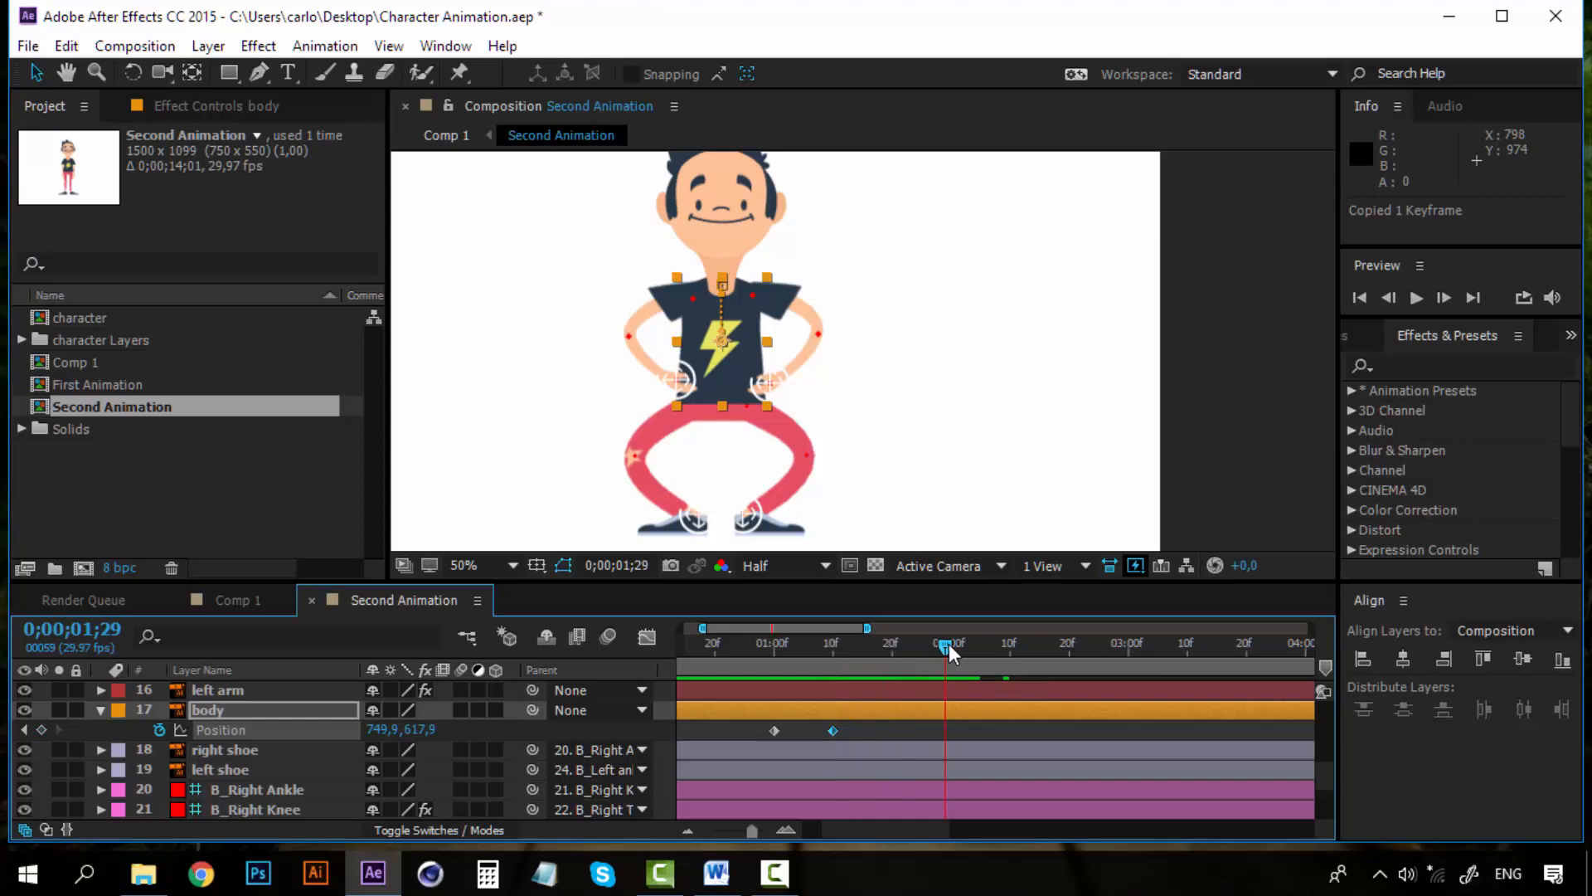
left_click(39, 730)
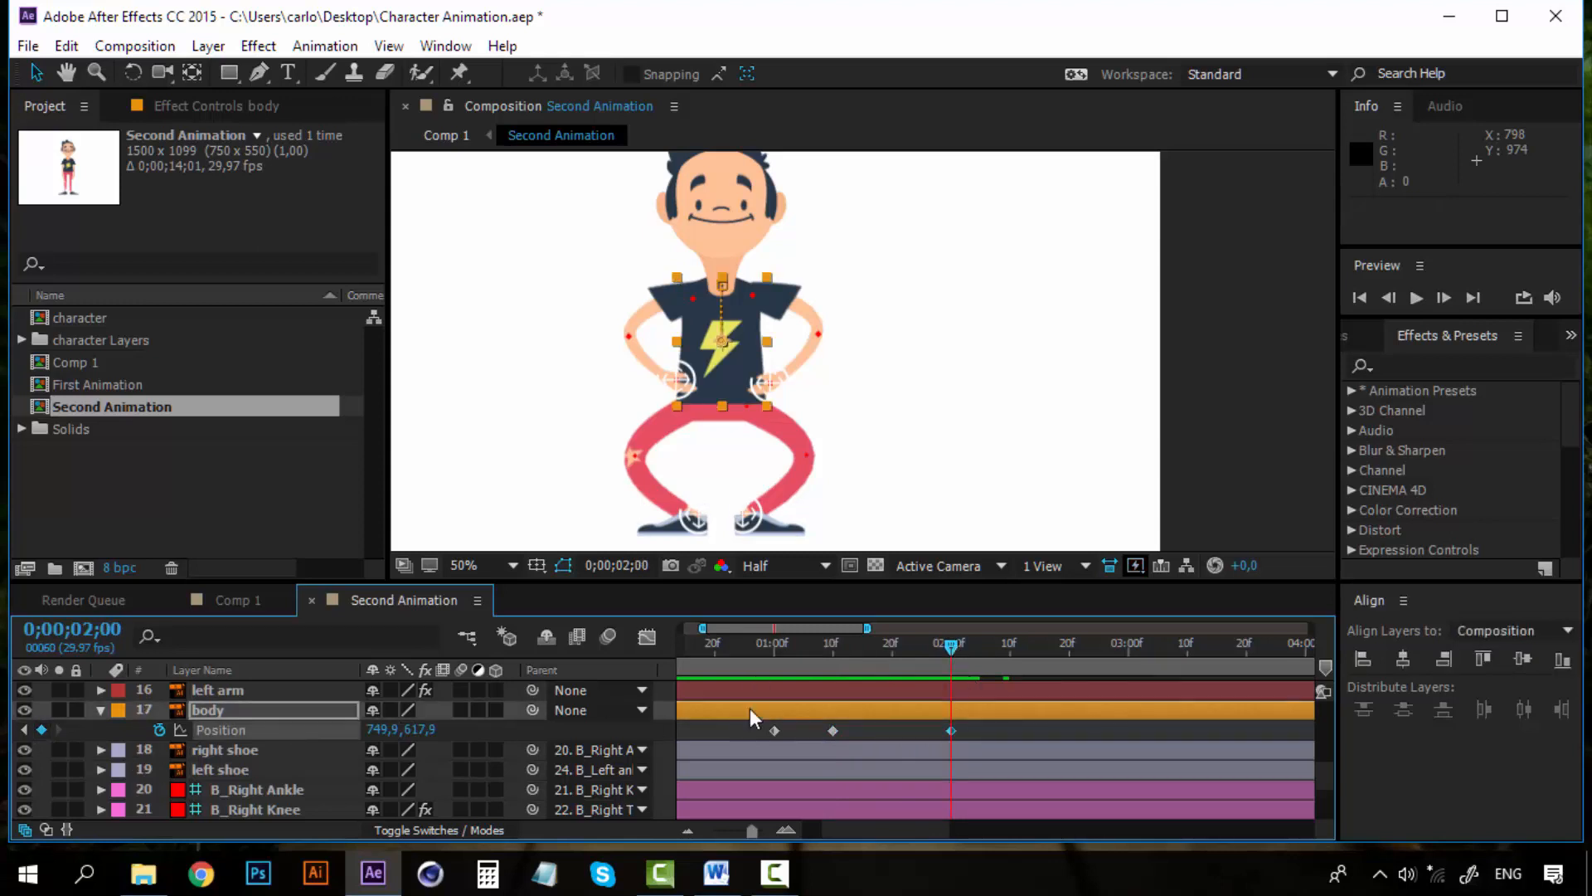
left_click(1009, 647)
Copy the body's 0;00;01;00 Position keyframe and paste it at 0;00;02;10 so the character stands back up
left_click(775, 728)
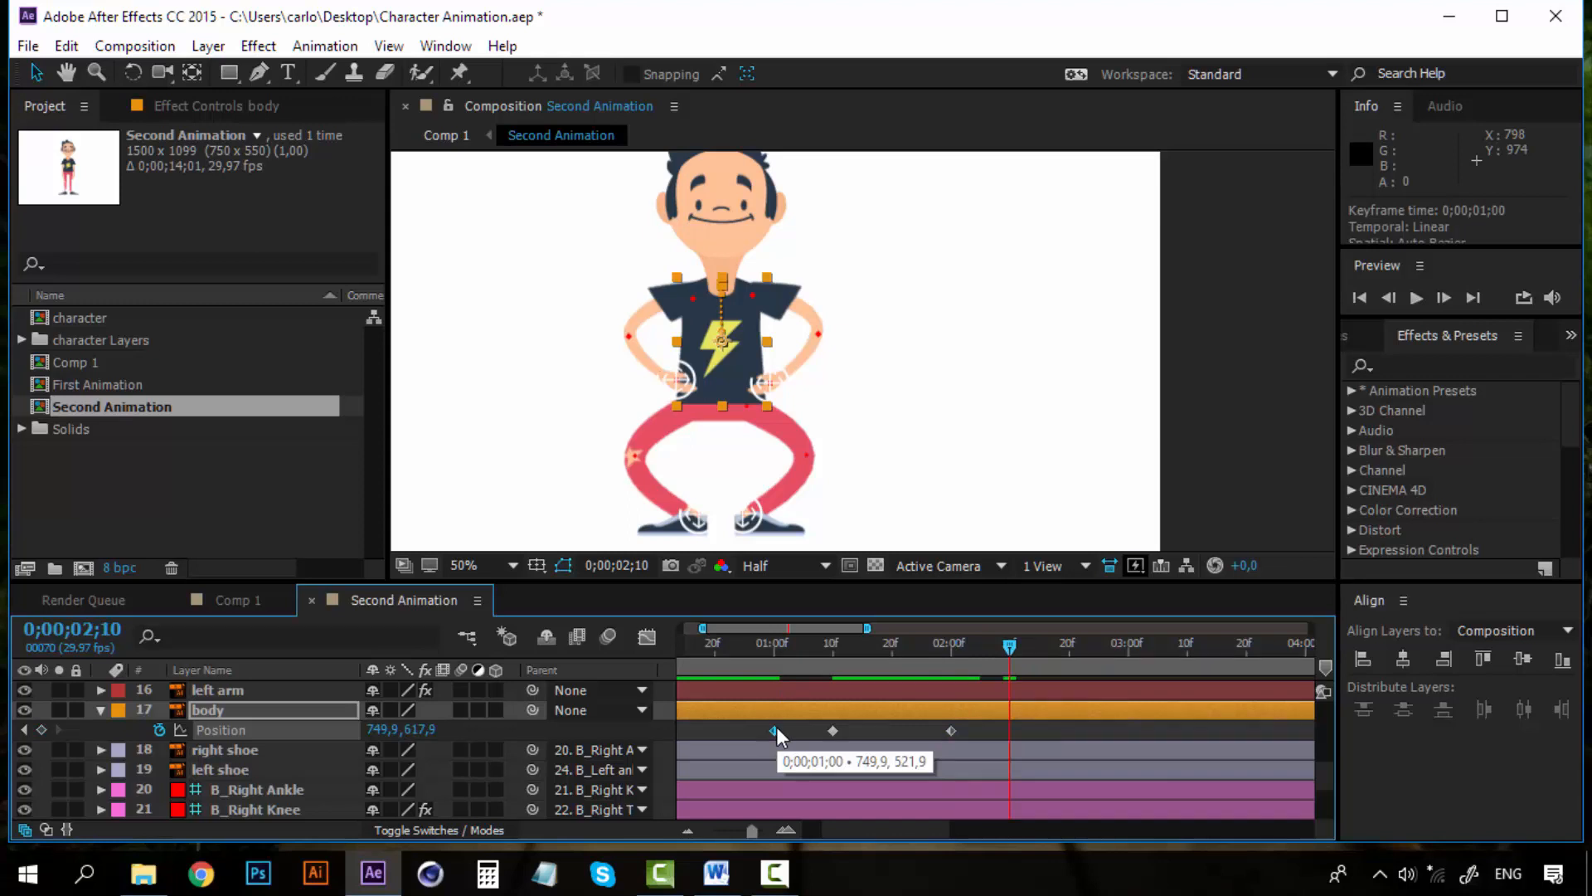
key("ctrl+c")
key("ctrl+v")
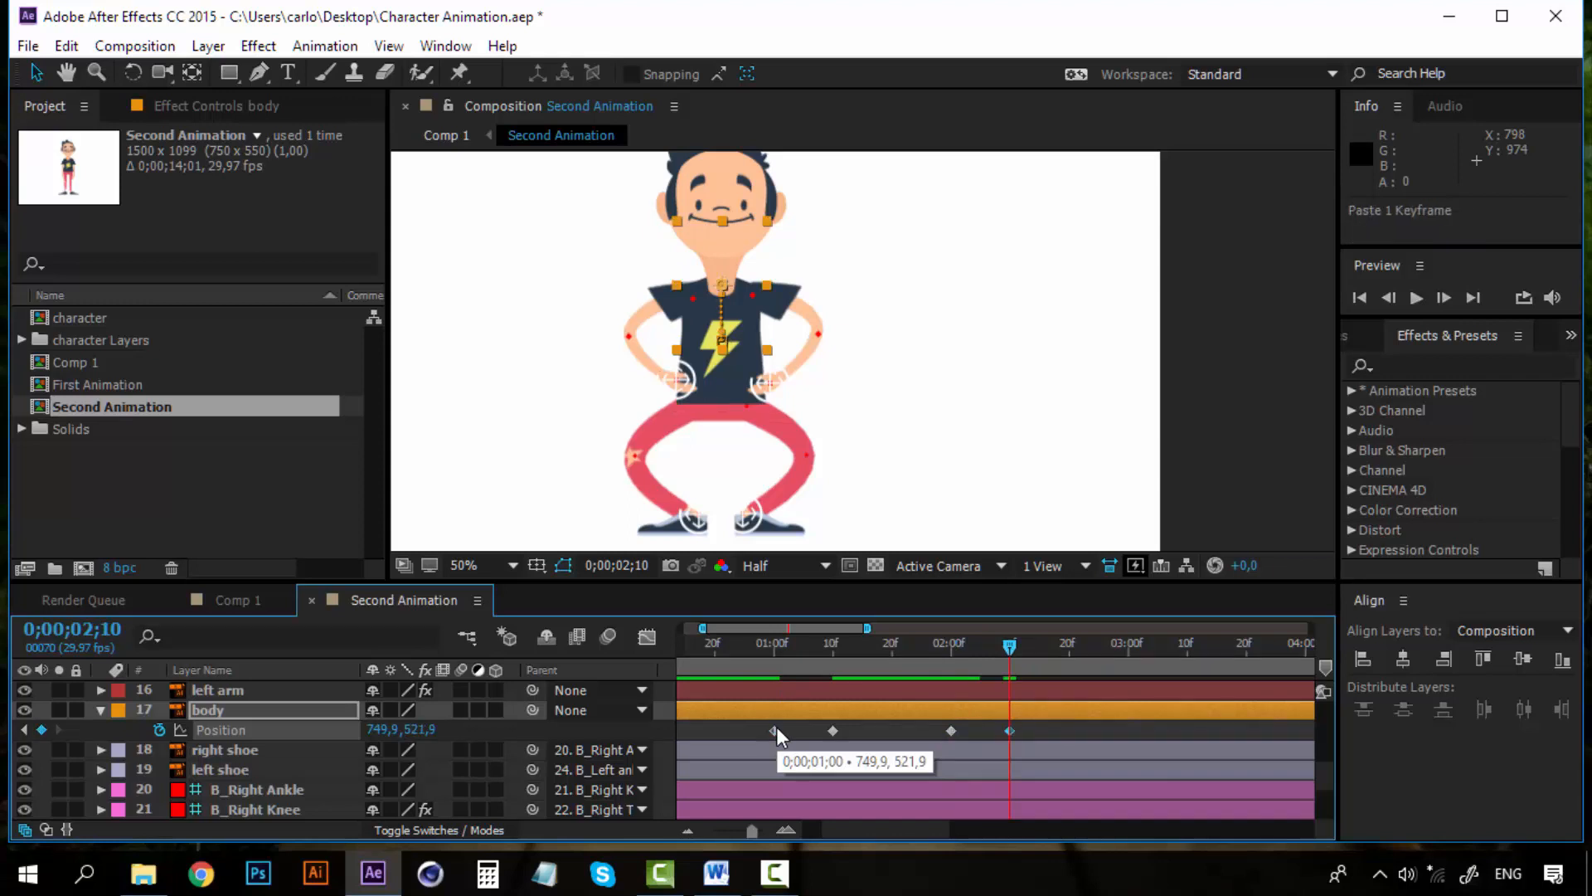
Preview the body's squat animation from the start of the timeline
left_click(758, 646)
key("space")
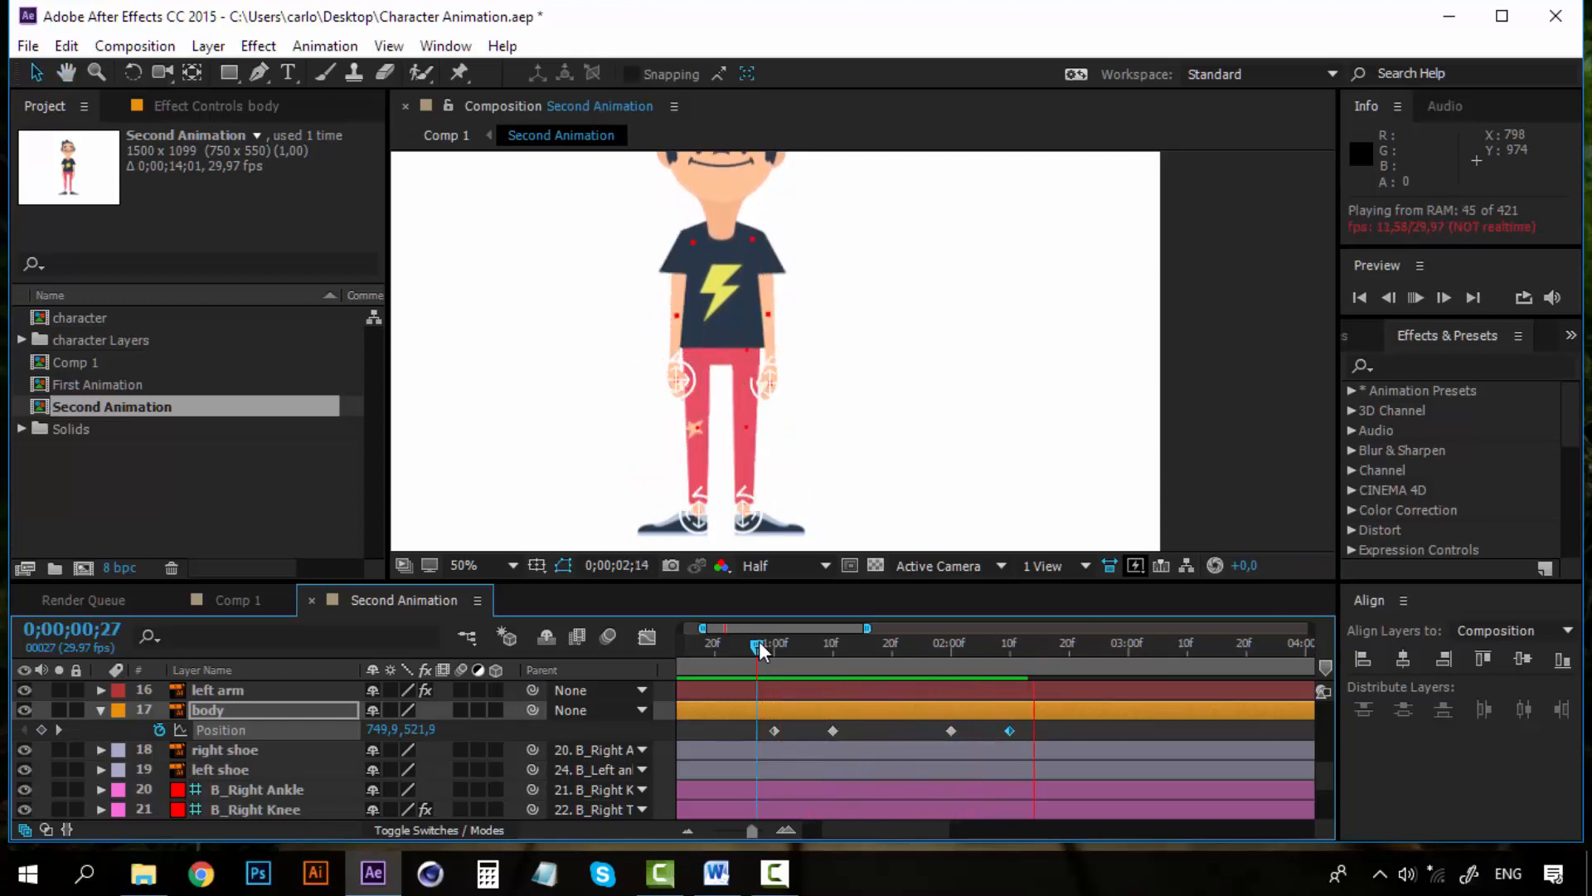
key("space")
key("space")
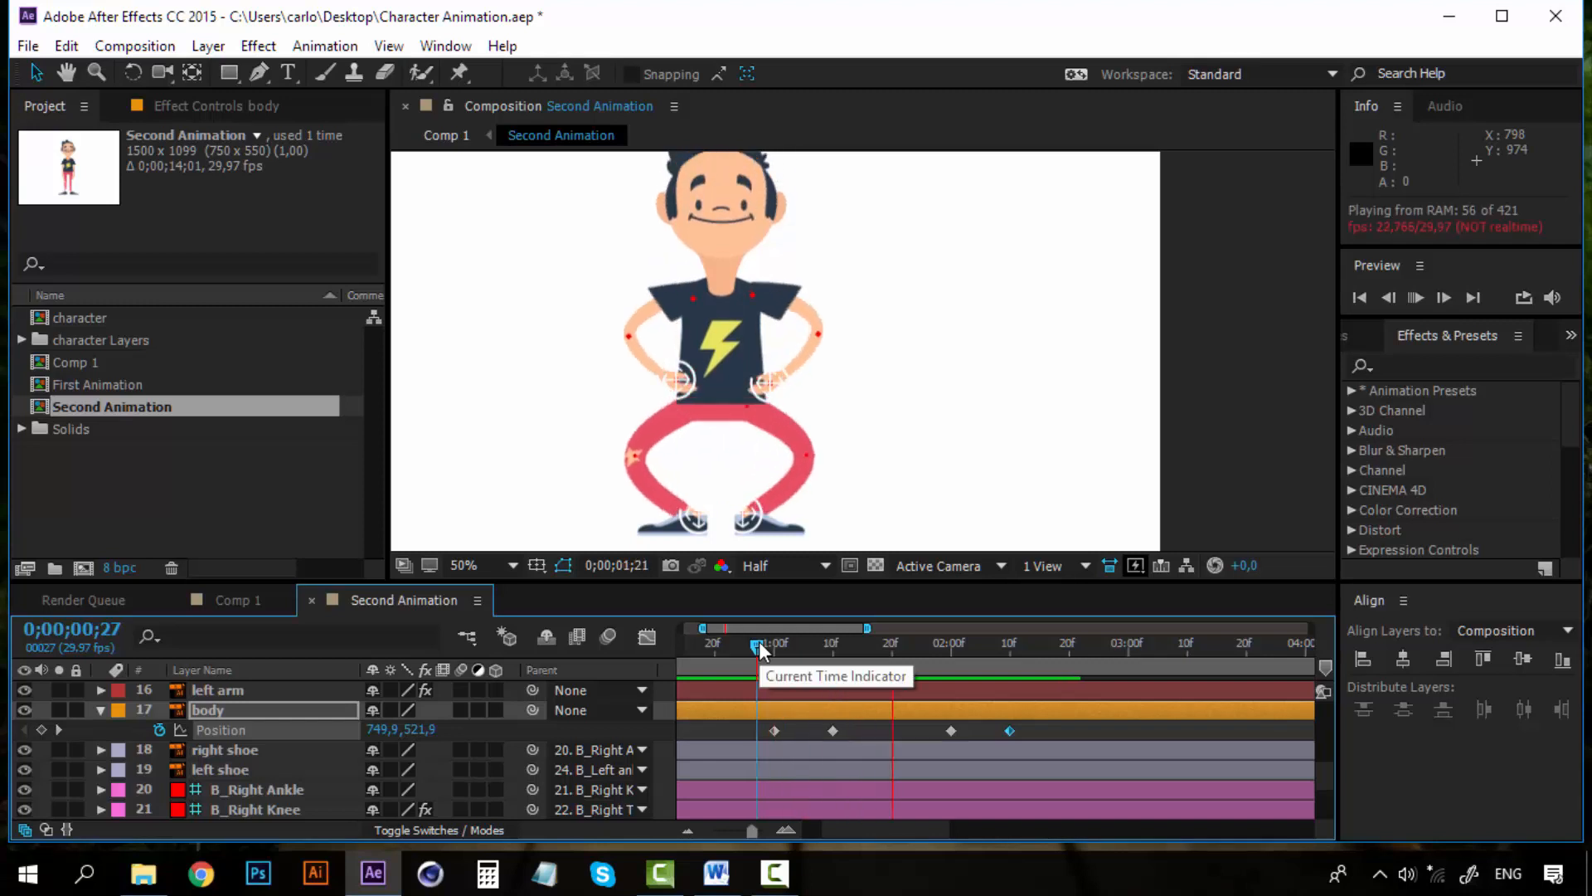
key("space")
key("space")
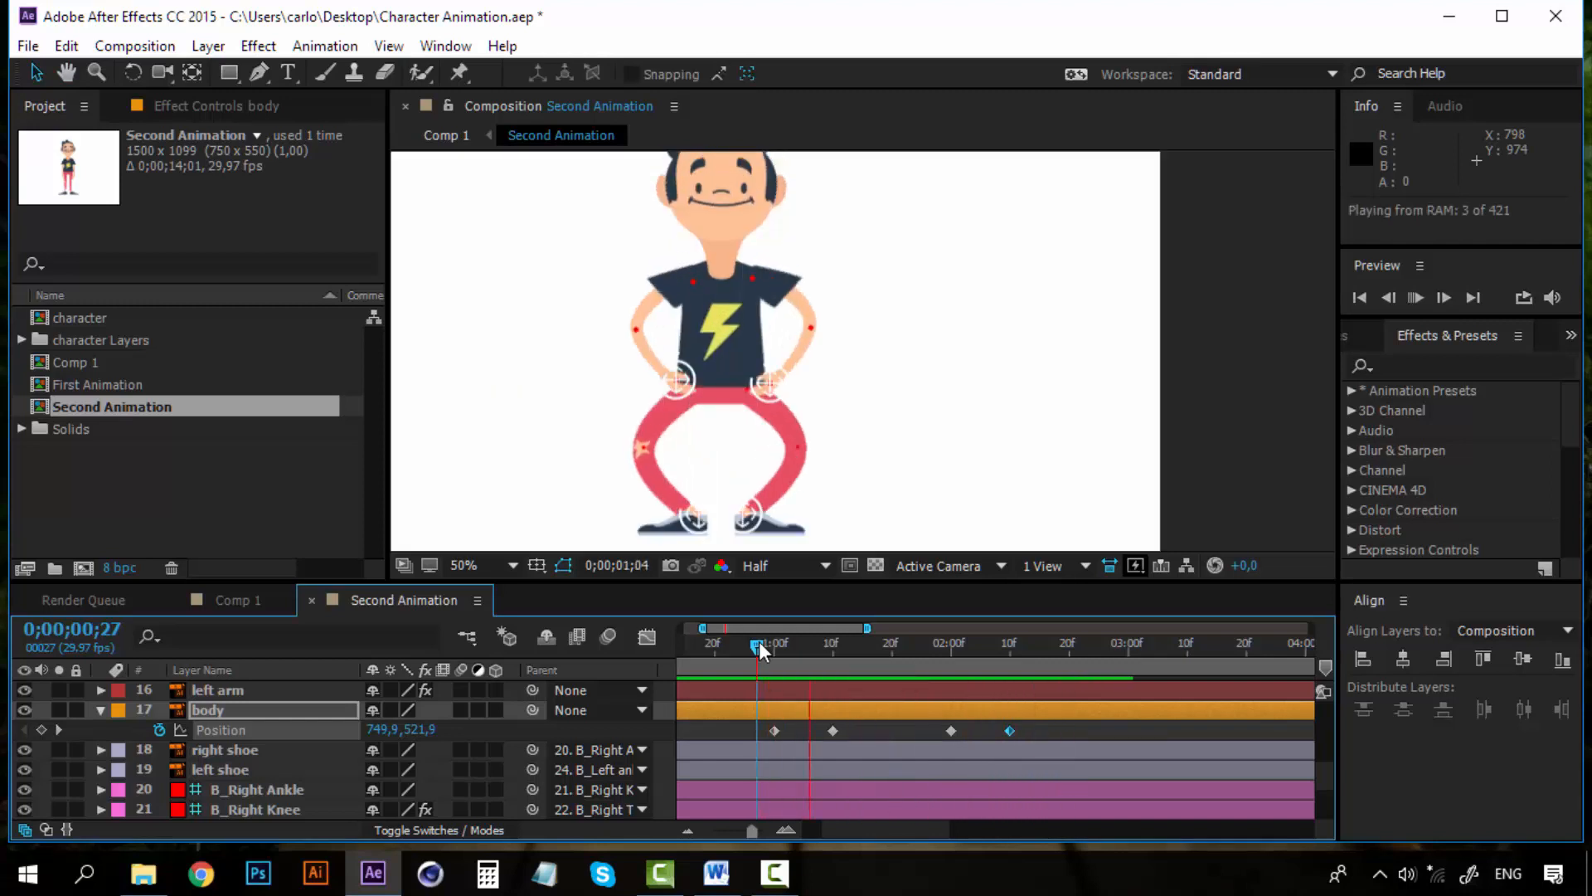
key("space")
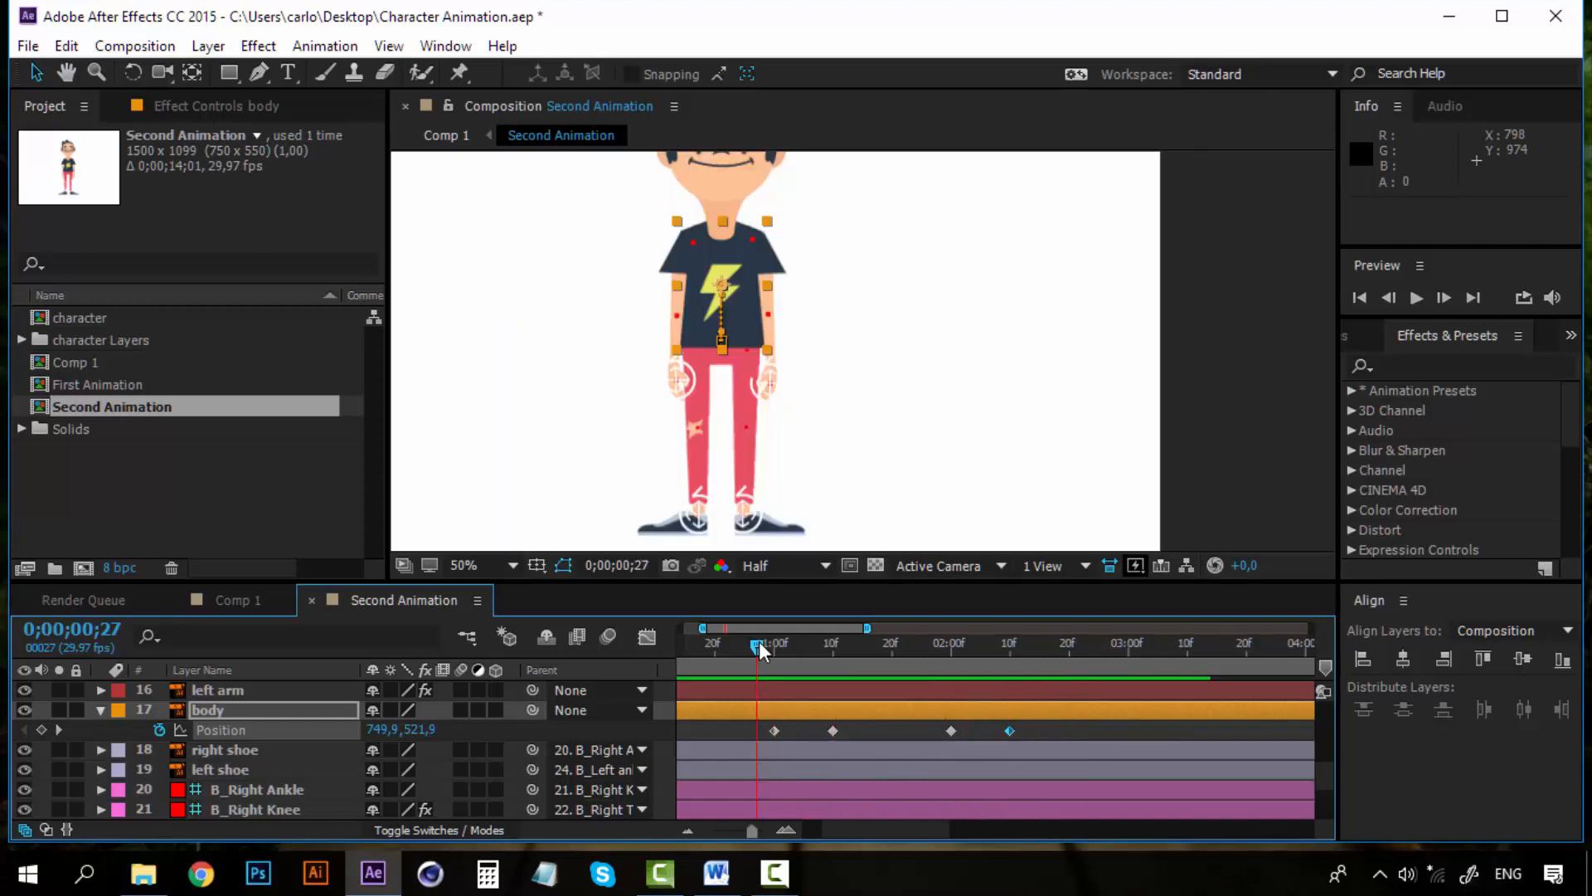
key("space")
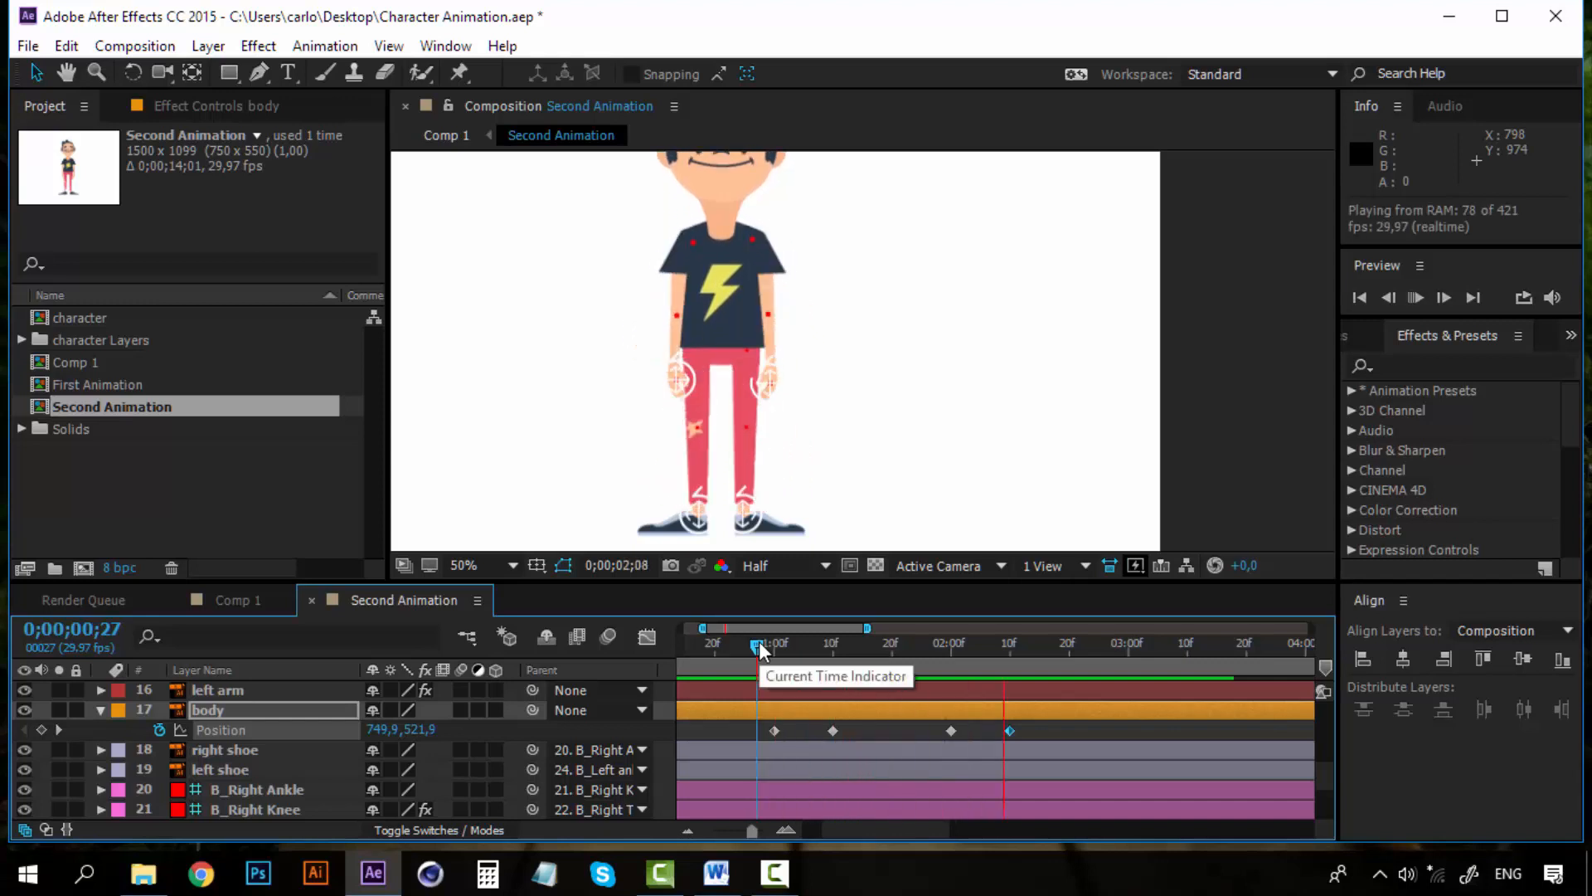
mouse_move(760, 649)
left_mouse_down()
mouse_move(1002, 647)
mouse_move(726, 634)
mouse_move(768, 644)
left_mouse_up()
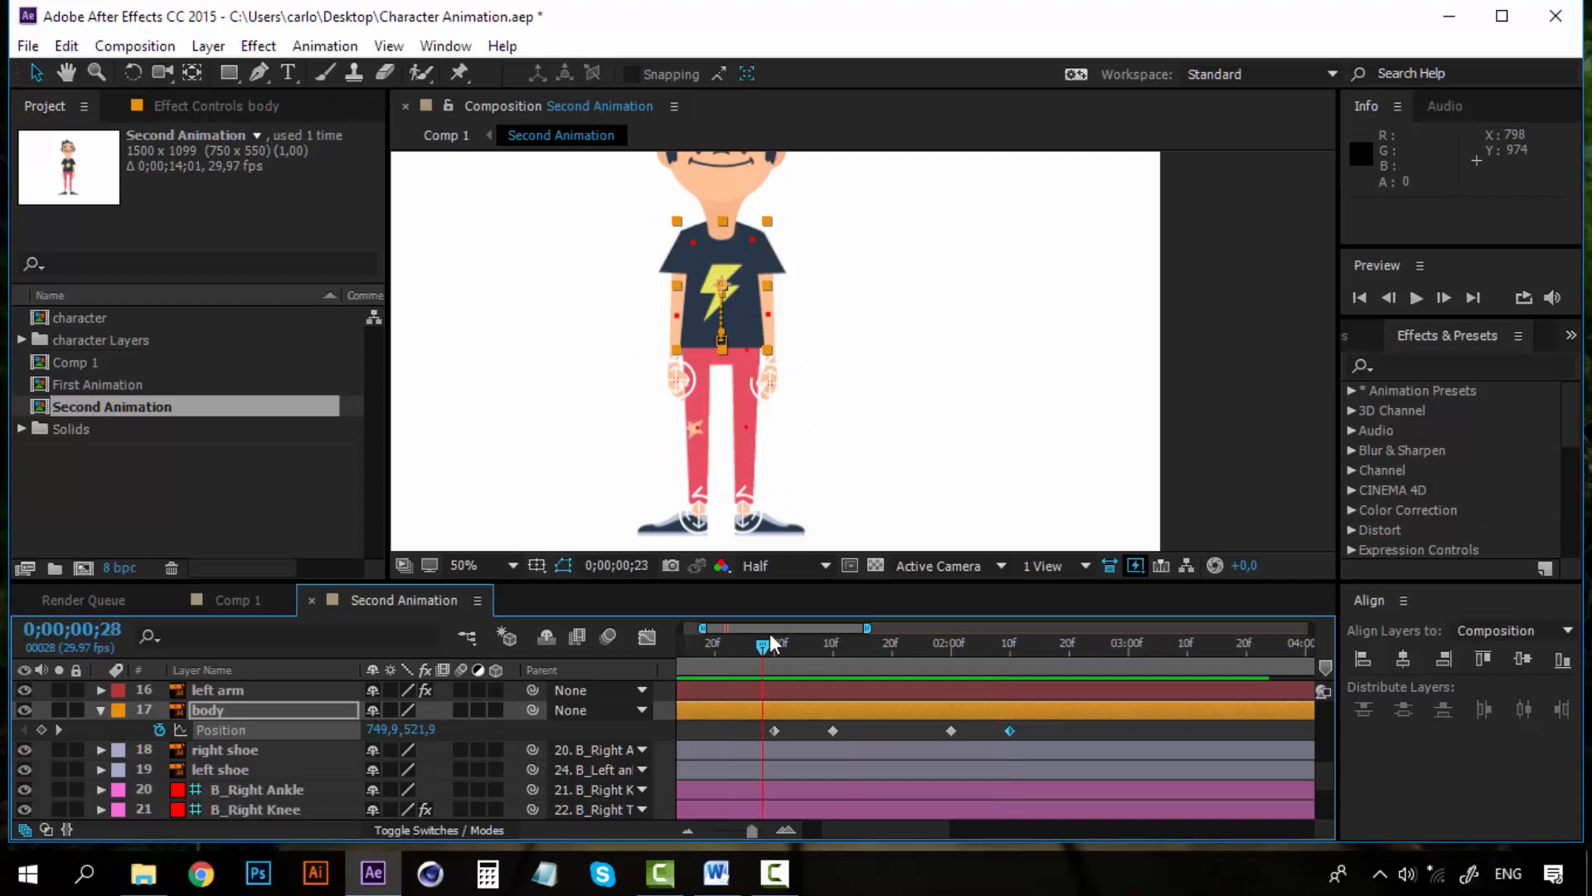
Select all four body Position keyframes and apply Easy Ease to them
left_click_drag(1053, 744, 766, 740)
right_click(773, 733)
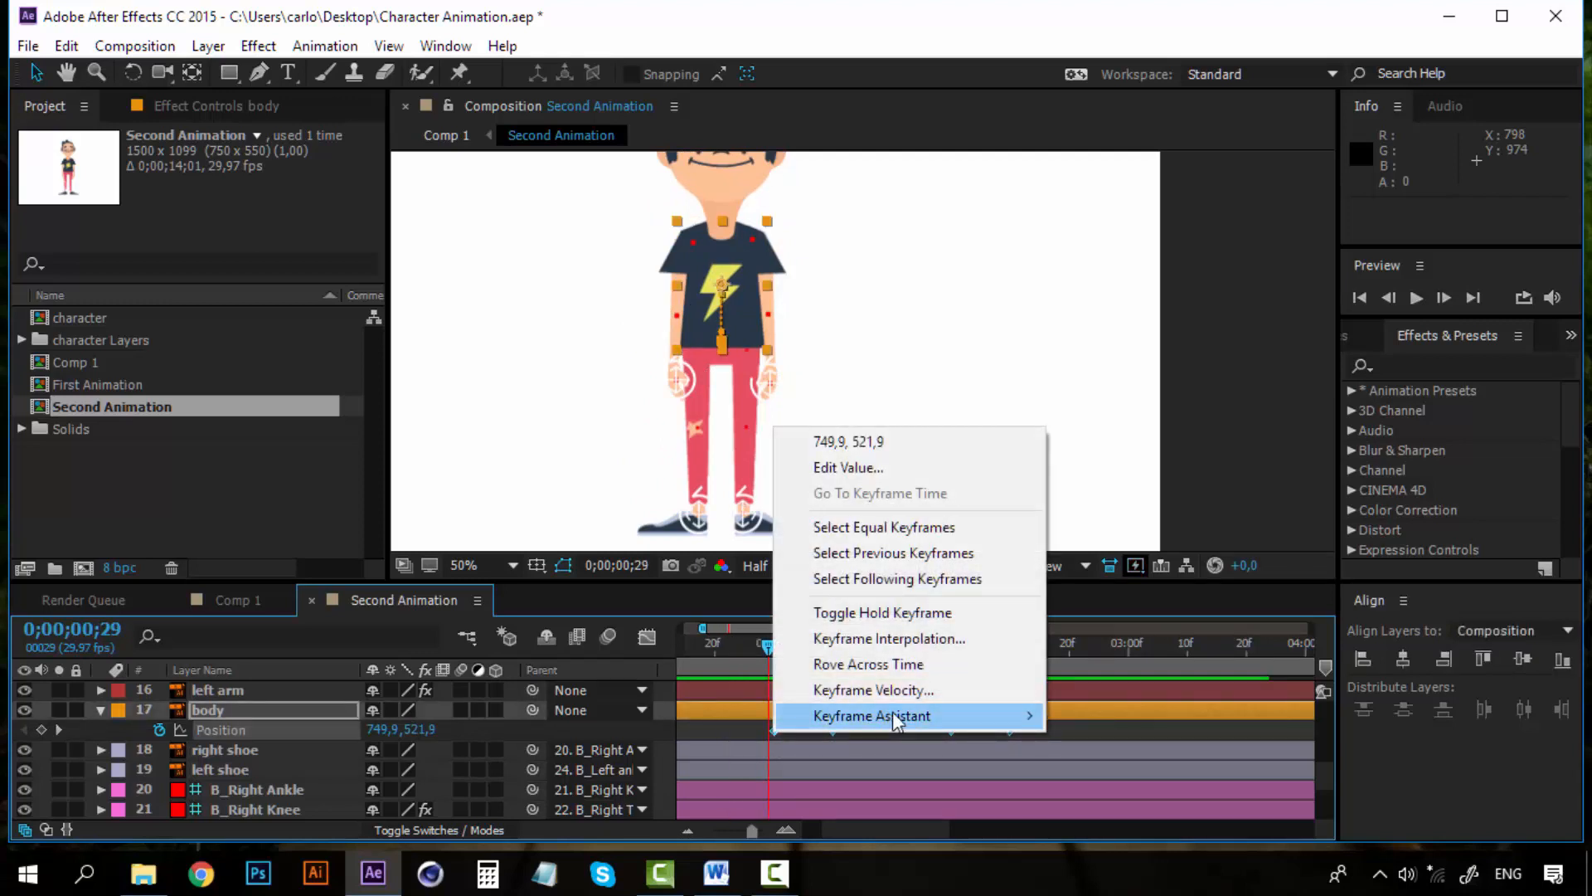
mouse_move(892, 713)
left_click(1162, 559)
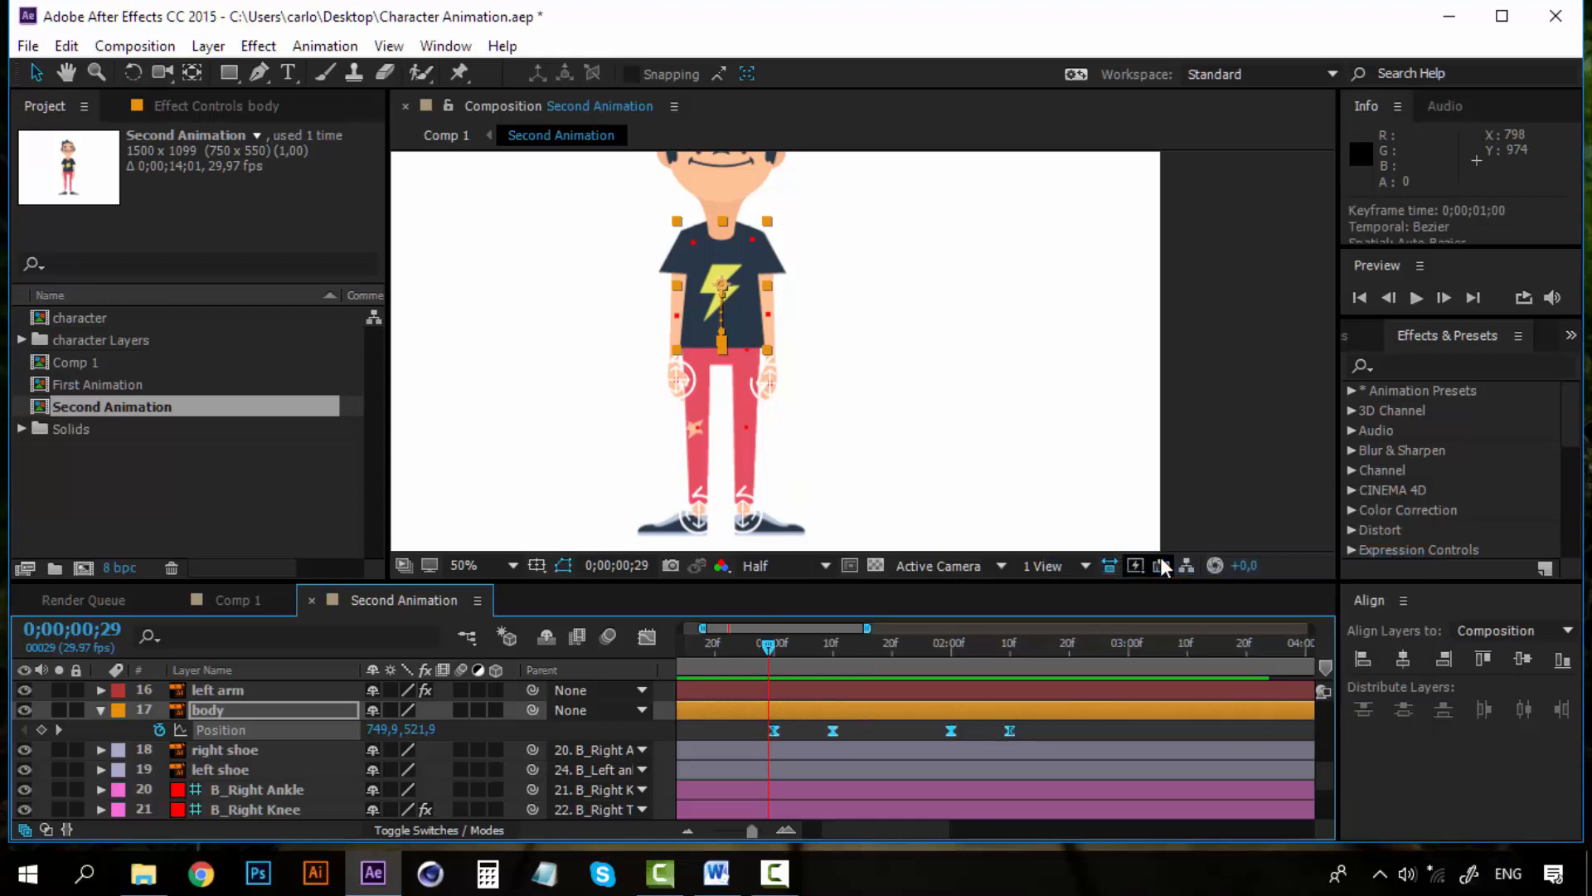
Preview the eased squat and return the time indicator to 0;00;01;00
key("space")
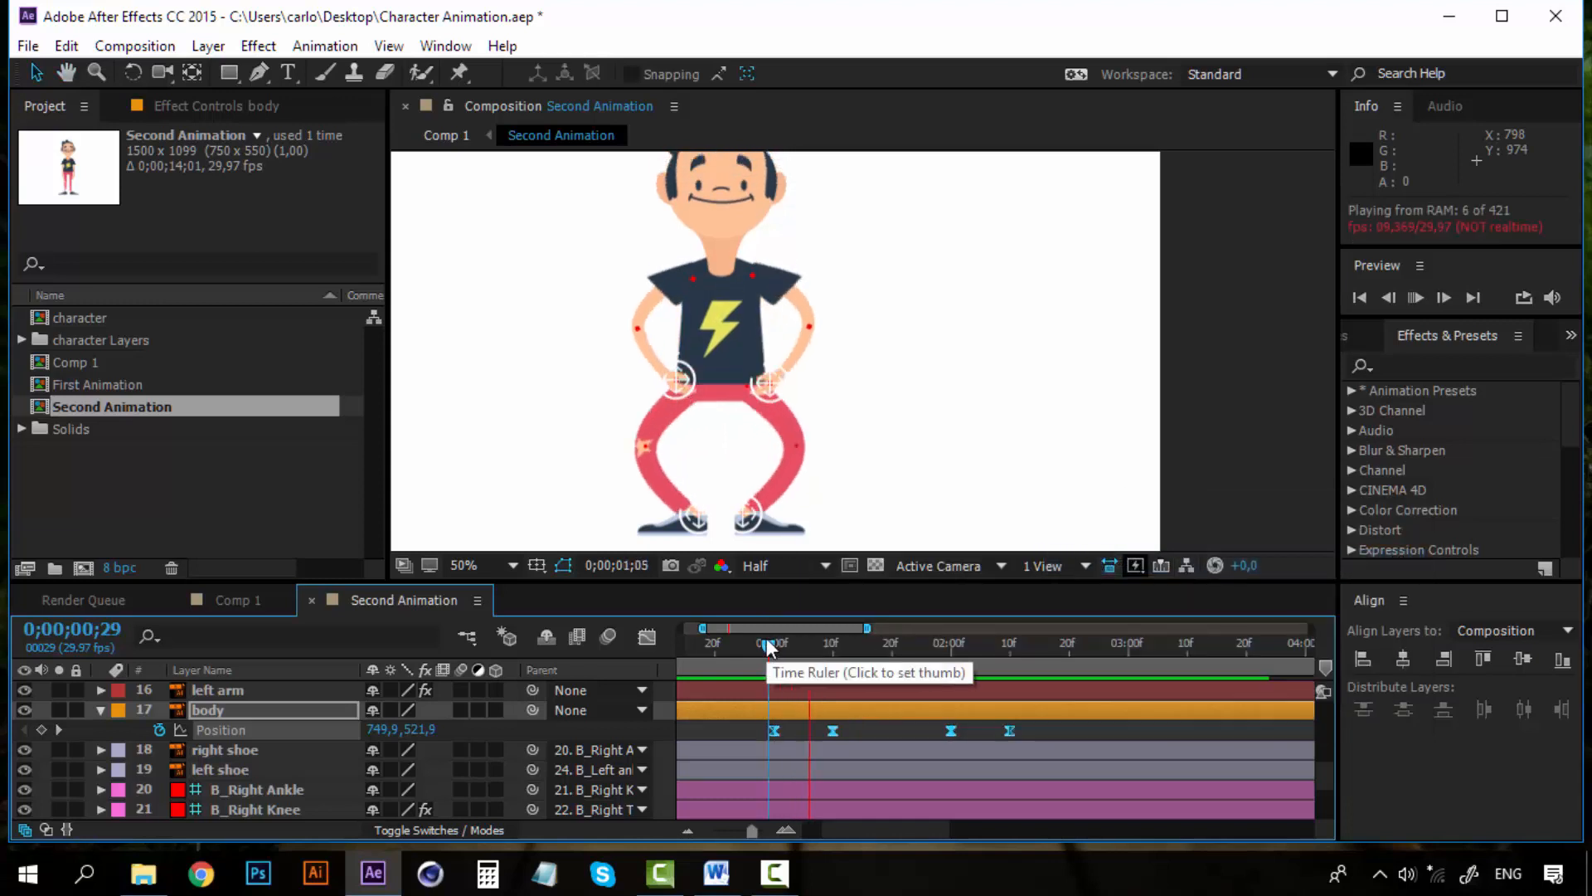
left_click(756, 644)
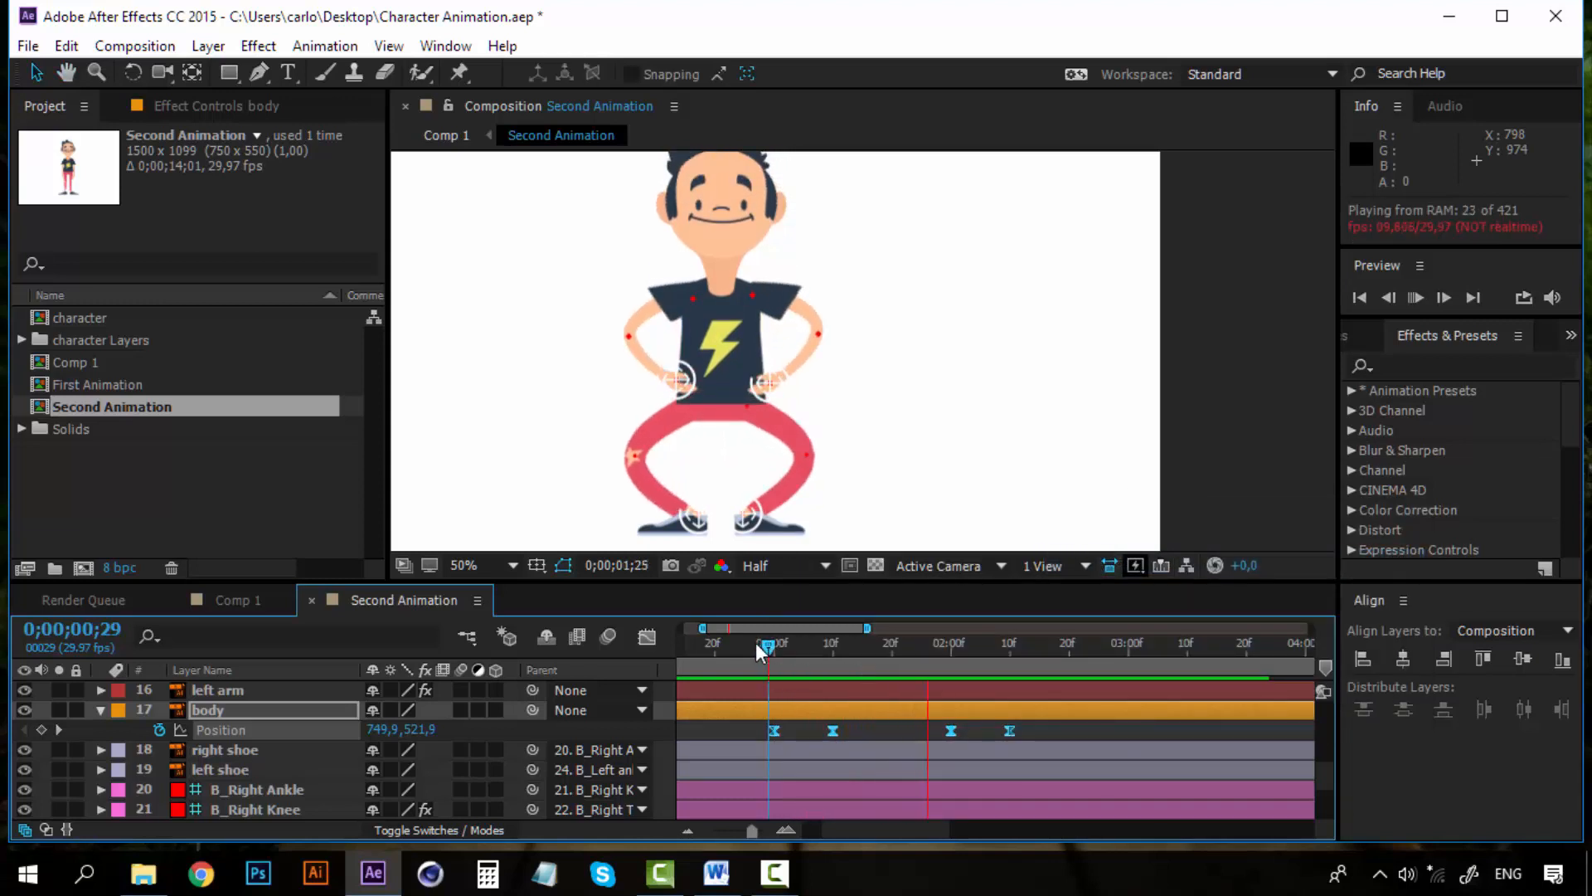
key("space")
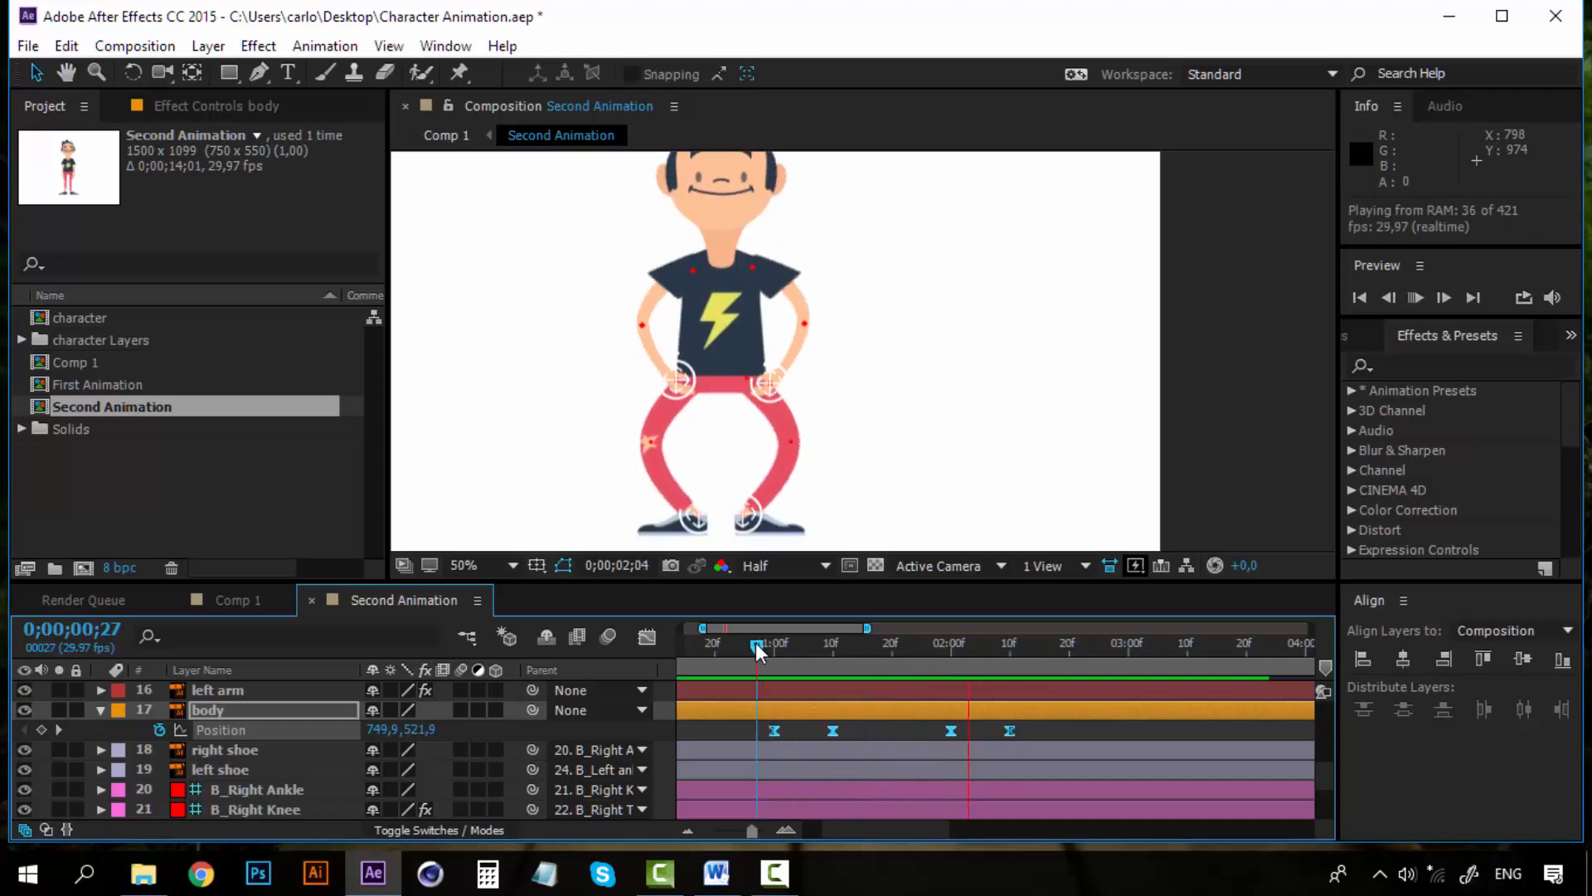
mouse_move(755, 643)
left_mouse_down()
mouse_move(1023, 654)
mouse_move(776, 647)
left_mouse_up()
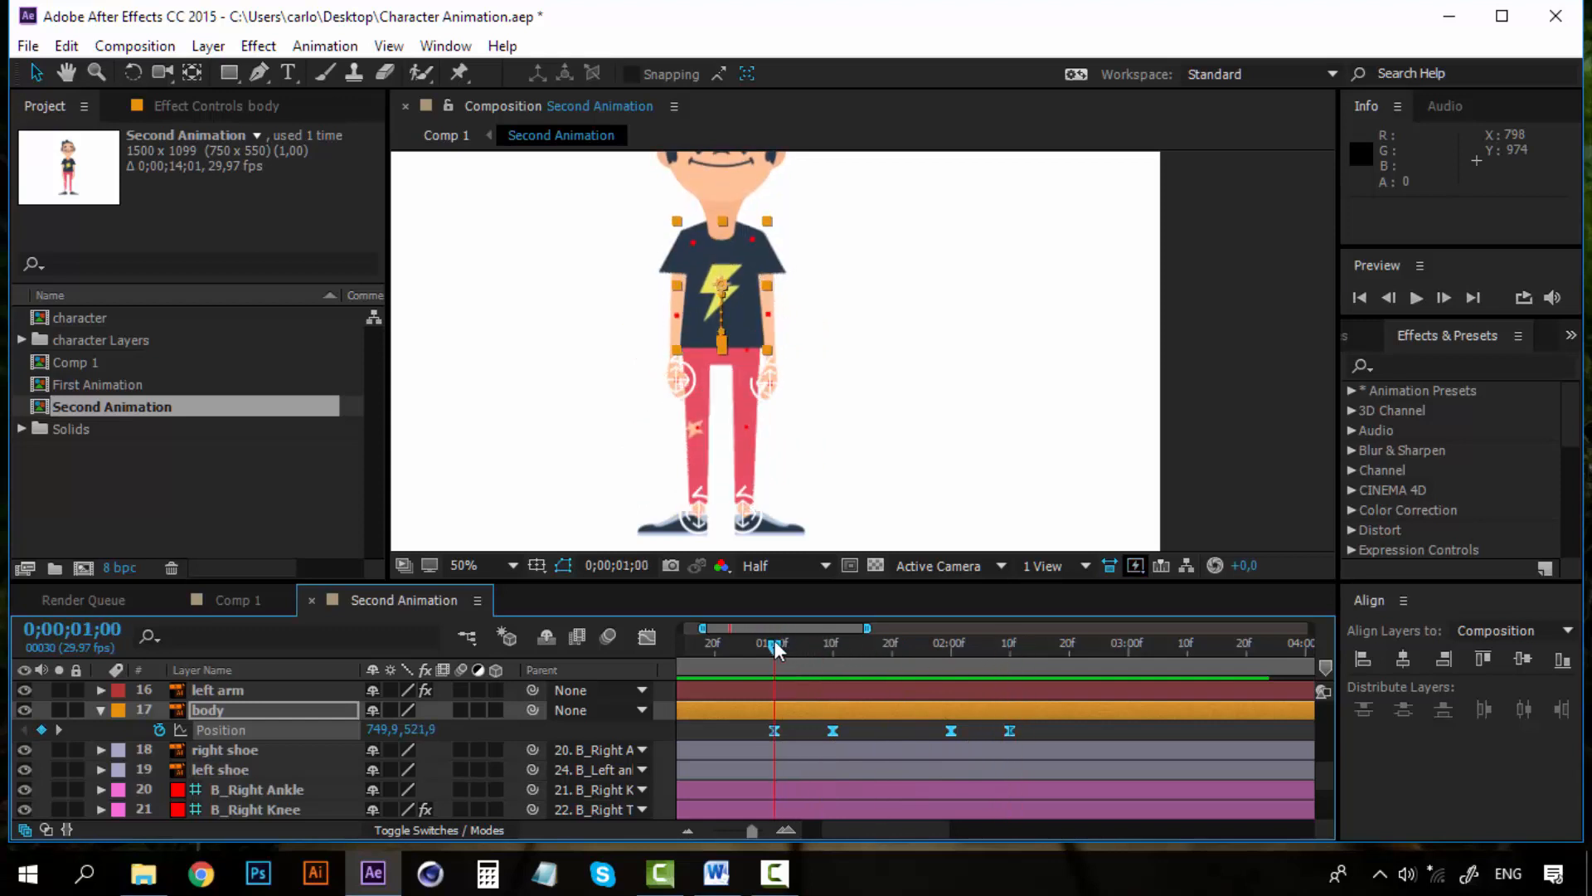
Zoom out the timeline, copy the four body Position keyframes and paste them at 0;00;03;00
left_click(687, 836)
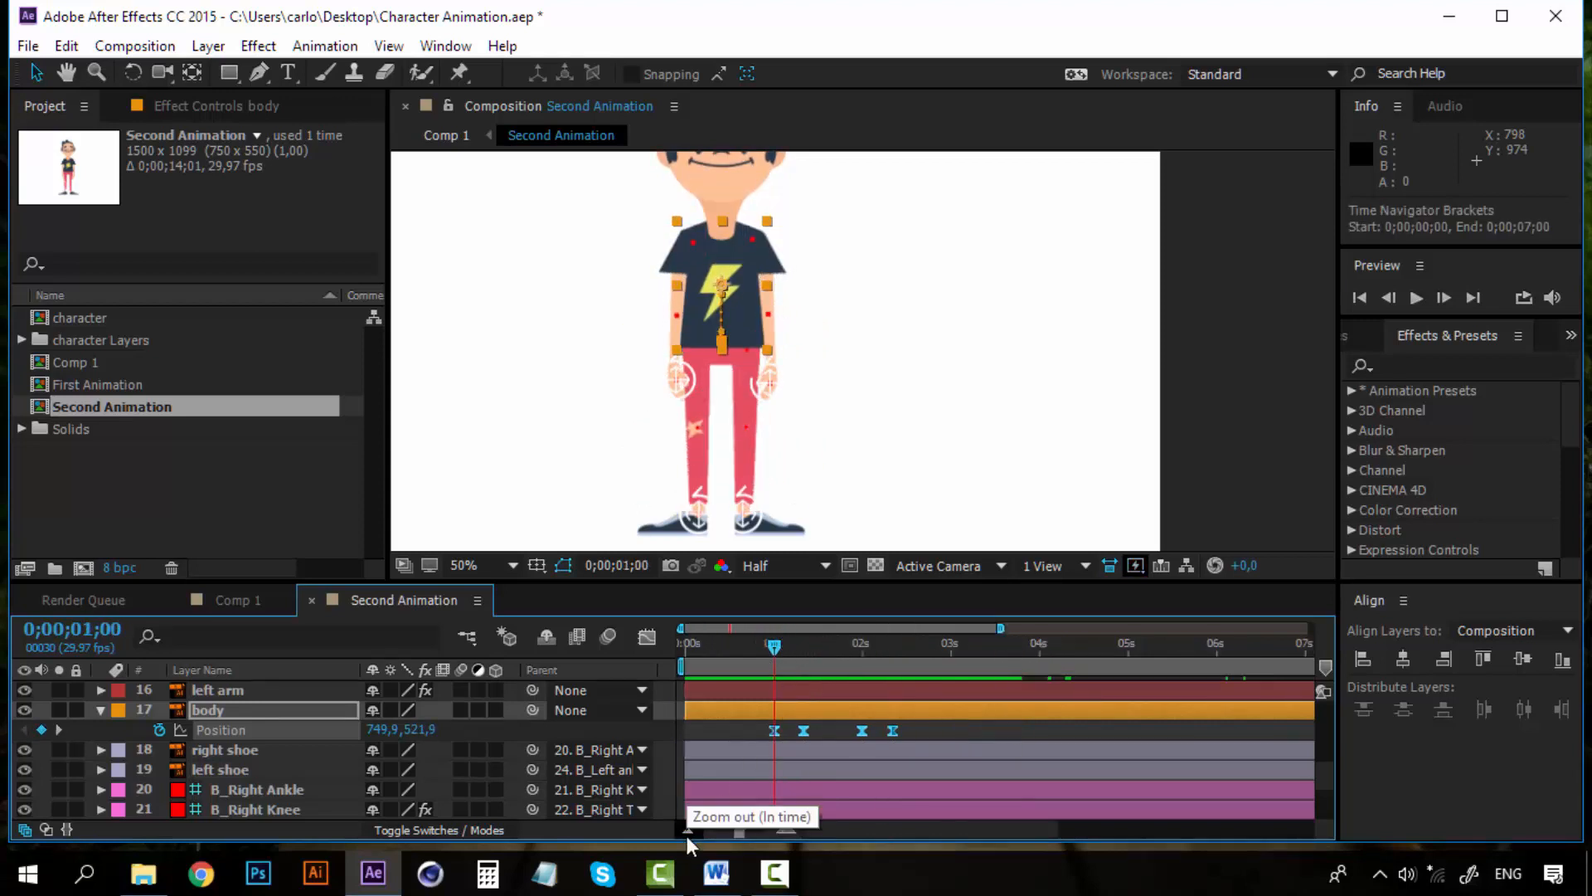
left_click(687, 836)
left_click_drag(818, 735, 716, 729)
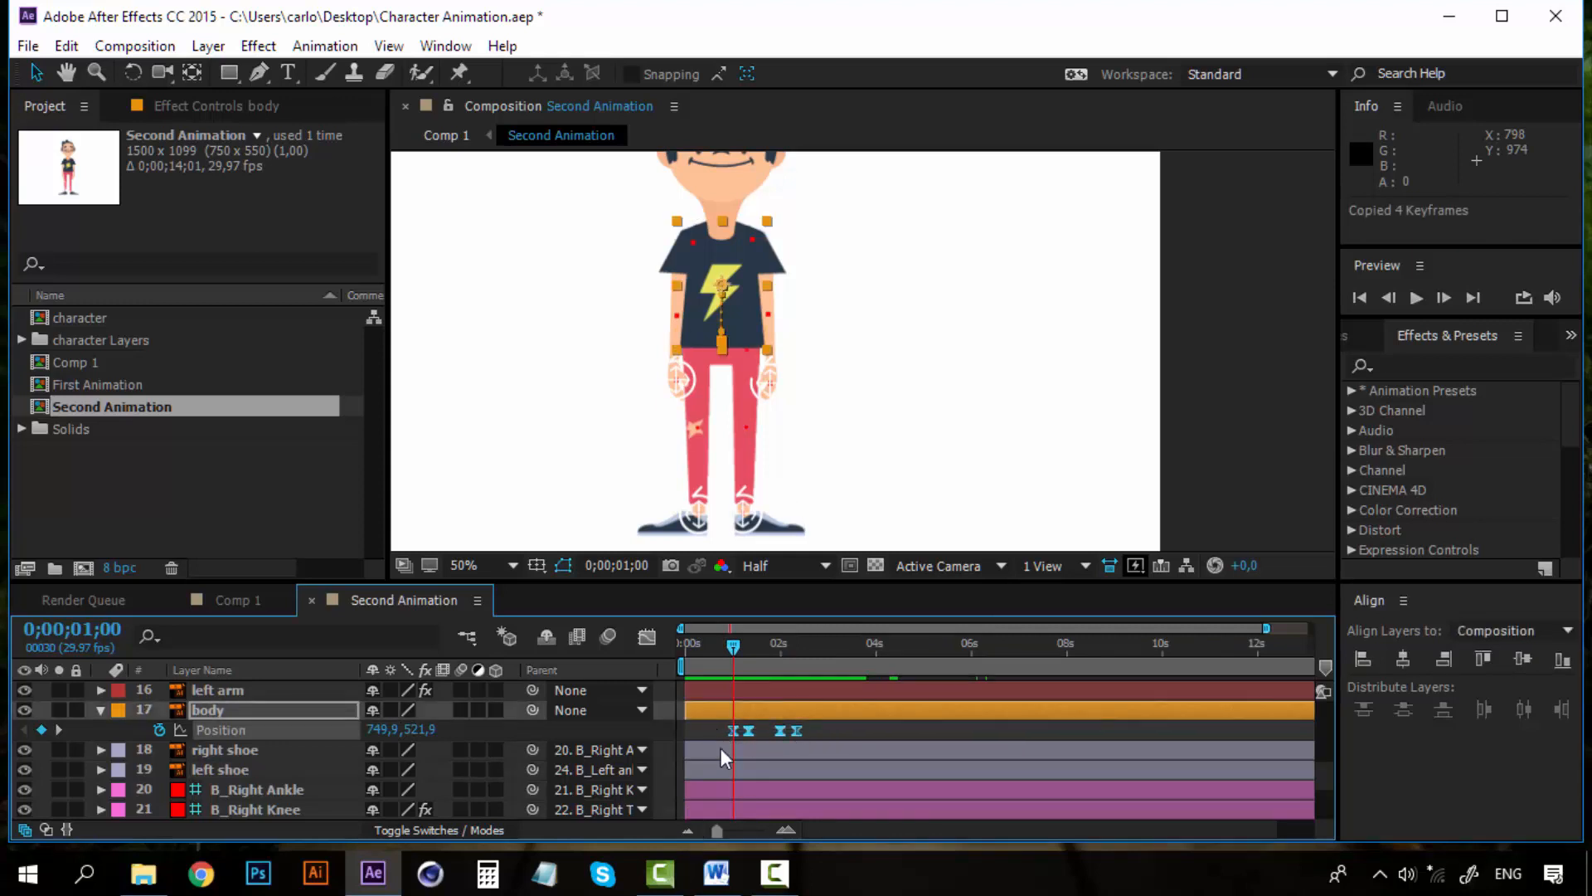
left_click(783, 829)
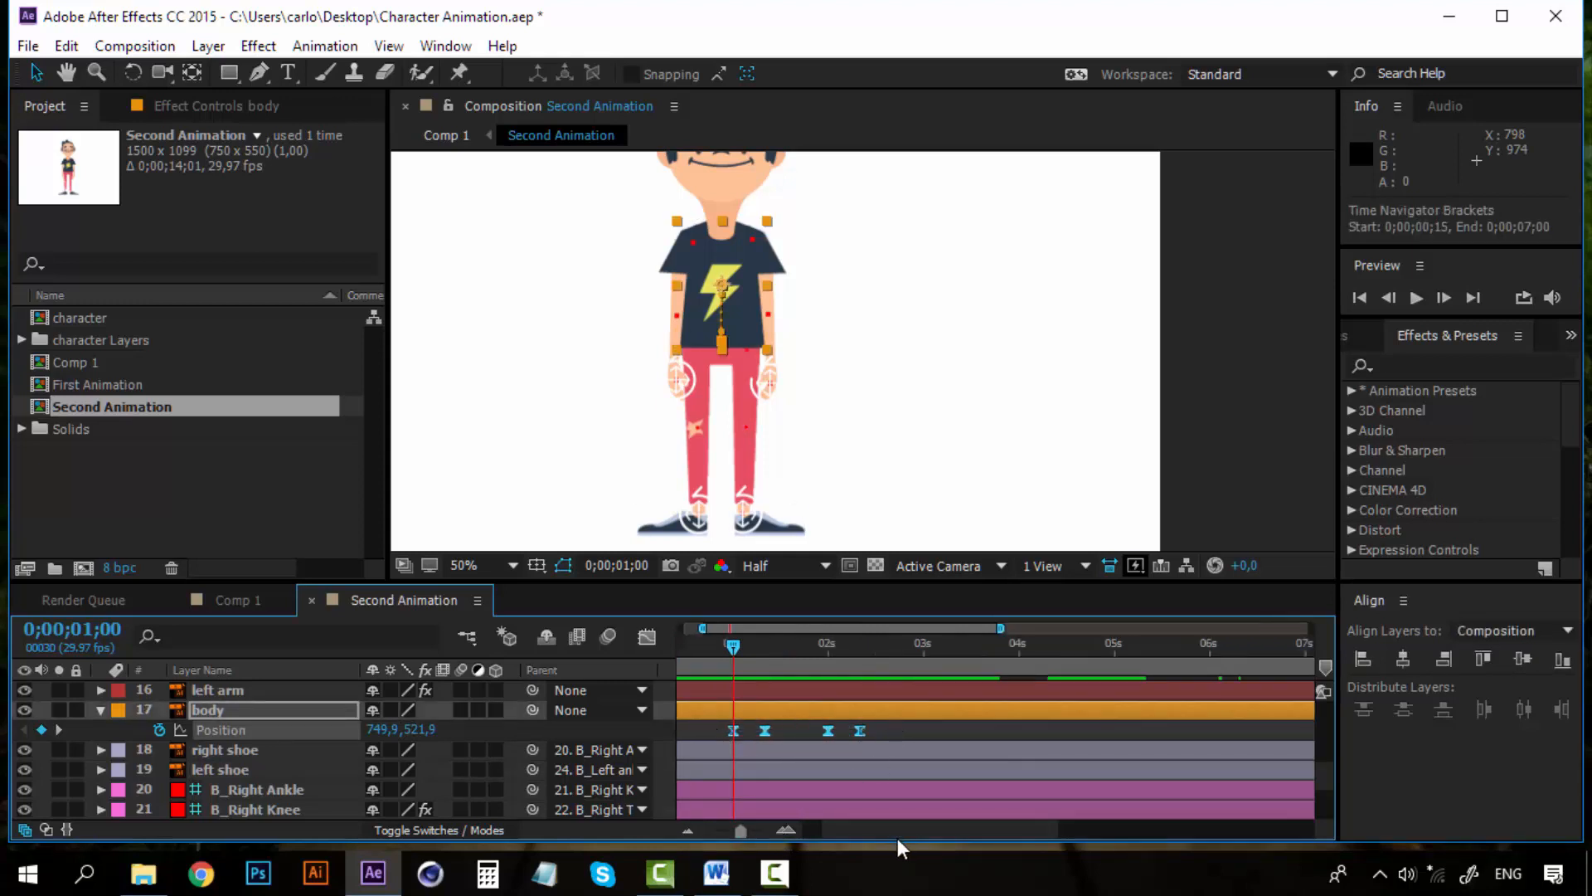
left_click_drag(897, 837, 866, 838)
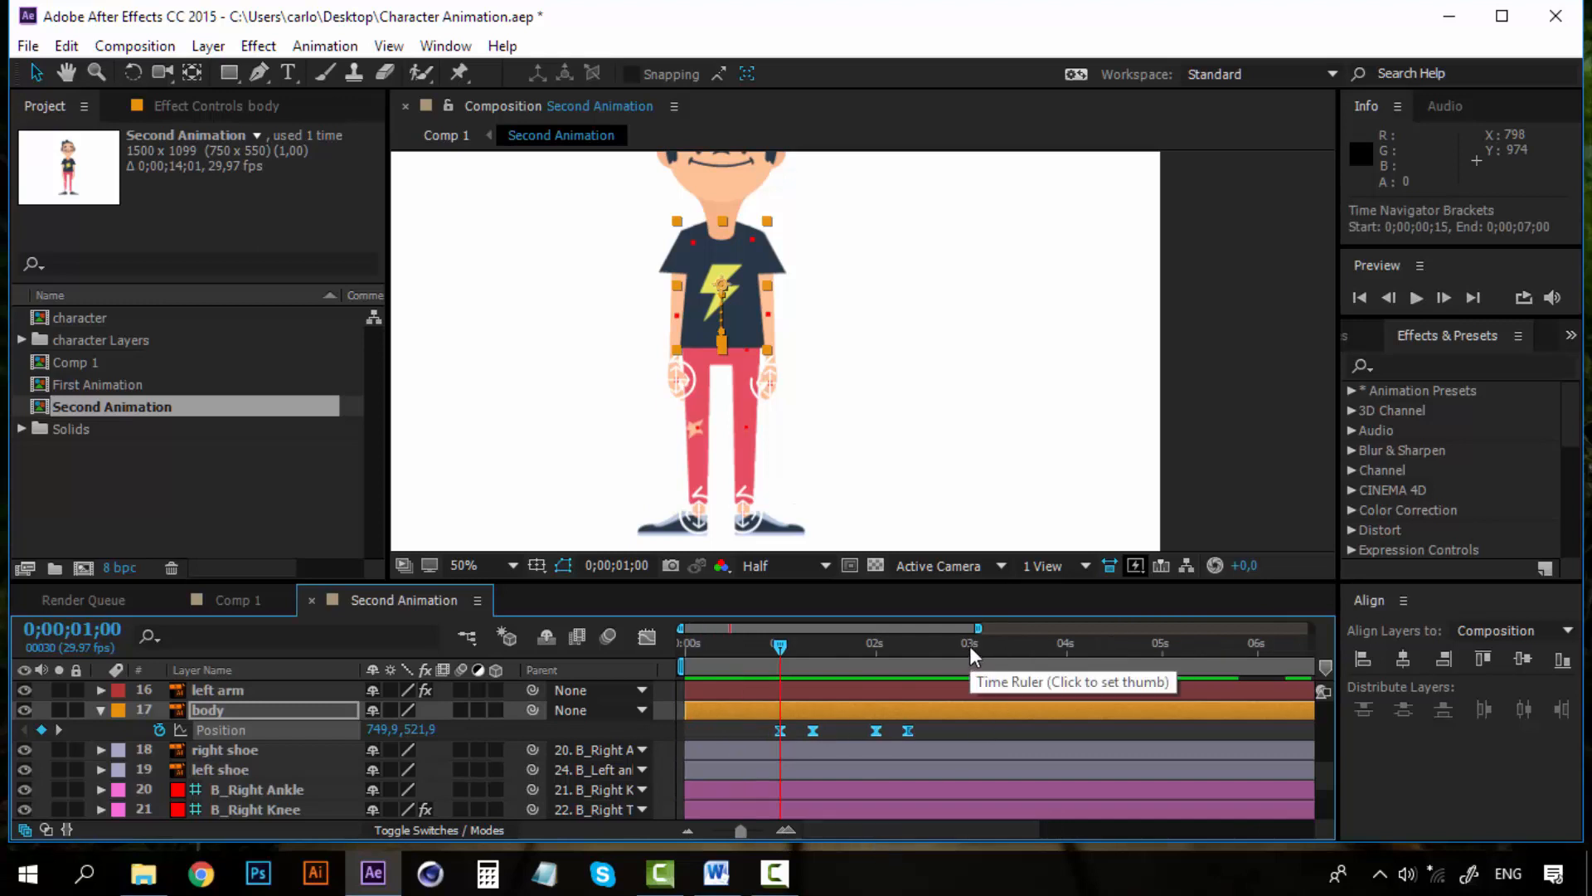
left_click_drag(969, 646, 972, 643)
key("ctrl+v")
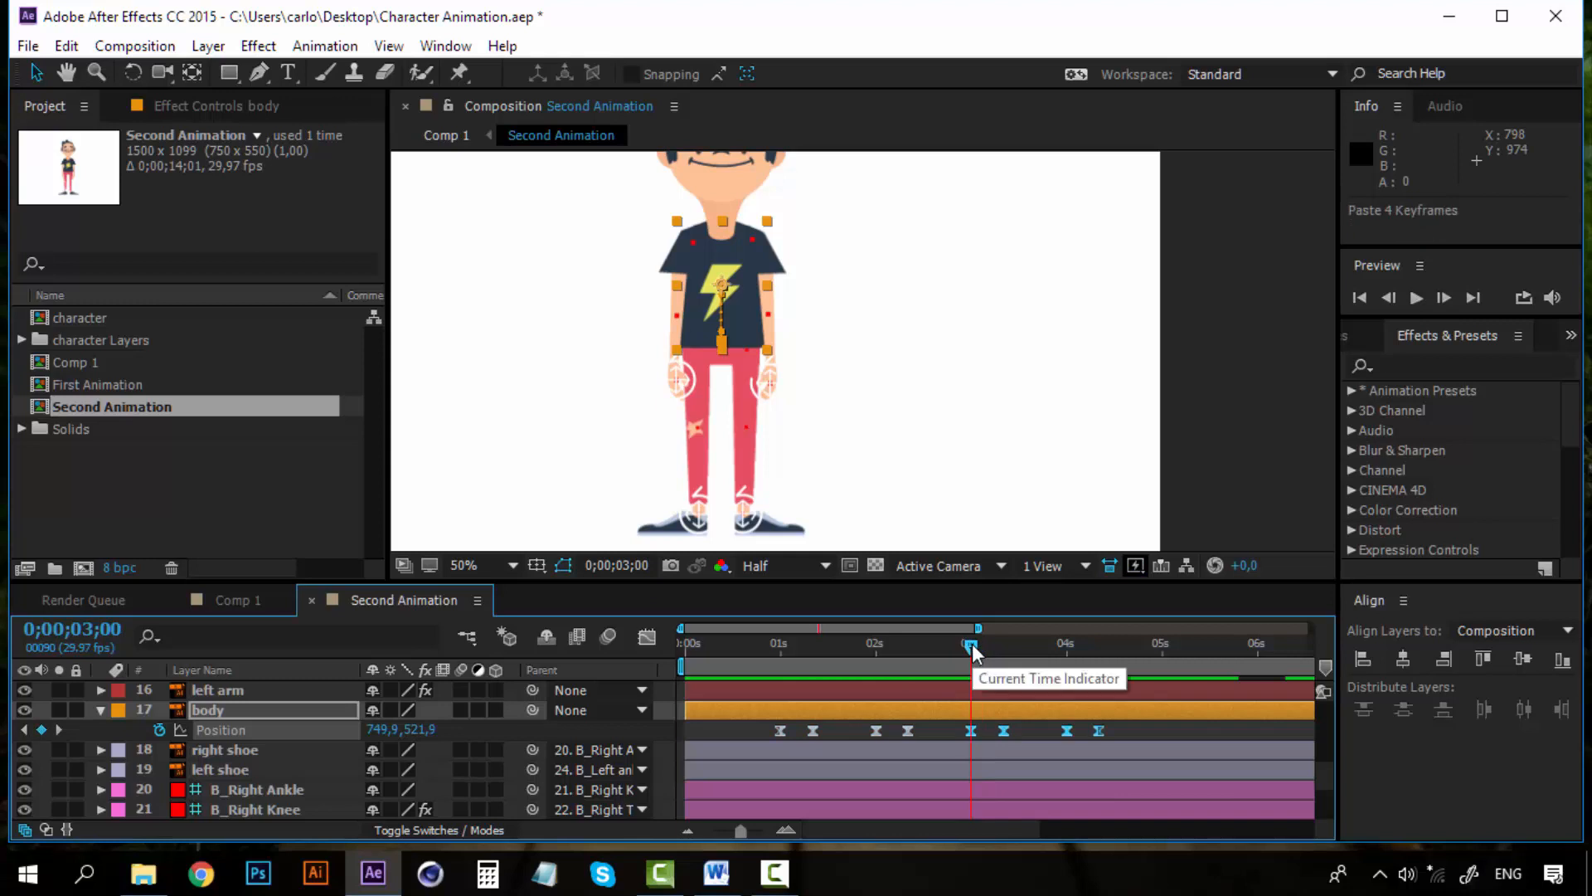
Paste the four keyframes again at 0;00;05;00 and 0;00;07;00 to repeat the squat
mouse_move(965, 831)
left_mouse_down()
mouse_move(1022, 828)
mouse_move(939, 829)
mouse_move(970, 829)
left_mouse_up()
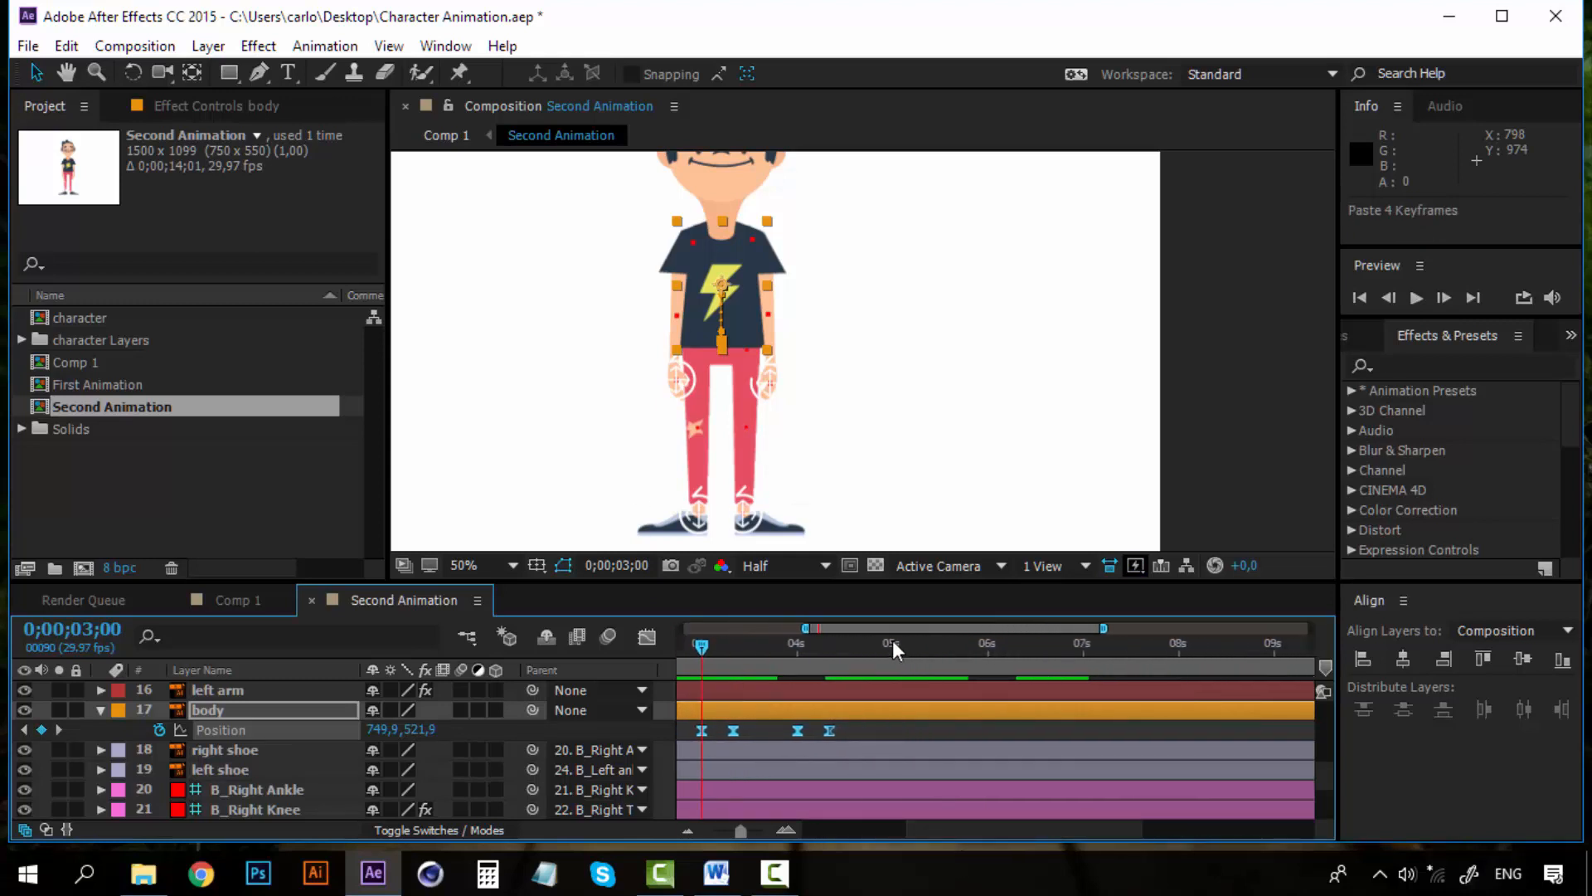
left_click(892, 644)
key("ctrl+v")
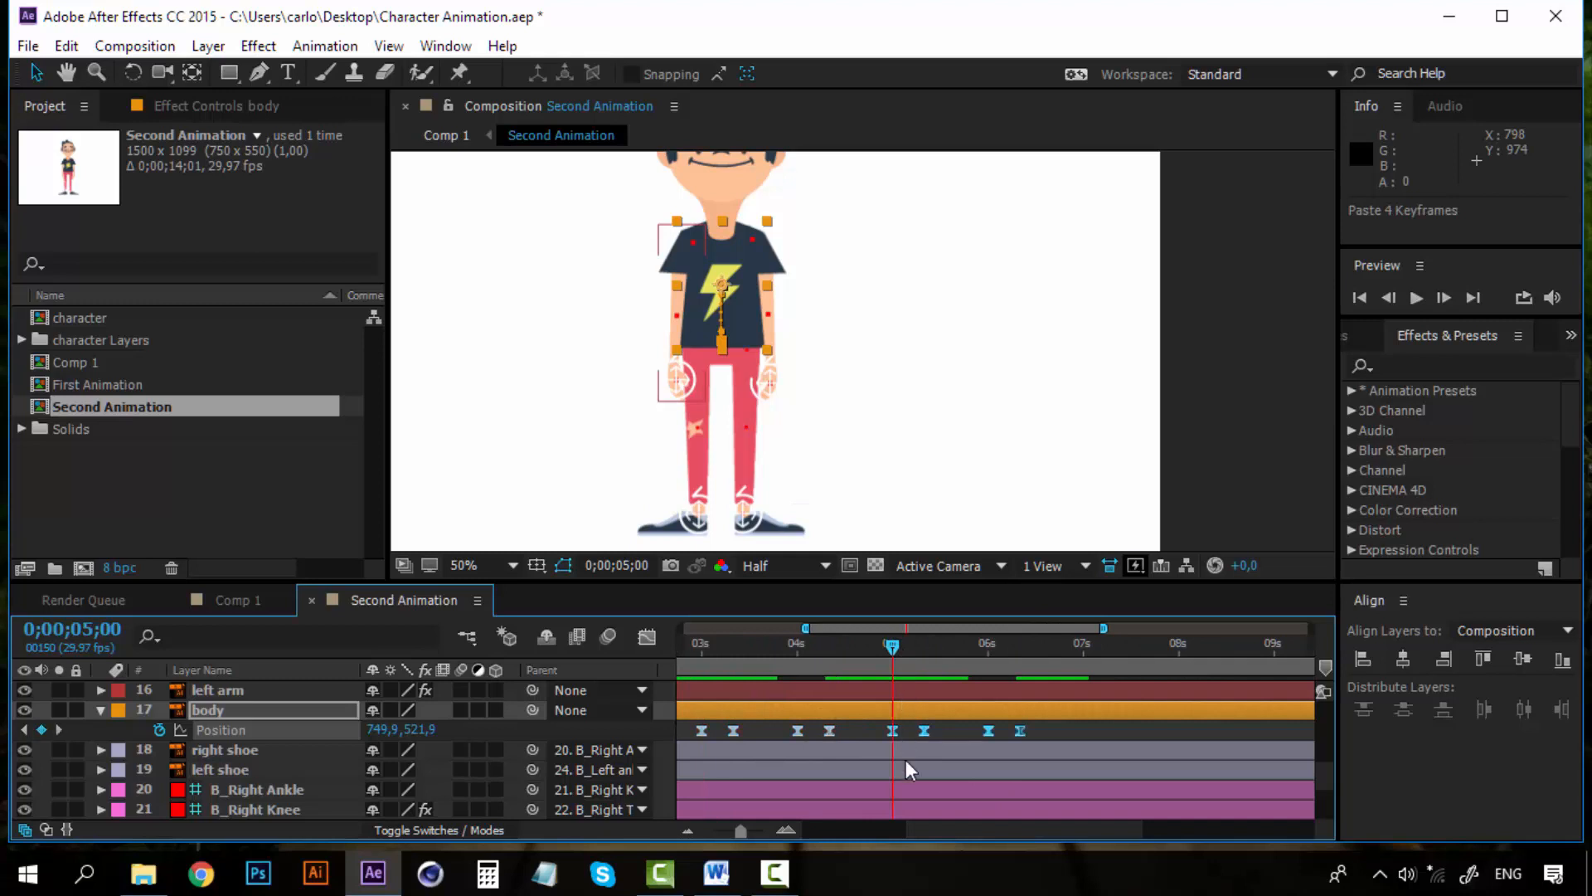
left_click_drag(974, 828, 977, 828)
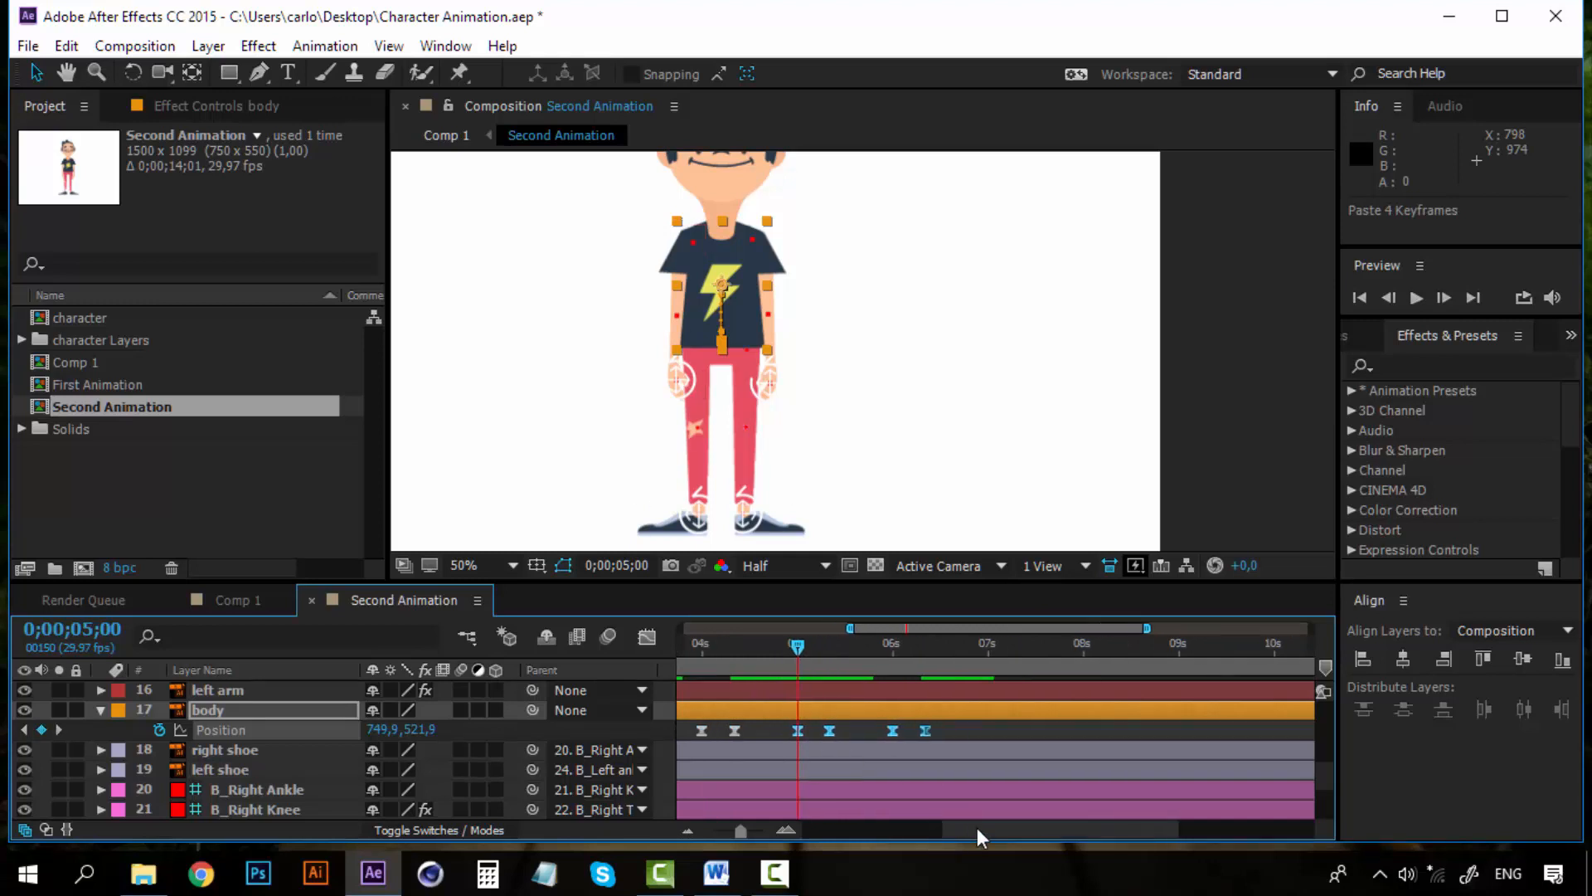
left_click(929, 643)
key("ctrl+v")
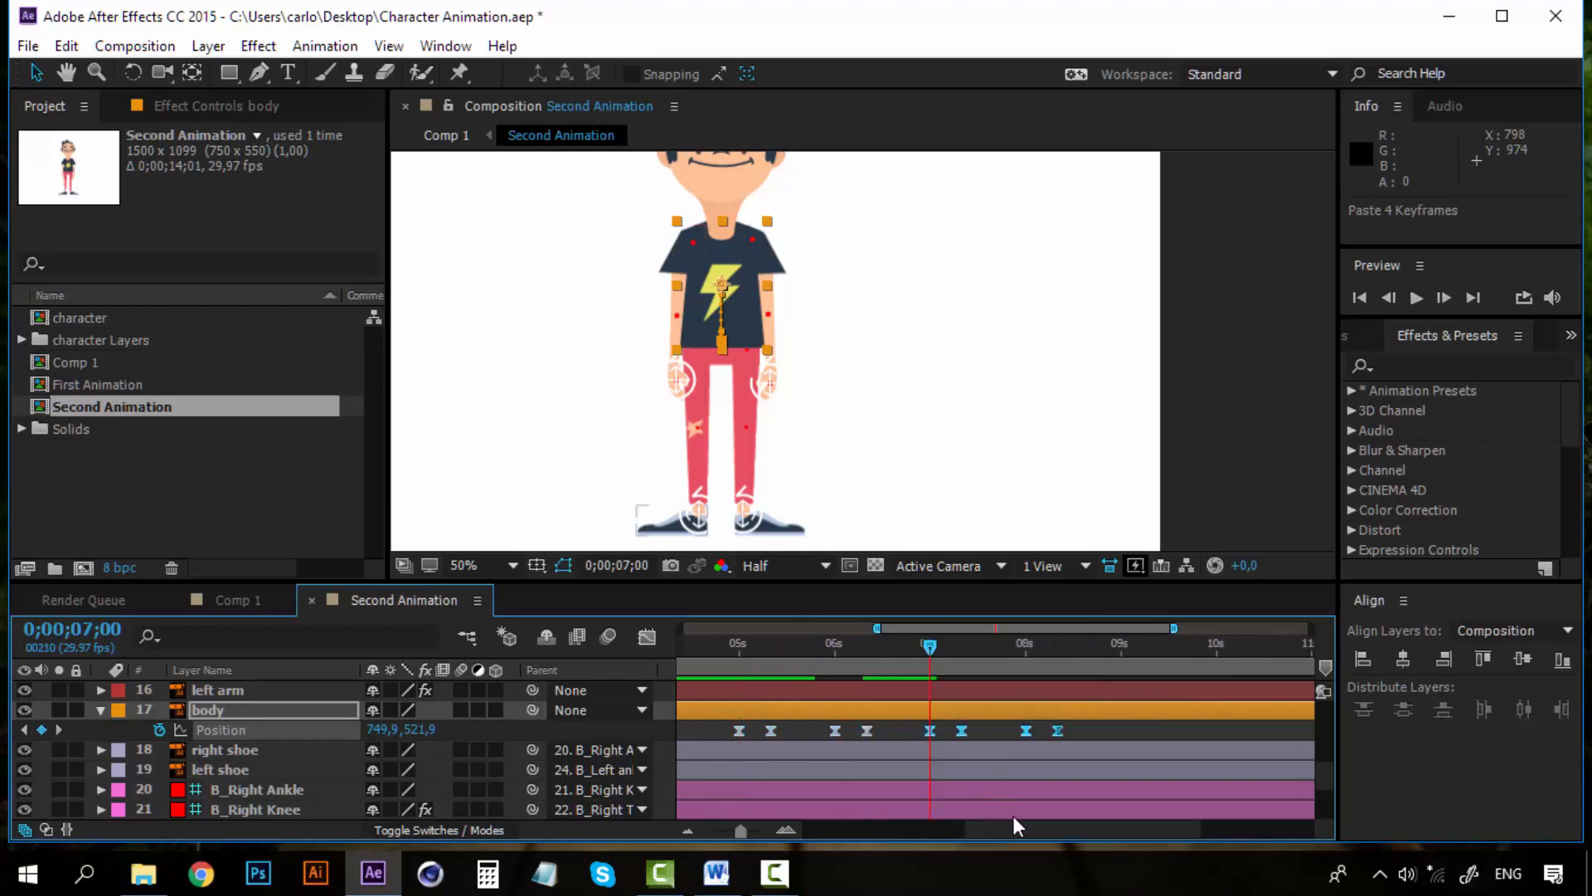
left_click_drag(1007, 823, 858, 833)
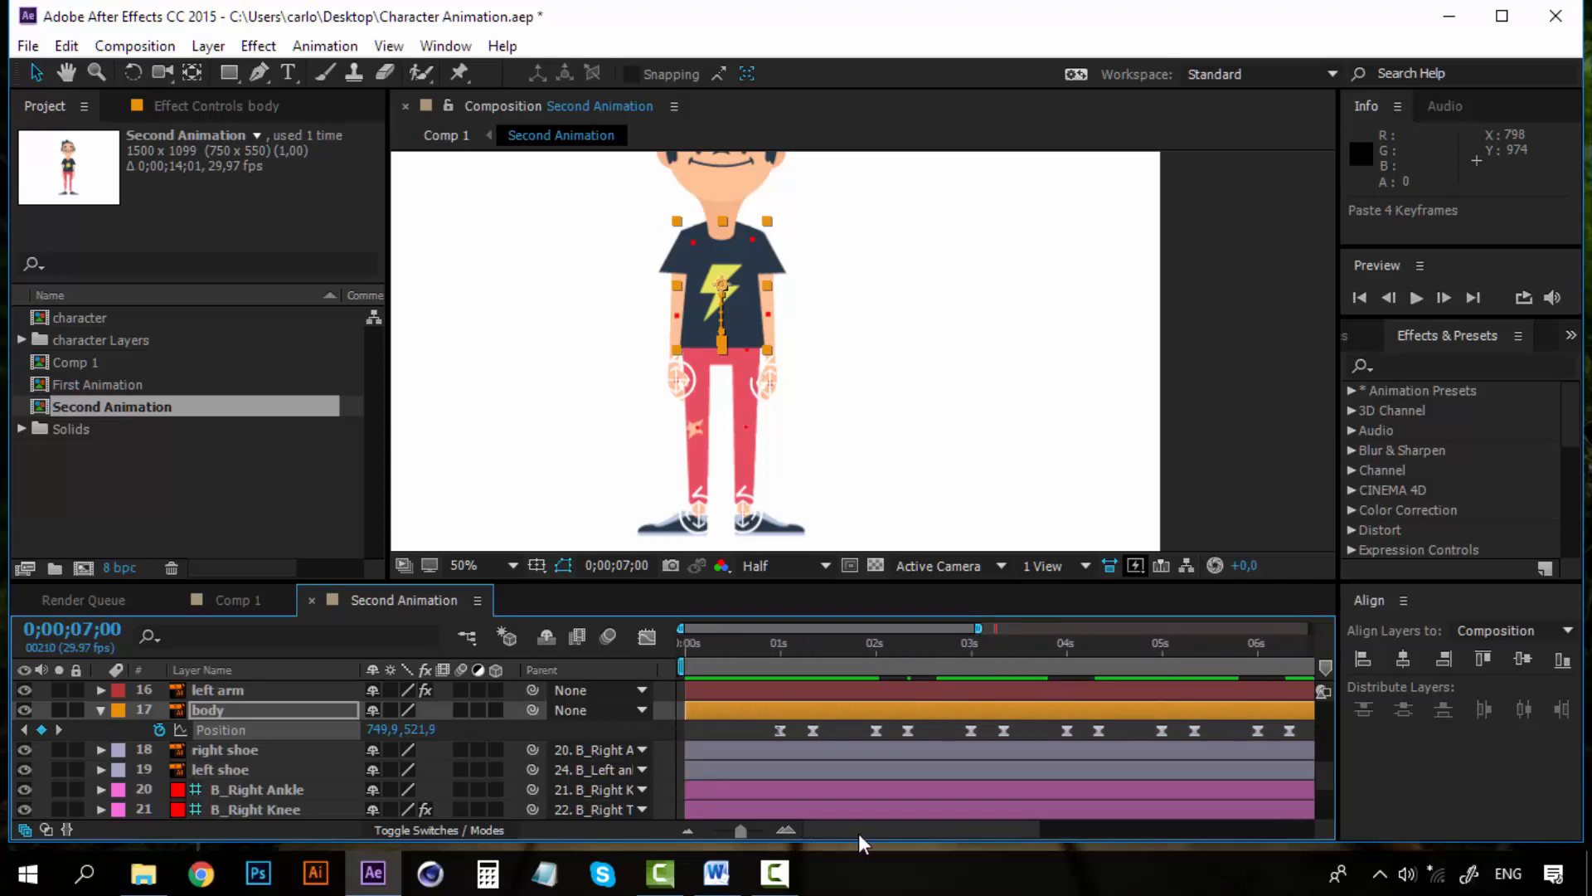
Zoom out the timeline and preview the repeated squat animation
left_click(690, 832)
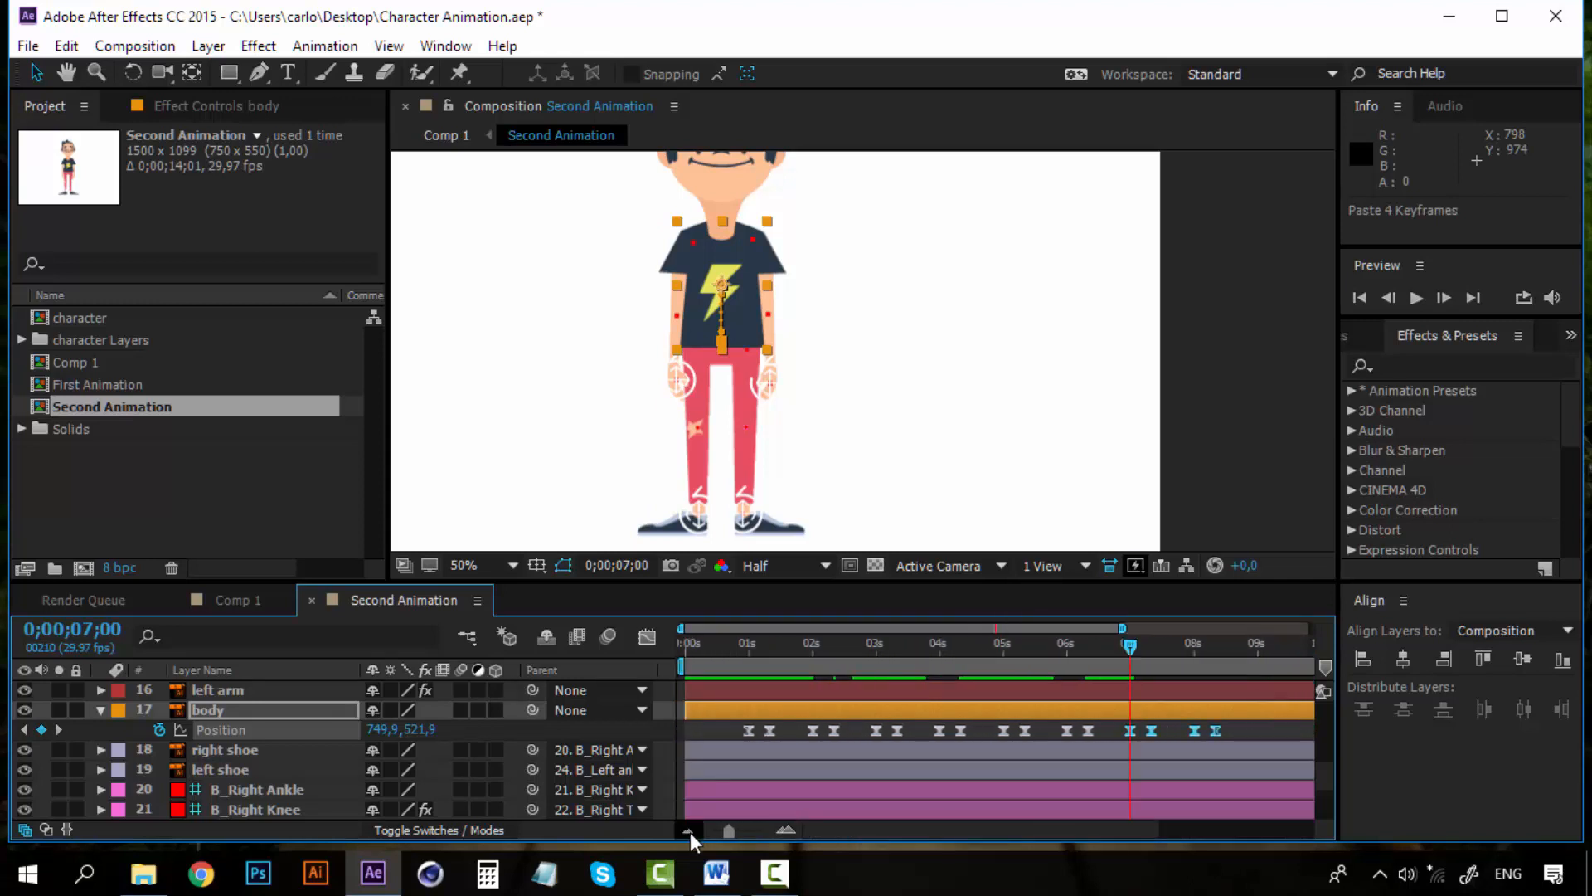
left_click(736, 643)
key("space")
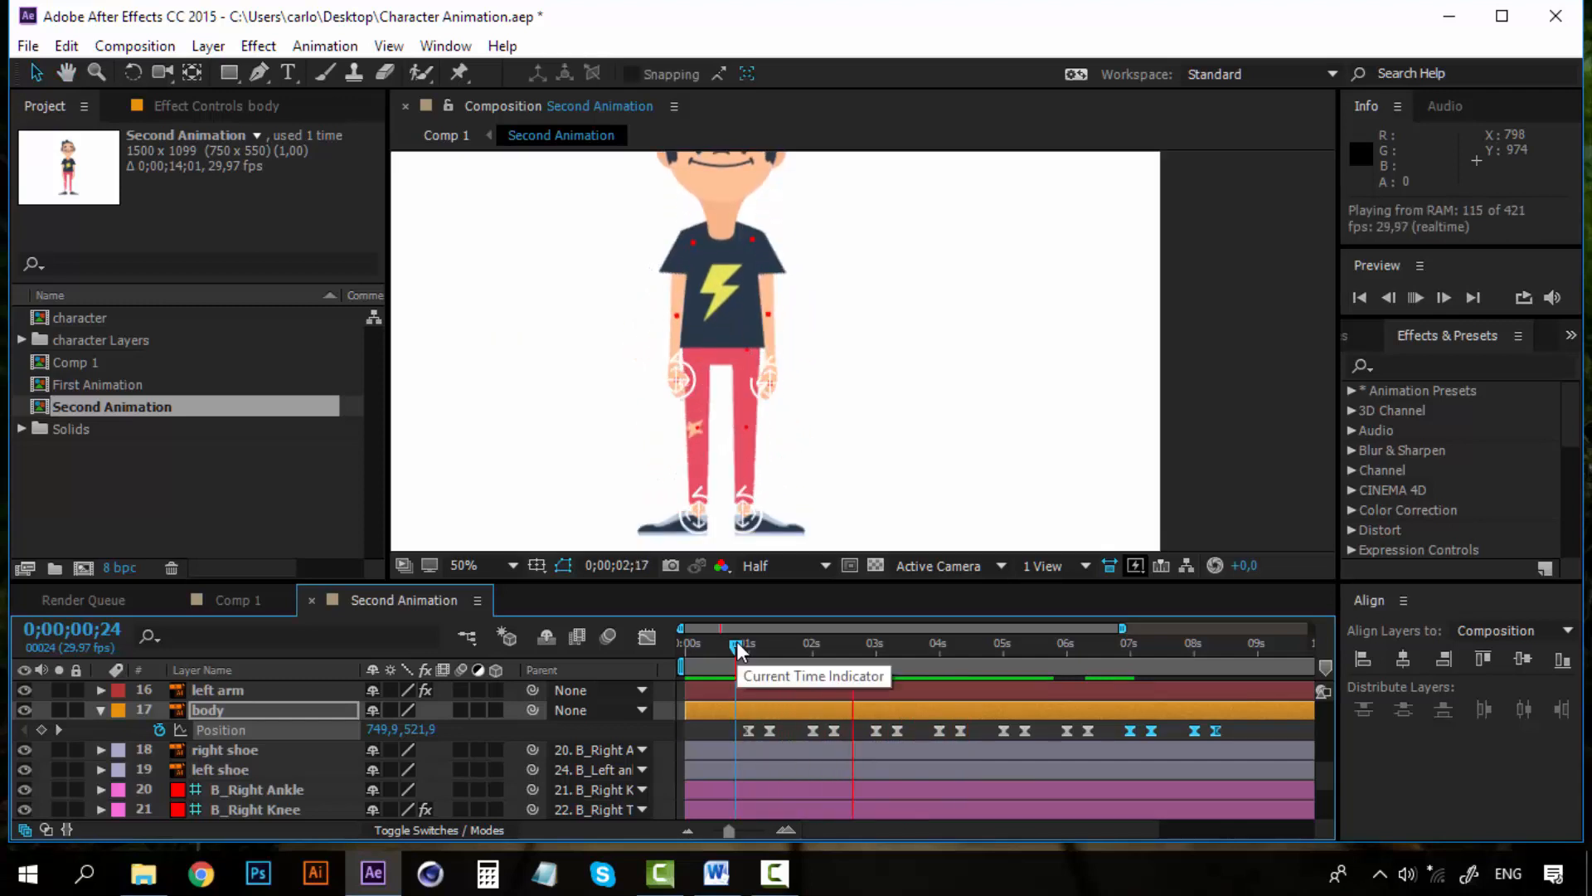
key("space")
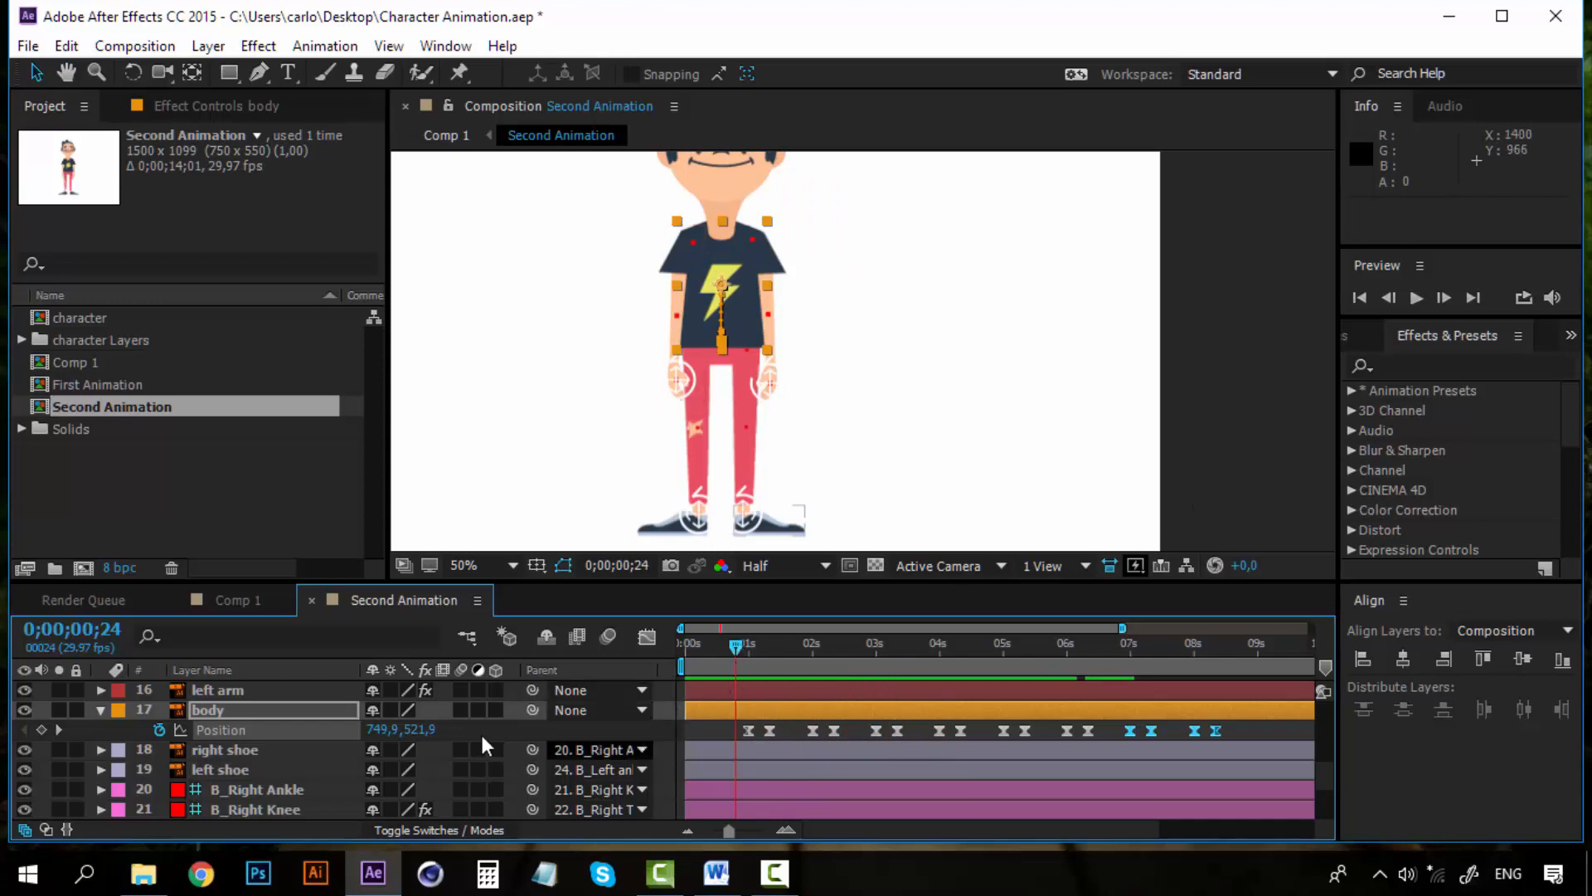
Inspect the layer list and the body's Position keyframes around the first second
scroll(315, 744, "up", 3)
scroll(315, 753, "up", 3)
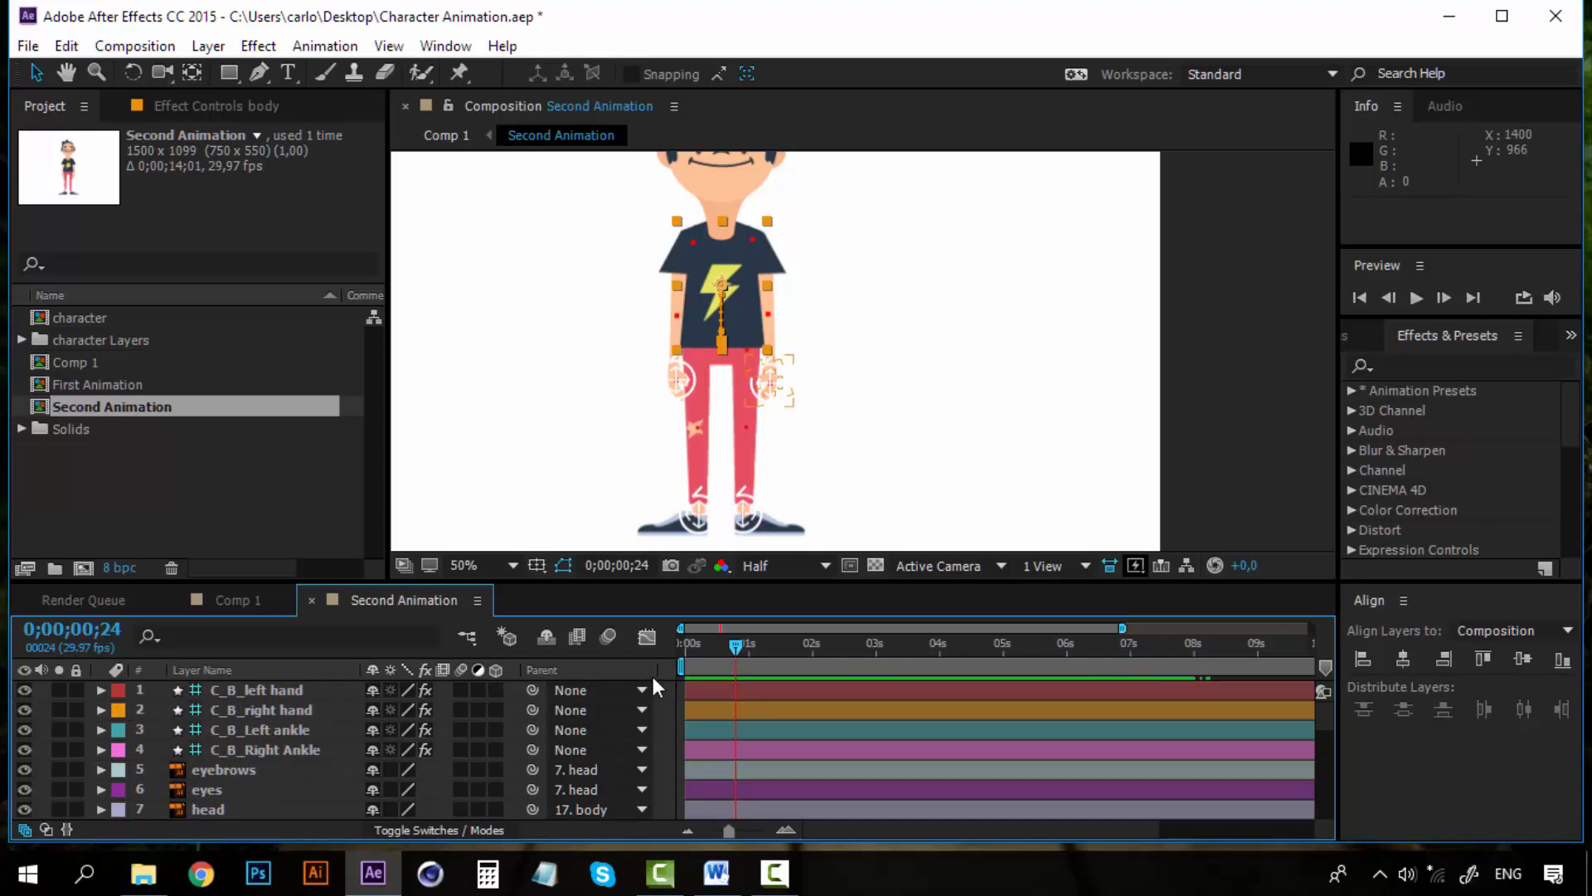
mouse_move(736, 645)
left_mouse_down()
mouse_move(774, 640)
mouse_move(753, 647)
left_mouse_up()
scroll(740, 745, "down", 3)
key("p")
scroll(724, 724, "up", 4)
scroll(724, 724, "down", 4)
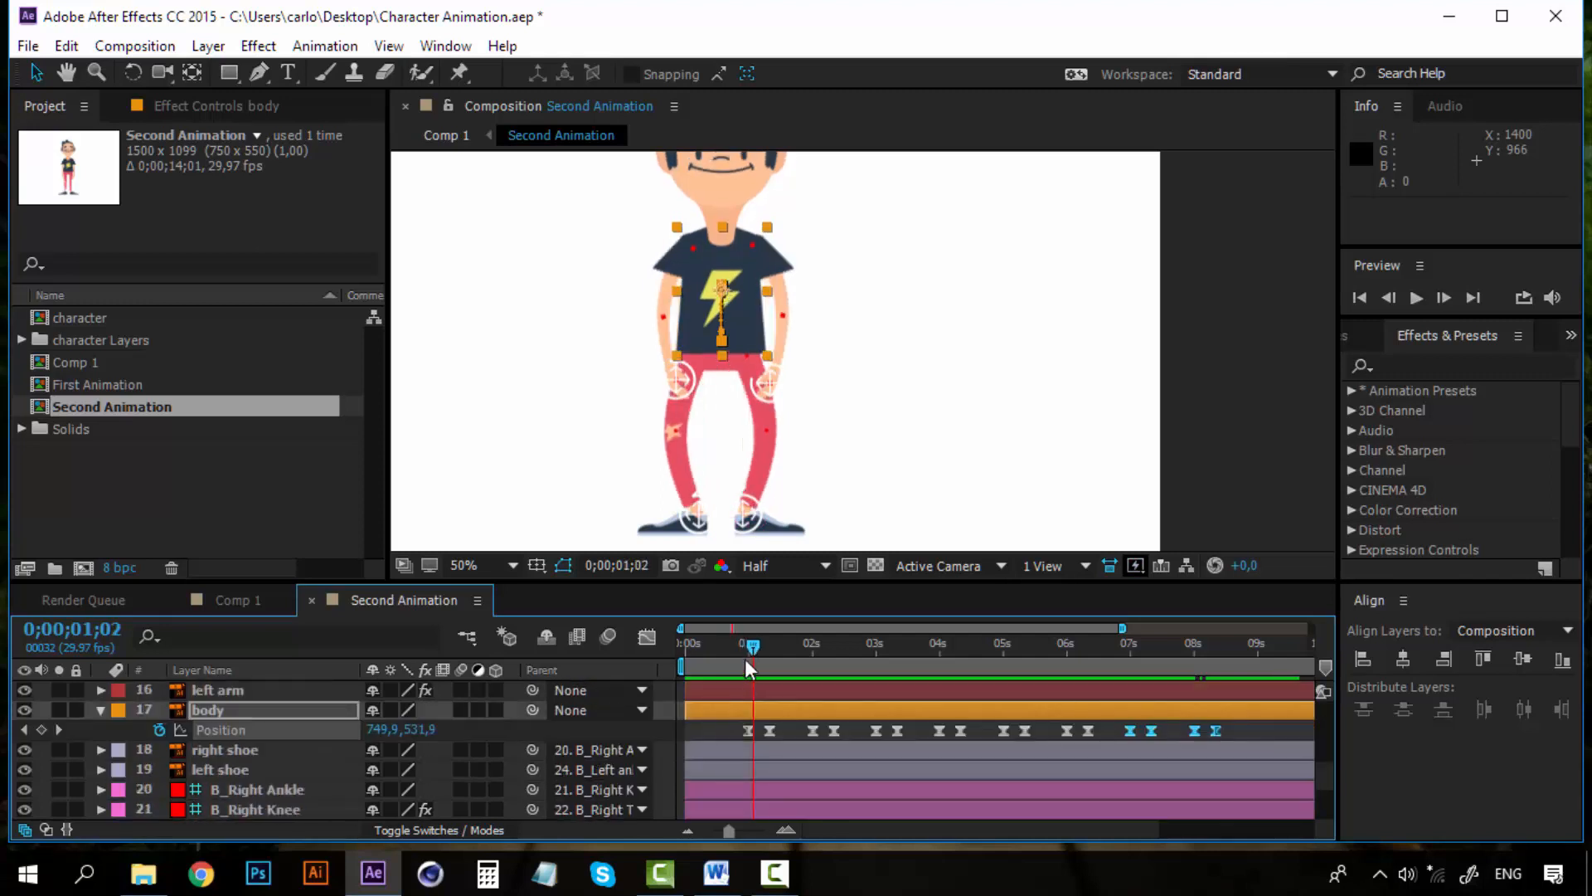
scroll(737, 710, "up", 5)
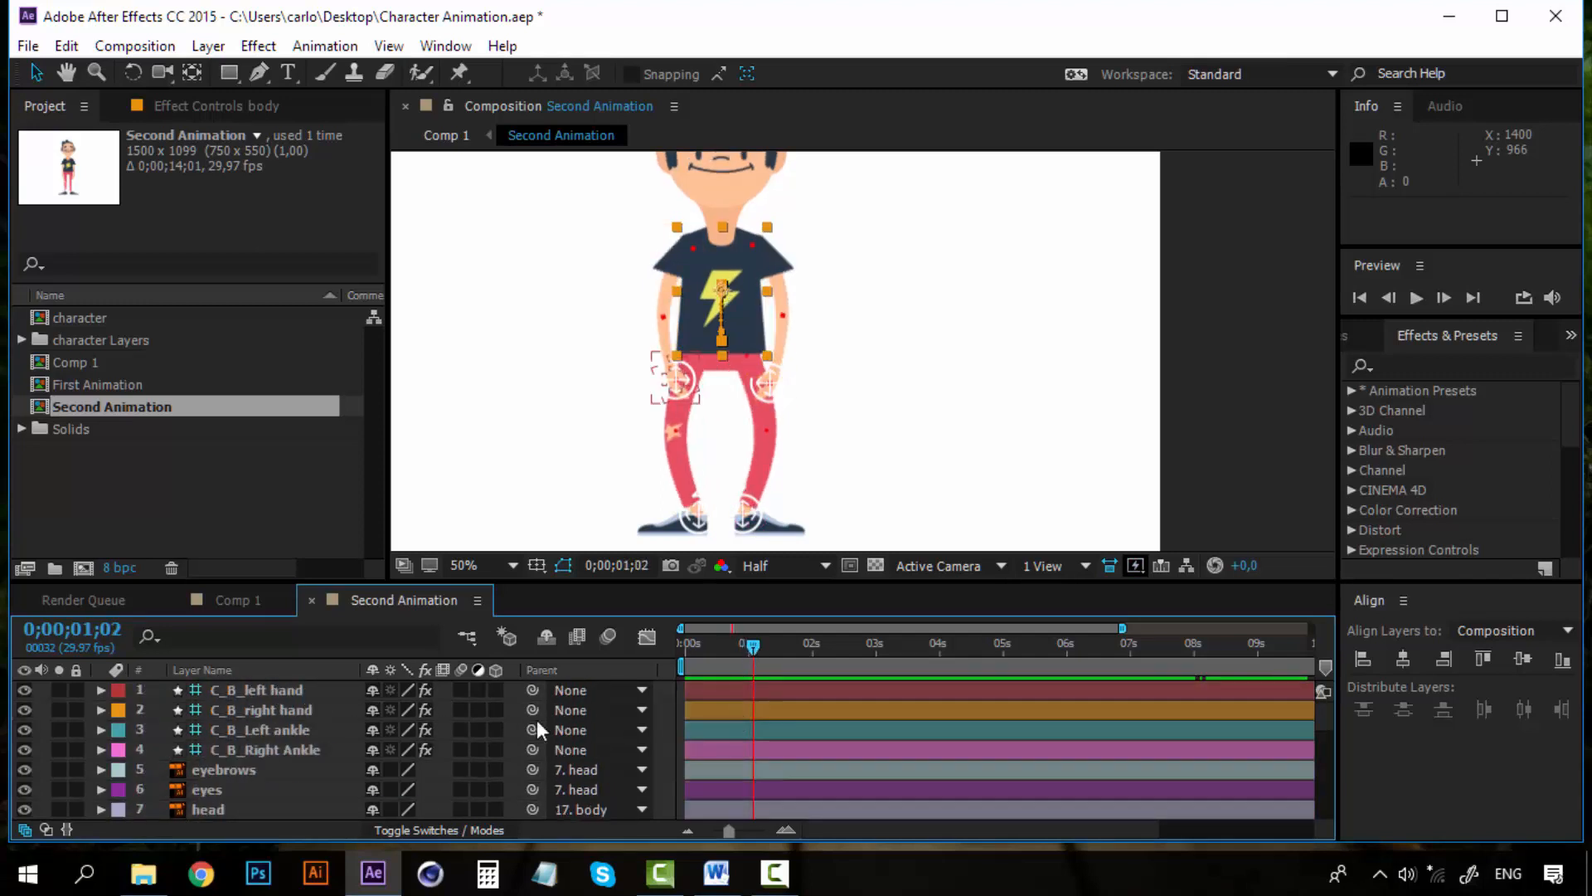
scroll(806, 749, "down", 5)
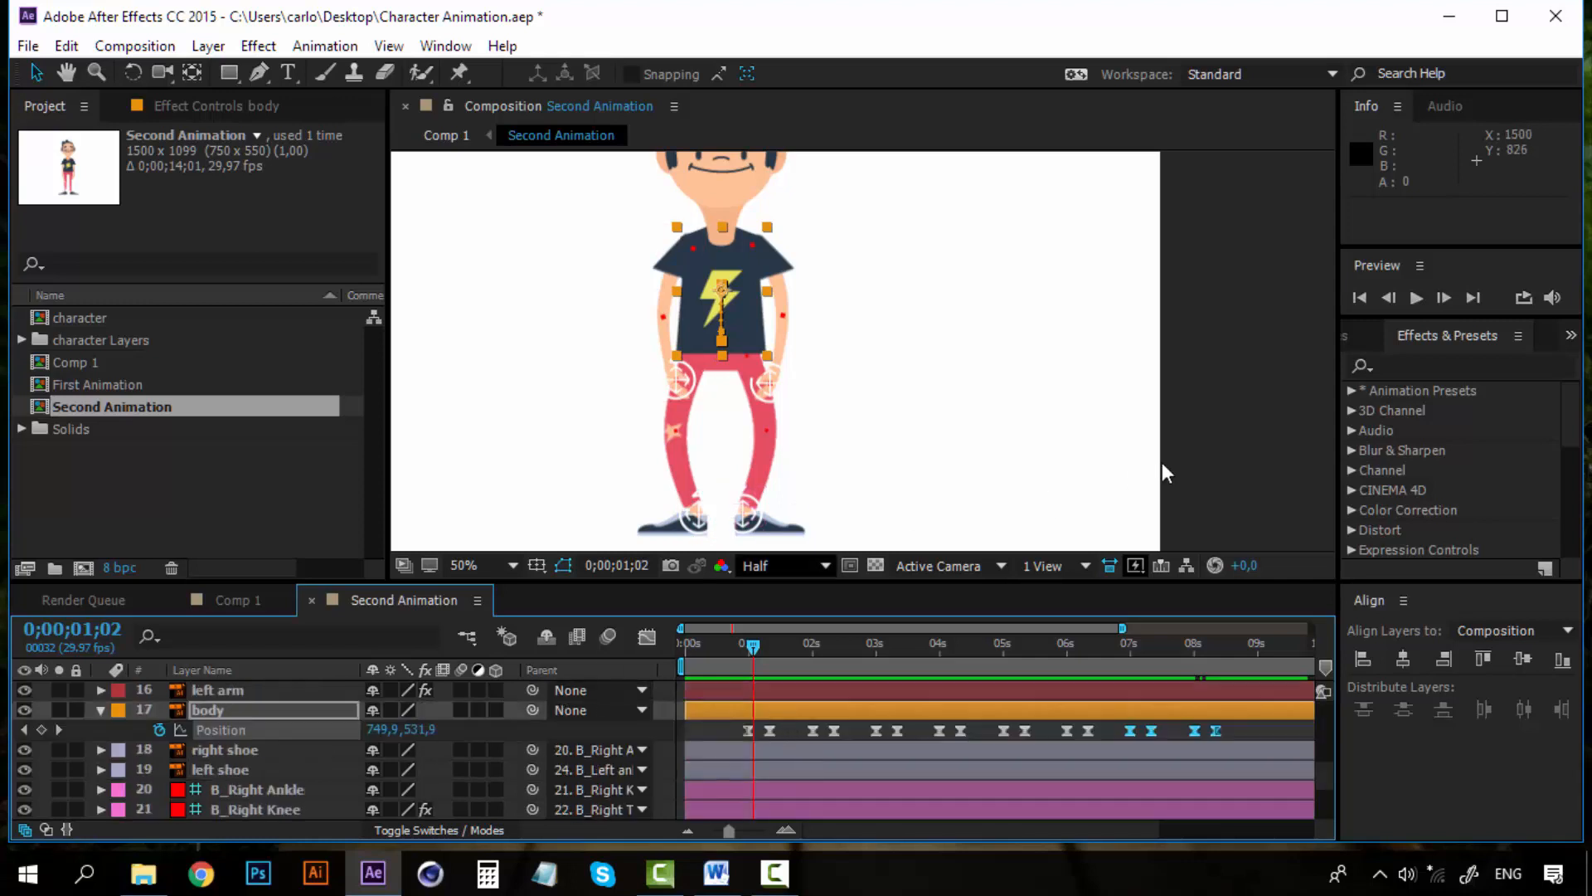
left_click(1248, 436)
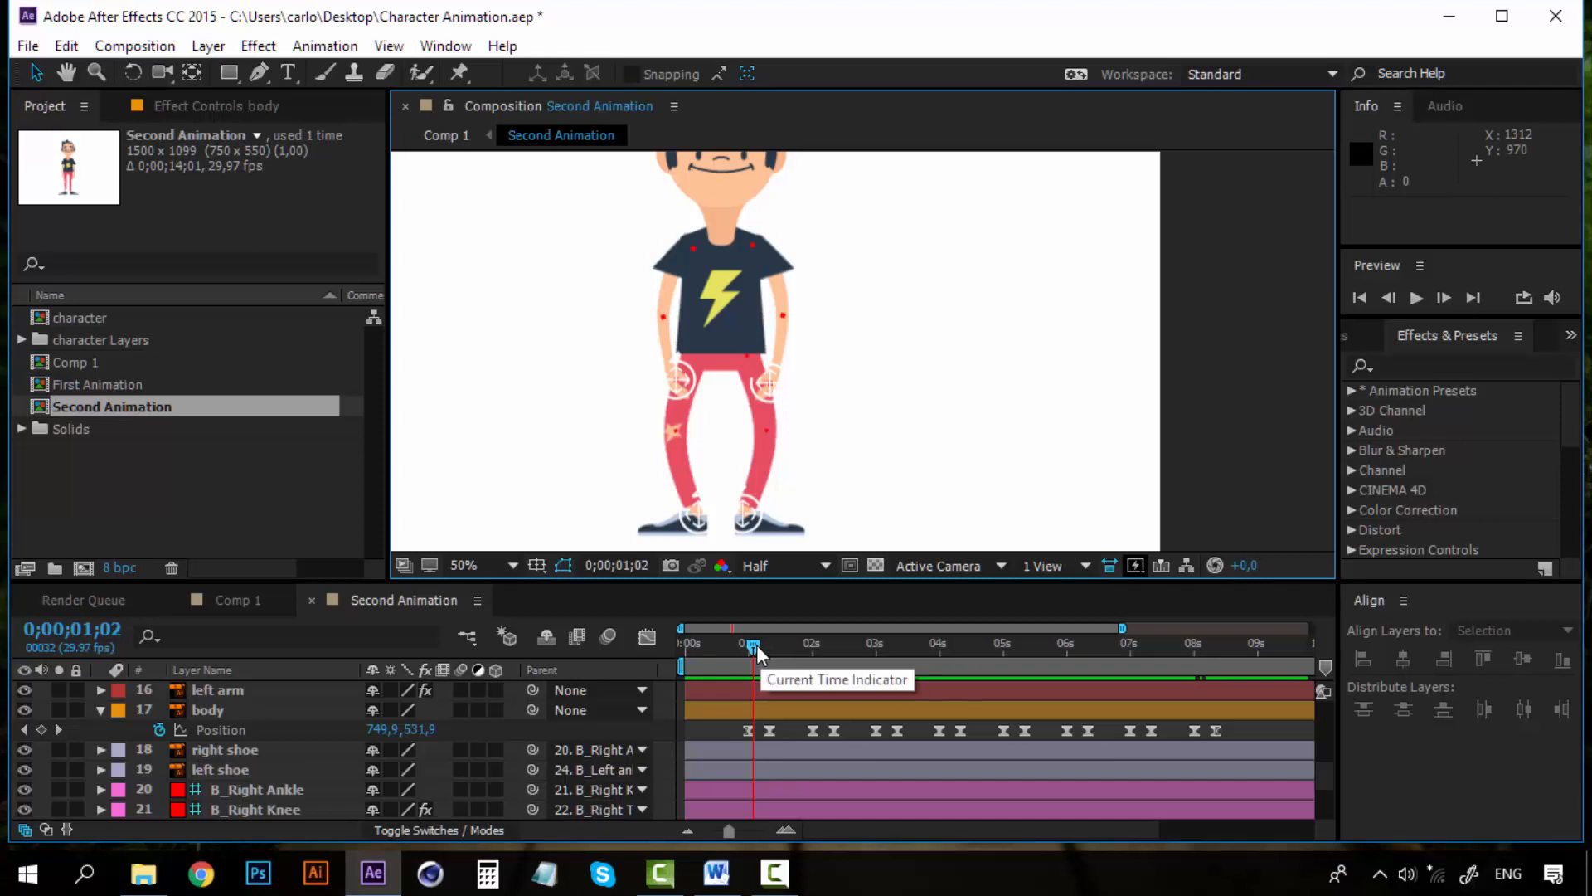
Try to add a marker on the body layer at 0;00;01;00, then undo it
left_click(748, 730)
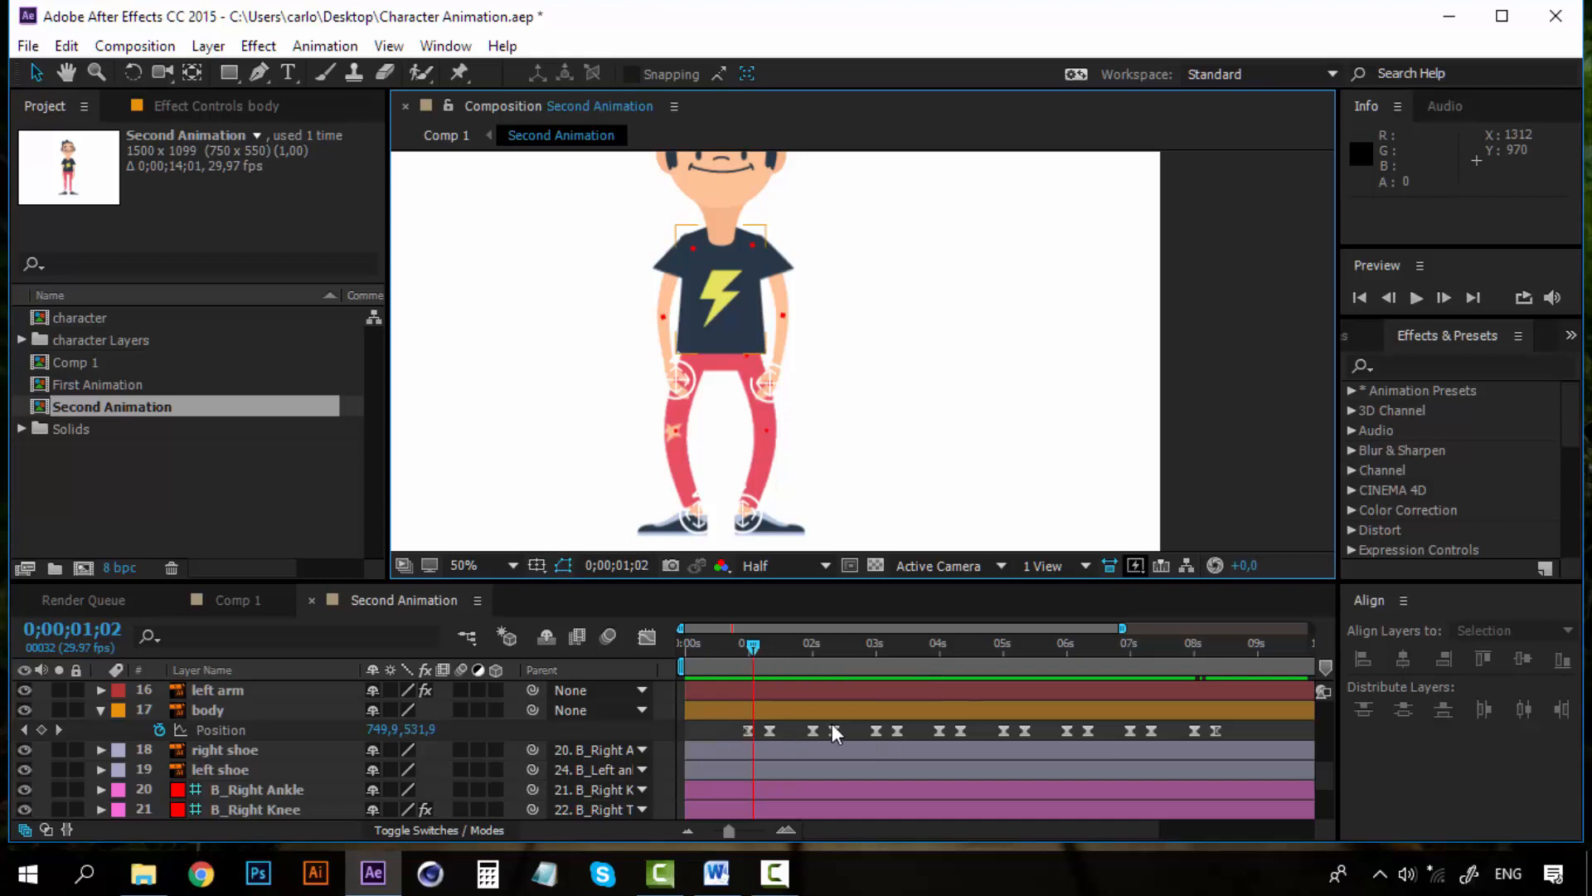
left_click(750, 660)
left_click_drag(754, 650, 746, 643)
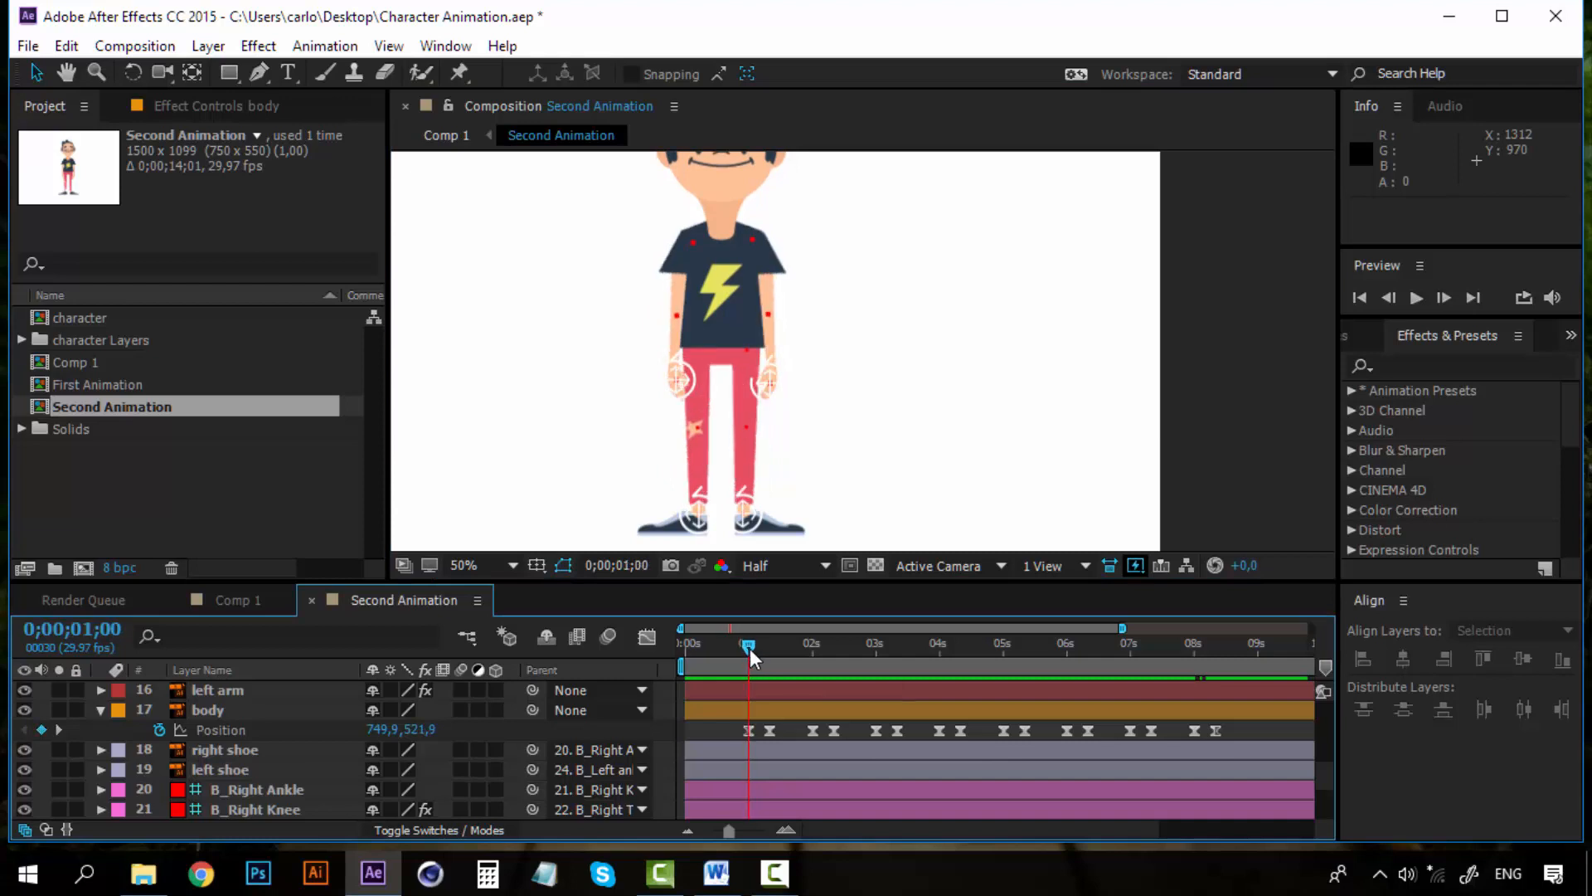
left_click(761, 730)
left_click(240, 710)
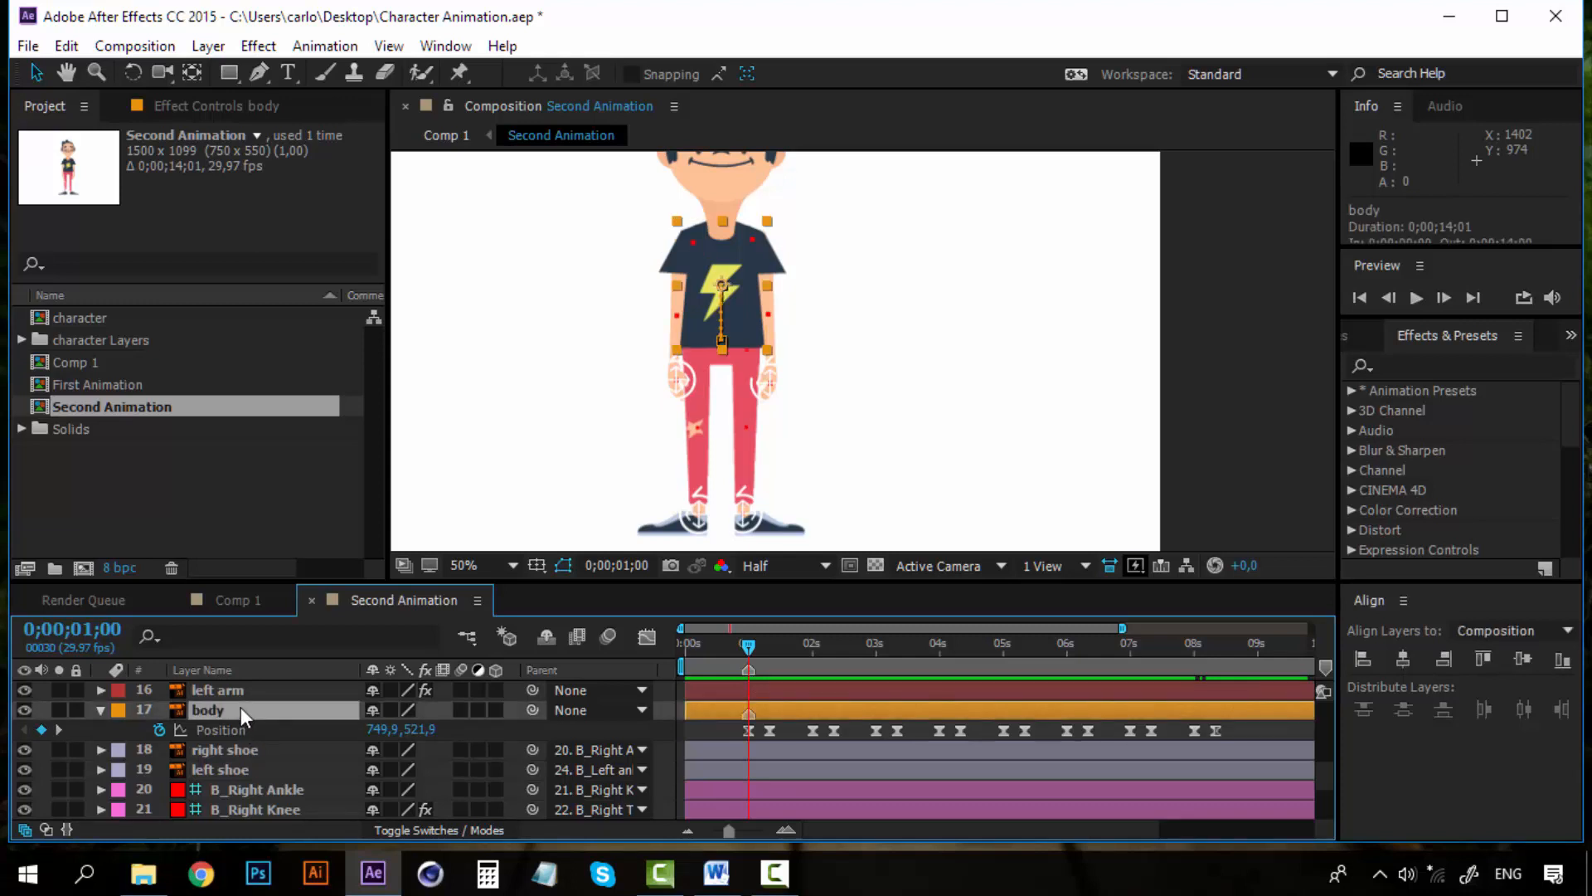
key("ctrl+z")
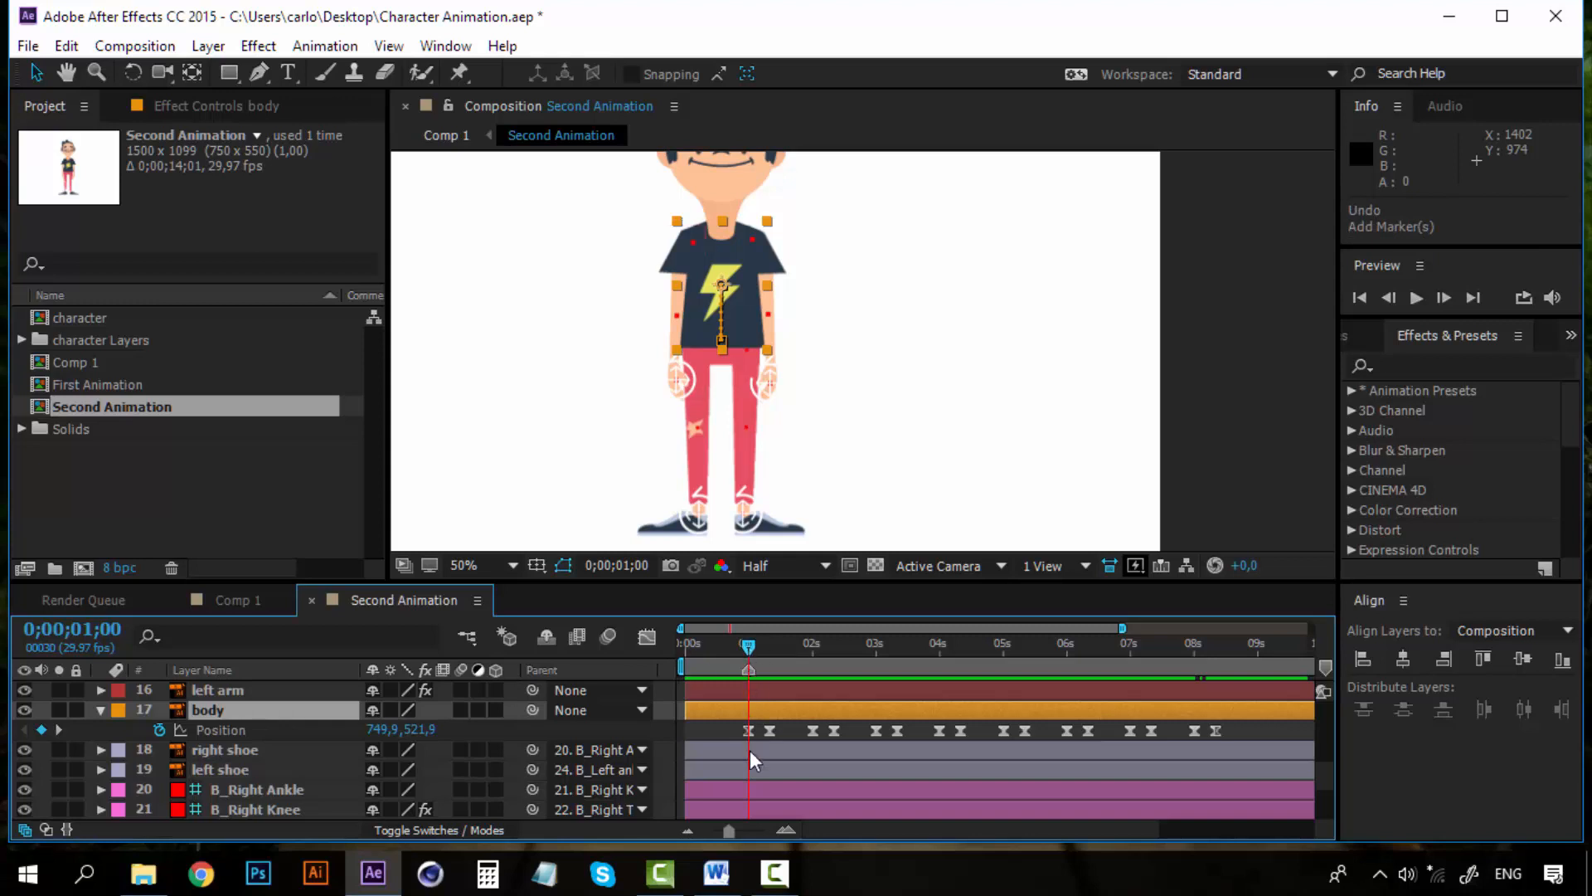
Add composition markers at each of the body's squat keyframe times along the timeline
left_click(1276, 422)
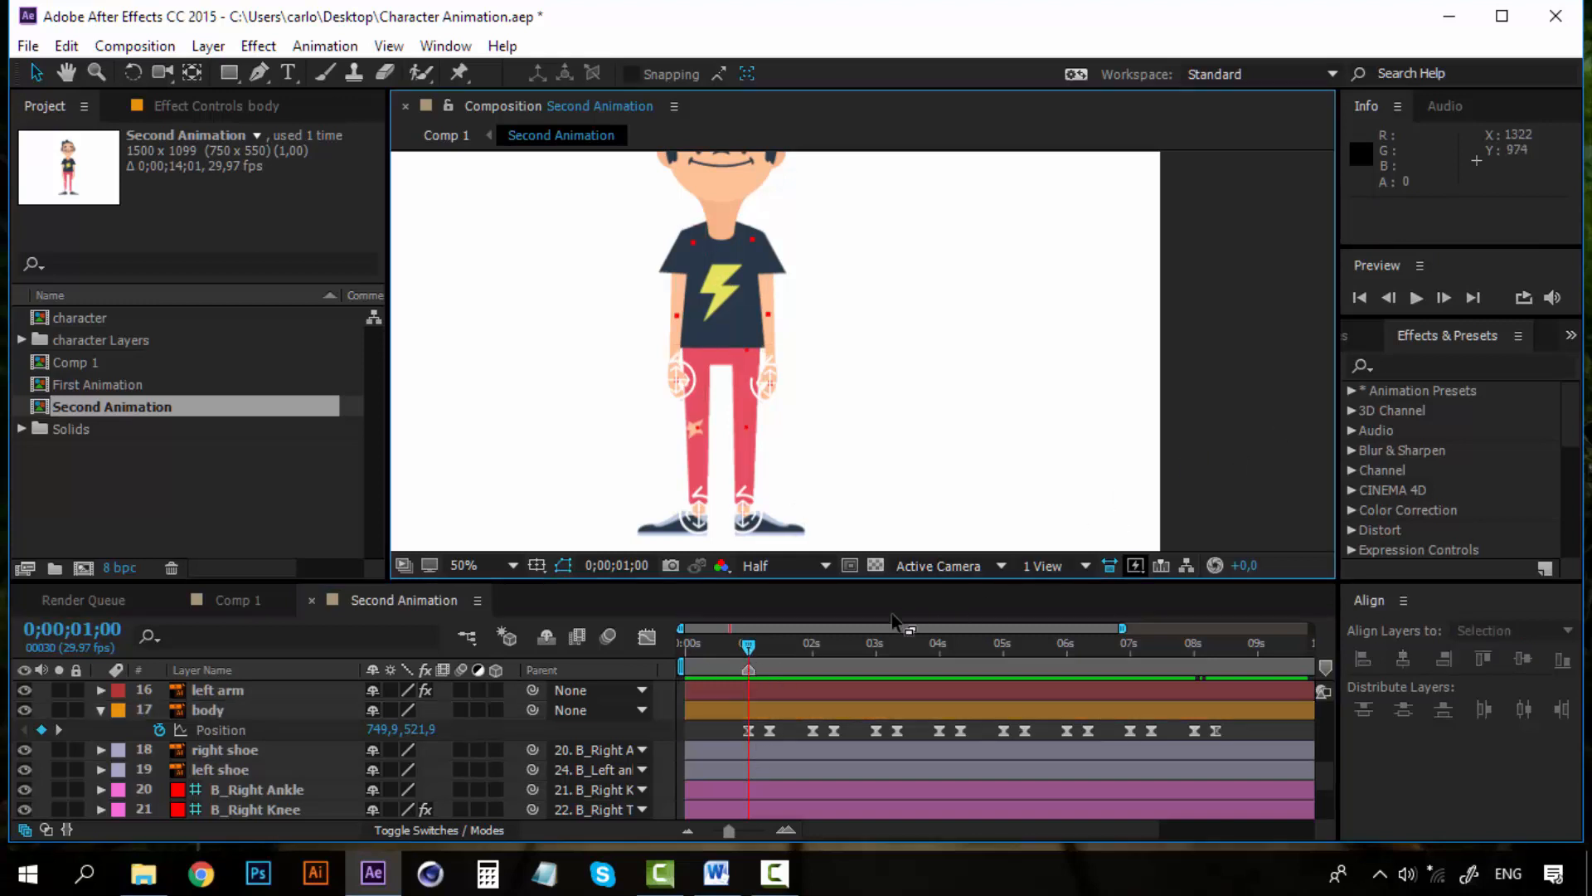
left_click(766, 646)
left_click_drag(766, 646, 770, 646)
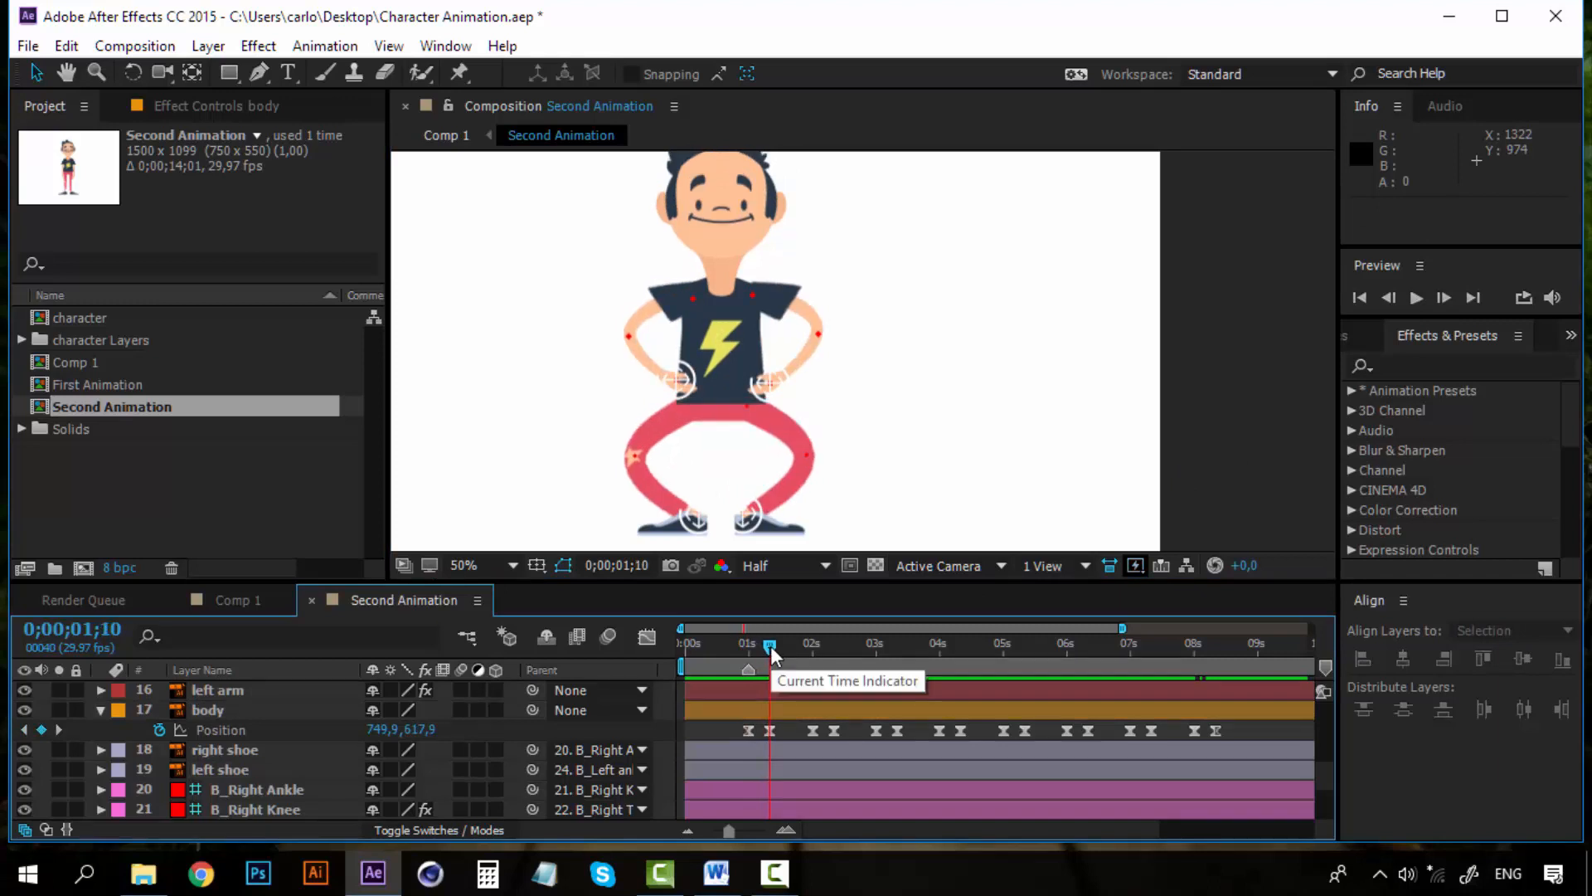
key("KP_Multiply")
left_click(812, 645)
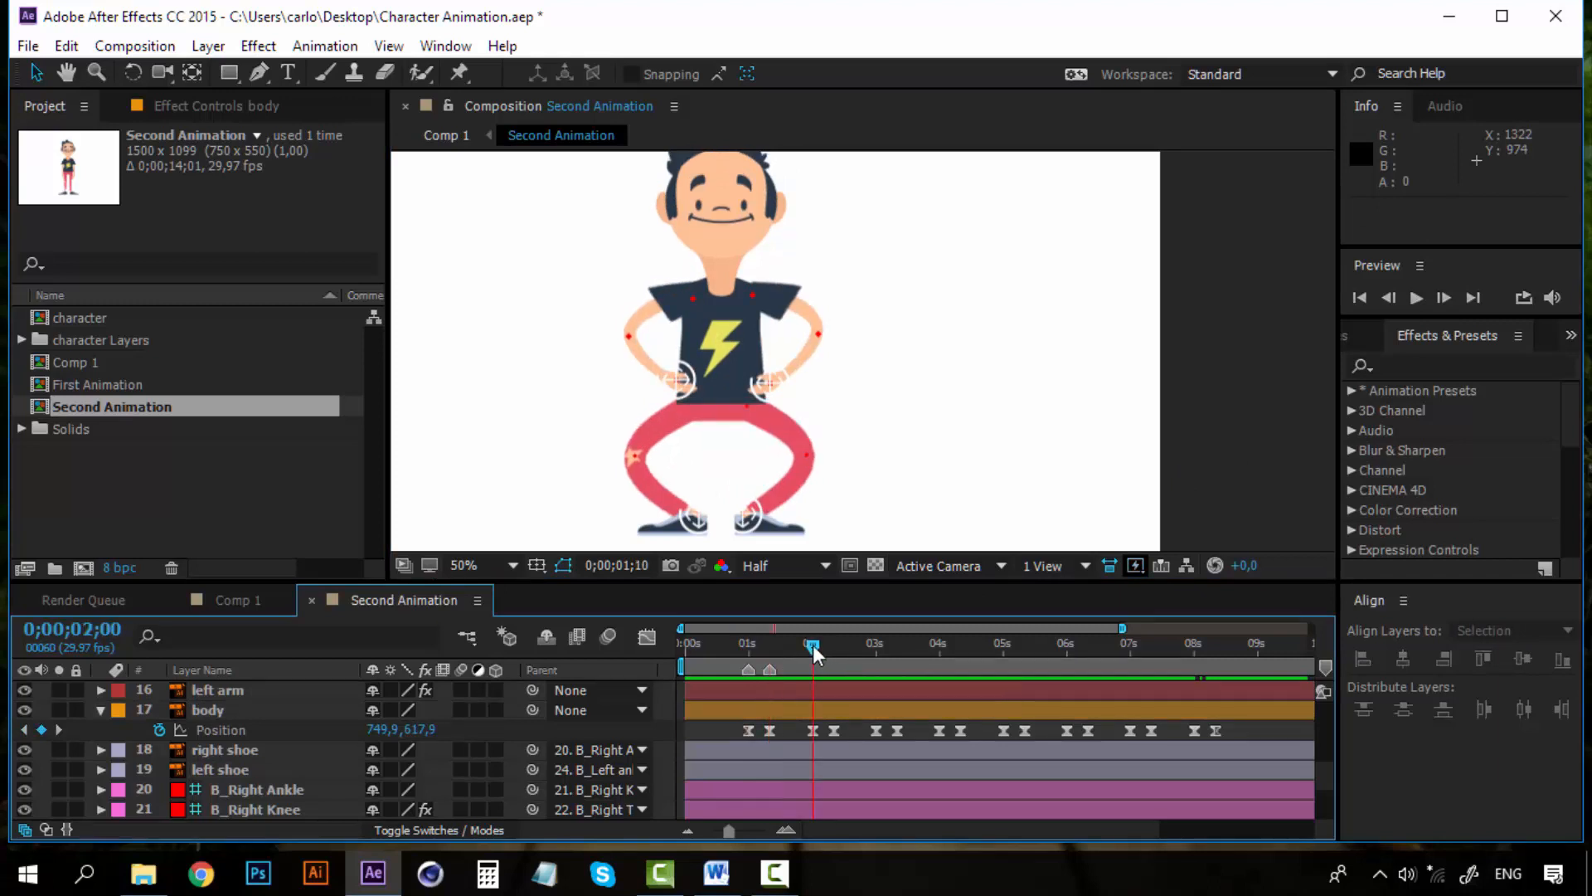
left_click(834, 644)
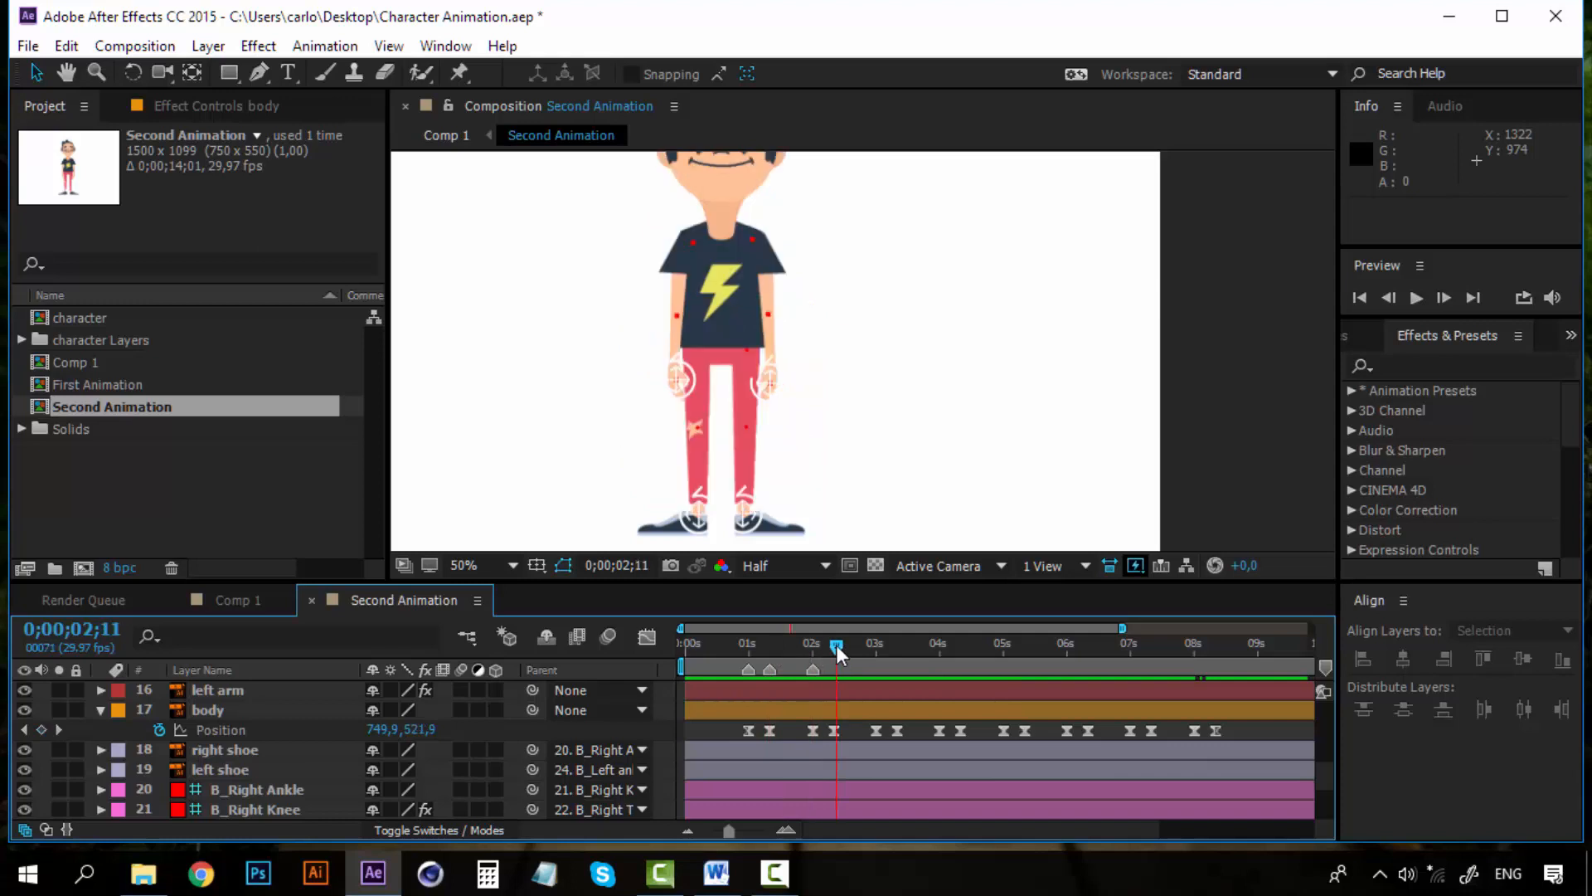
left_click(879, 644)
key("KP_Multiply")
left_click(896, 647)
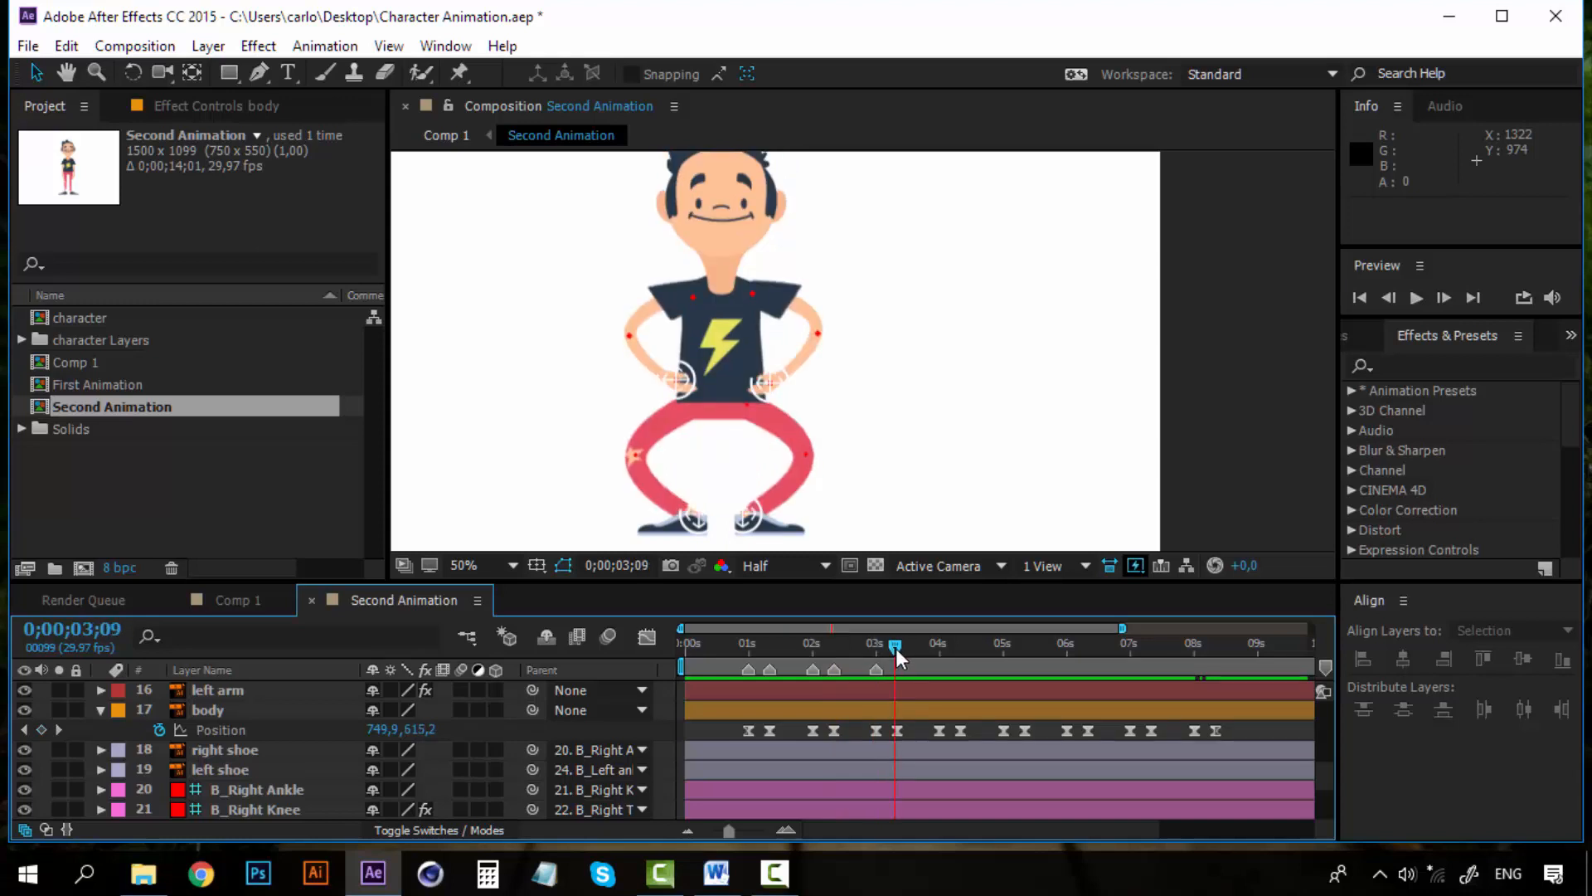
left_click(898, 648)
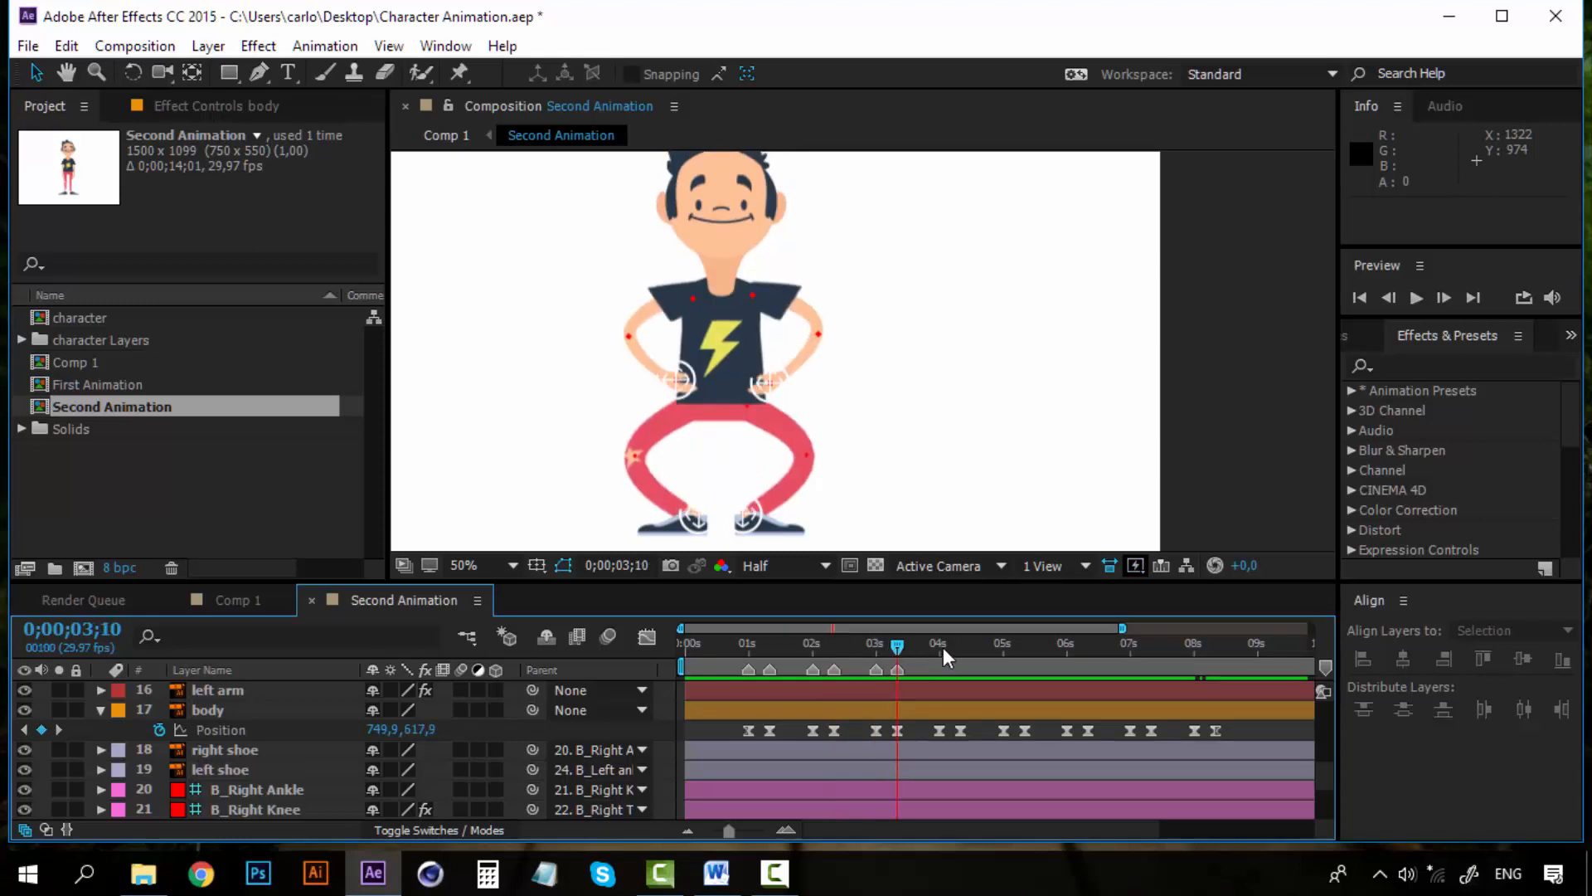
left_click(938, 645)
left_click(963, 651)
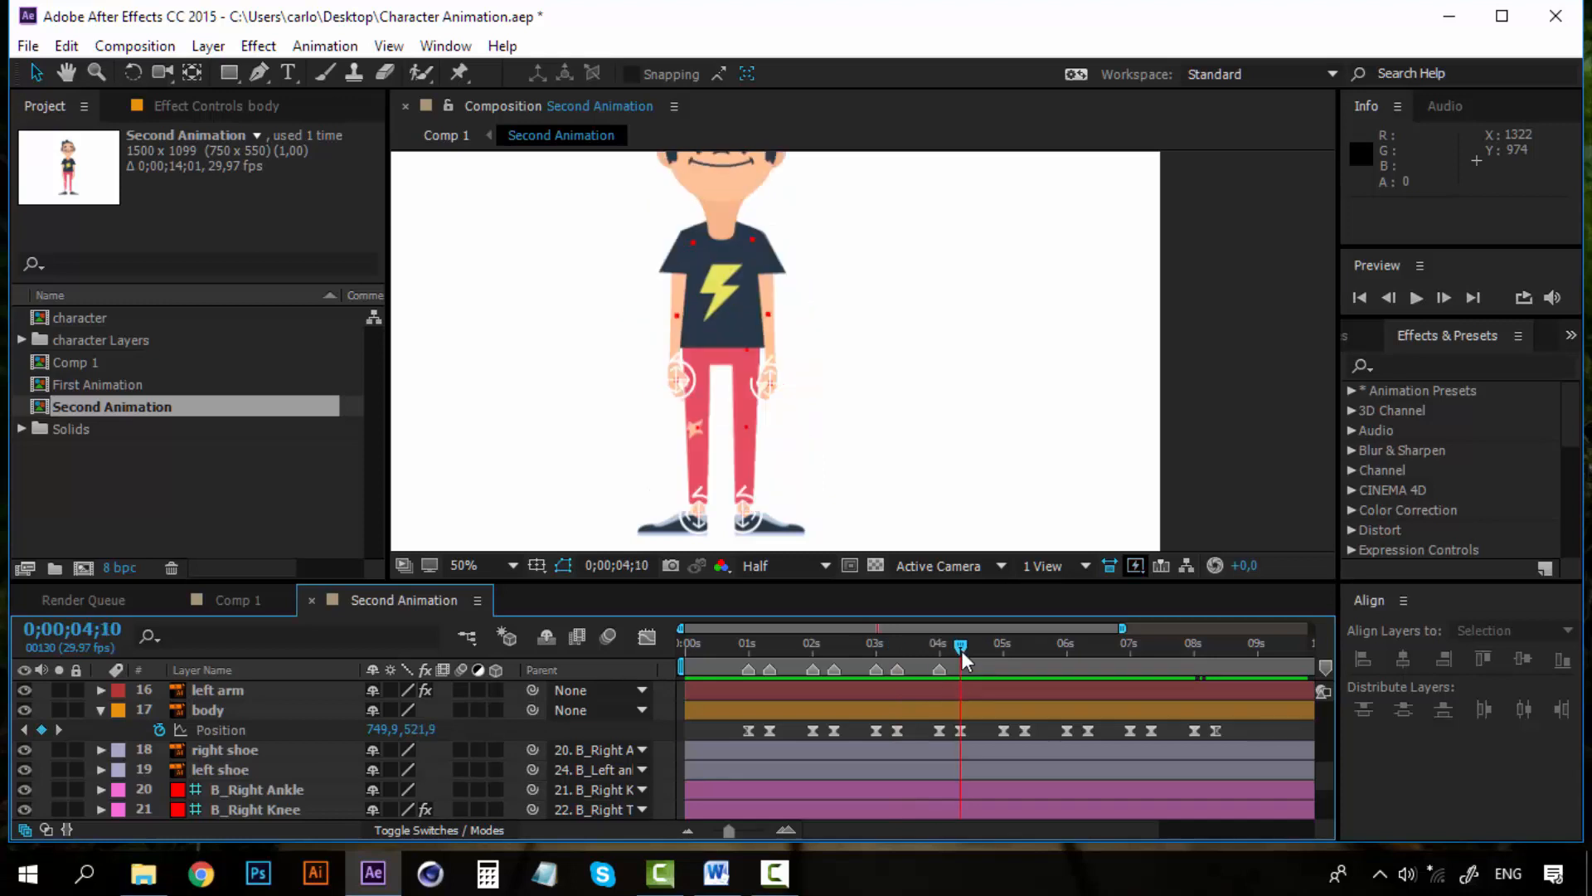
left_click(1005, 645)
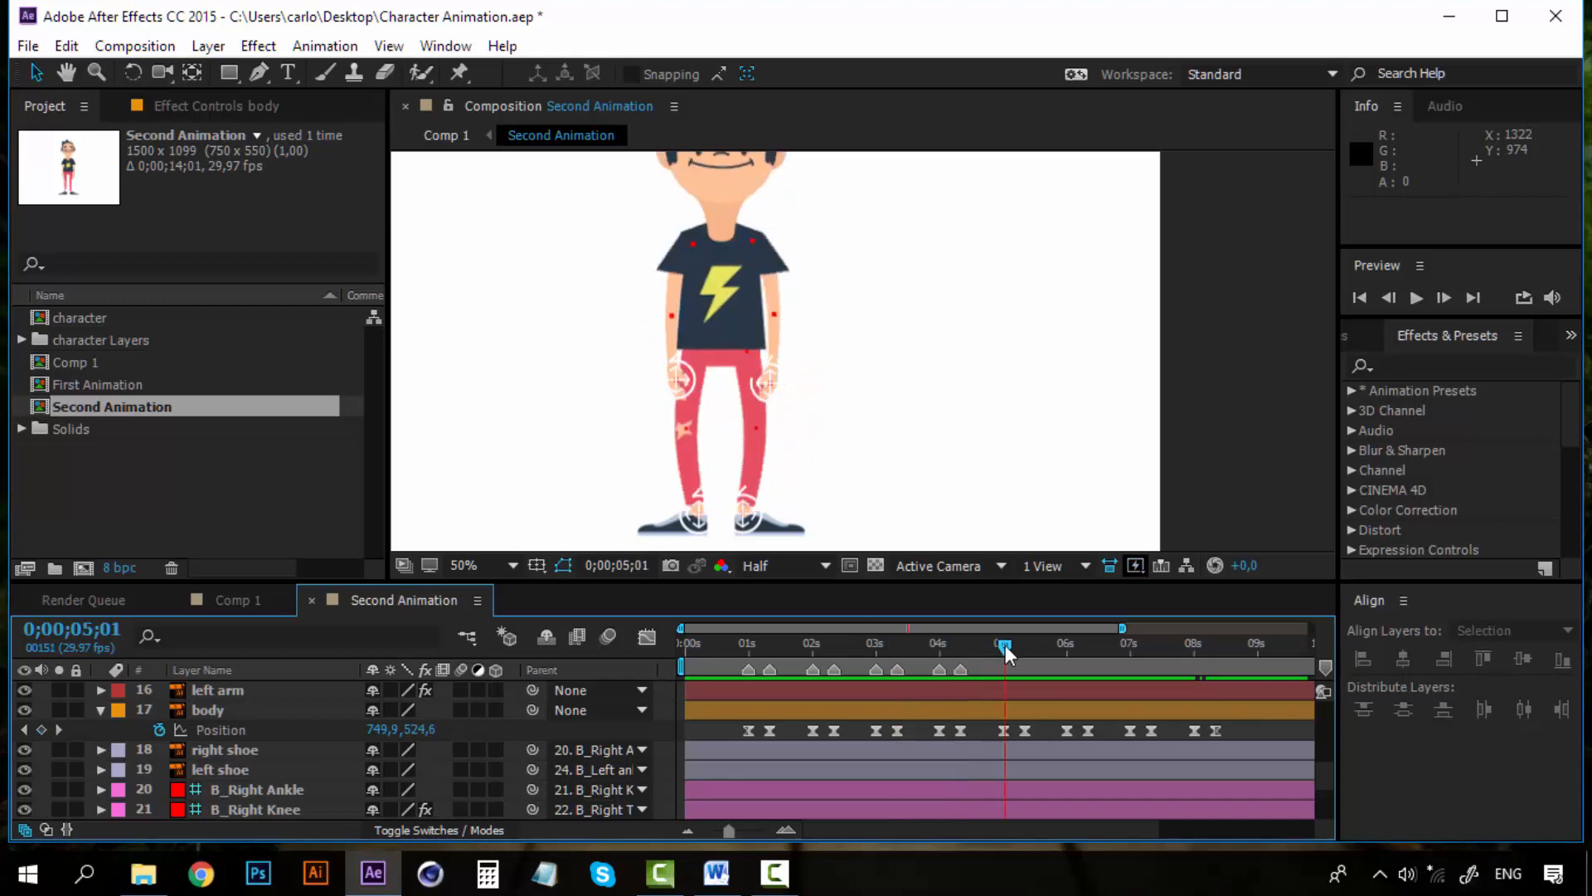
left_click_drag(1006, 645, 1004, 646)
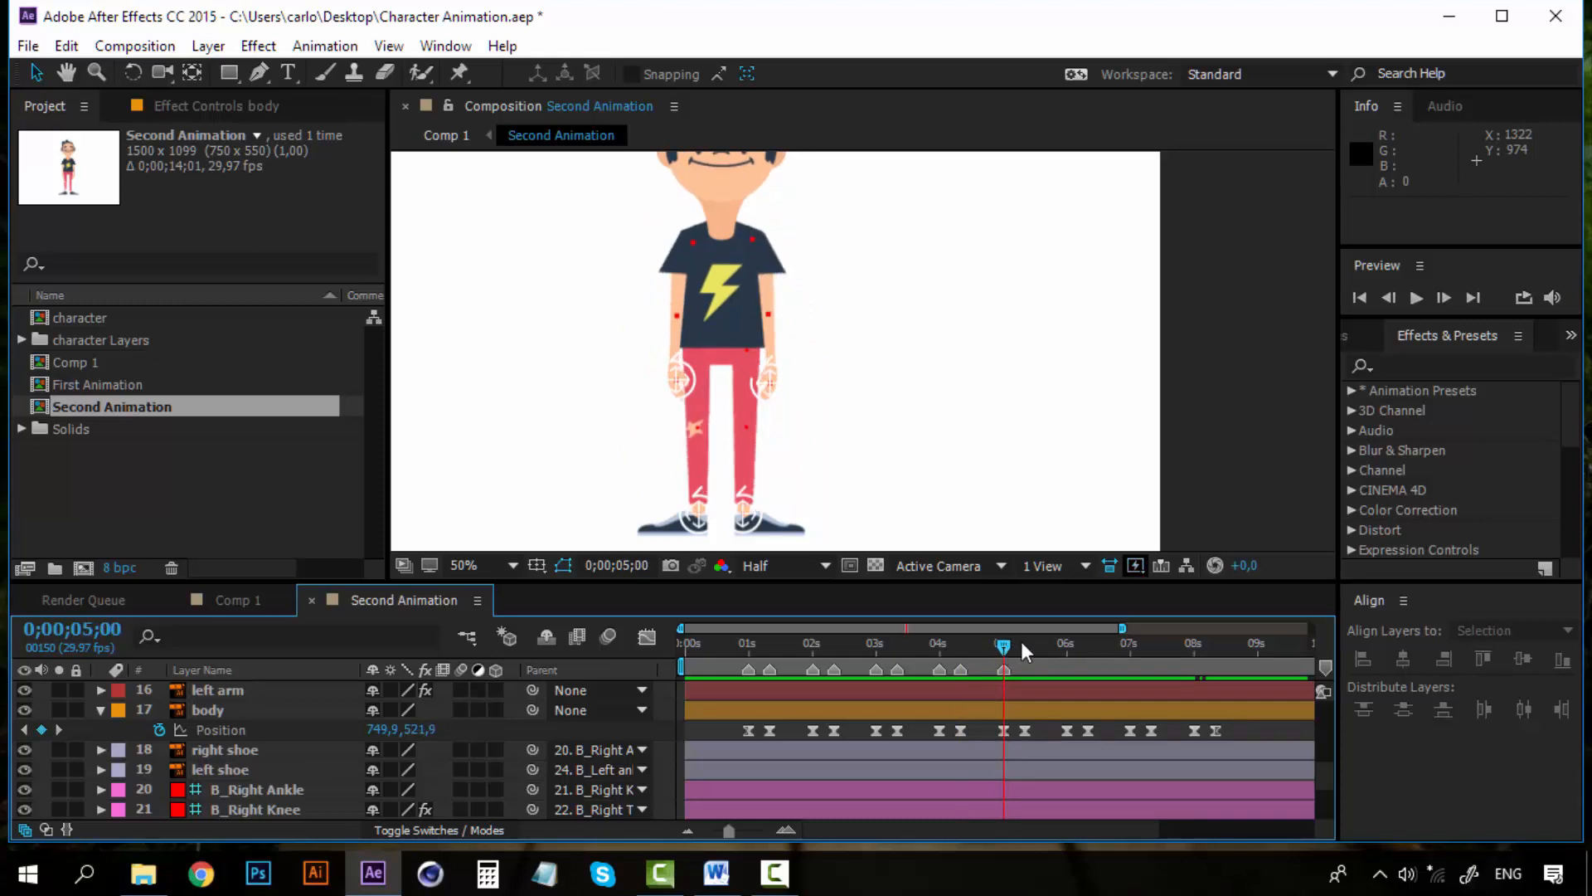
left_click(1024, 644)
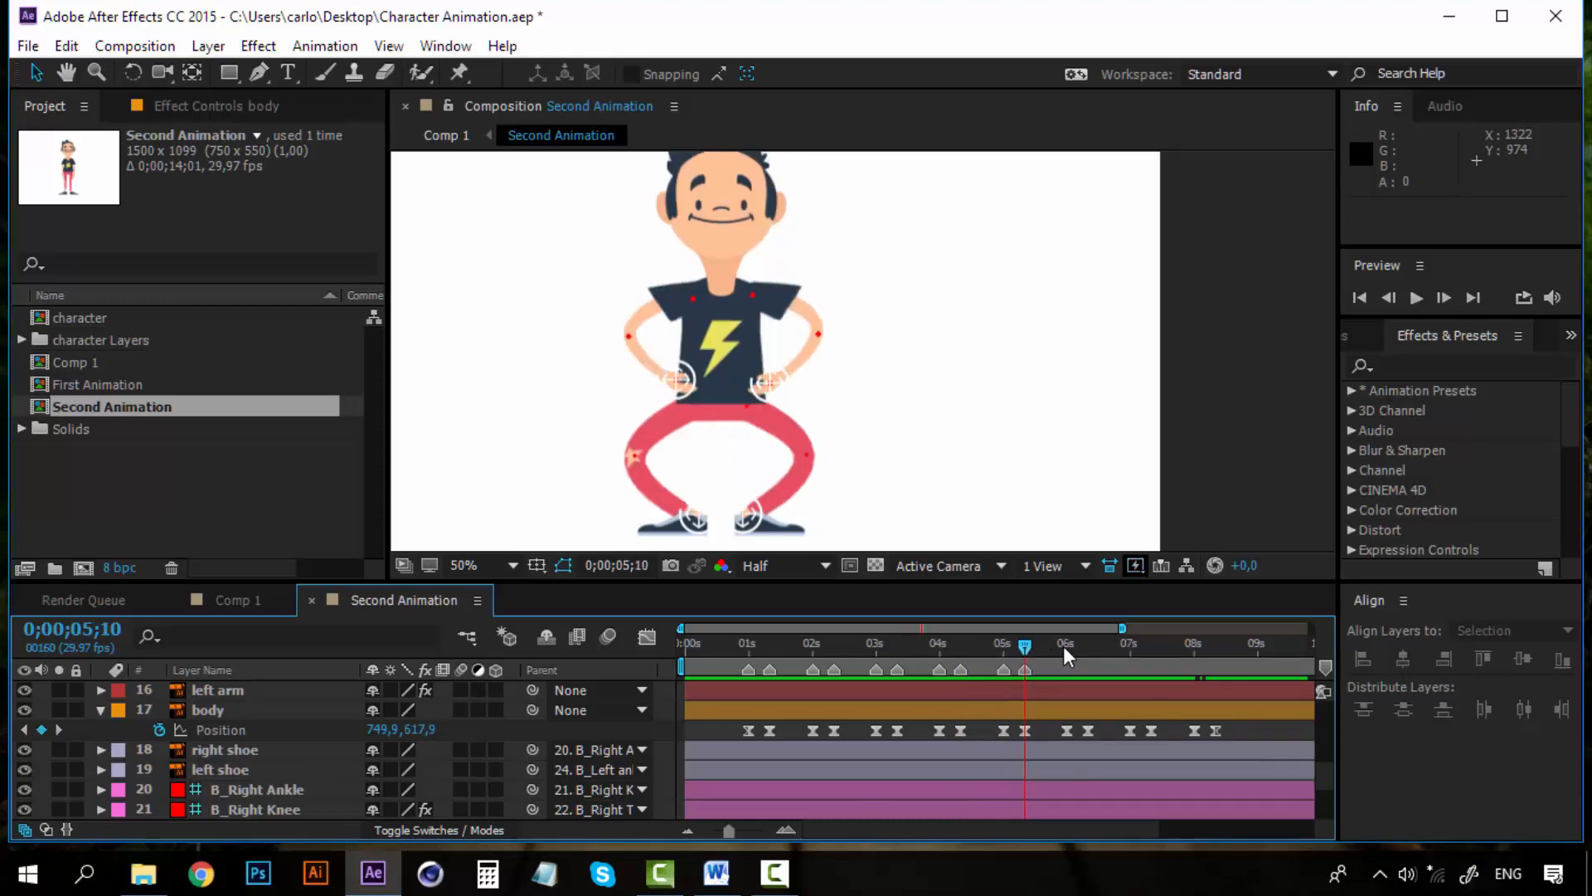
left_click(1063, 645)
left_click(1083, 646)
left_click(1088, 645)
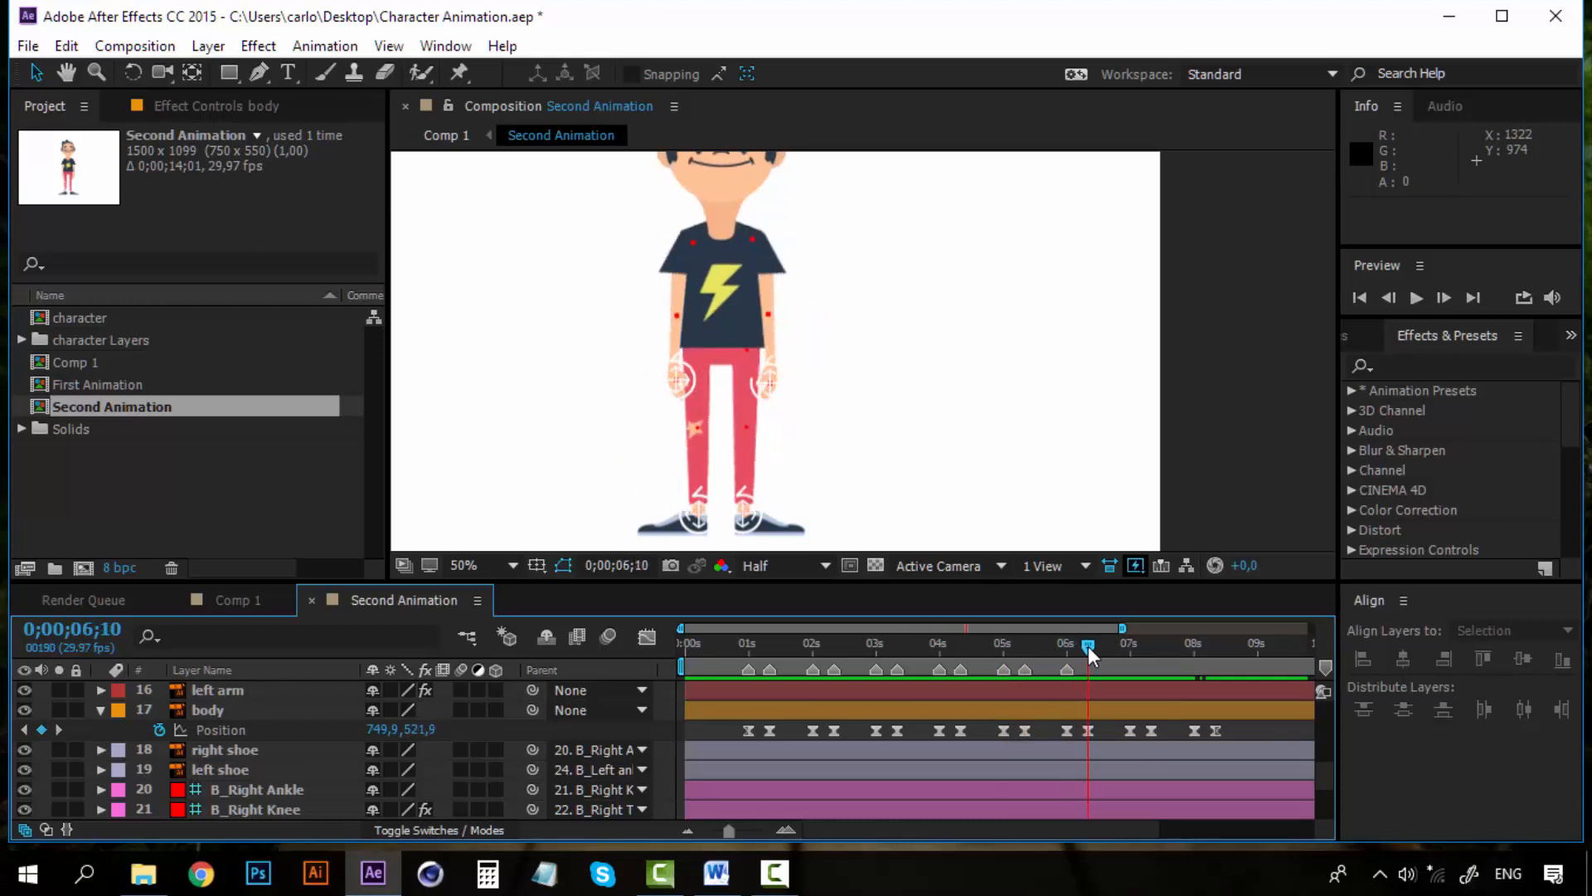
left_click_drag(1126, 647, 1217, 644)
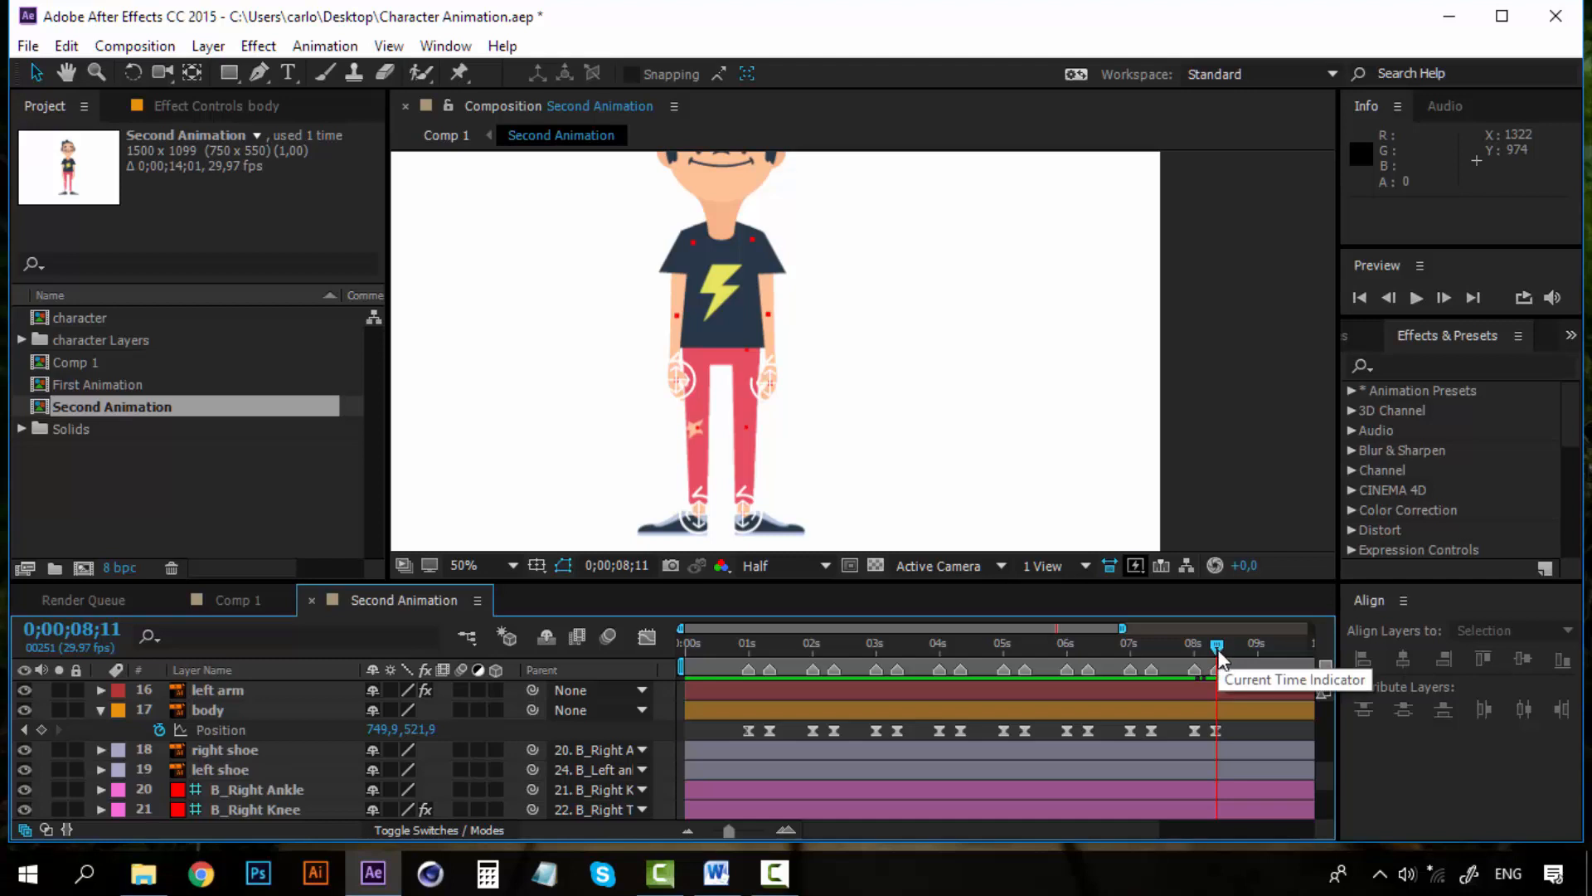
left_click(1215, 648)
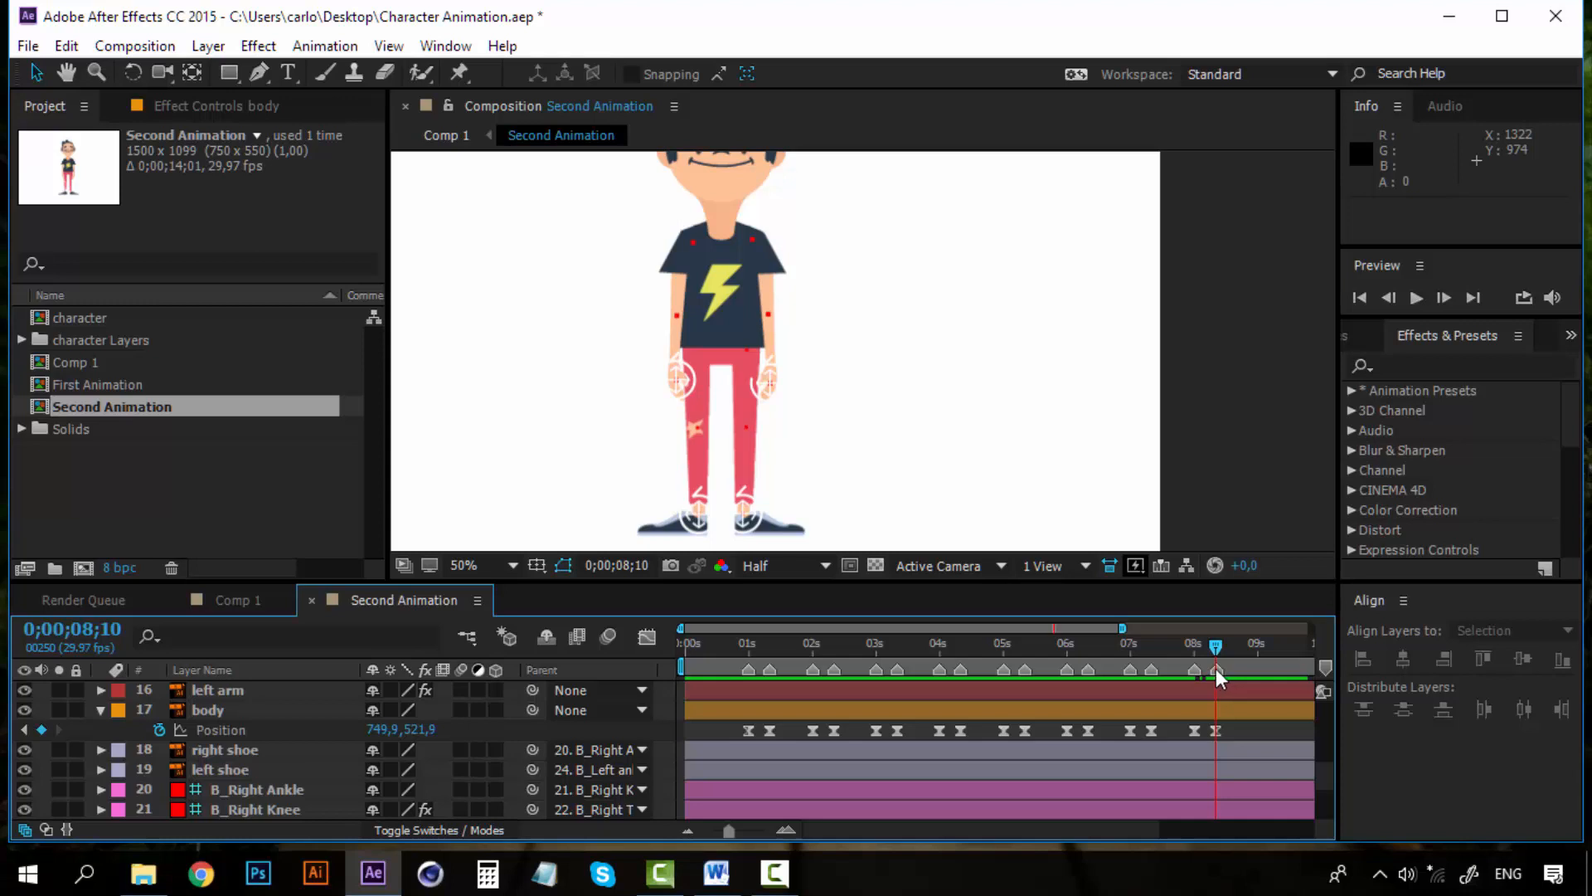
Delete the composition marker at 0;00;08;10
right_click(1216, 668)
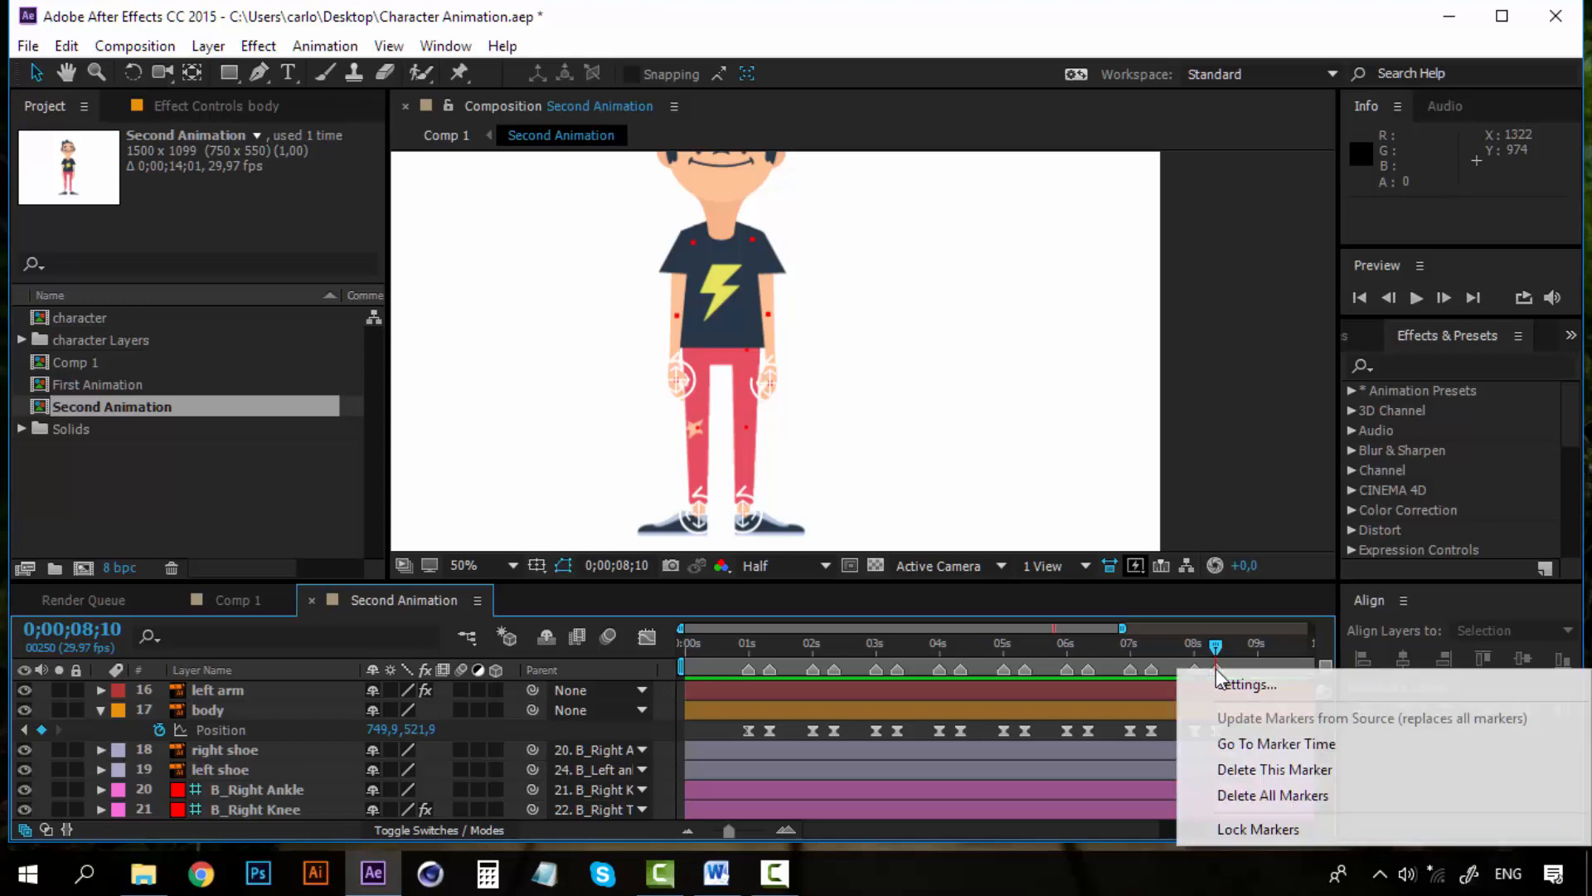
left_click(1248, 769)
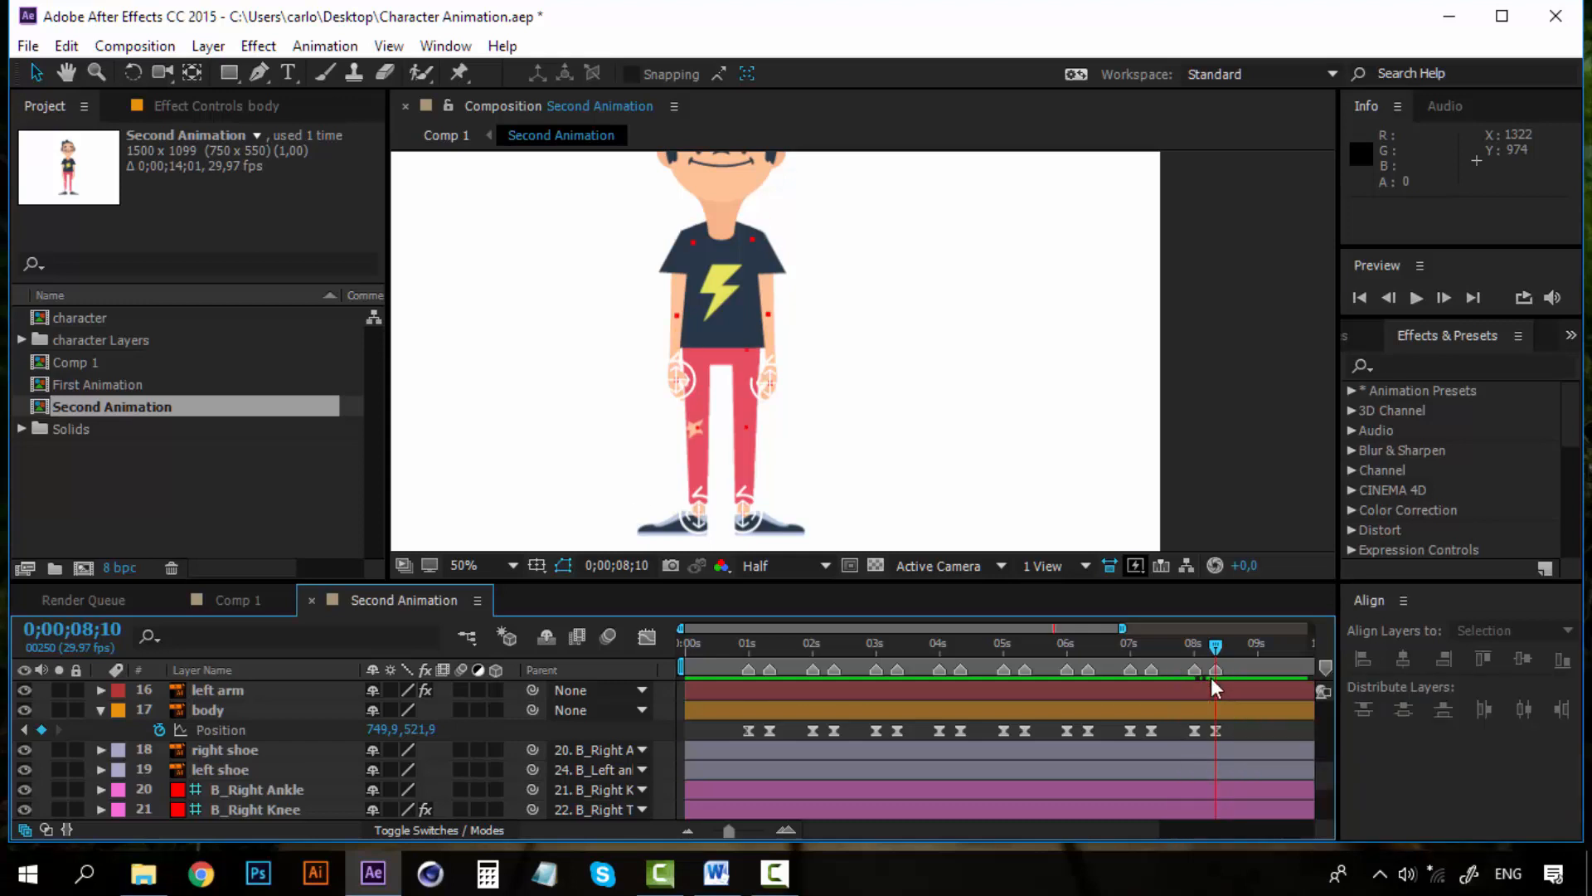
right_click(832, 672)
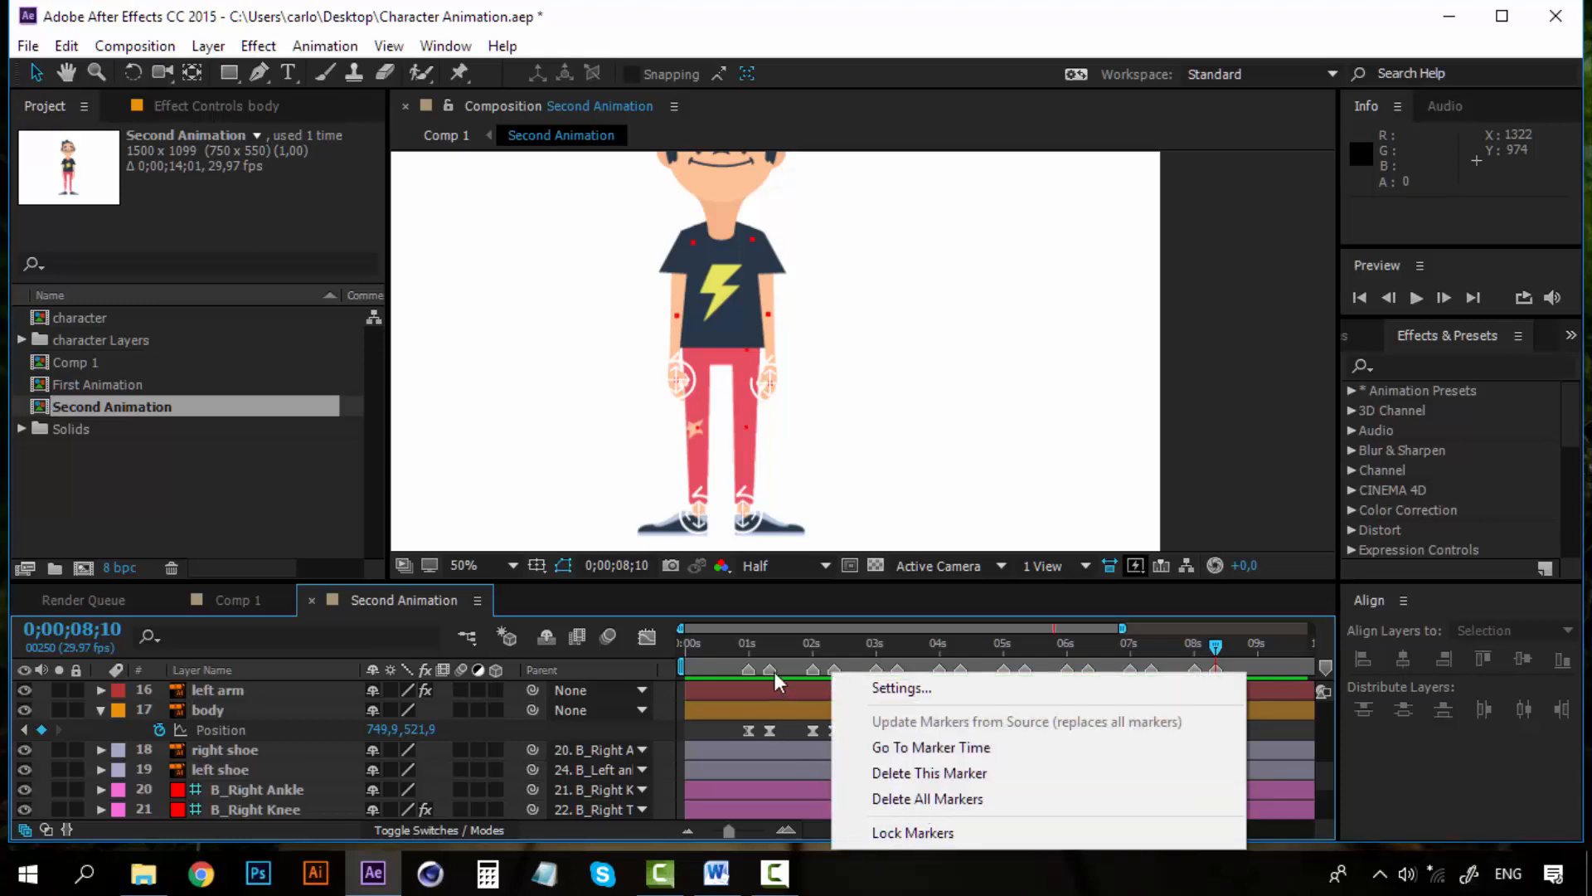
left_click(757, 644)
scroll(730, 738, "up", 1)
scroll(729, 738, "down", 1)
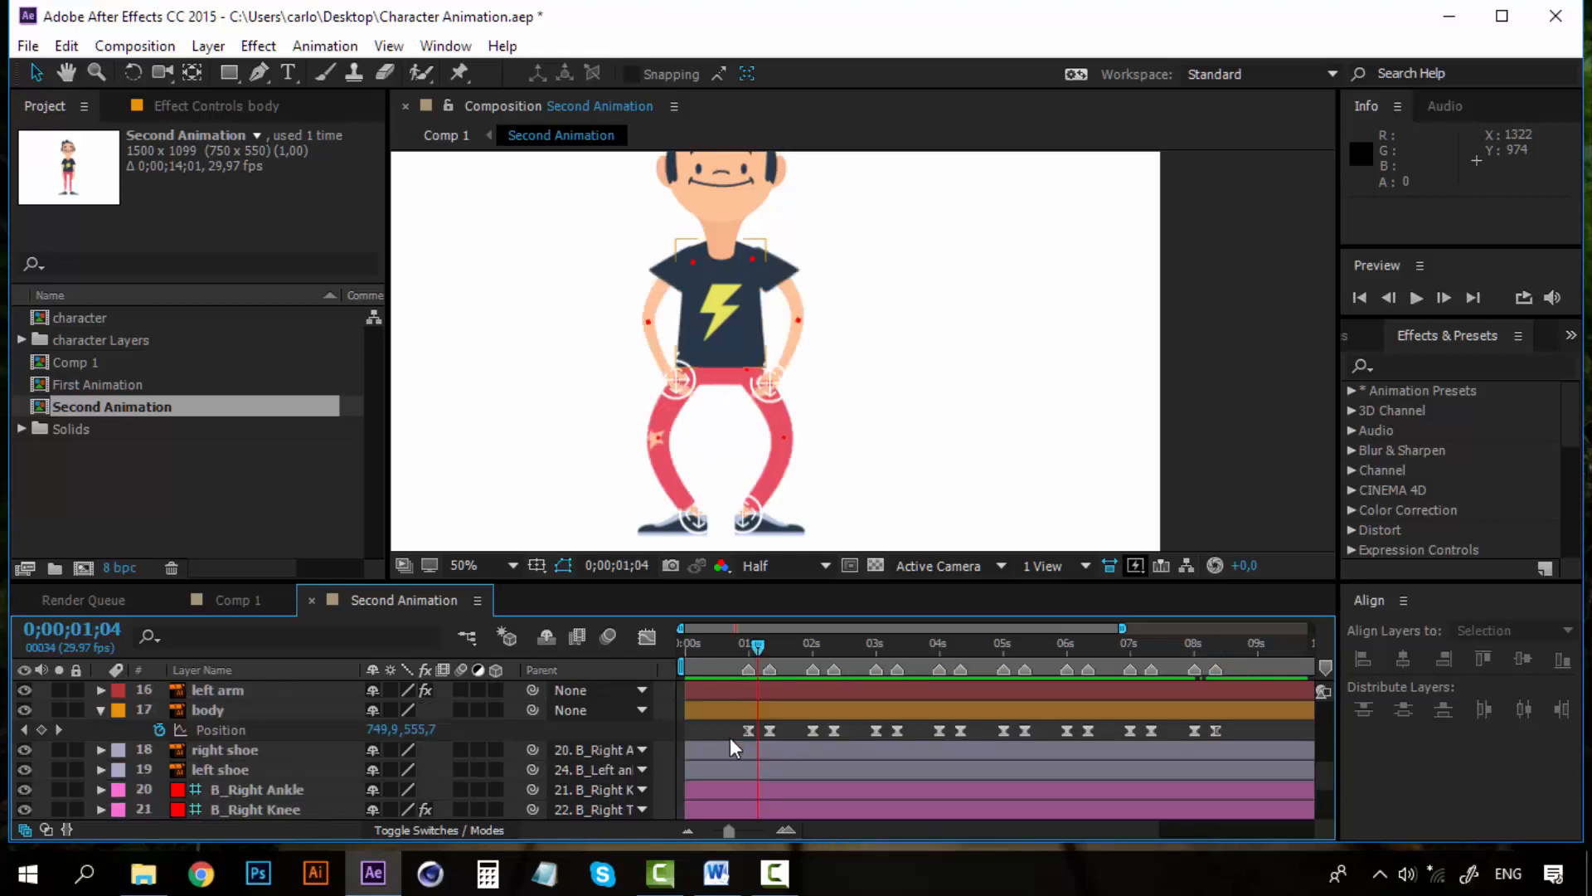
Select both hand controllers, C_B_left hand and C_B_right hand, and set Position keyframes for them at 0;00;01;00
left_click(102, 709)
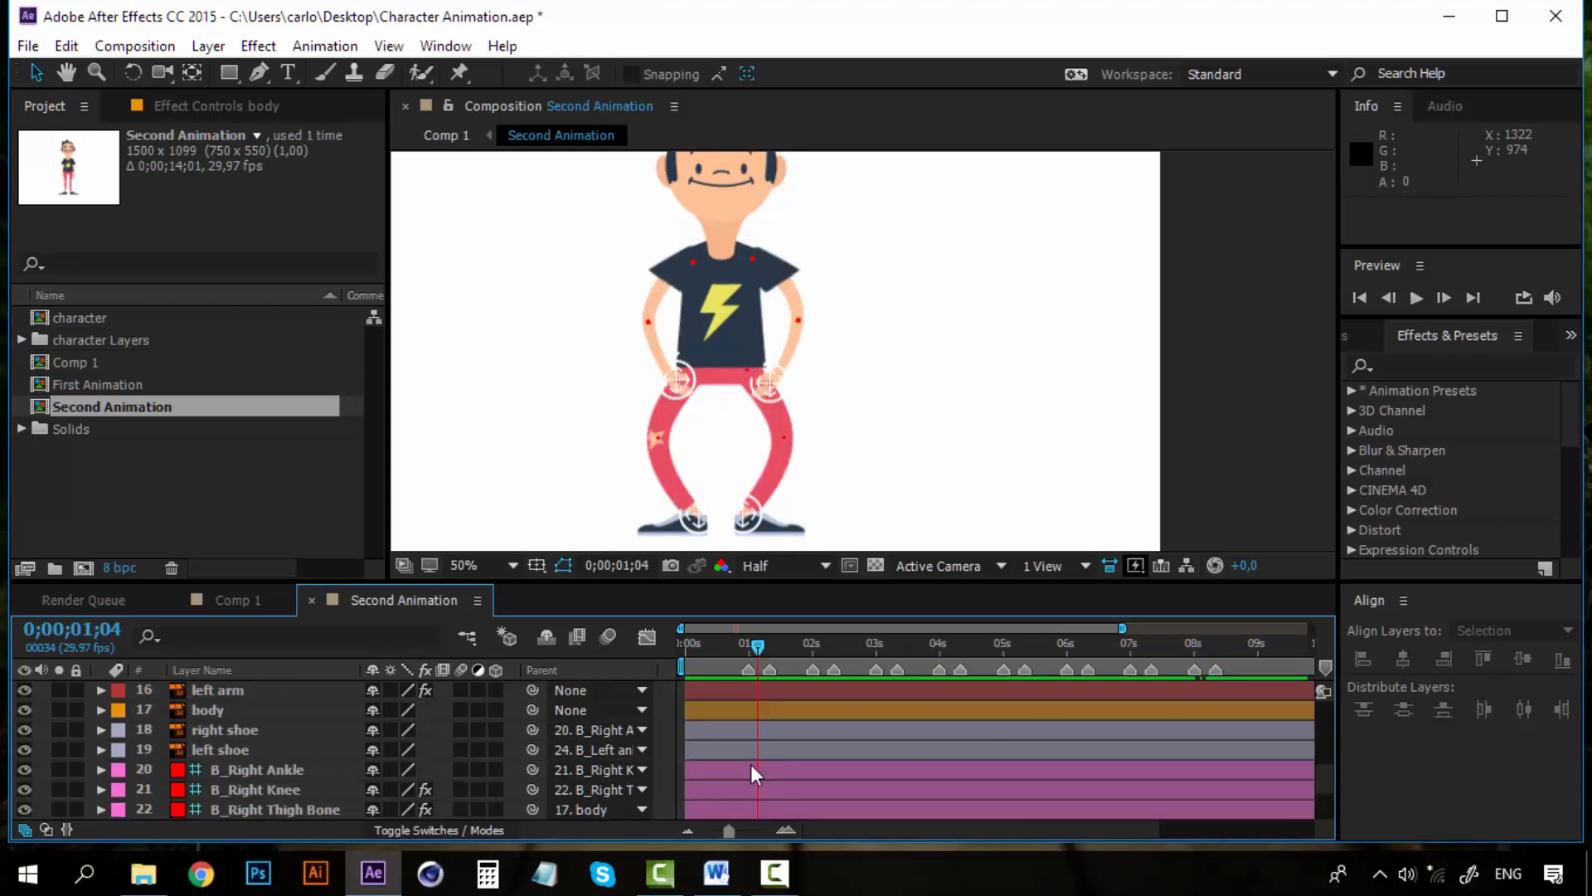
scroll(750, 764, "up", 5)
left_click(266, 692)
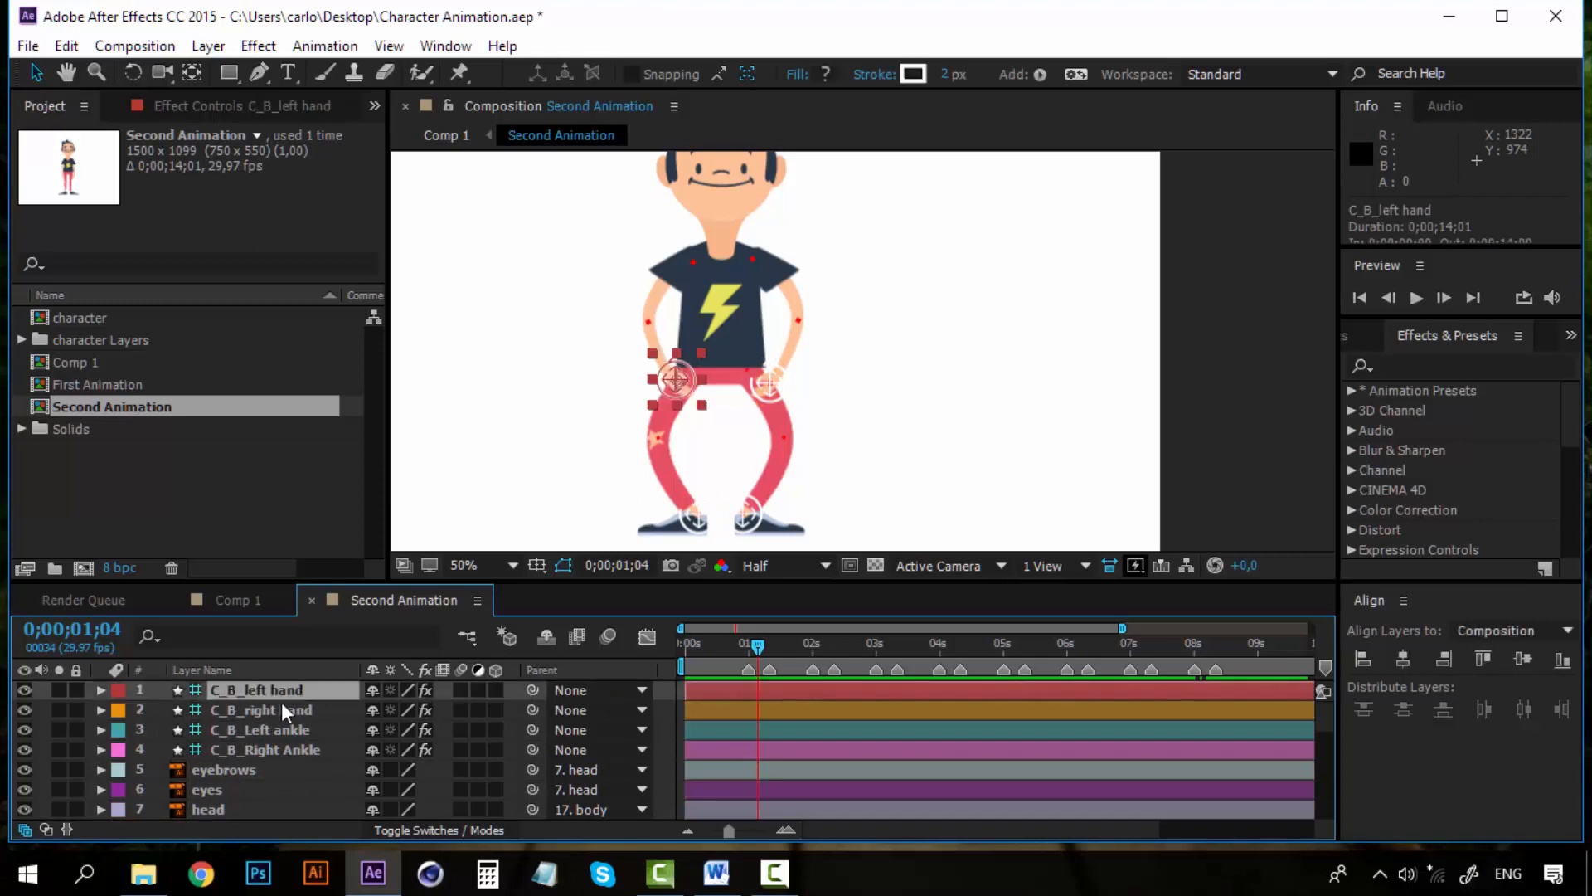
left_click(275, 710, "ctrl")
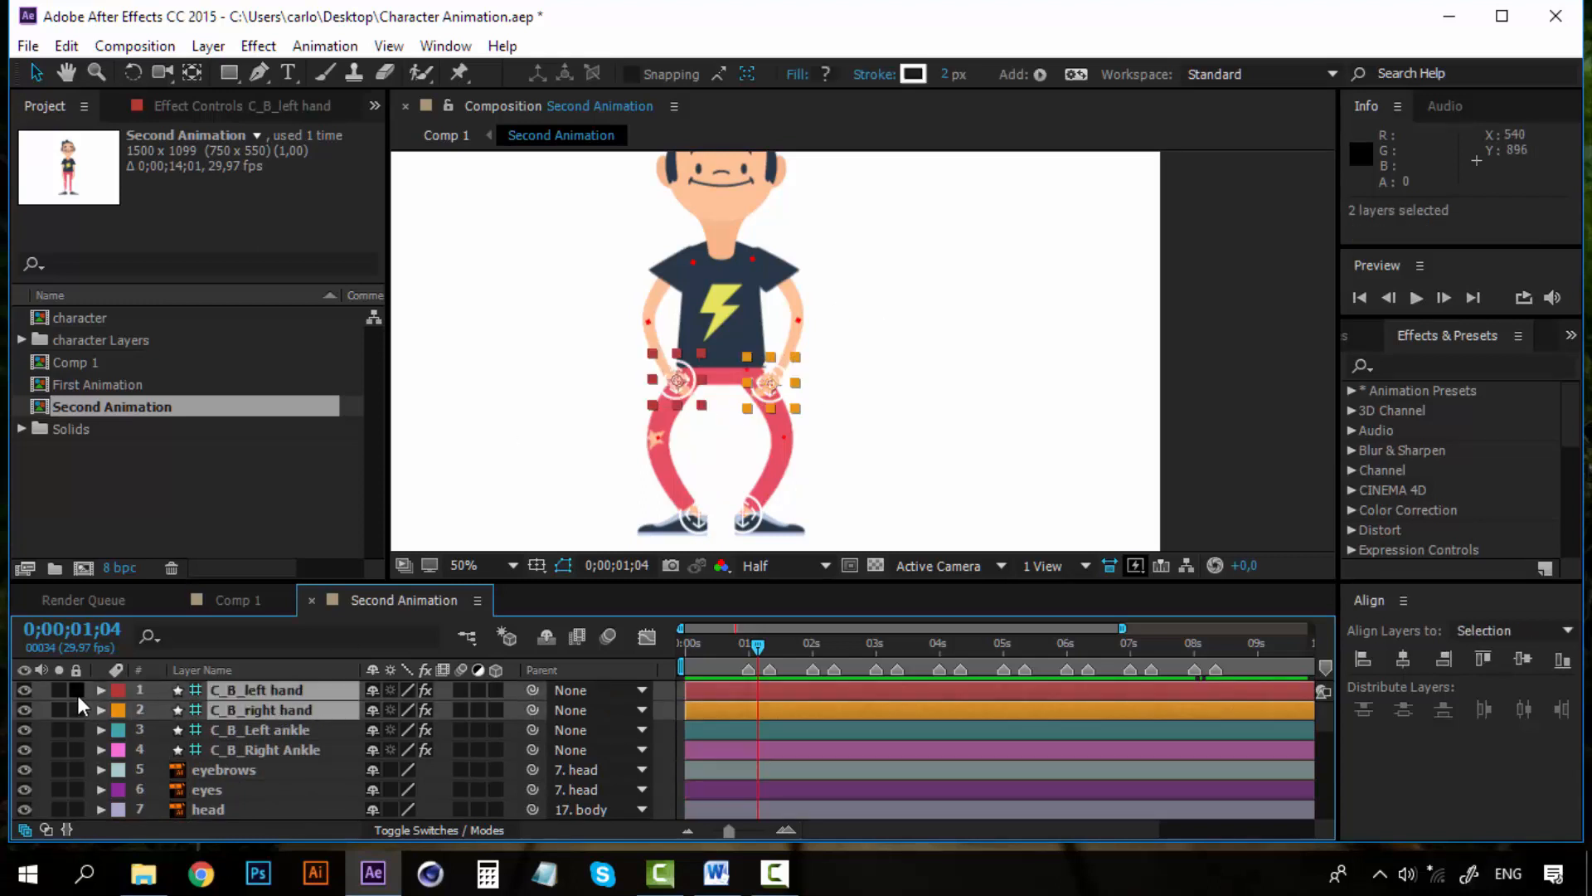
key("p")
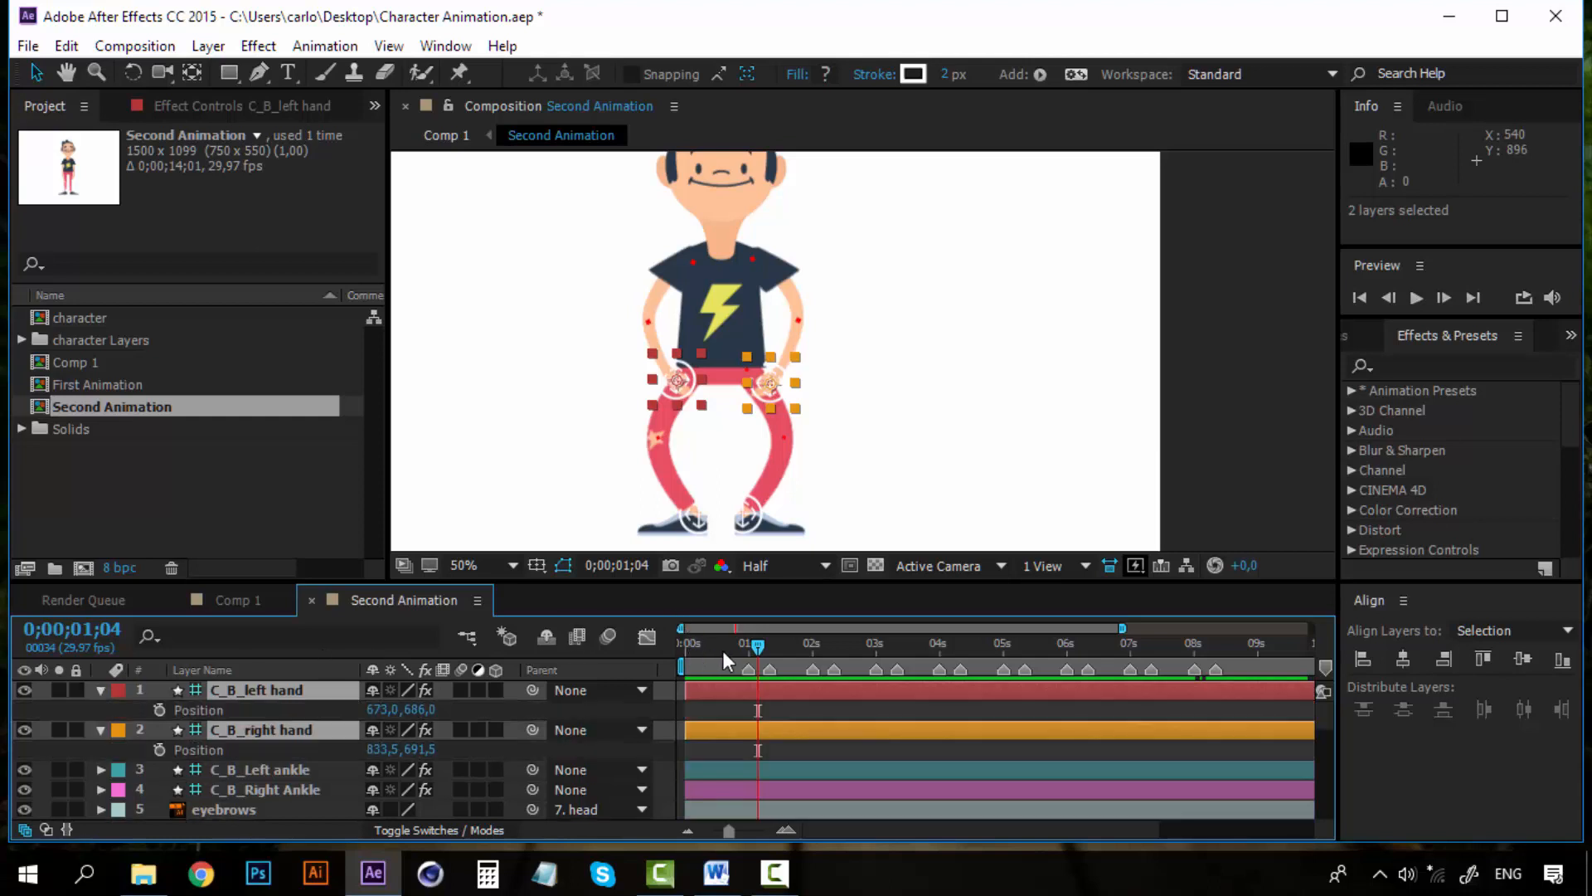
left_click(748, 642)
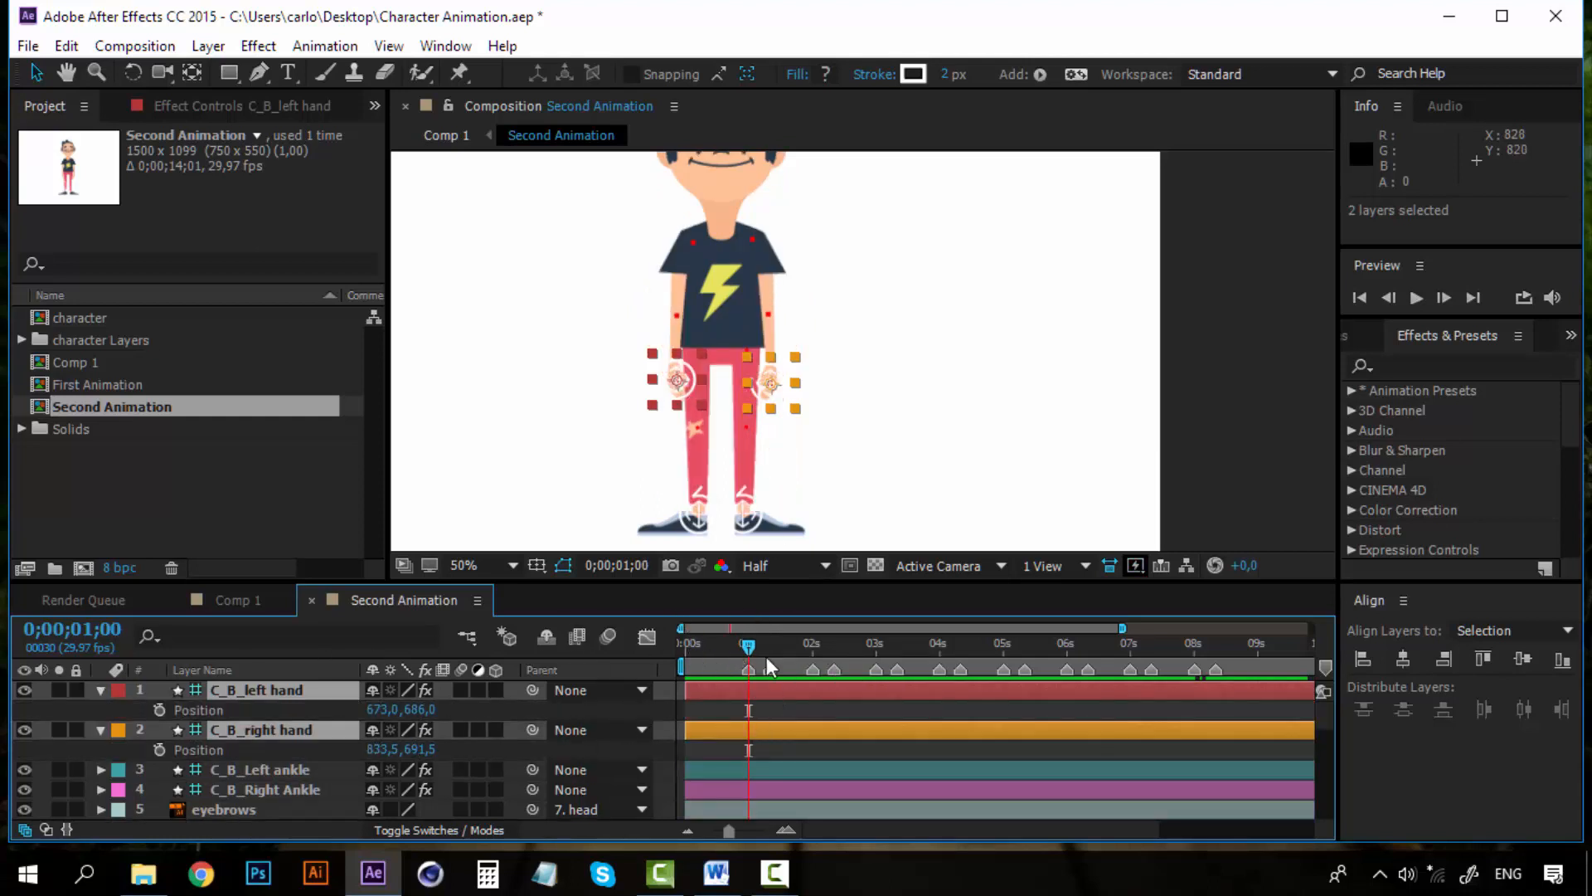
left_click(159, 710)
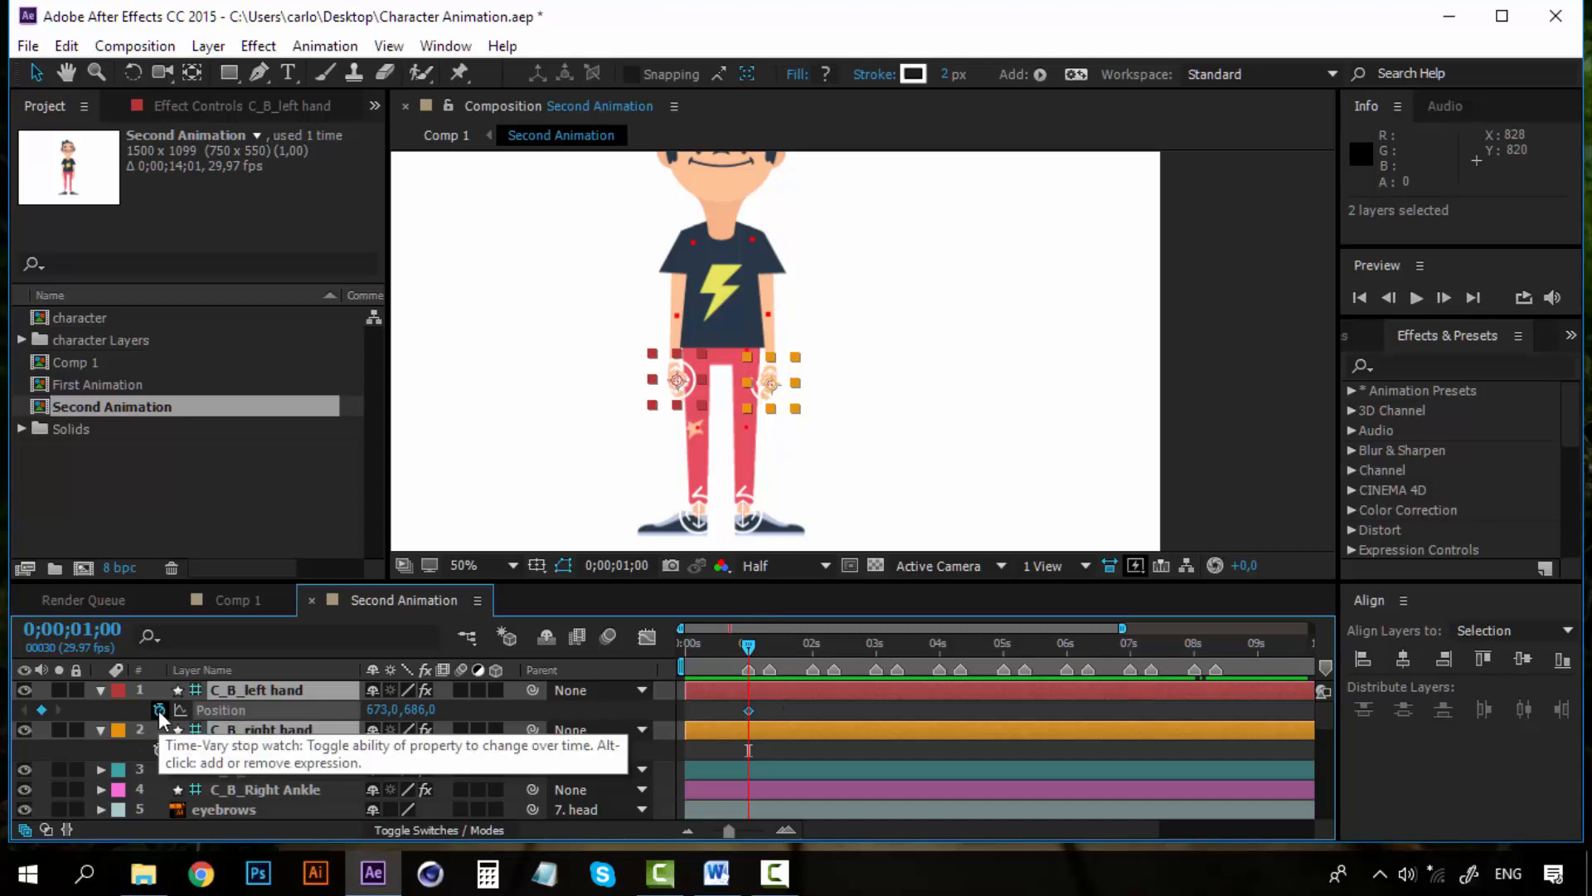
At 0;00;01;10, move the right hand controller outward and up so the arm stretches out sideways
left_click(770, 647)
left_click(1211, 414)
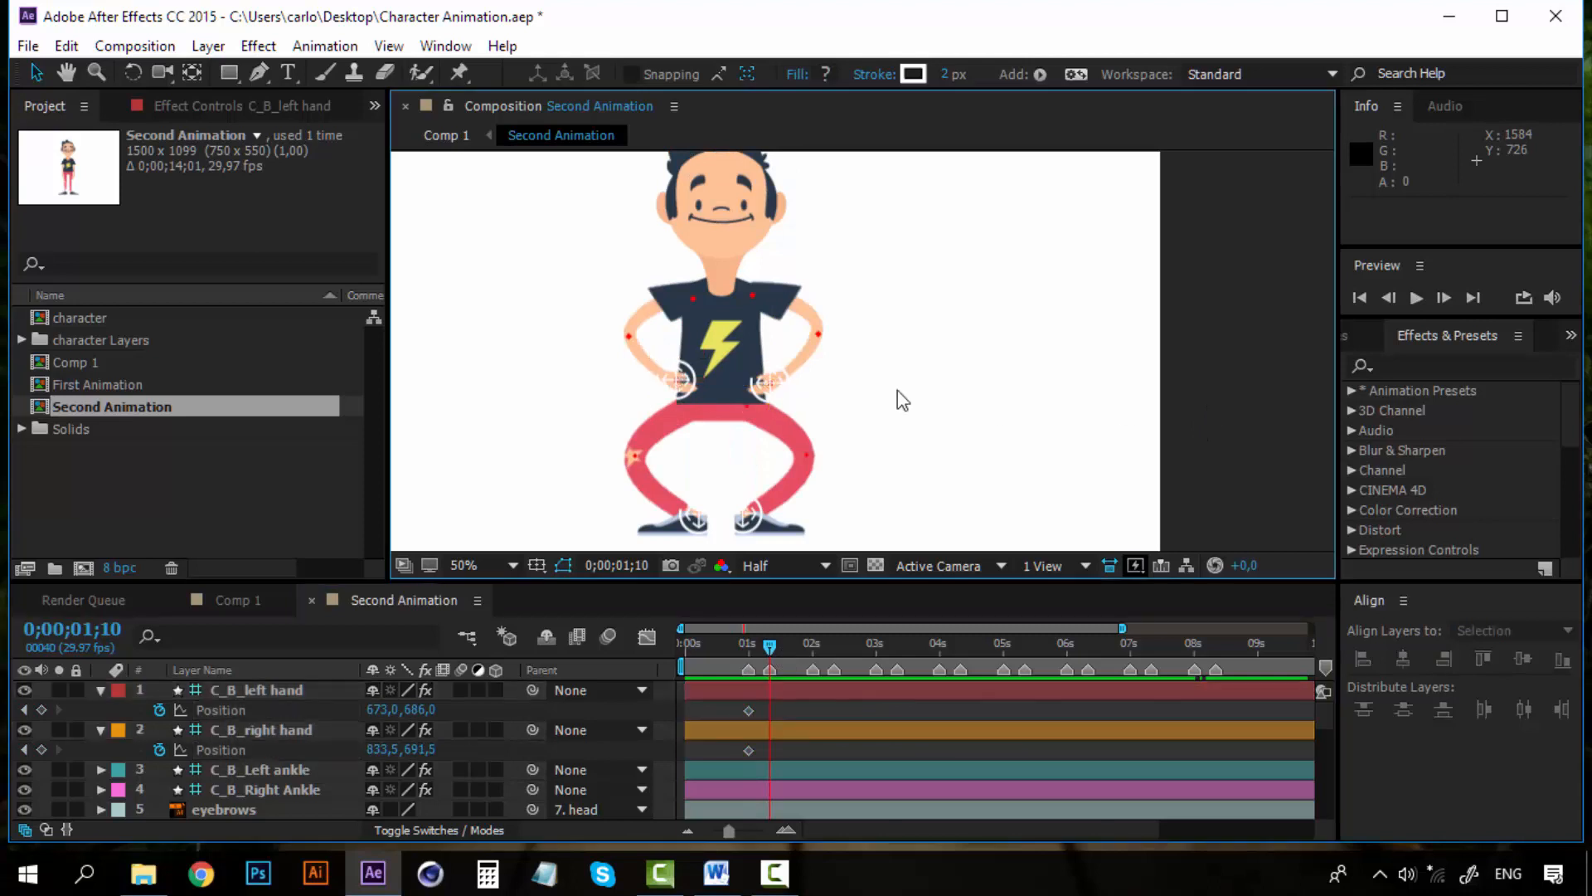
scroll(860, 365, "up", 2)
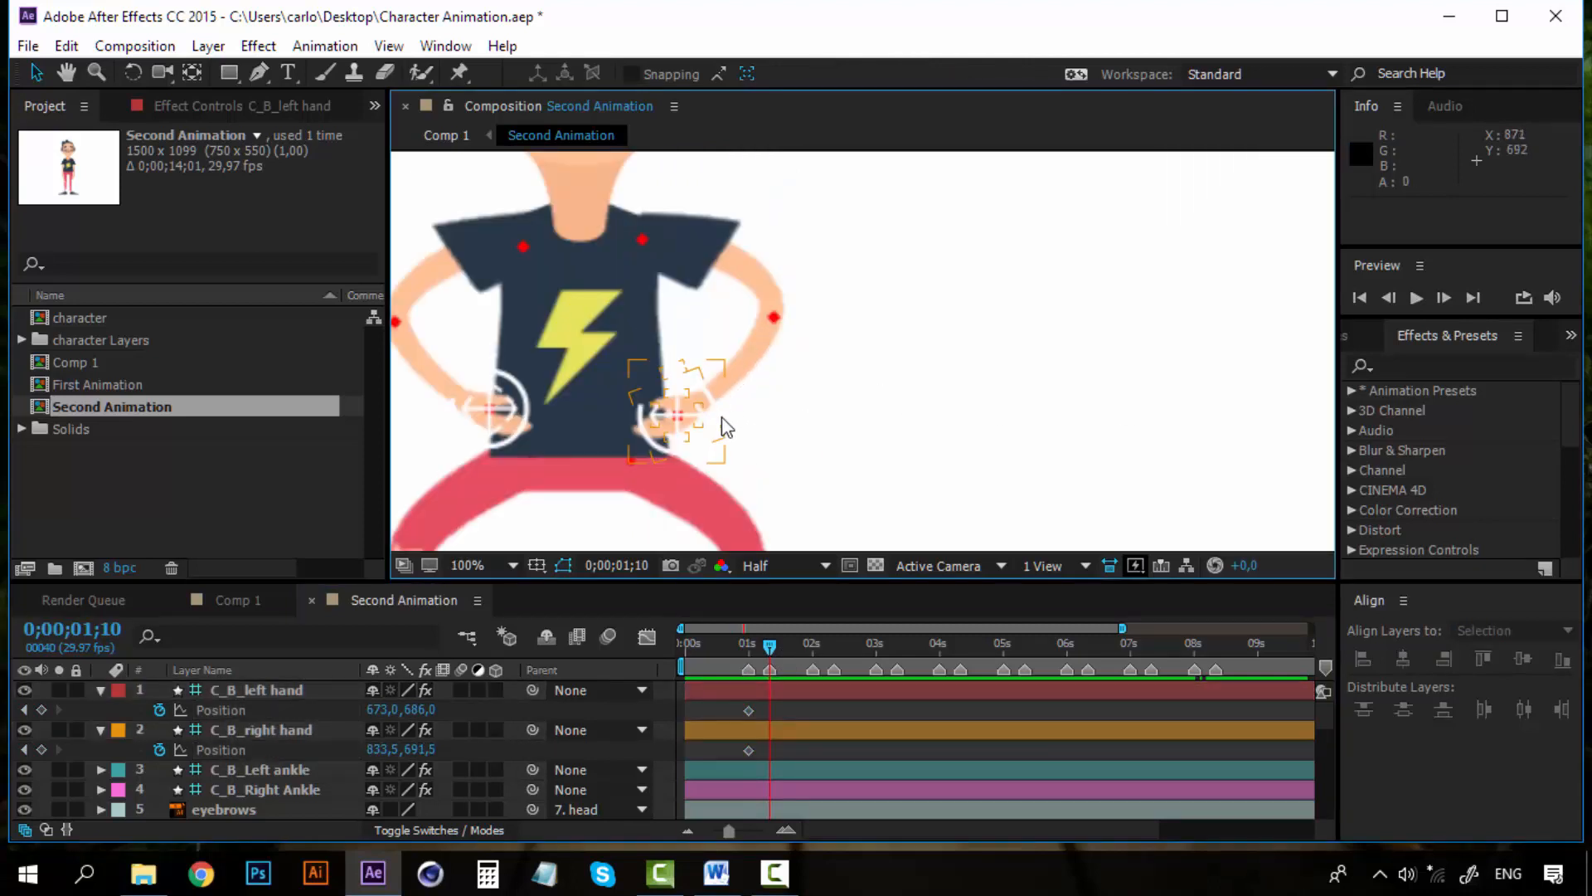
scroll(665, 386, "down", 2)
scroll(664, 386, "up", 2)
left_click_drag(717, 417, 921, 415)
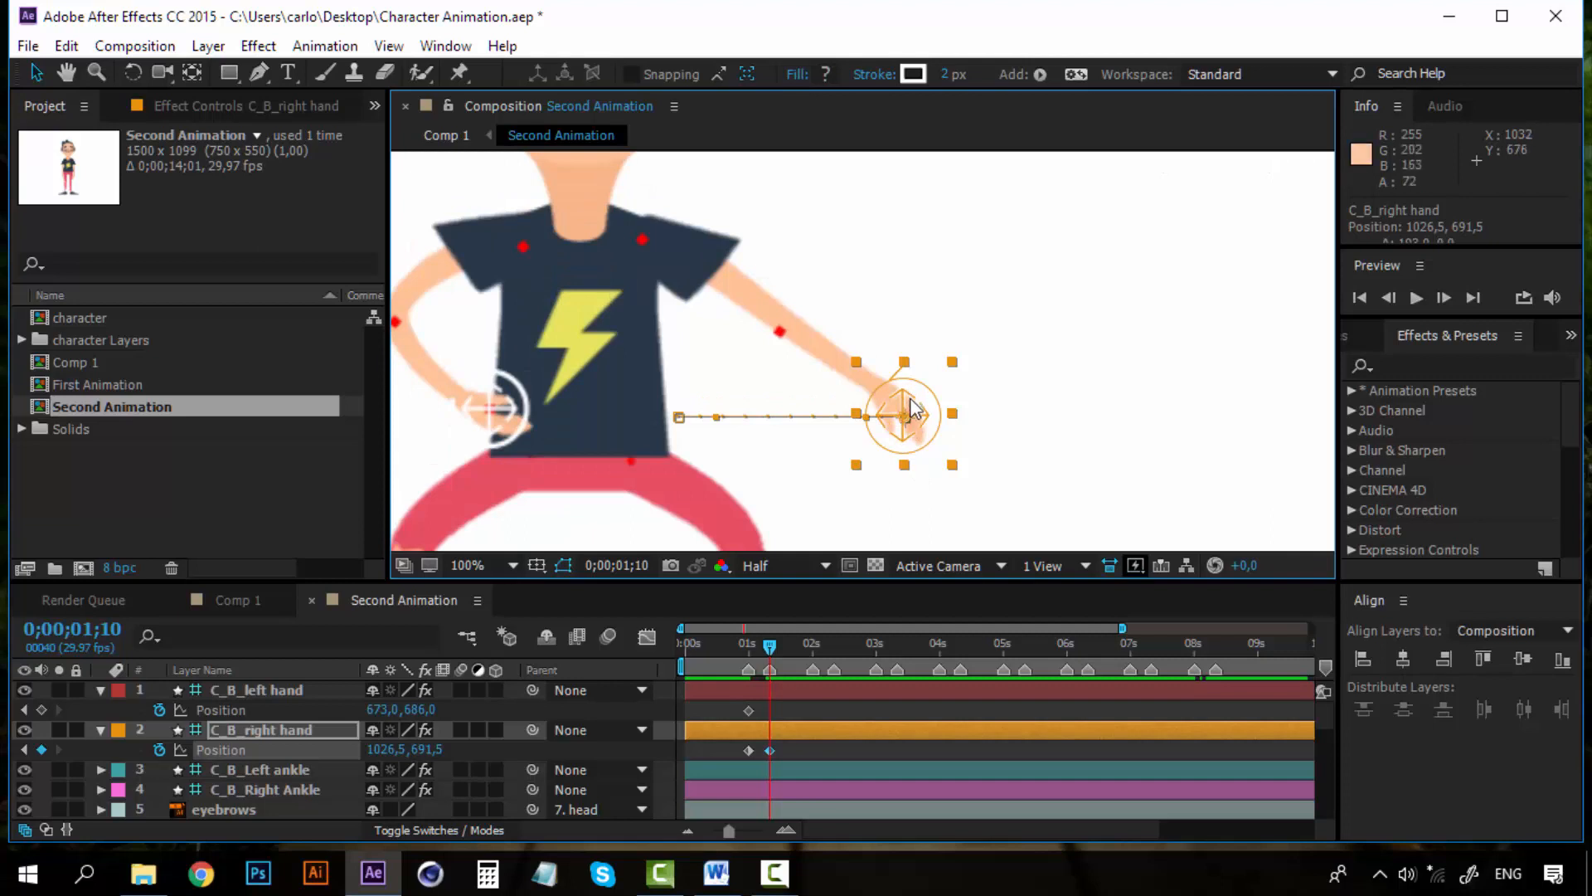
left_click_drag(902, 395, 900, 357)
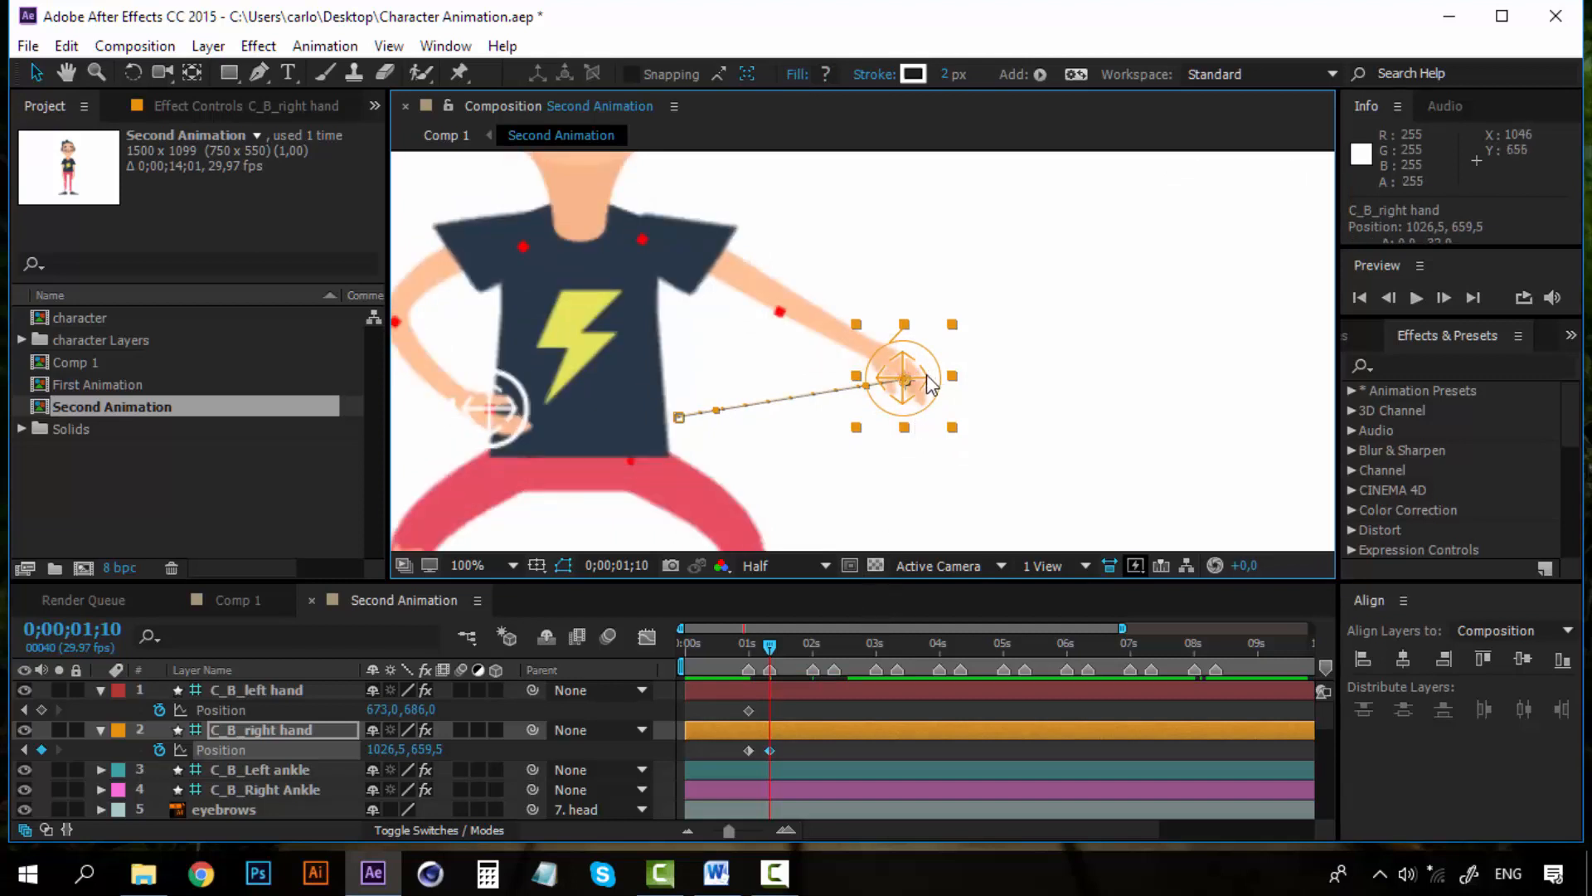
left_click_drag(915, 373, 1211, 359)
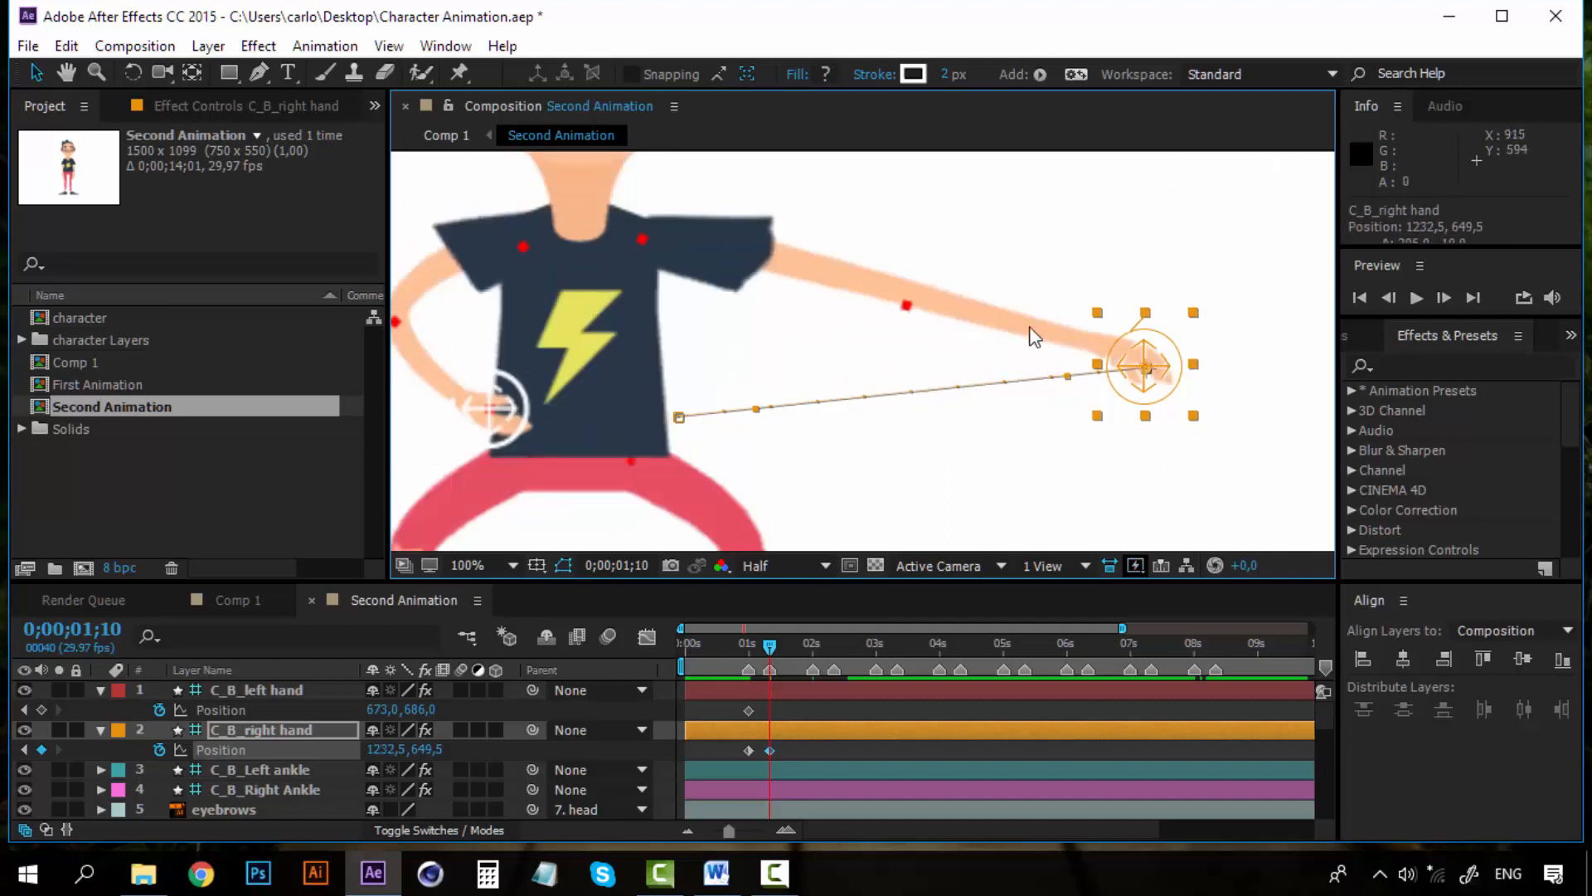
key("ctrl+z")
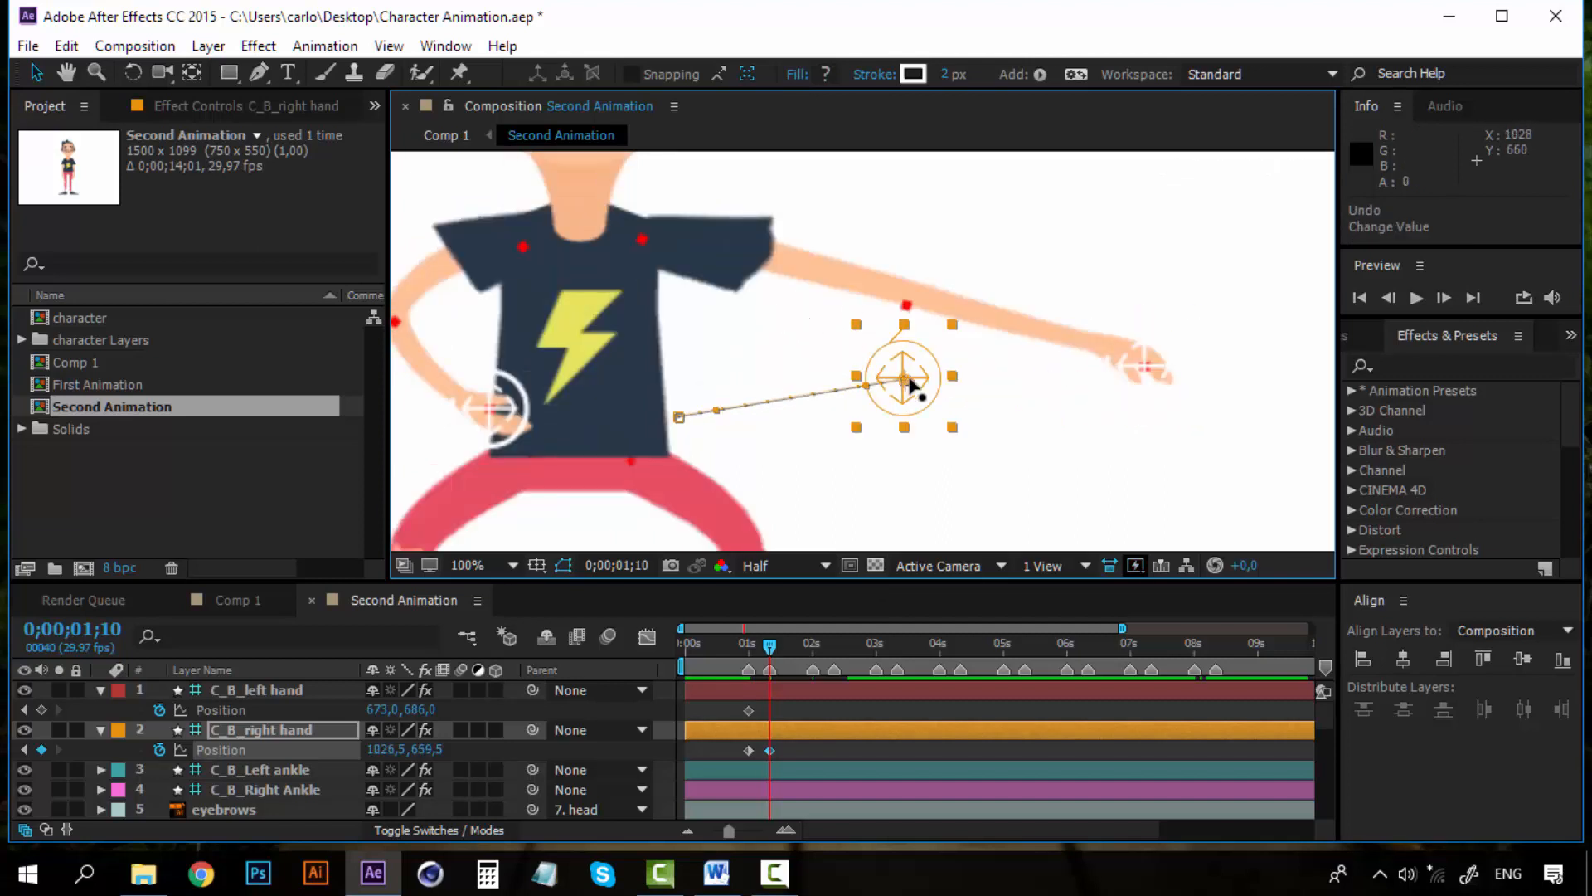
mouse_move(921, 383)
left_mouse_down()
mouse_move(898, 376)
mouse_move(925, 378)
left_mouse_up()
Preview the right arm movement and zoom the timeline in around the first two seconds
left_click_drag(769, 646, 743, 653)
key("space")
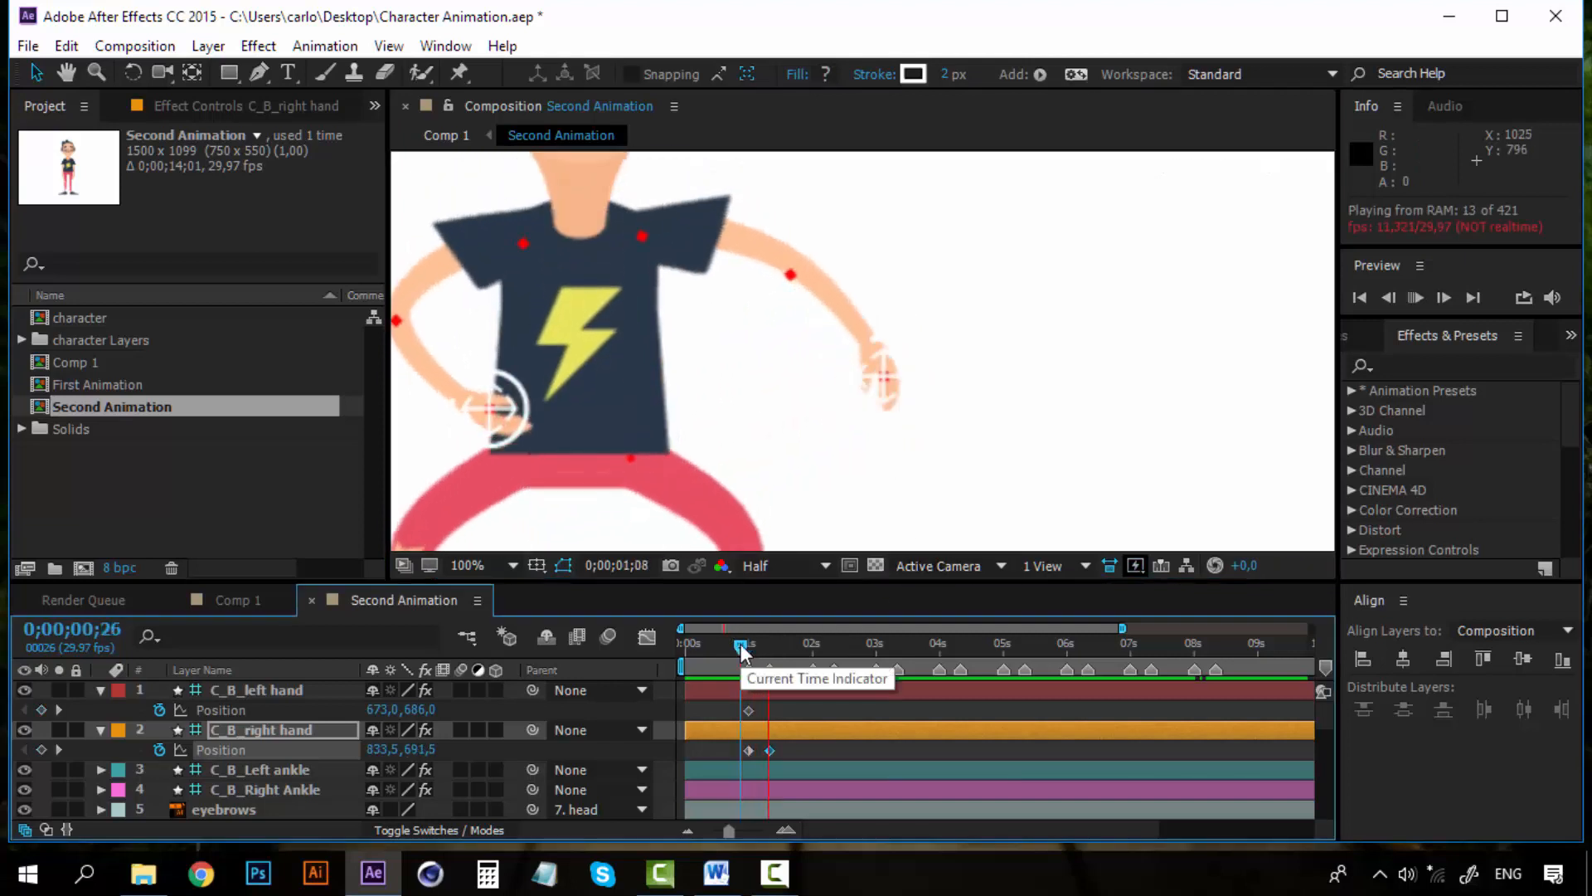
key("space")
key("space")
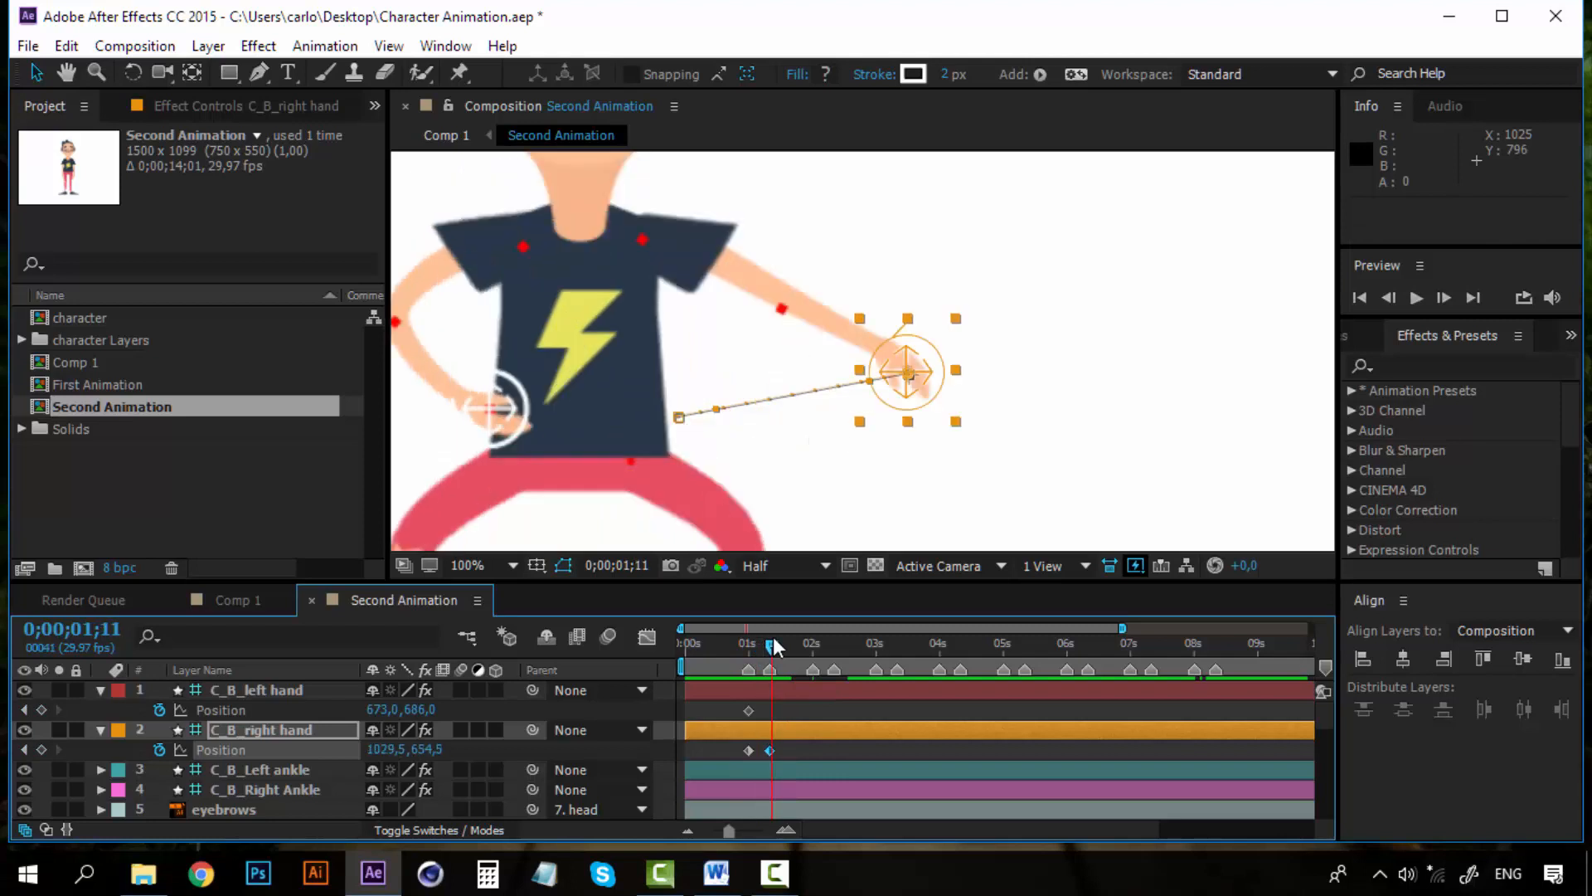
left_click(709, 635)
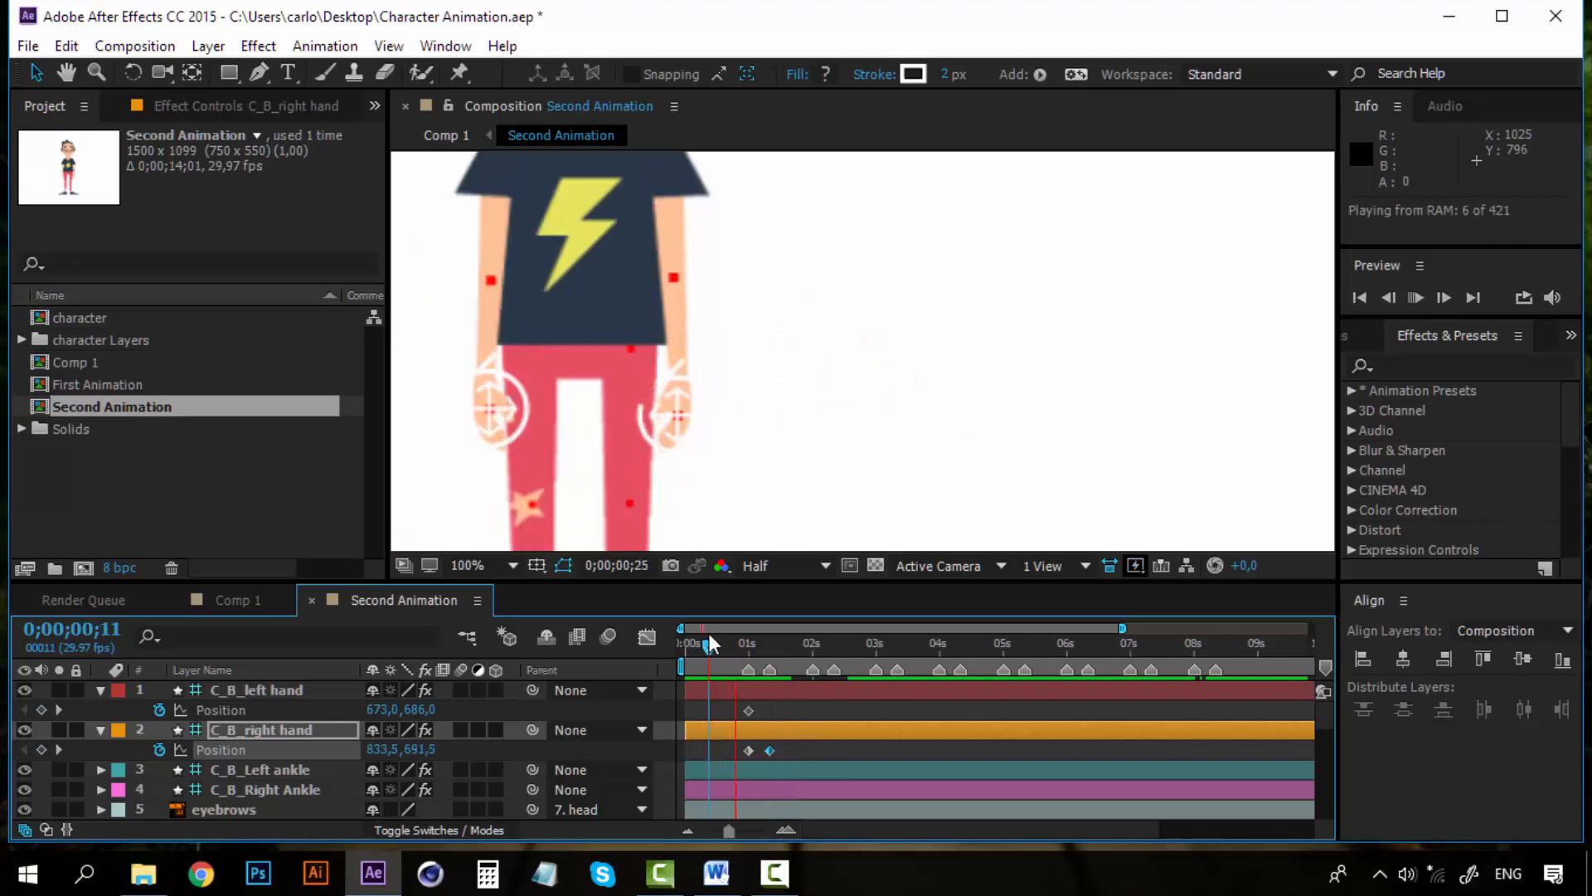
key("space")
mouse_move(724, 630)
left_mouse_down()
mouse_move(755, 629)
mouse_move(726, 631)
left_mouse_up()
left_click_drag(729, 640, 792, 651)
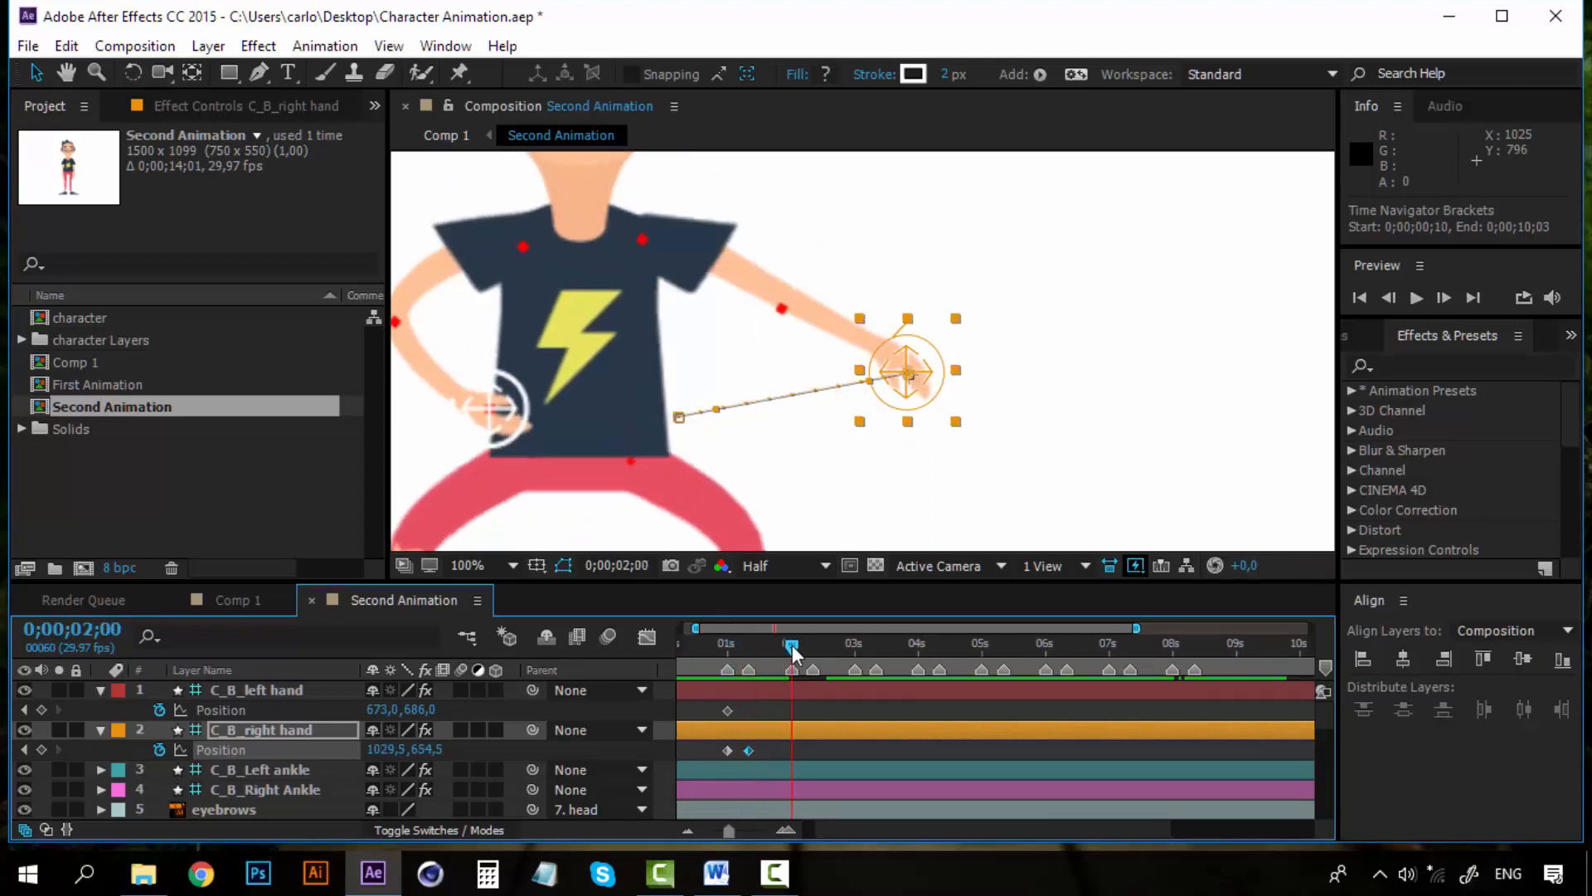
Add a right hand Position keyframe at 0;00;02;00, then copy the 0;00;01;00 keyframe and paste it at 0;00;02;10
left_click(40, 749)
left_click(813, 646)
left_click(732, 749)
key("ctrl+c")
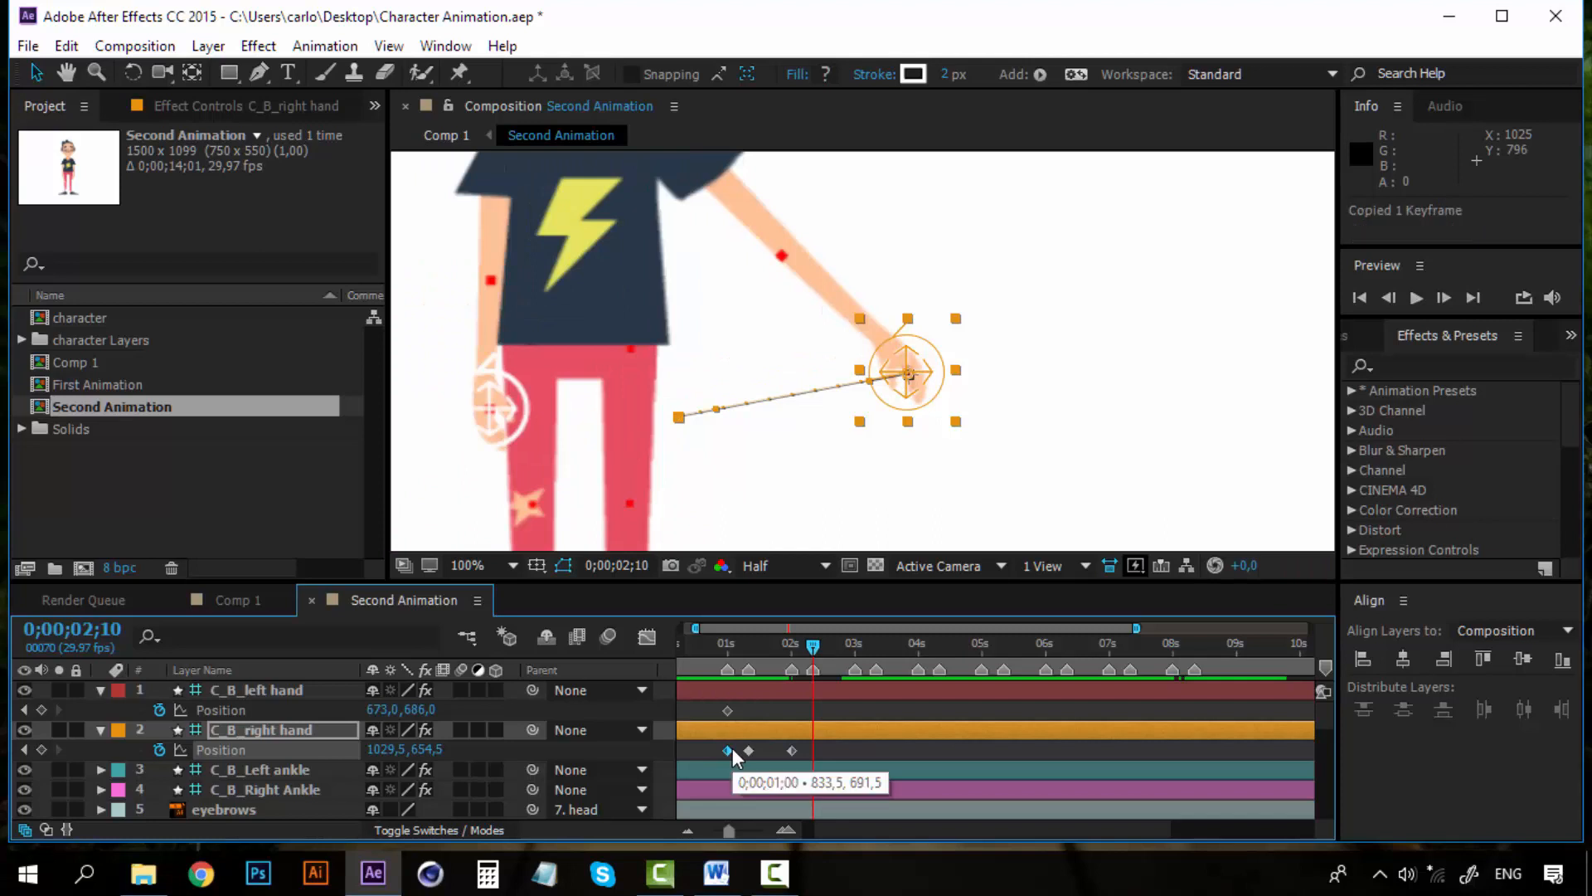
key("ctrl+v")
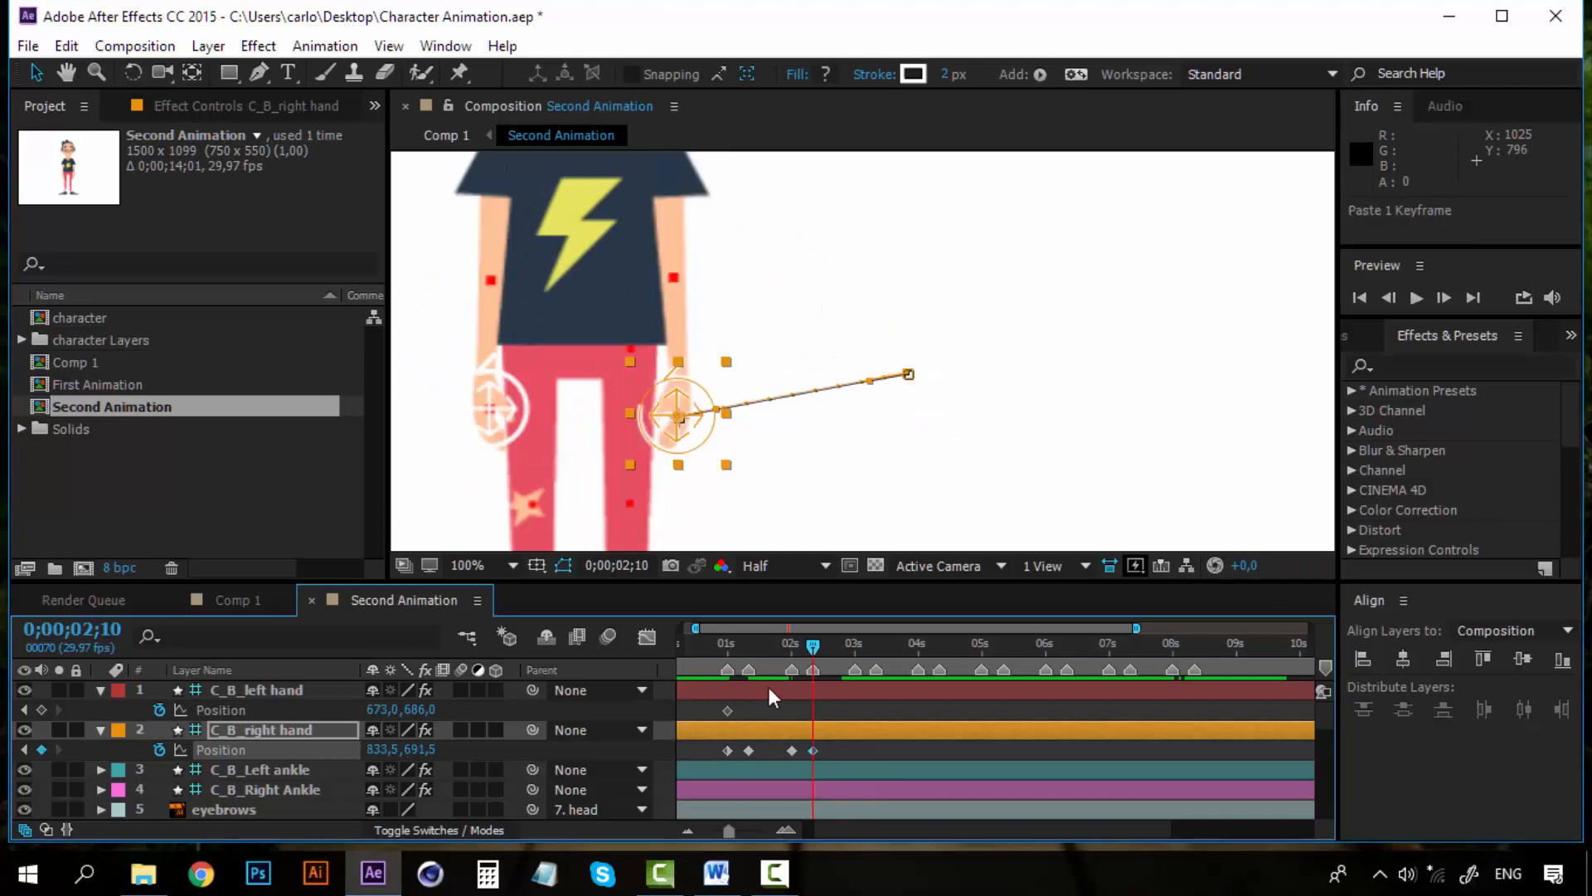
Play back the right arm movement from just before the first second and return to 0;00;02;10
left_click(714, 645)
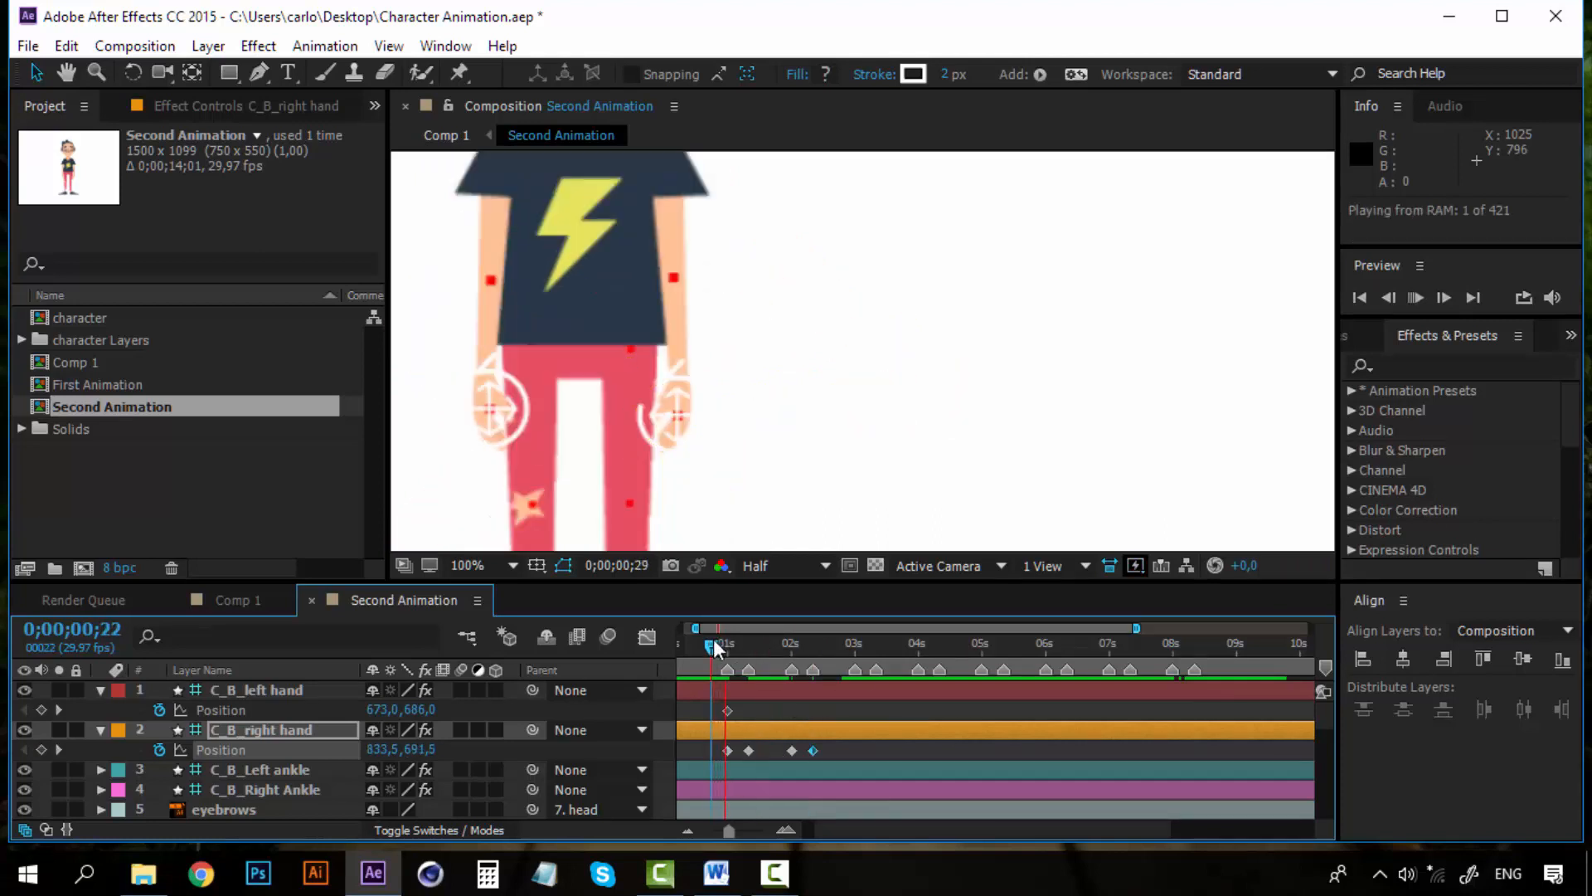
key("space")
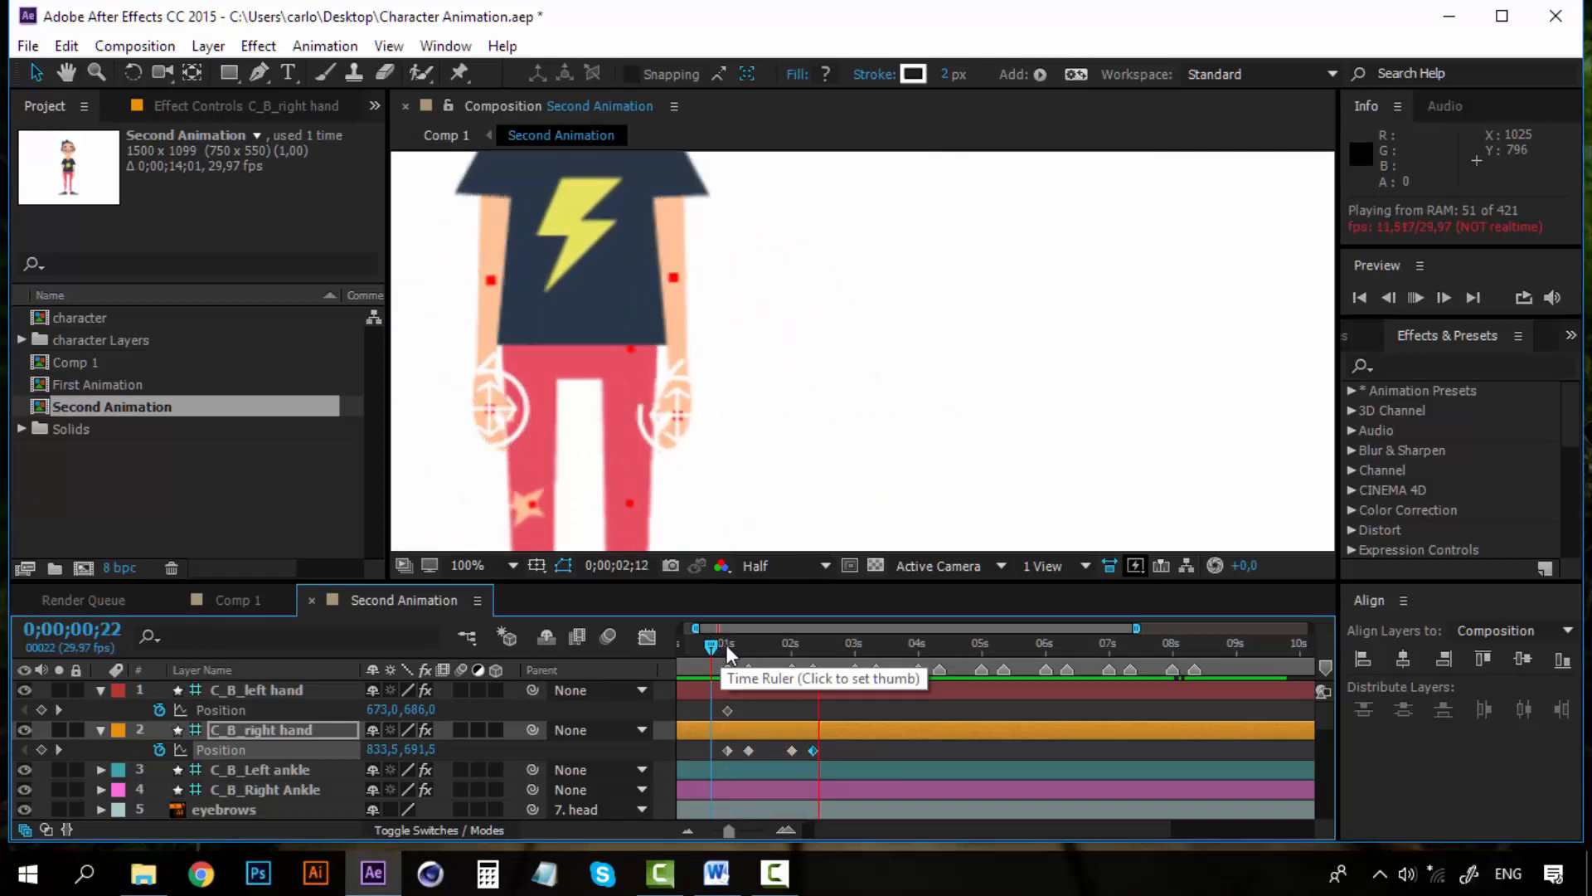
left_click(742, 644)
left_click(813, 643)
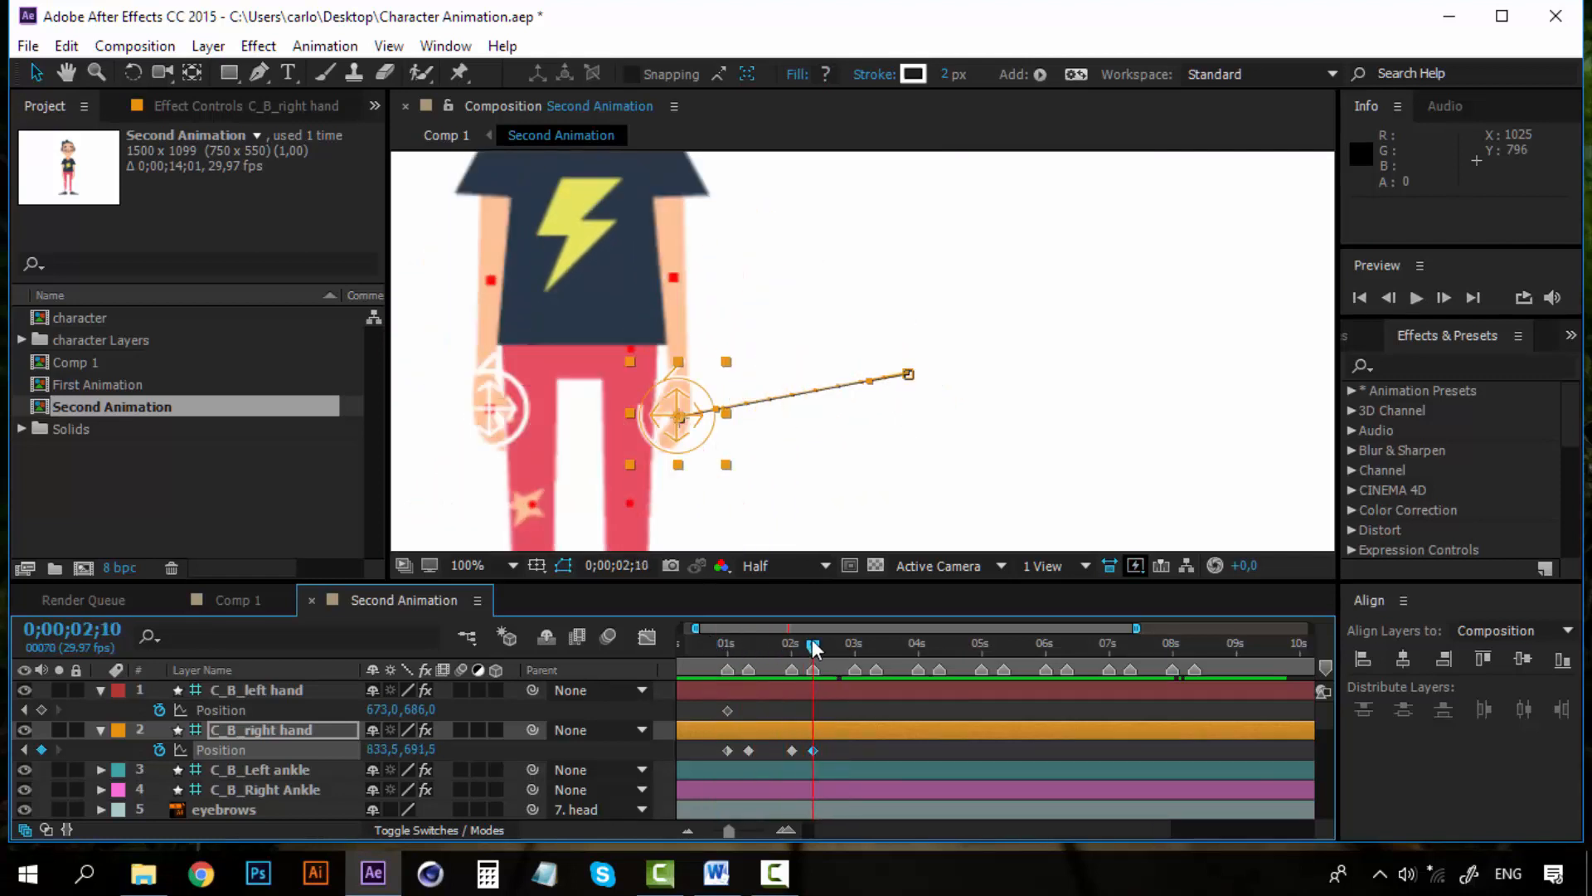
Apply Easy Ease to all four right hand Position keyframes
left_click(828, 751)
left_click_drag(832, 747, 710, 753)
right_click(746, 748)
mouse_move(853, 729)
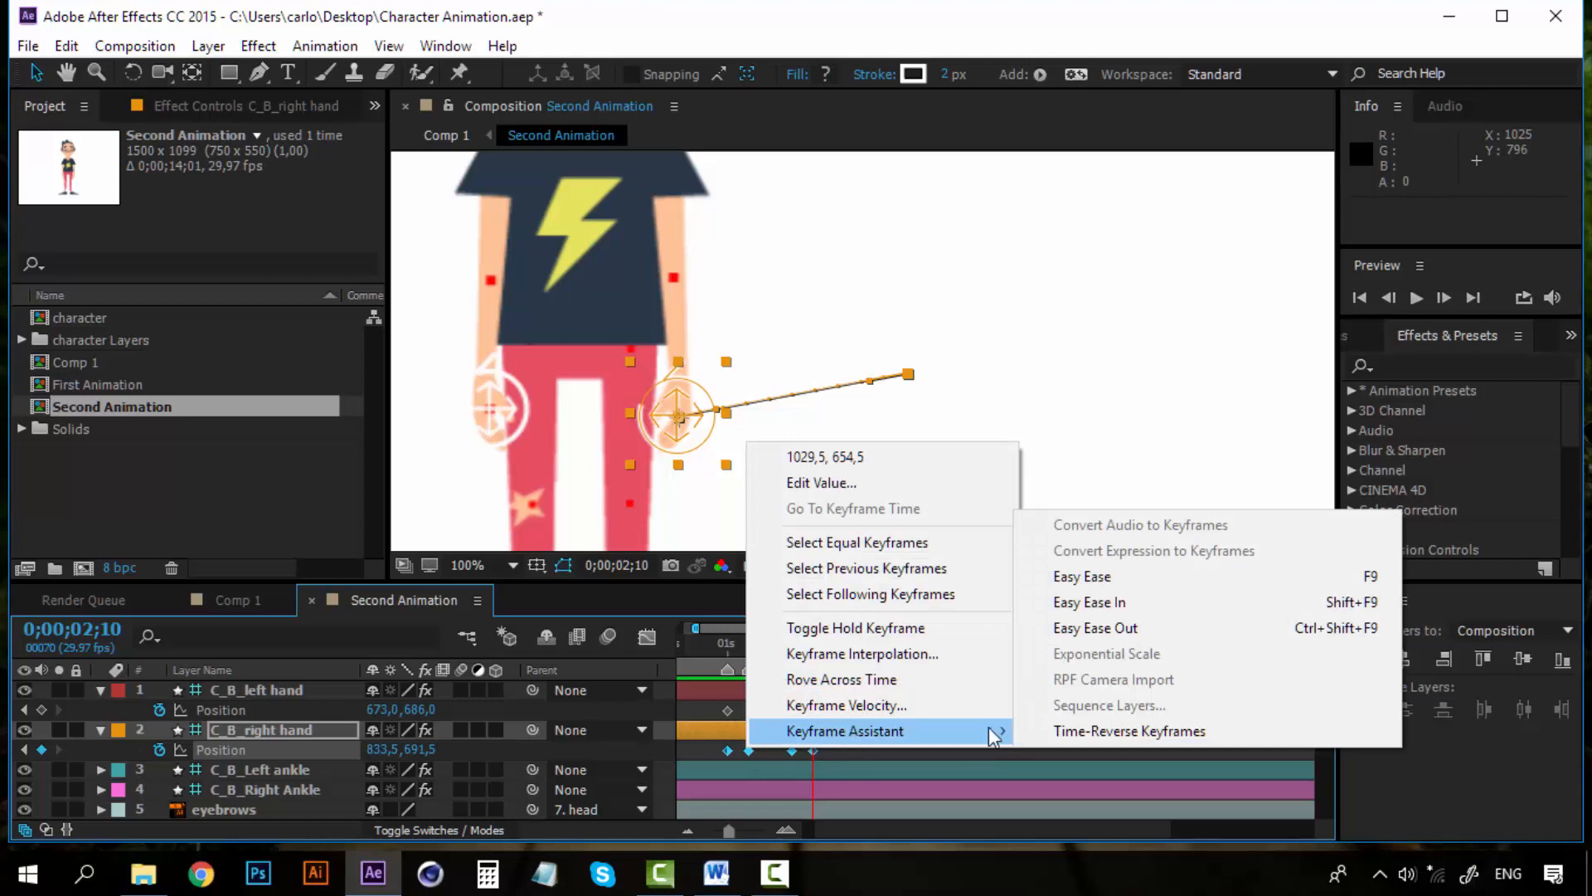
left_click(1157, 574)
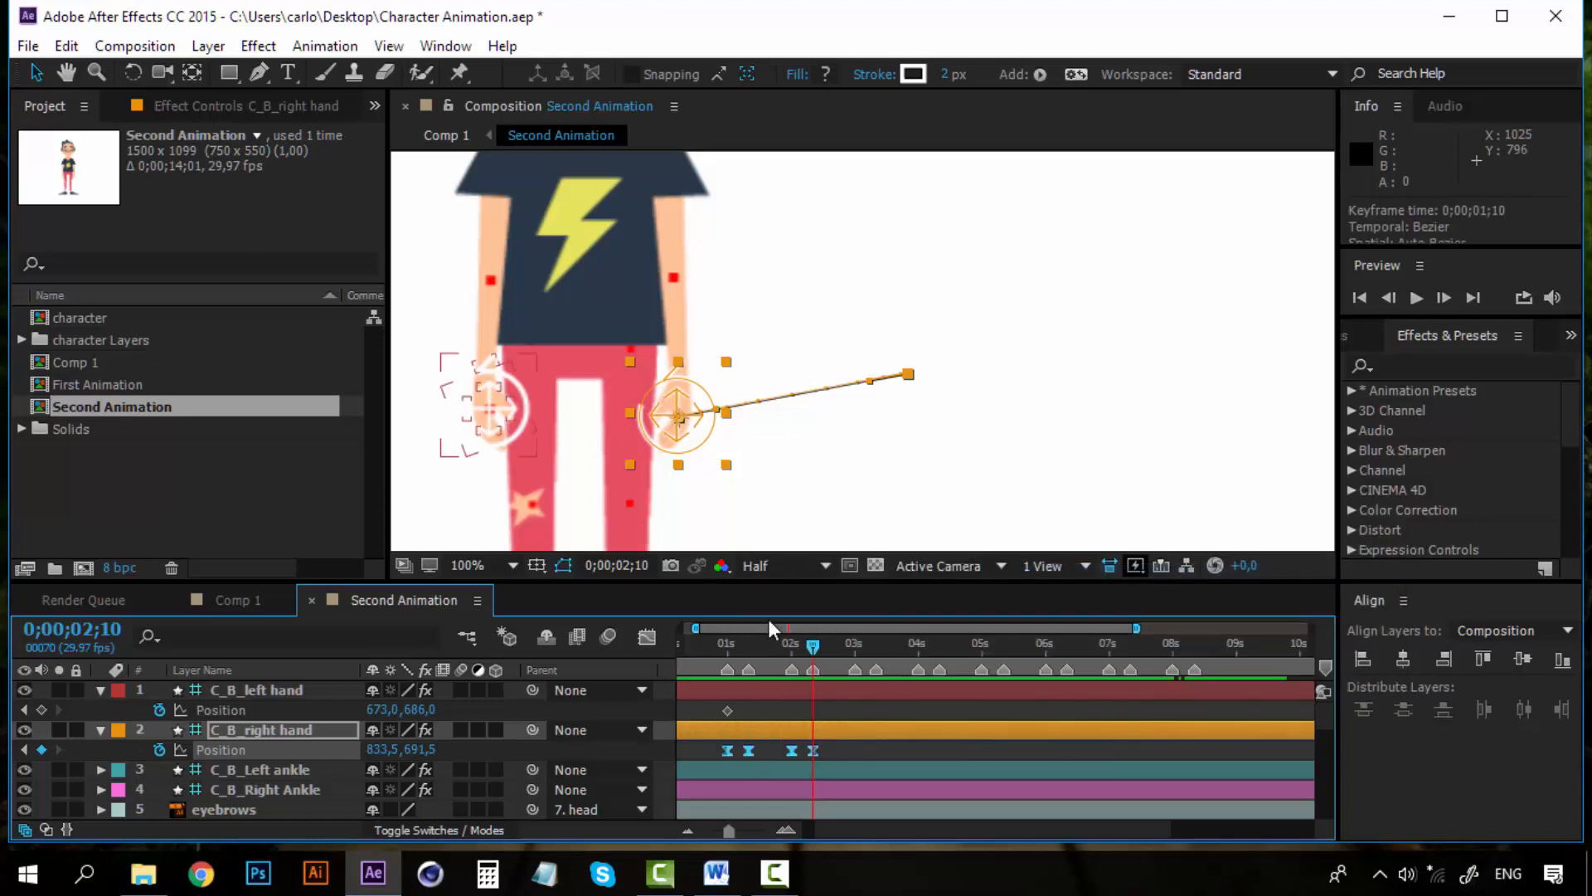
Copy the four right hand Position keyframes and paste them at 0;00;03;00, 0;00;05;00 and 0;00;07;00
left_click(821, 748)
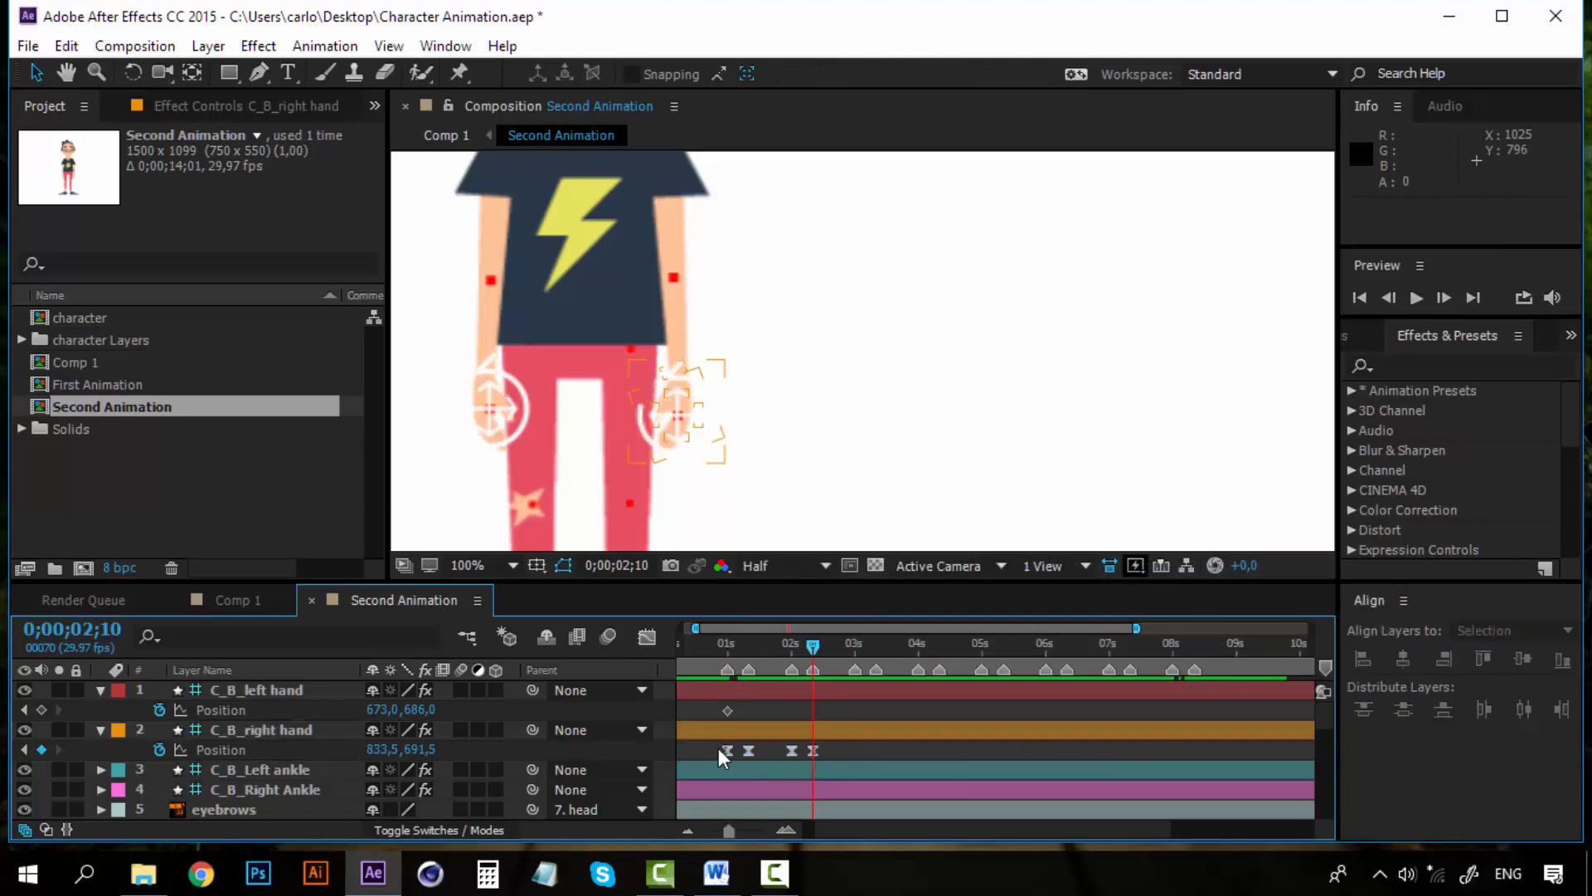
left_click_drag(694, 750, 821, 755)
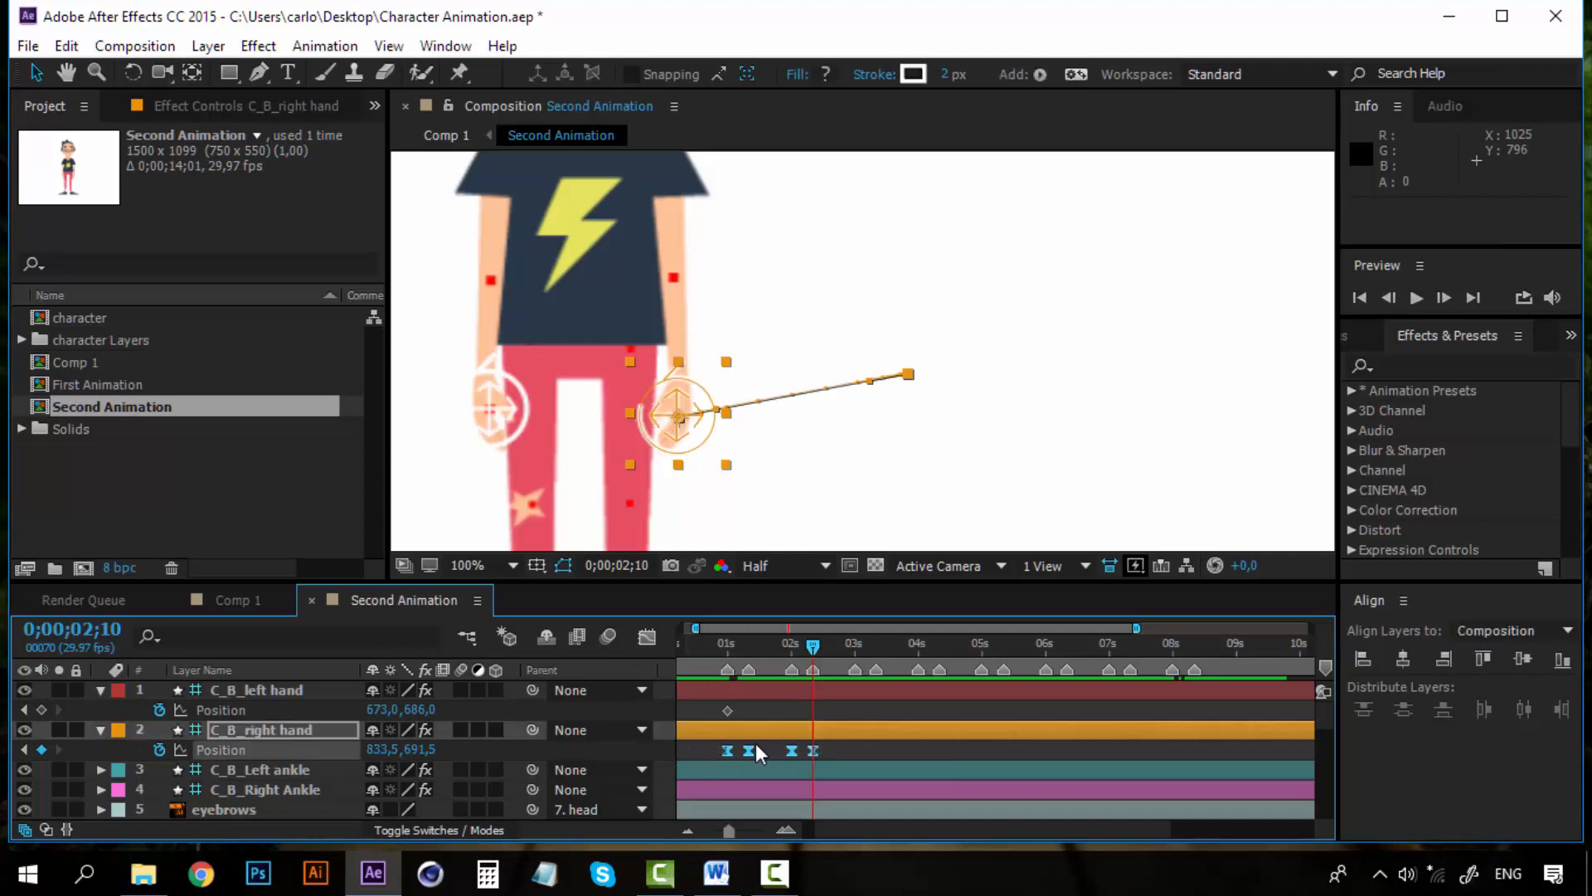
key("ctrl+c")
left_click(855, 649)
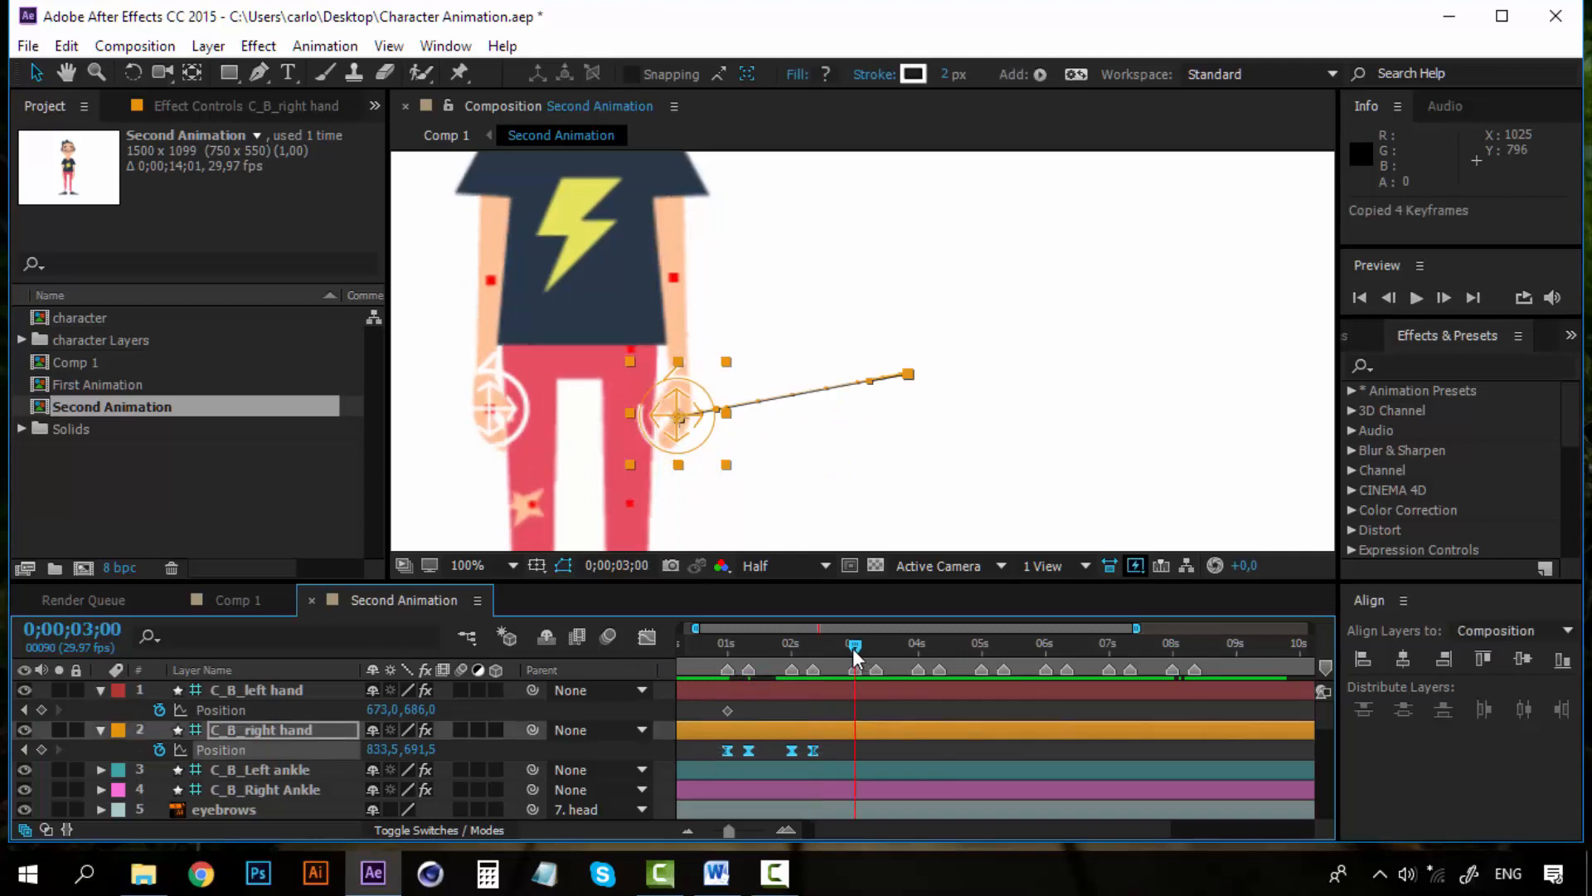
key("ctrl+v")
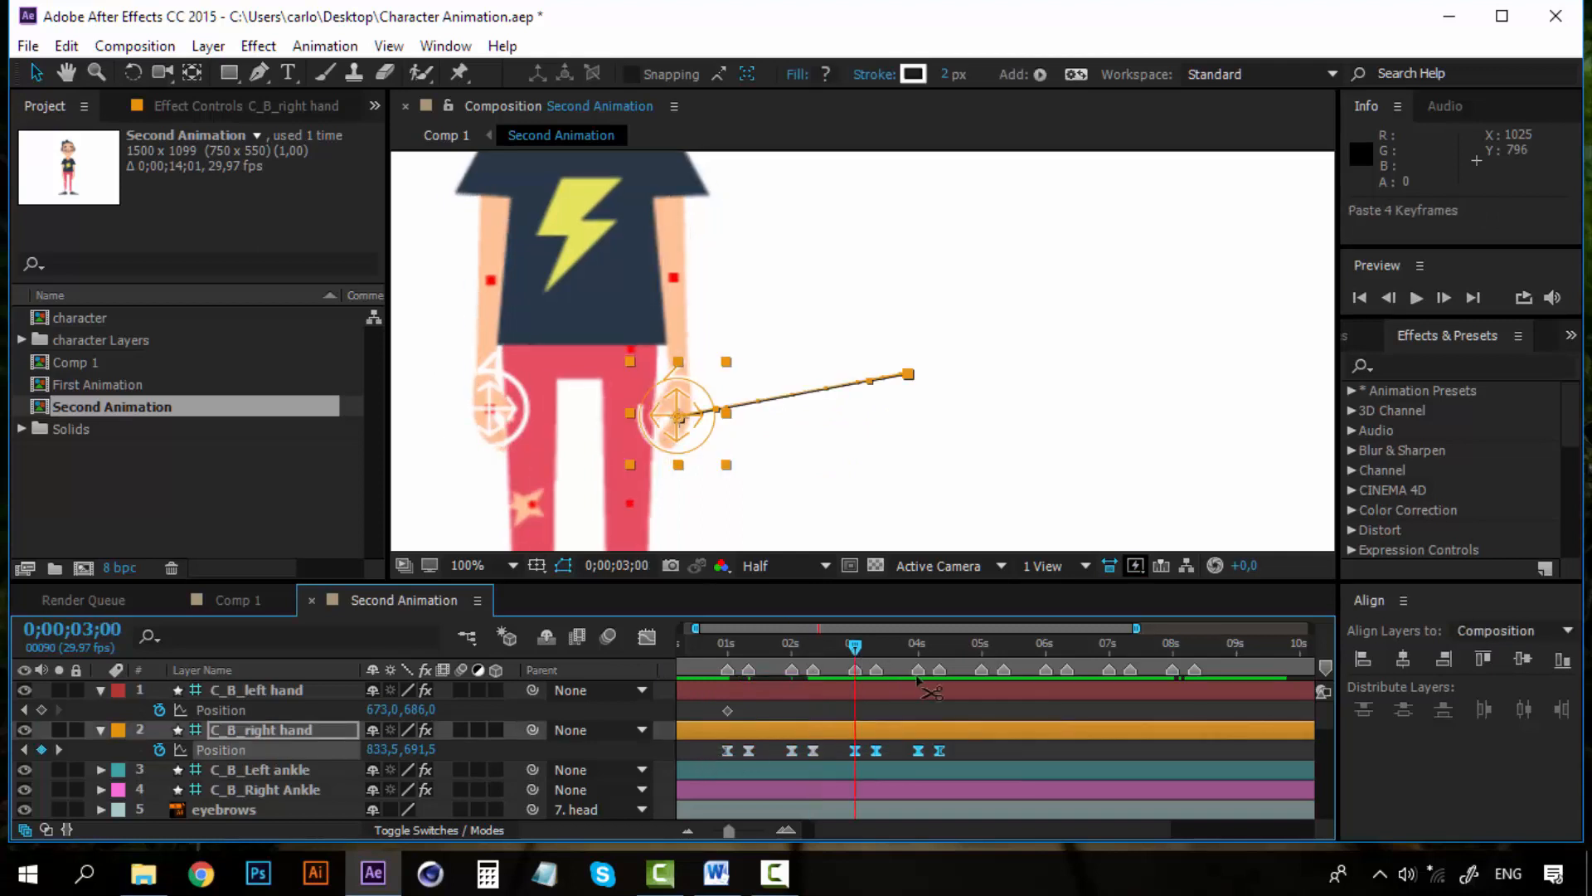
left_click(981, 647)
left_click(987, 646)
key("ctrl+v")
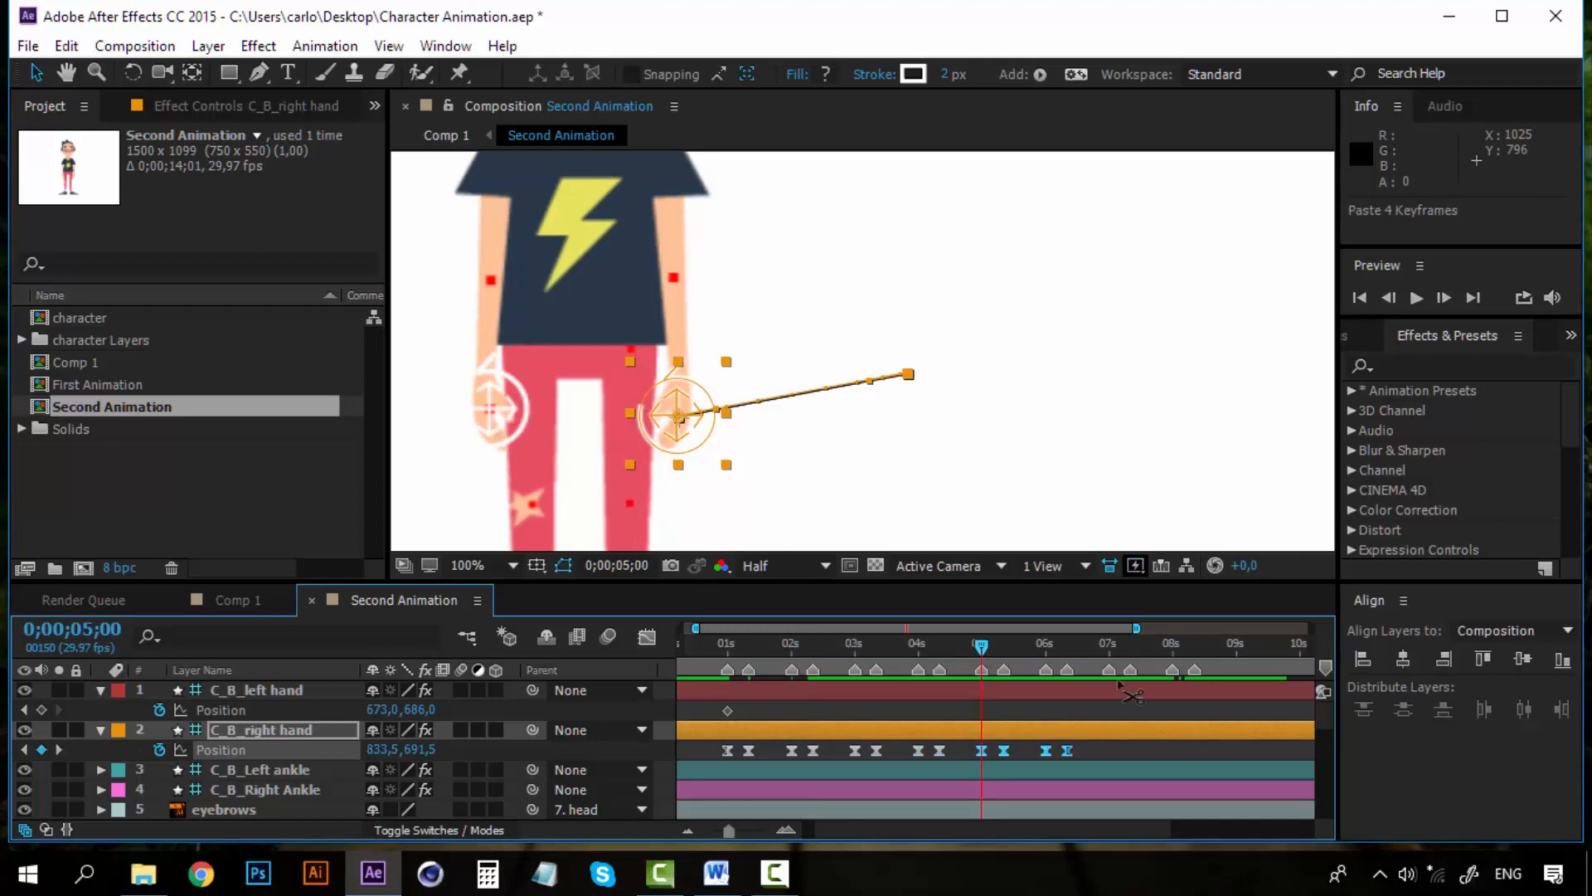
left_click(1110, 647)
key("ctrl+v")
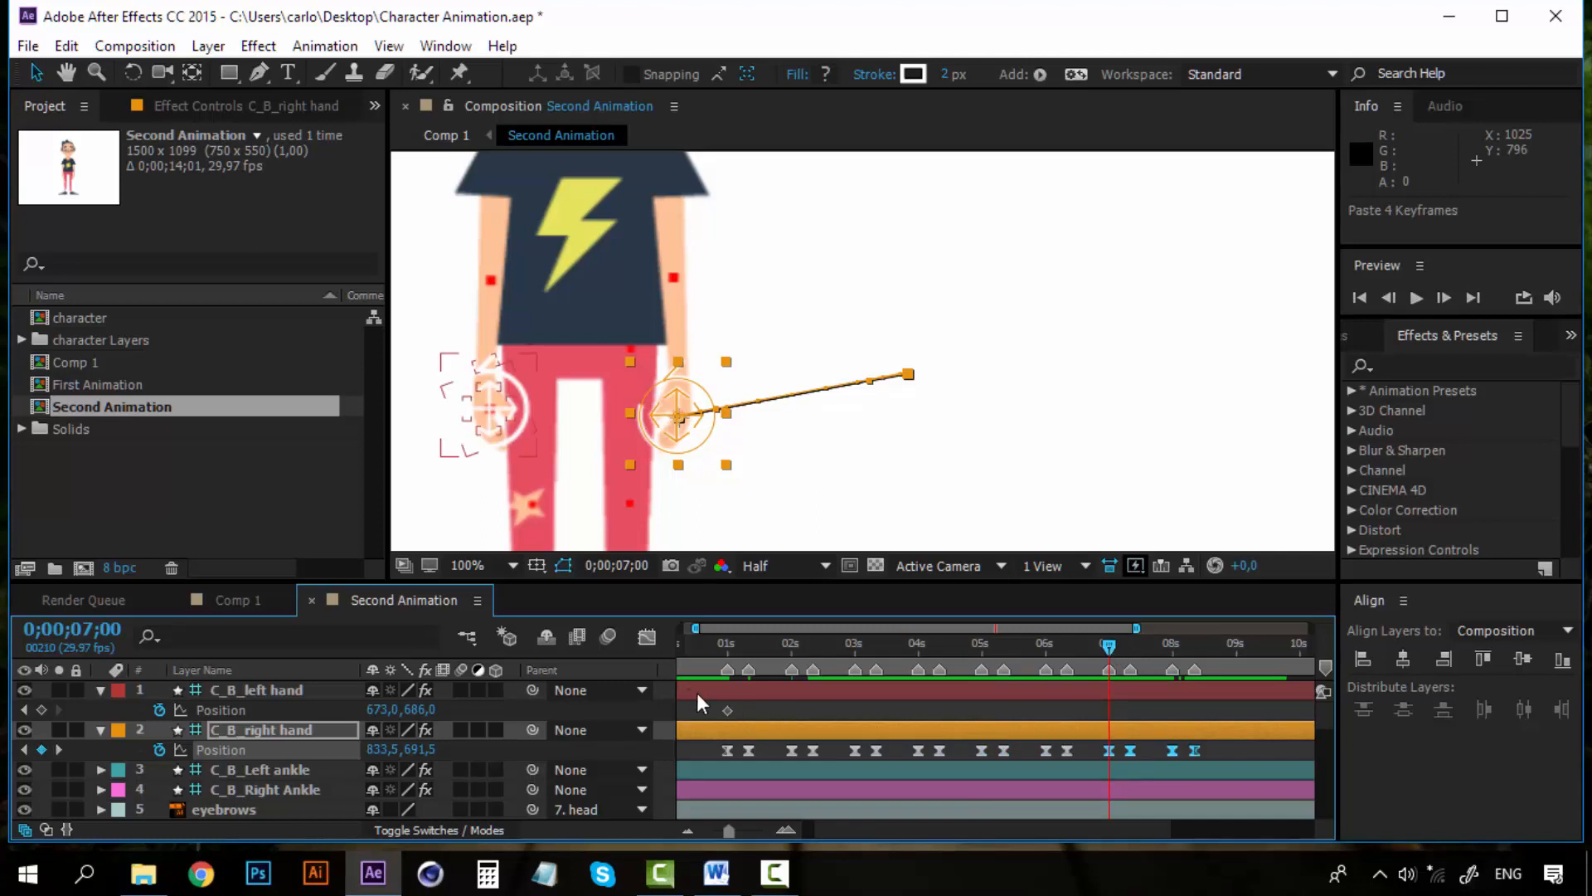
At 0;00;01;10, move the left hand controller outward and up so the left arm stretches out sideways
key("h")
left_click_drag(585, 388, 855, 405)
key("v")
left_click(729, 647)
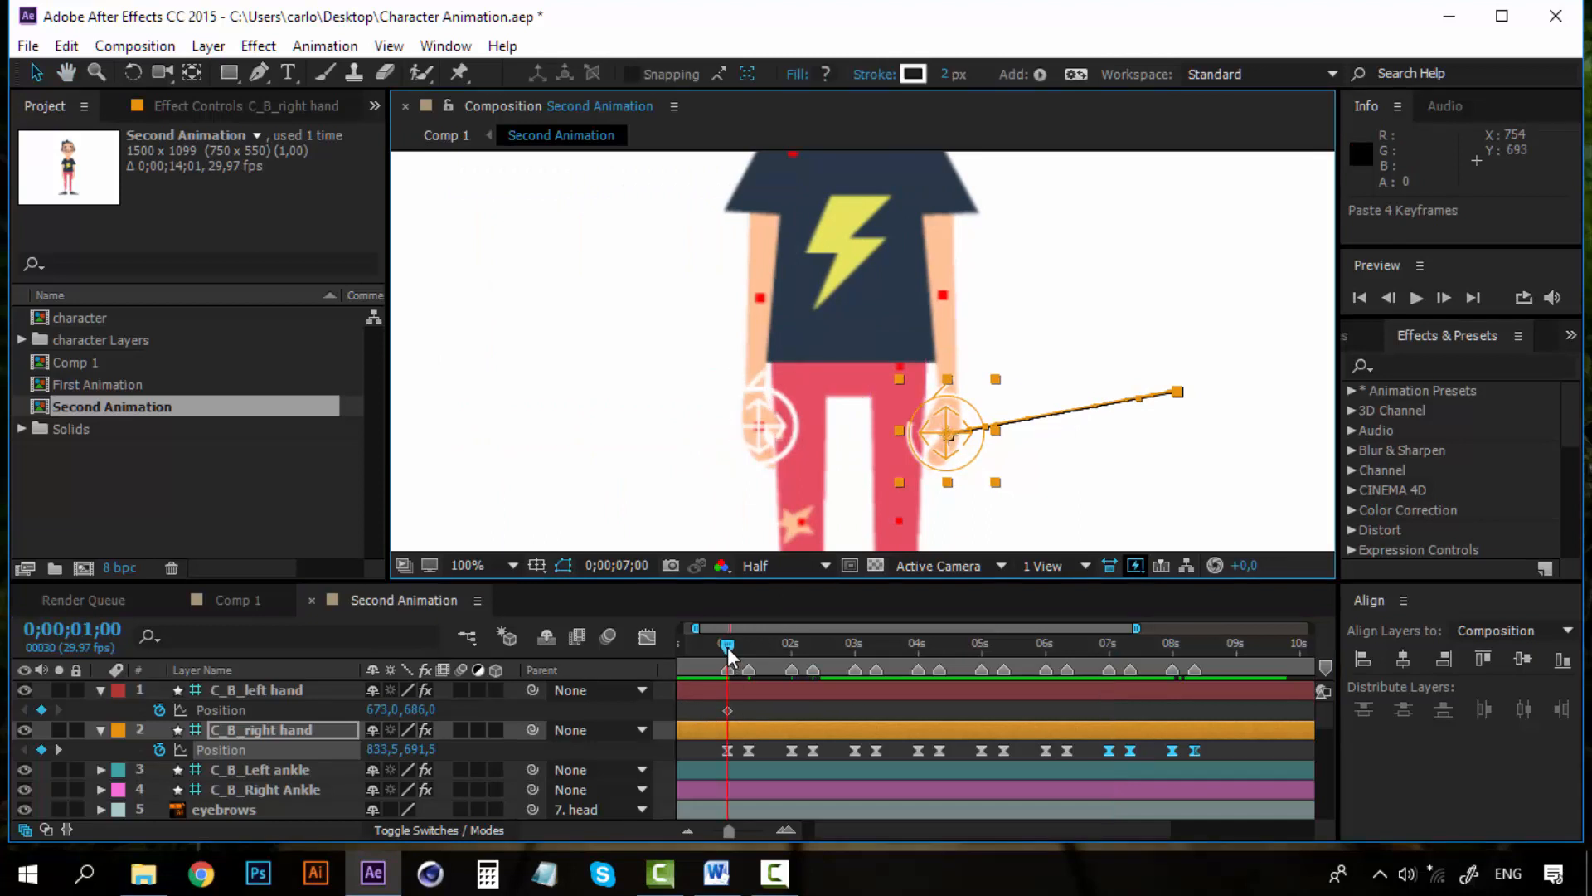
left_click(748, 645)
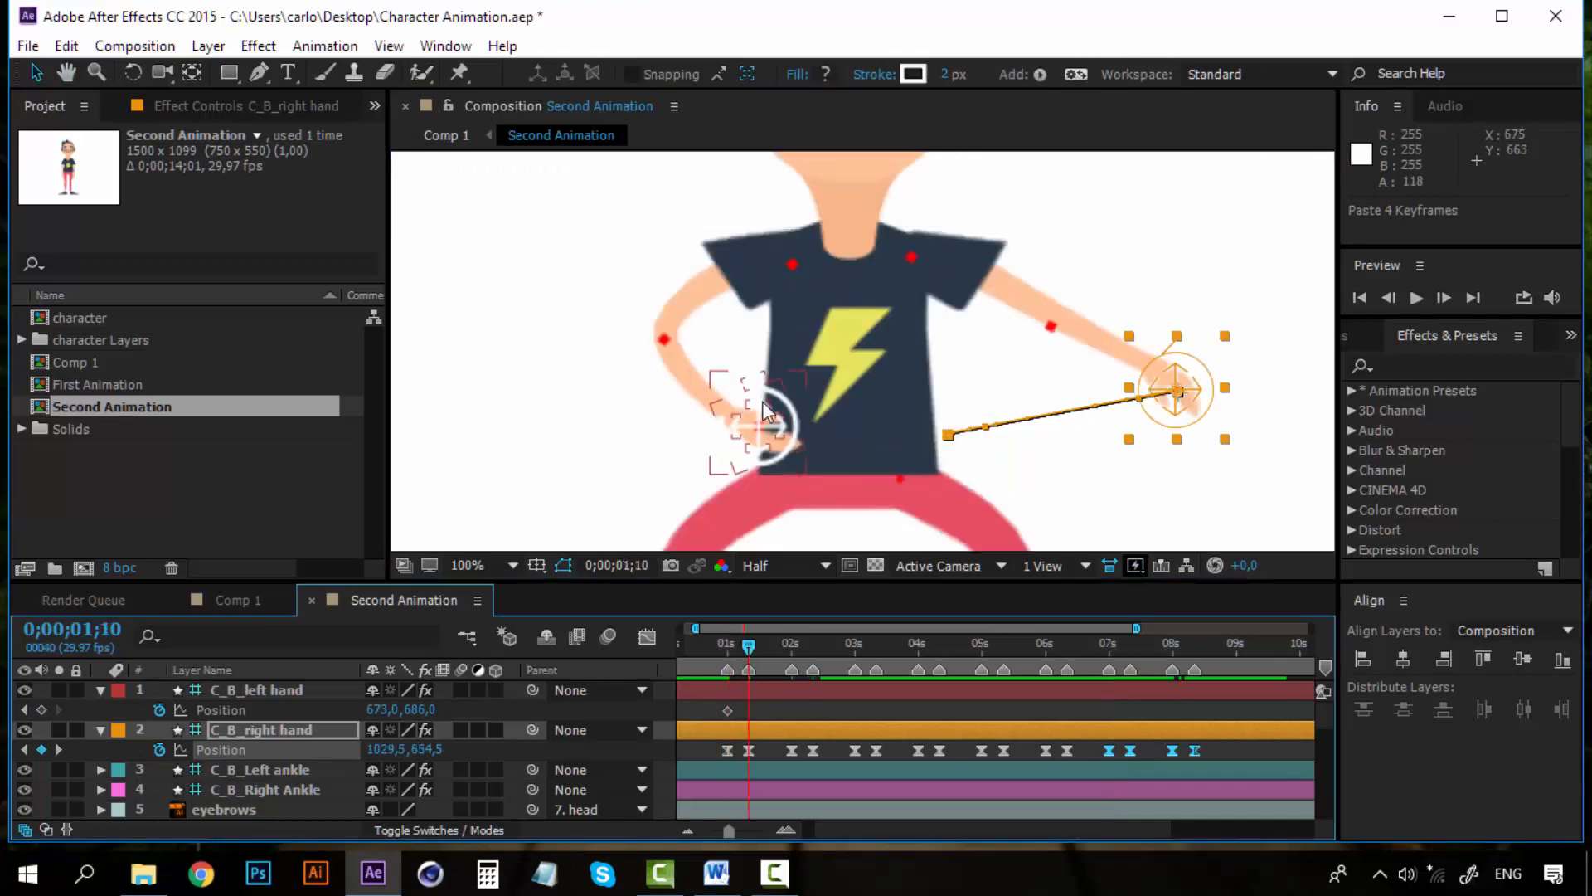
left_click_drag(778, 425, 576, 398)
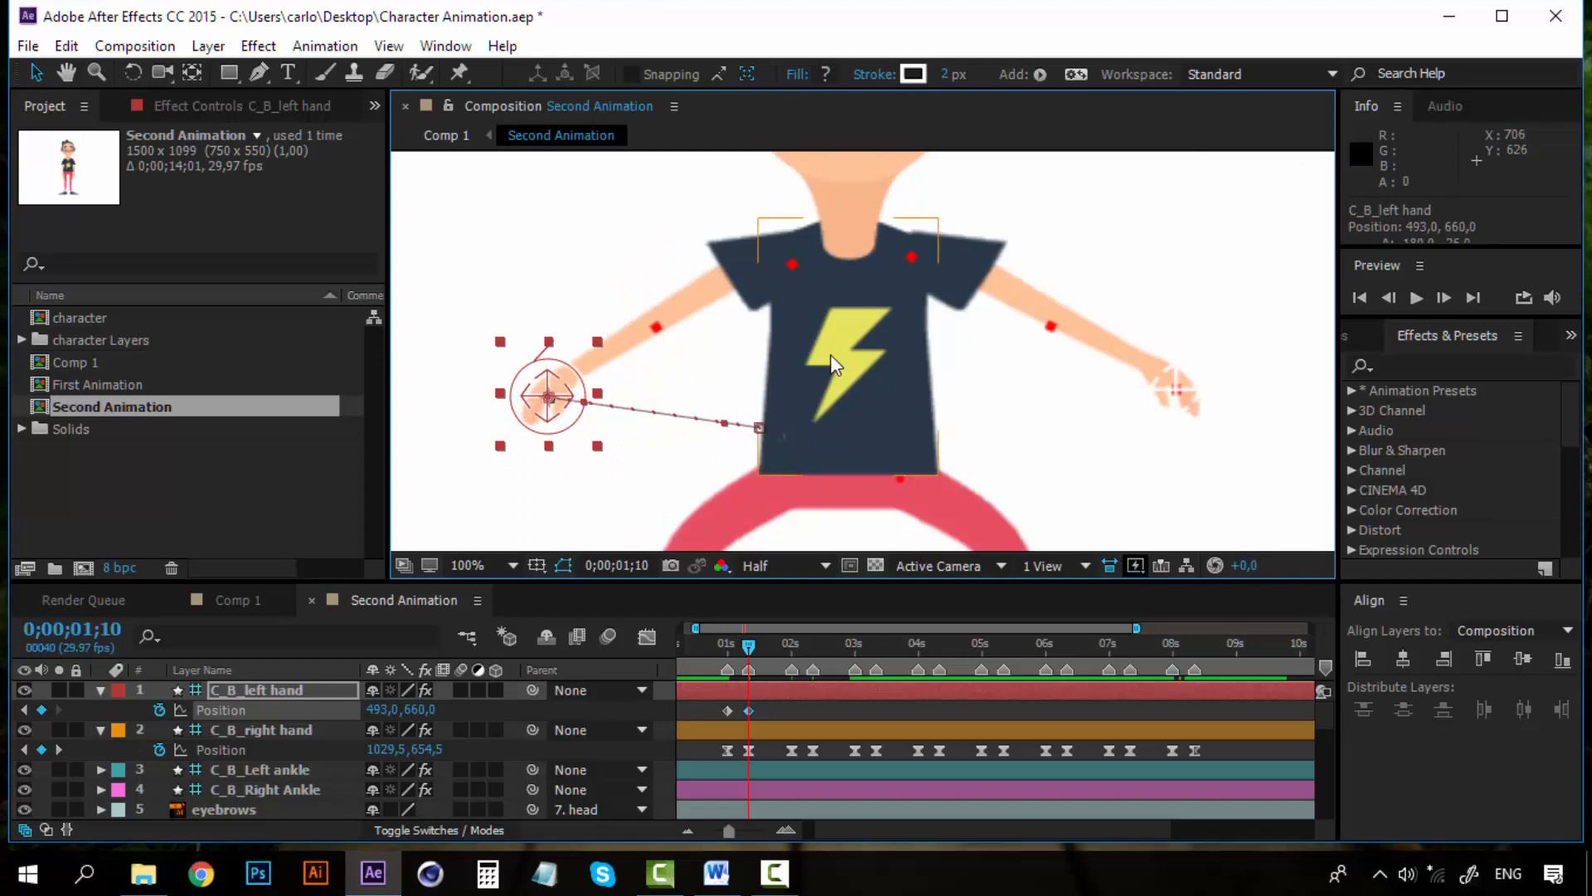
key("comma")
key("period")
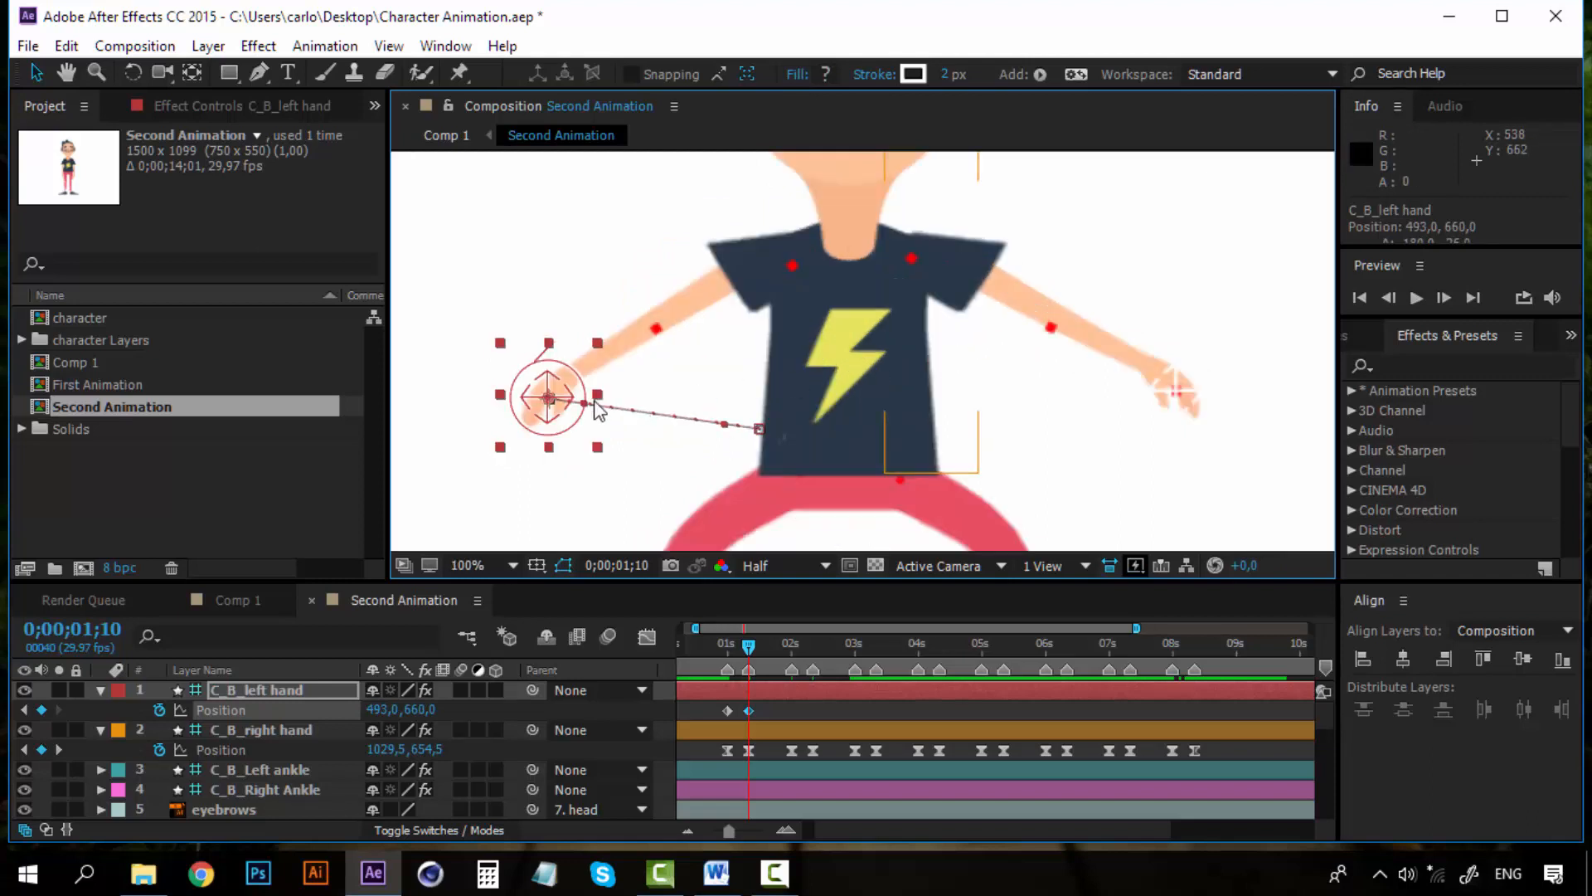
left_click_drag(552, 386, 553, 377)
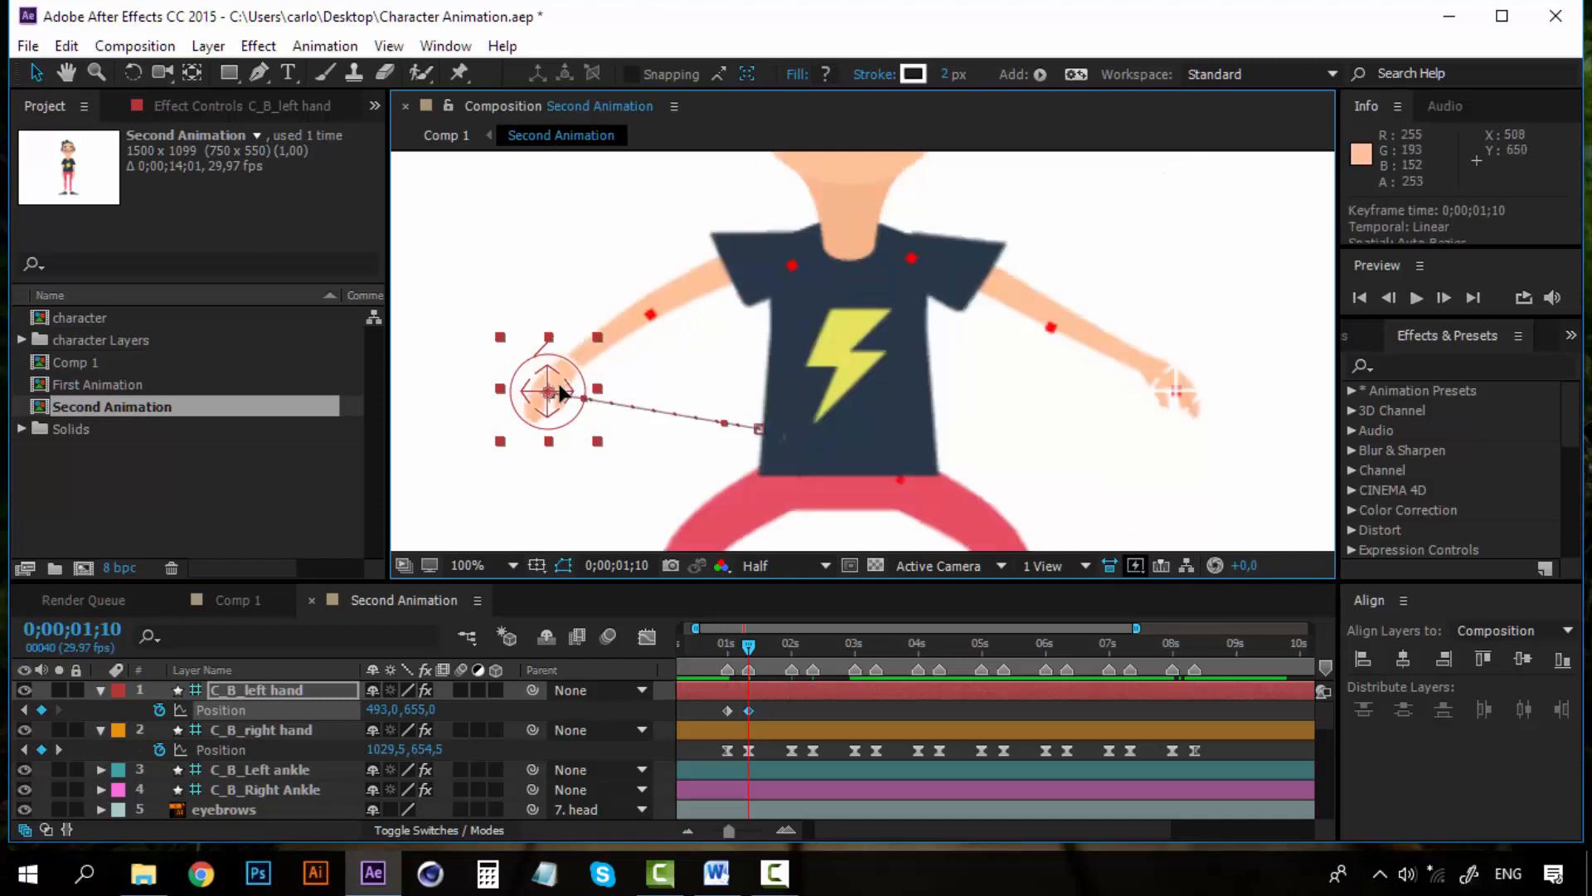
left_click_drag(567, 393, 557, 393)
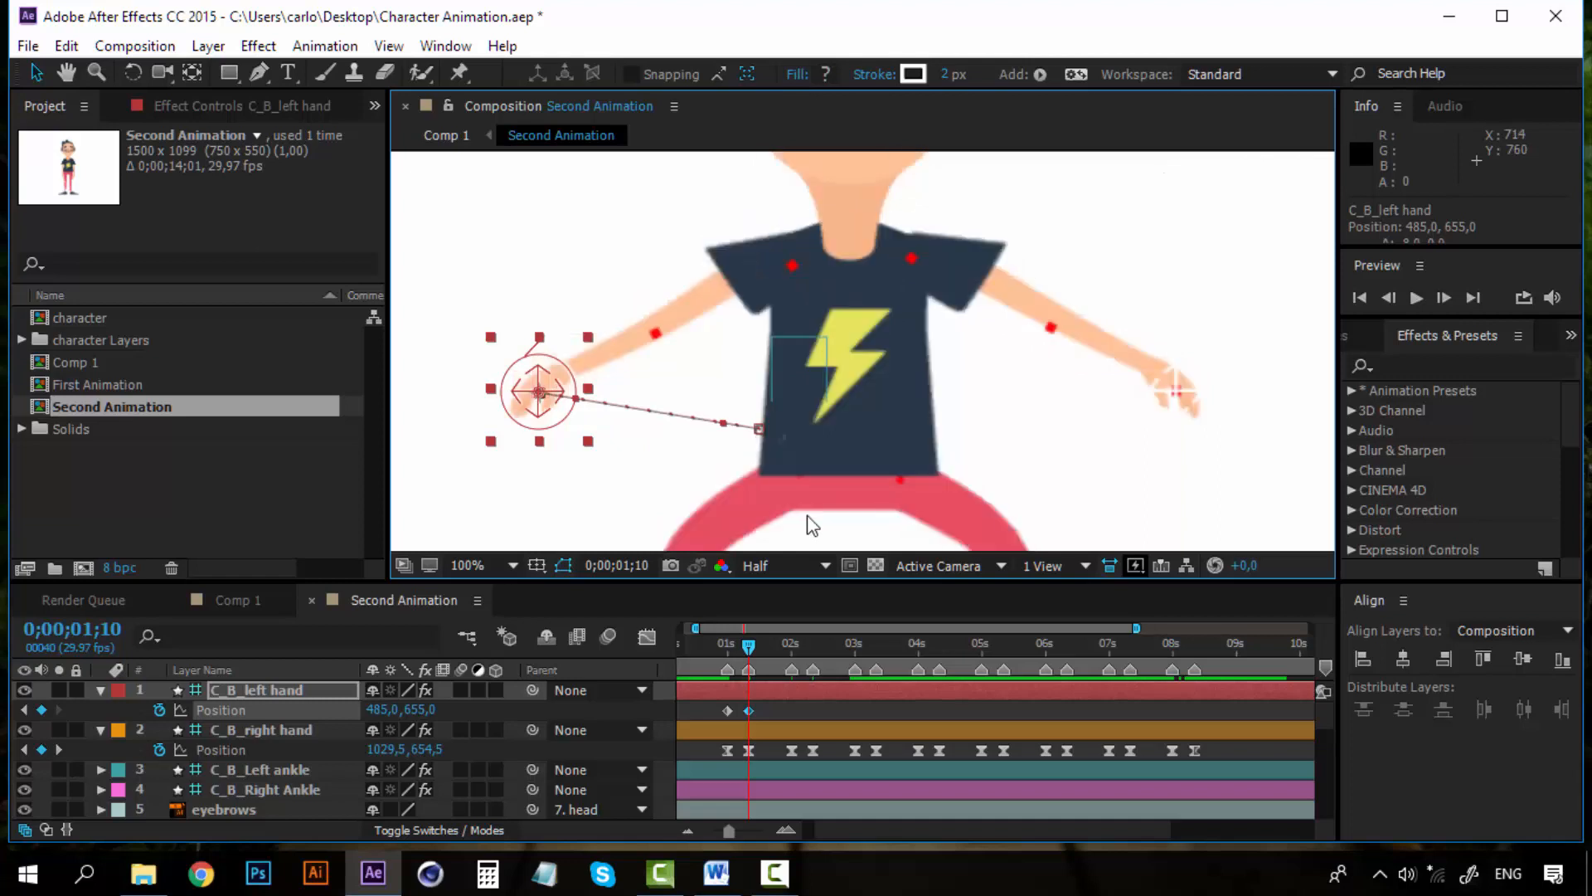
Preview and scrub the left arm movement between 0;00;01;00 and 0;00;01;10
left_click(728, 644)
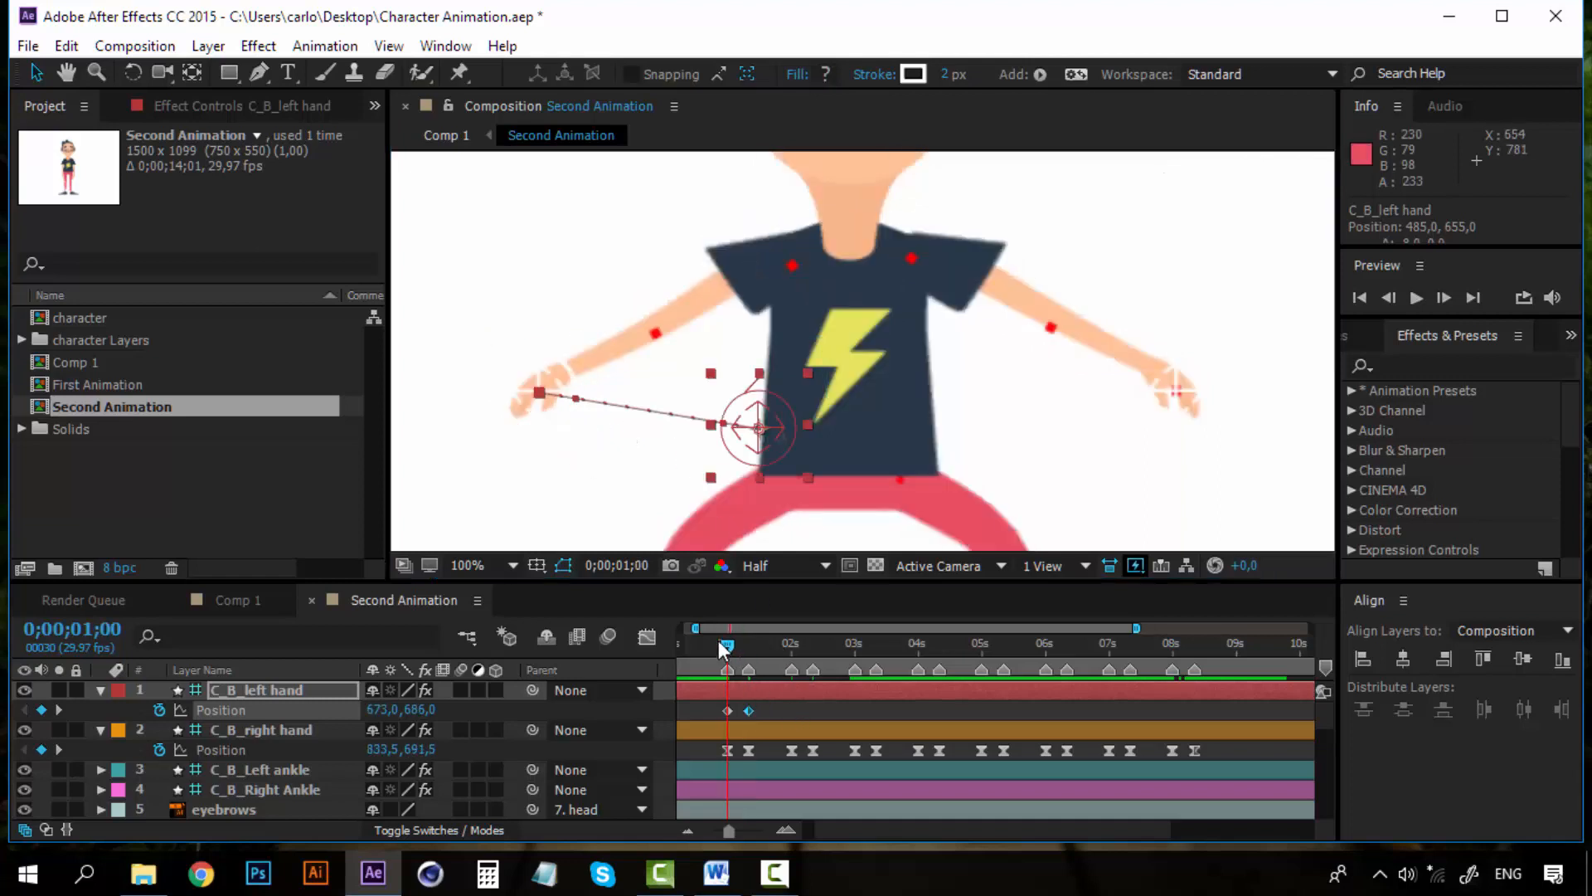
key("space")
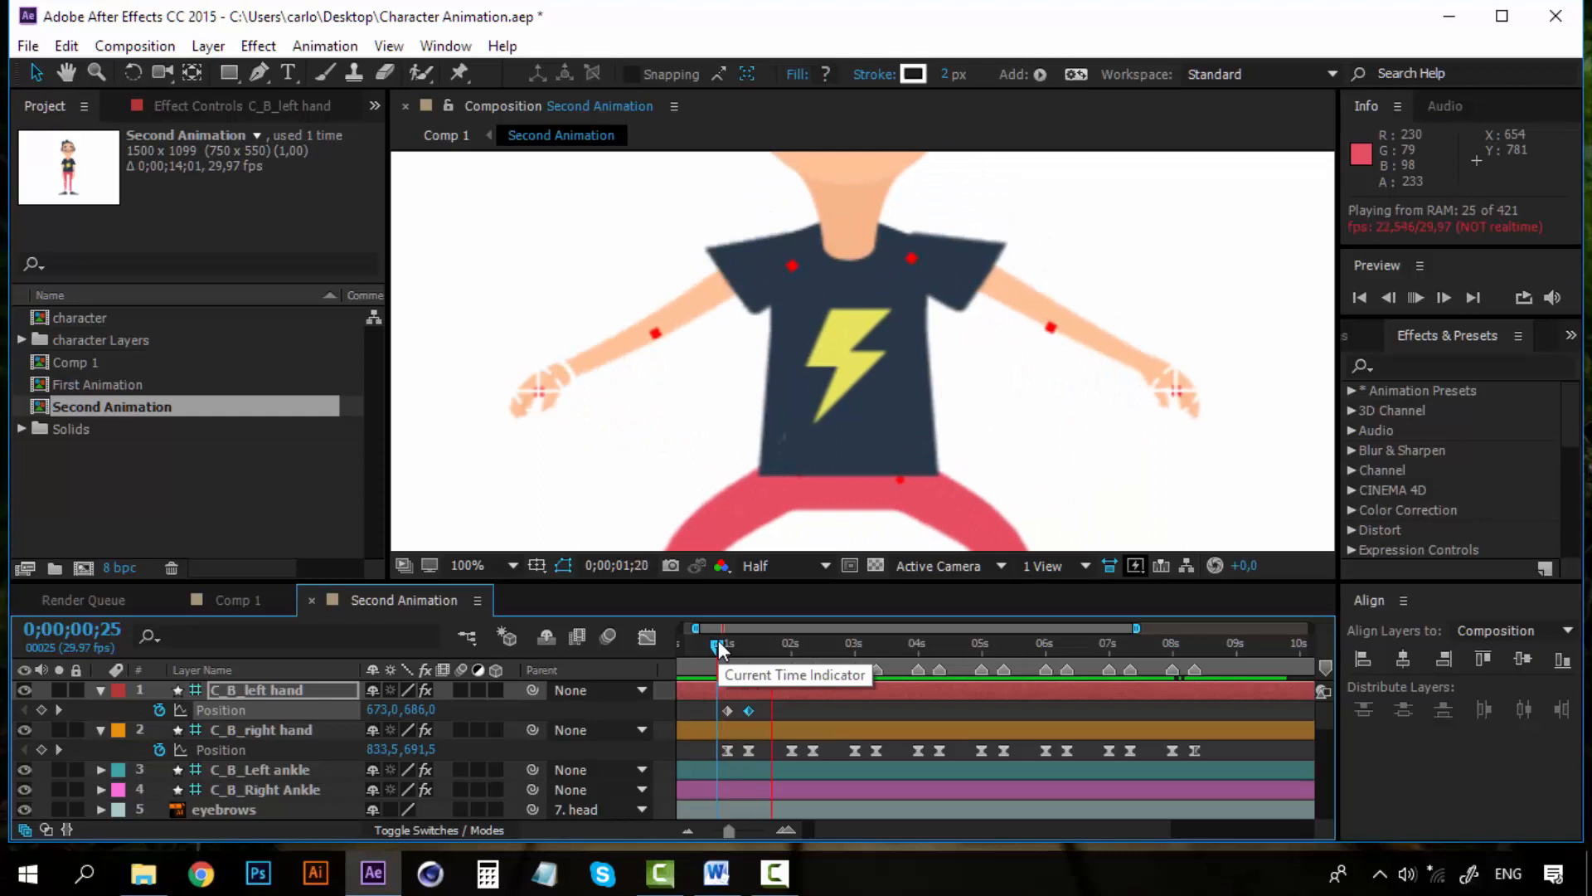
left_click_drag(720, 645, 748, 645)
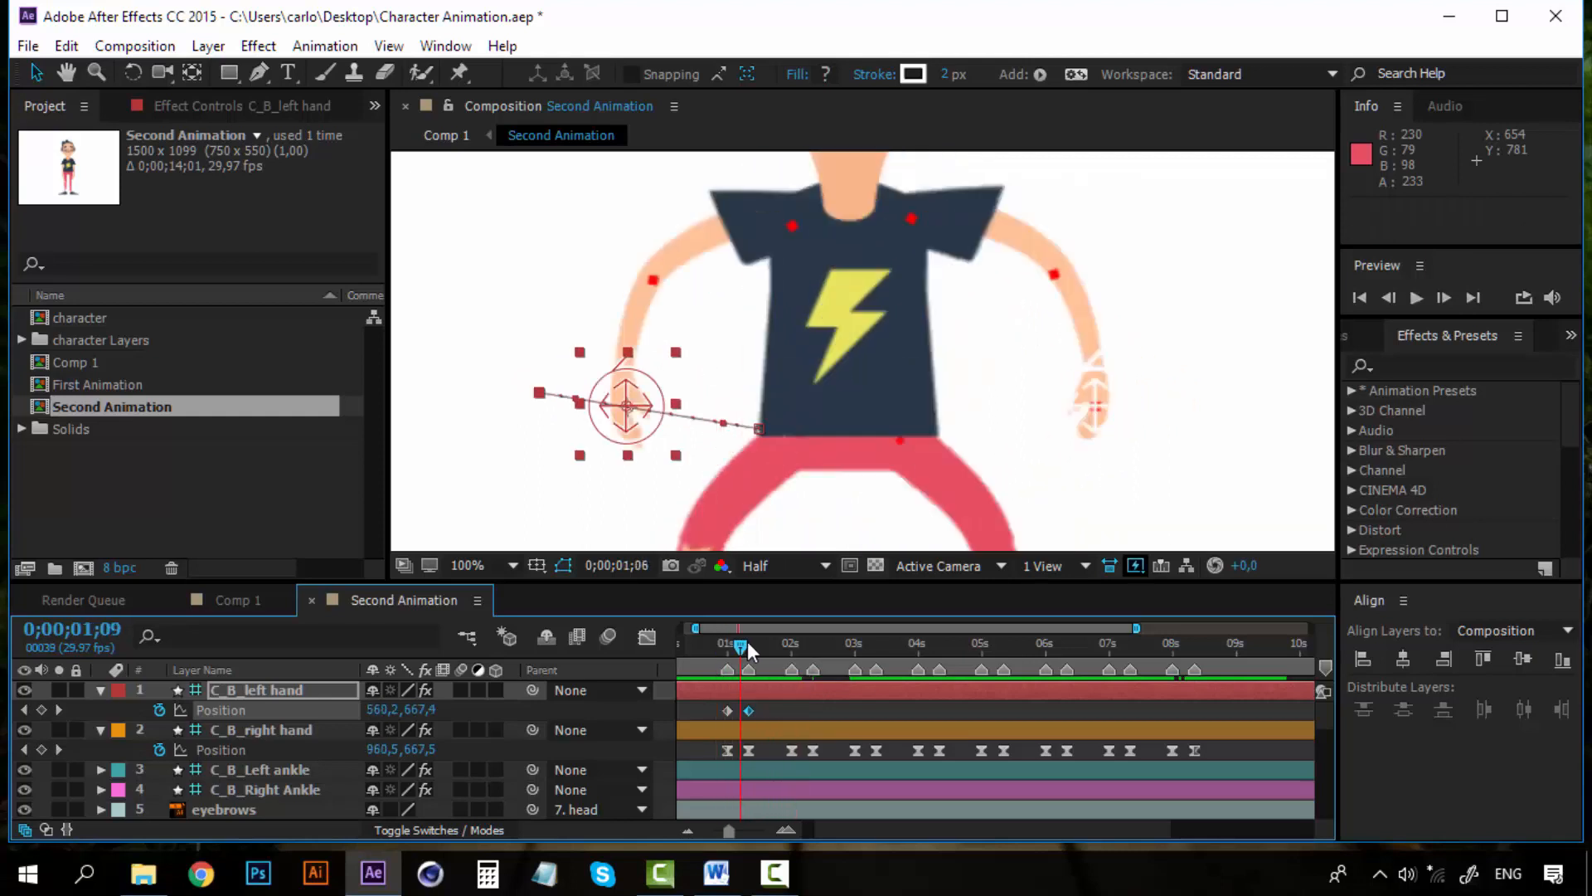
Add a left hand Position keyframe at 0;00;02;00, then copy the 0;00;01;00 keyframe and paste it at 0;00;02;10
left_click(792, 646)
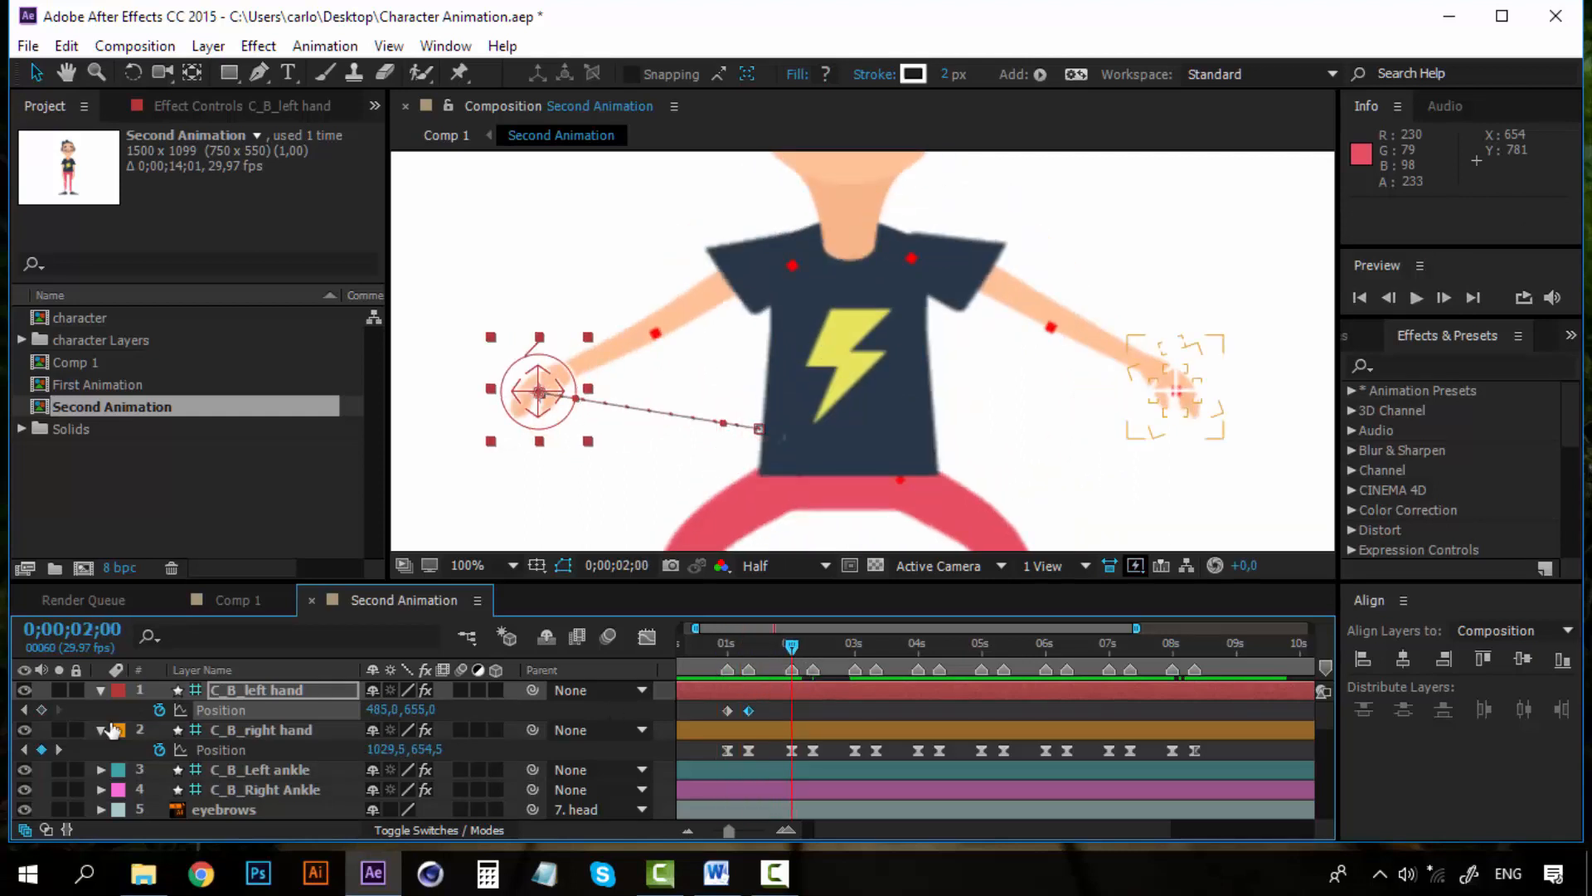
left_click(42, 709)
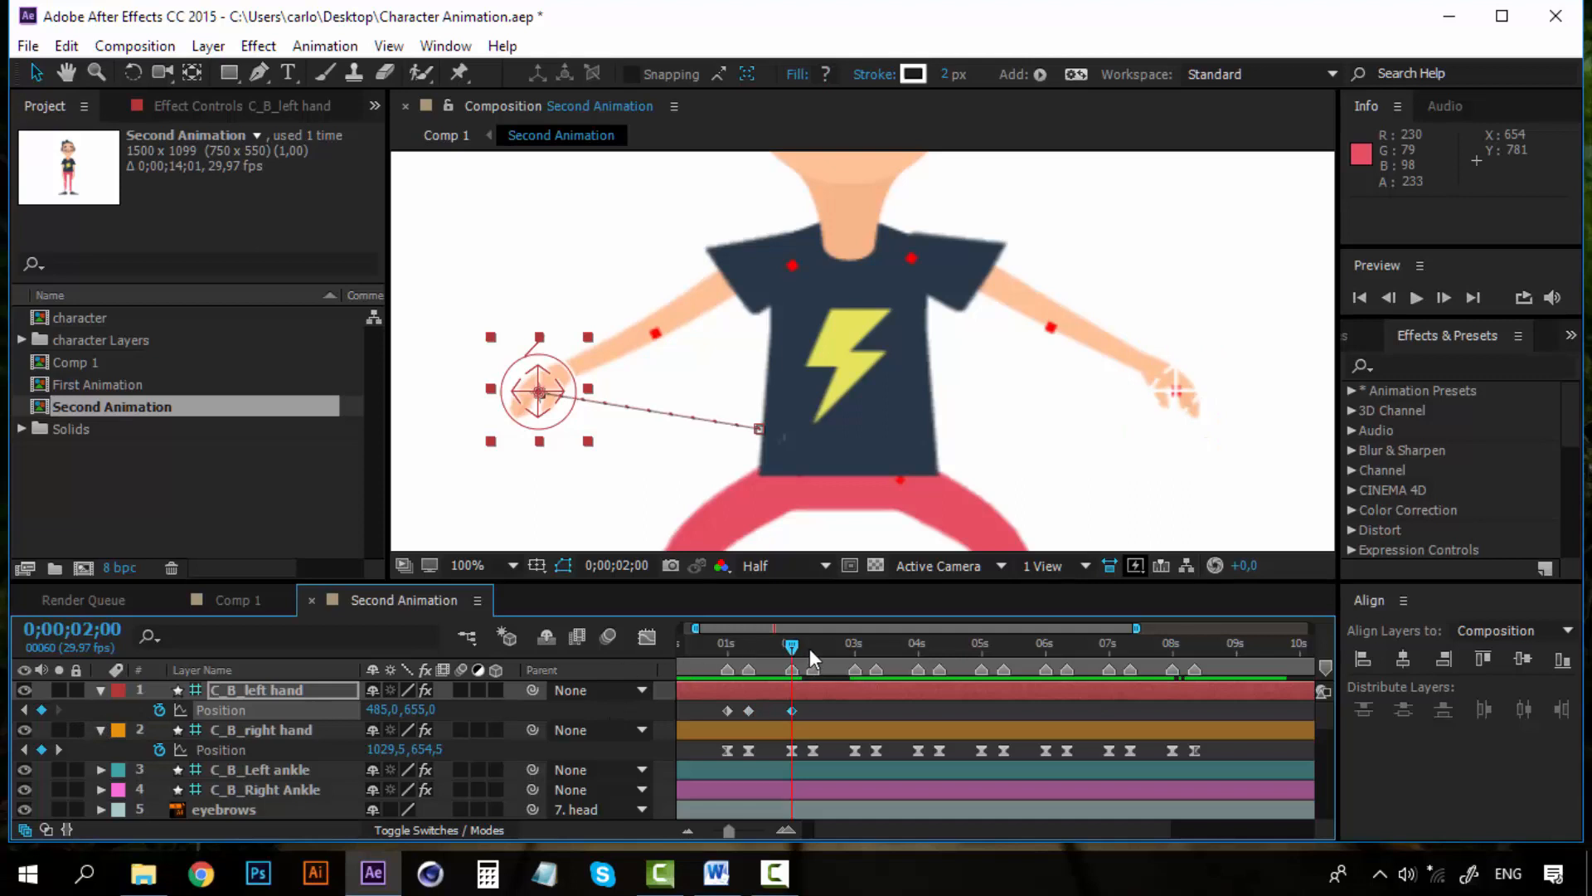
left_click_drag(810, 648, 815, 649)
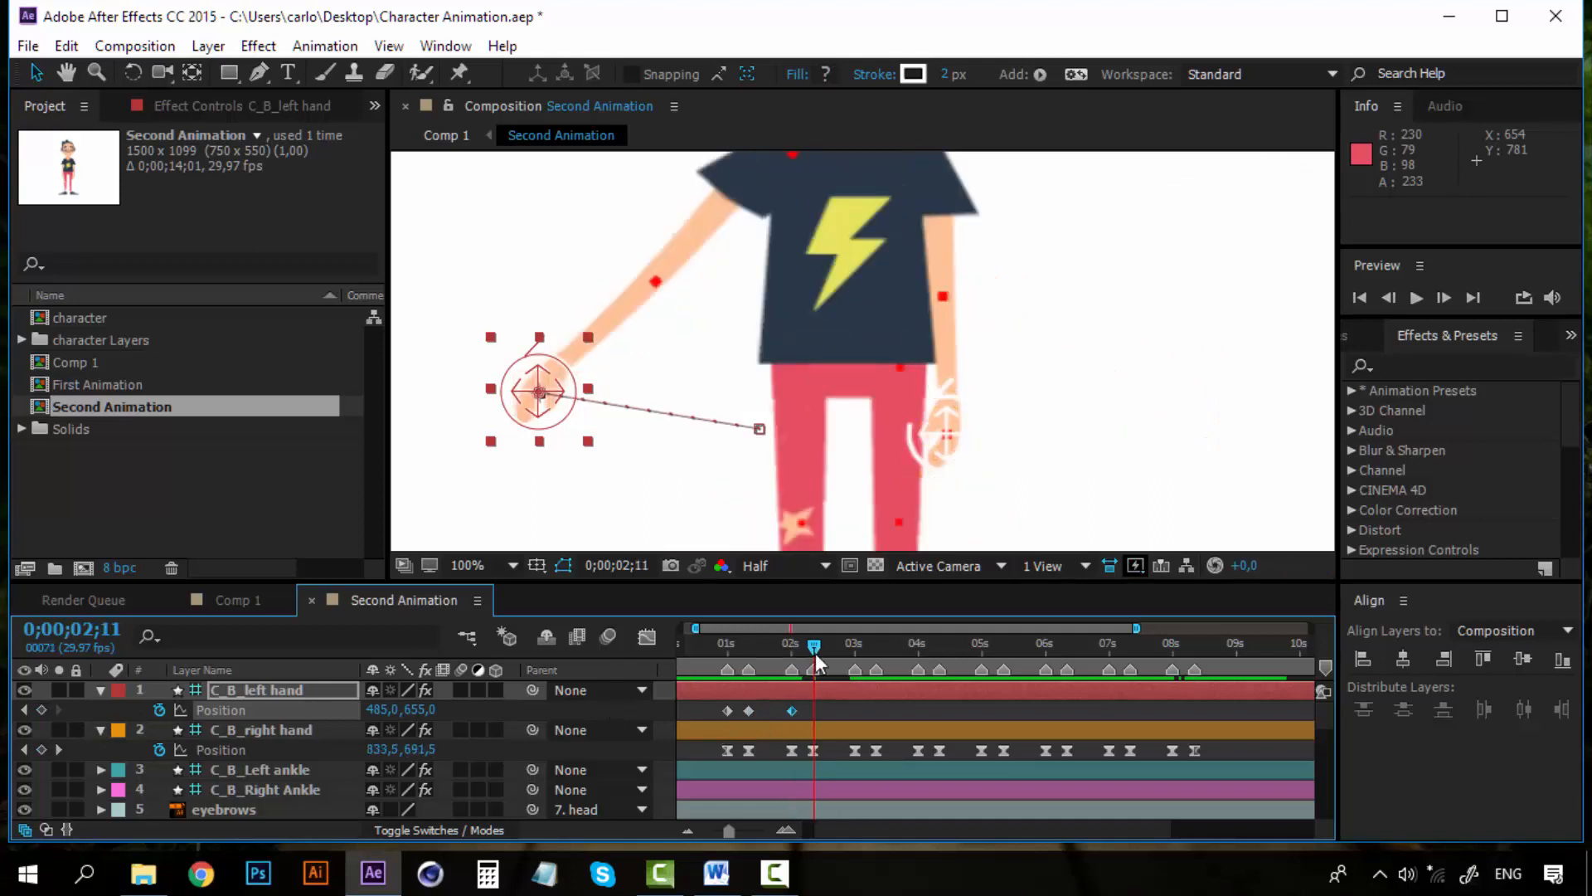
key("Page_Up")
left_click(728, 709)
key("ctrl+c")
key("ctrl+v")
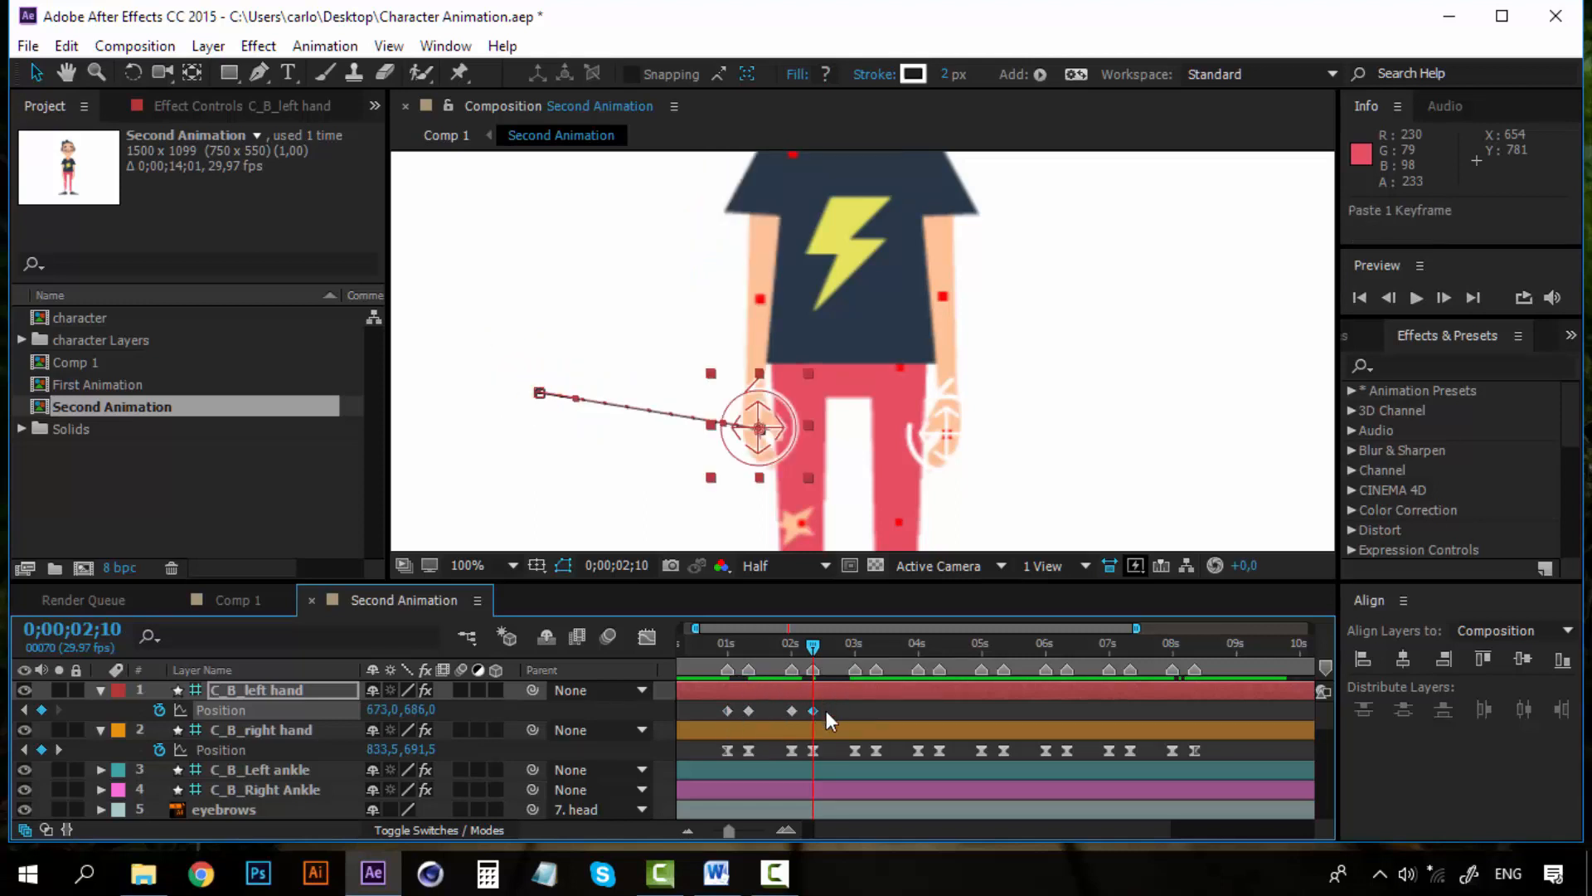
Apply Easy Ease to all four left hand Position keyframes
left_click_drag(828, 705, 690, 719)
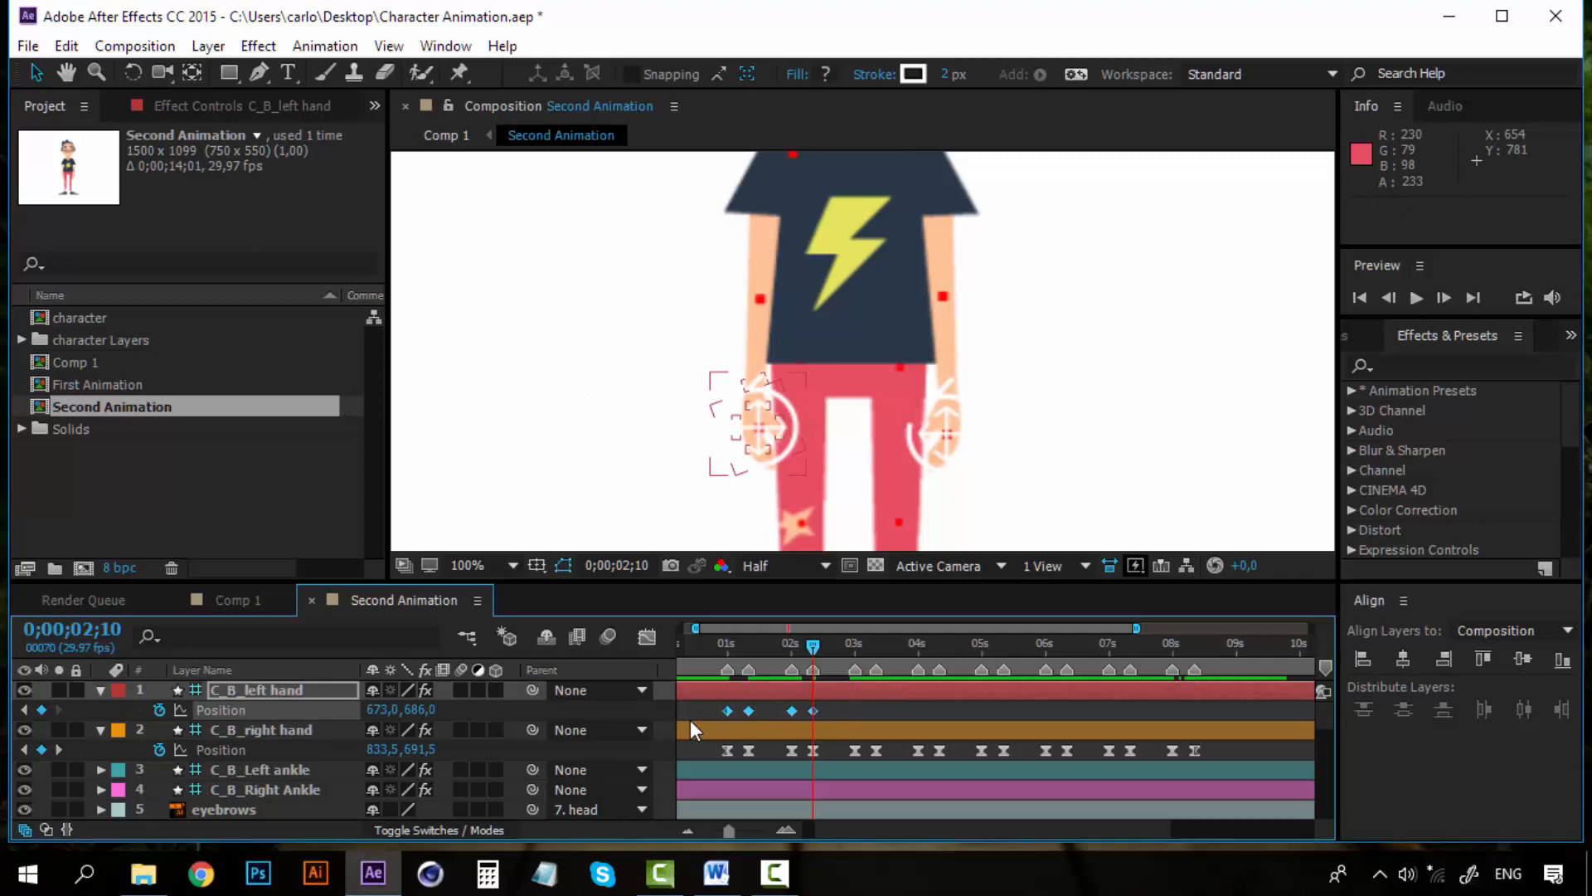
right_click(750, 711)
mouse_move(967, 698)
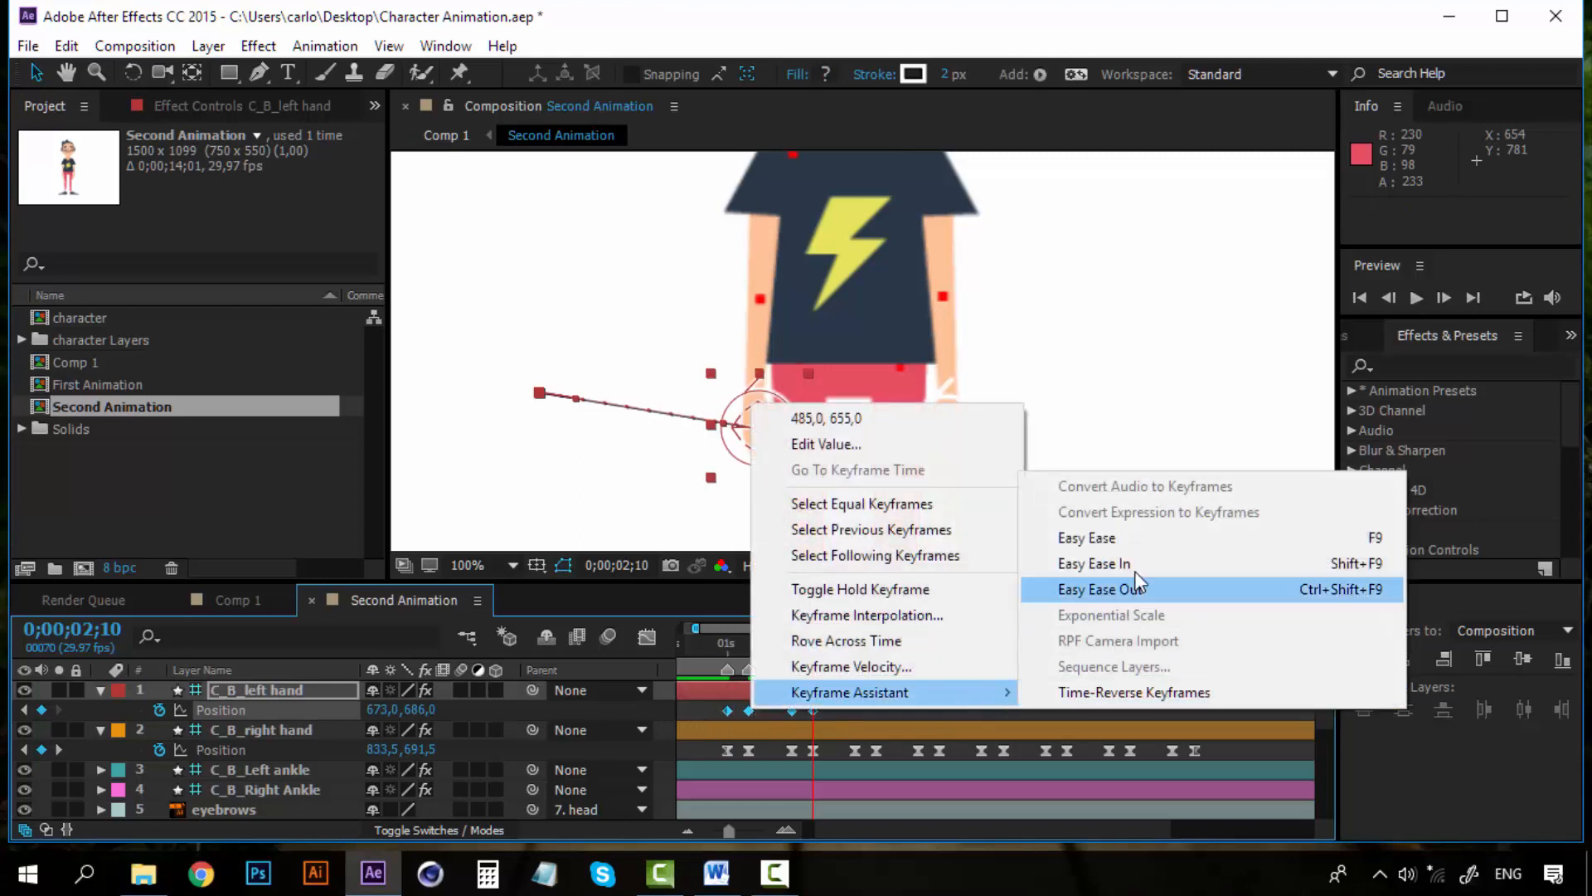
left_click(1154, 549)
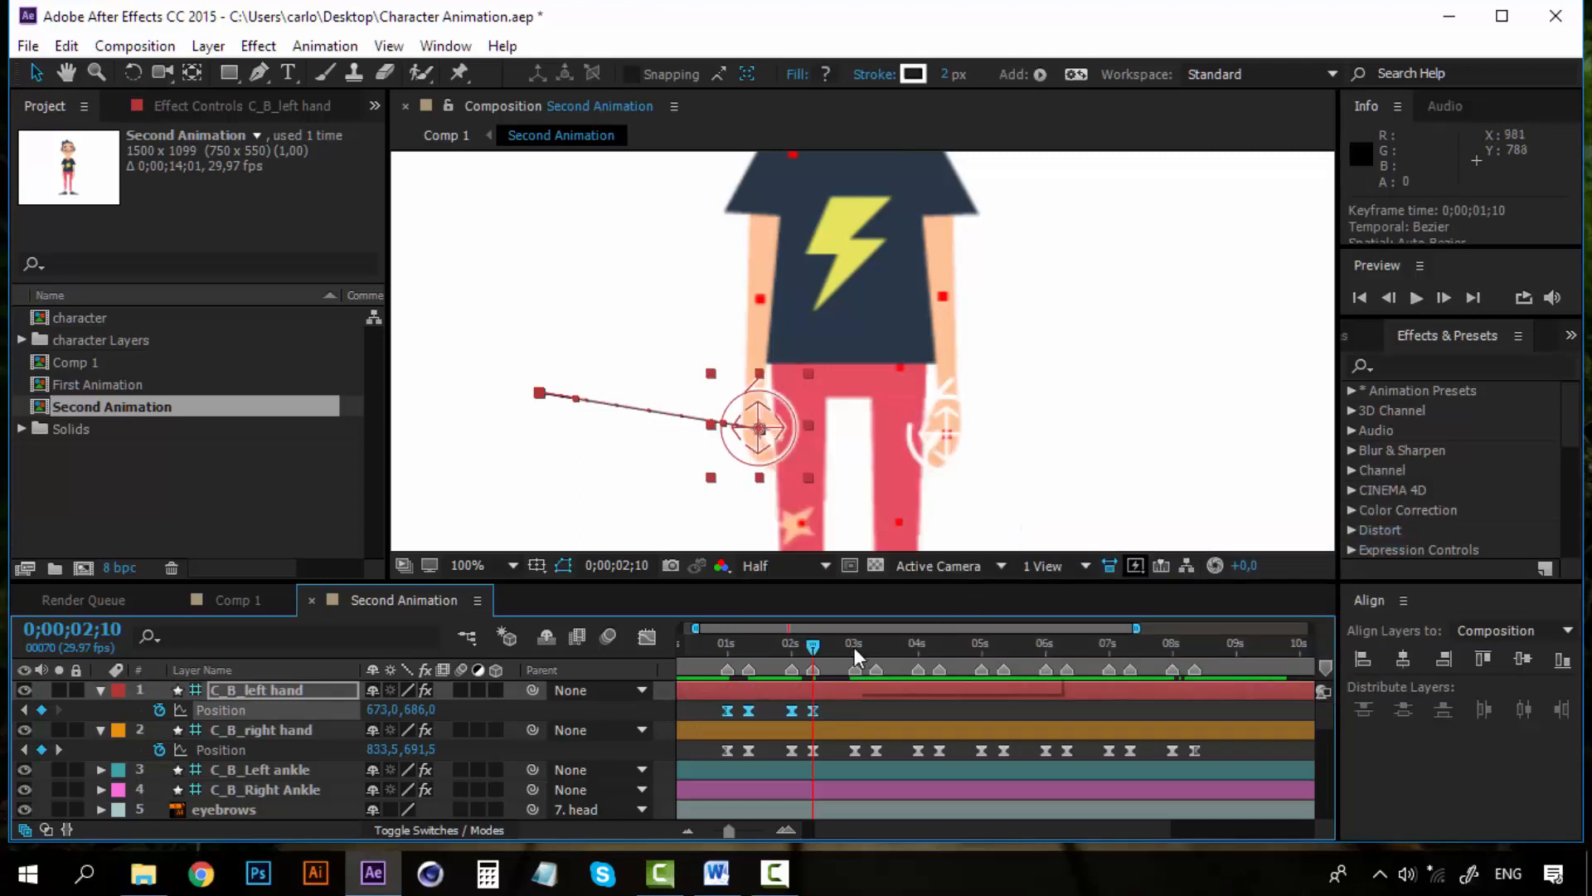
Copy the four left hand Position keyframes and paste them at 0;00;03;00, 0;00;05;00 and 0;00;07;00
key("ctrl+c")
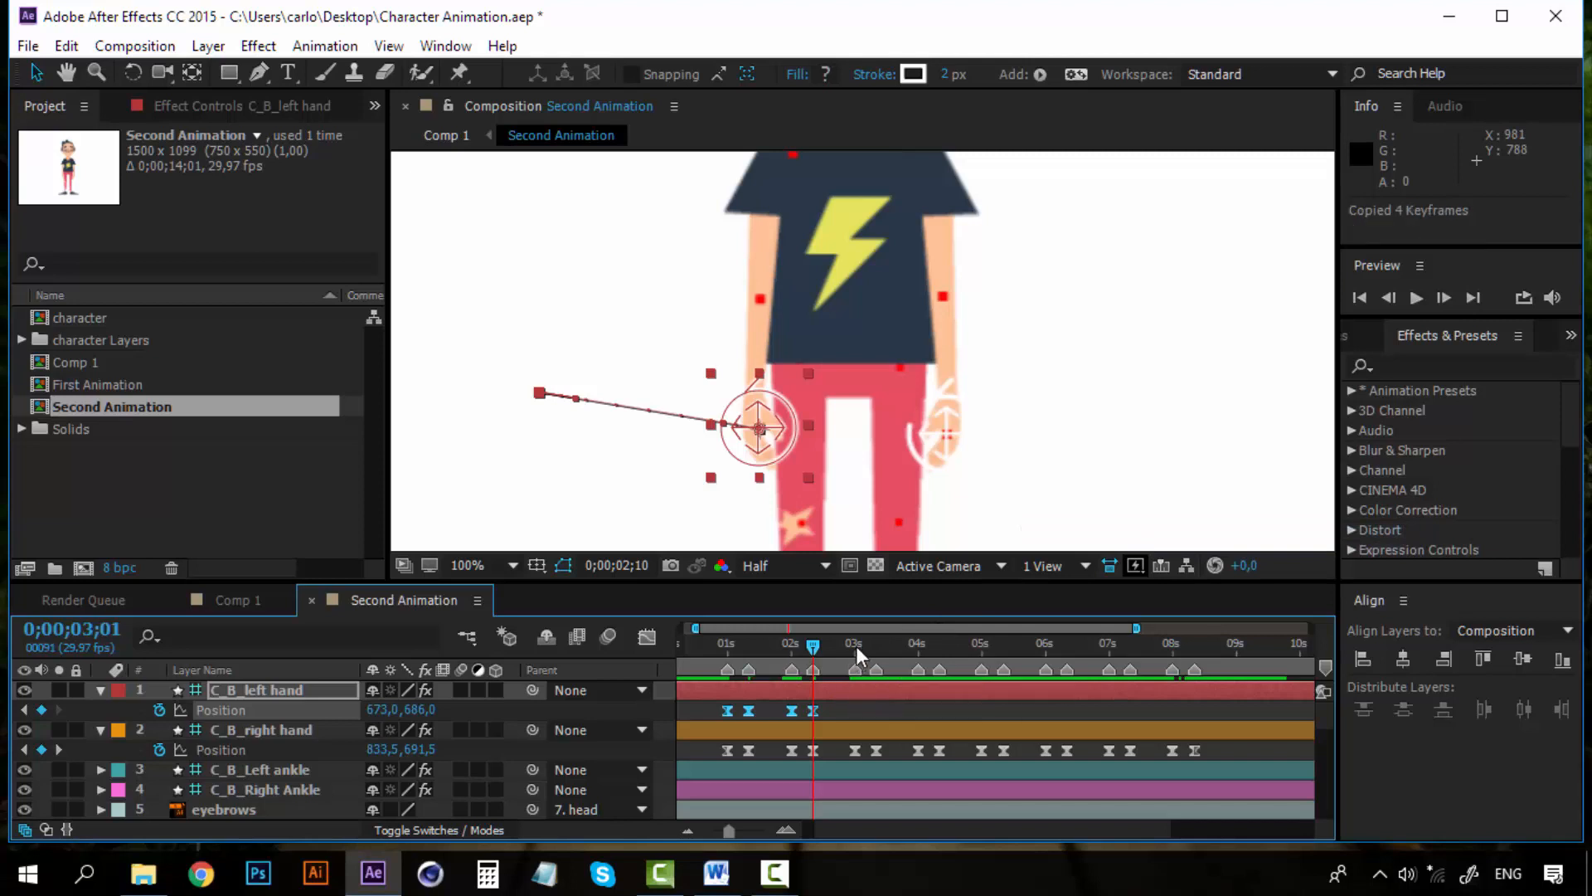
left_click(856, 645)
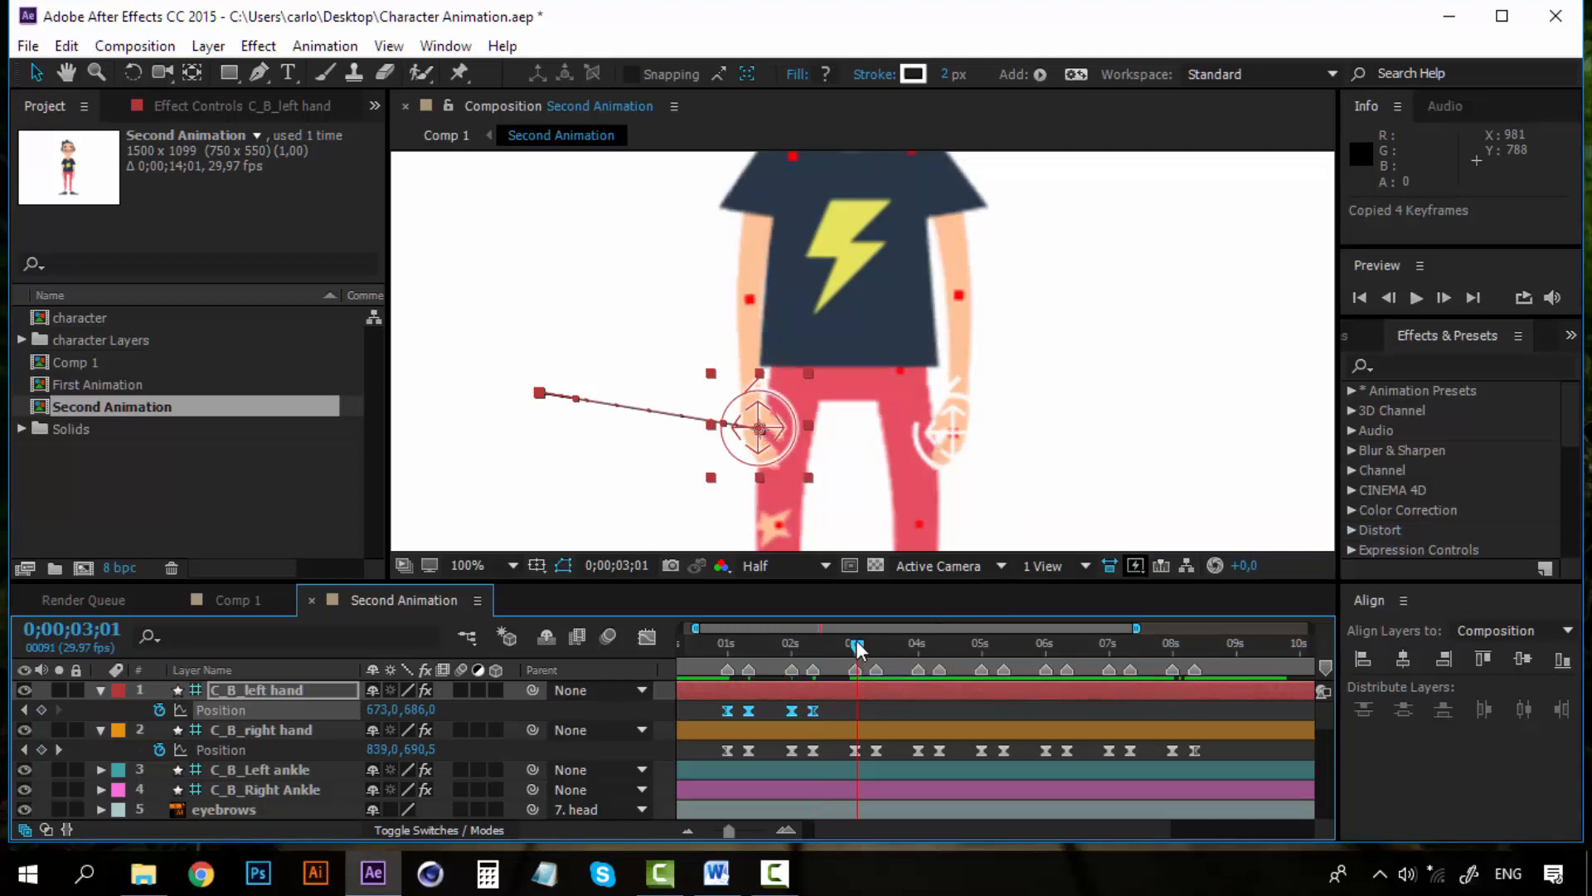
left_click_drag(861, 644, 859, 643)
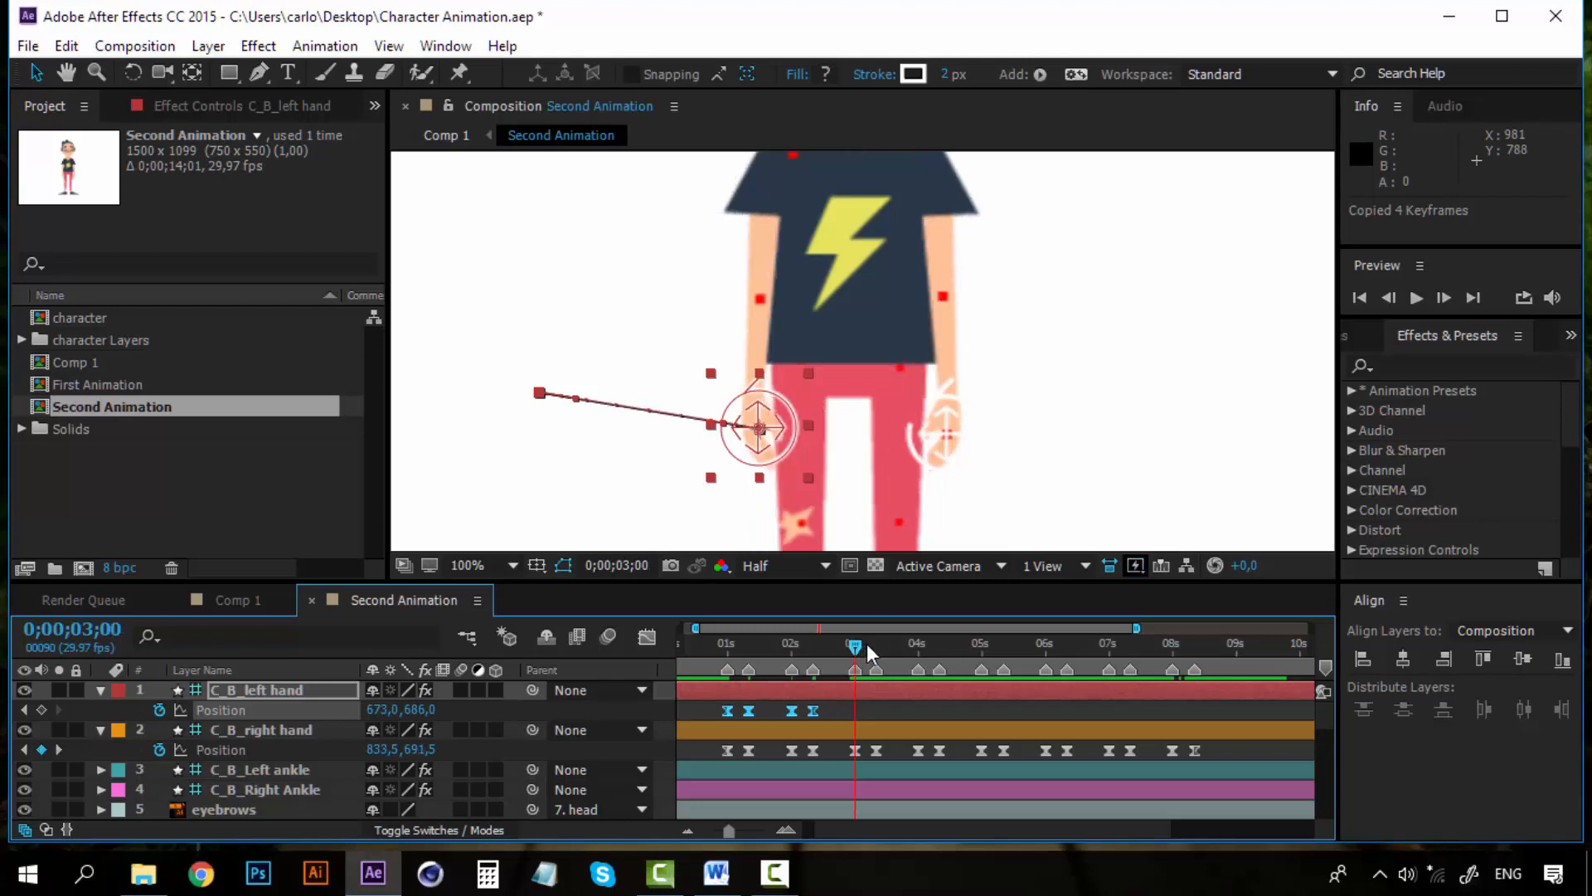
key("ctrl+v")
left_click(983, 648)
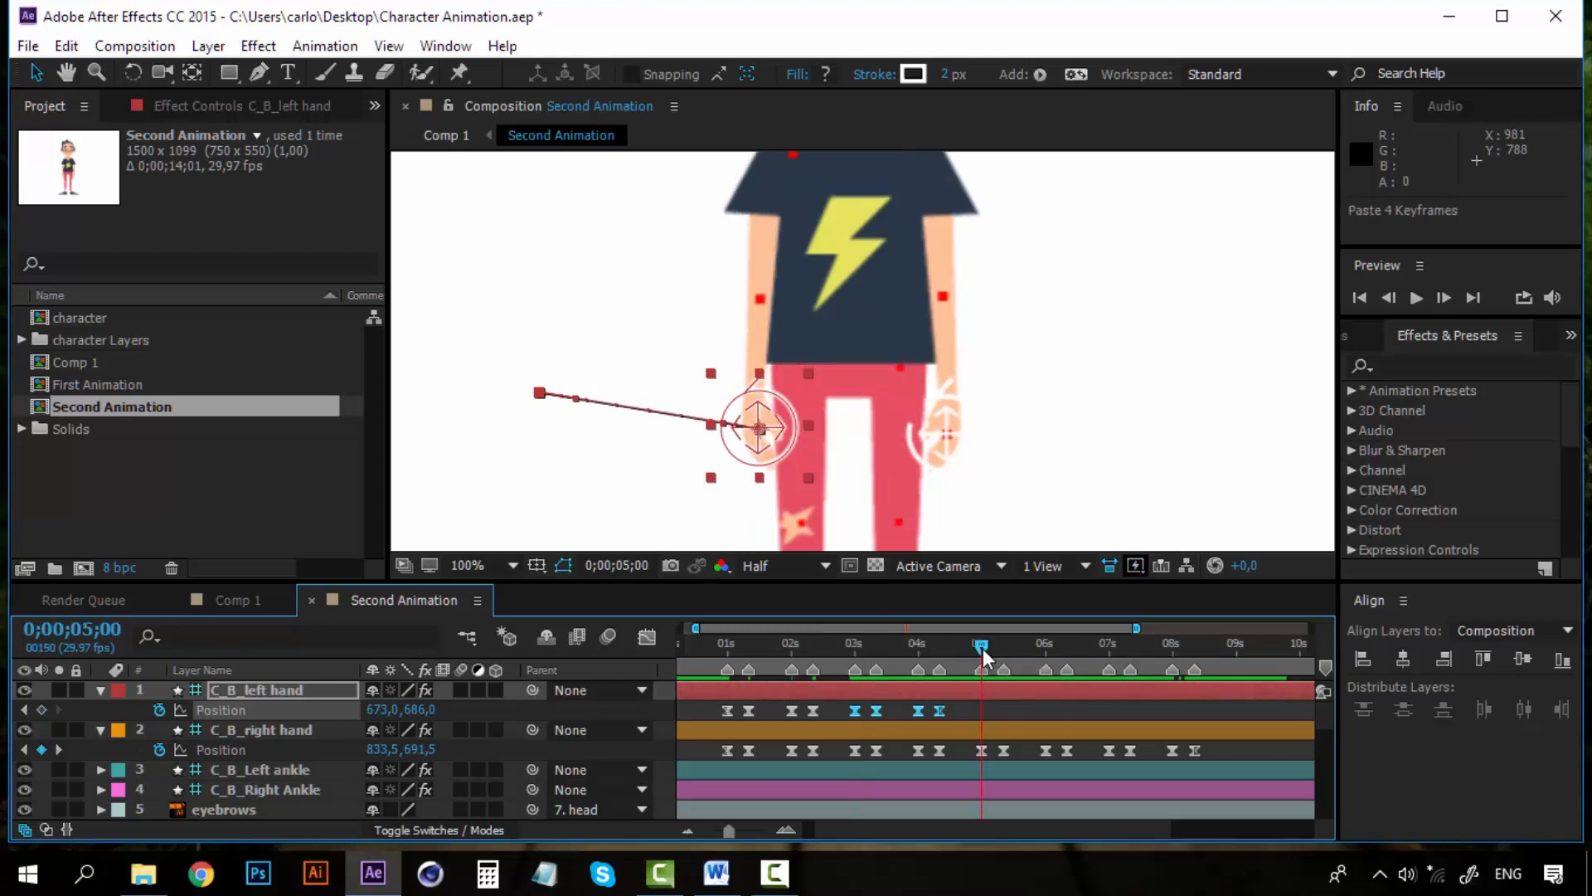
key("ctrl+v")
left_click(1108, 649)
key("ctrl+v")
Zoom the viewer out to 25% and play back the whole Second Animation from the start
left_click(715, 643)
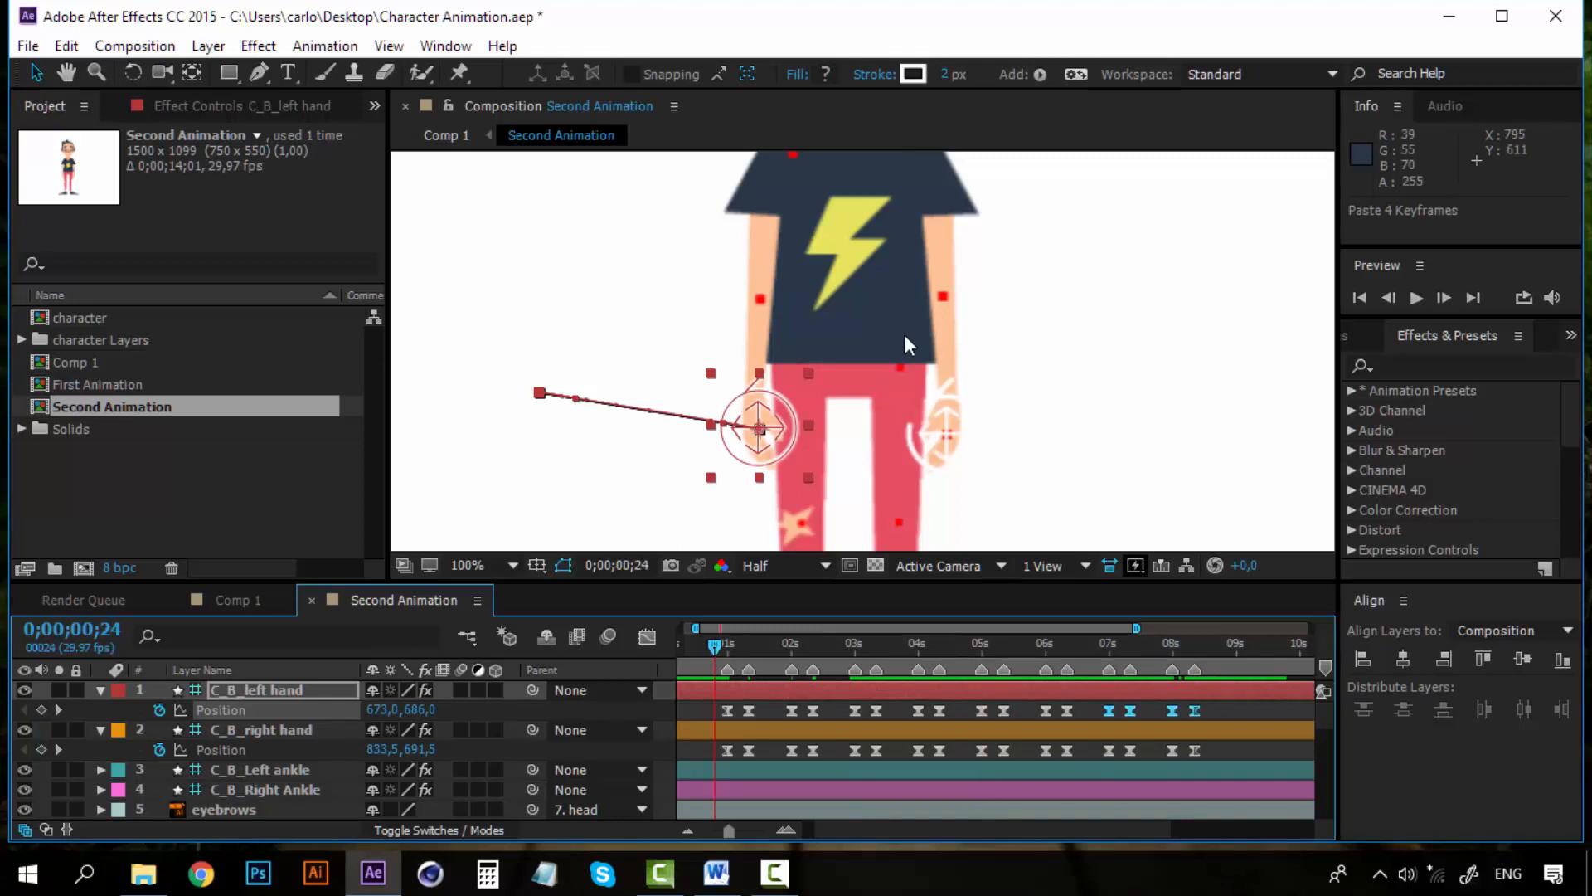
scroll(904, 335, "down", 4)
left_click(1211, 416)
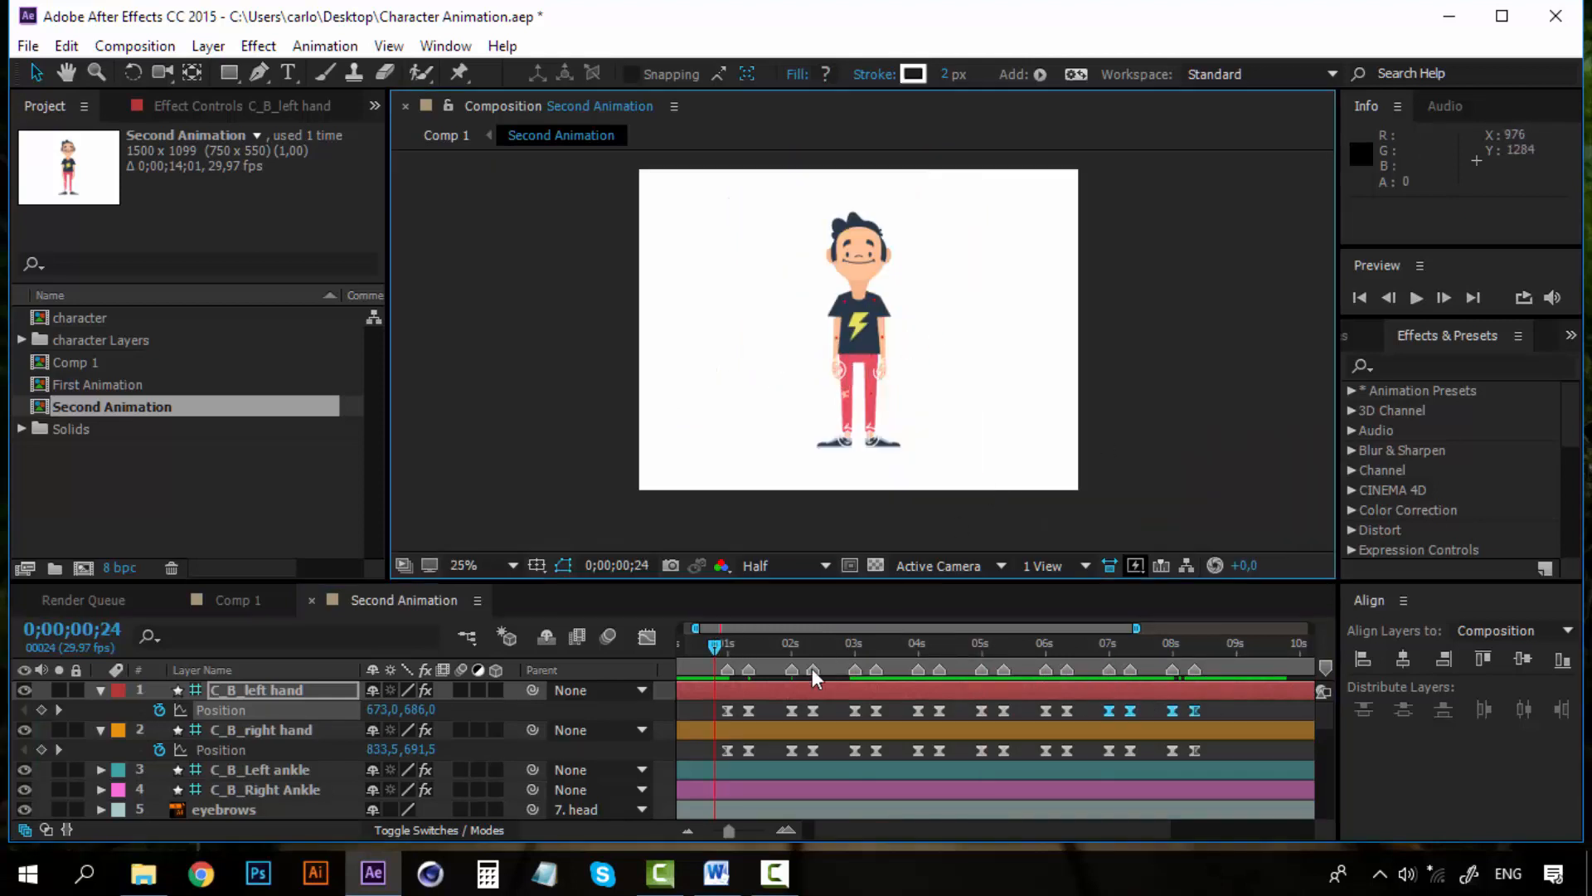
key("space")
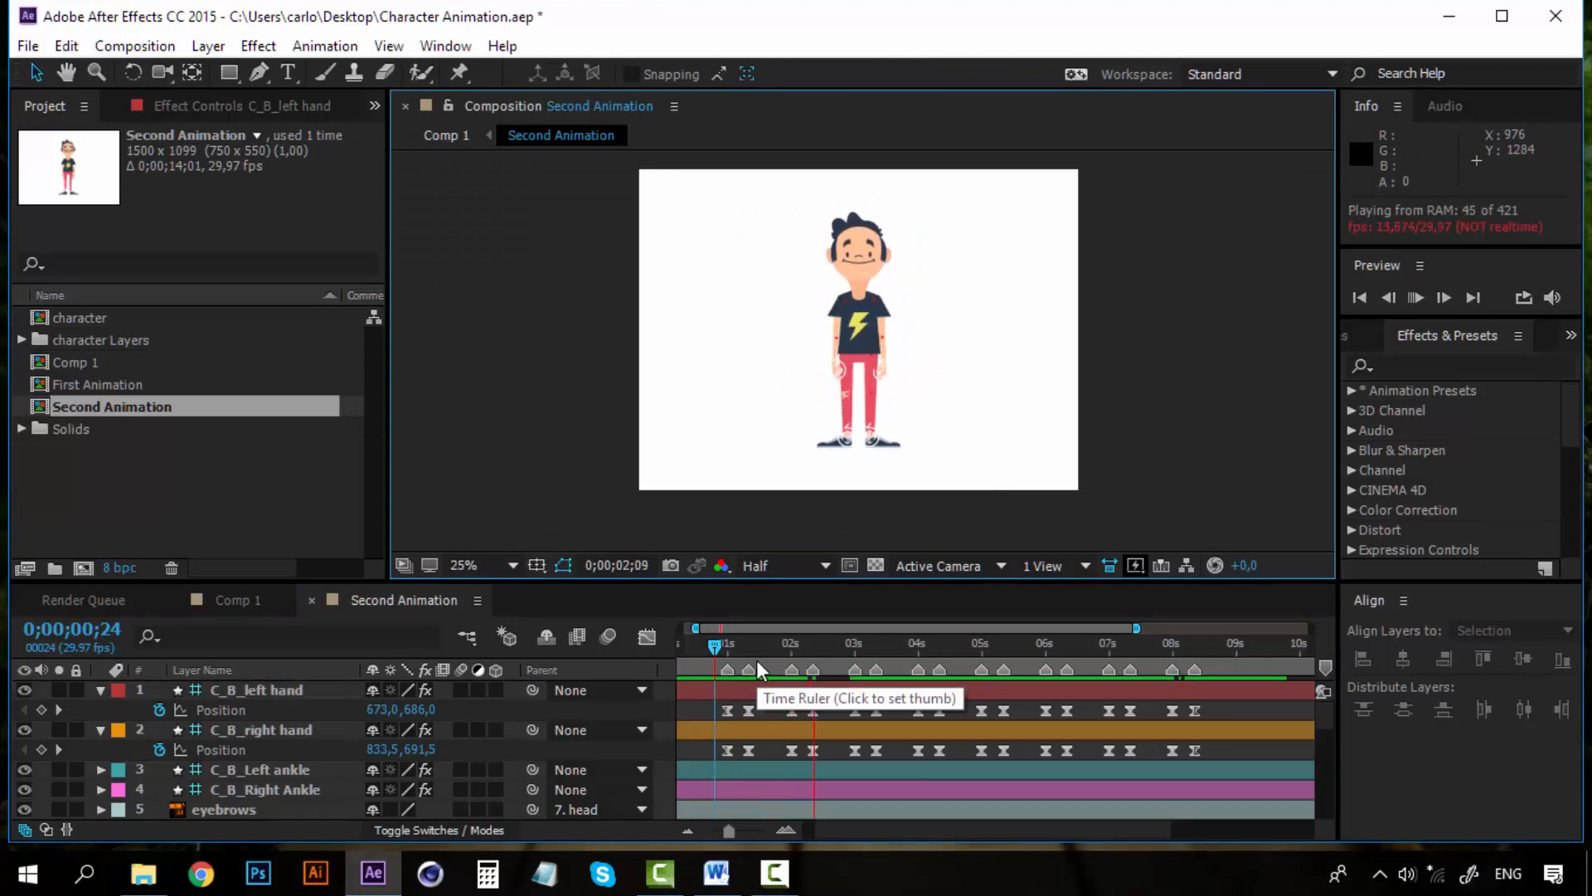
left_click(718, 651)
key("space")
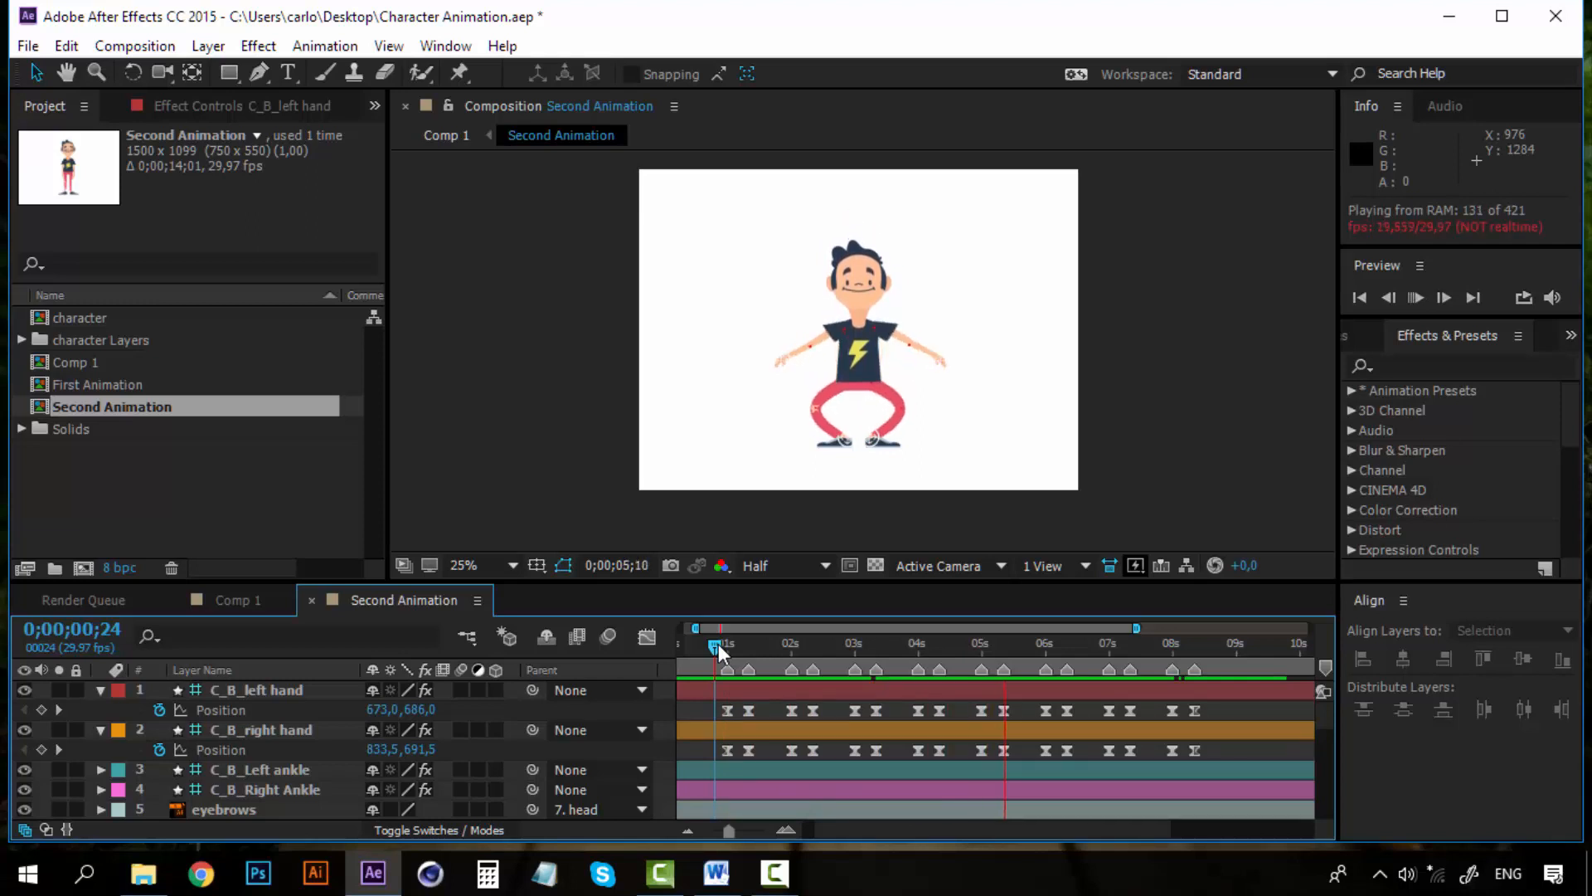
key("space")
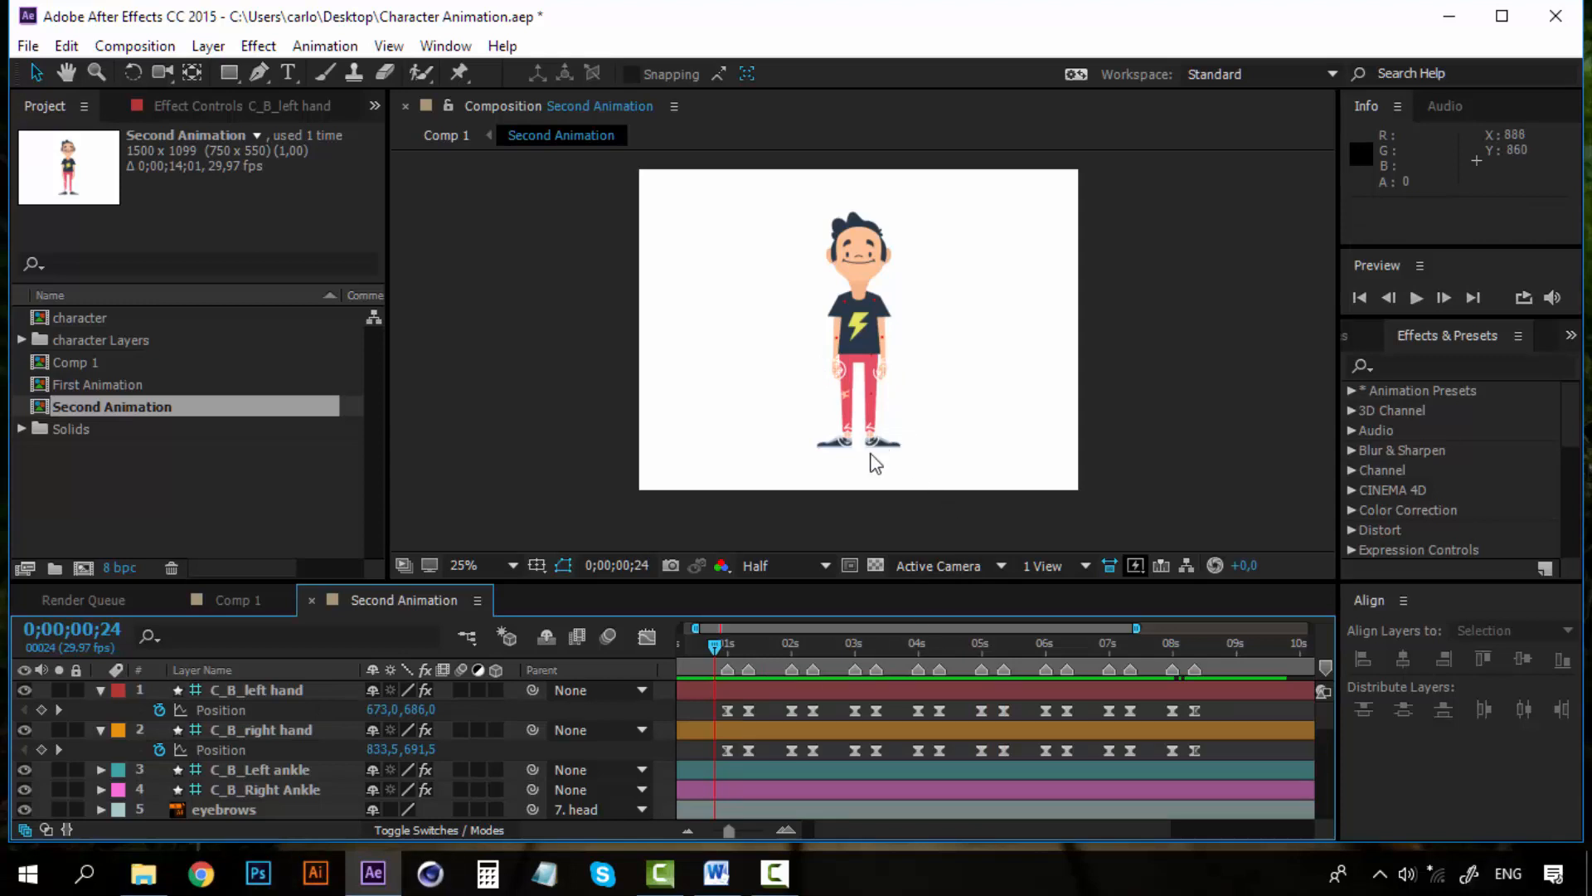
Collapse both hand layers and reveal the Position property of the left and right ankle layers
left_click(101, 694)
left_click(102, 711)
left_click(276, 733)
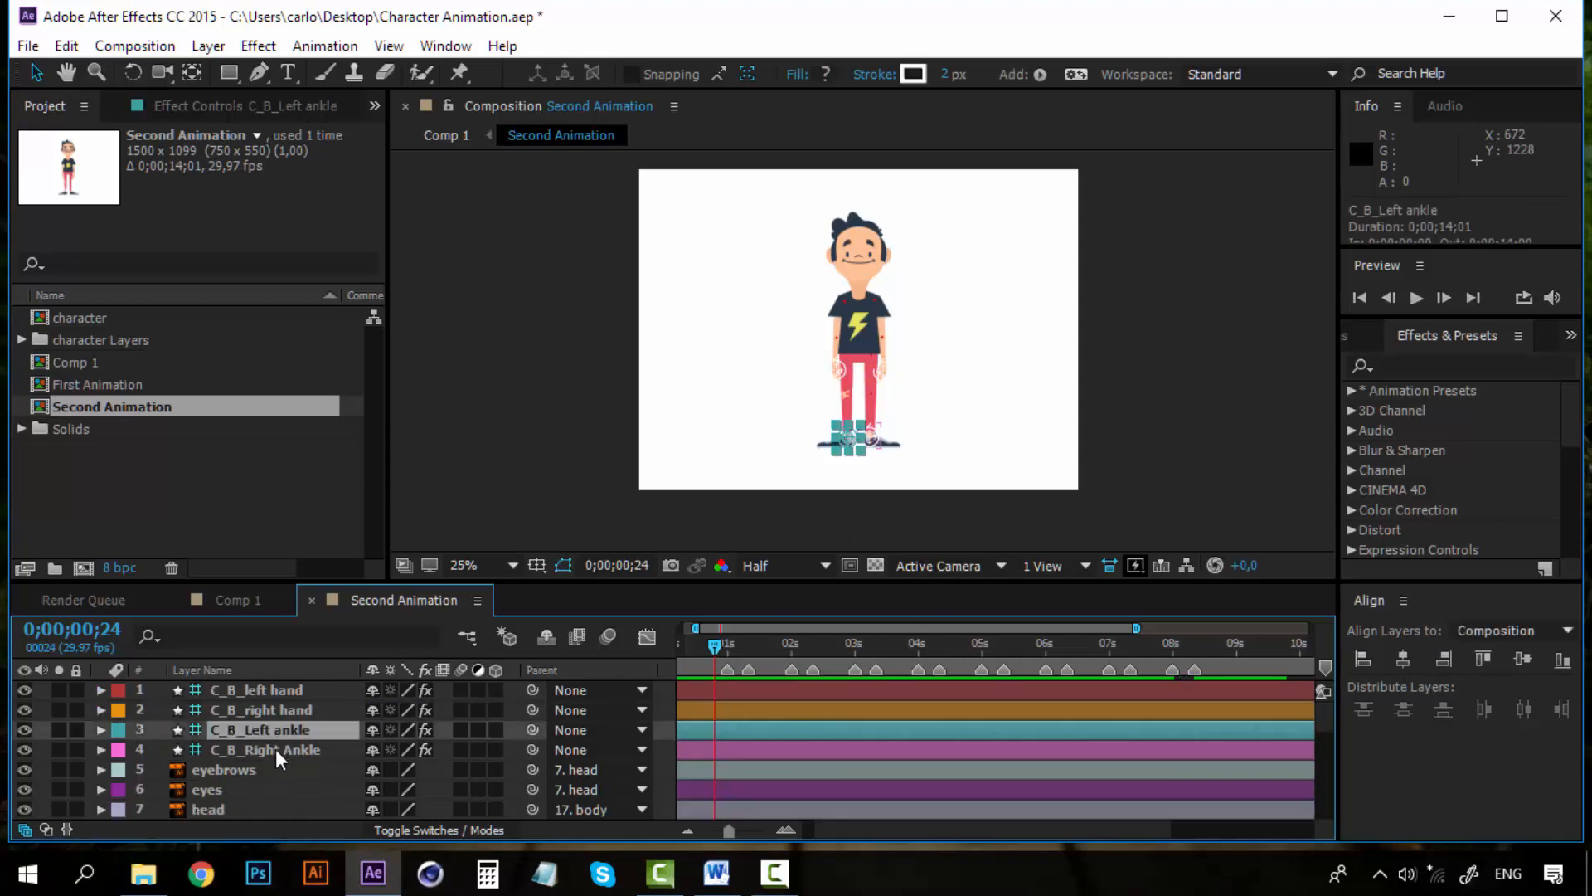
left_click(276, 749, "shift")
key("p")
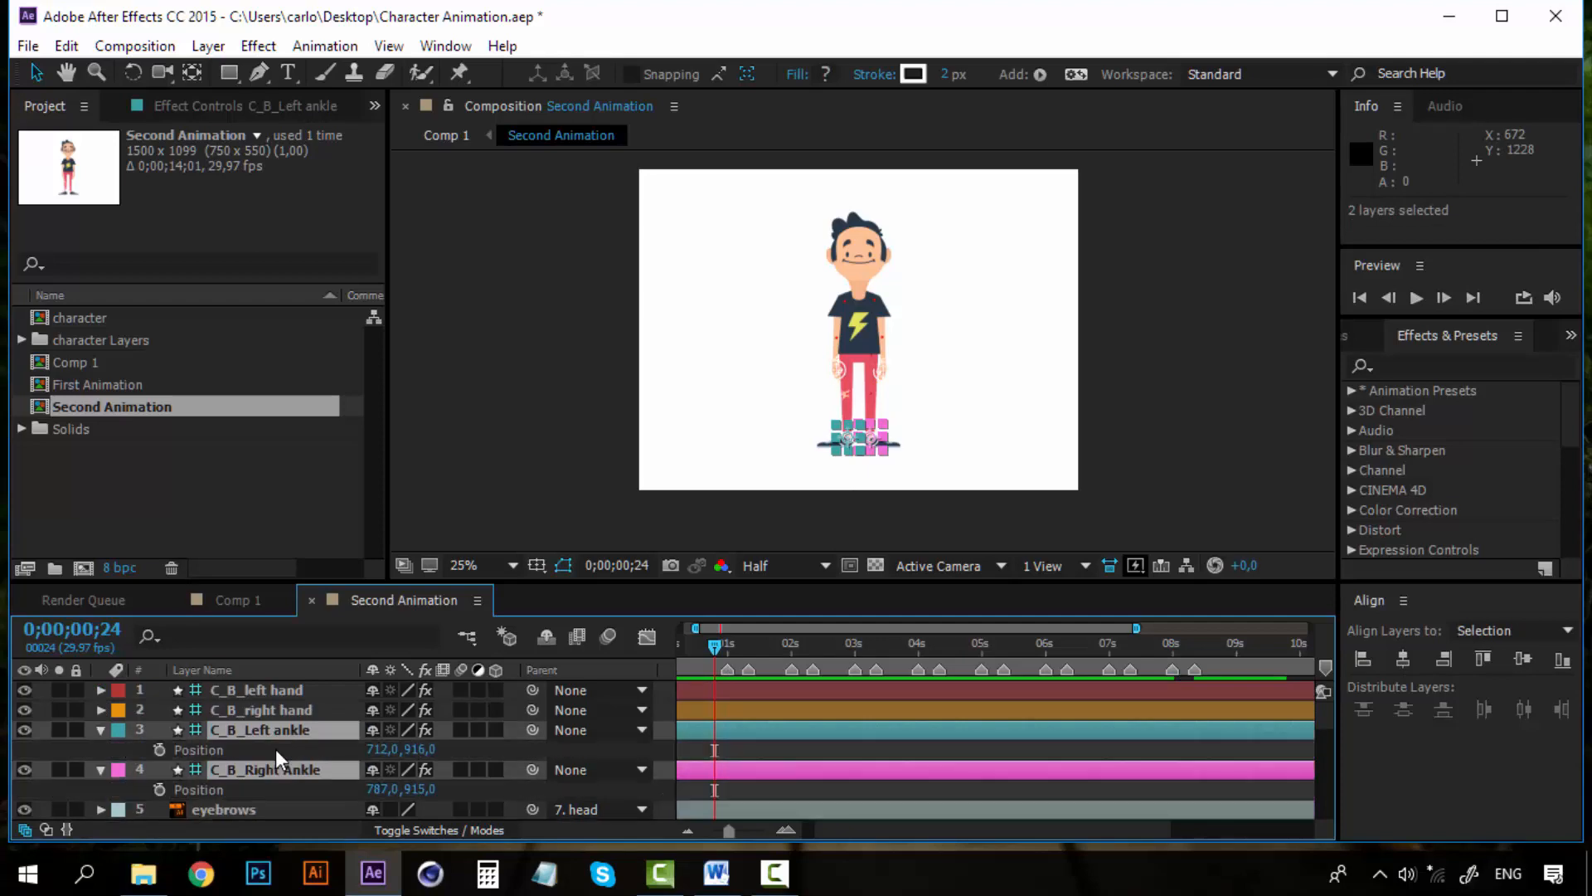
Save the project
left_click(28, 45)
left_click(81, 238)
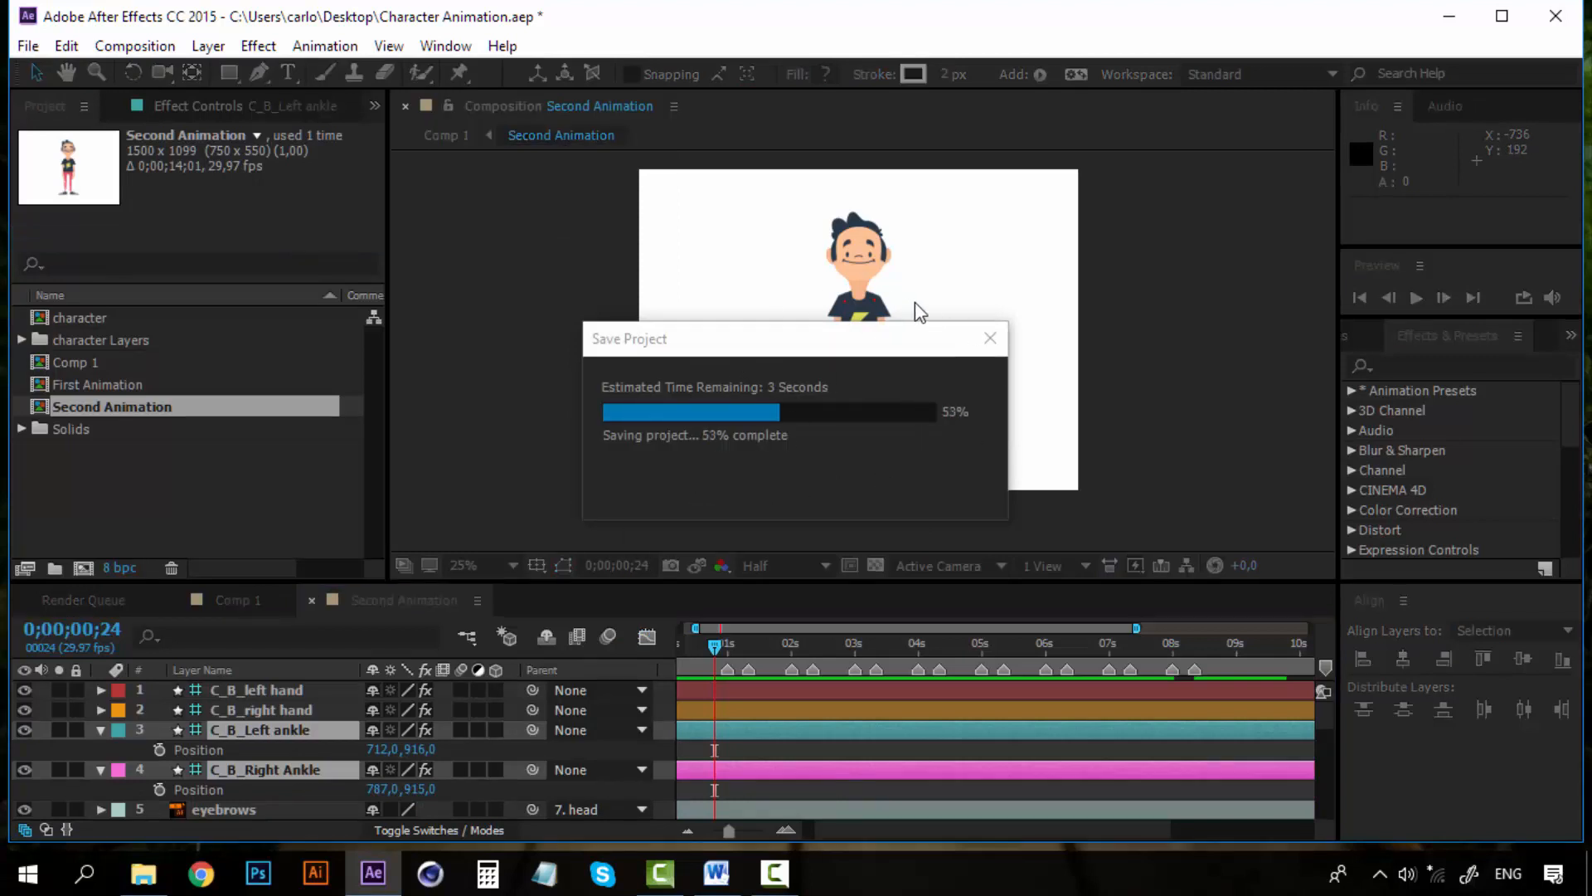
Enable Position keyframes for both ankle layers at 0;00;01;00
key("period")
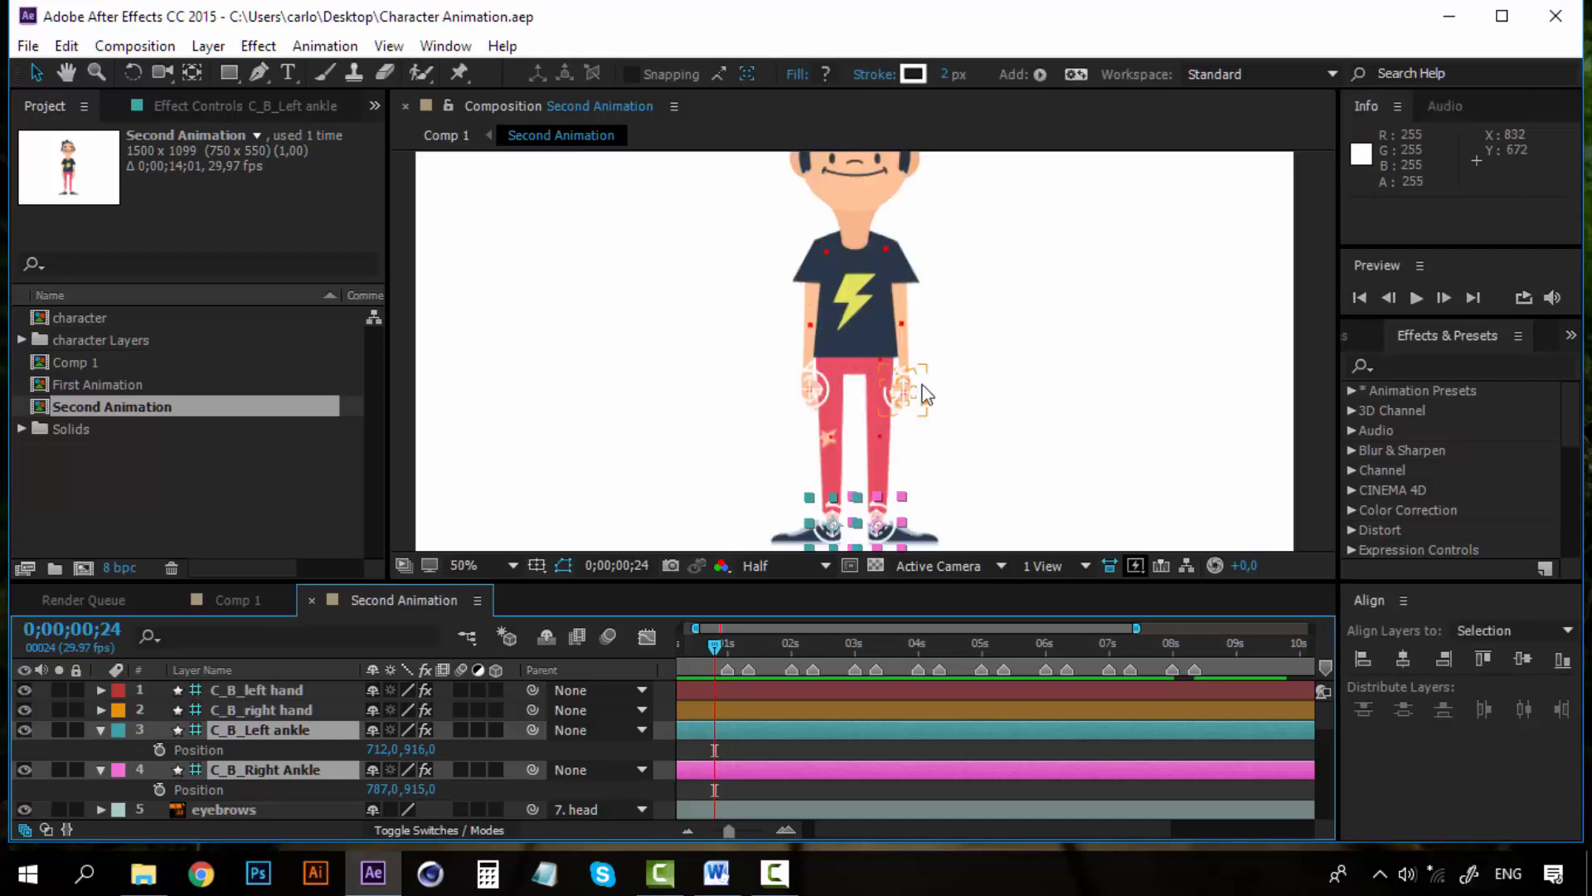
left_click(1299, 431)
scroll(946, 512, "up", 2)
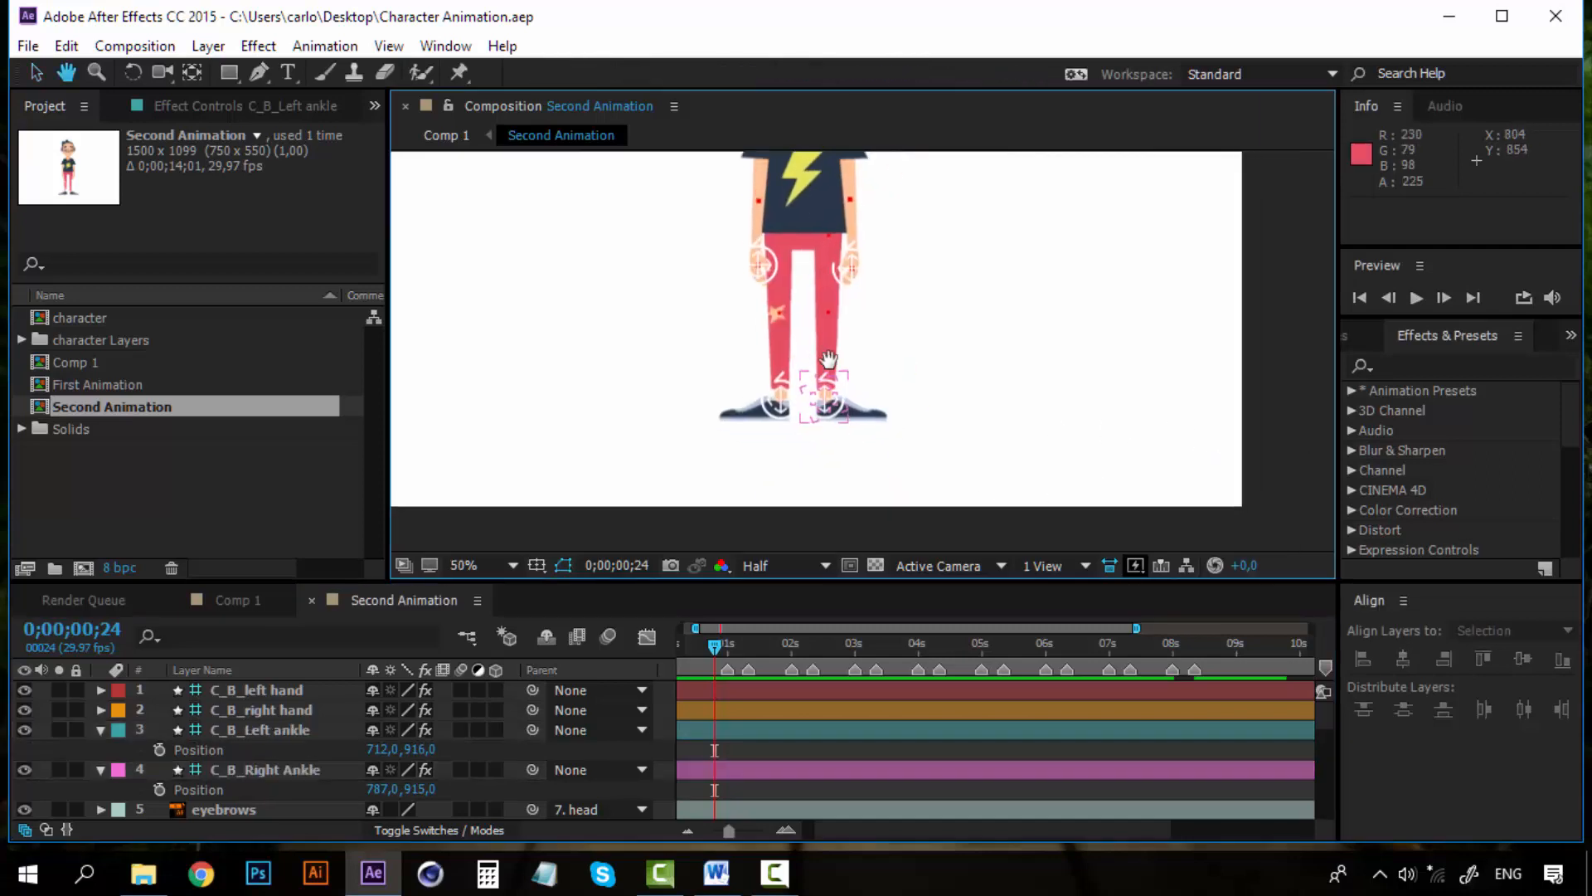
left_click(303, 728)
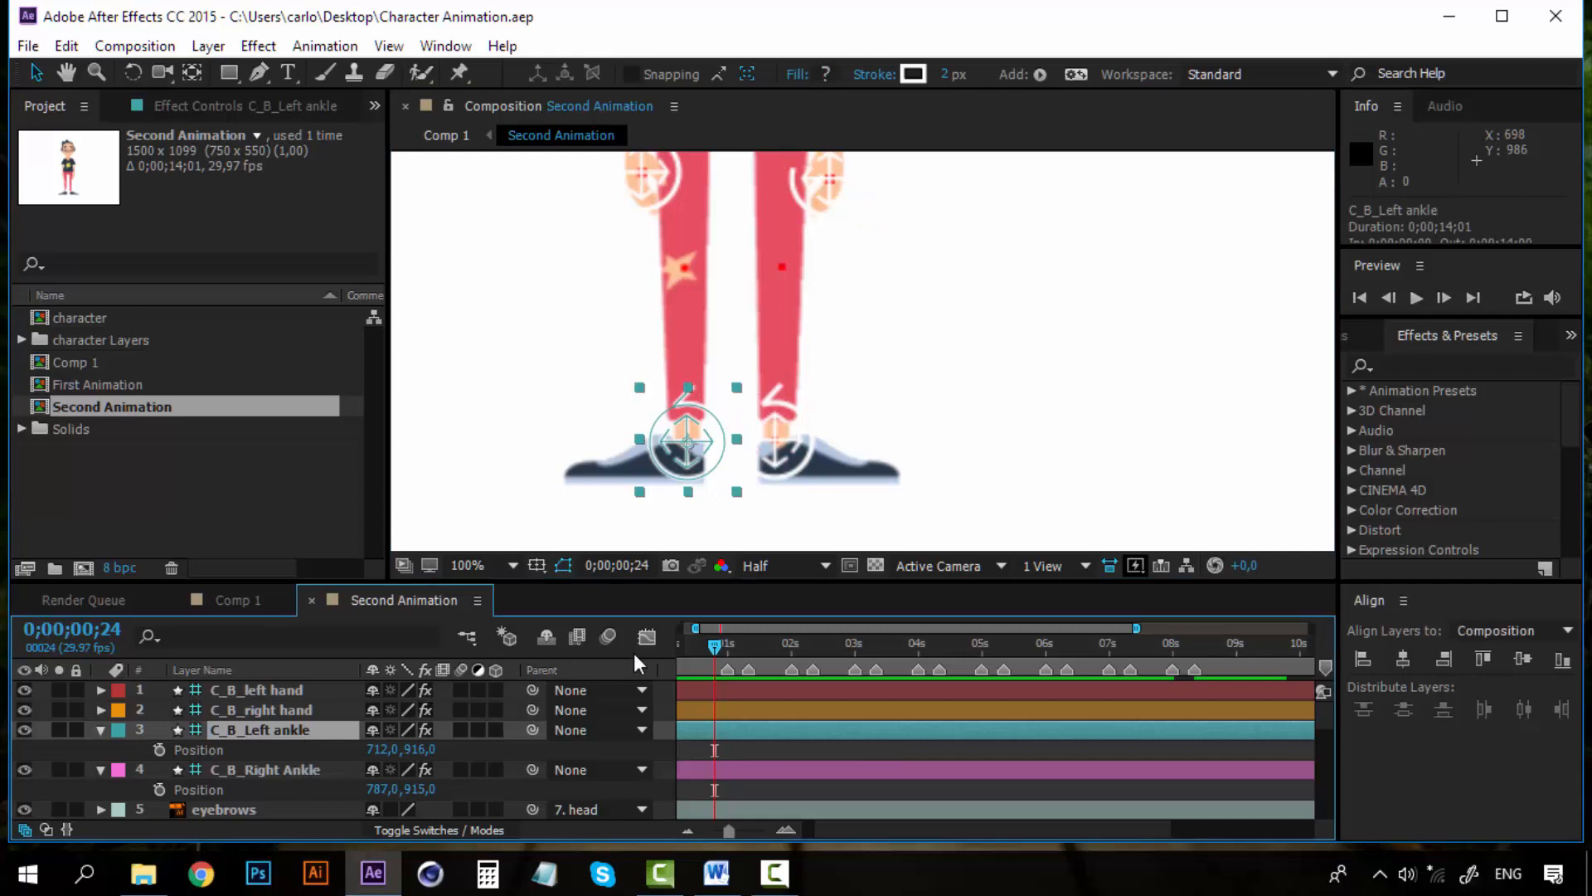
left_click_drag(708, 641, 721, 640)
left_click(221, 768, "shift")
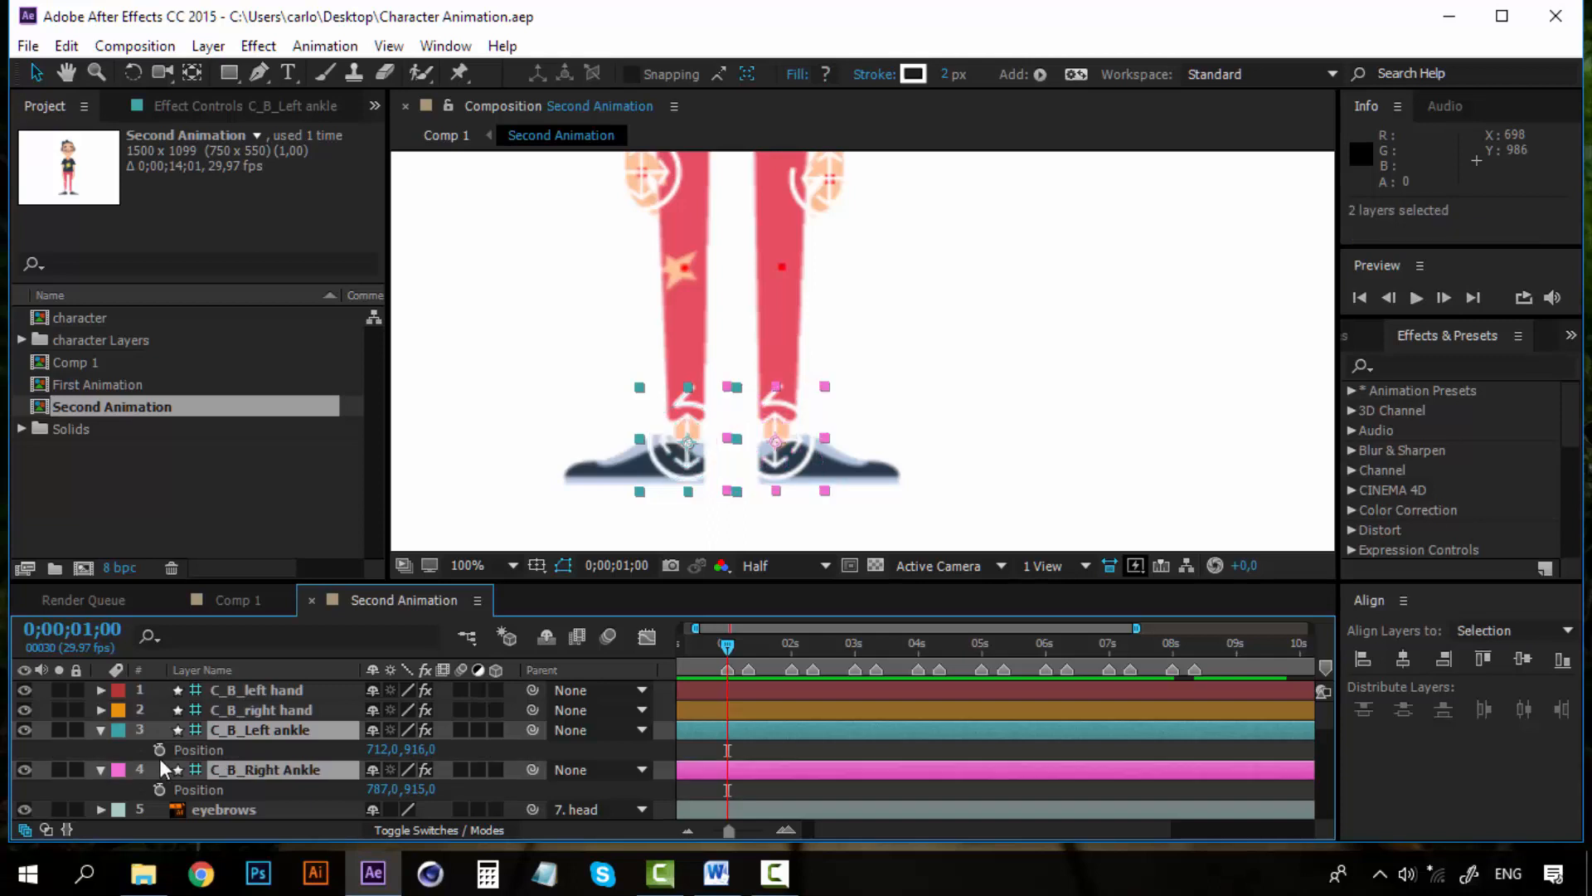
left_click(160, 750)
left_click(159, 790)
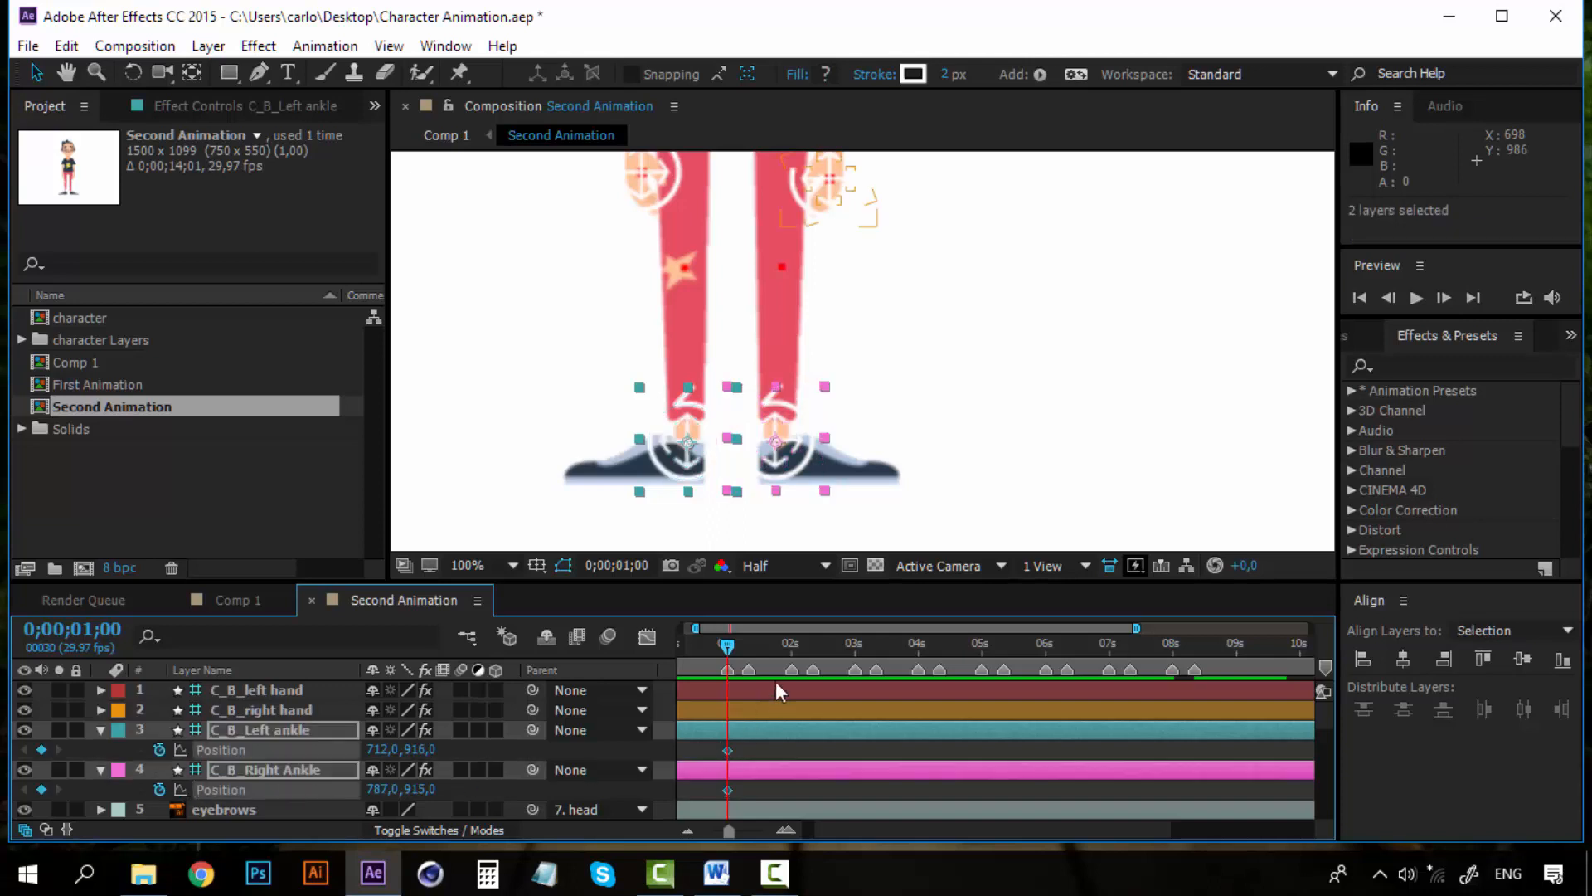
At 0;00;01;10, move the right ankle outward to position 1010, 915
left_click(749, 644)
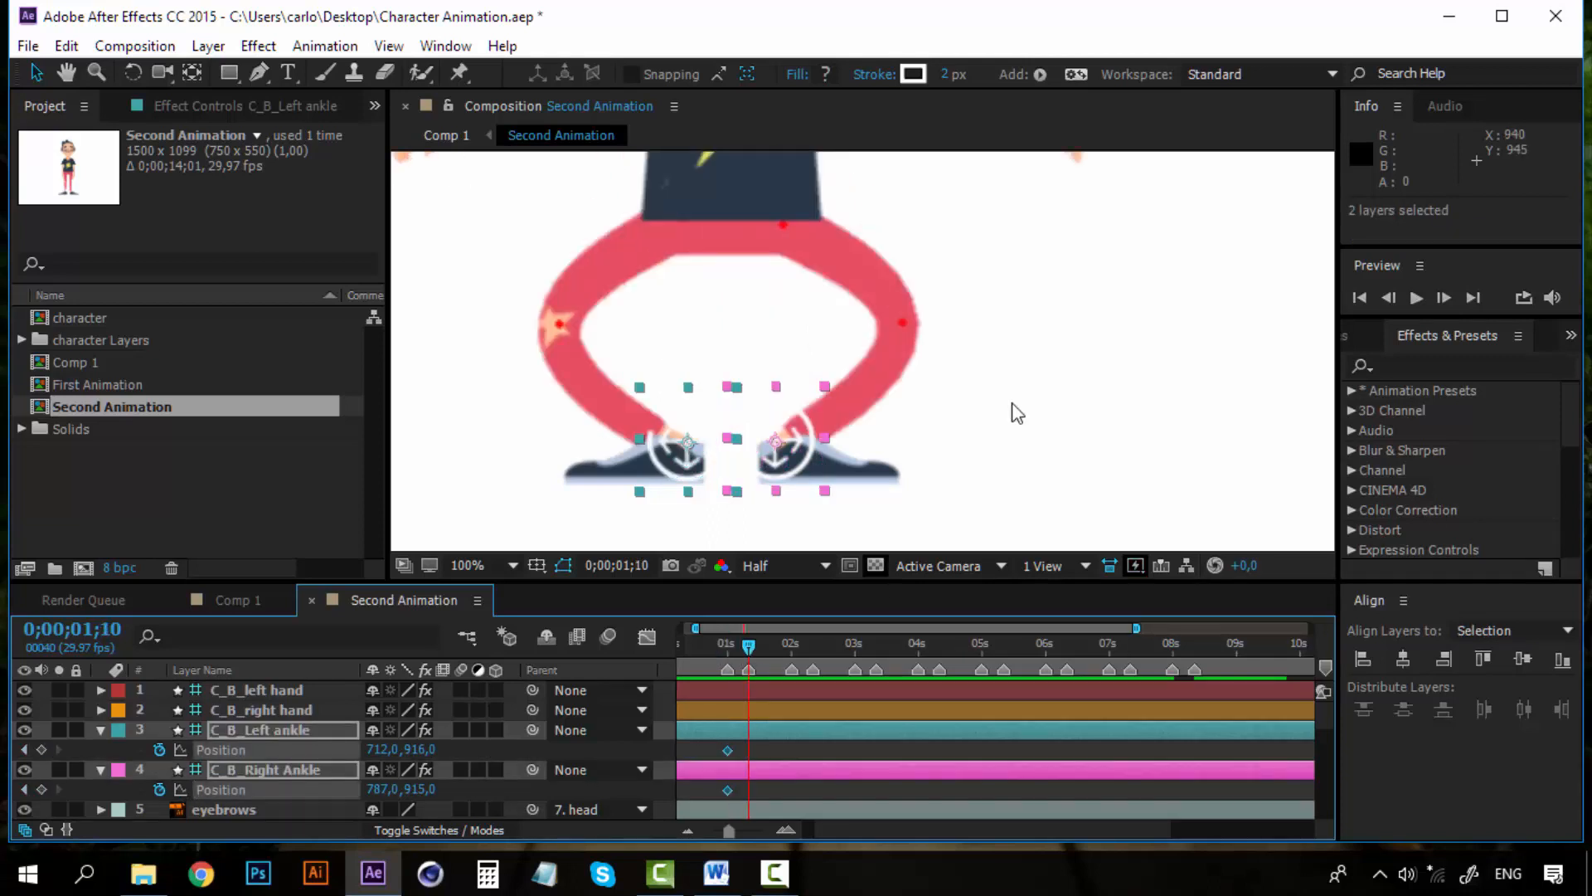
left_click(944, 378)
scroll(944, 378, "down", 4)
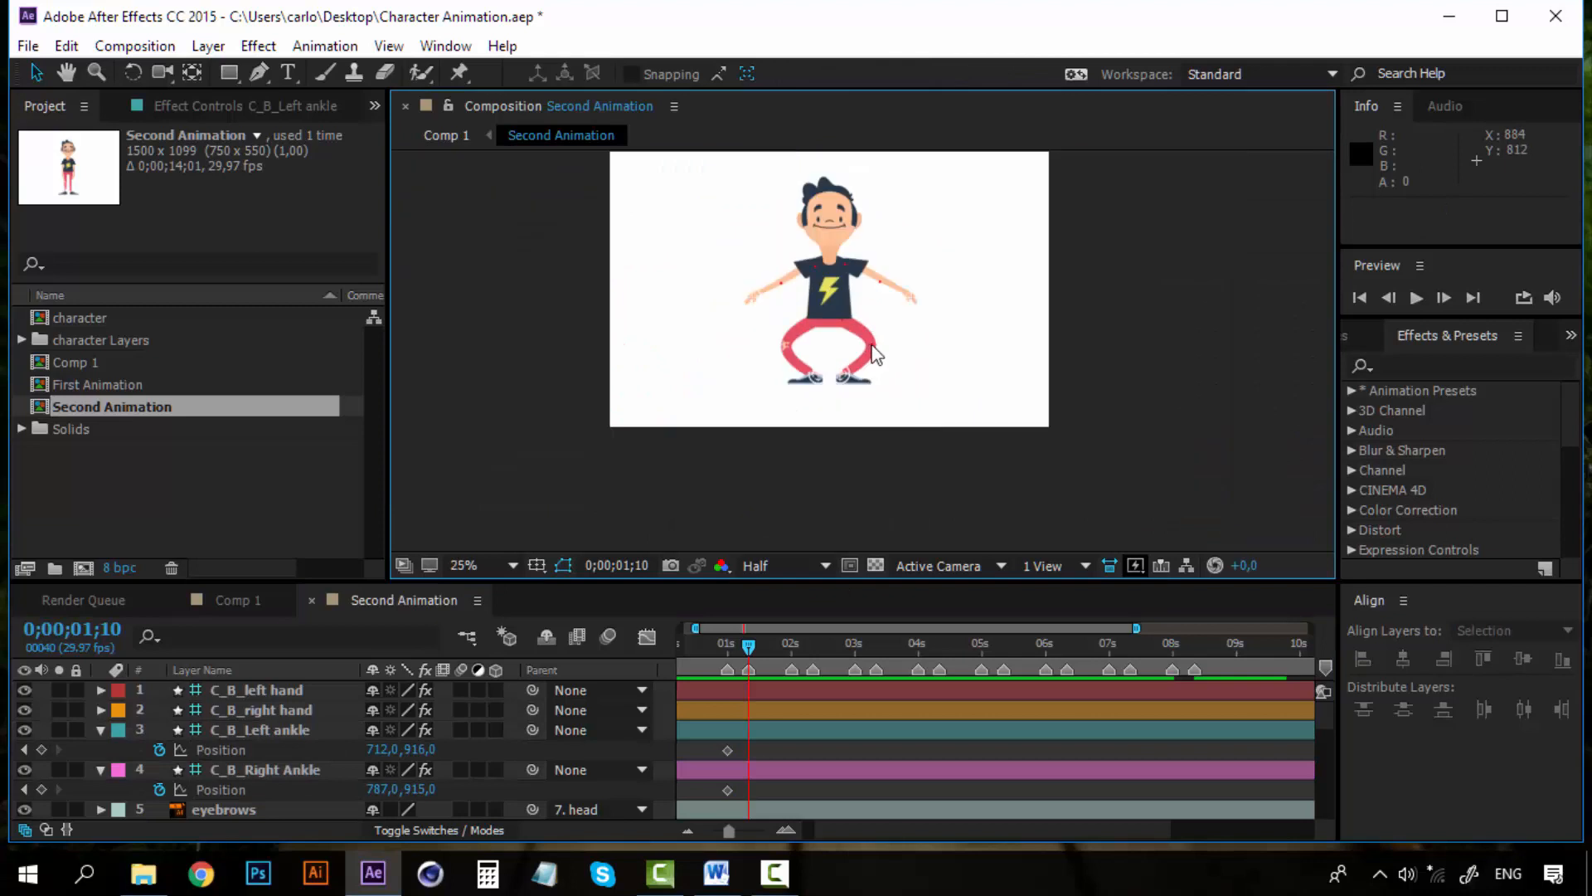
scroll(875, 355, "up", 2)
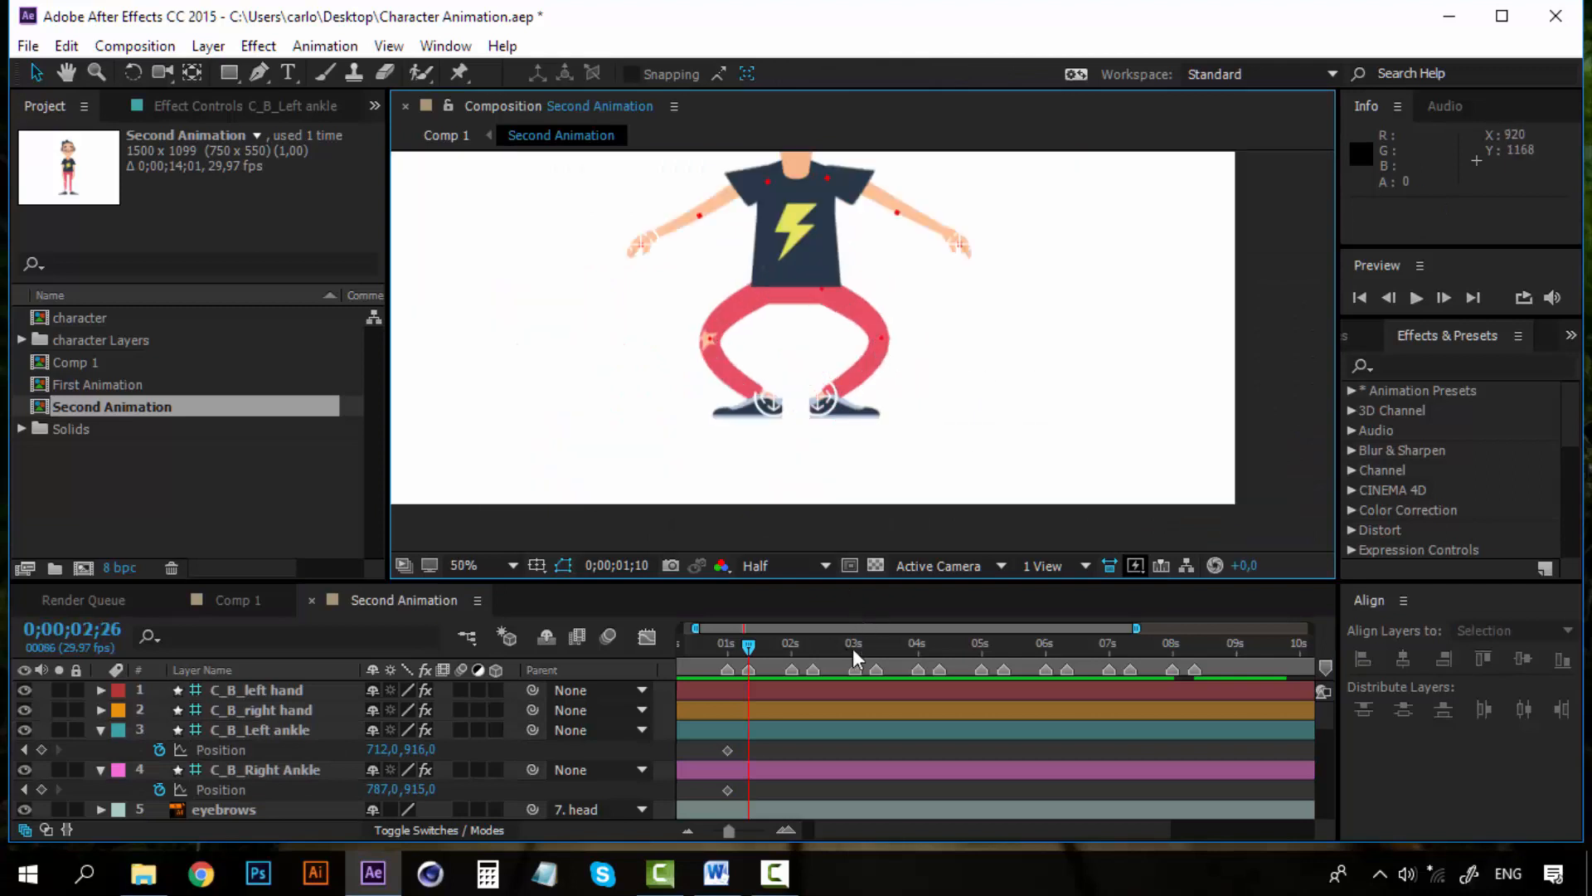
left_click_drag(854, 651, 874, 647)
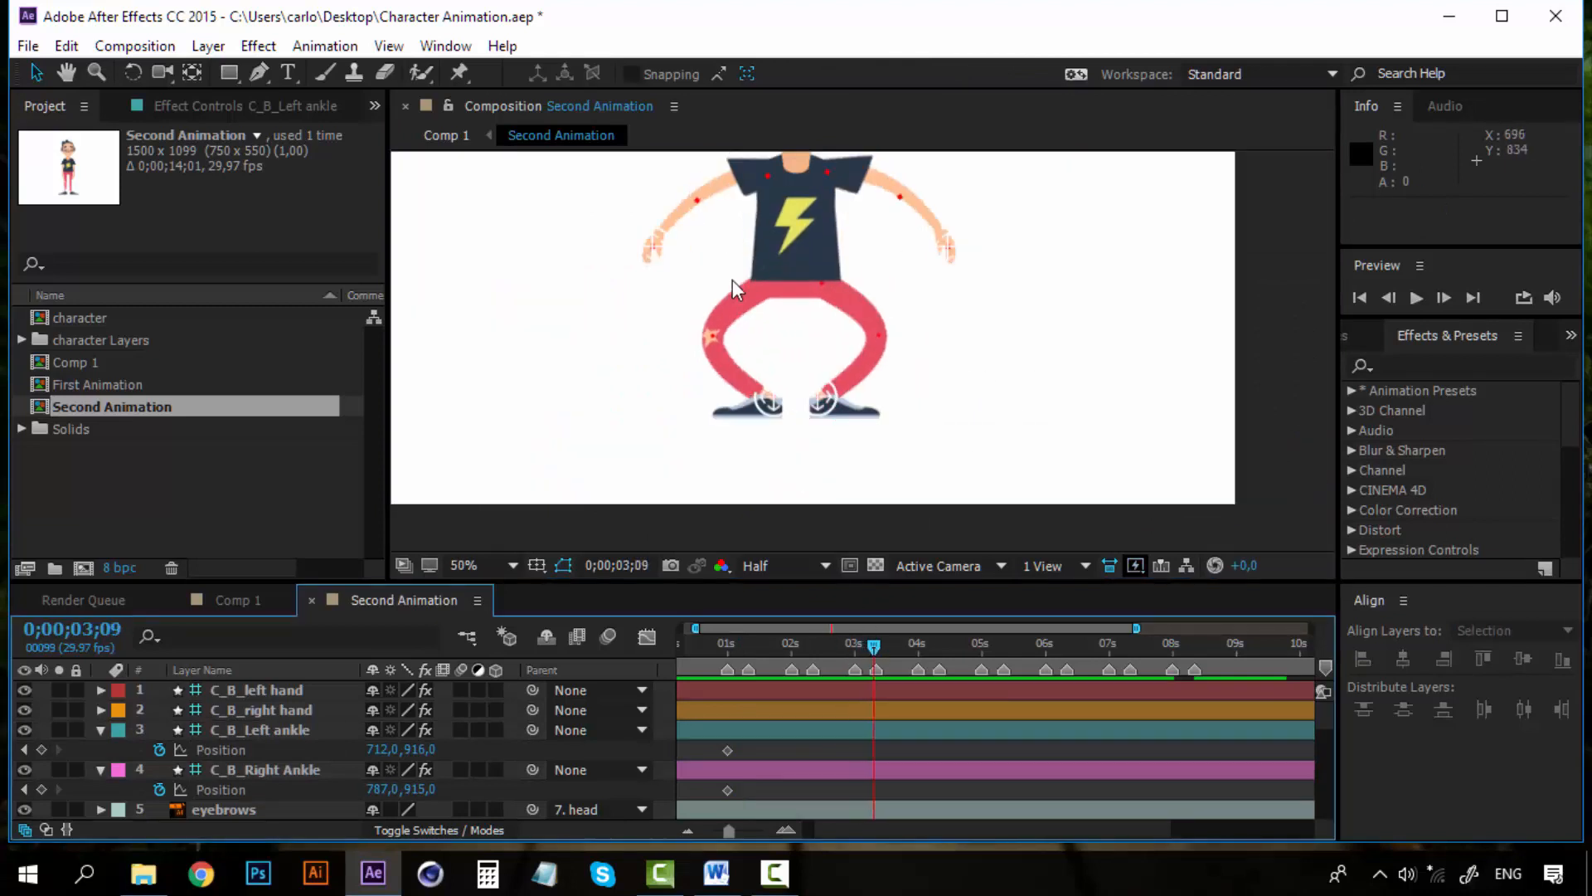
left_click(746, 641)
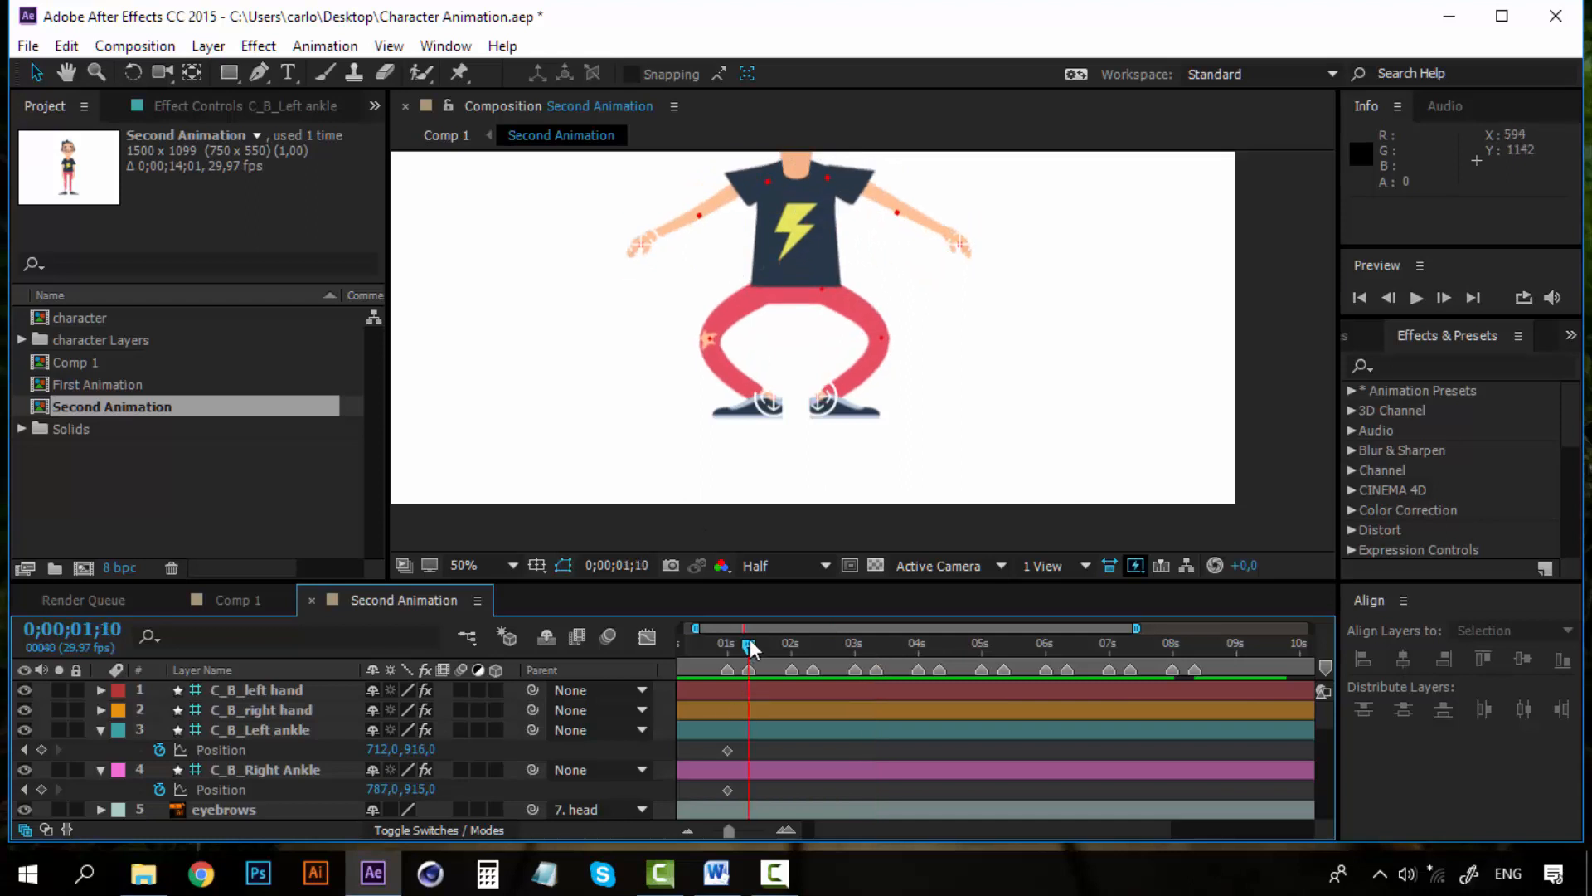
left_click(296, 770)
scroll(918, 375, "up", 1)
scroll(906, 445, "up", 1)
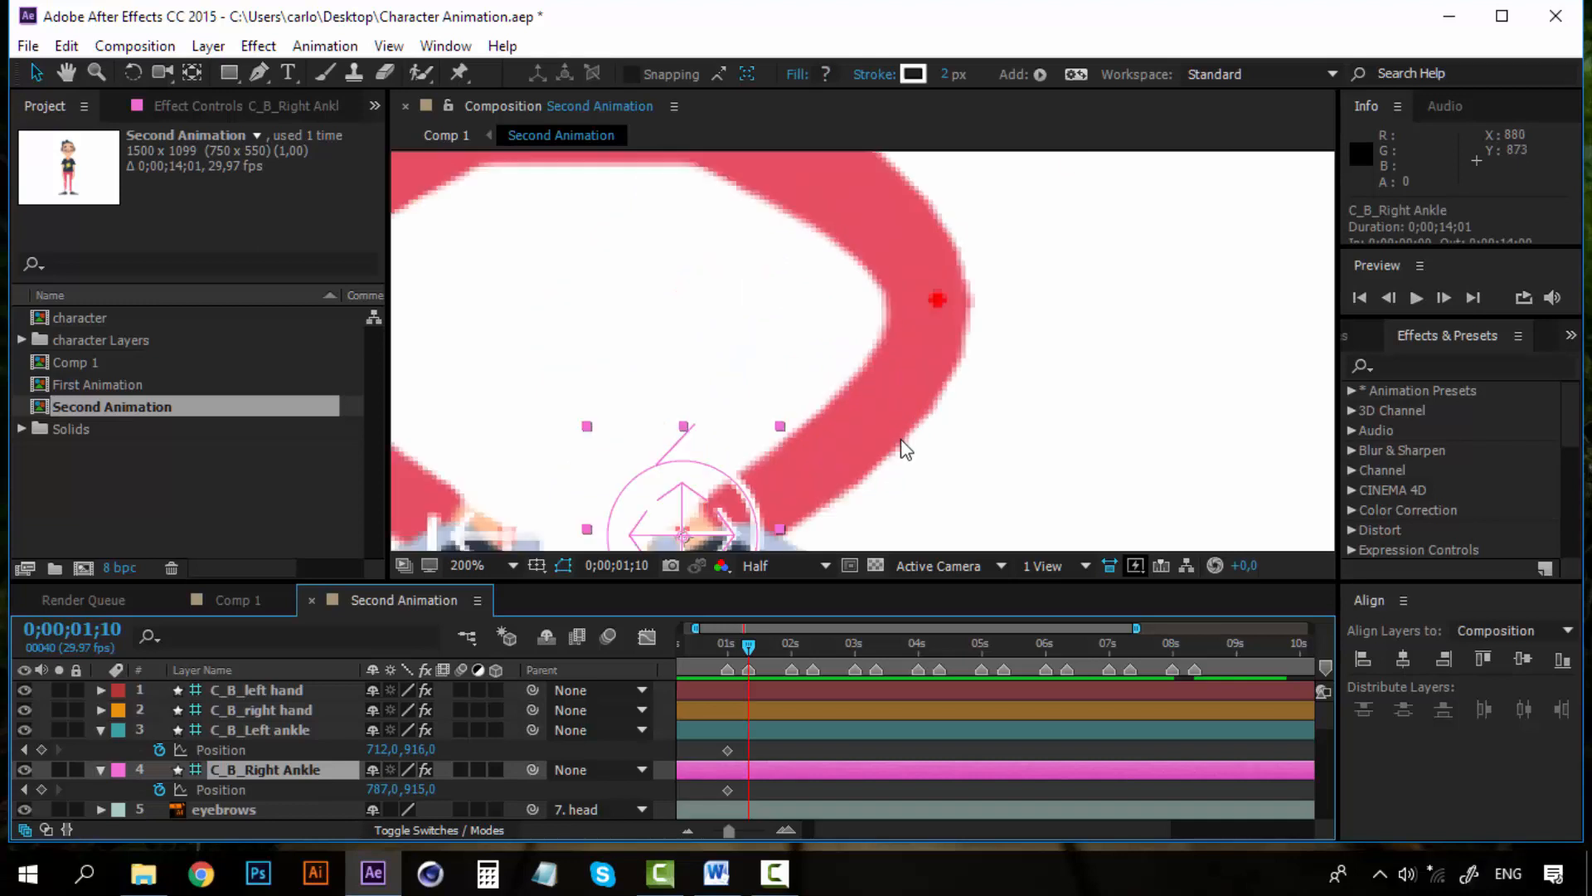
scroll(907, 447, "down", 1)
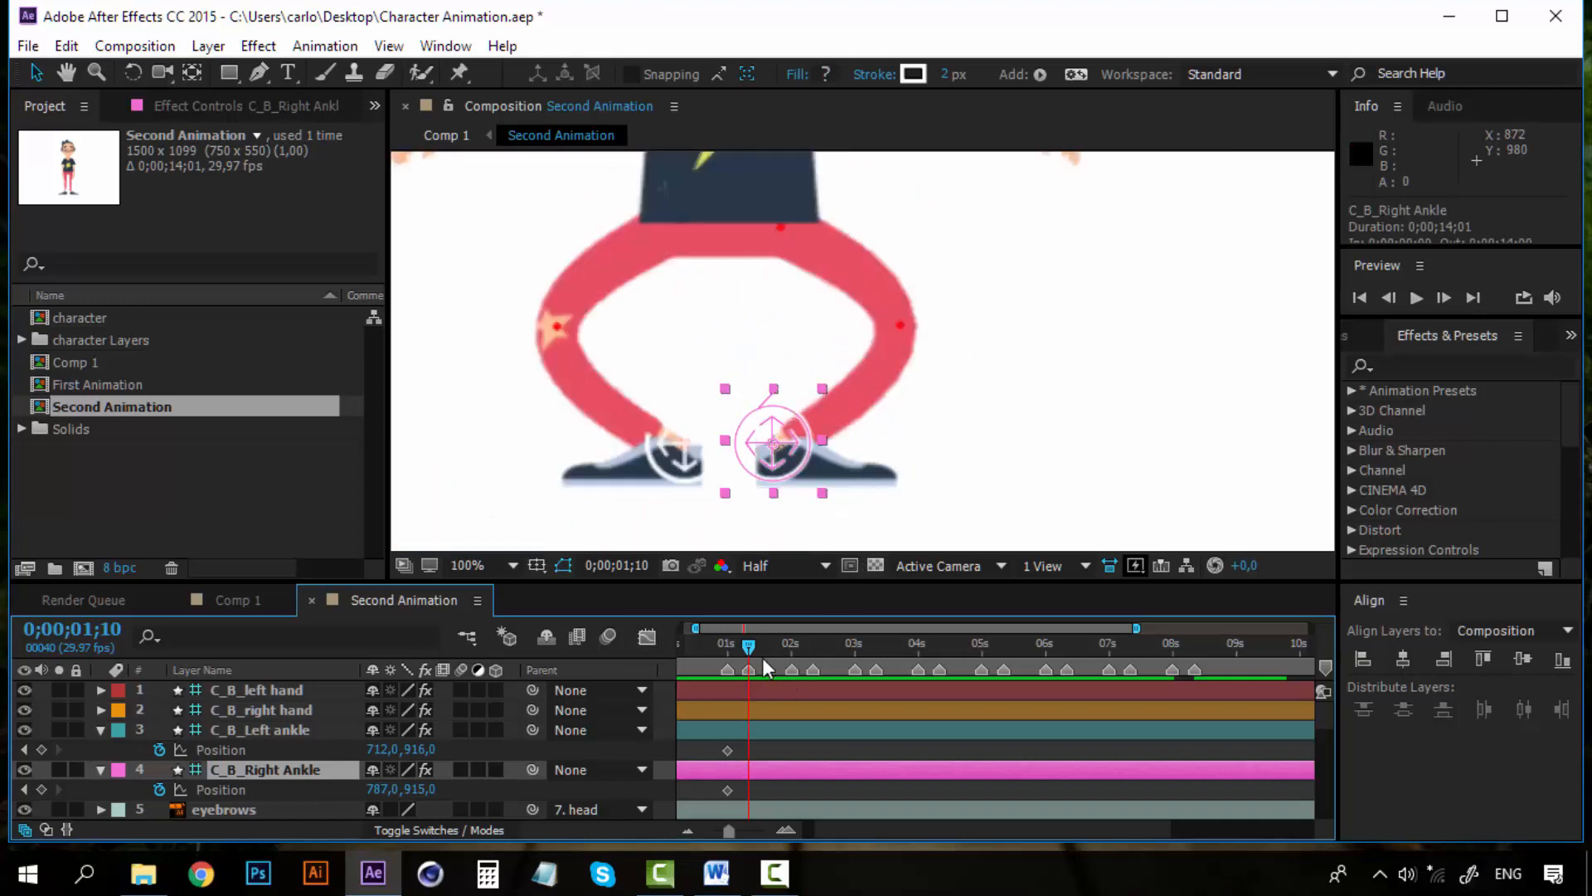
key("space")
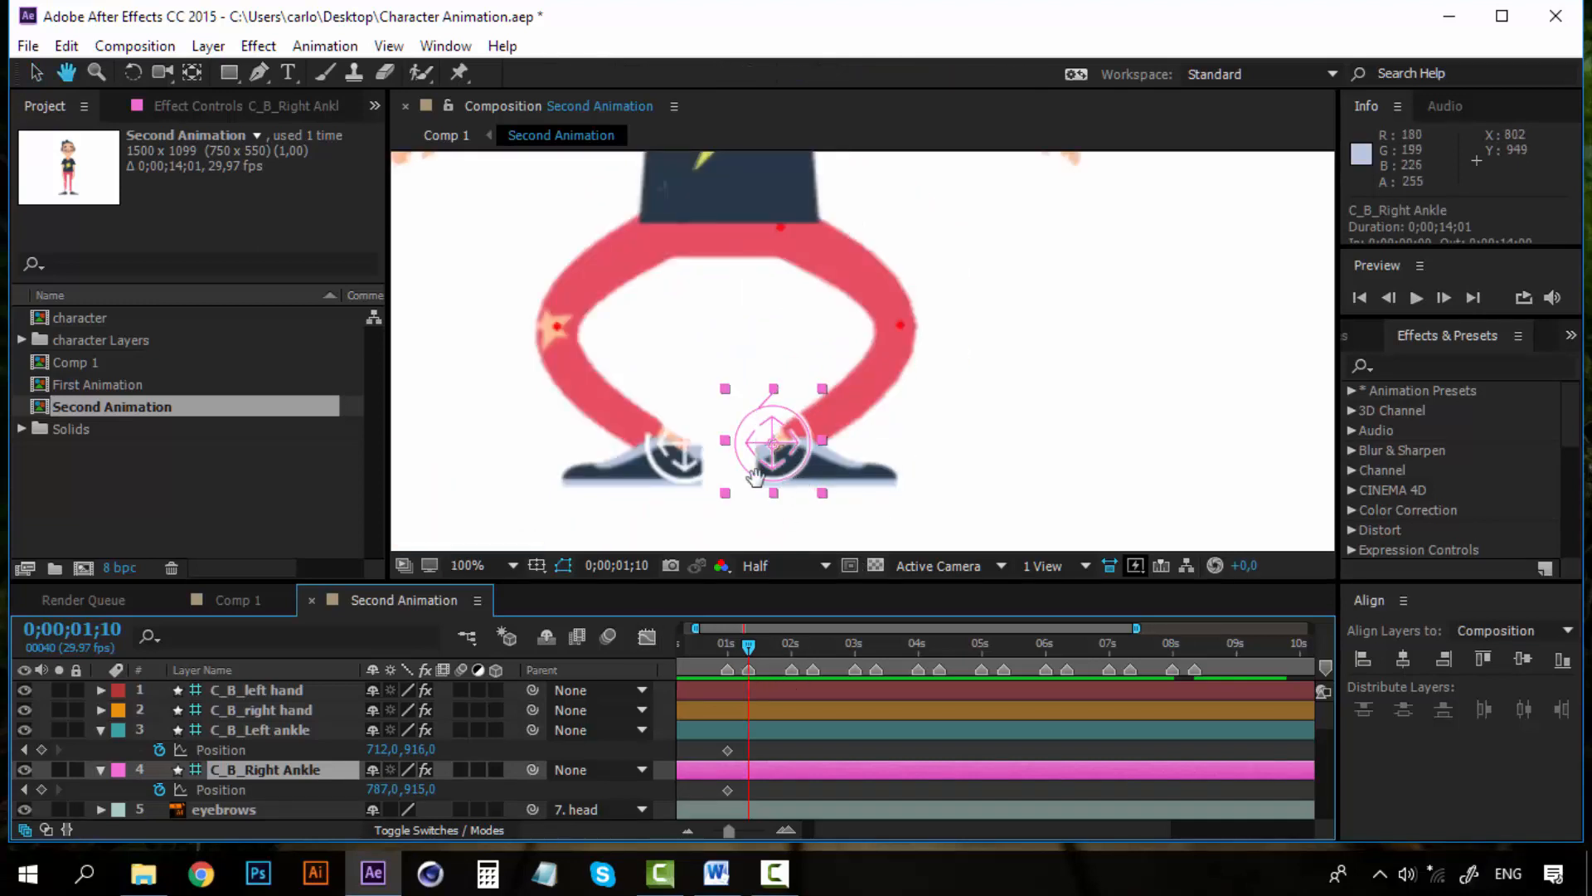
left_click_drag(795, 482, 696, 470)
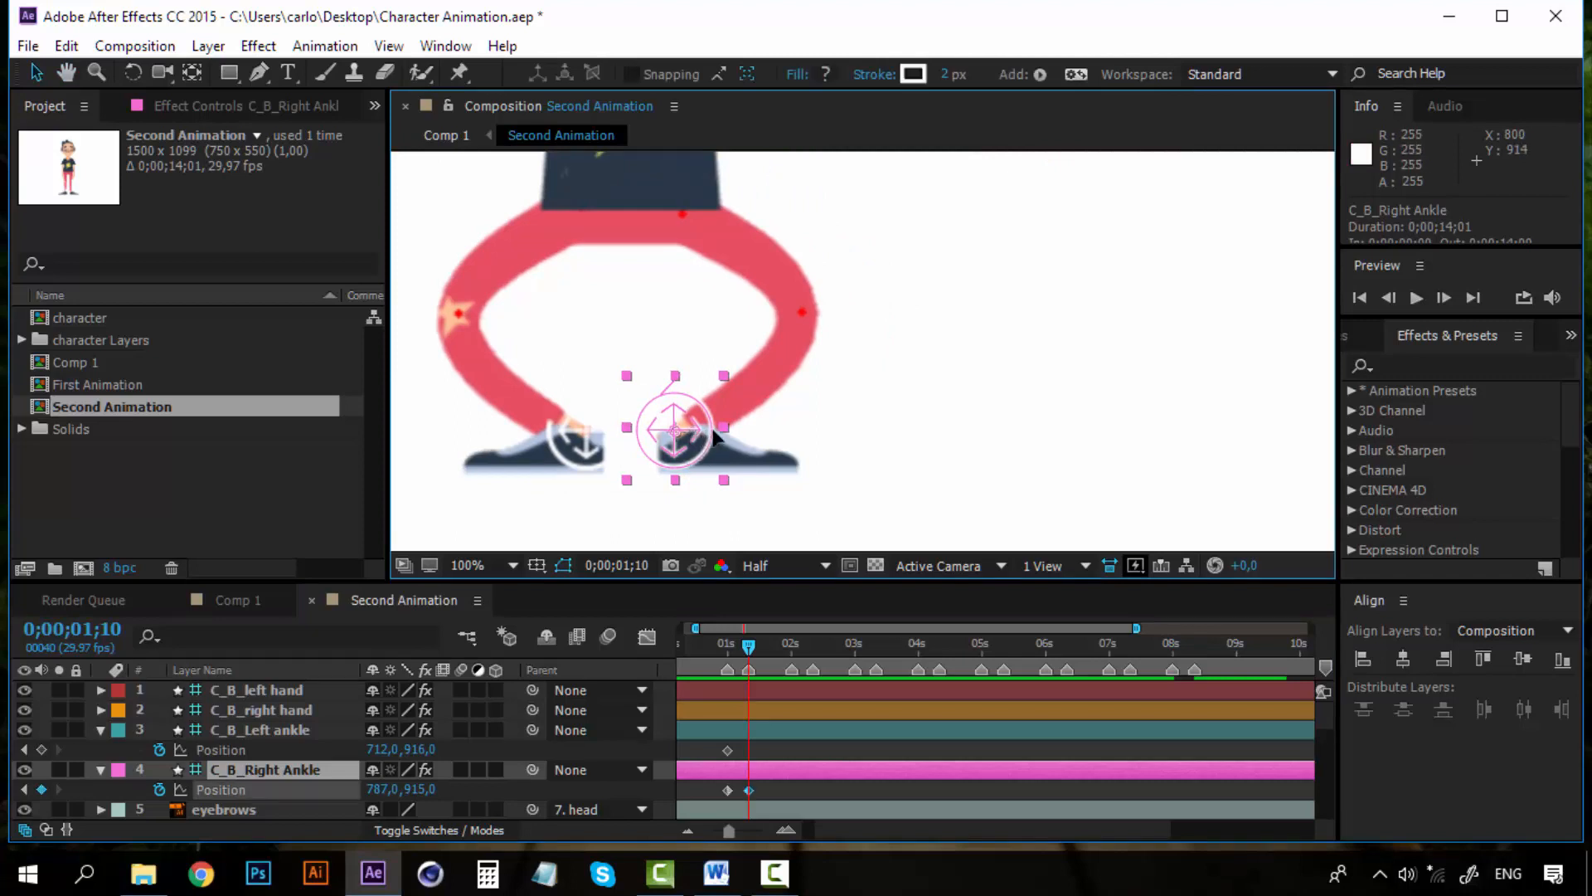
left_click_drag(692, 435, 943, 419)
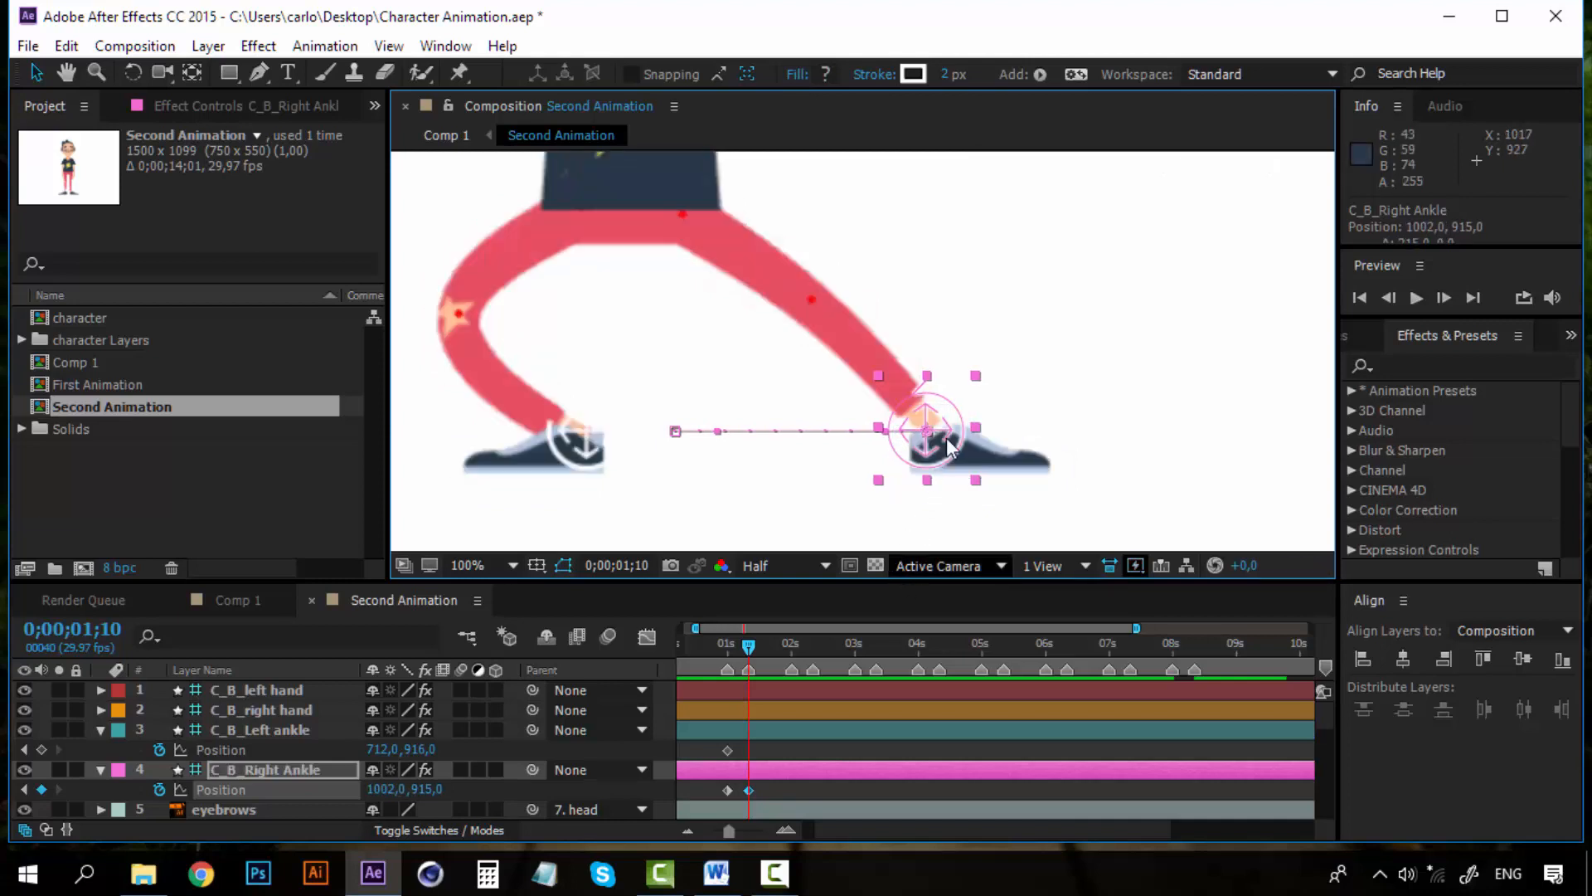
left_click_drag(947, 430, 956, 430)
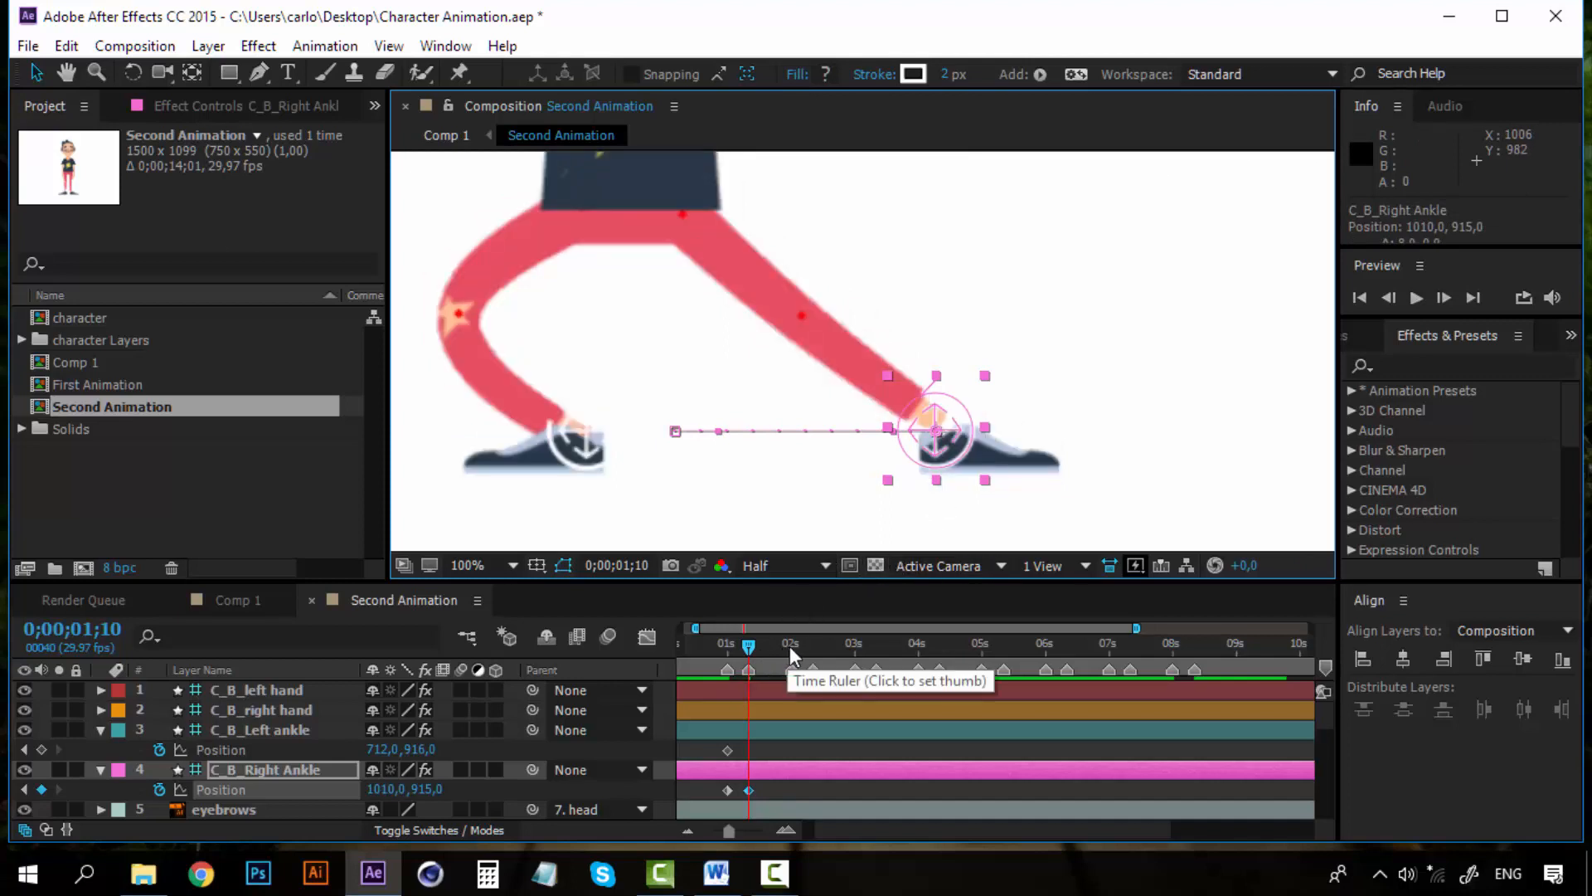
Add a right ankle Position keyframe at 0;00;02;00, then copy the 0;00;01;00 keyframe and paste it at 0;00;02;10
left_click(790, 646)
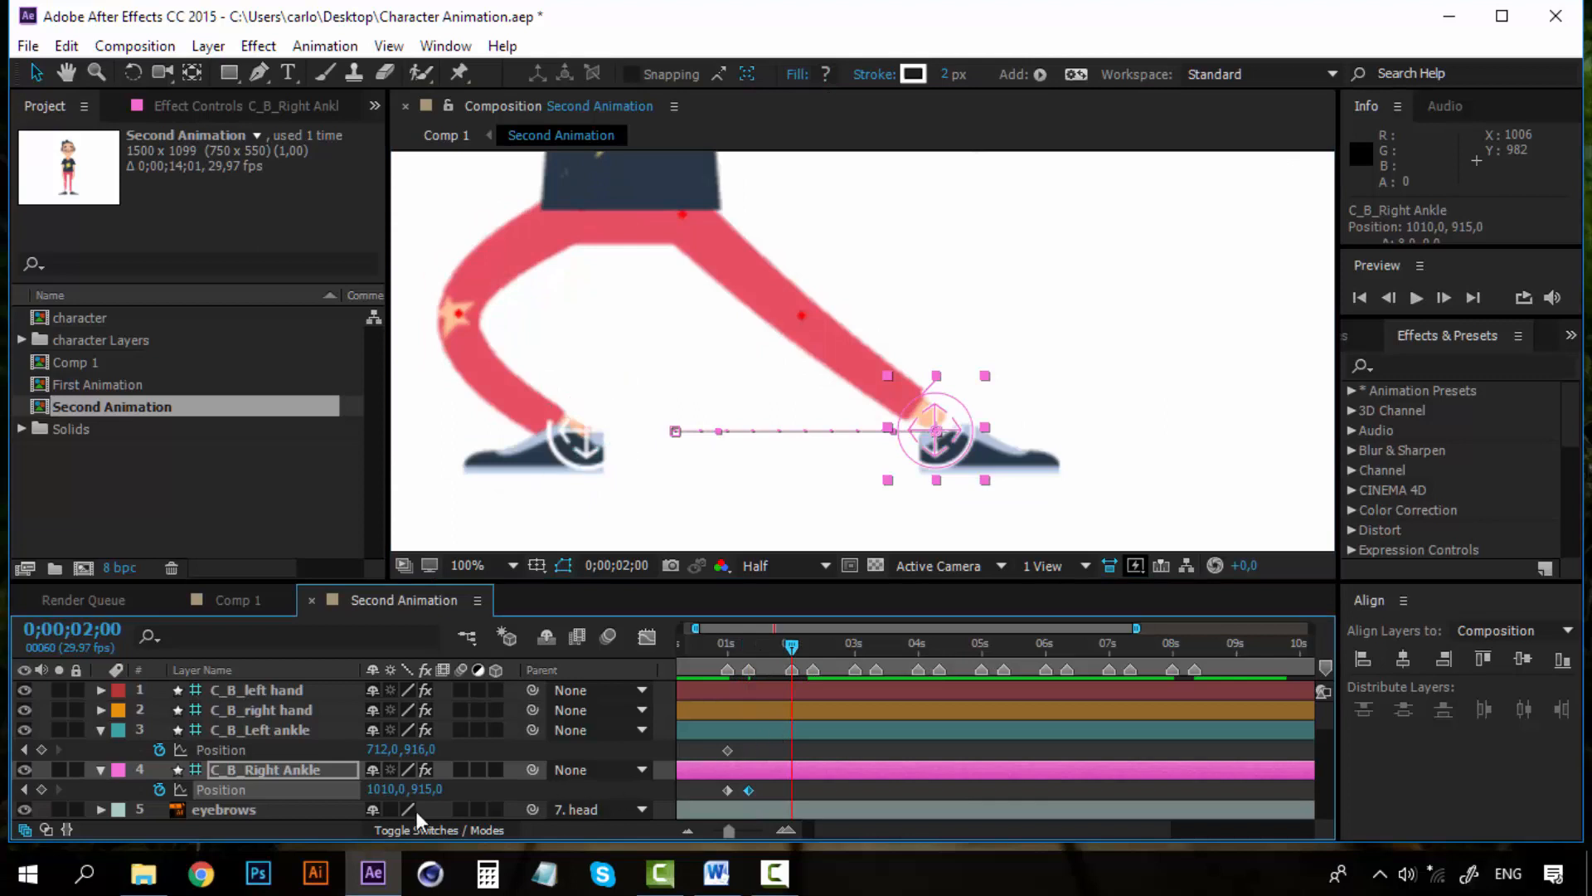
left_click(41, 789)
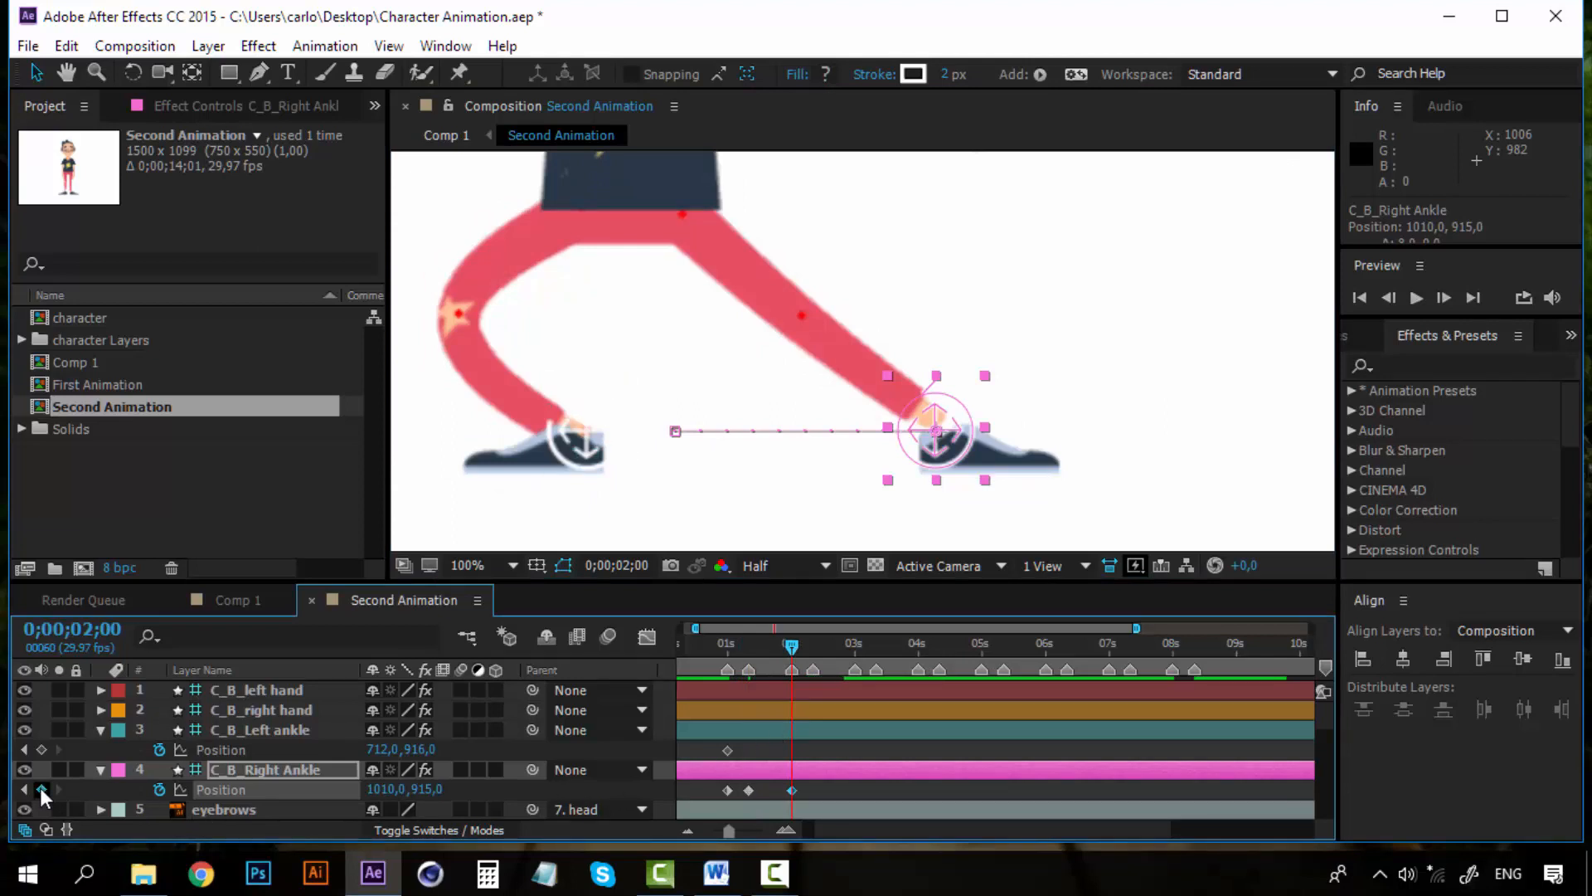
left_click(815, 649)
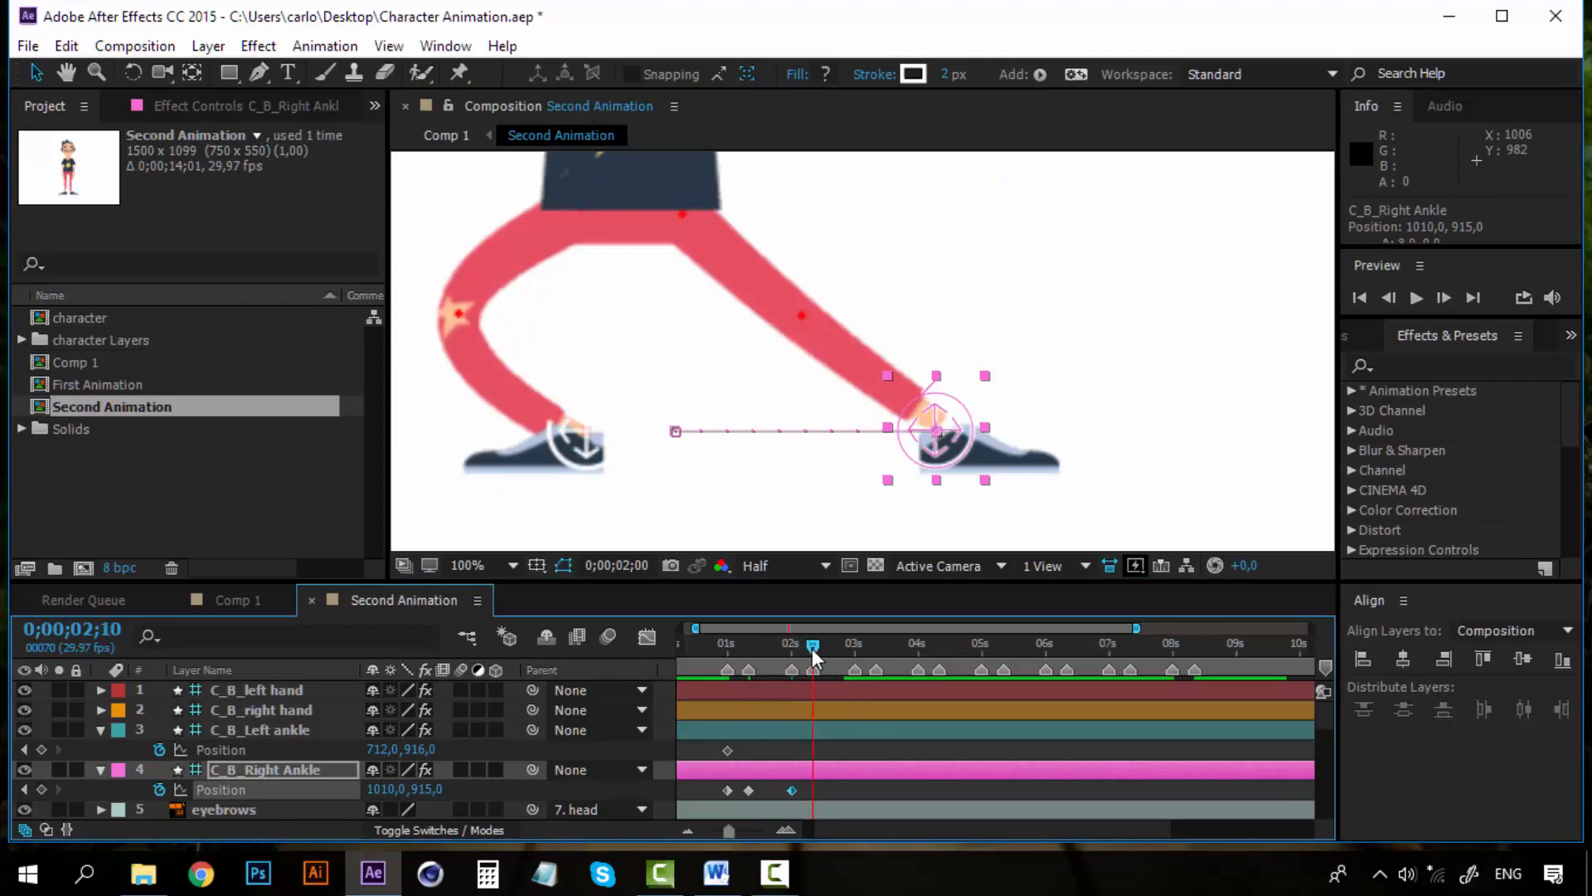
left_click(728, 790)
key("ctrl+c")
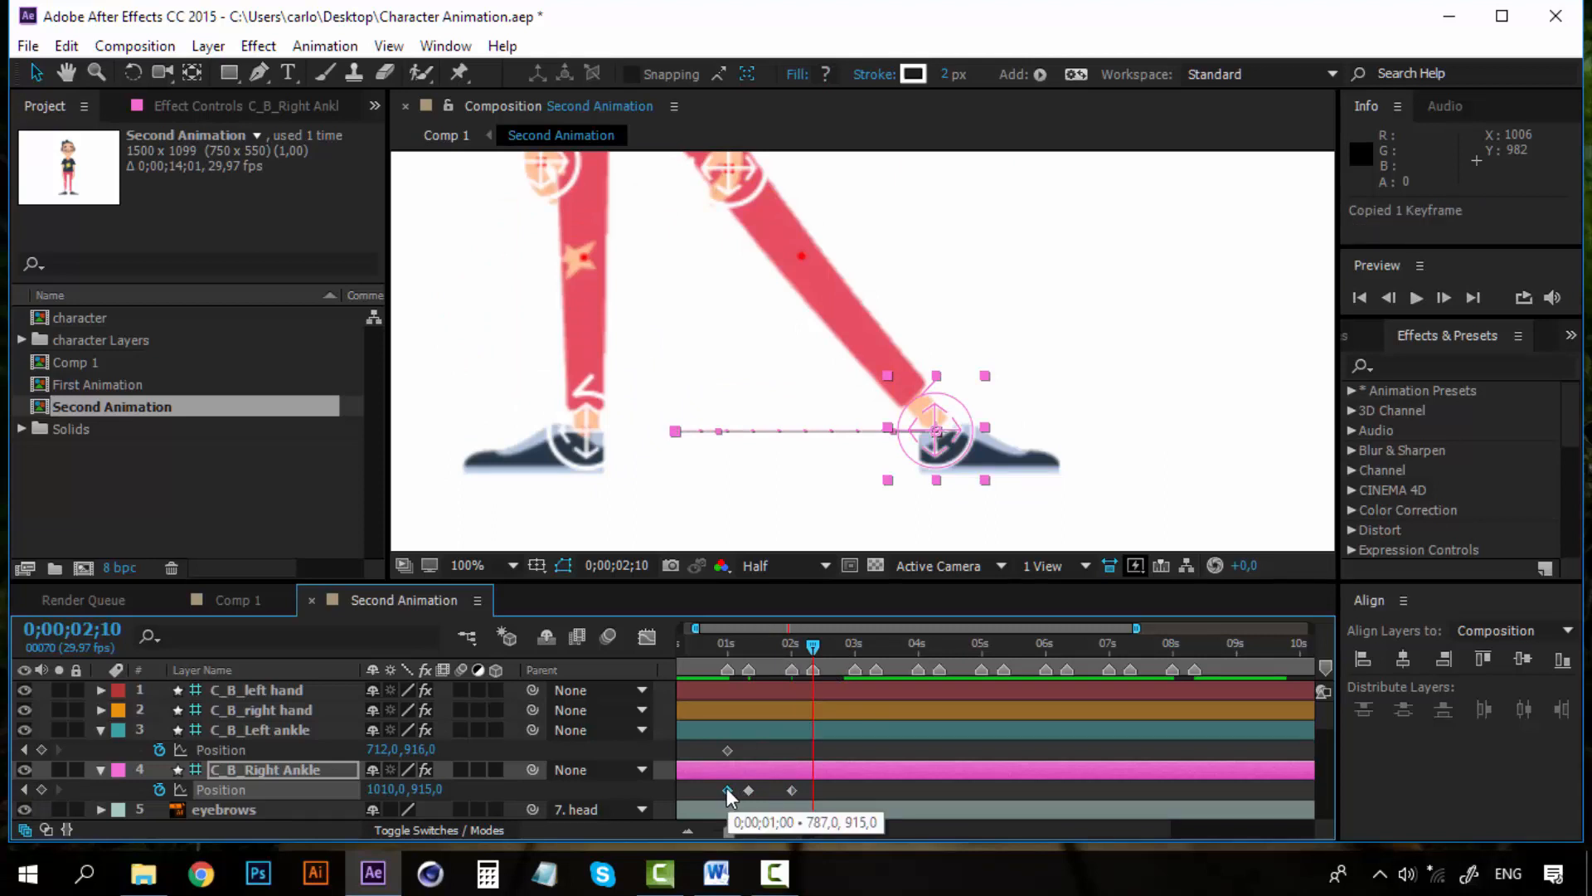
key("ctrl+v")
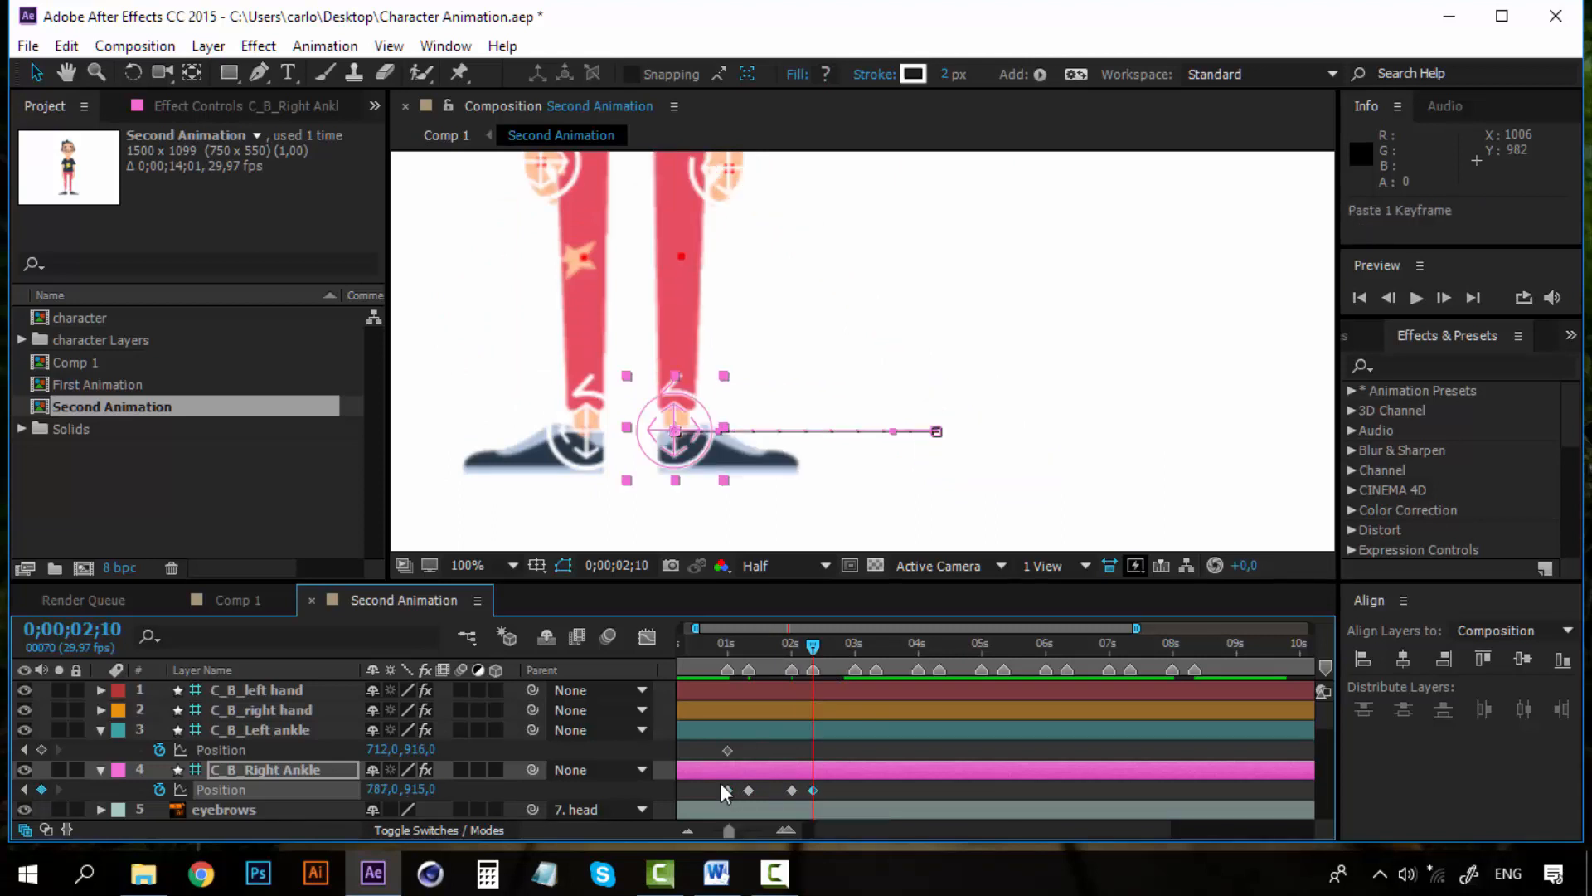
Play back and scrub the opening seconds to review the right ankle's movement
left_click(715, 645)
key("space")
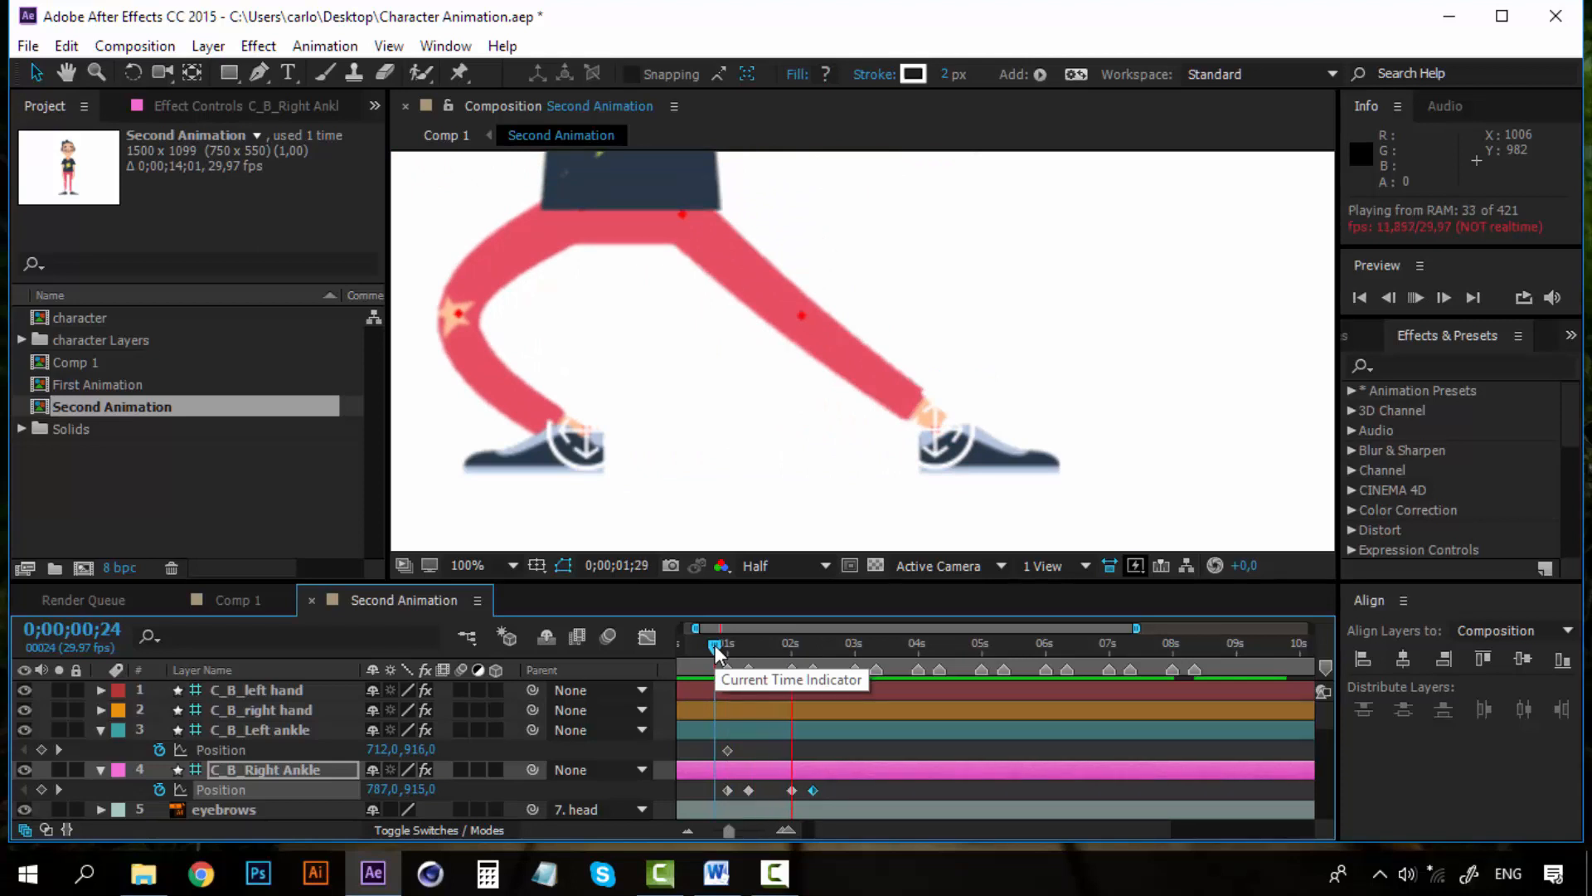
key("space")
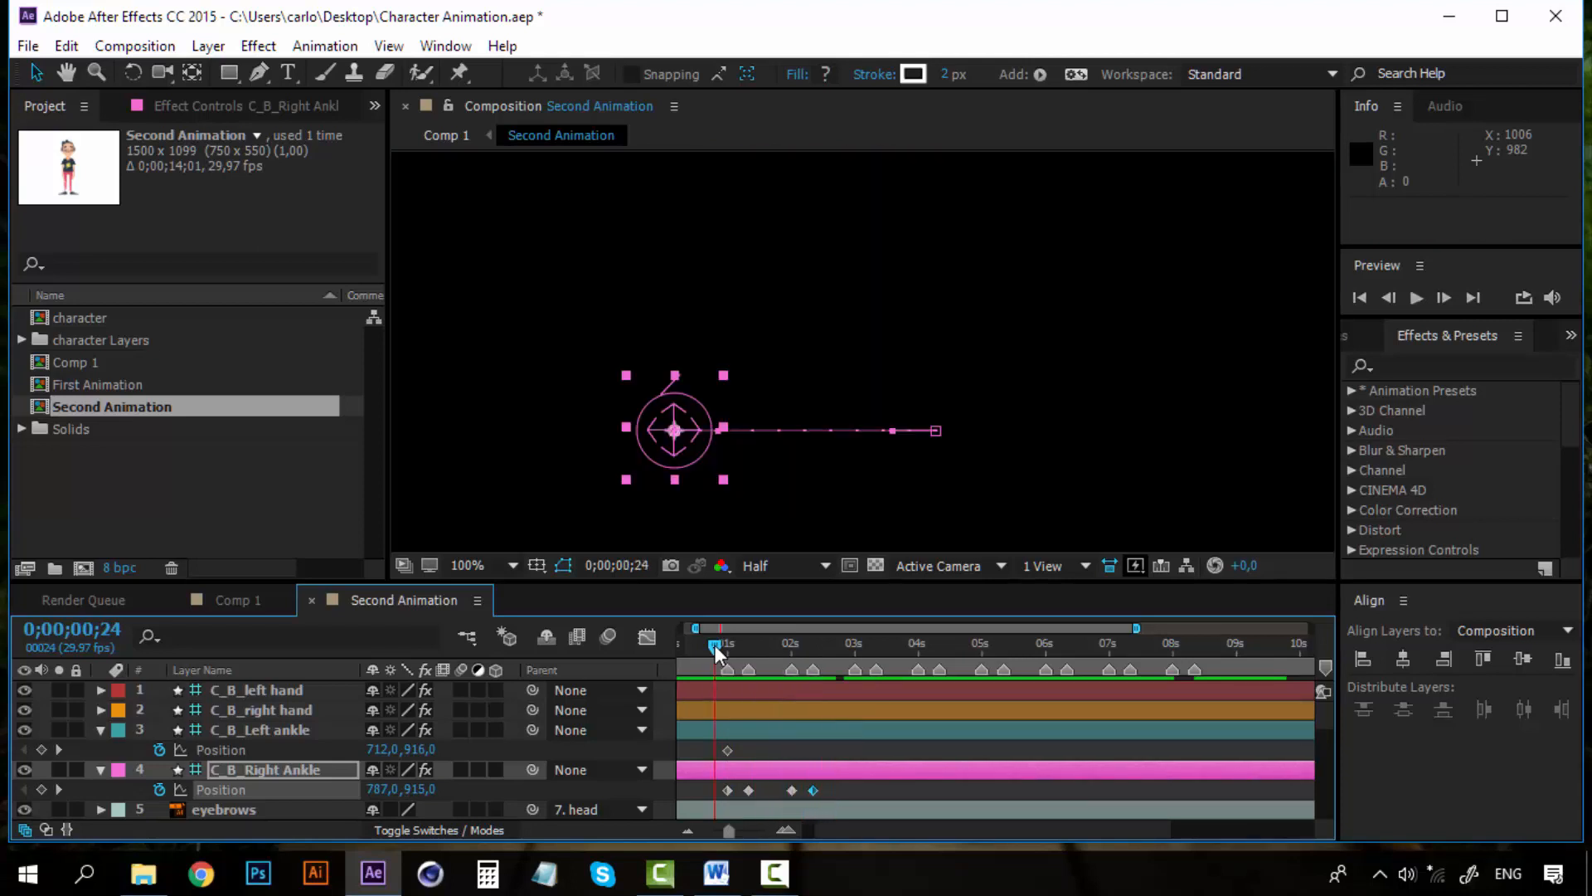
key("space")
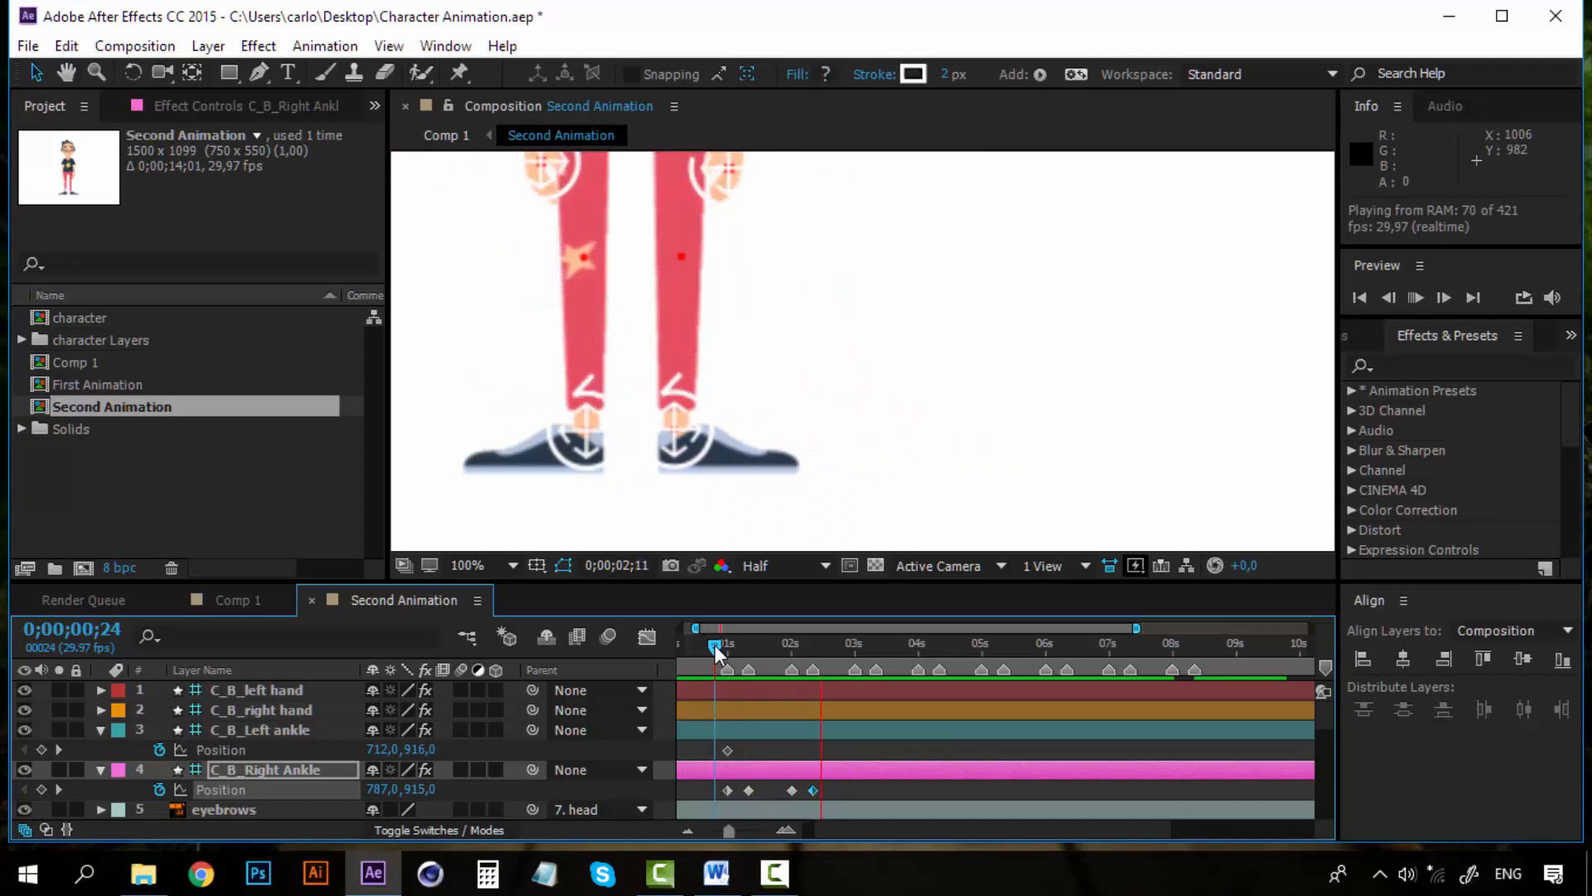
key("space")
left_click_drag(715, 645, 782, 646)
key("space")
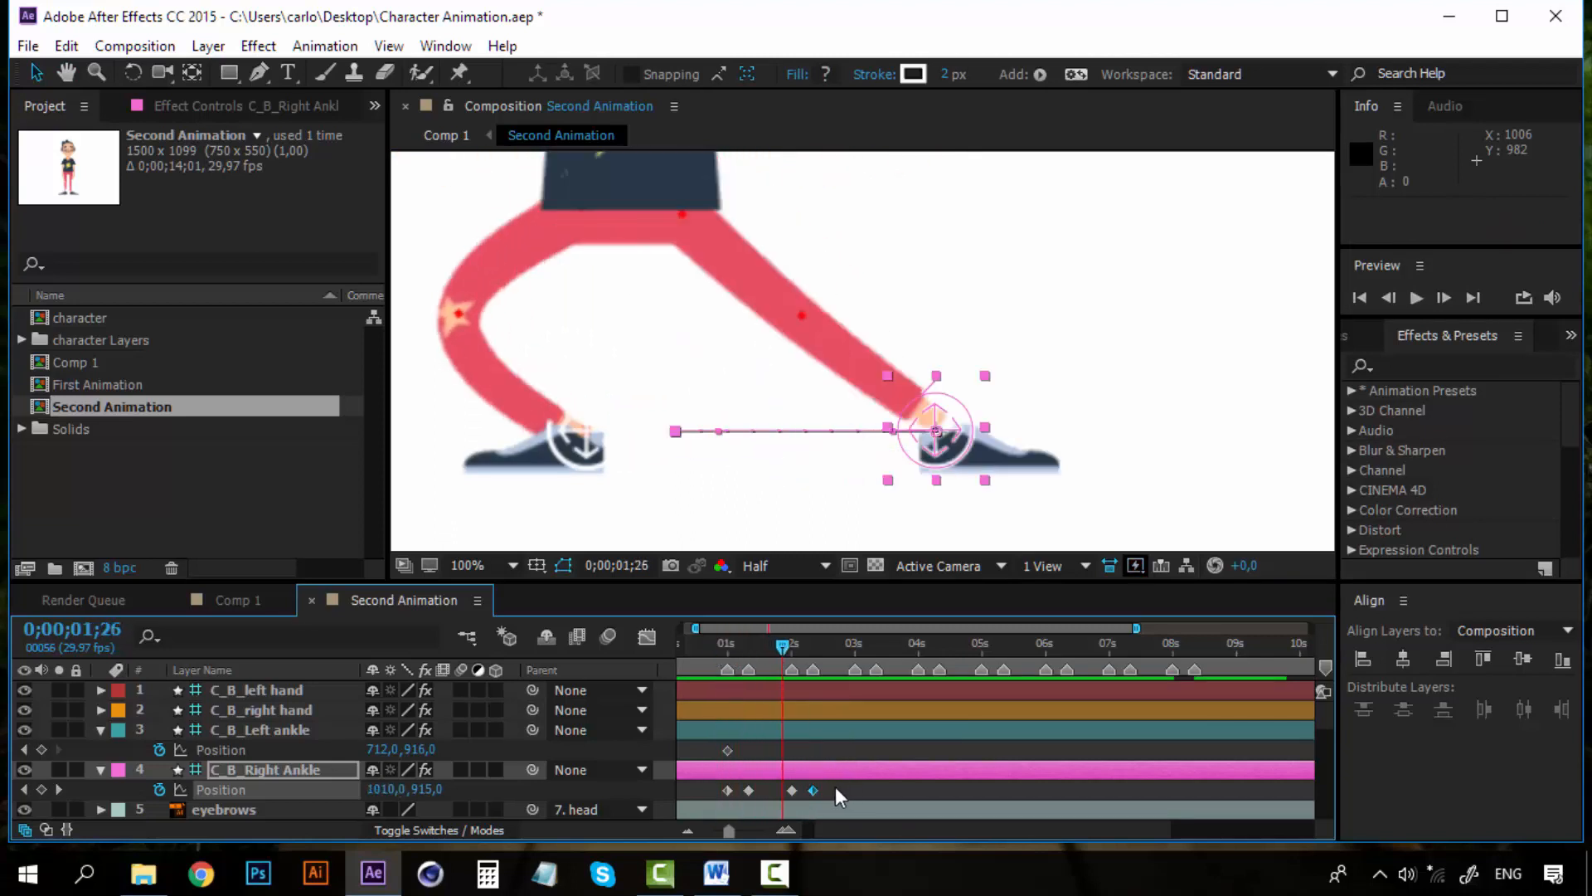
Apply Easy Ease to all four right ankle Position keyframes
left_click_drag(834, 794, 713, 798)
right_click(727, 790)
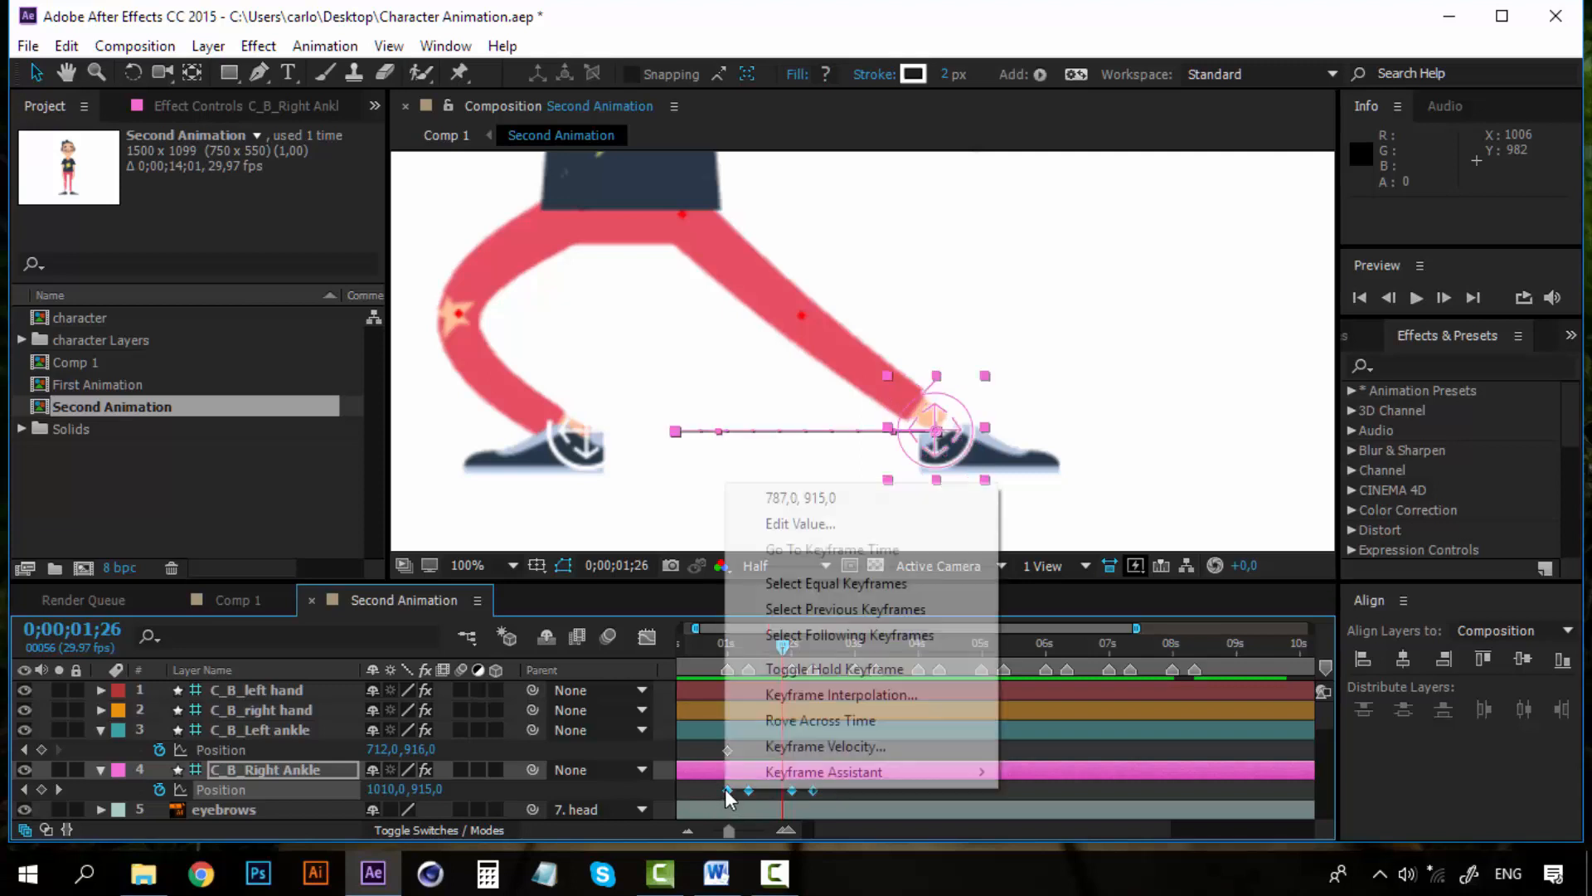
mouse_move(830, 772)
left_click(1076, 620)
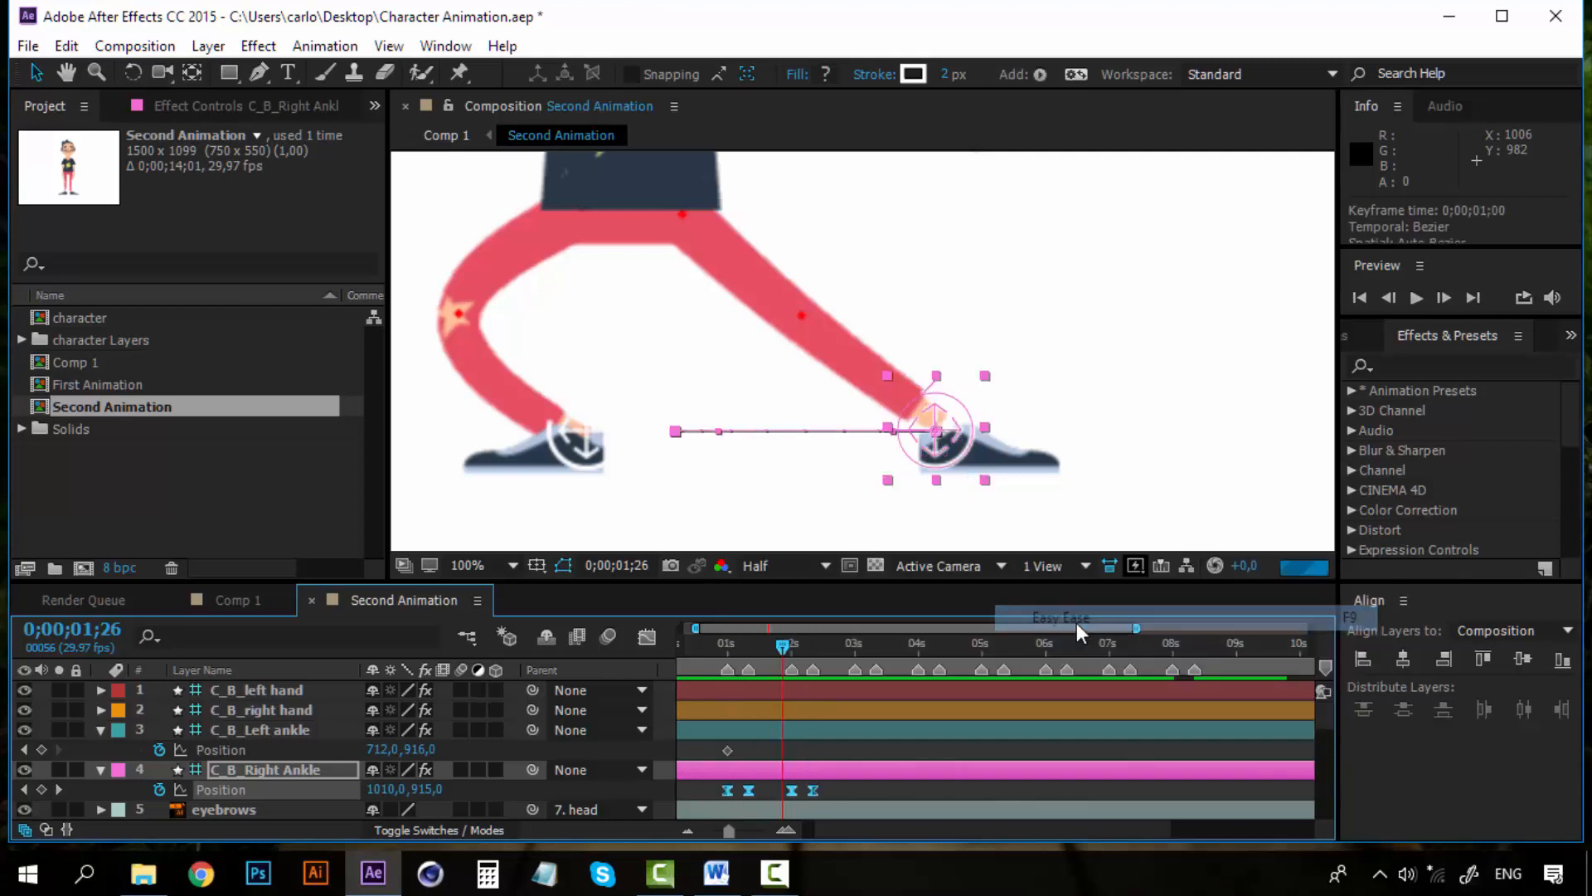
Move the left ankle's Position keyframe from 0;00;01;00 to 0;00;03;00
left_click(722, 642)
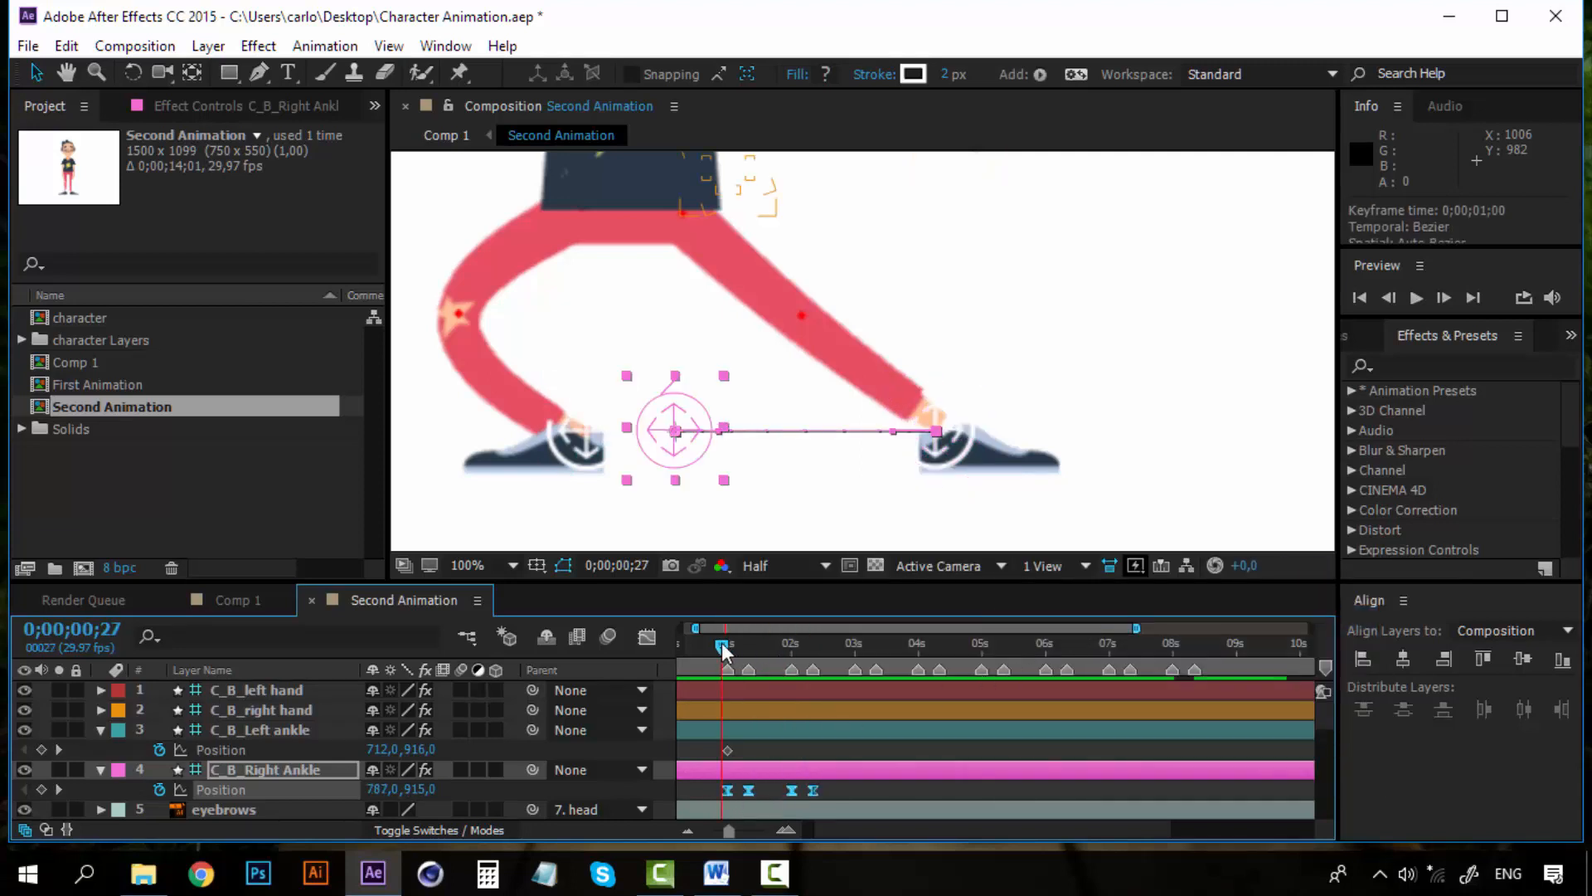
key("space")
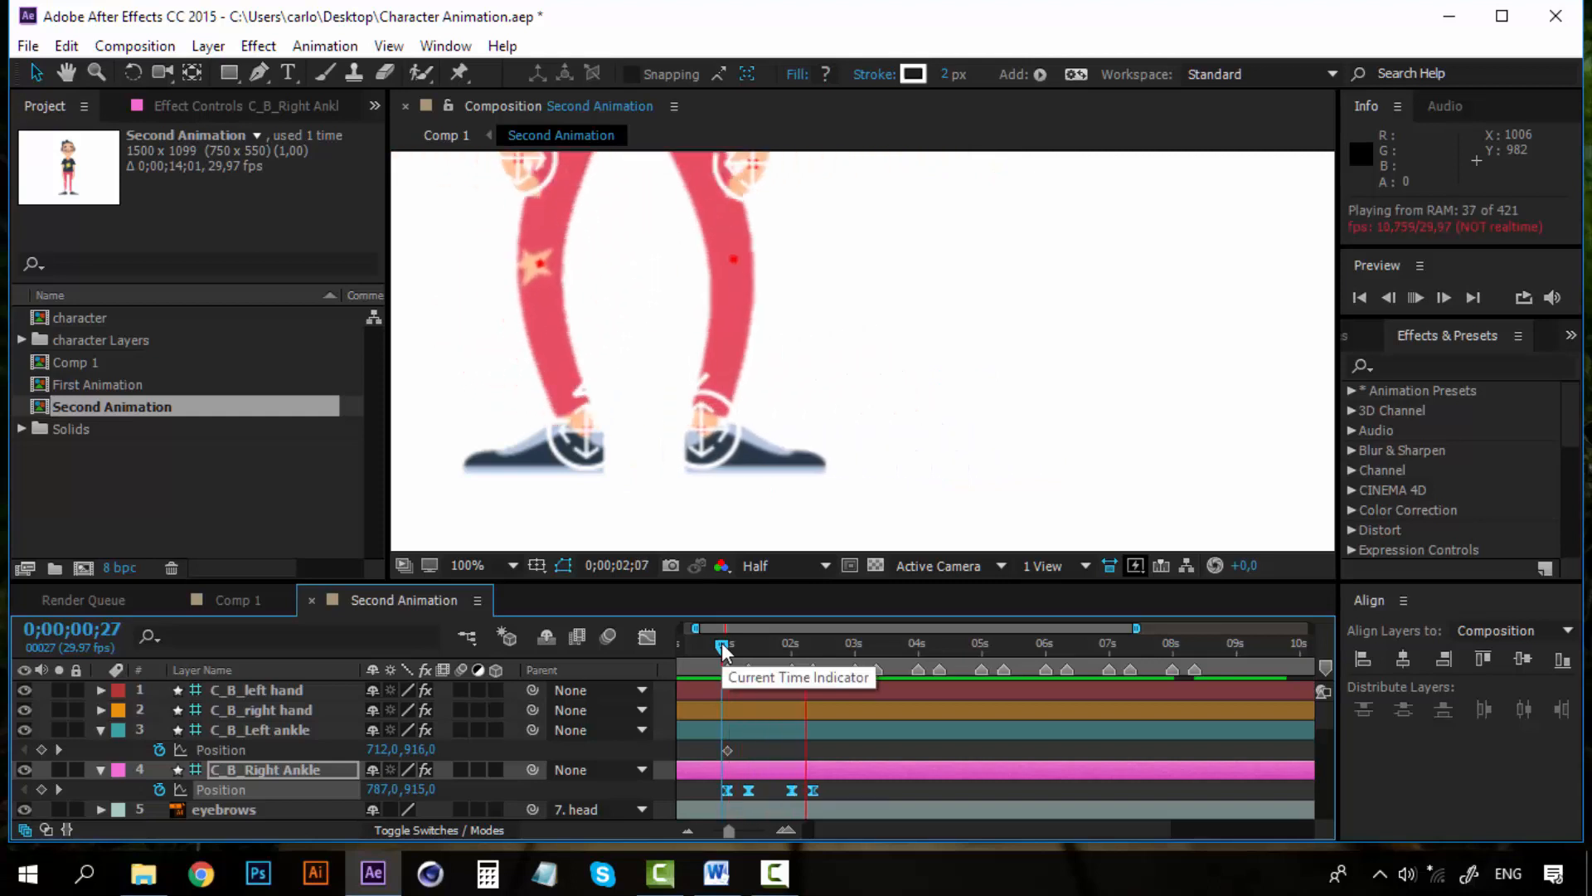
left_click_drag(722, 642, 858, 652)
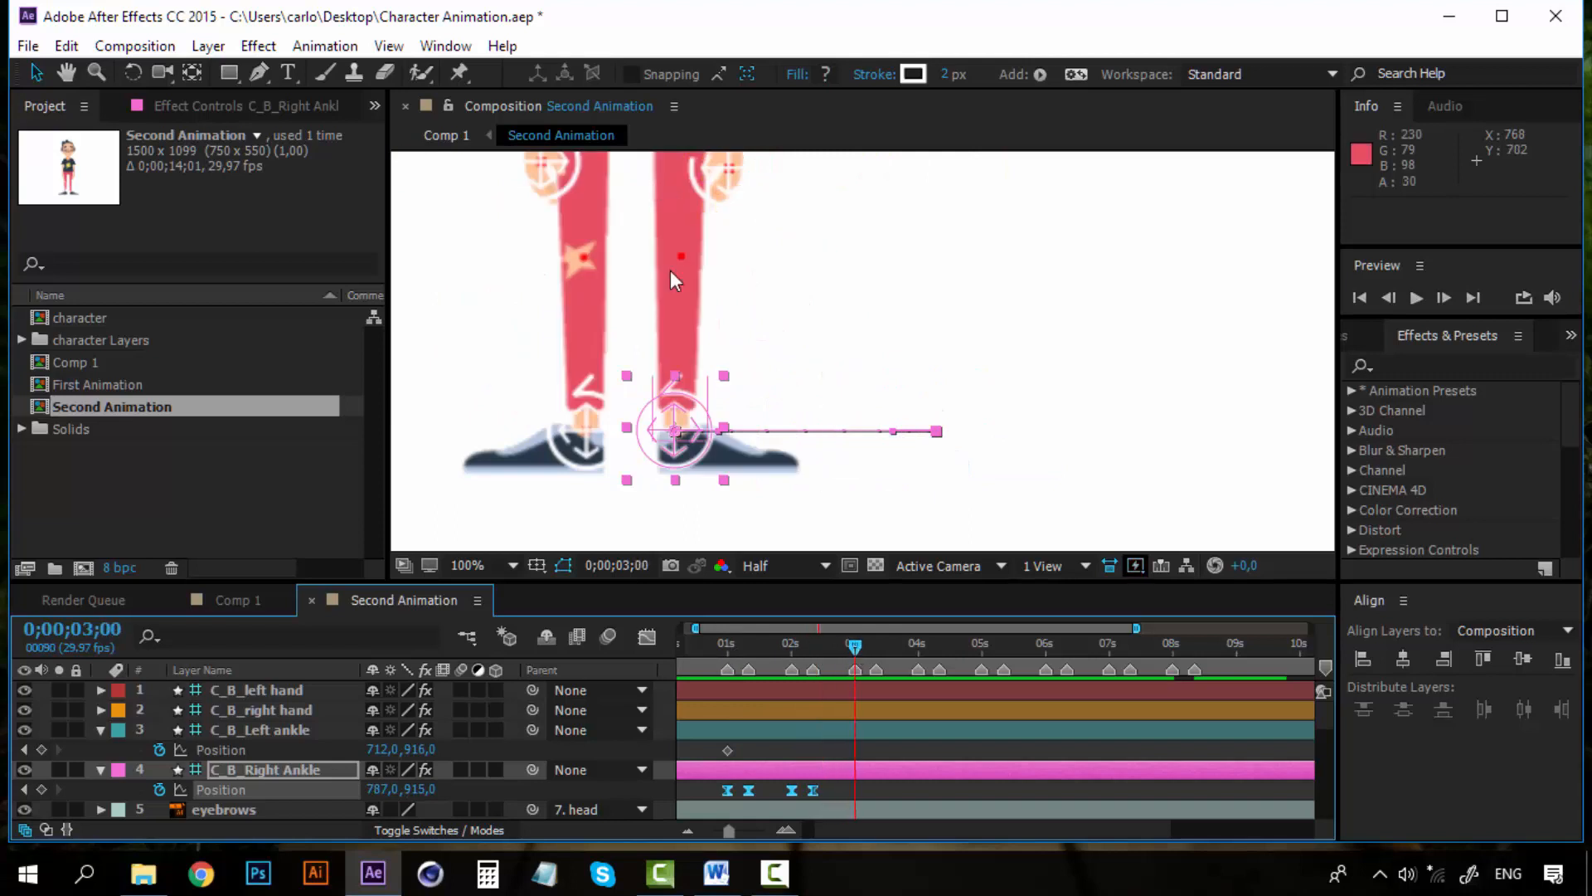
left_click_drag(728, 750, 852, 750)
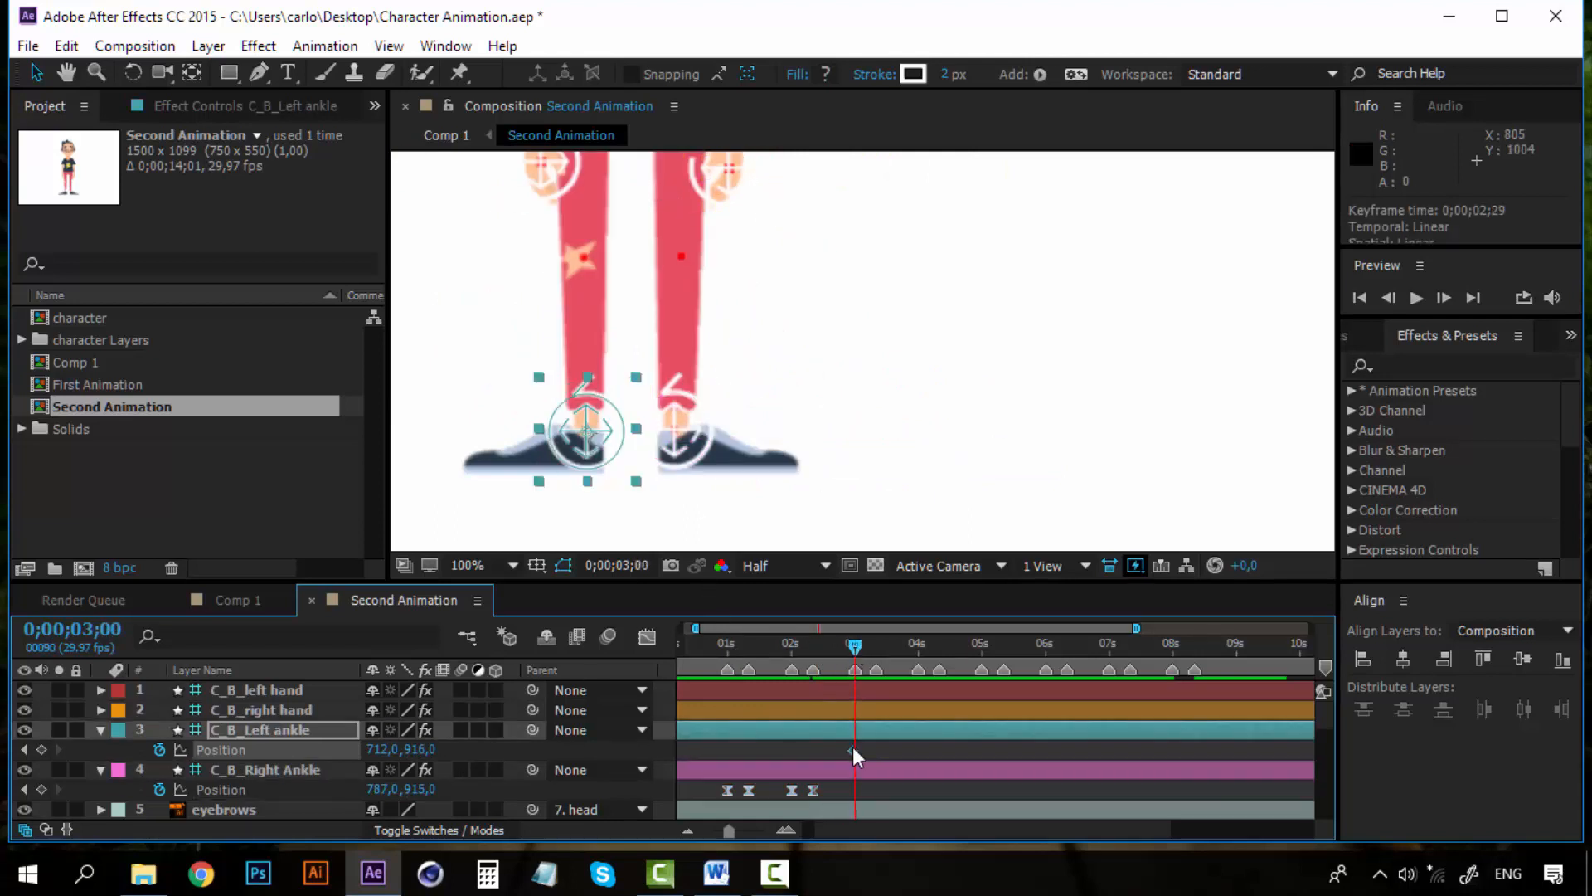
At 0;00;03;10, move the left ankle outward to position 491, 916
left_click(876, 645)
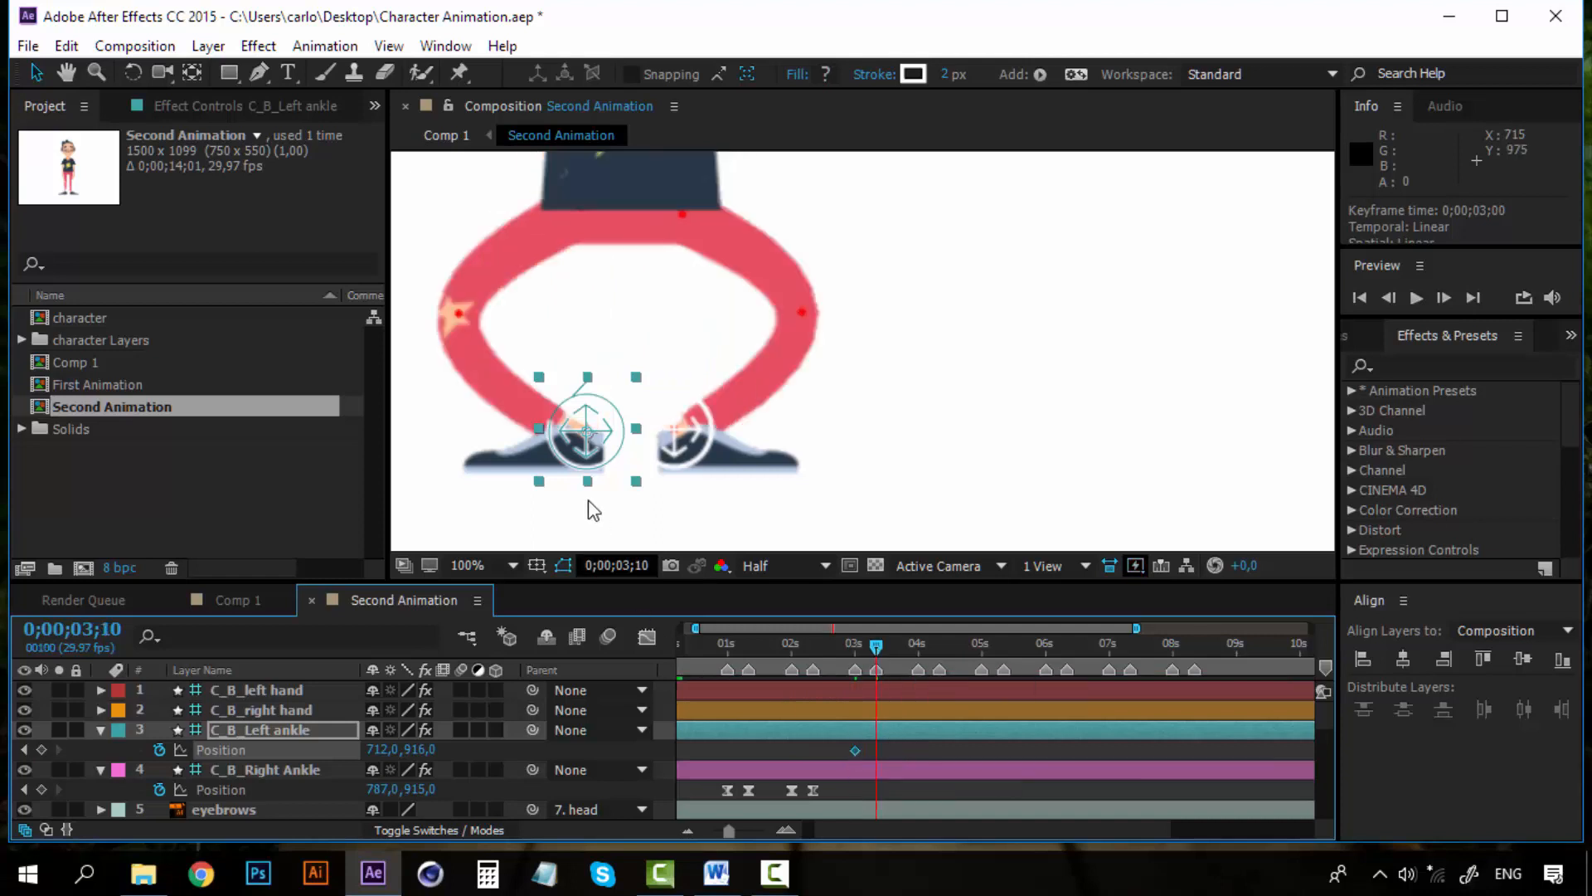
key("space")
mouse_move(590, 505)
left_mouse_down()
mouse_move(802, 497)
mouse_move(771, 447)
mouse_move(580, 442)
left_mouse_up()
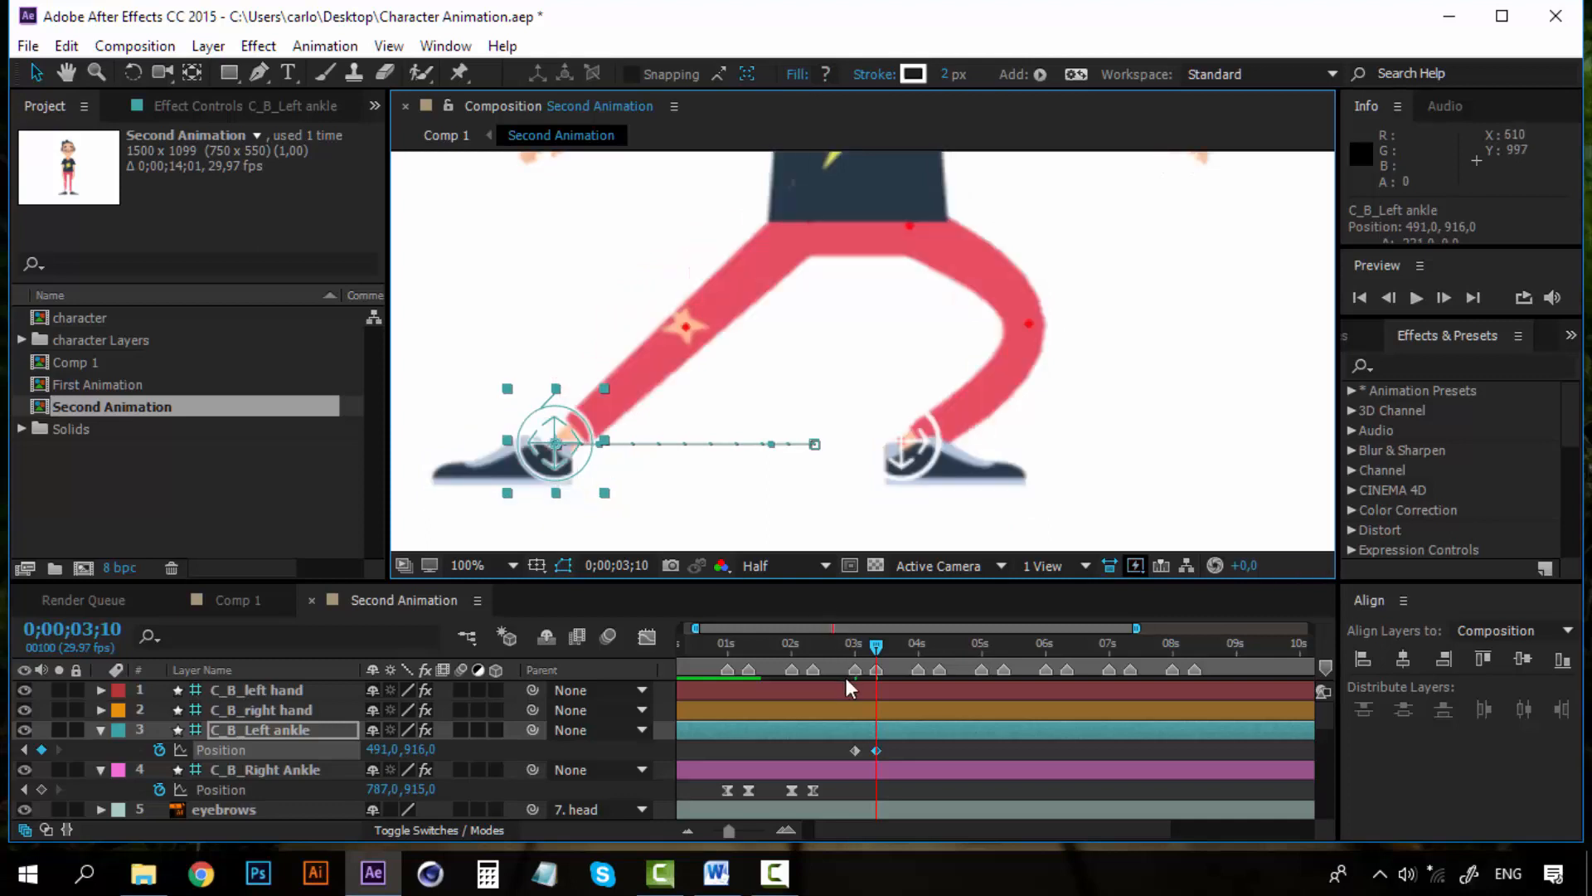
Add a left ankle Position keyframe at 0;00;04;00 and paste a copy of the 0;00;03;00 keyframe at 0;00;04;10
left_click(919, 644)
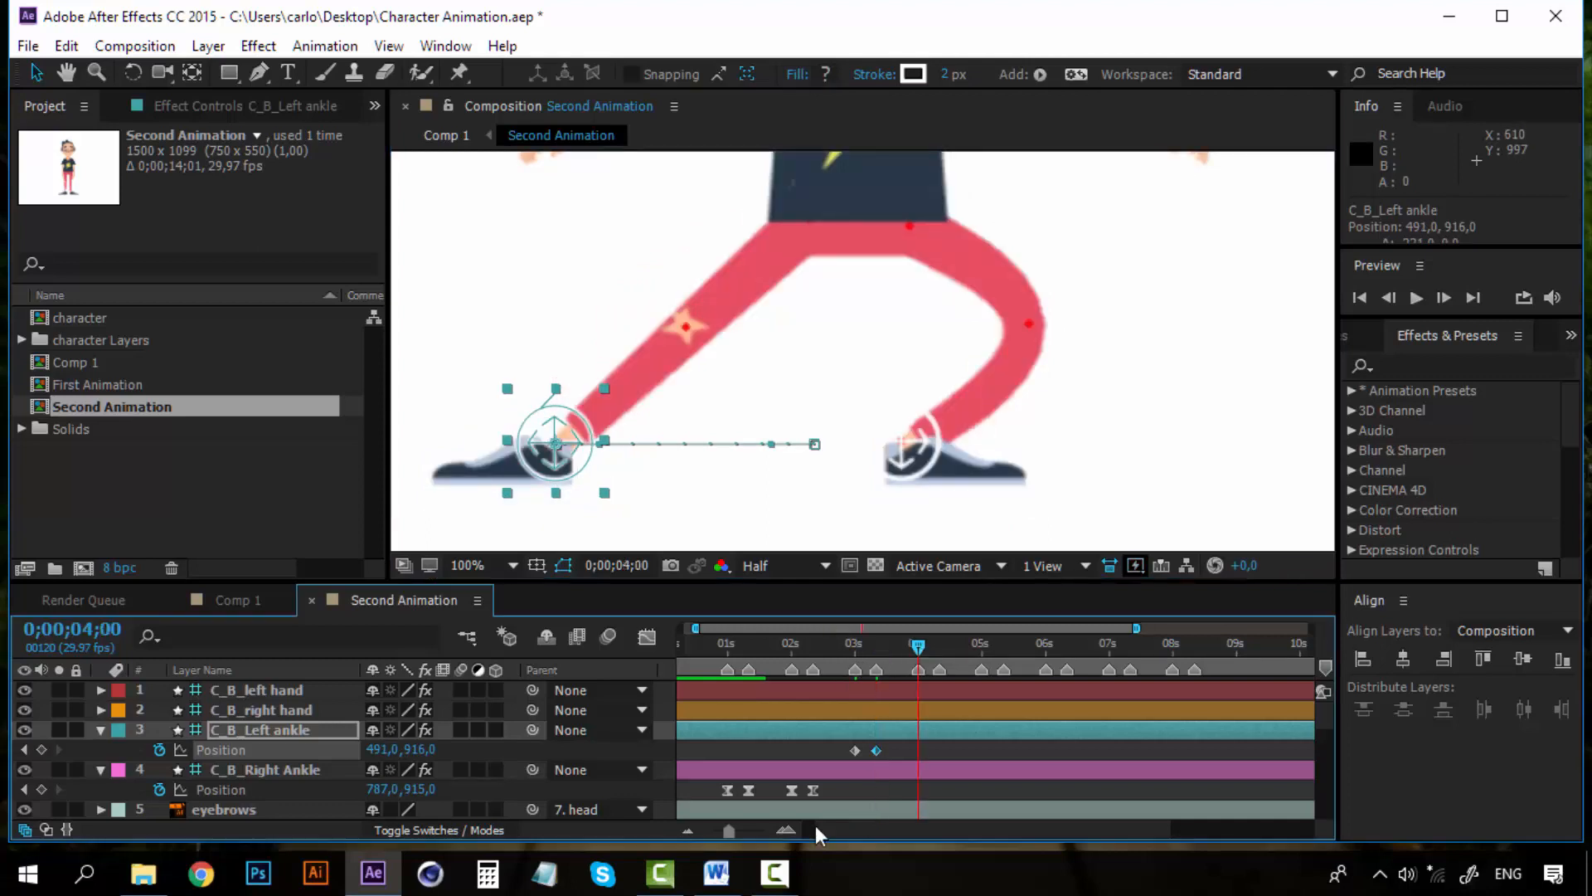
left_click(41, 749)
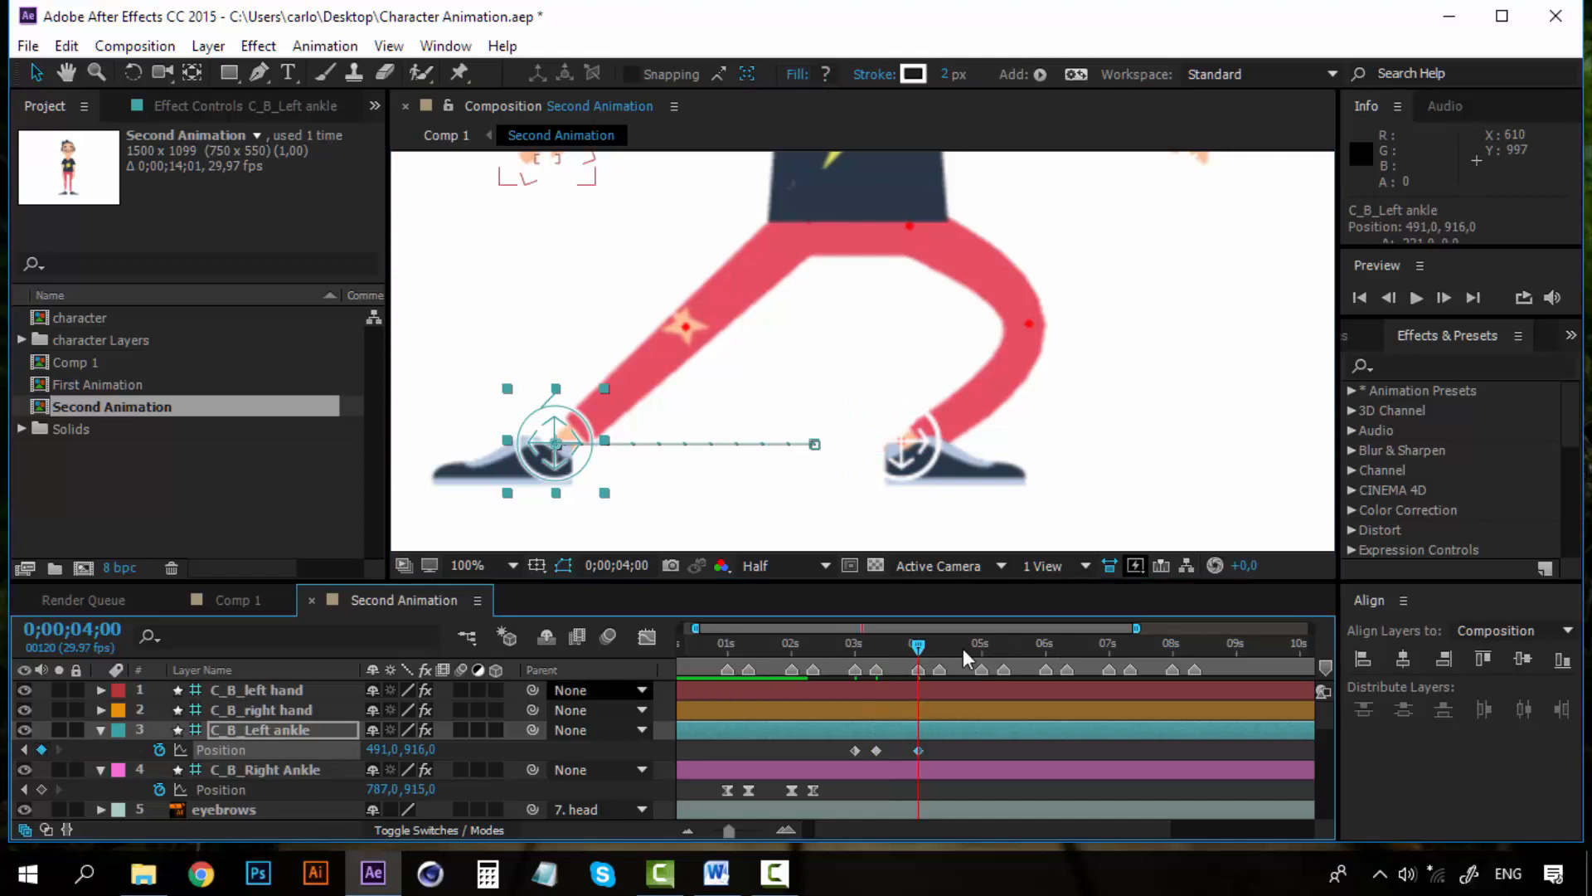
left_click(940, 645)
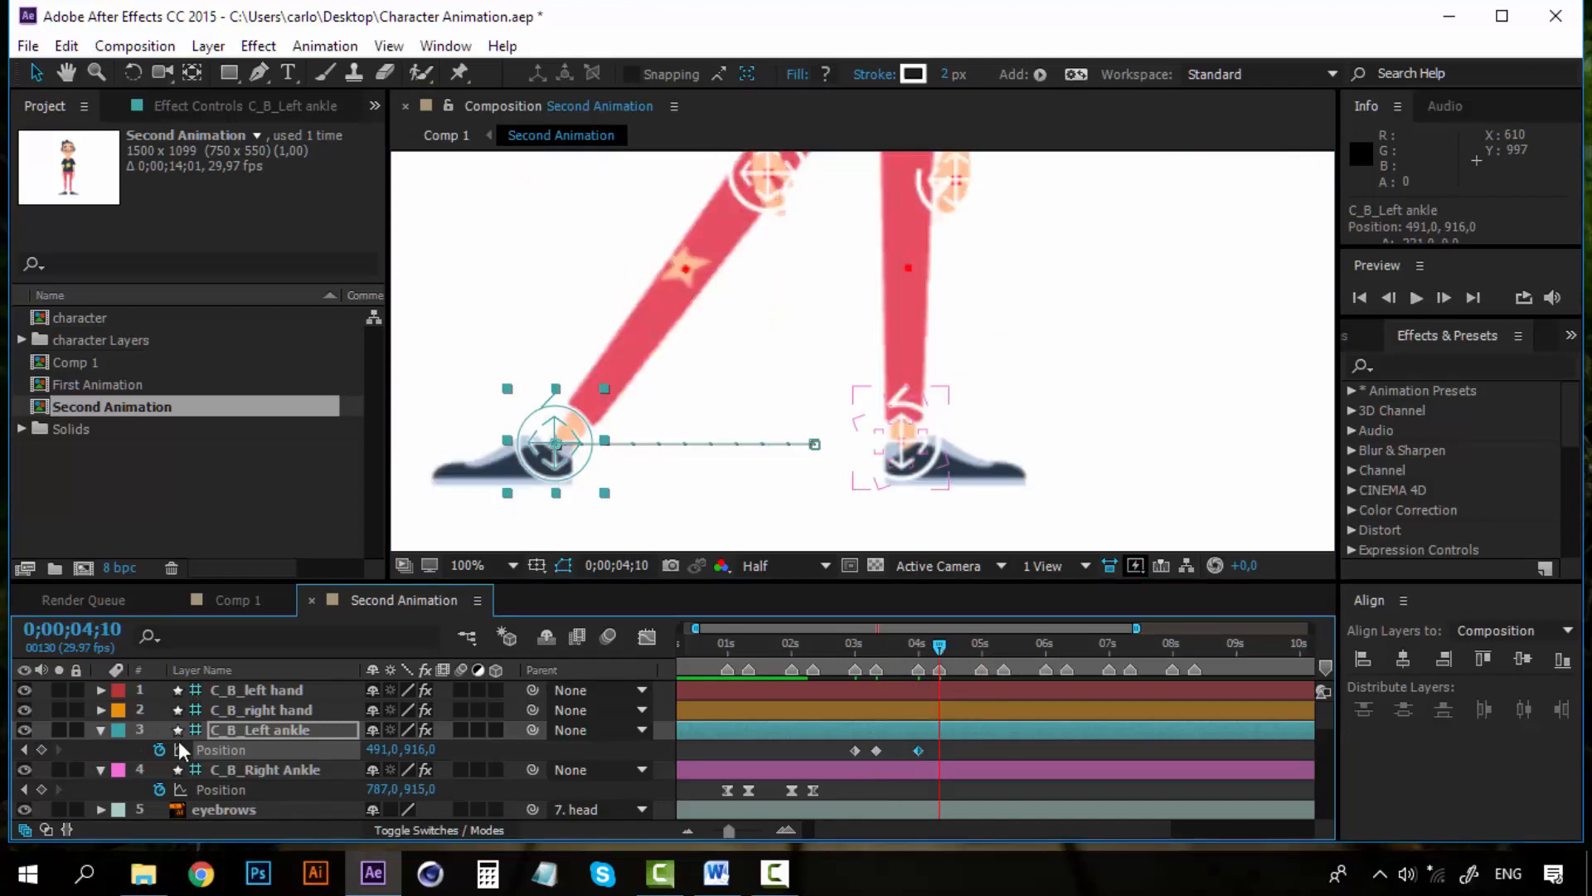
left_click(858, 749)
key("ctrl+c")
key("ctrl+v")
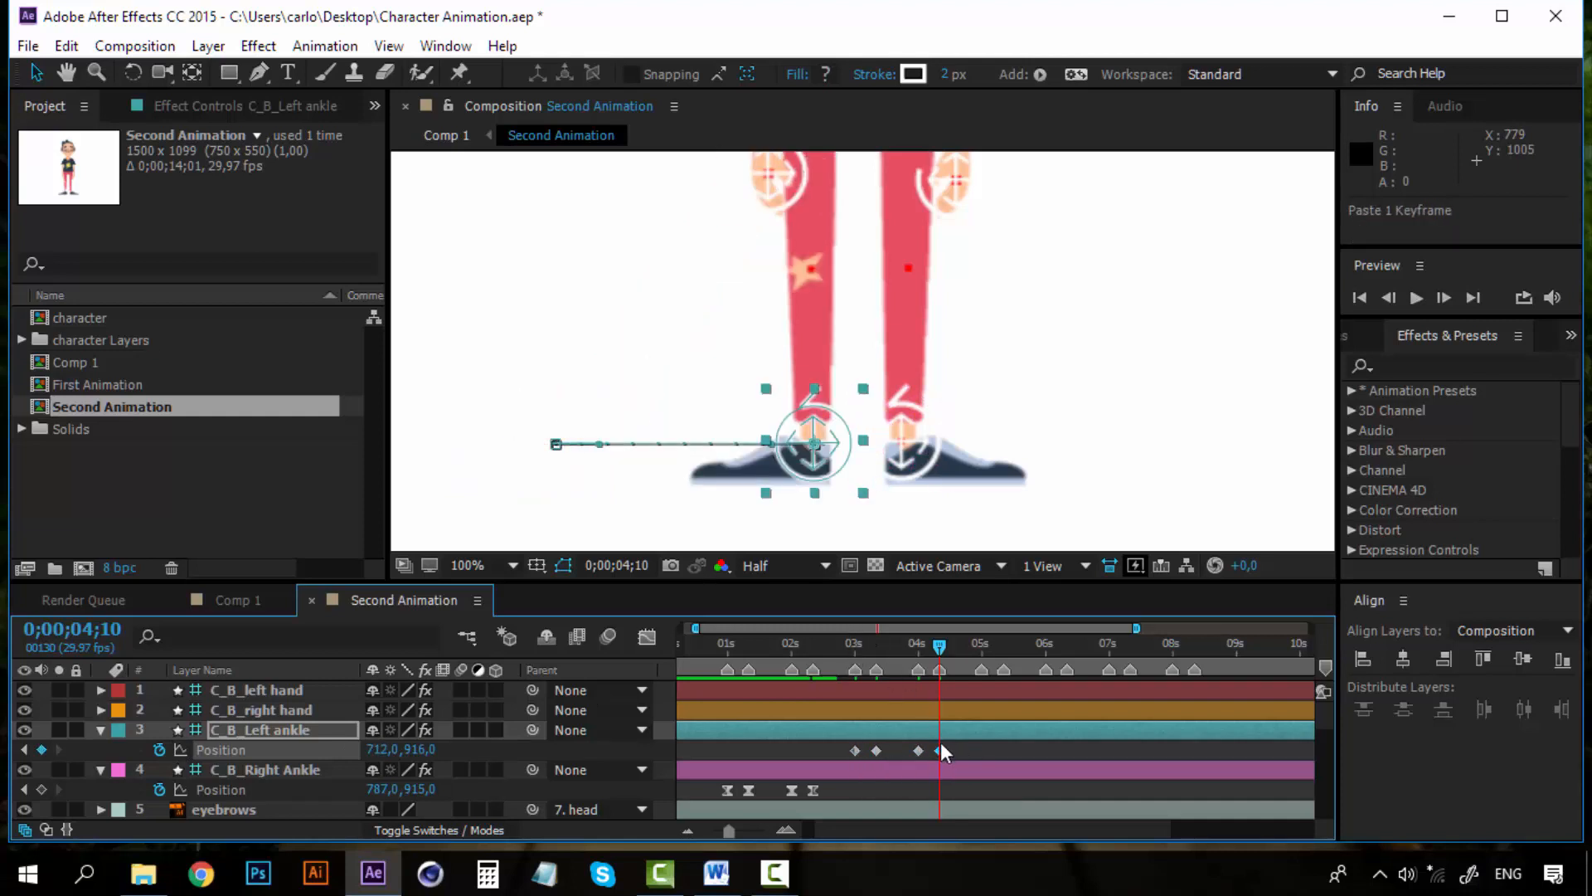
Apply Easy Ease to all four left ankle Position keyframes
left_click_drag(933, 755, 848, 755)
right_click(854, 750)
mouse_move(899, 736)
left_click(1236, 601)
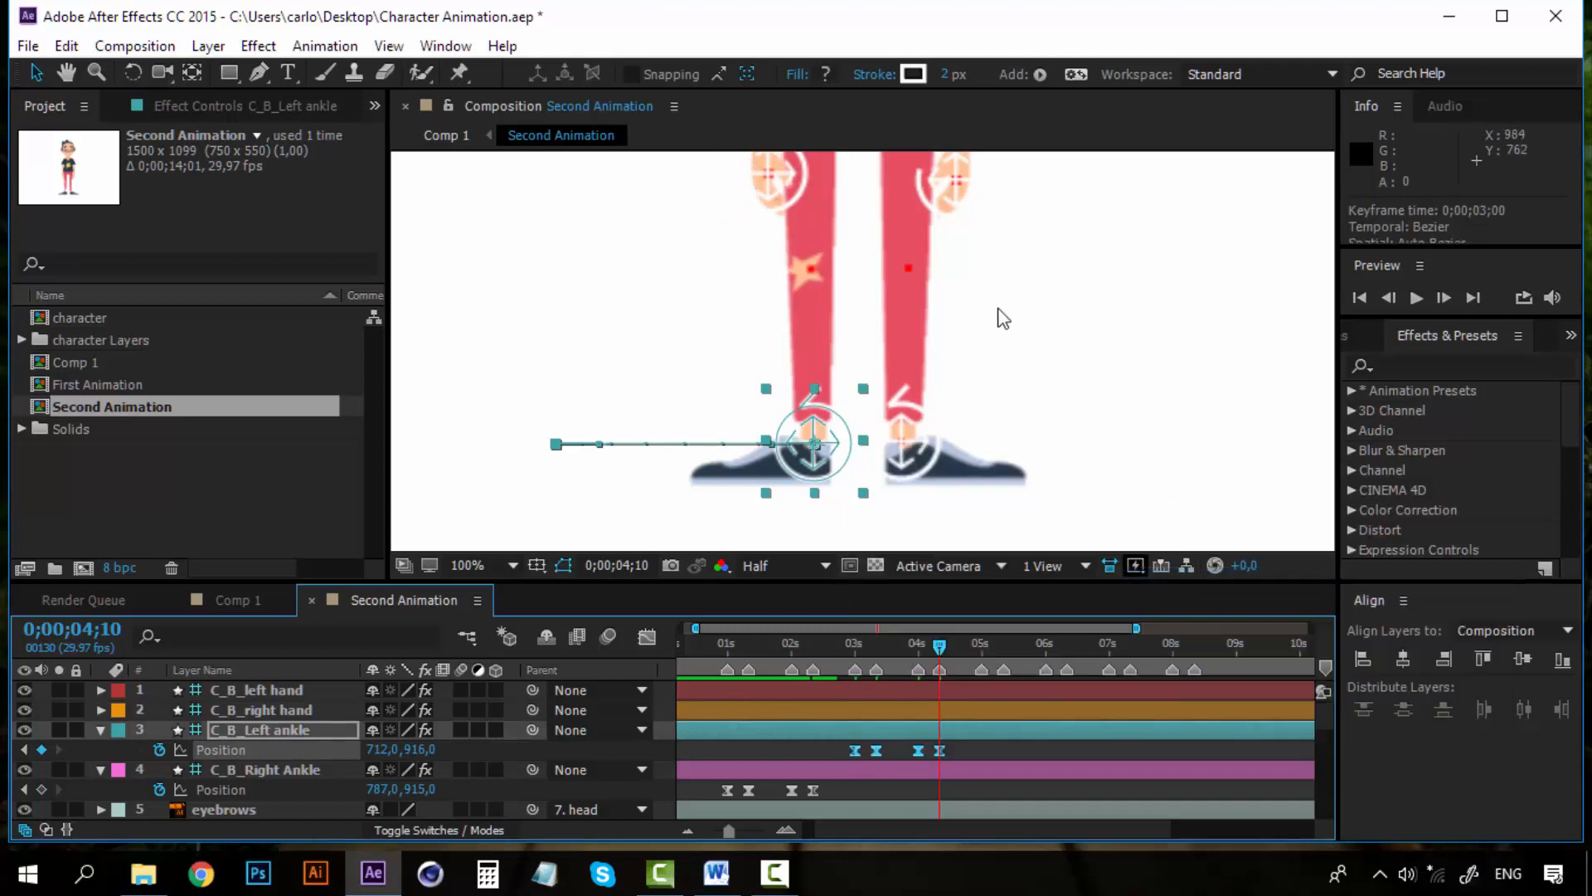
Play back and scrub the timeline to review the ankle steps so far
scroll(999, 320, "down", 4)
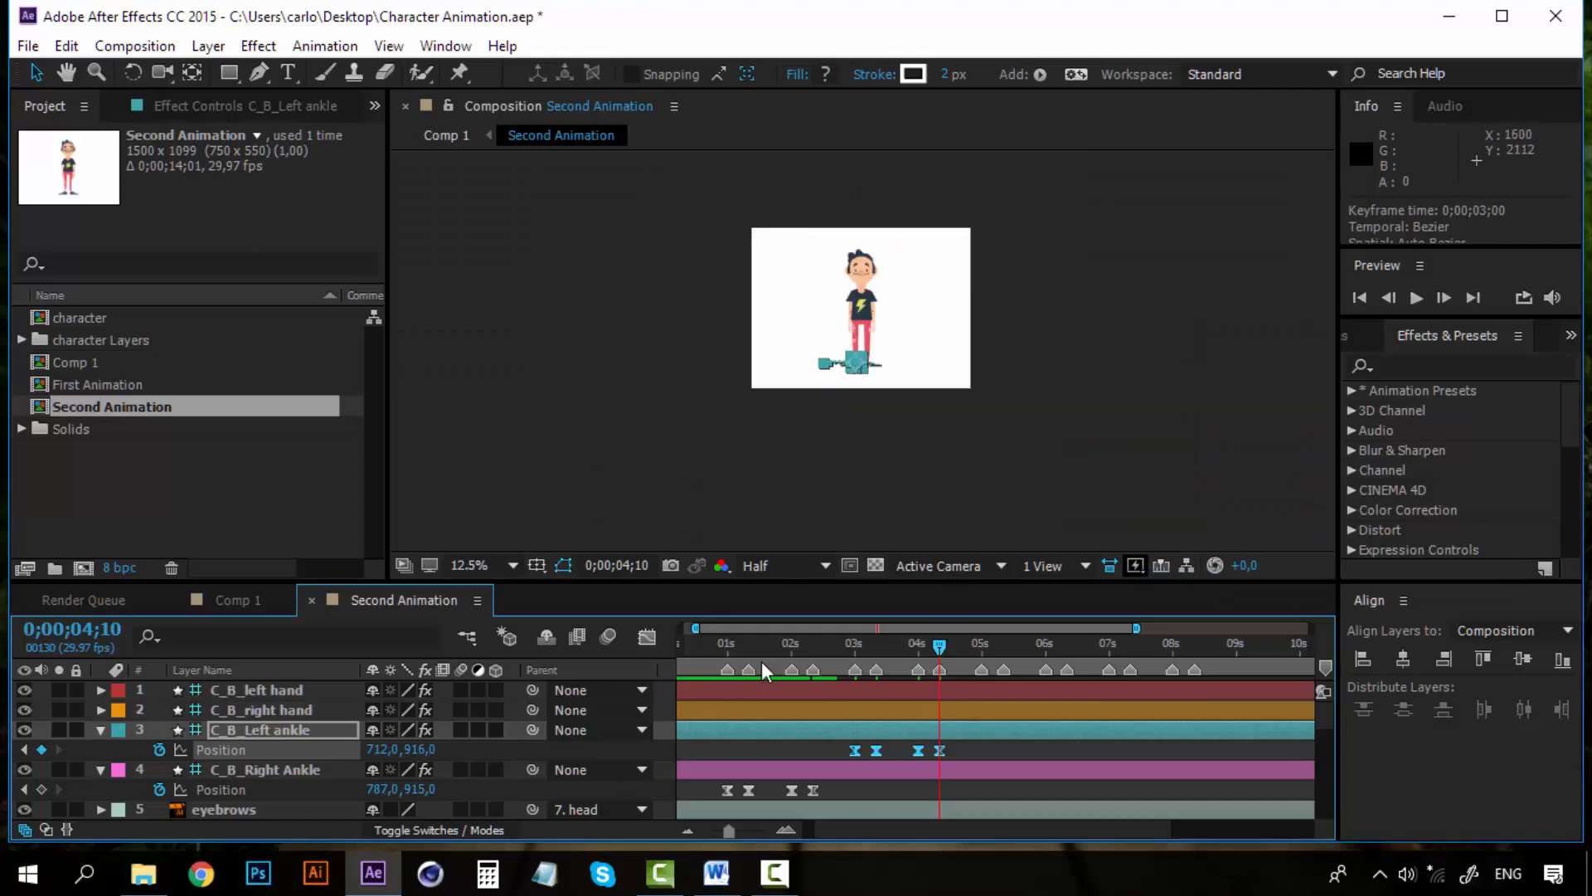
left_click(718, 645)
key("space")
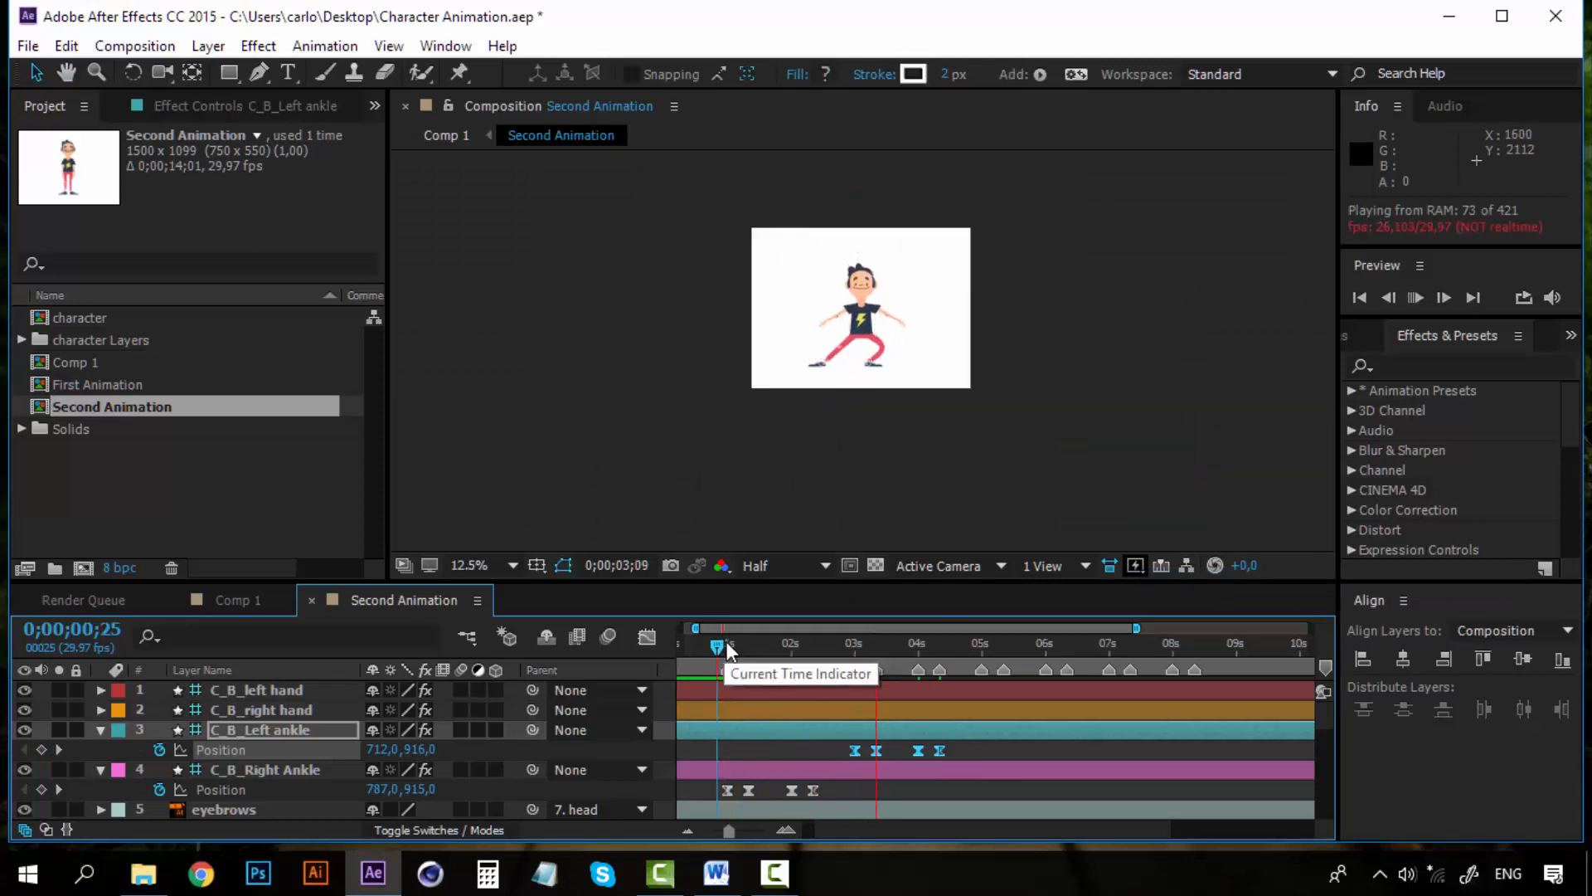
left_click(937, 648)
left_click(987, 648)
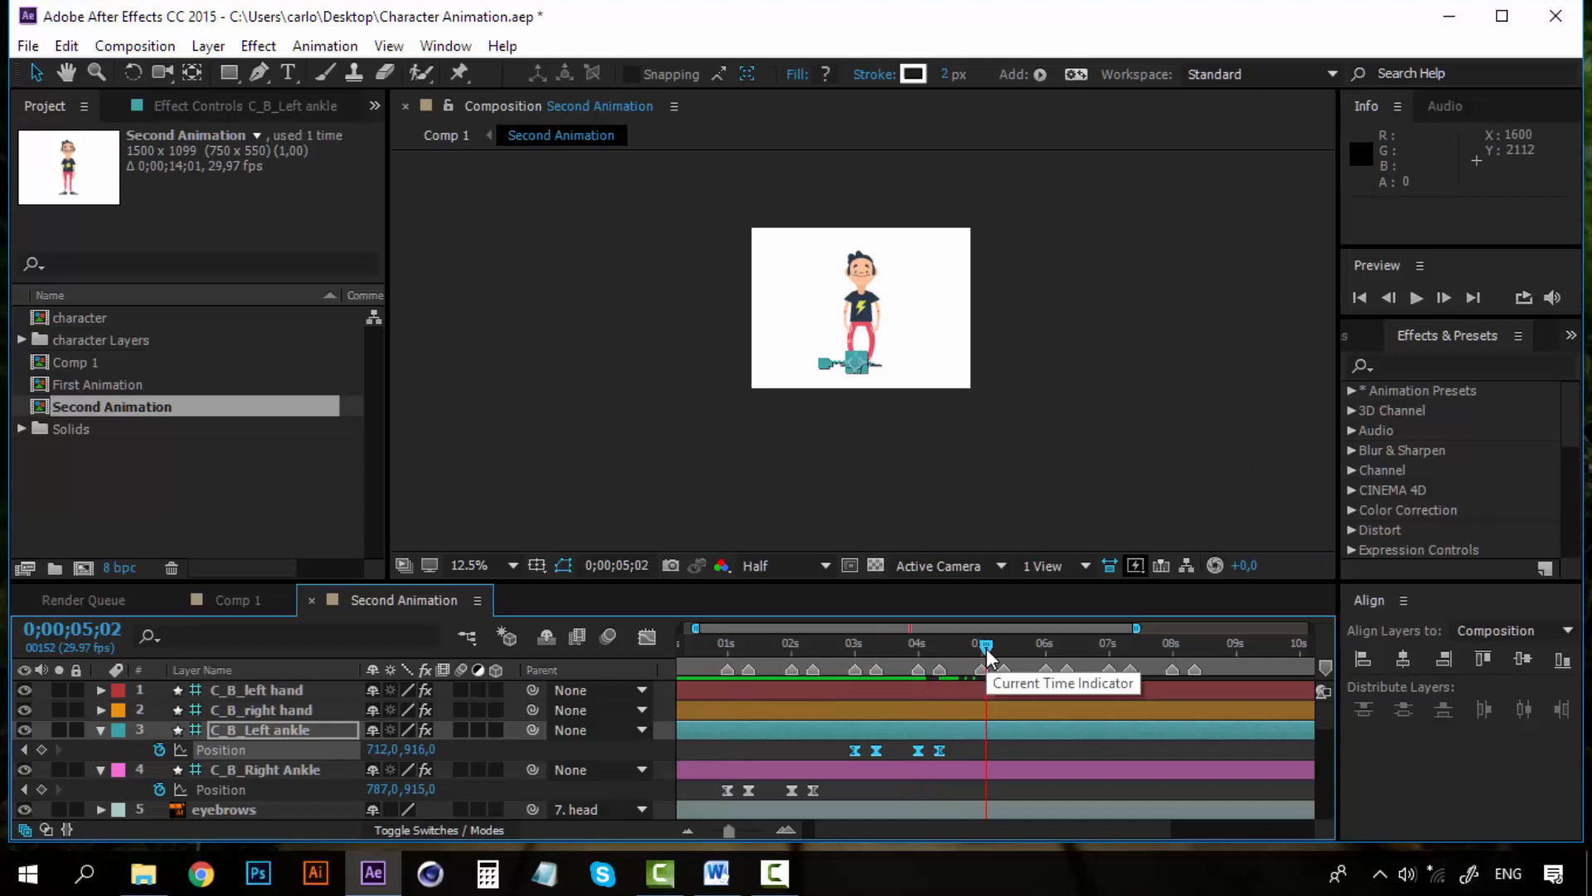
left_click_drag(986, 646, 1006, 652)
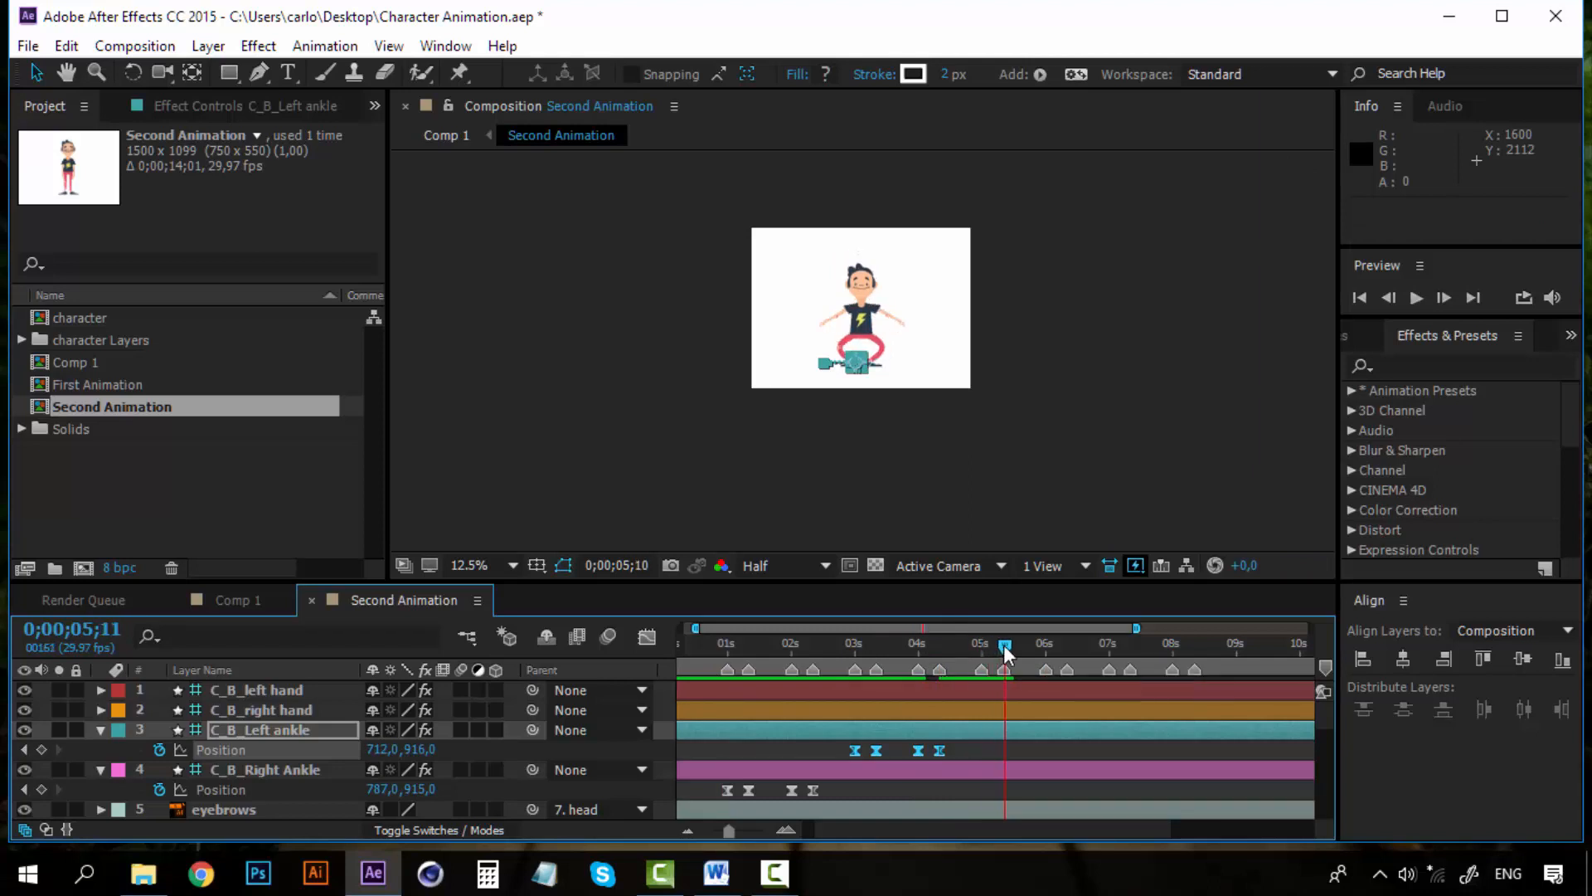
key("period")
key("period")
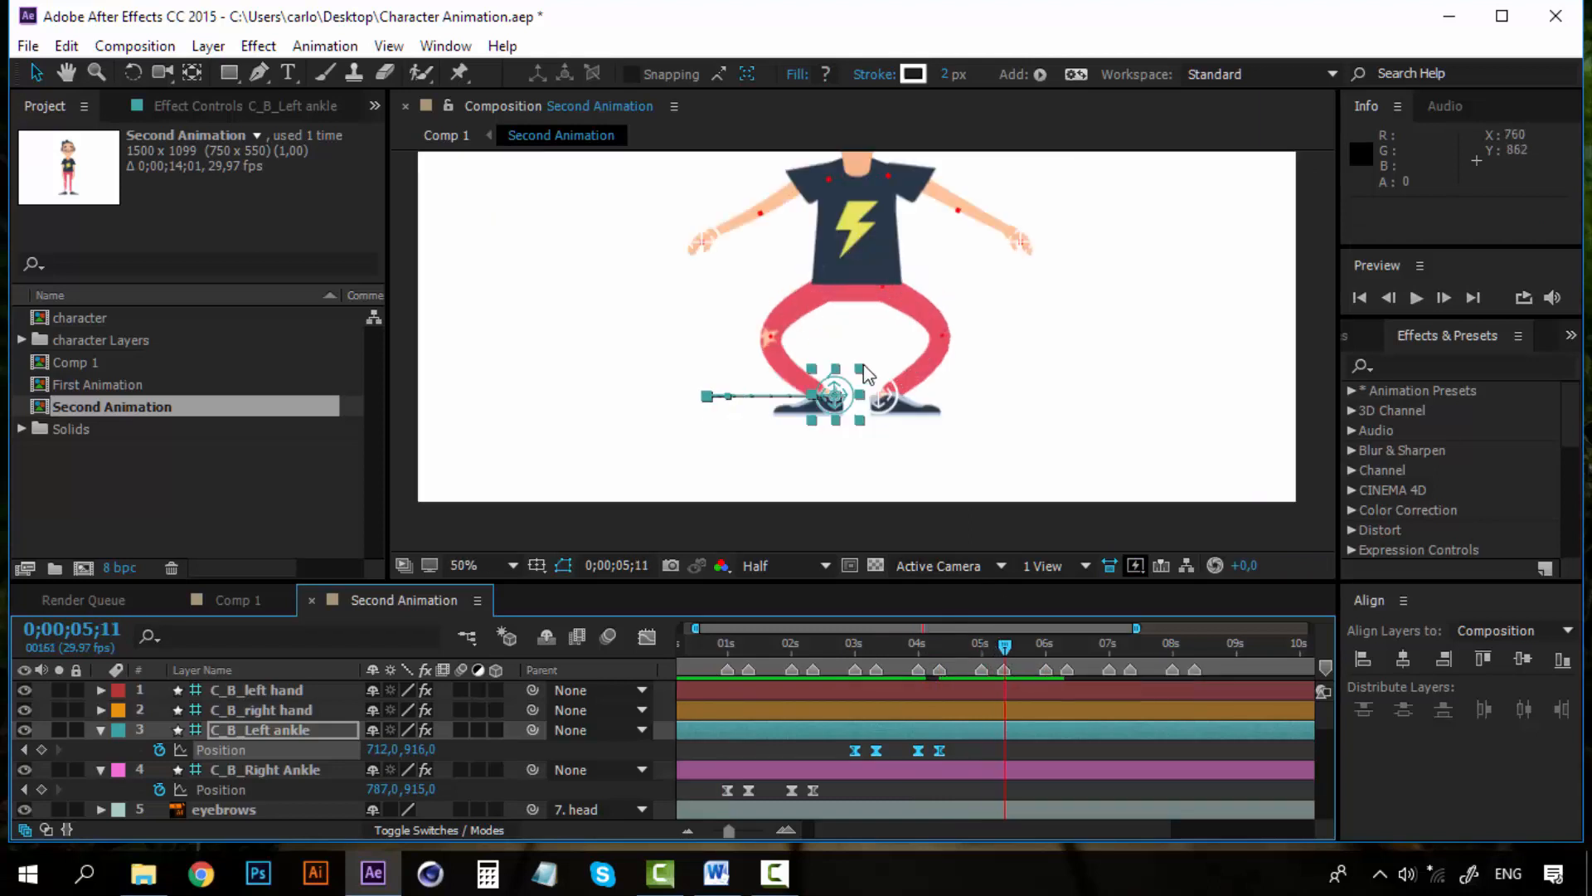
Copy all four right ankle Position keyframes and paste them starting at 0;00;05;00
left_click(858, 793)
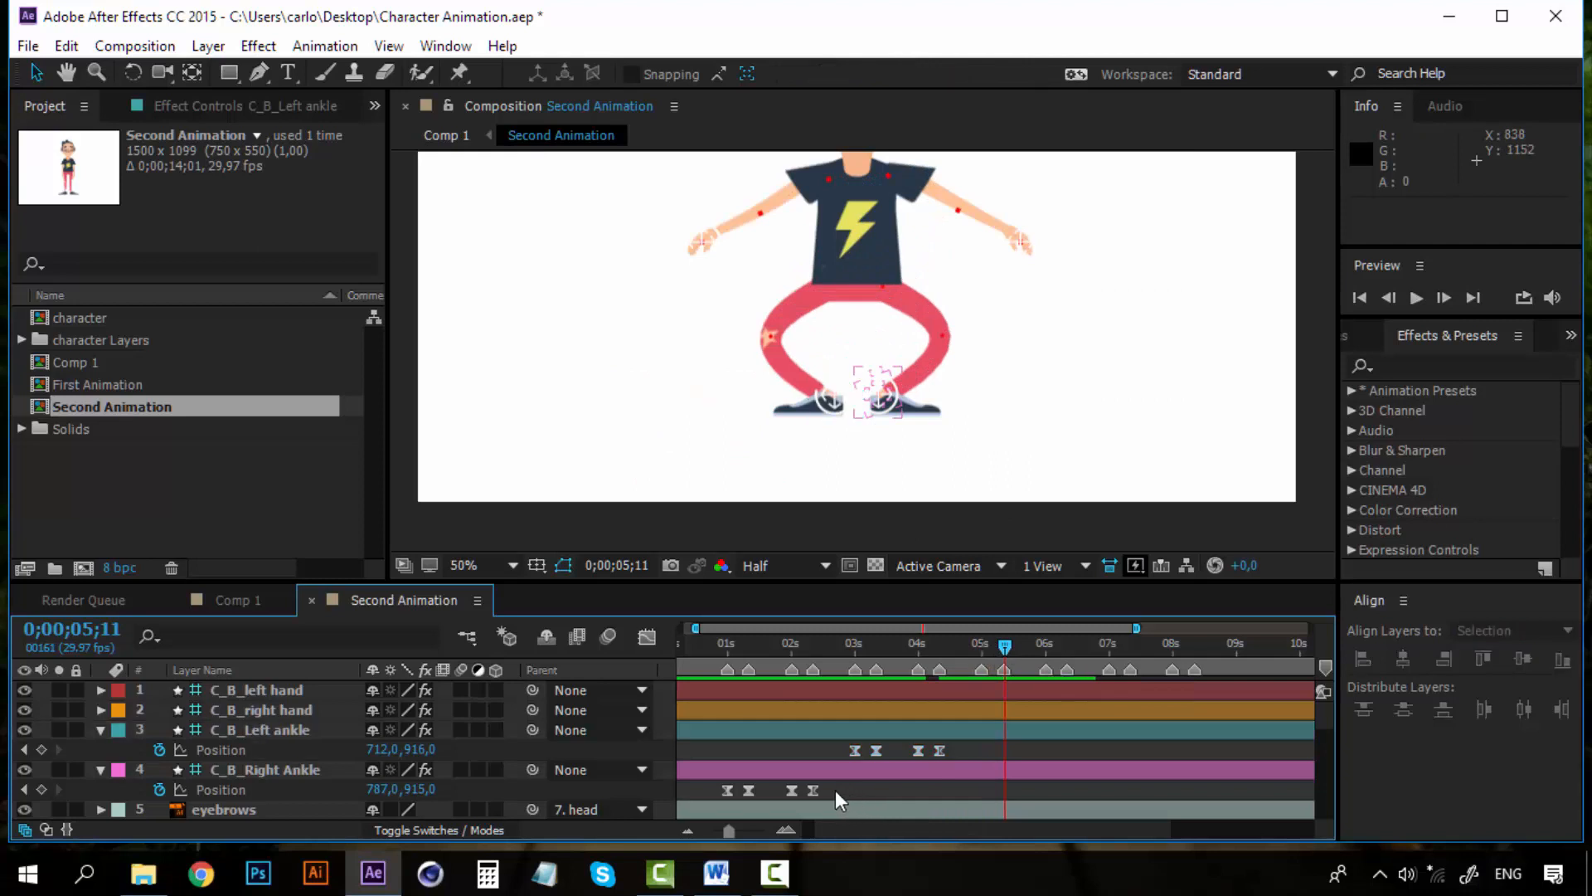
left_click(703, 793)
key("ctrl+c")
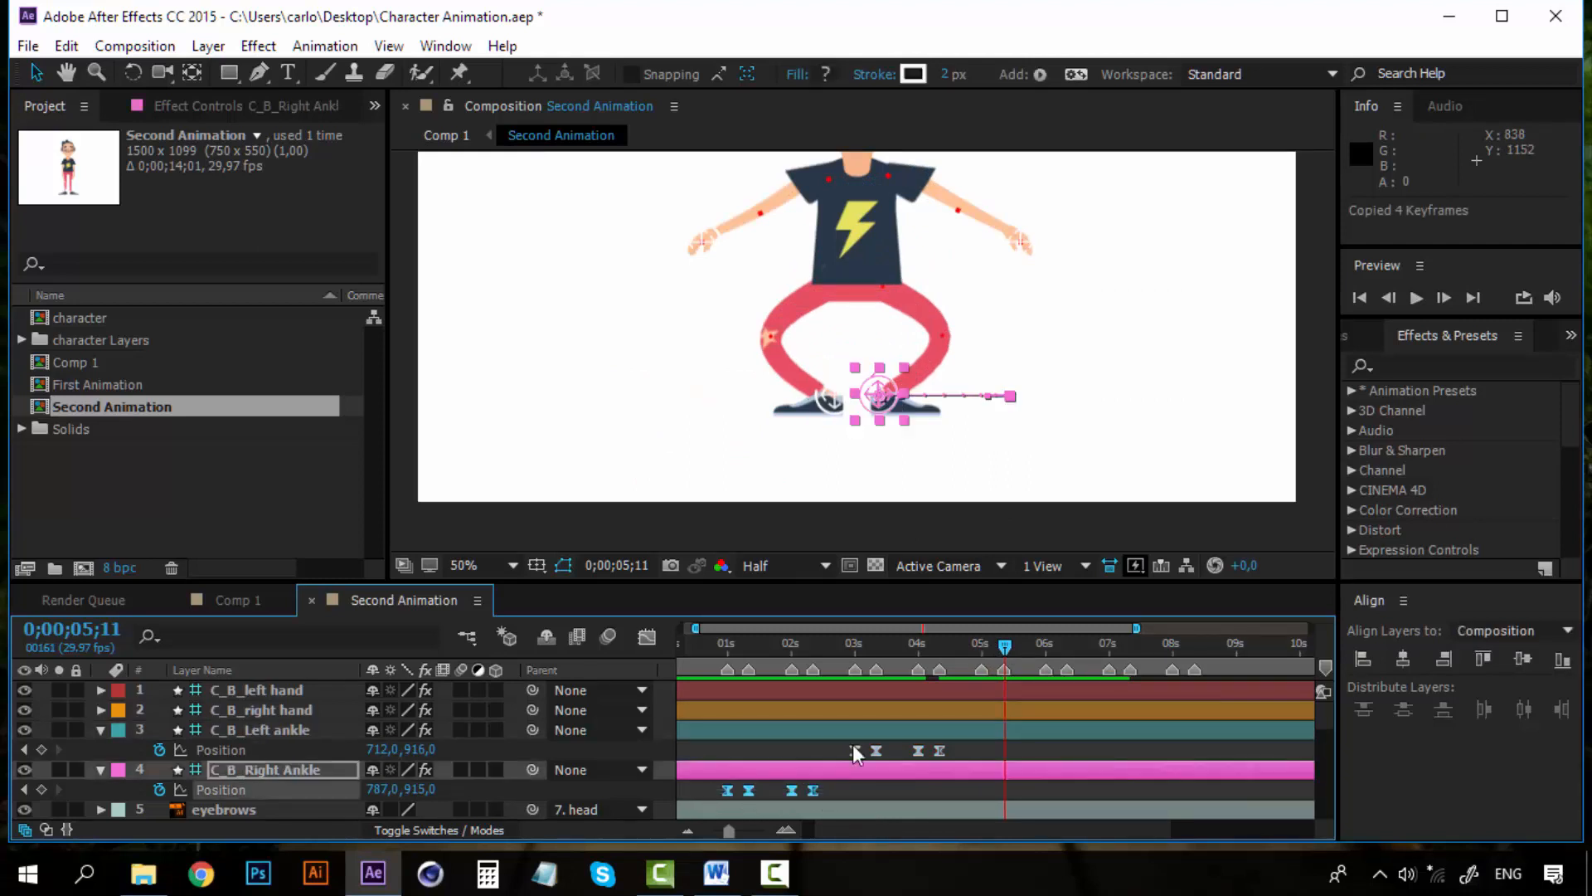
left_click(980, 642)
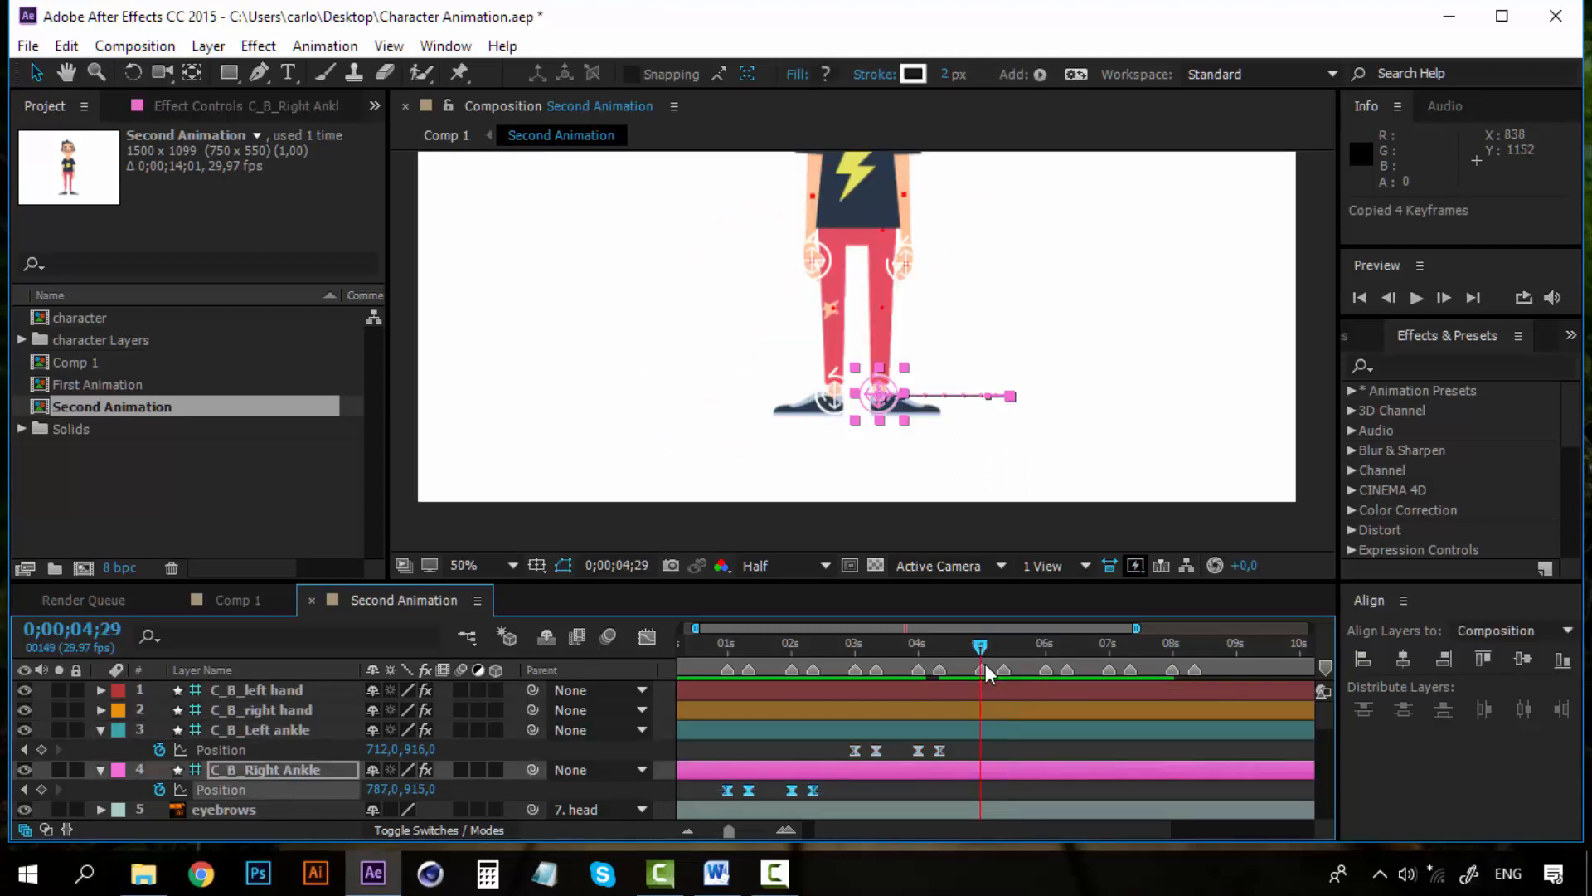
key("Page_Down")
key("ctrl+v")
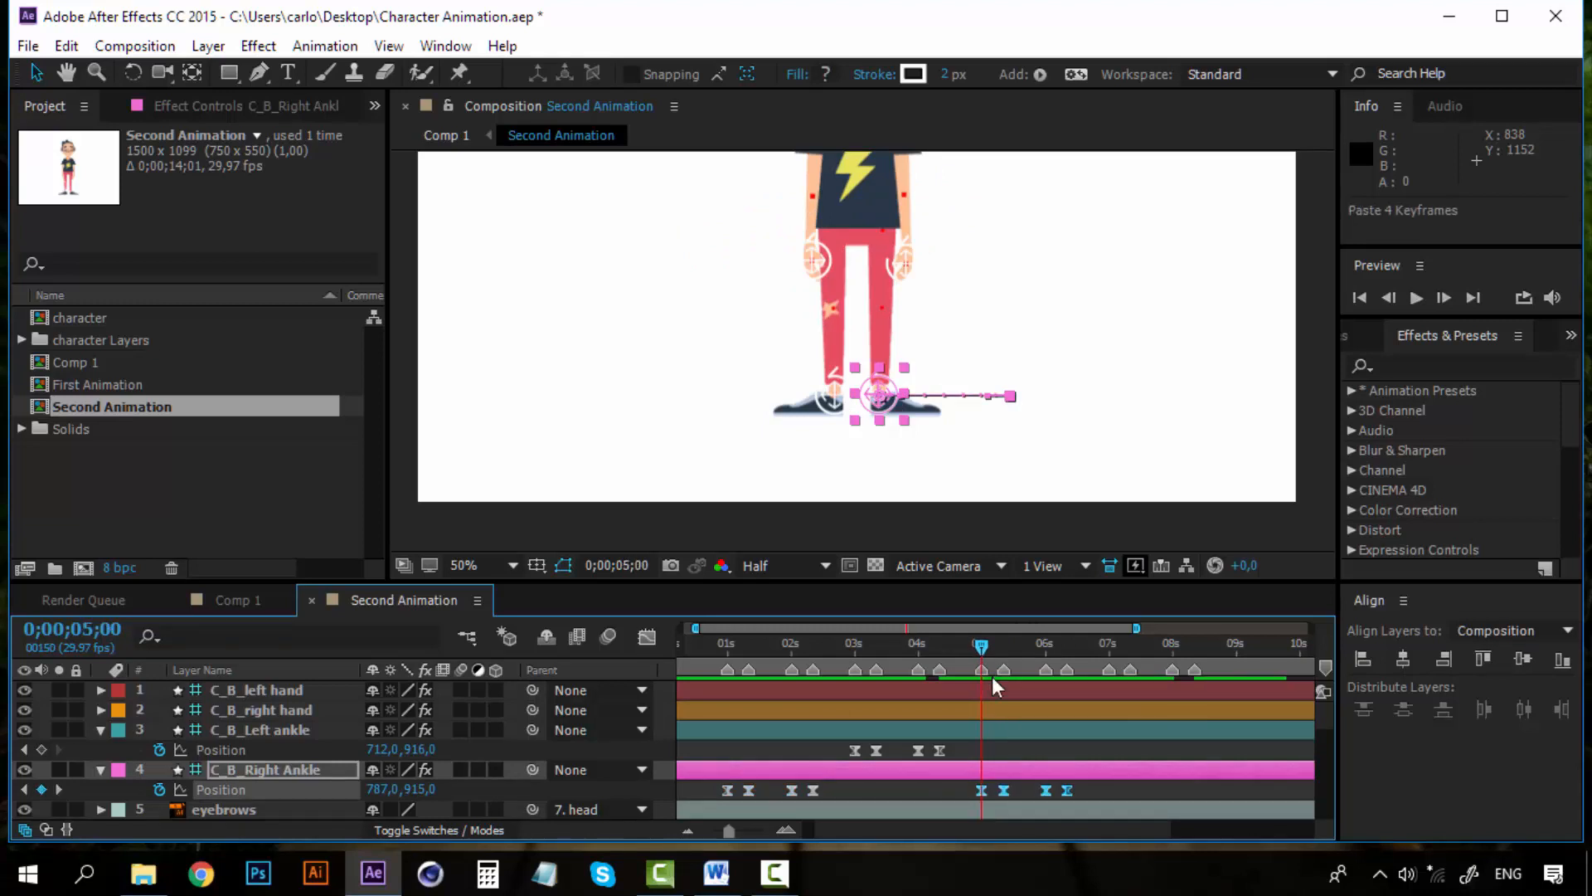
Copy the four left ankle Position keyframes and paste them starting at 0;00;07;00
left_click_drag(957, 746, 843, 753)
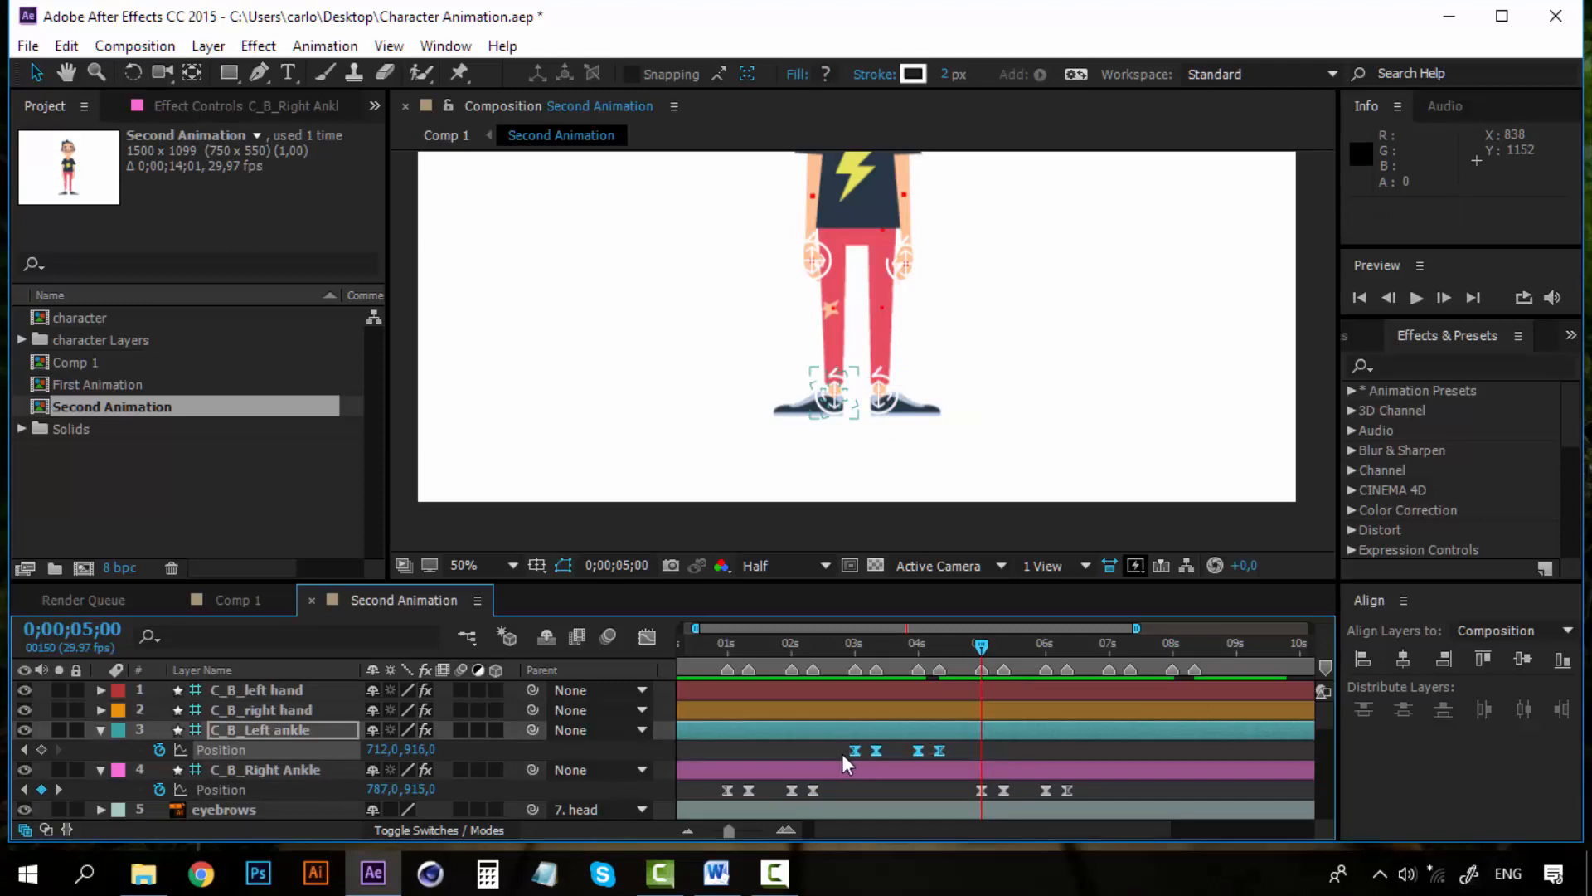
key("ctrl+c")
left_click(1108, 647)
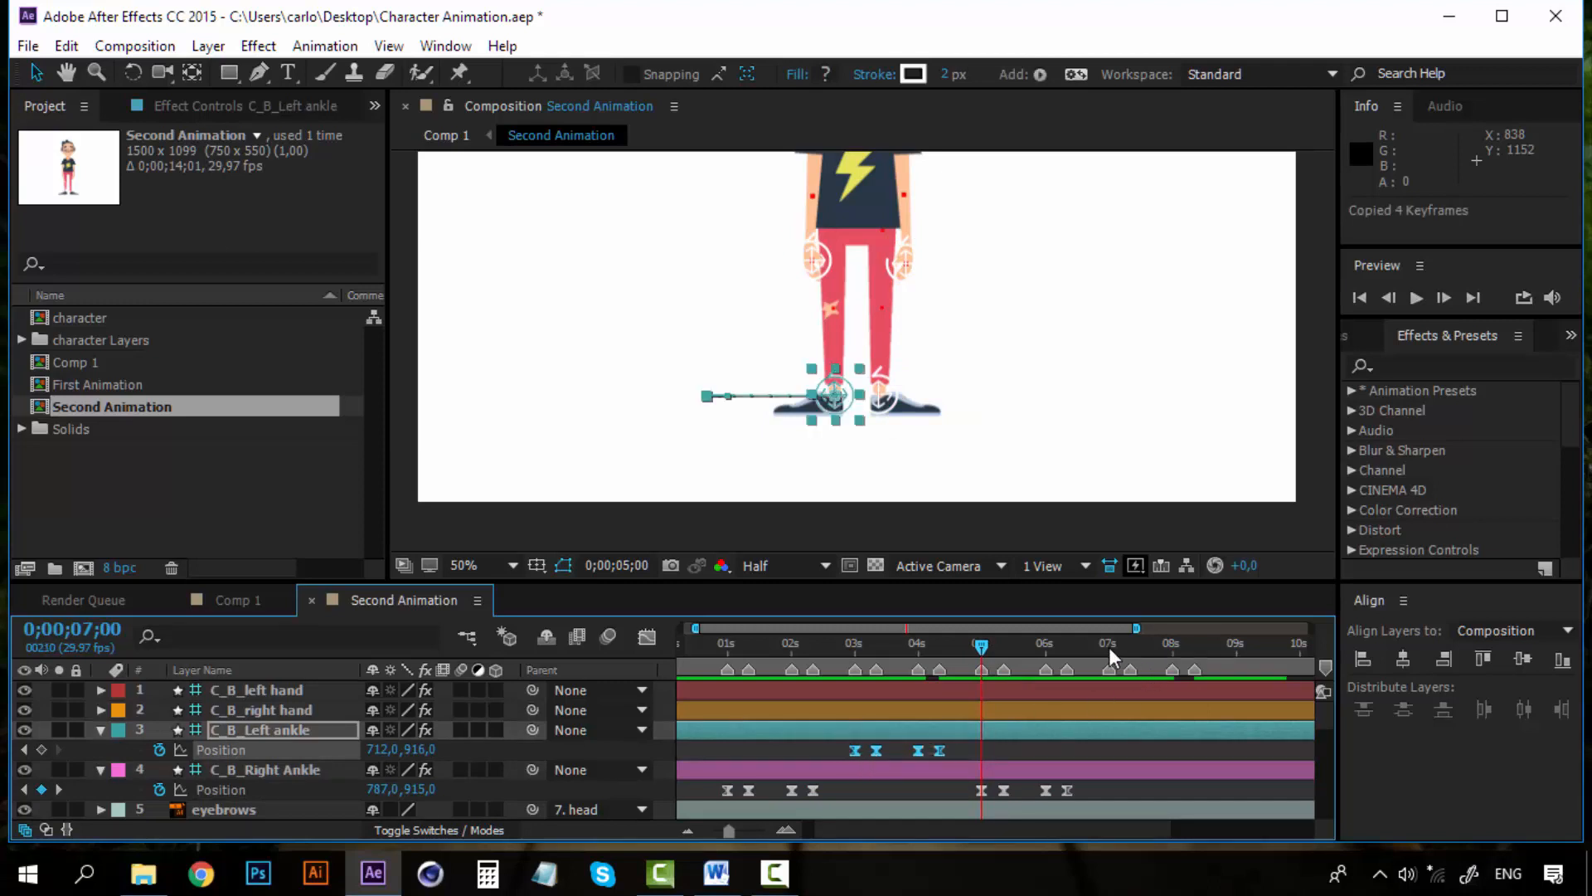
key("ctrl+v")
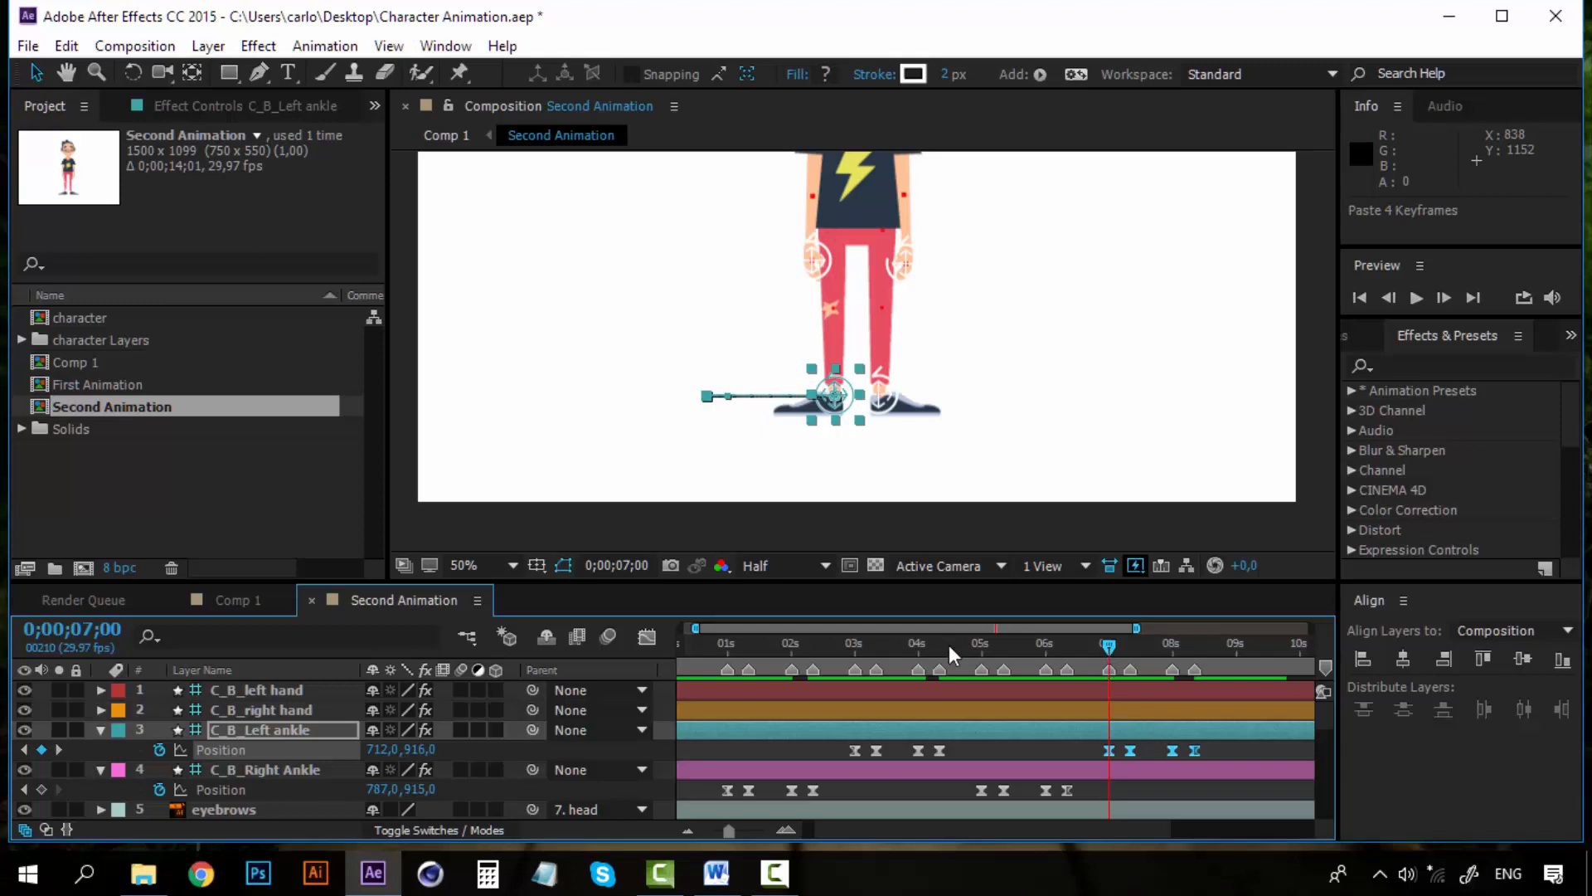
Play back and scrub the whole animation to review the repeated ankle steps with the squat and hands
left_click_drag(949, 644, 715, 641)
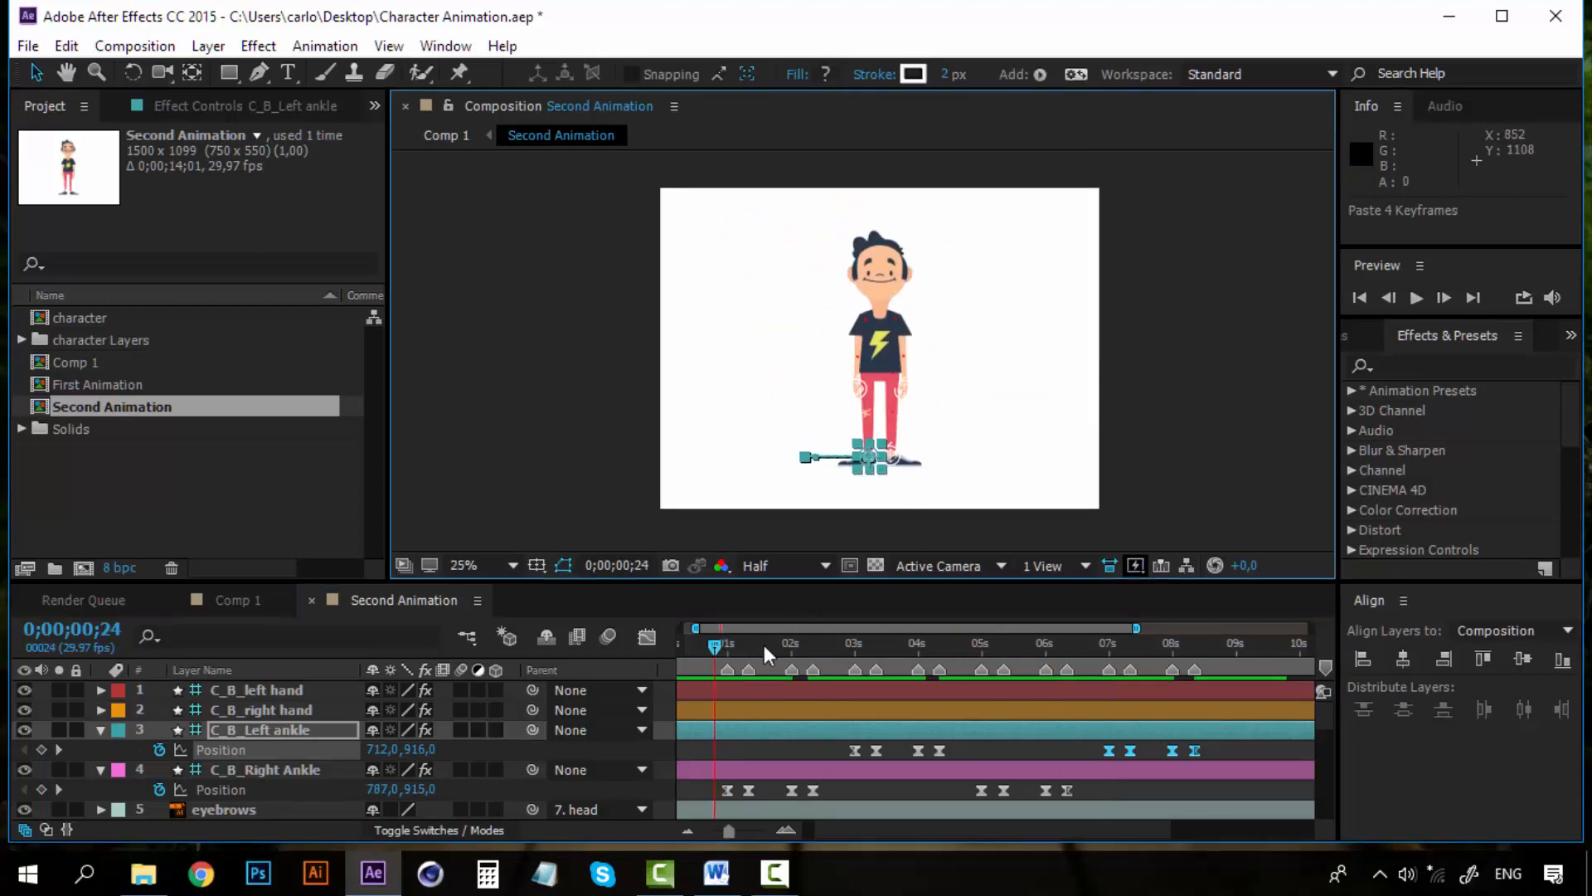
left_click_drag(715, 652, 645, 644)
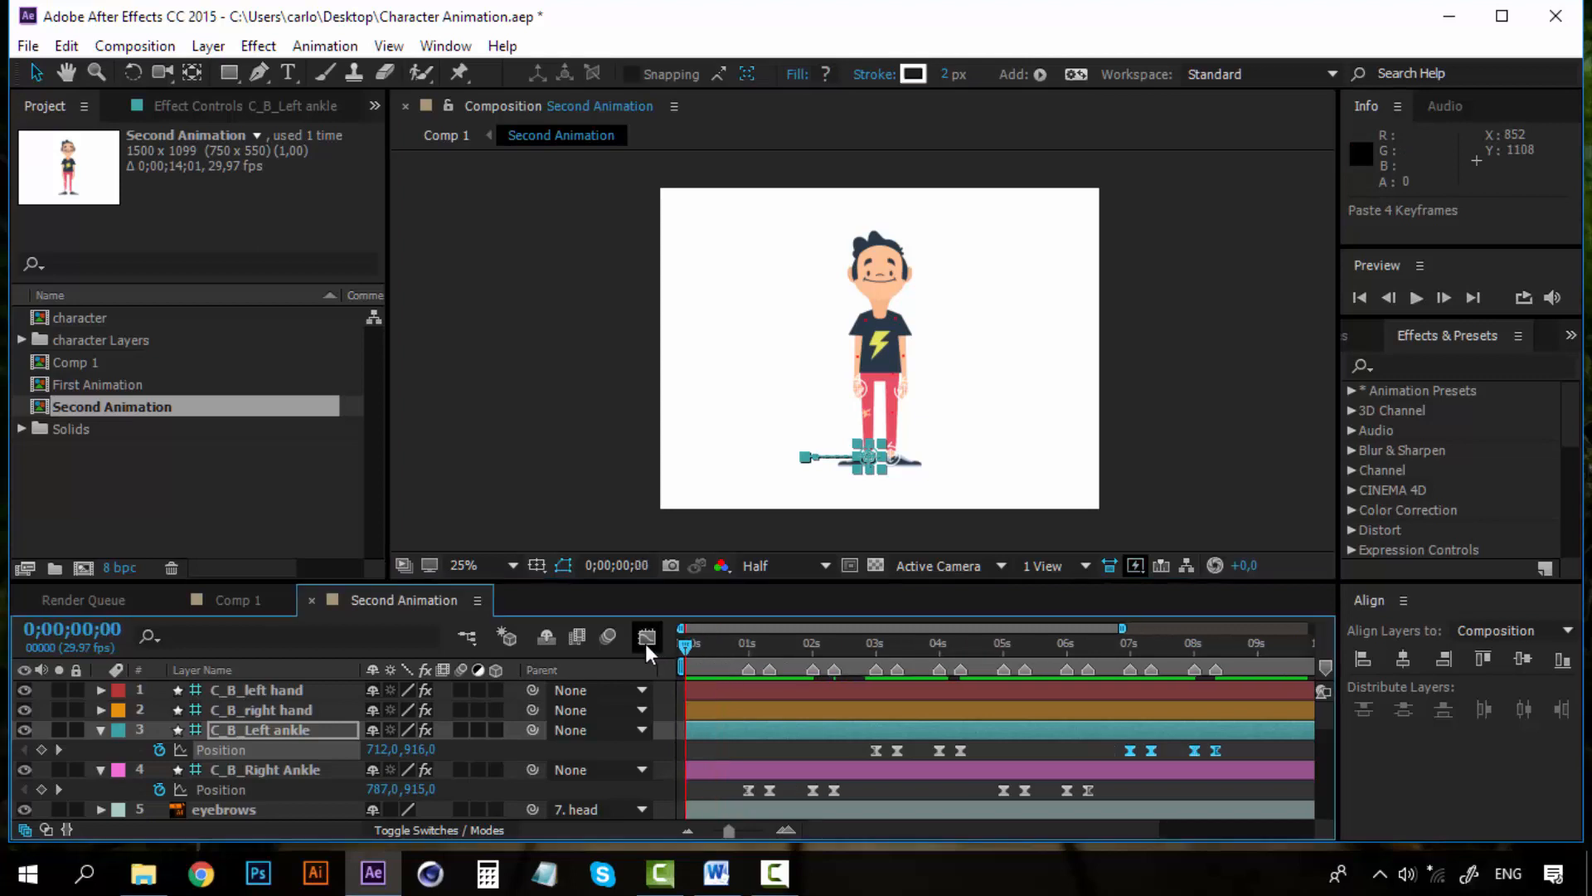
key("space")
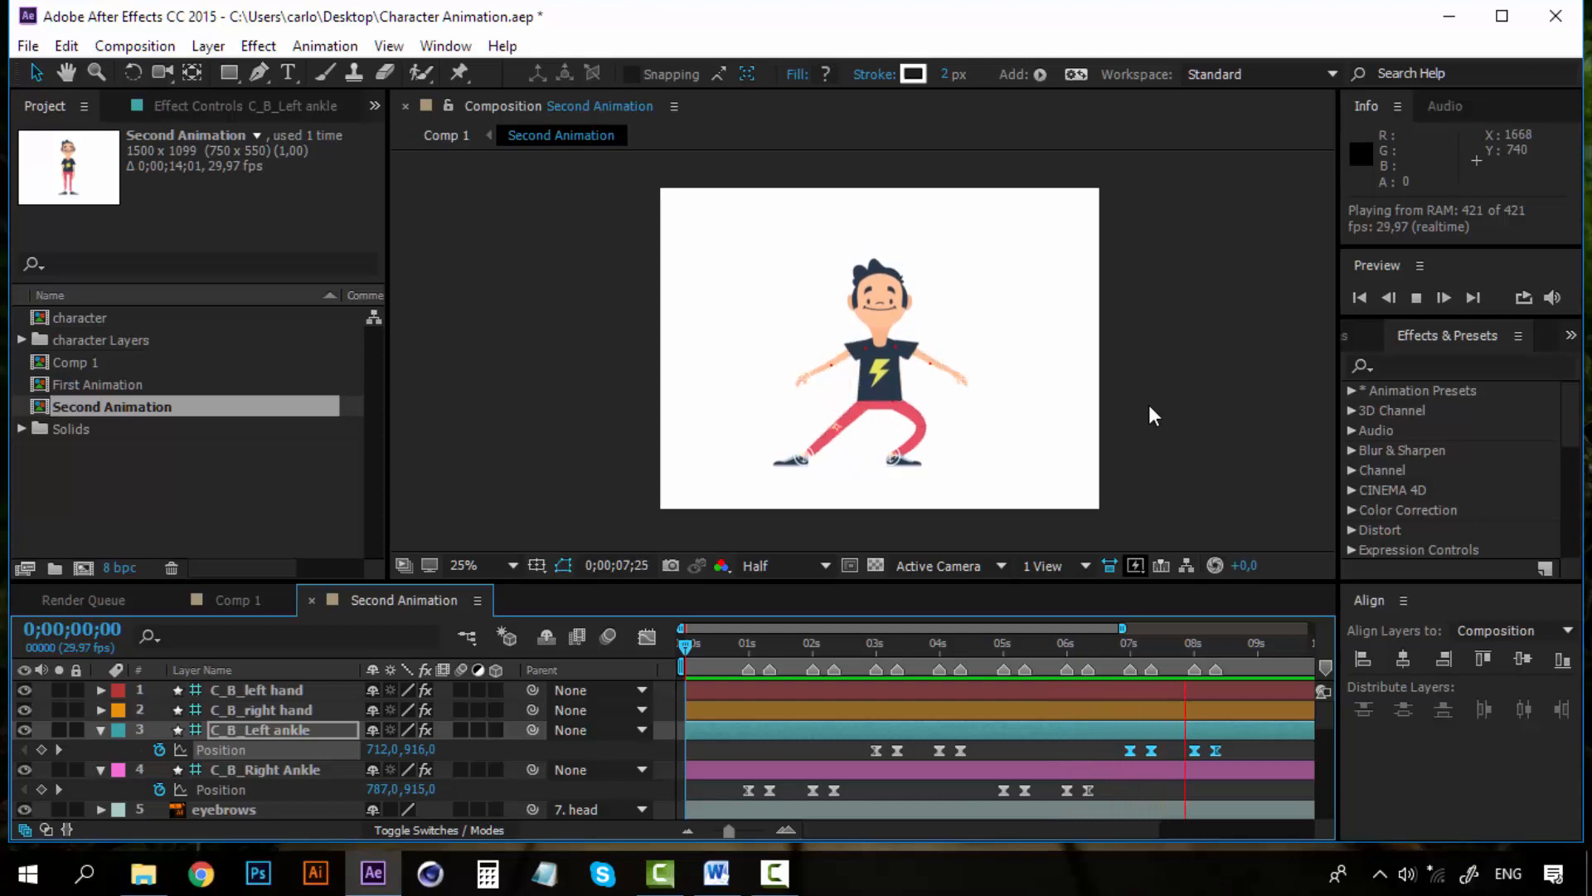
left_click_drag(689, 641, 807, 653)
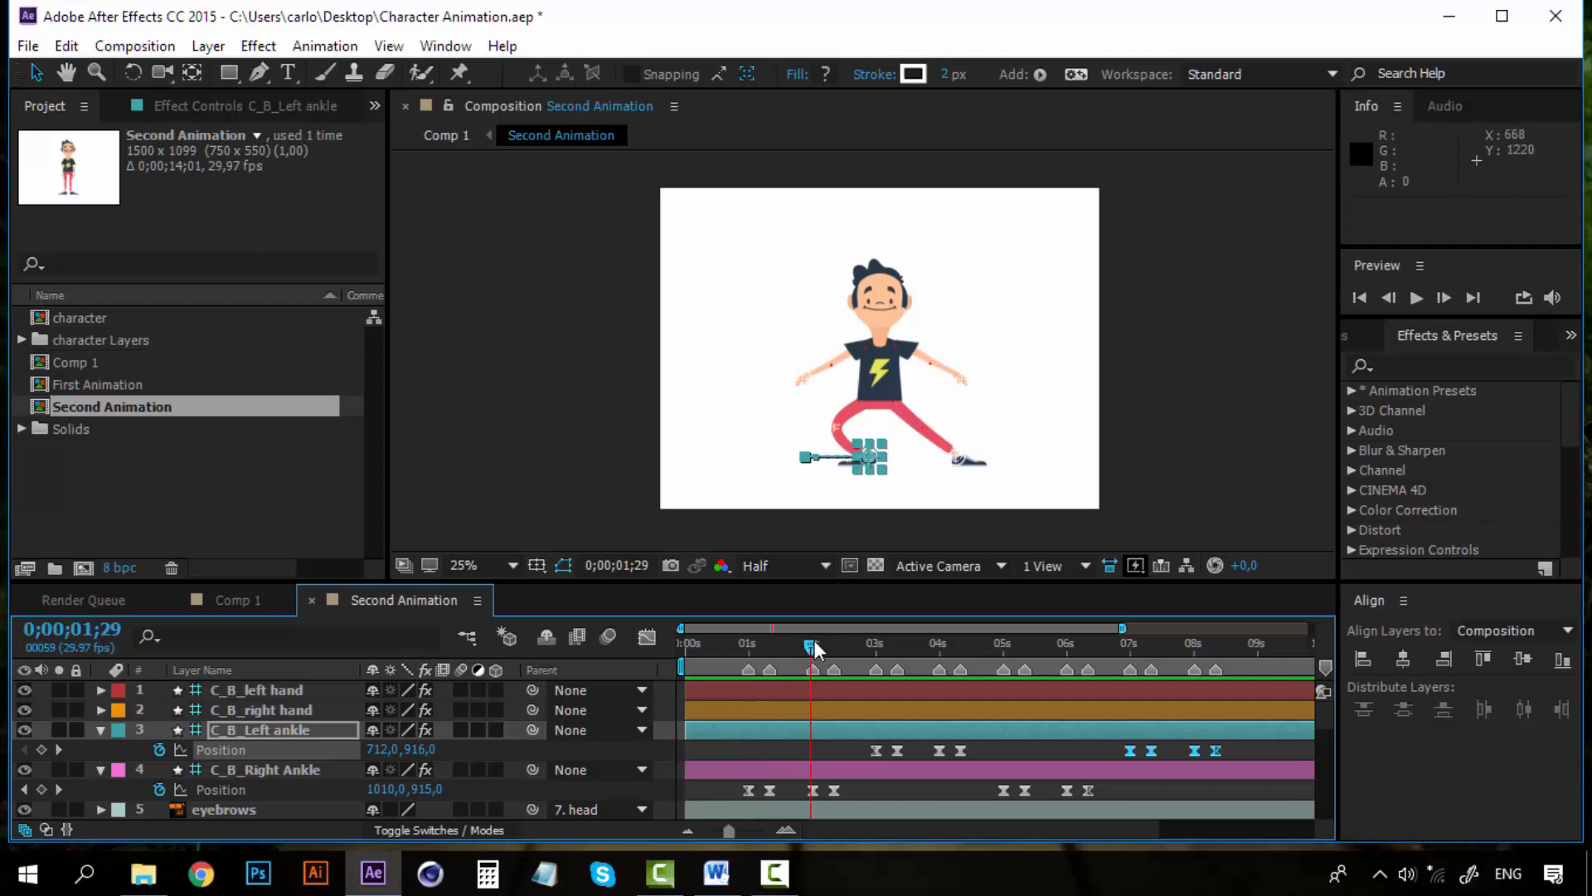
left_click_drag(818, 644, 694, 652)
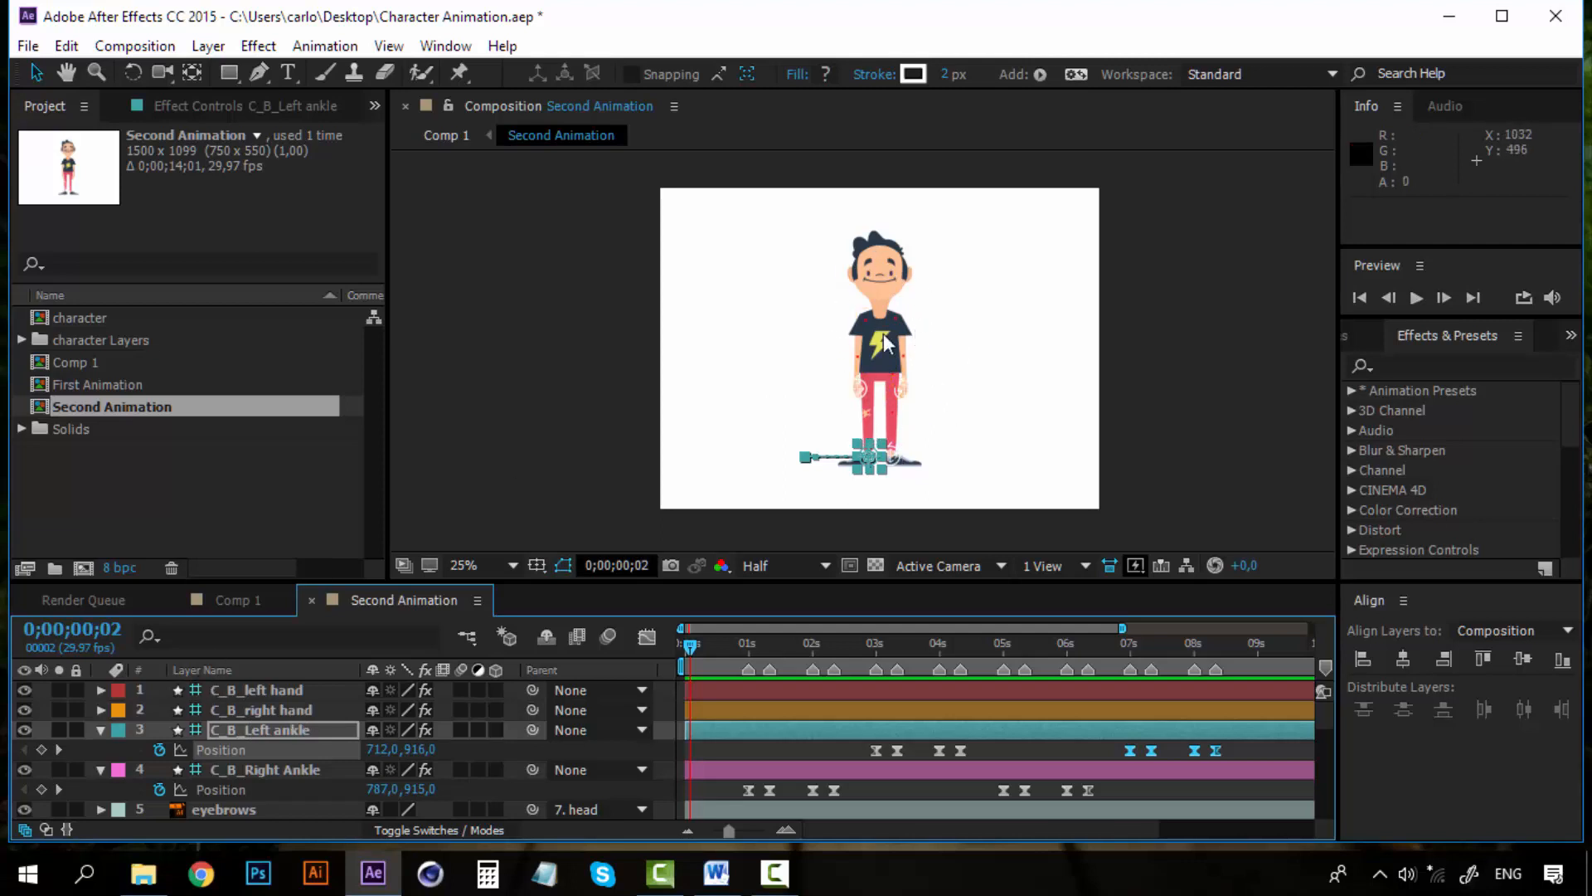
key("space")
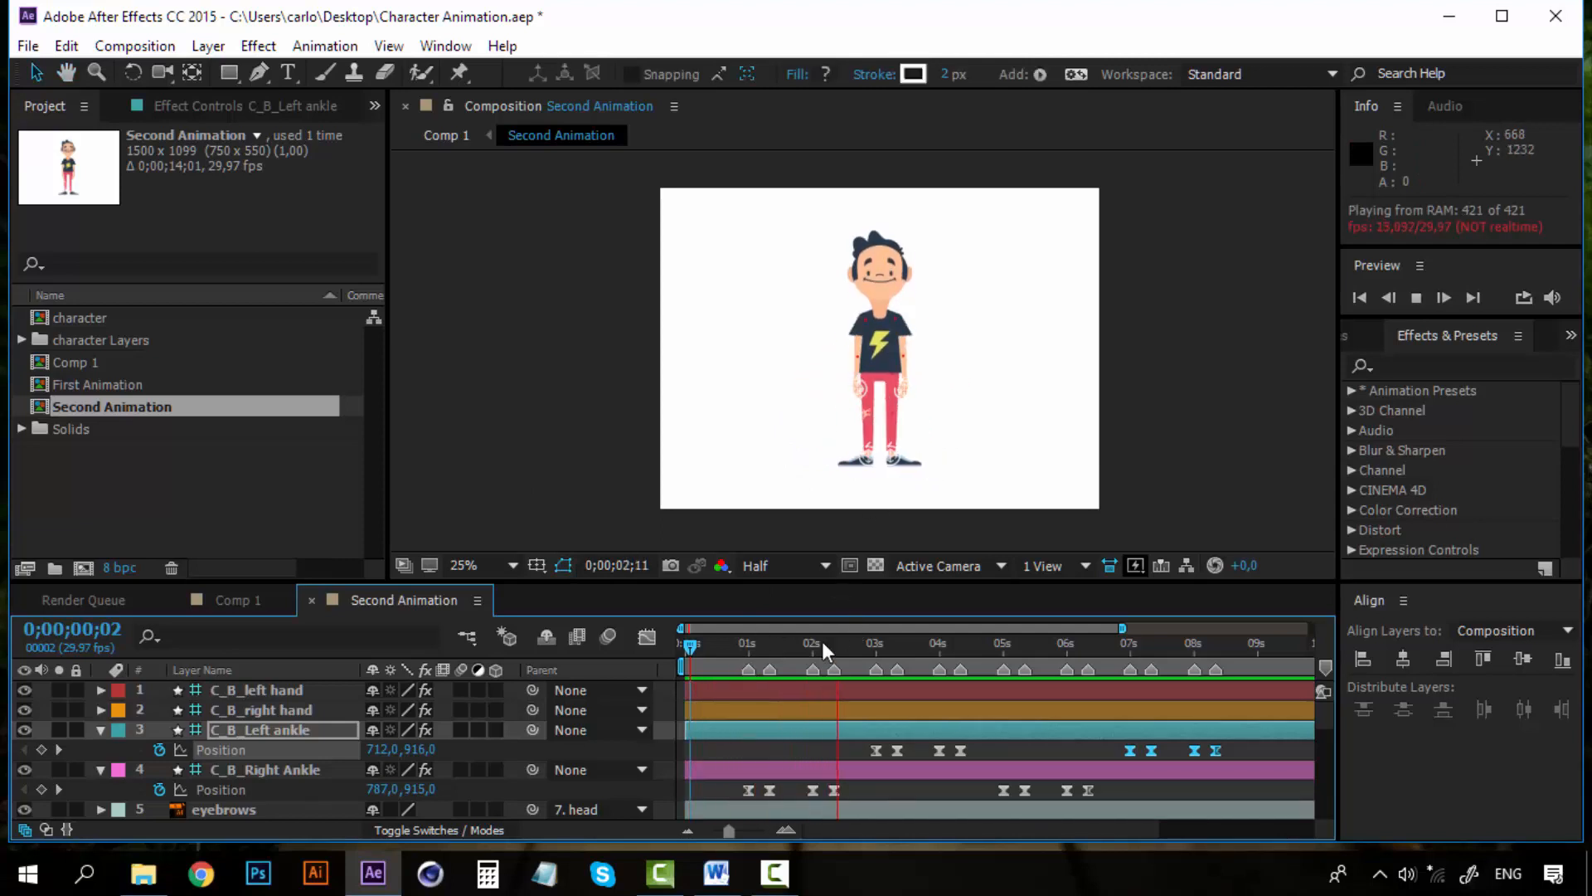
left_click_drag(819, 642, 747, 642)
scroll(863, 352, "up", 2)
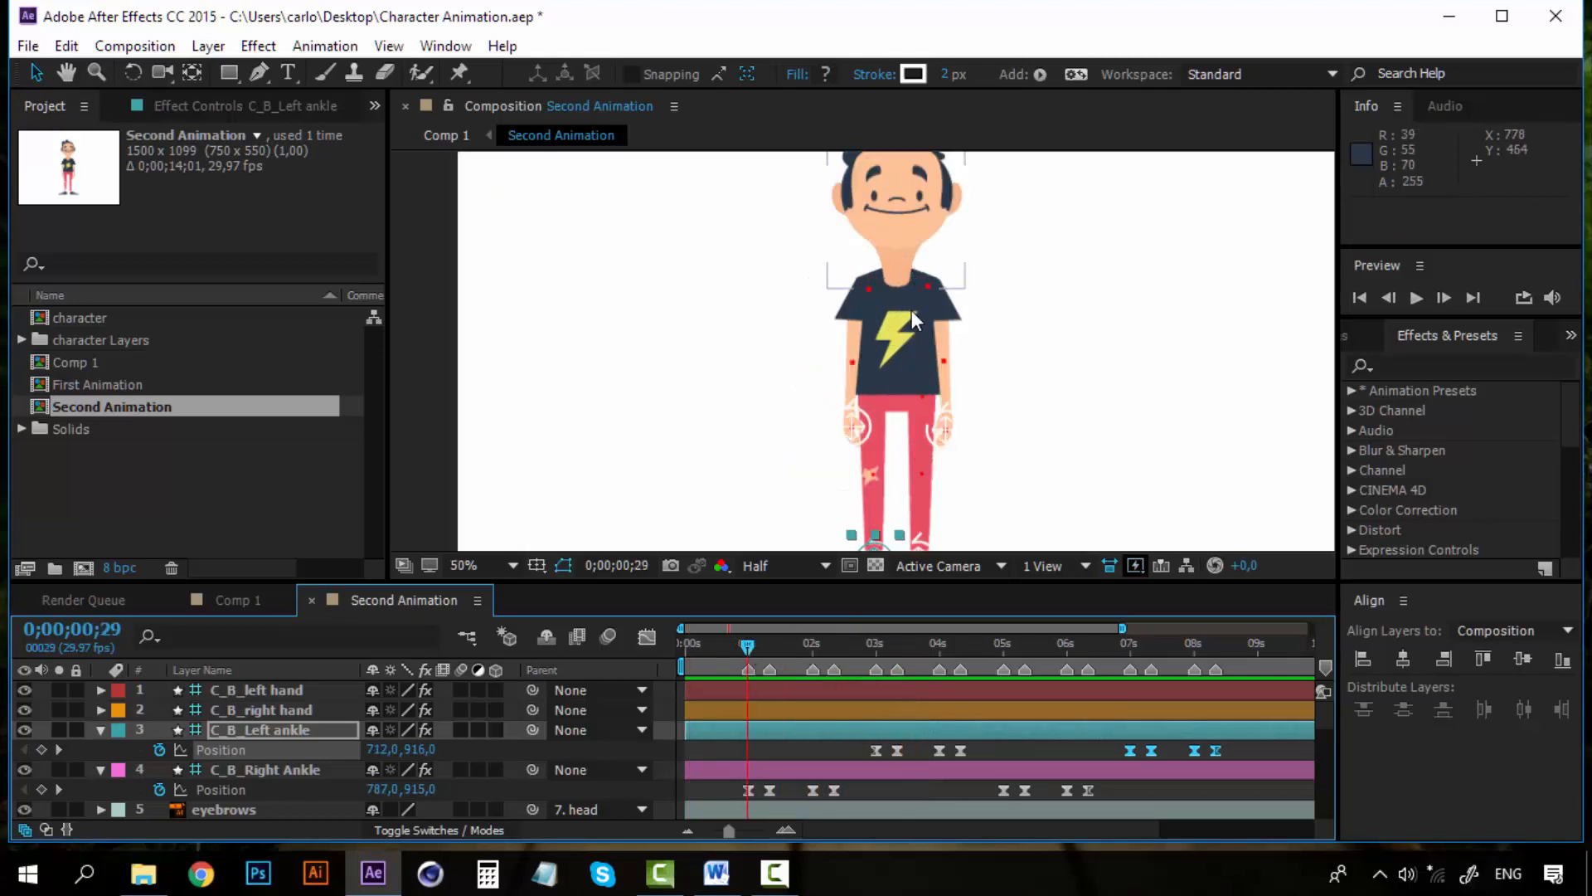
key("space")
left_click_drag(874, 268, 812, 393)
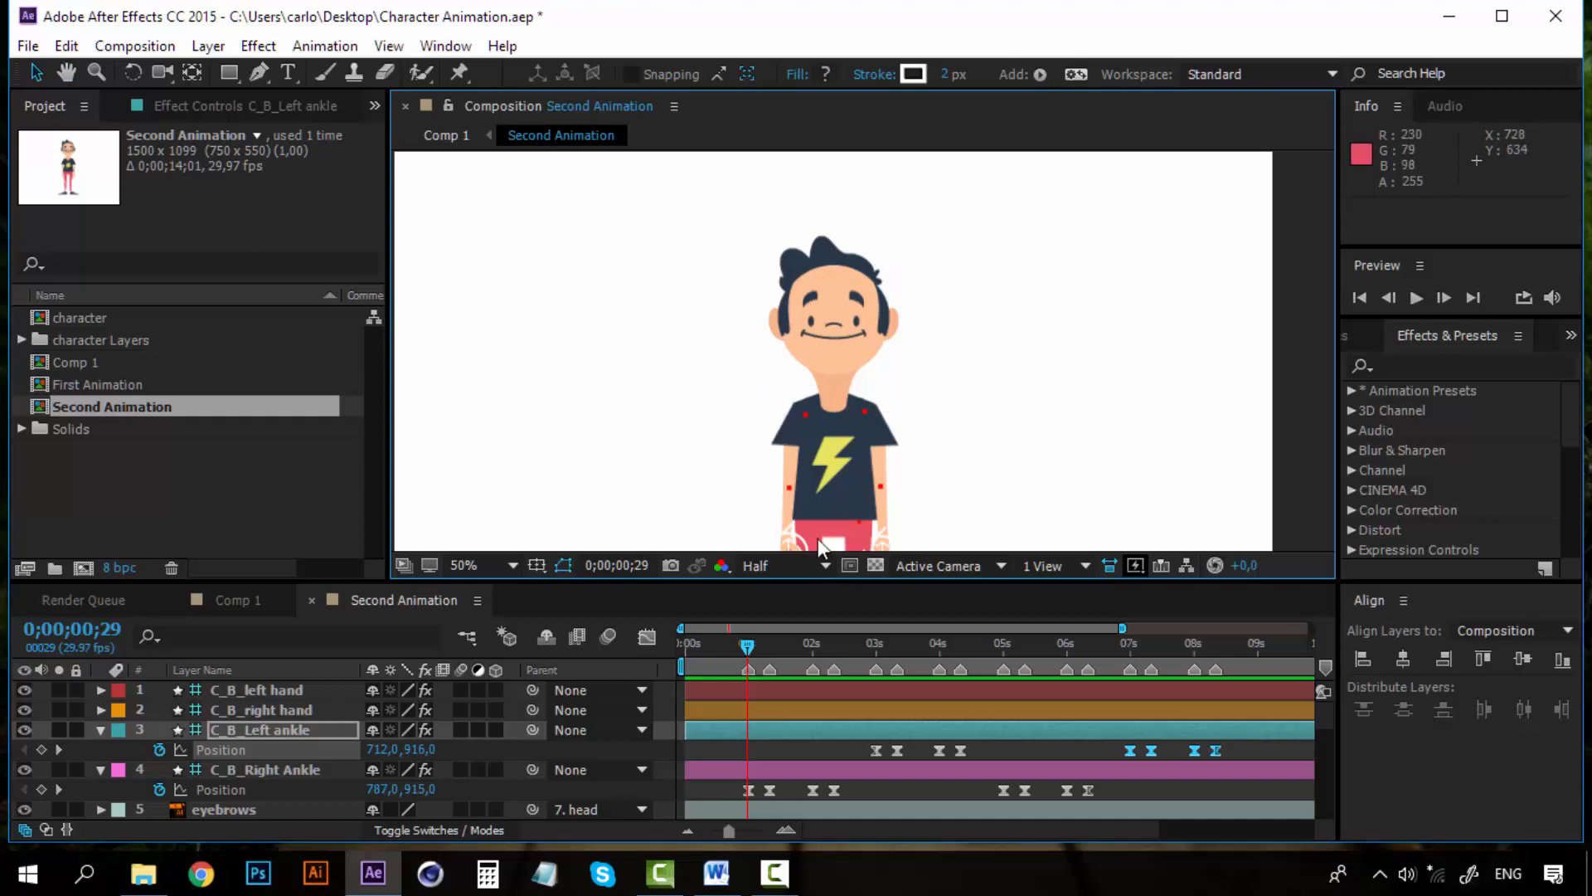
key("comma")
key("space")
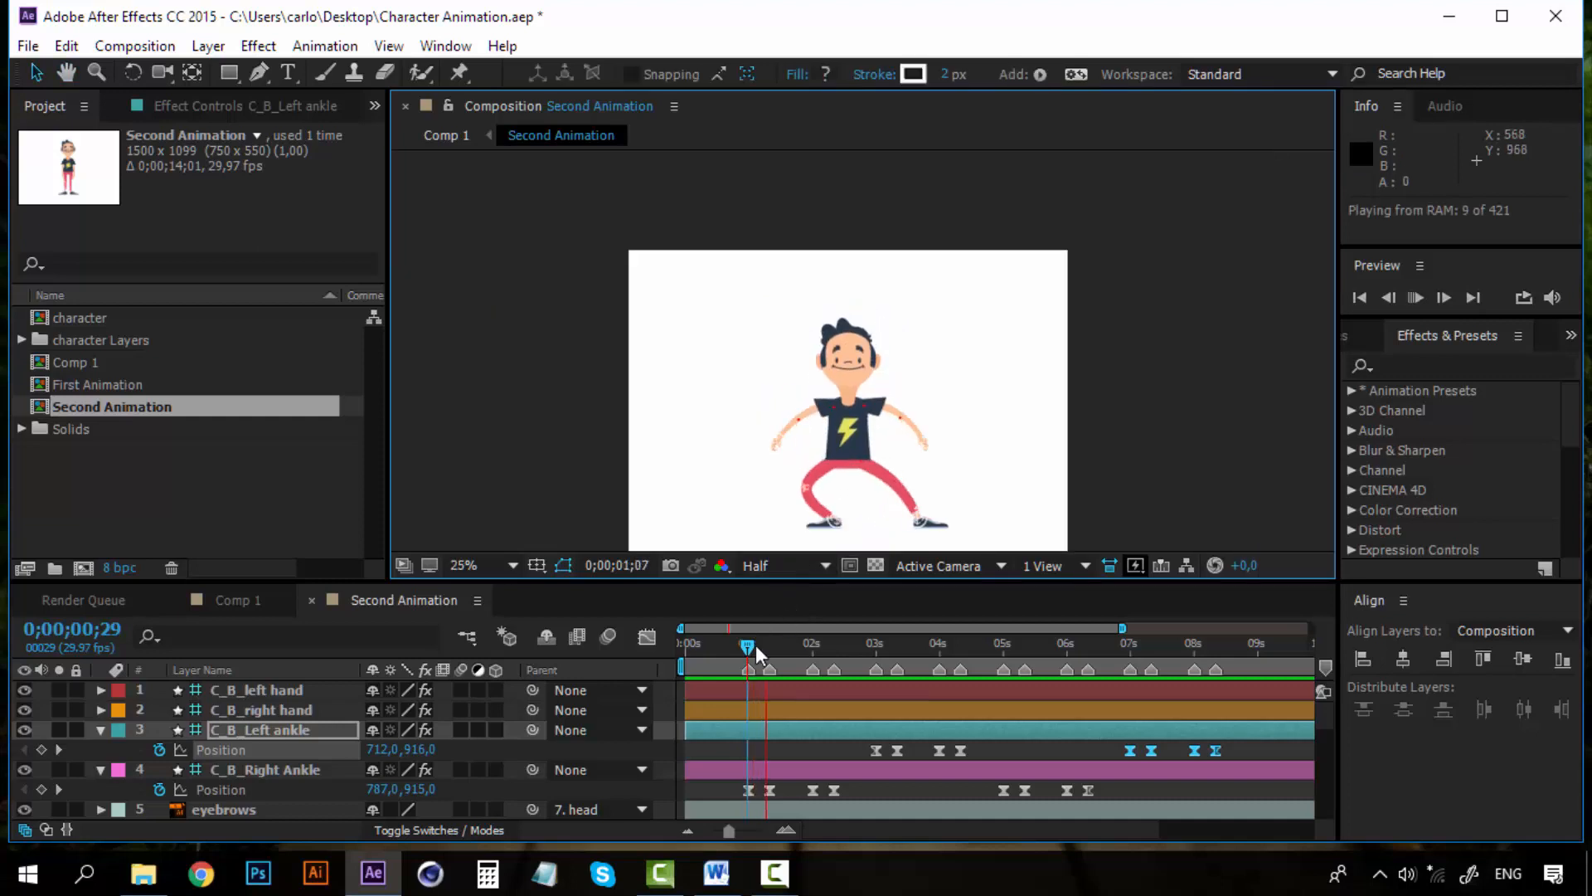
left_click_drag(749, 653, 730, 655)
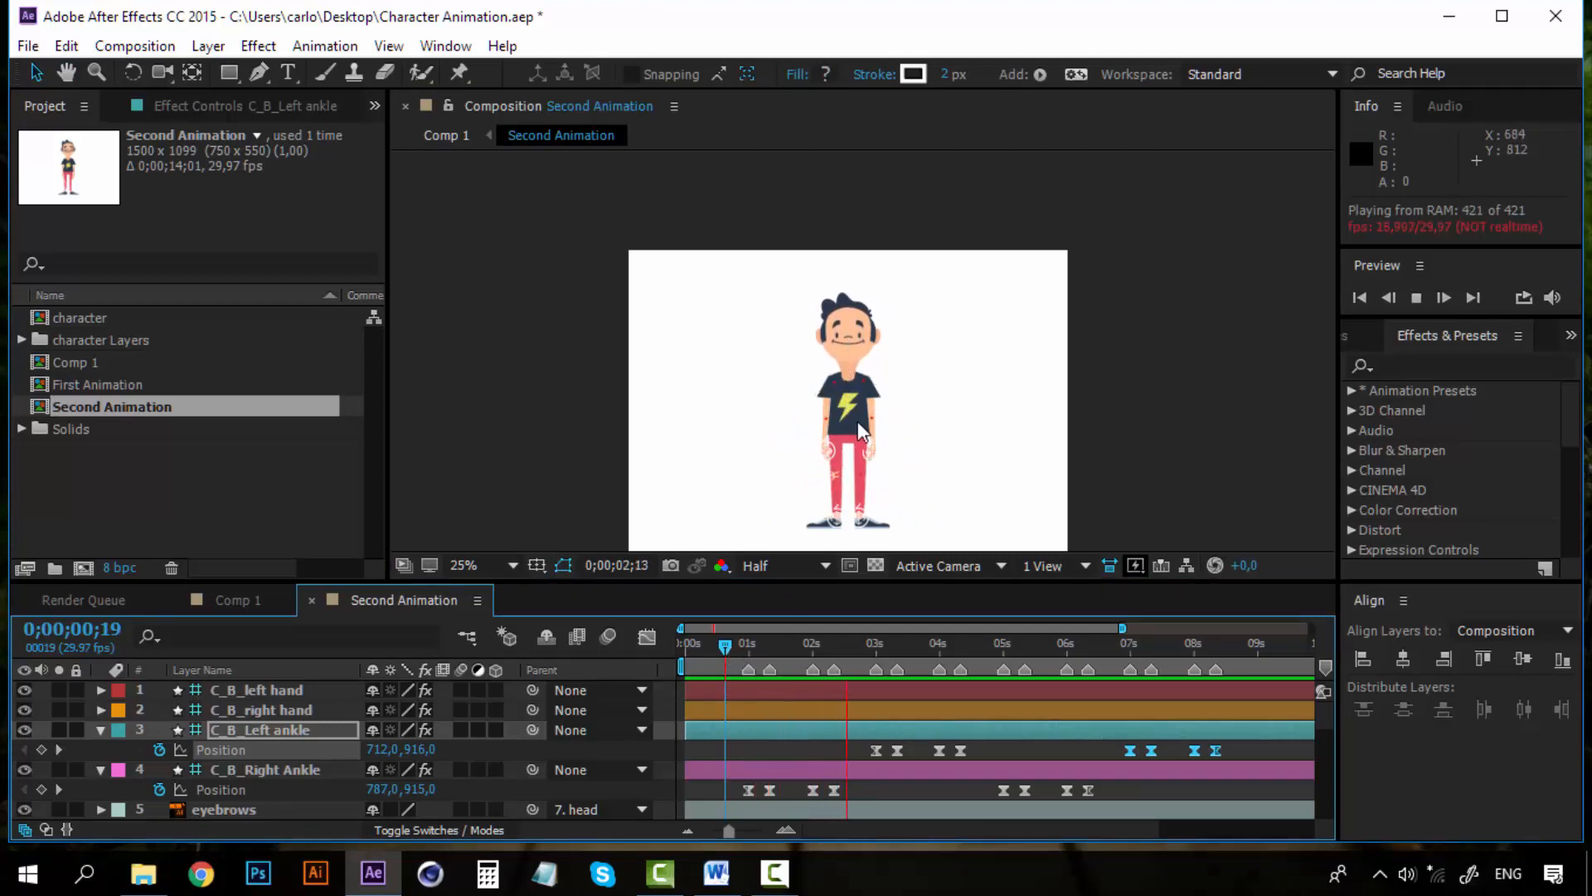
left_click(728, 655)
left_click_drag(727, 655, 731, 655)
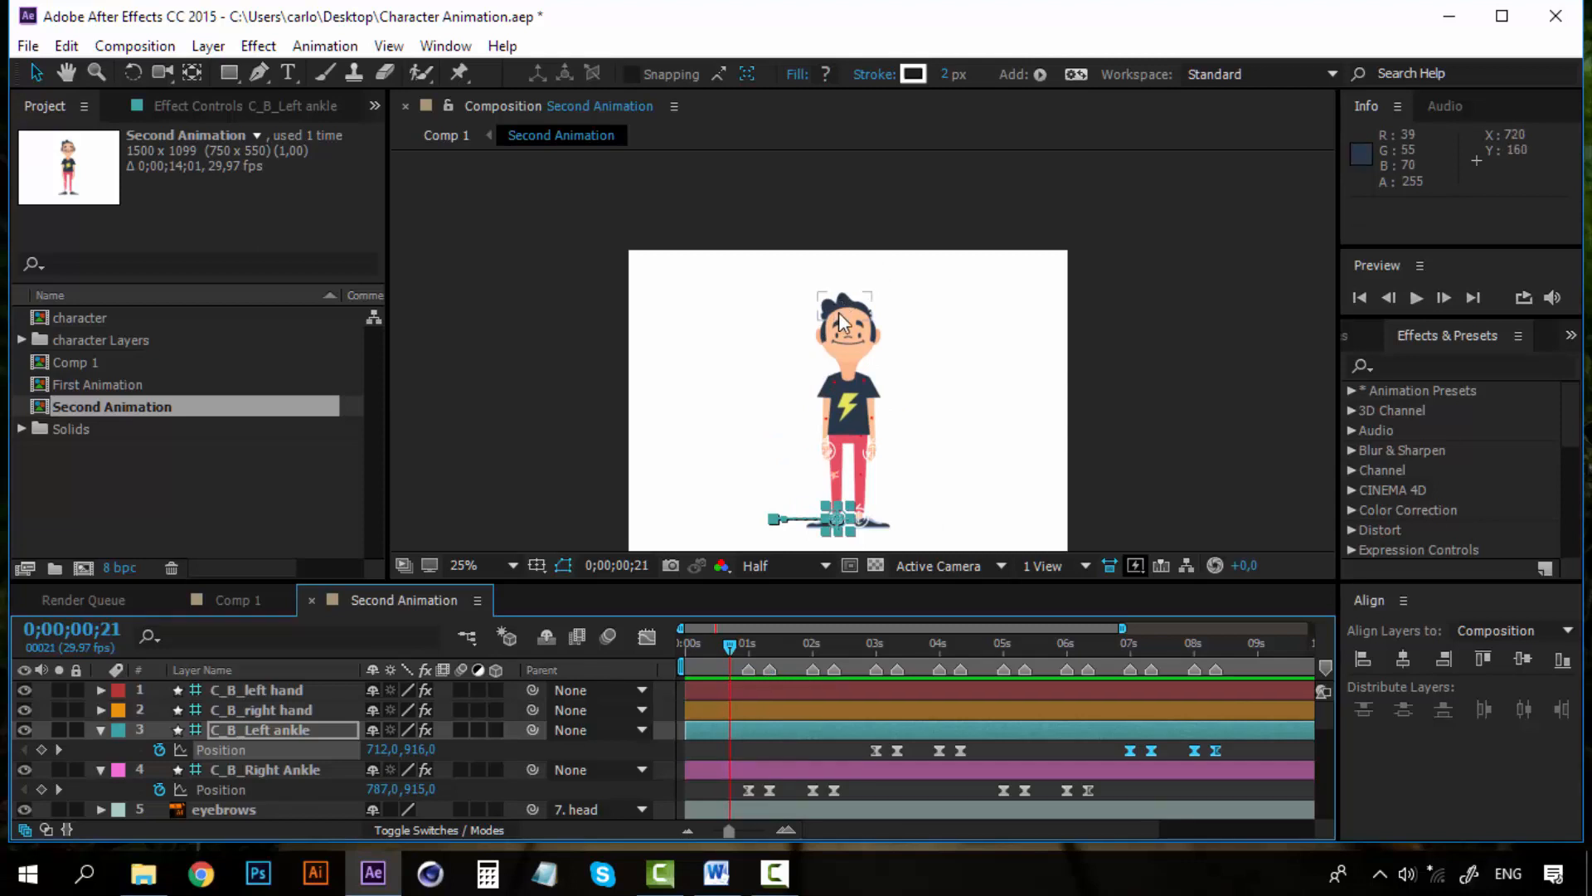
key("space")
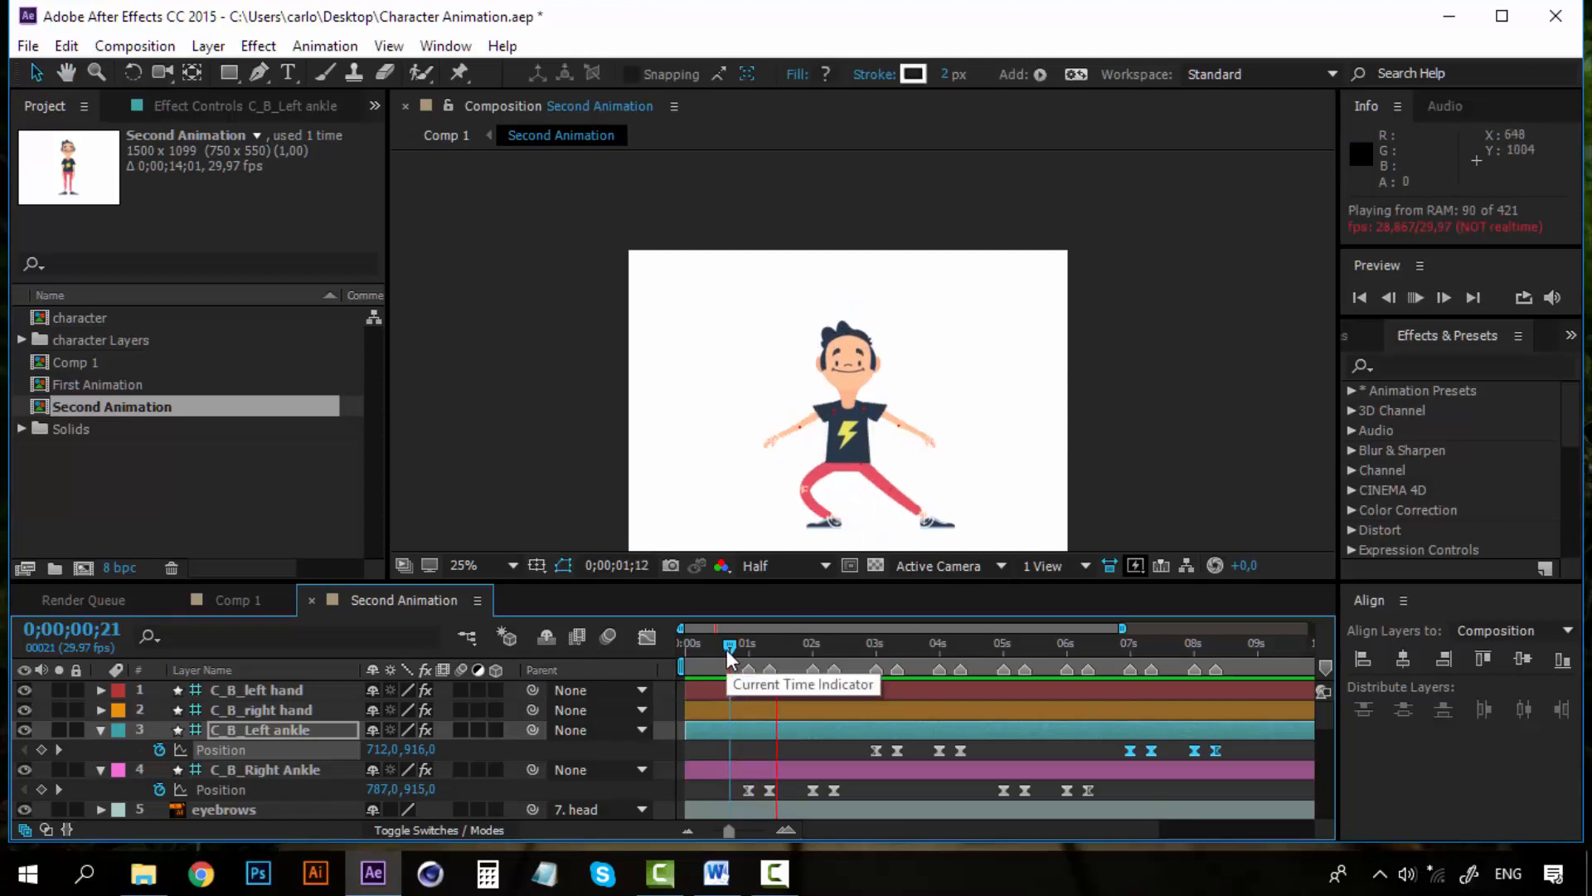
key("space")
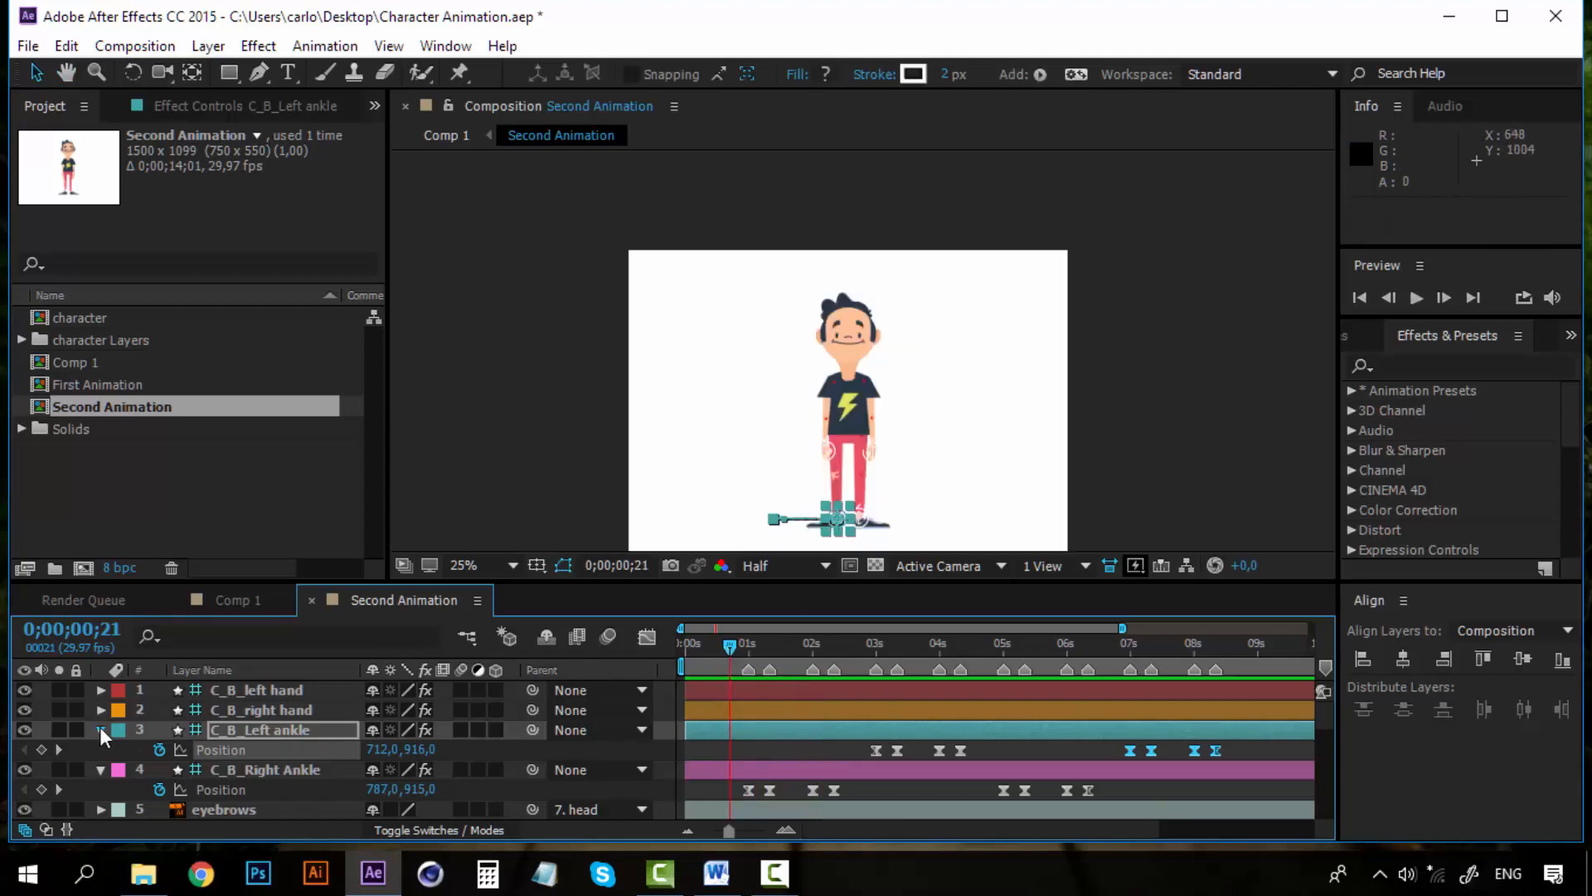
Collapse both ankle layers and change the hair layer's label colour to green
left_click(100, 729)
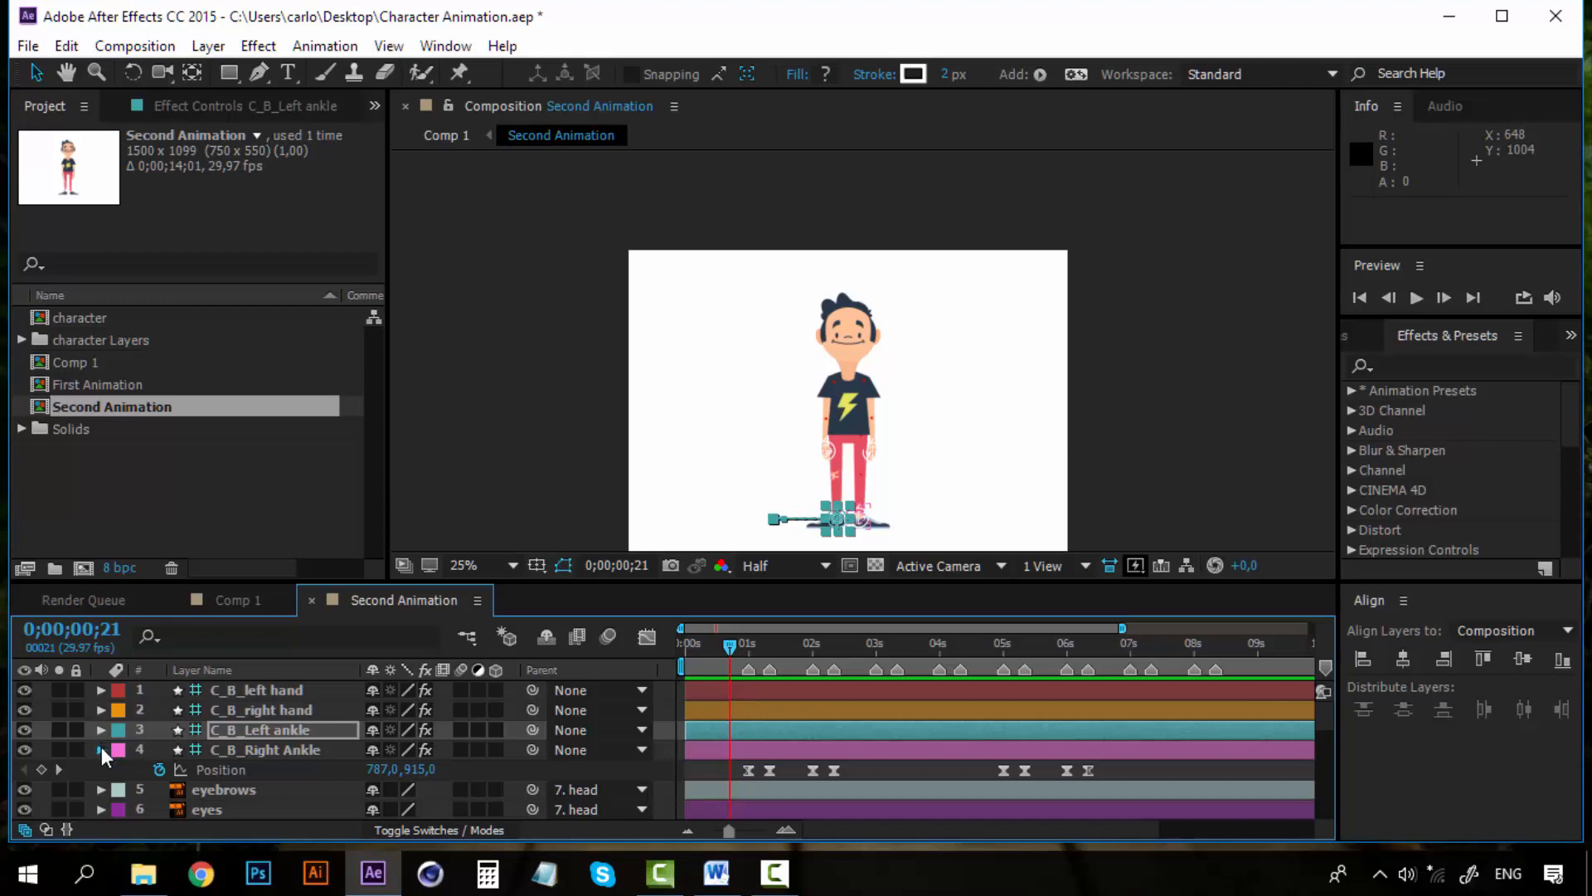
left_click(101, 747)
scroll(301, 729, "down", 1)
scroll(301, 730, "down", 1)
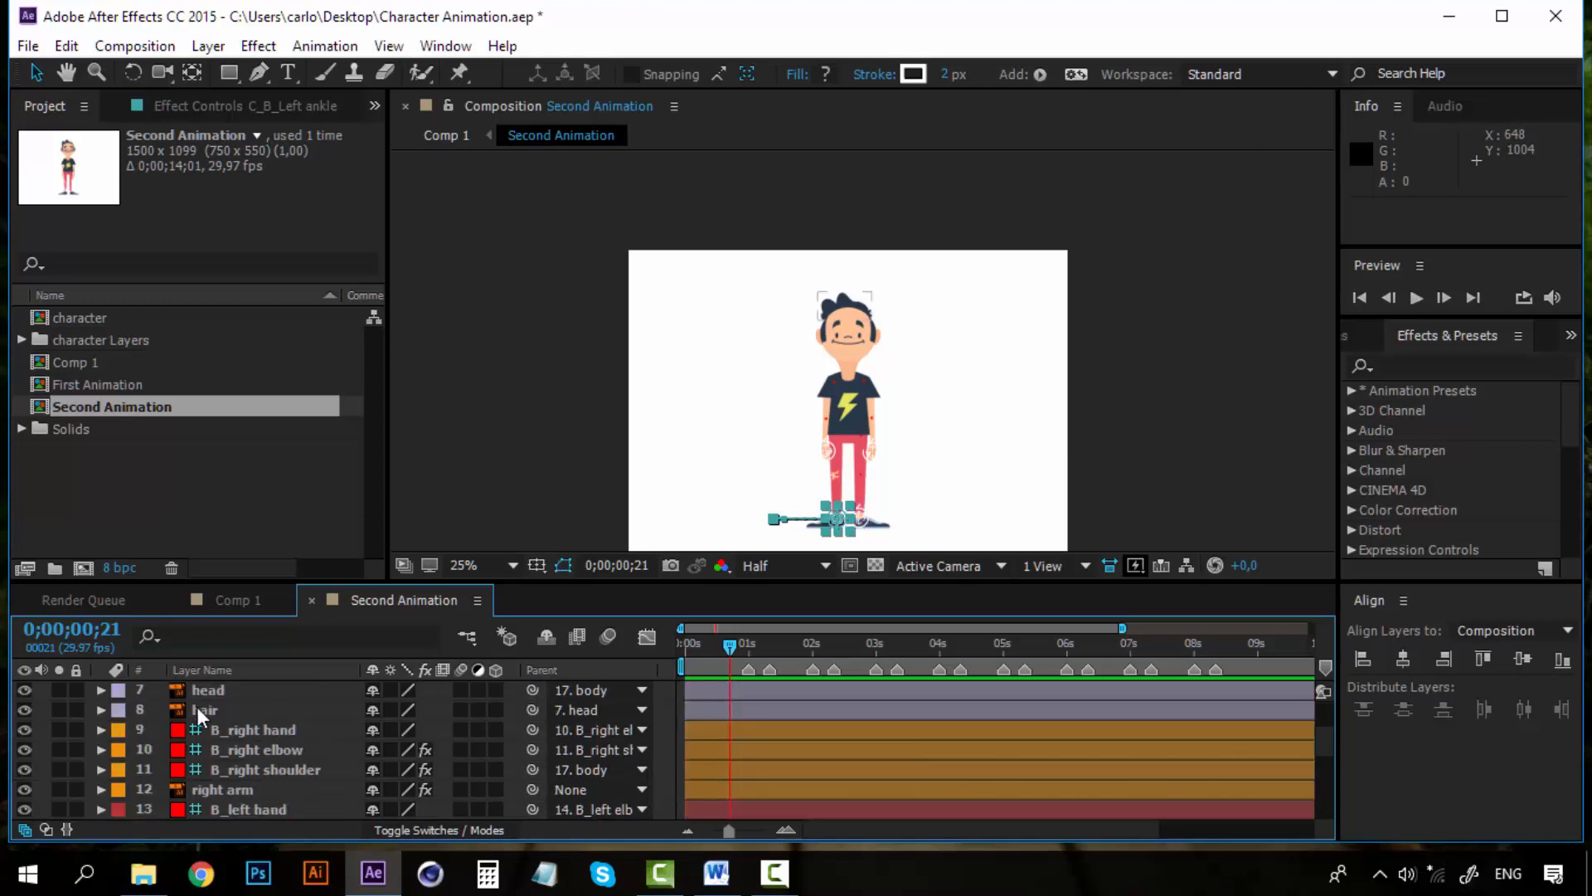
left_click(197, 708)
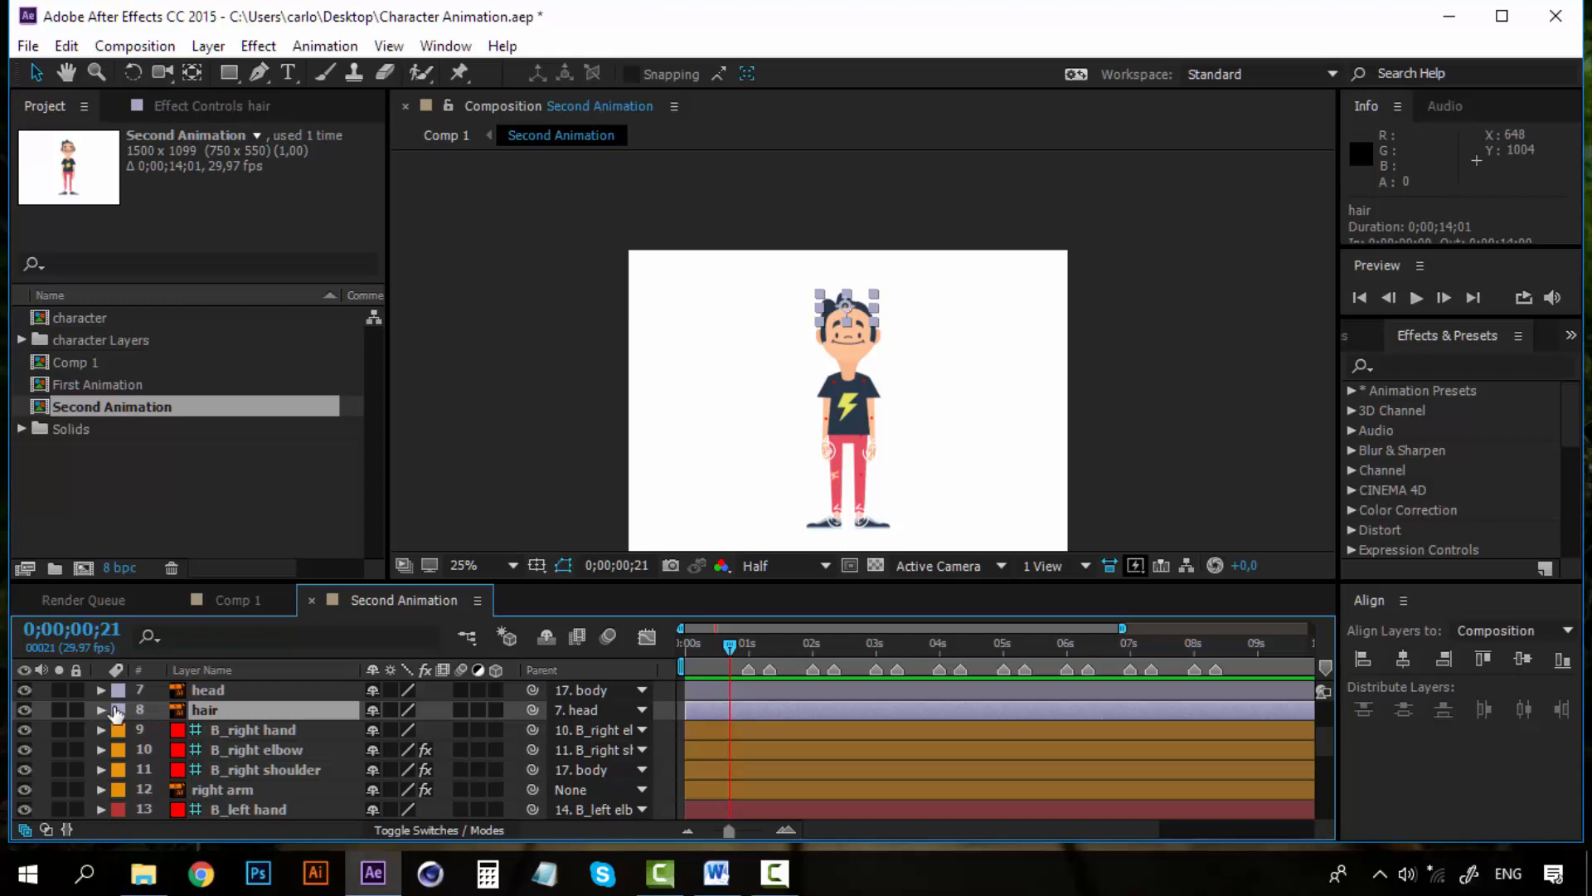
left_click(117, 710)
left_click(237, 525)
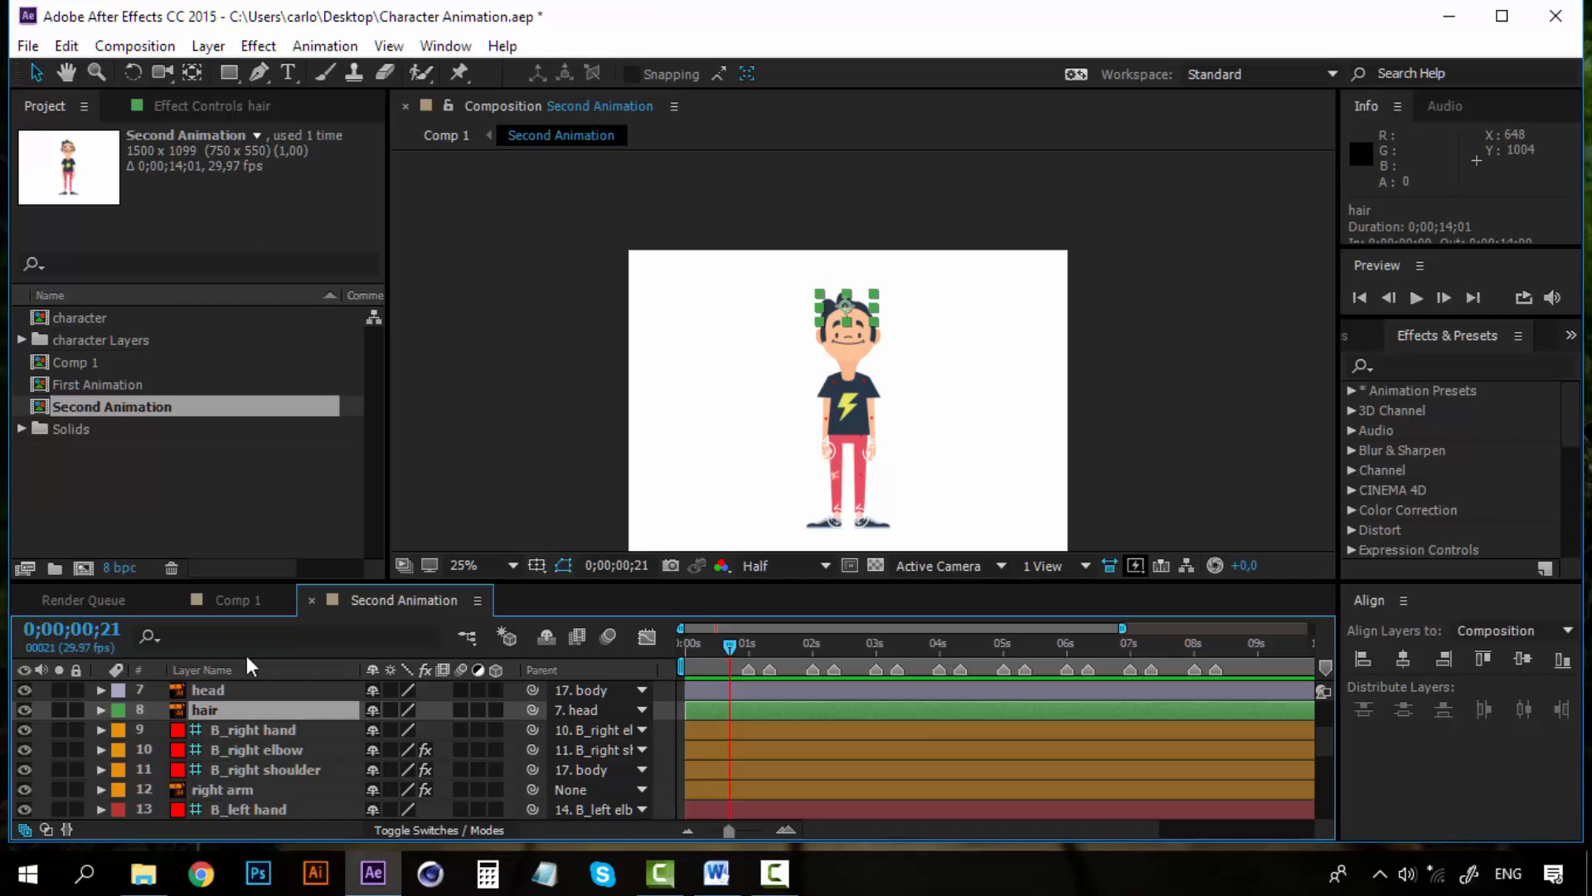
scroll(817, 292, "up", 5)
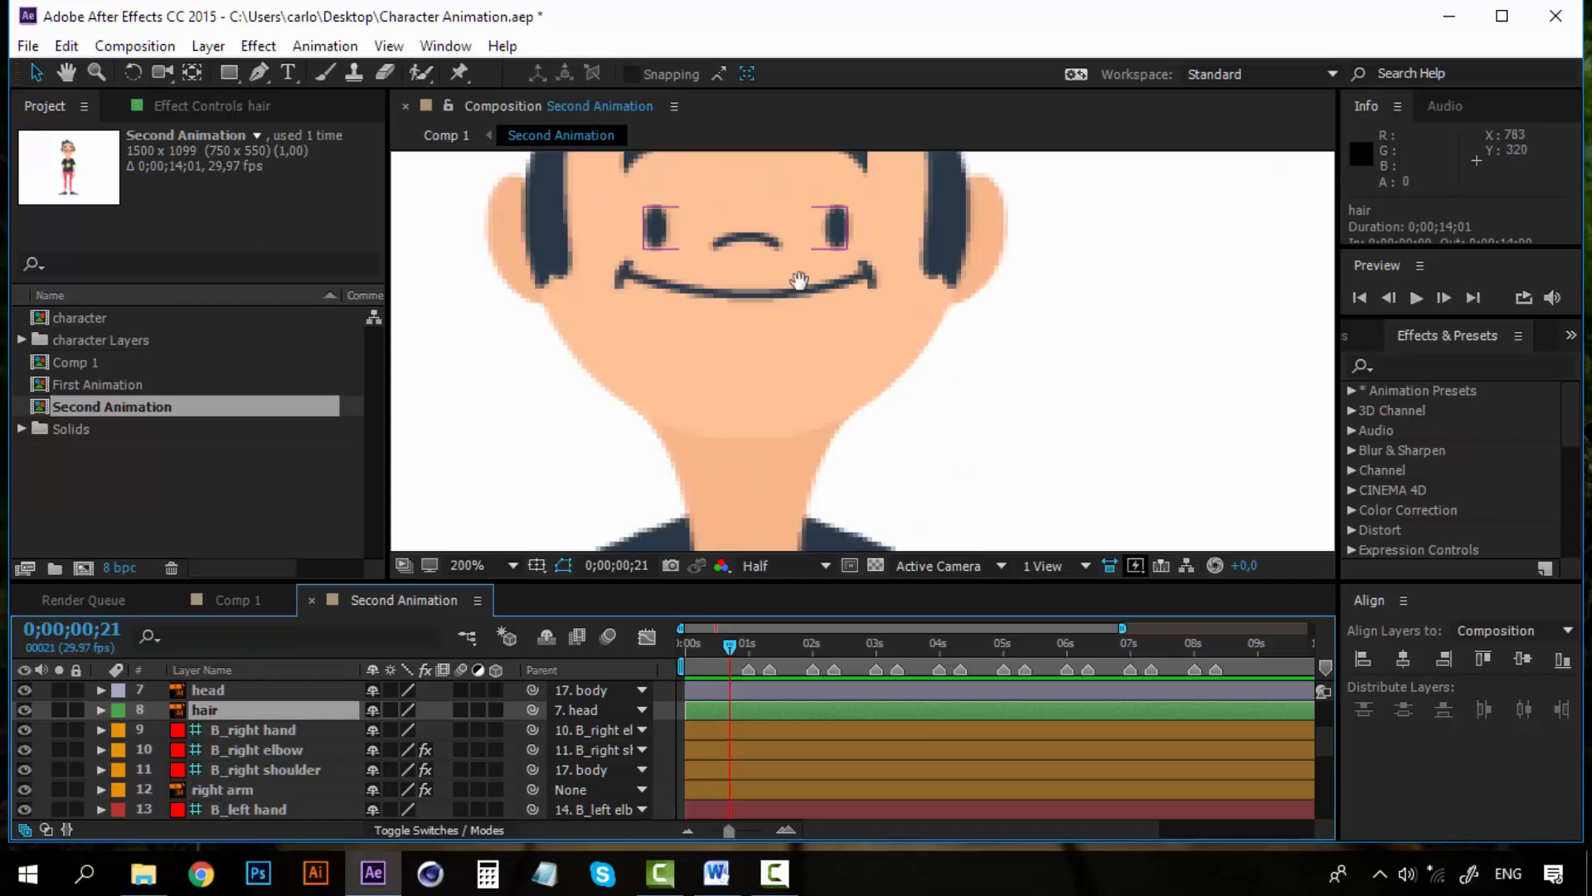
Solo the hair layer so it can be worked on alone
left_click_drag(792, 239, 802, 480)
left_click_drag(727, 325, 734, 386)
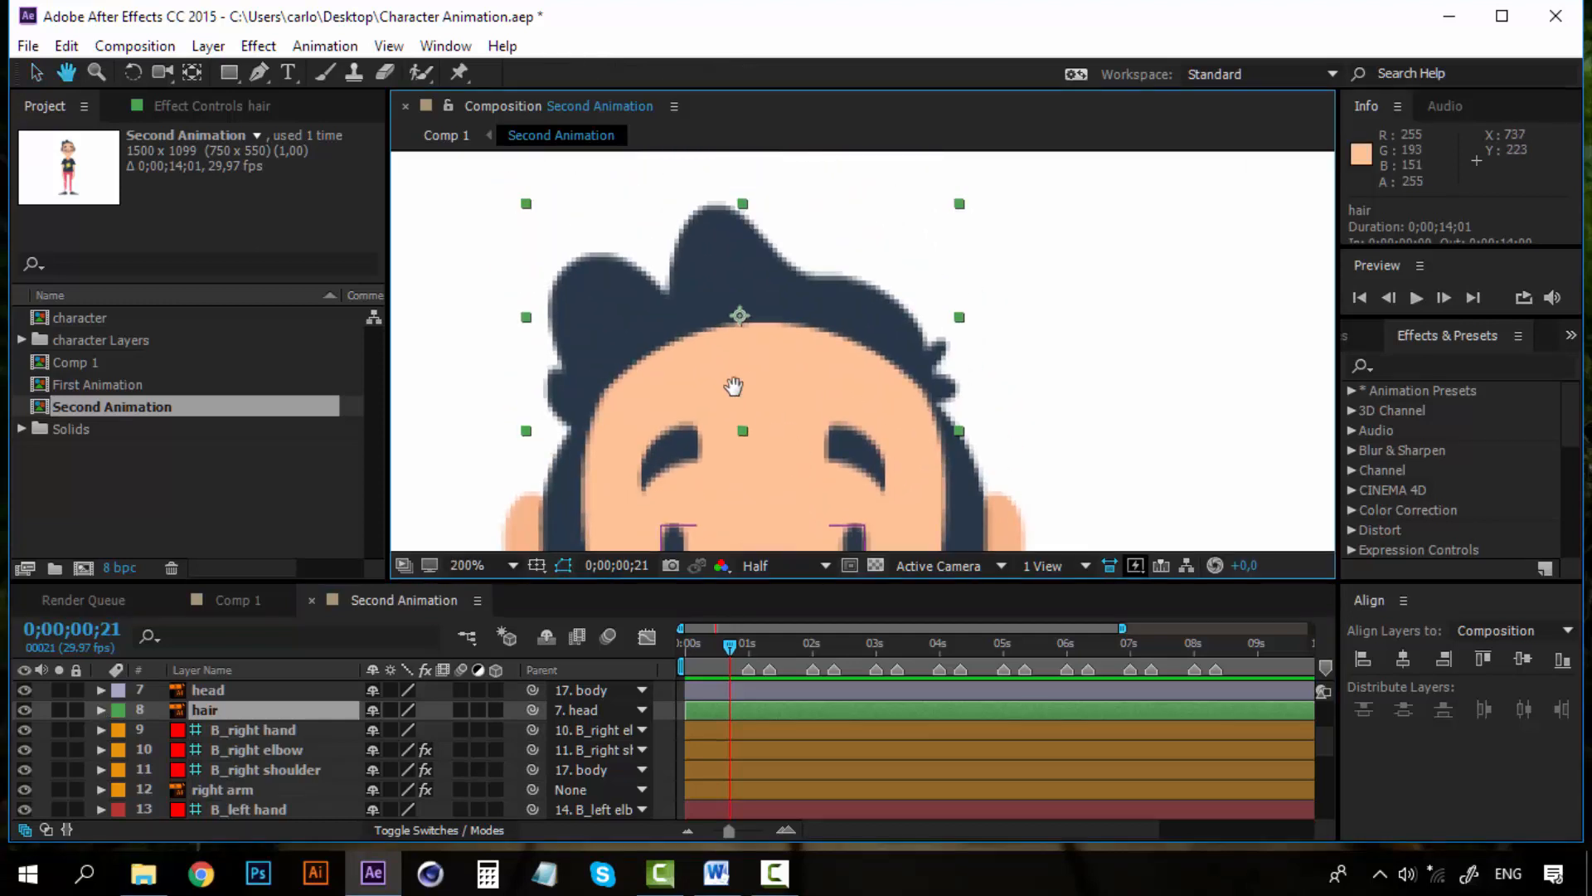
key("v")
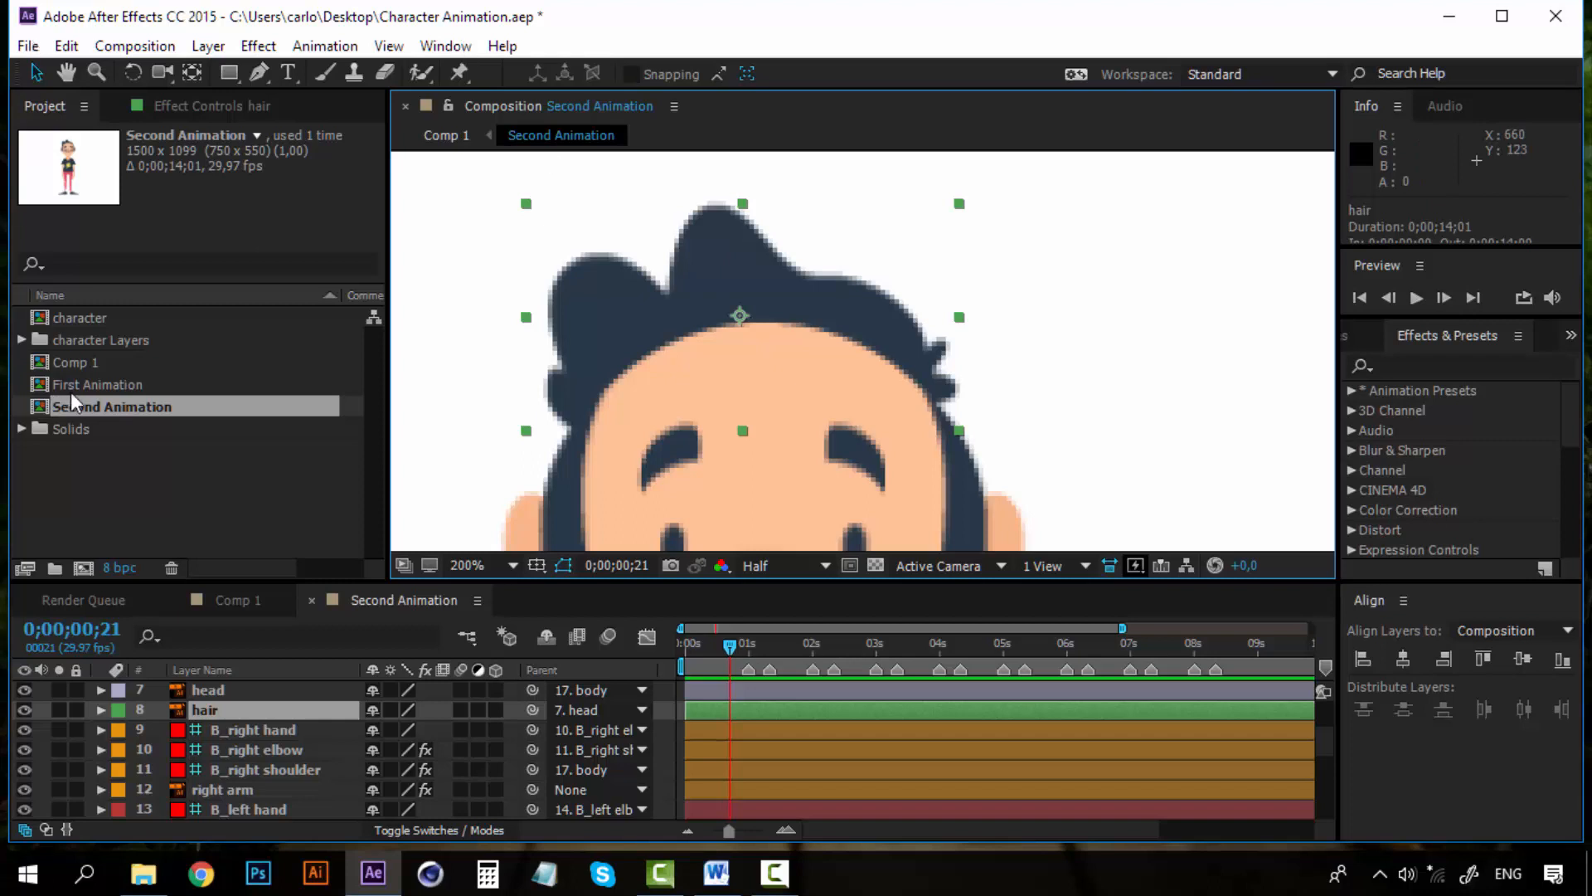
left_click(59, 709)
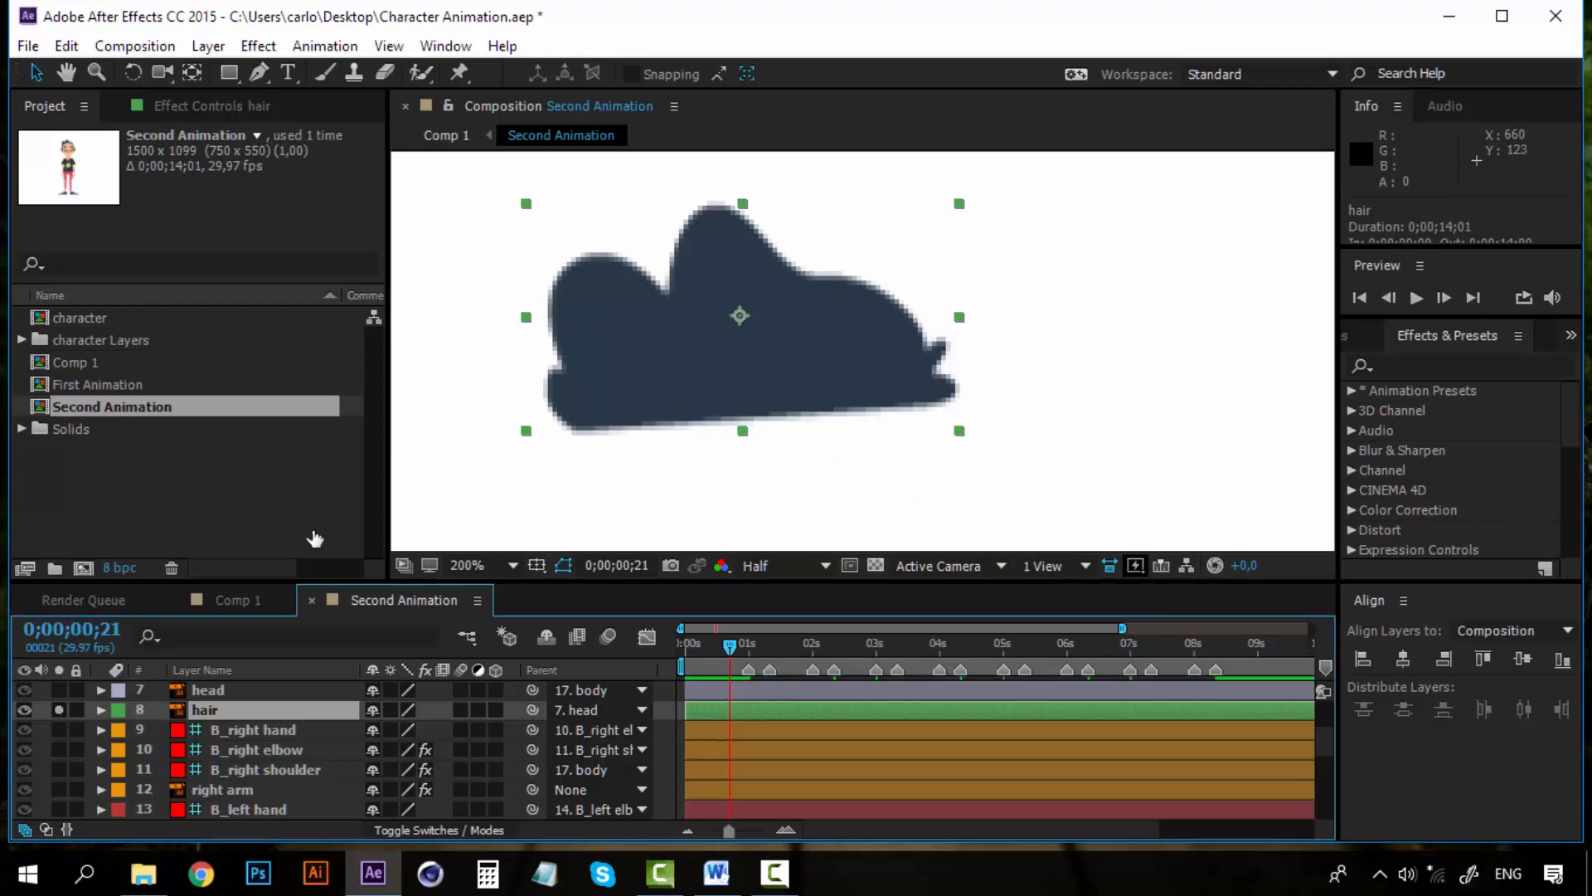
With the Puppet Pin tool, place pins on the hair's left tuft and top tuft
left_click(462, 71)
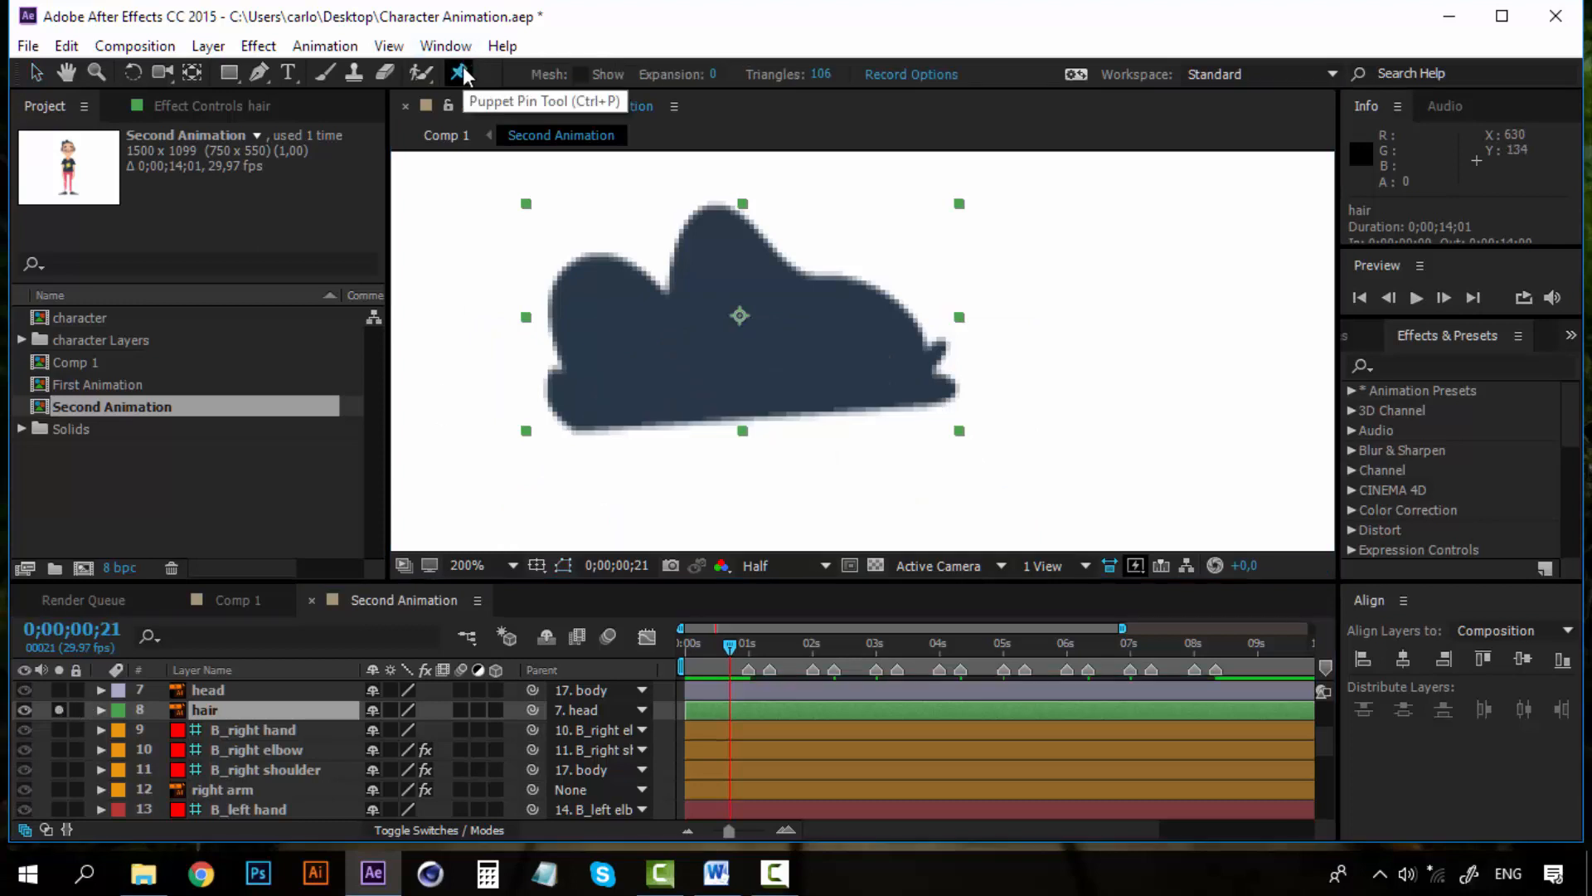
left_click(598, 291)
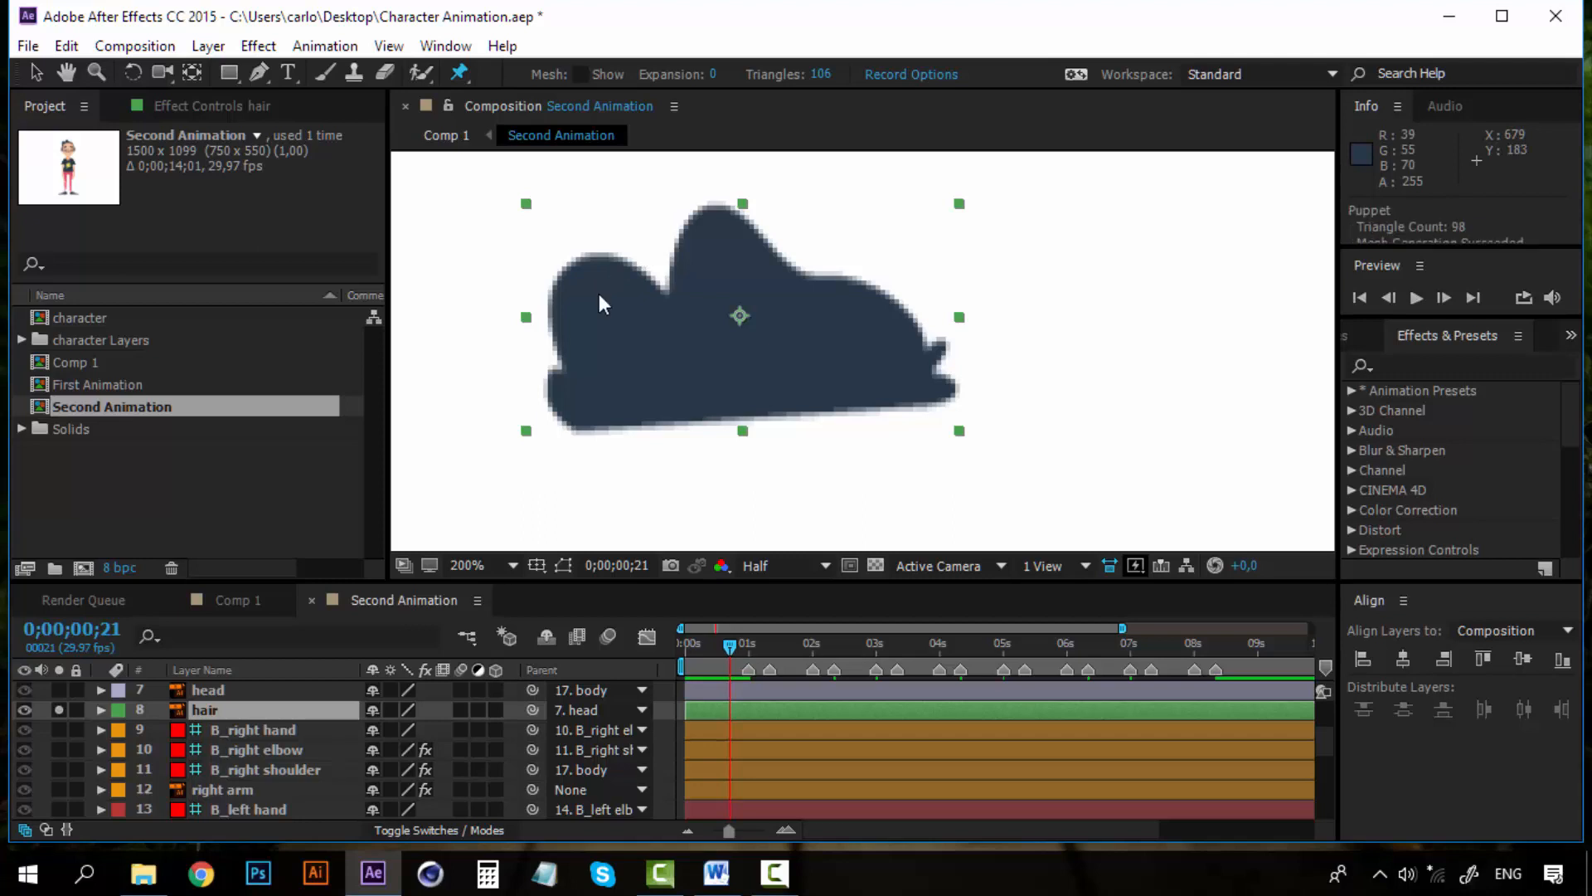
left_click(721, 242)
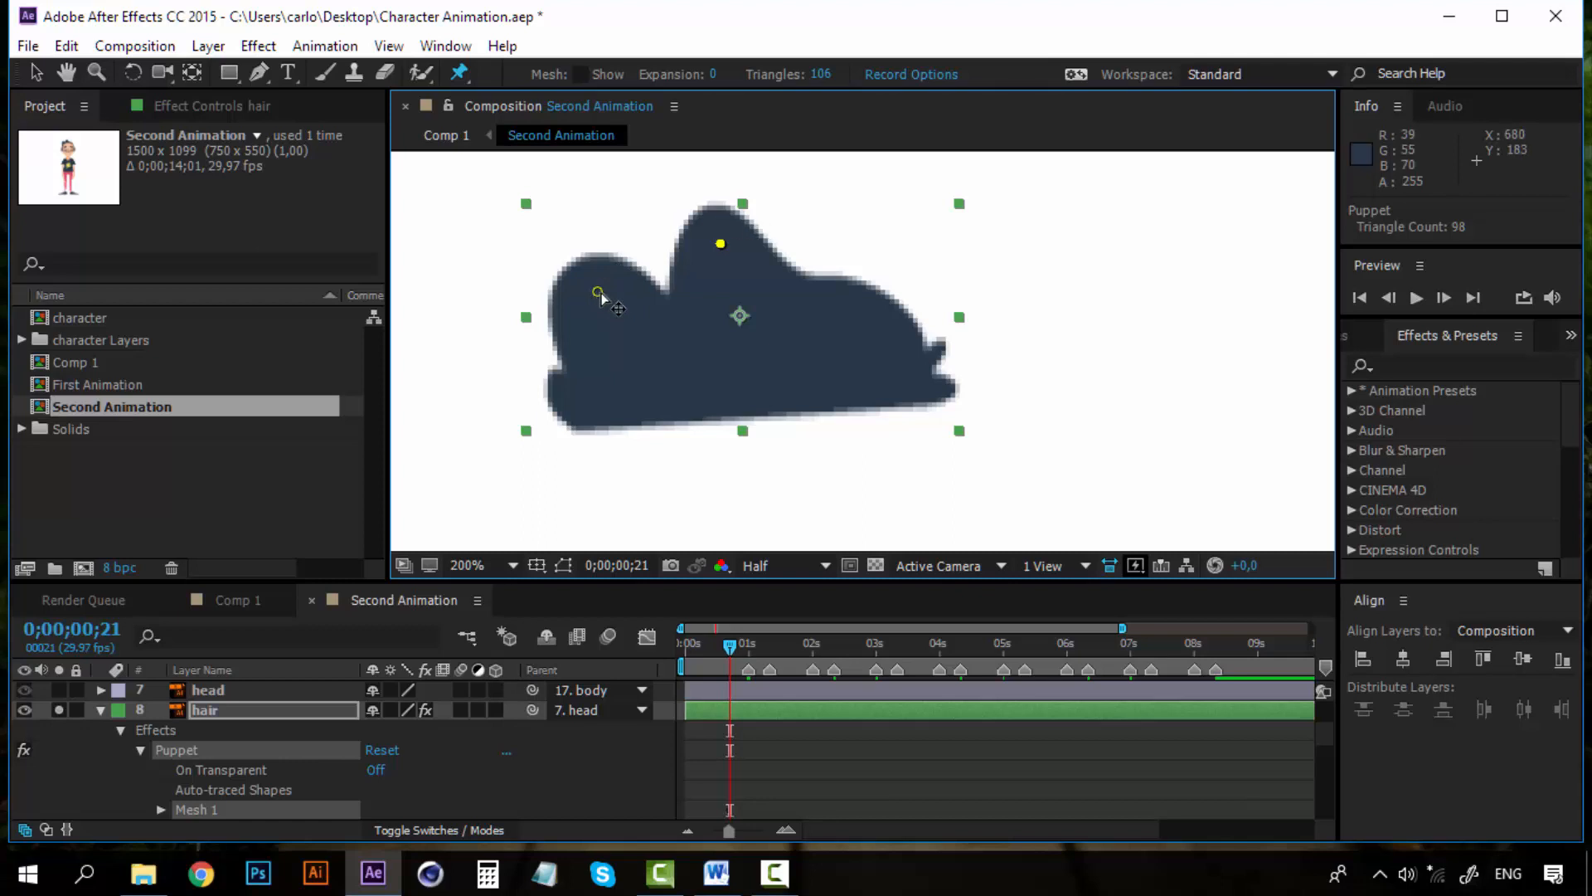
Try dragging the left tuft's pin to bend the hair, undoing the move
mouse_move(598, 293)
left_mouse_down()
mouse_move(585, 281)
mouse_move(615, 298)
left_mouse_up()
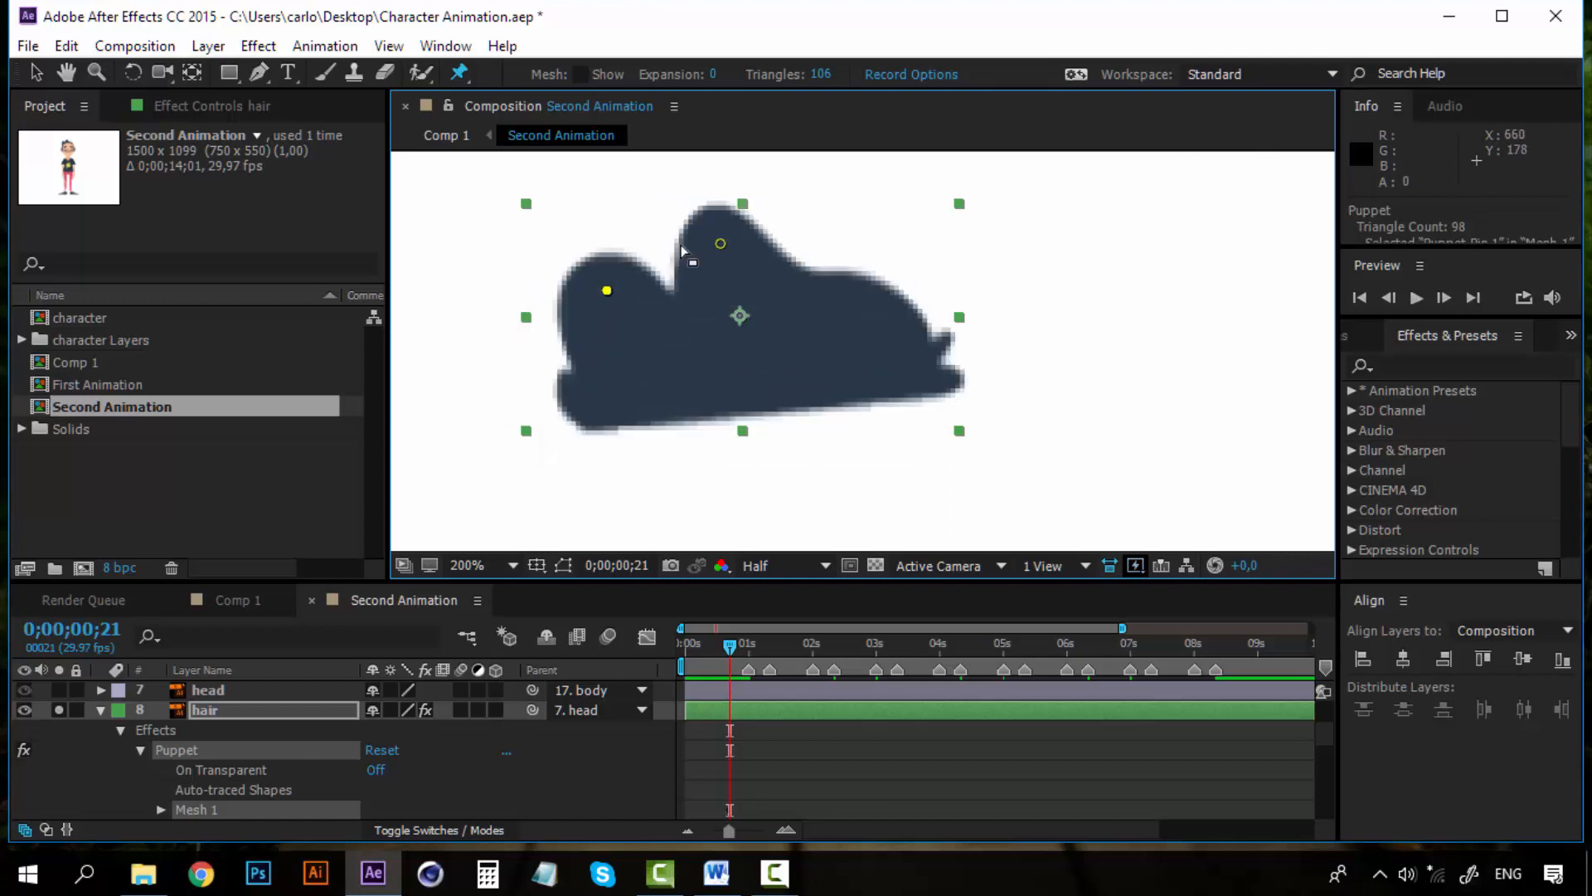
key("ctrl+z")
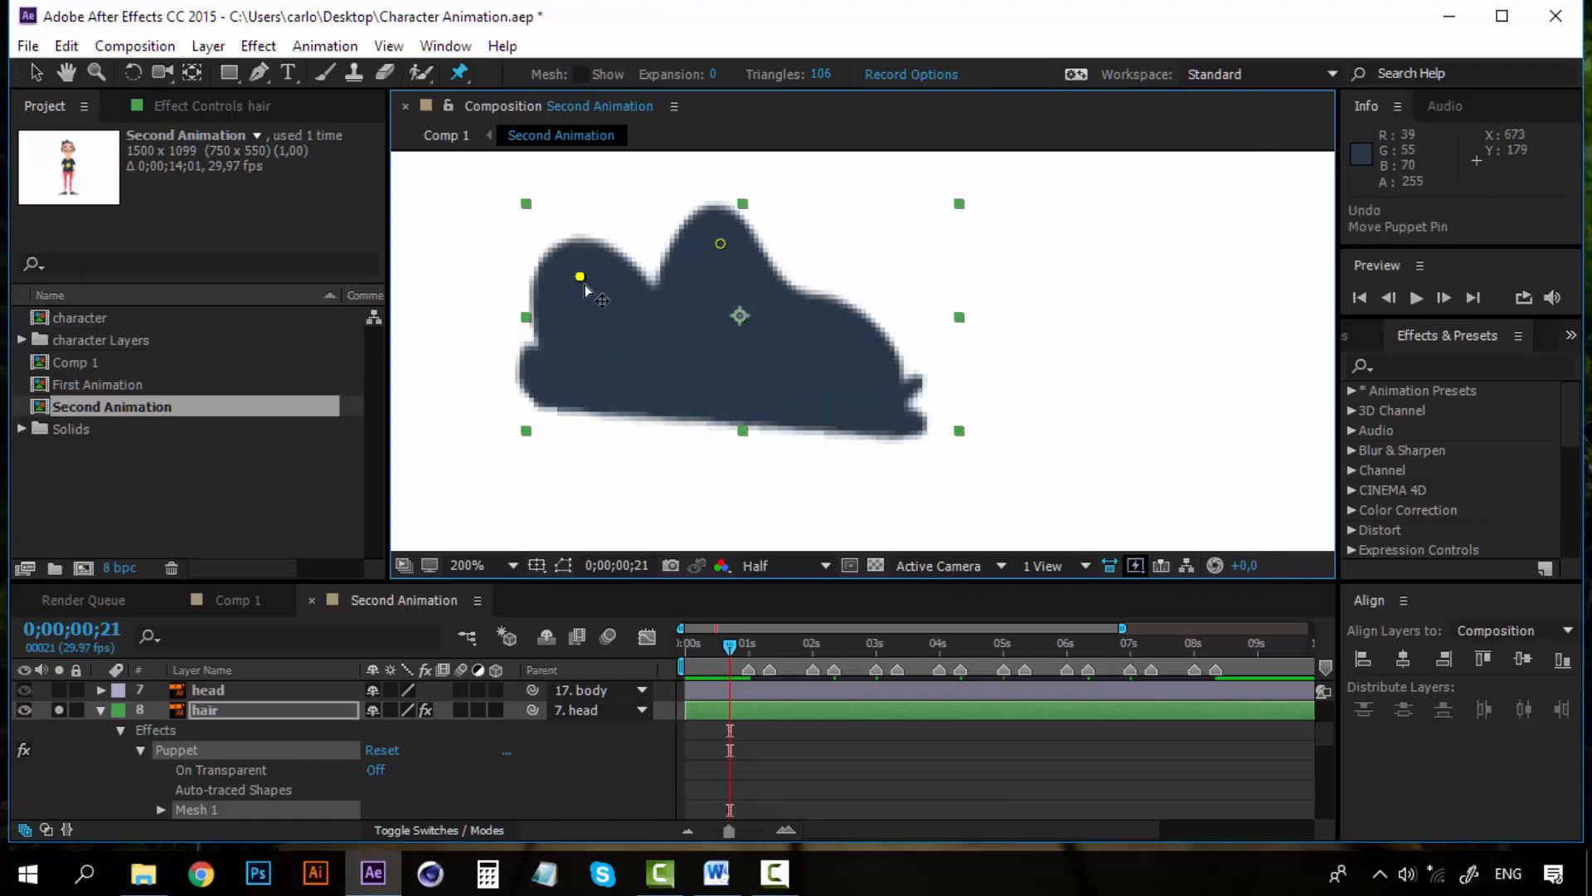
key("ctrl+shift+z")
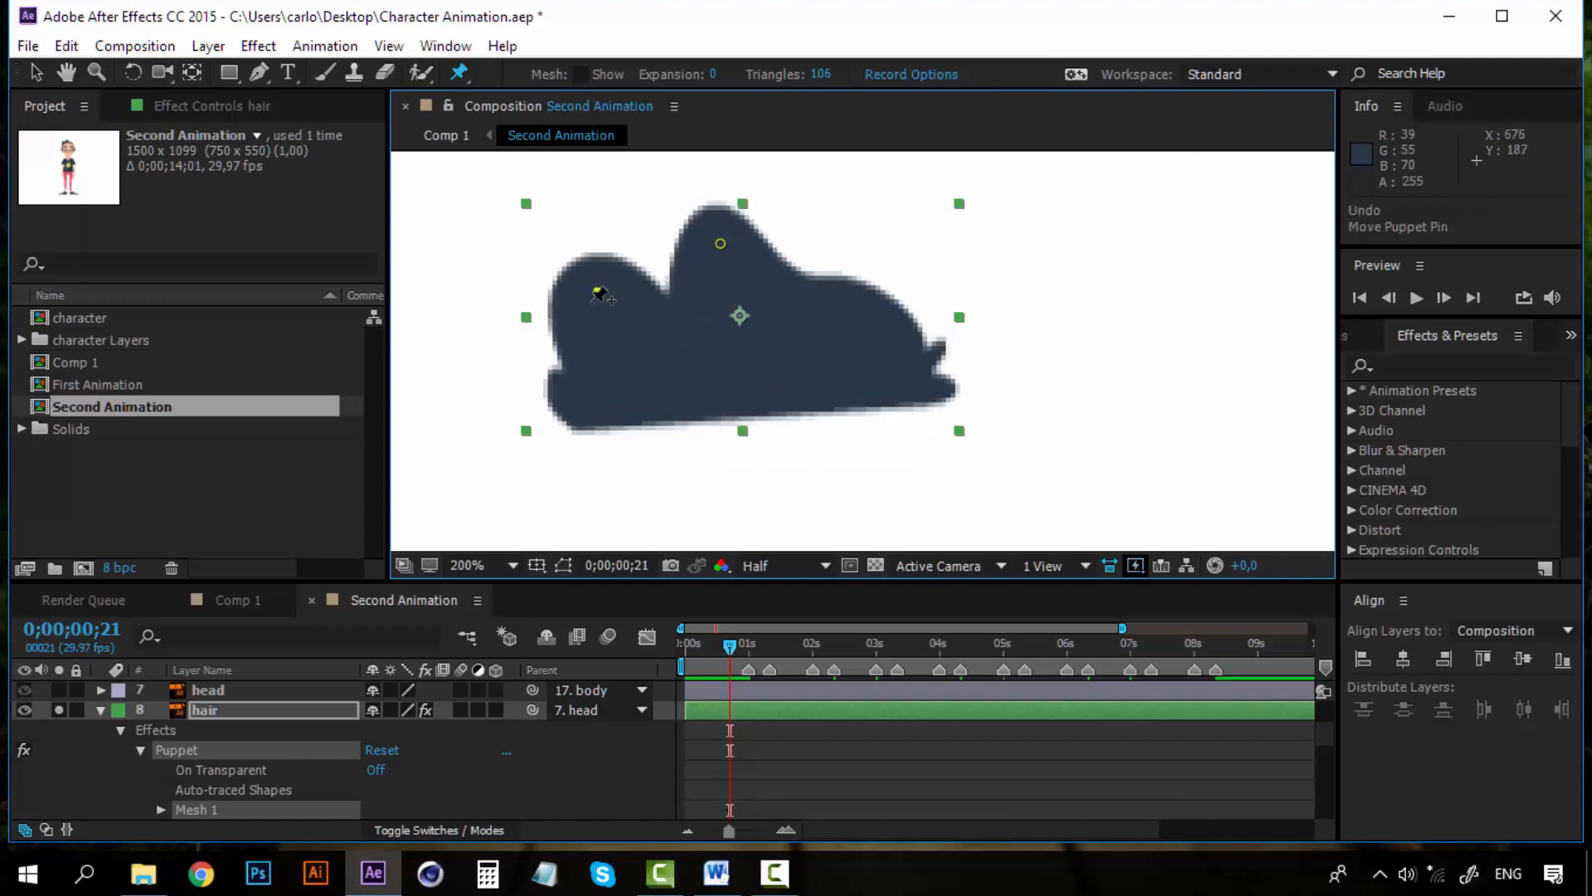
Add four more puppet pins along the hair's lower edge and right side
left_click(593, 400)
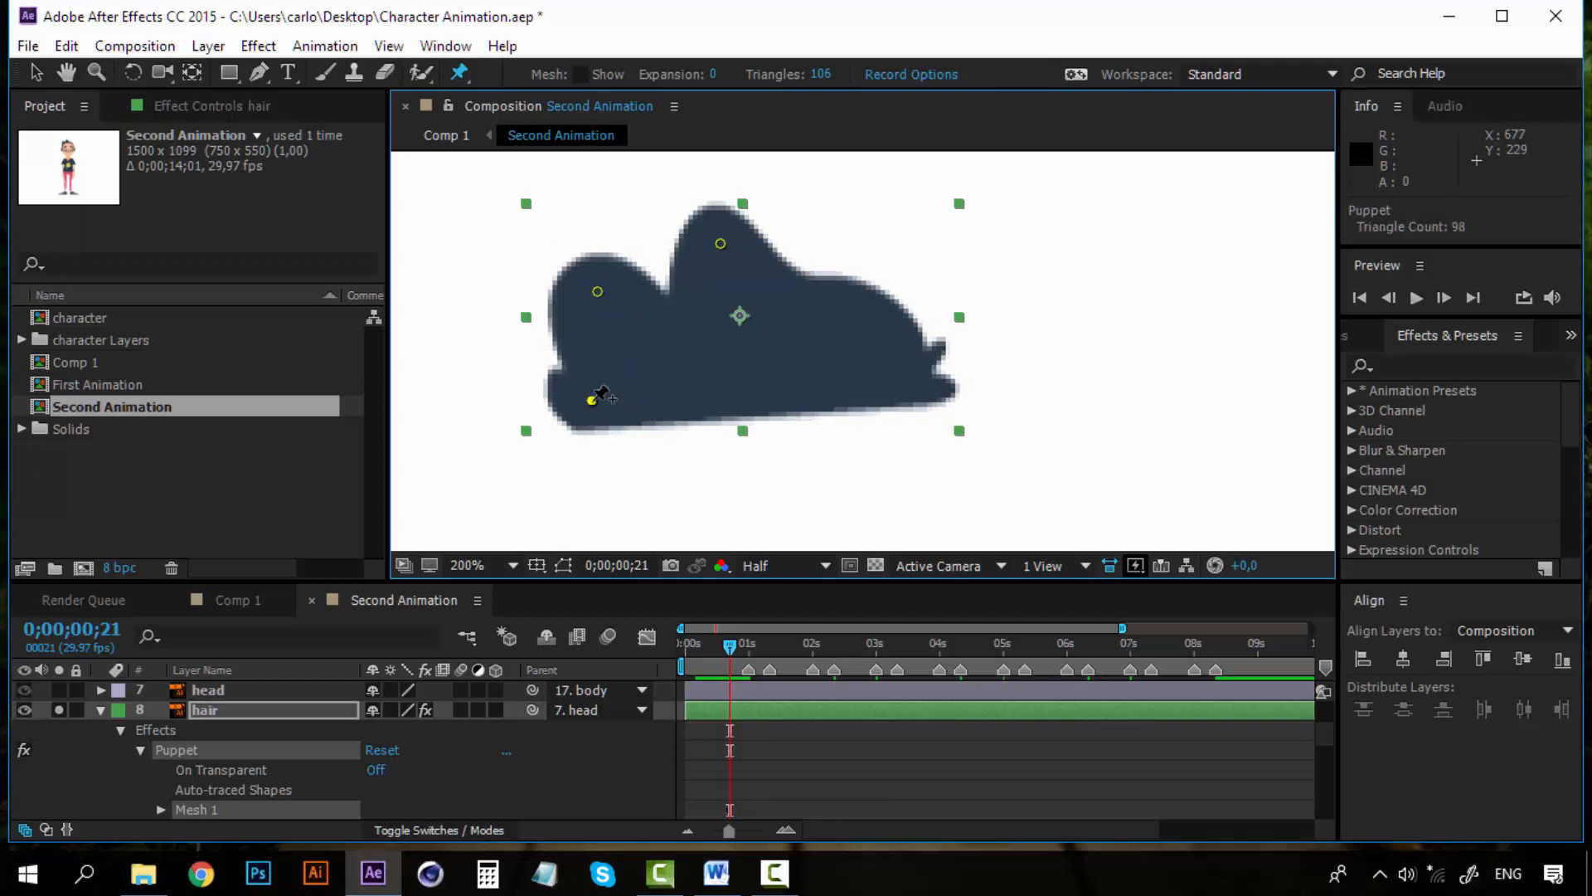
left_click(735, 384)
left_click(903, 376)
left_click(853, 305)
Try dragging the top and left hair pins to preview the deformation, undoing each move
key("comma")
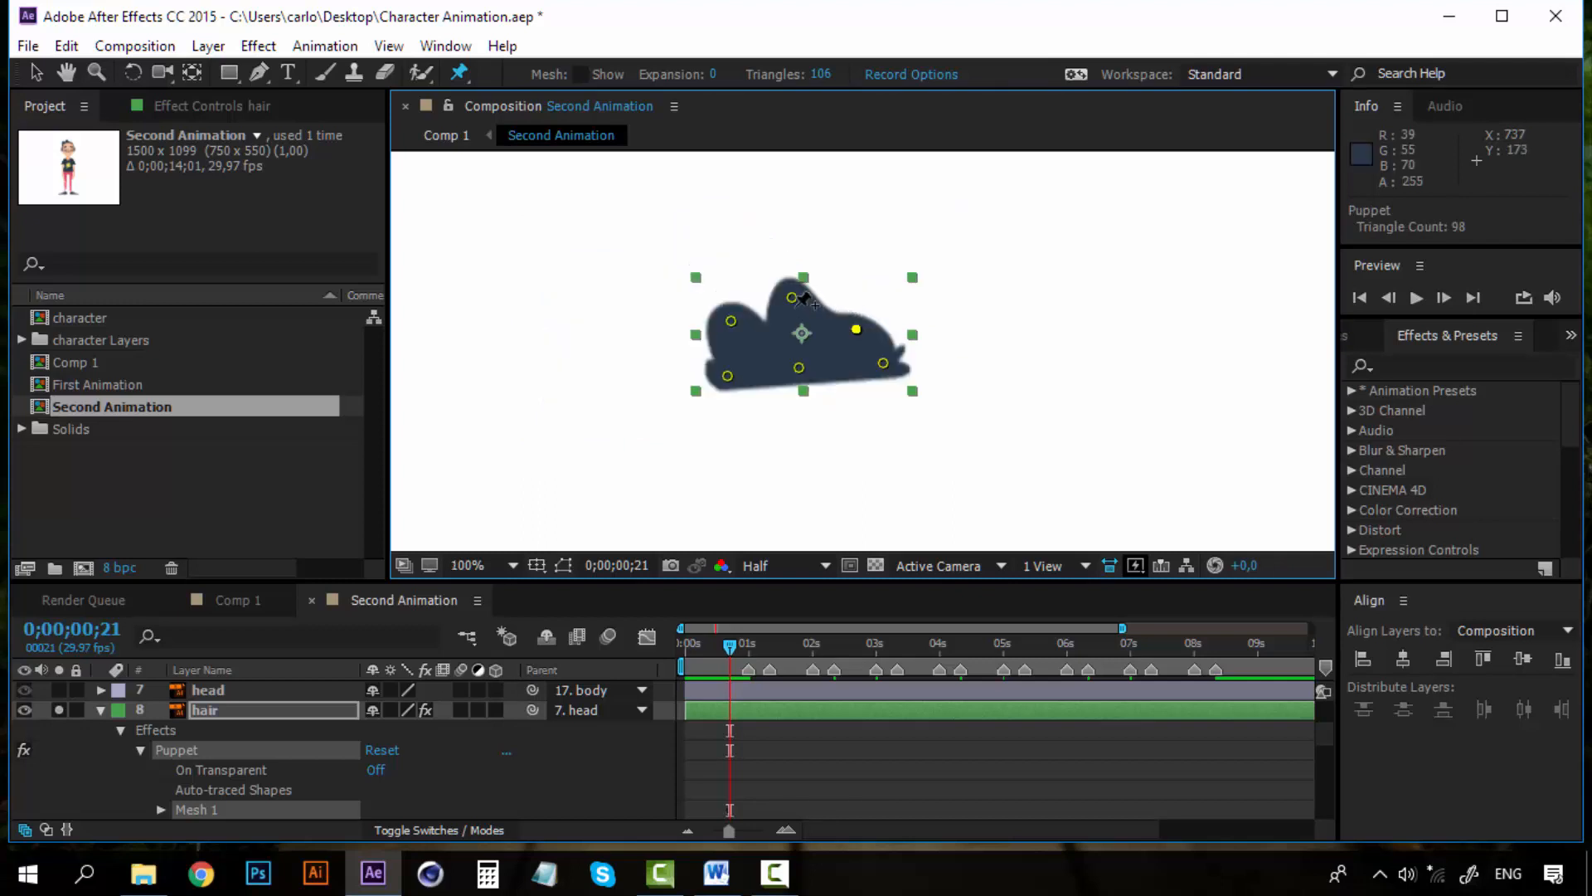
left_click_drag(792, 297, 832, 257)
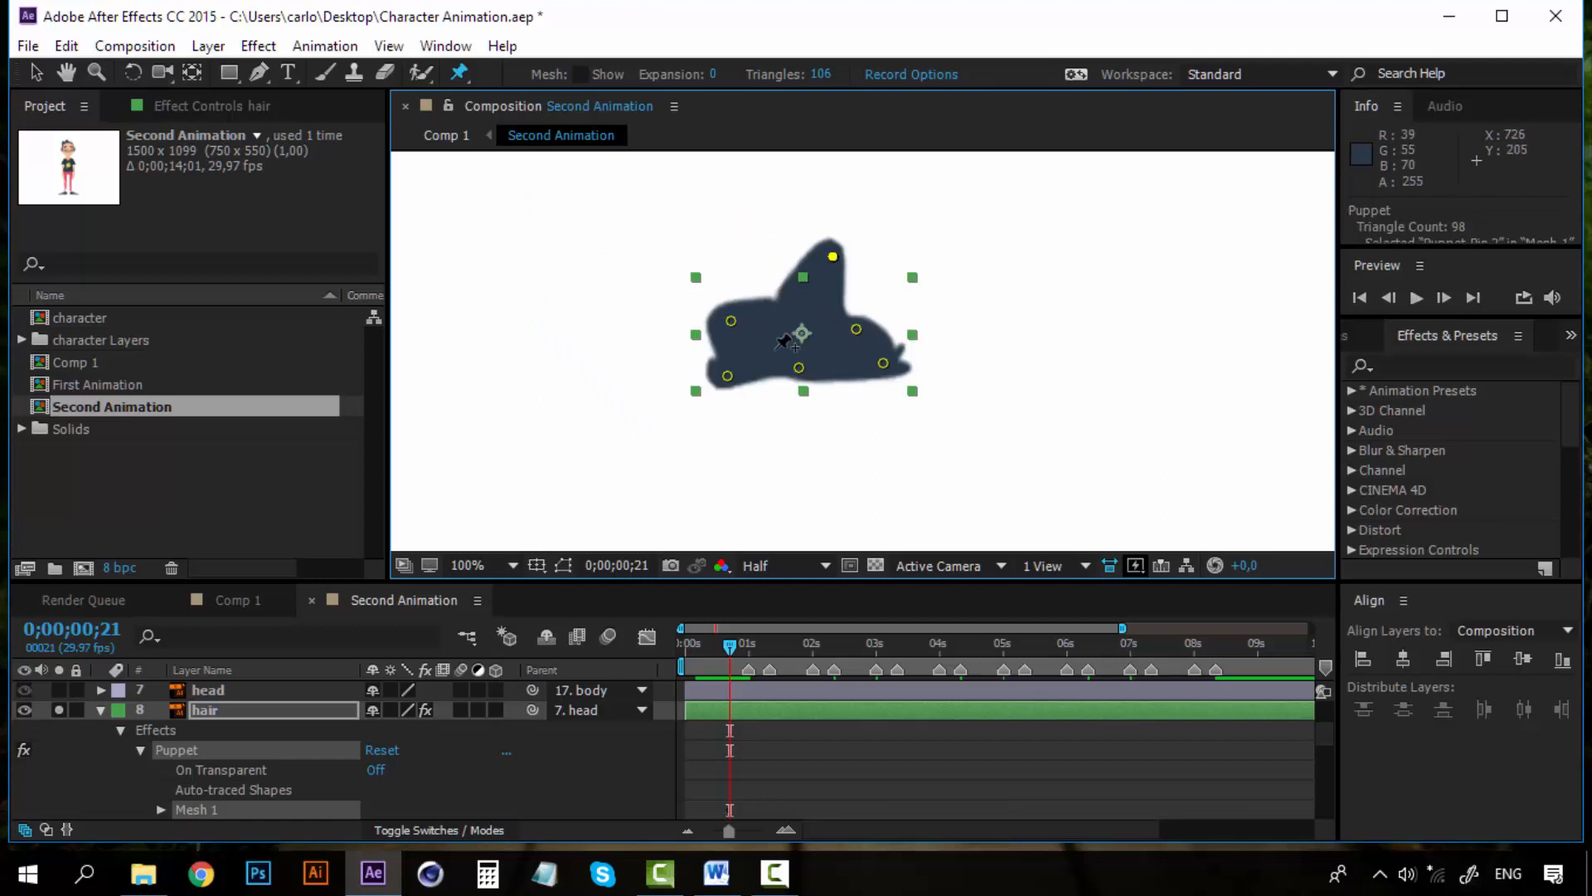
key("ctrl+z")
left_click_drag(730, 323, 723, 328)
key("ctrl+z")
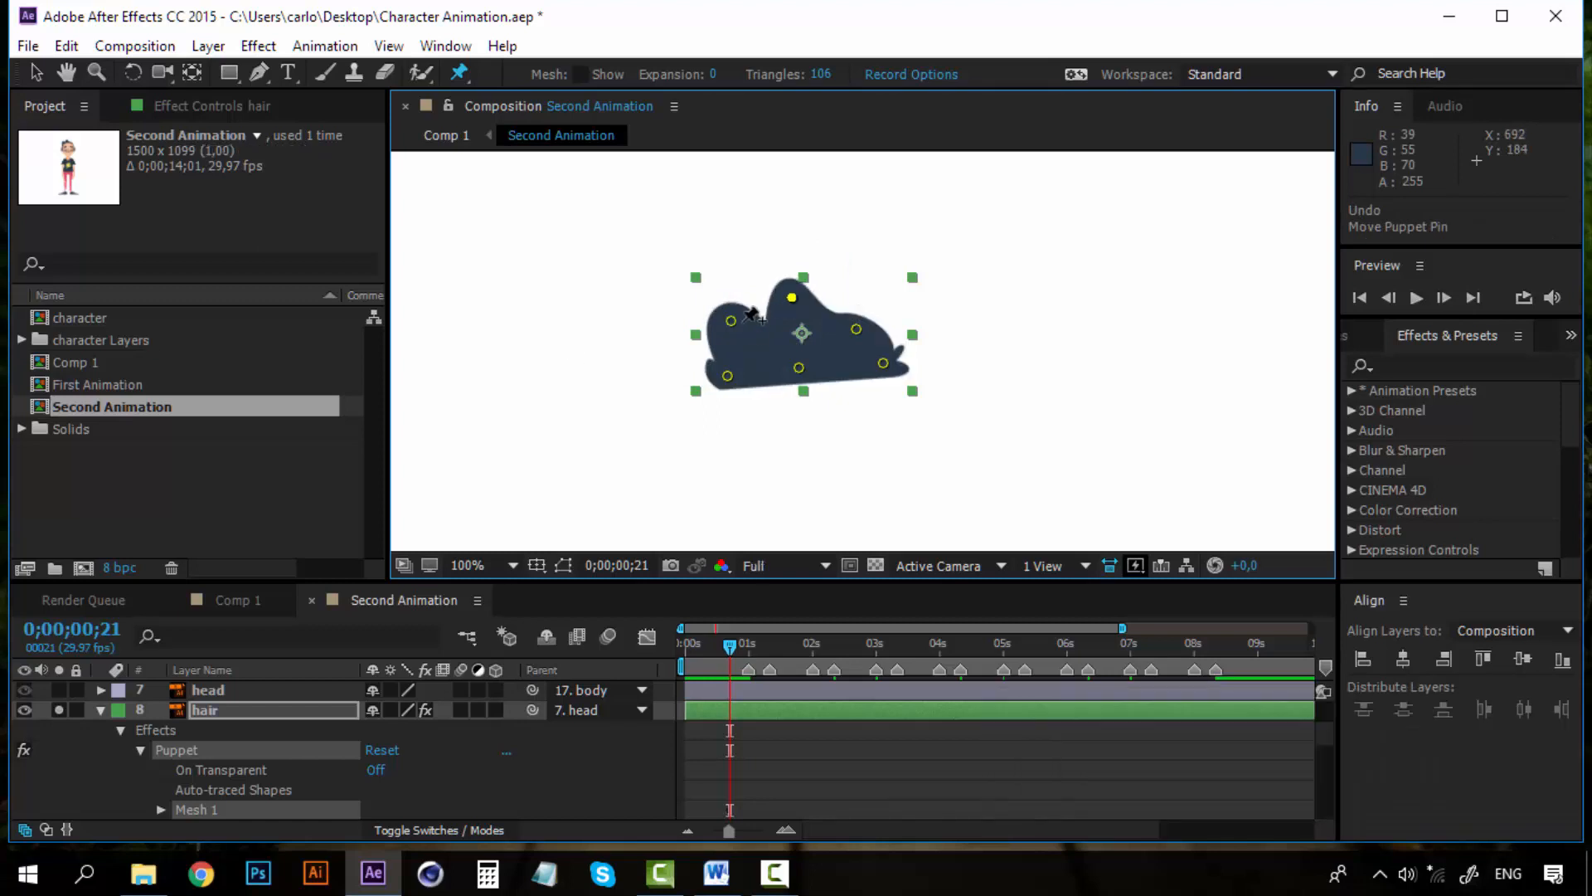
left_click_drag(733, 323, 732, 313)
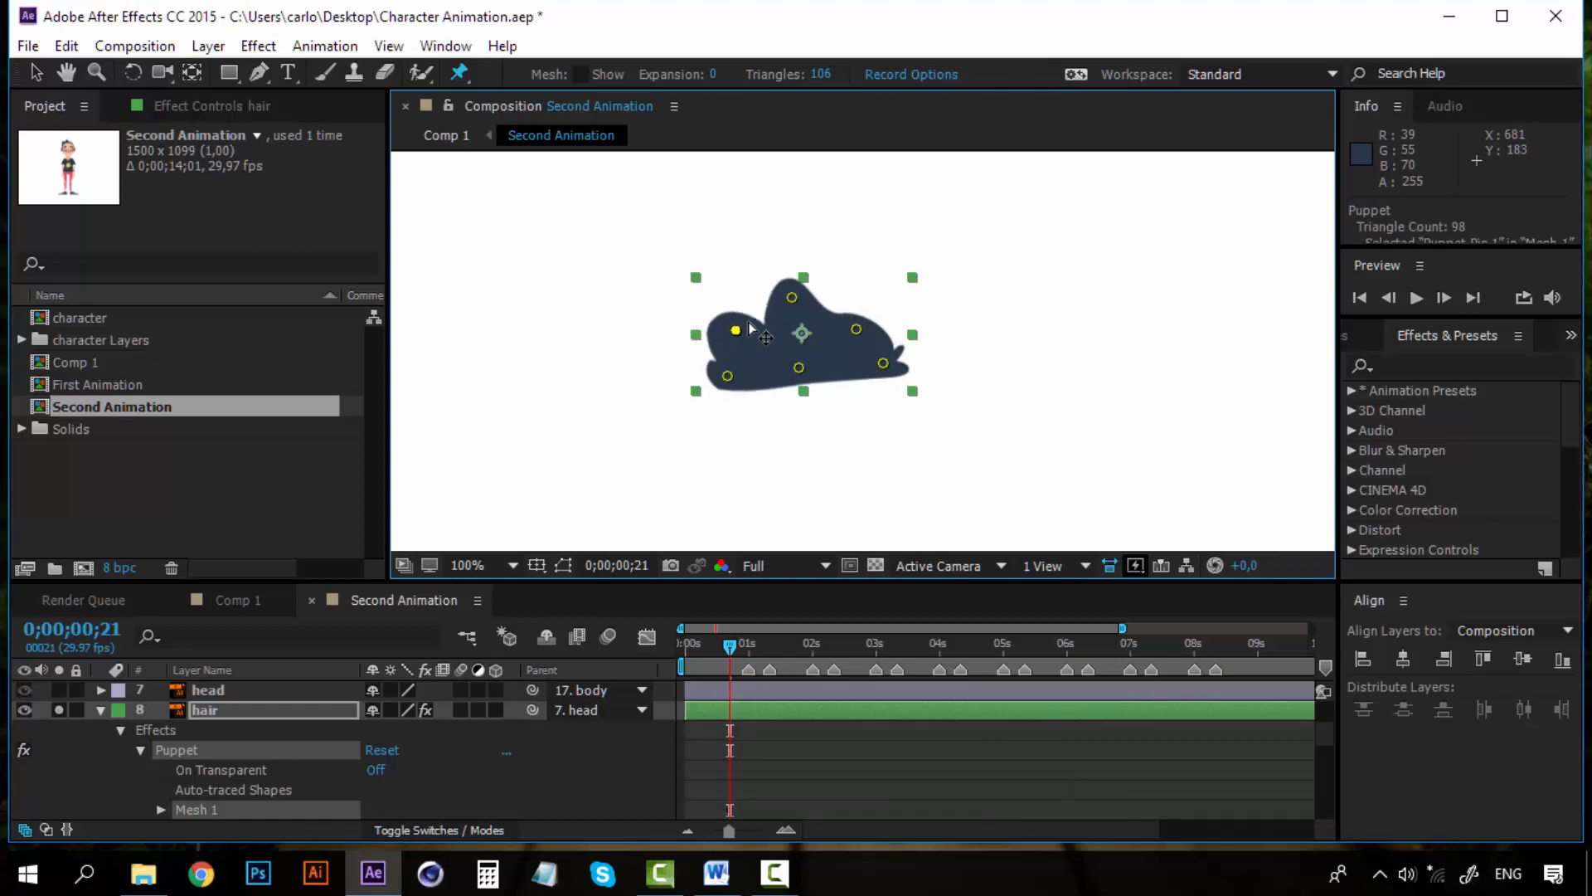
key("ctrl+z")
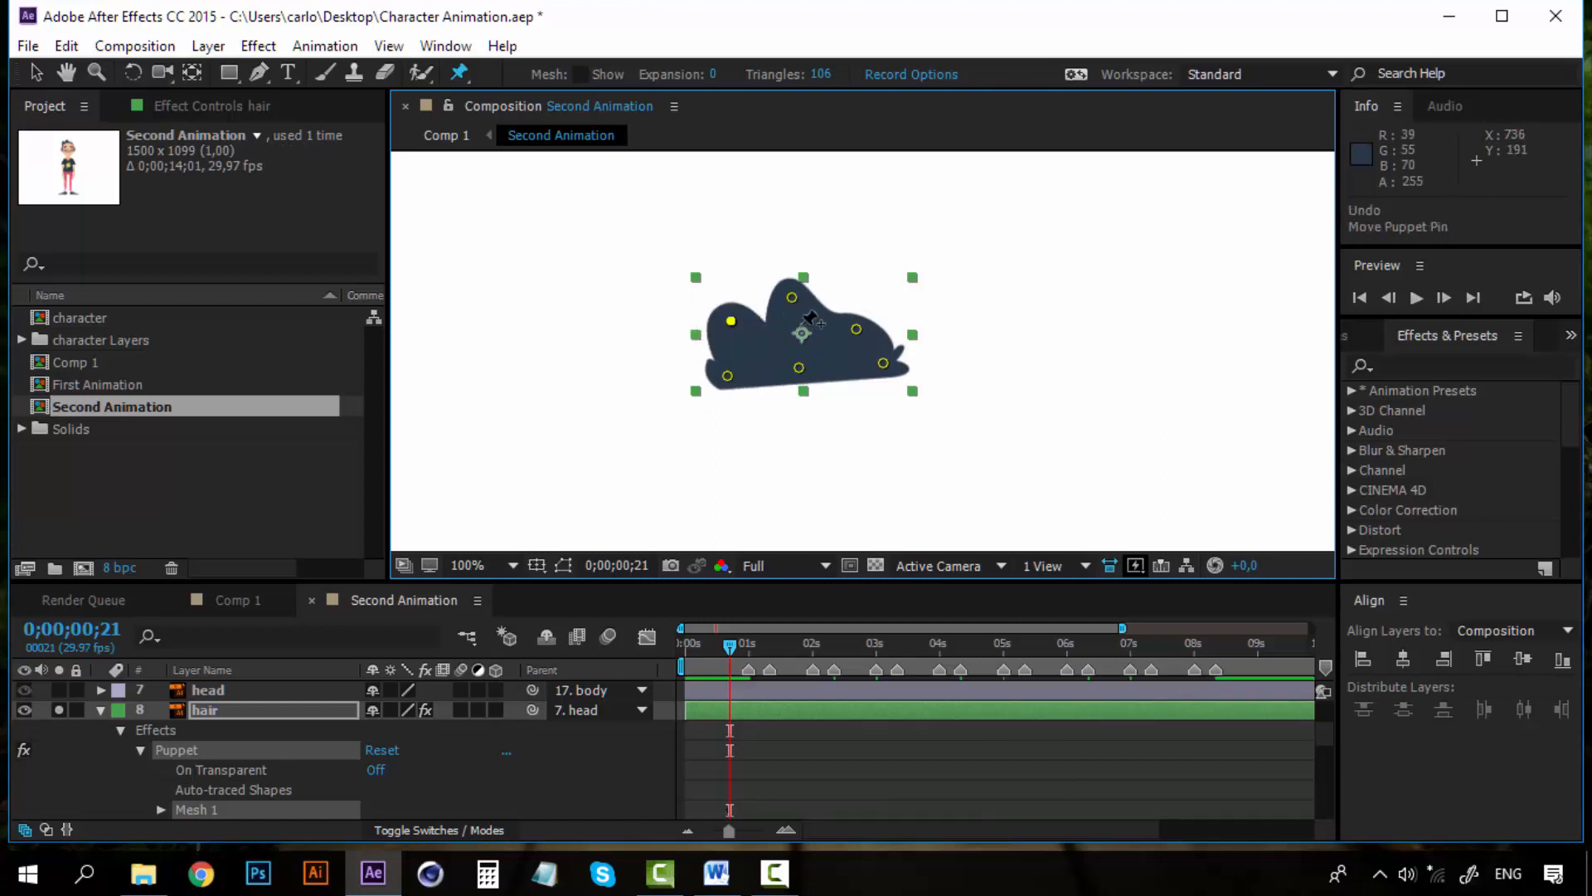
Open the puppet's Deform pin list and rename Puppet Pin 1 to hair 1
left_click(793, 298)
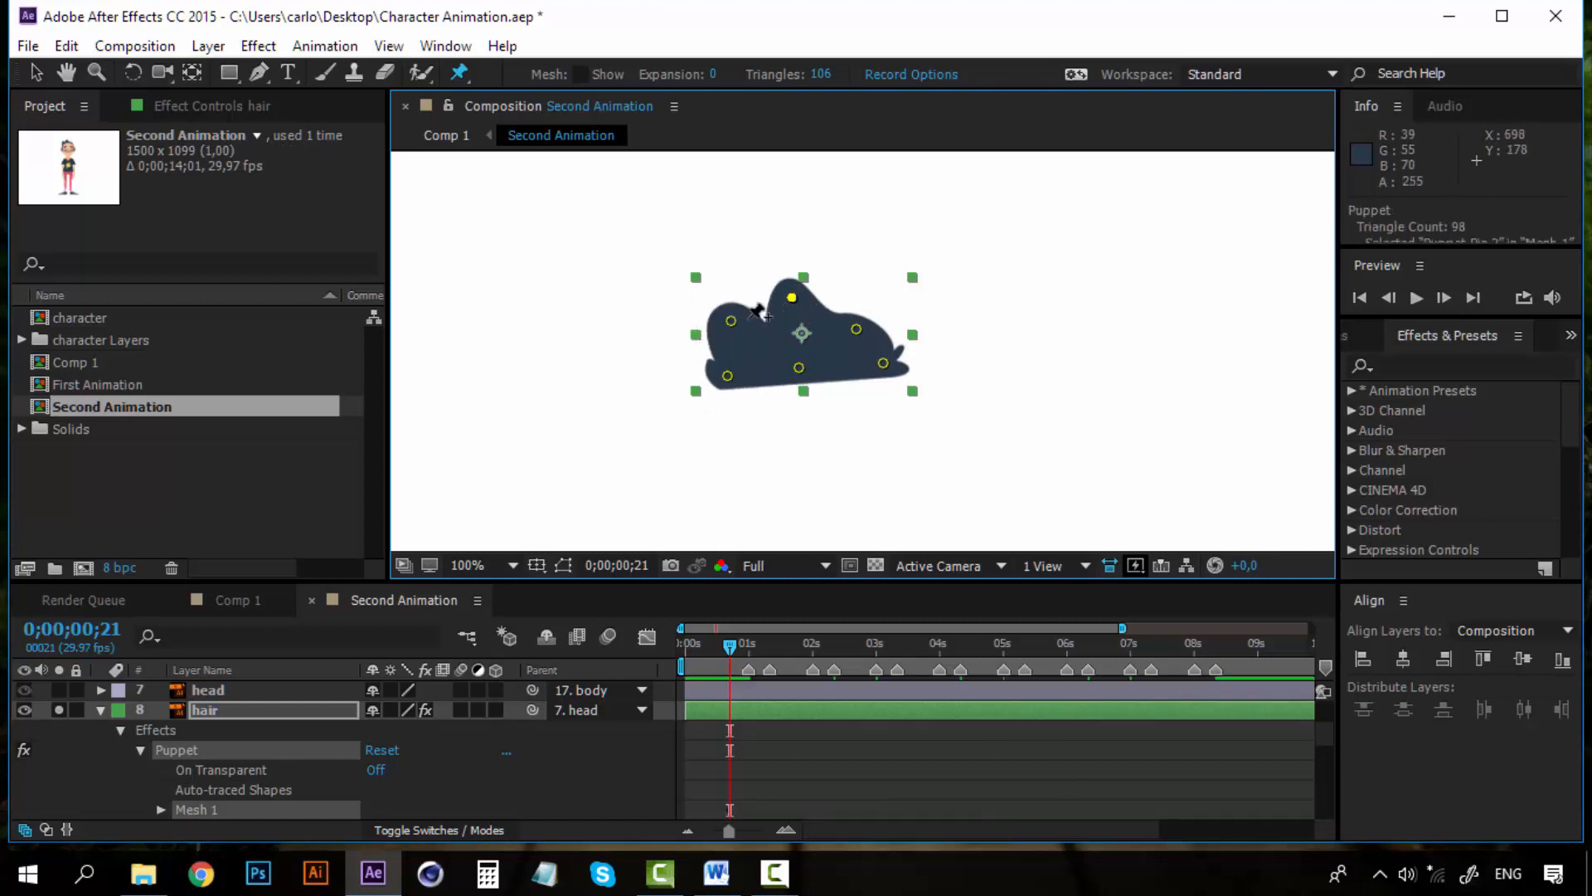
left_click(733, 324)
scroll(220, 773, "down", 2)
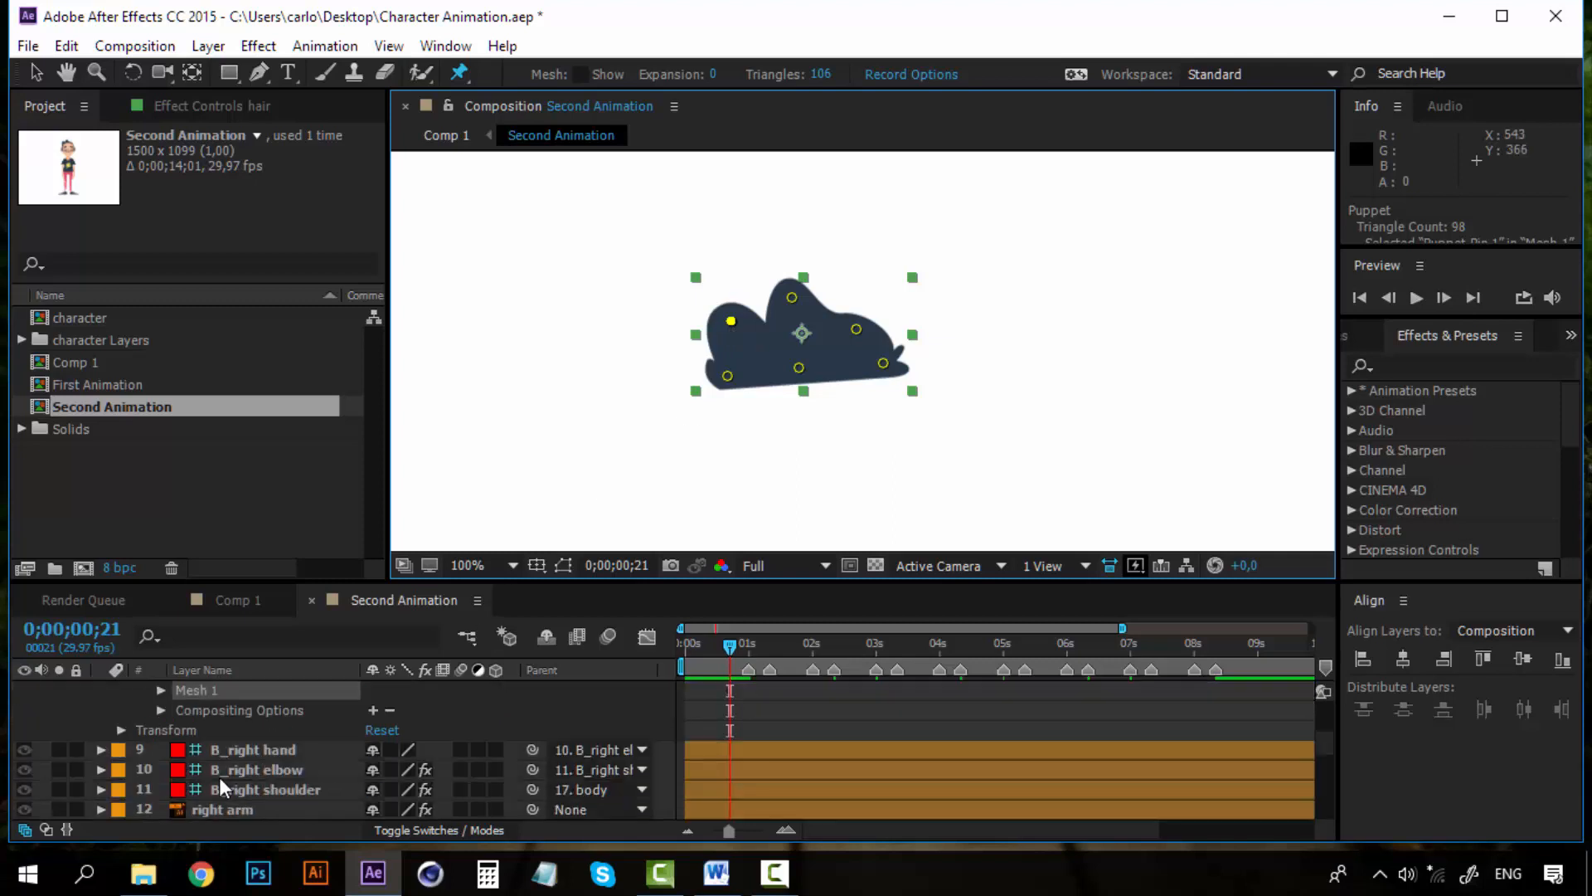
left_click(160, 691)
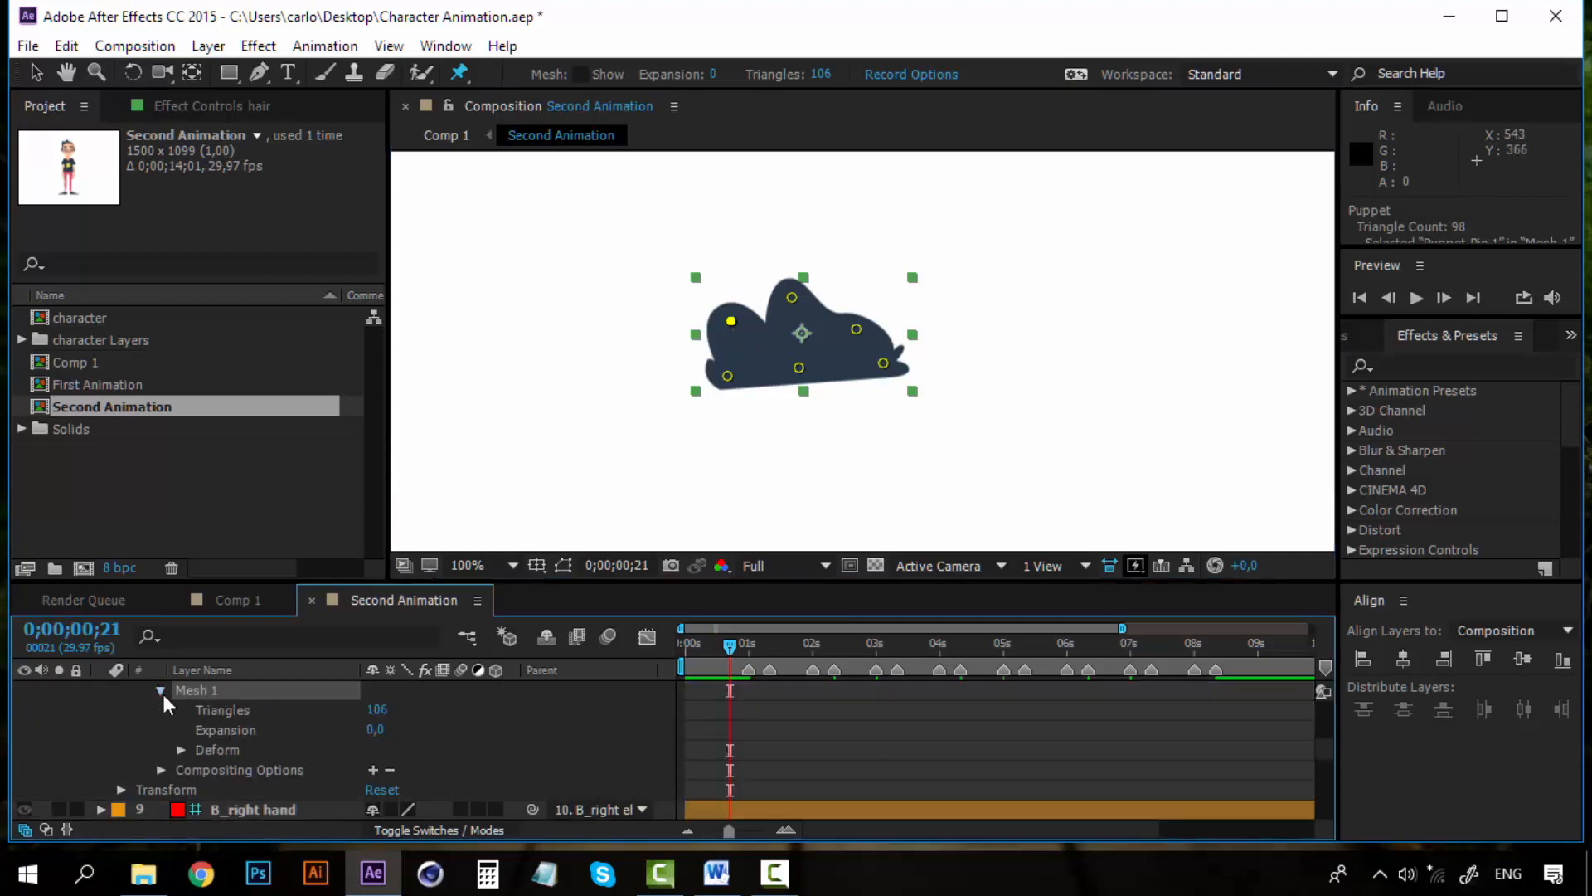
left_click(180, 750)
scroll(244, 747, "down", 2)
left_click(266, 729)
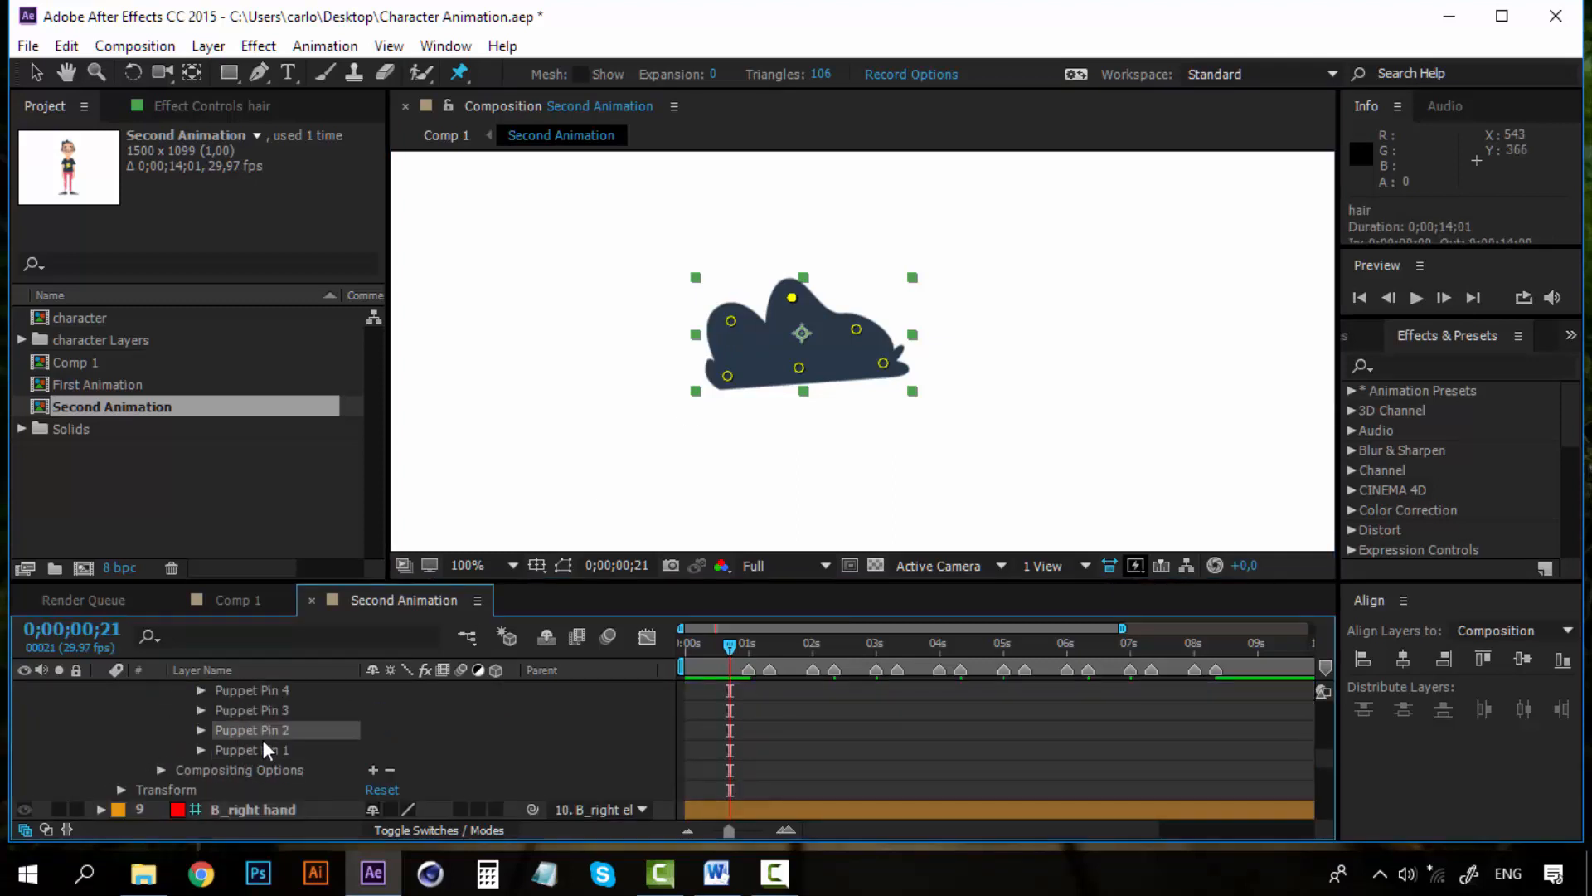
left_click(268, 750)
right_click(264, 745)
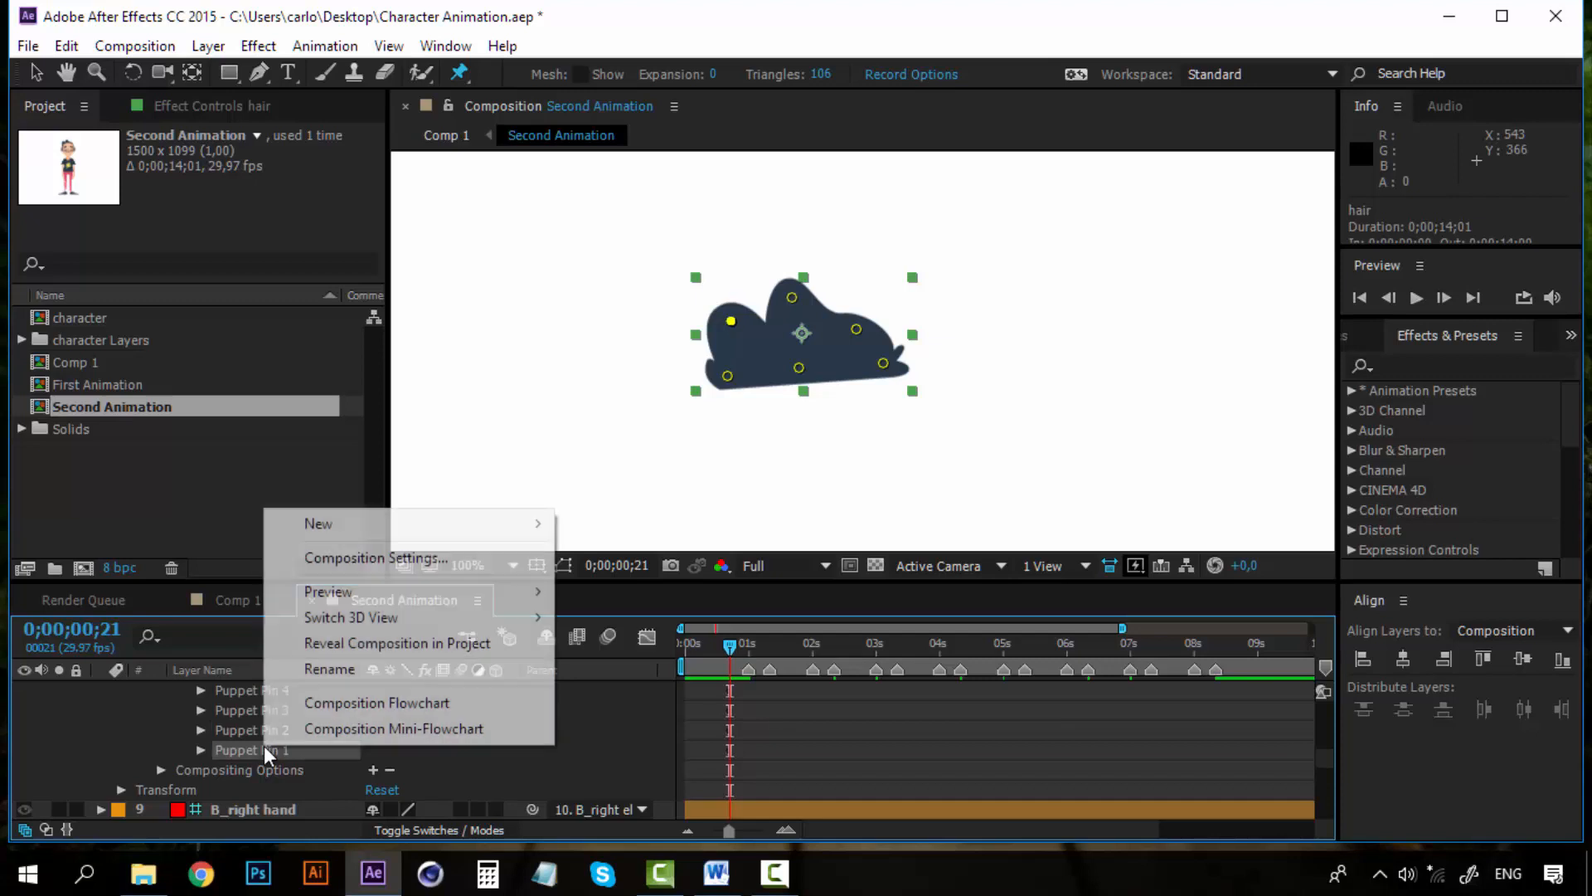
left_click(369, 671)
type("hair 1")
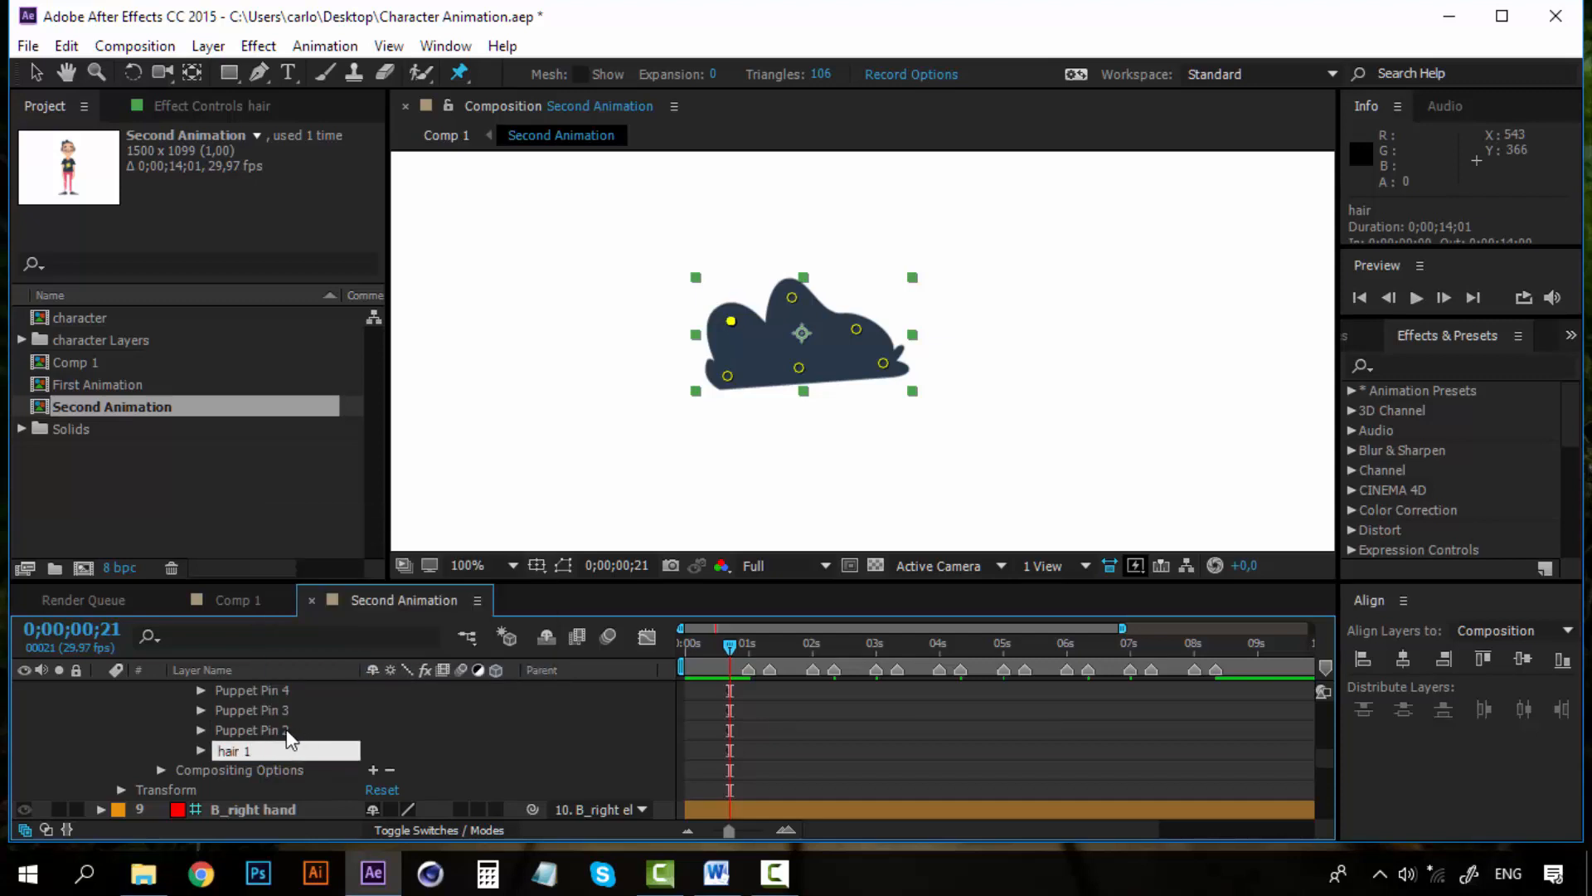
key("Return")
Rename Puppet Pin 2 to hair 2
right_click(286, 730)
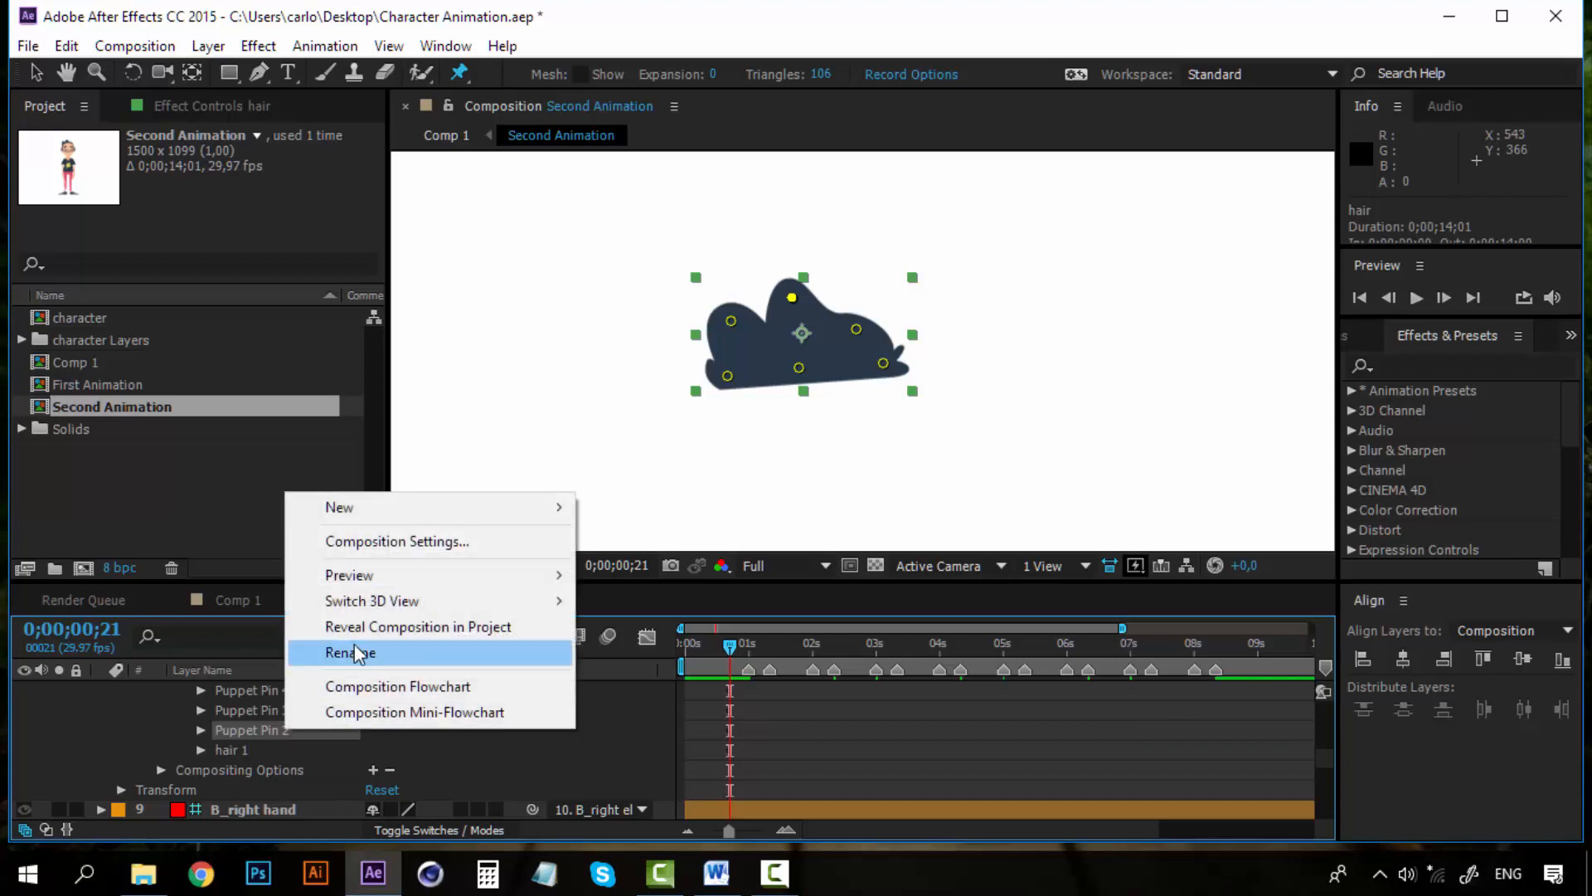
left_click(357, 651)
type("hair 2")
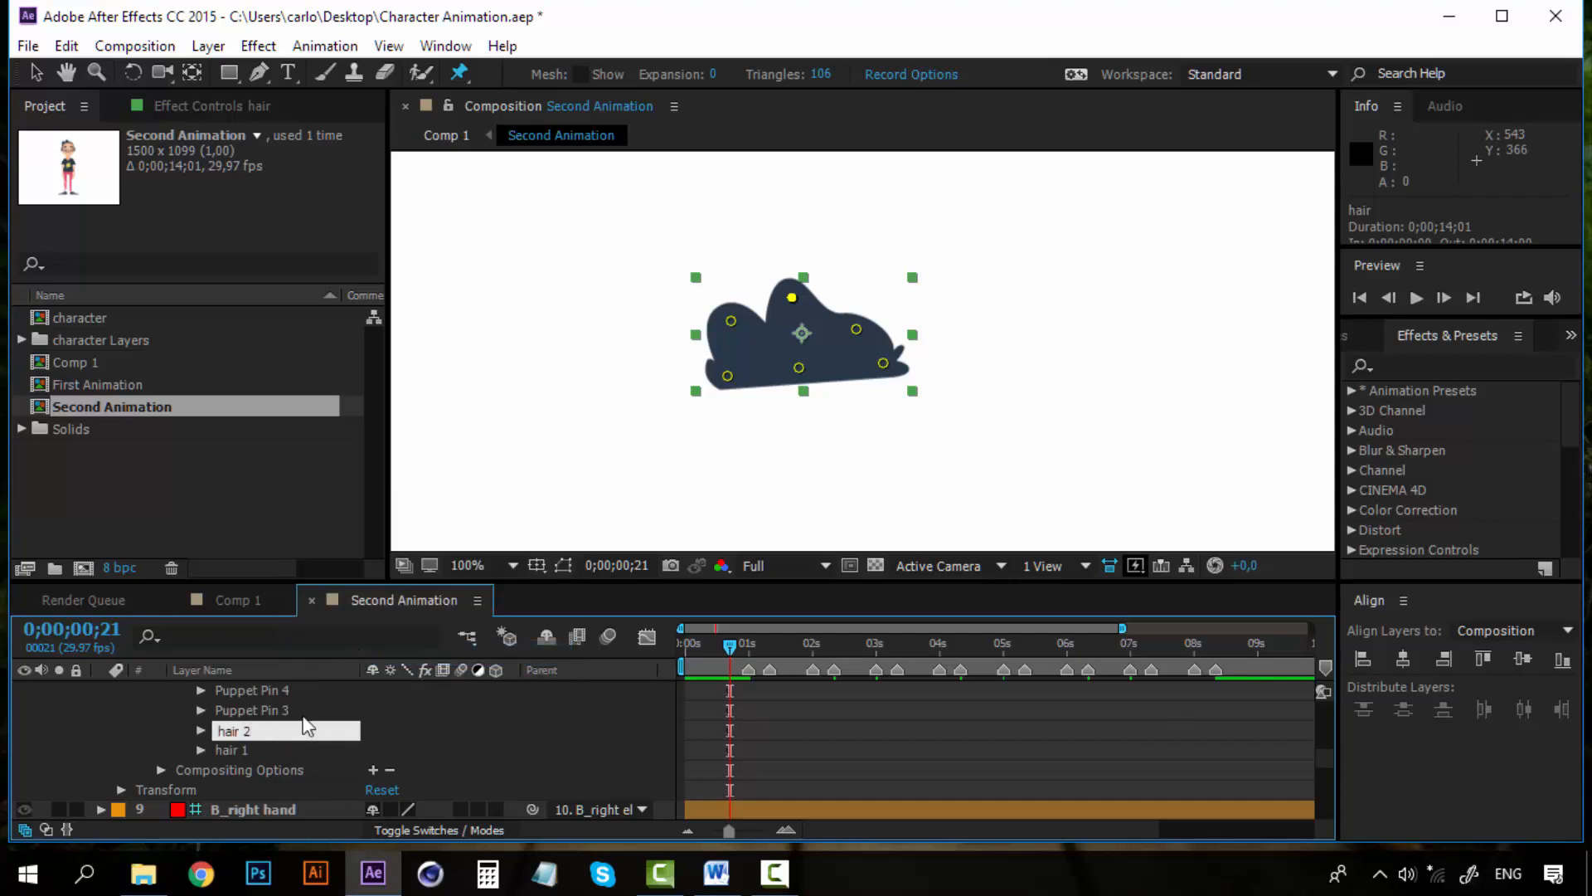
key("Return")
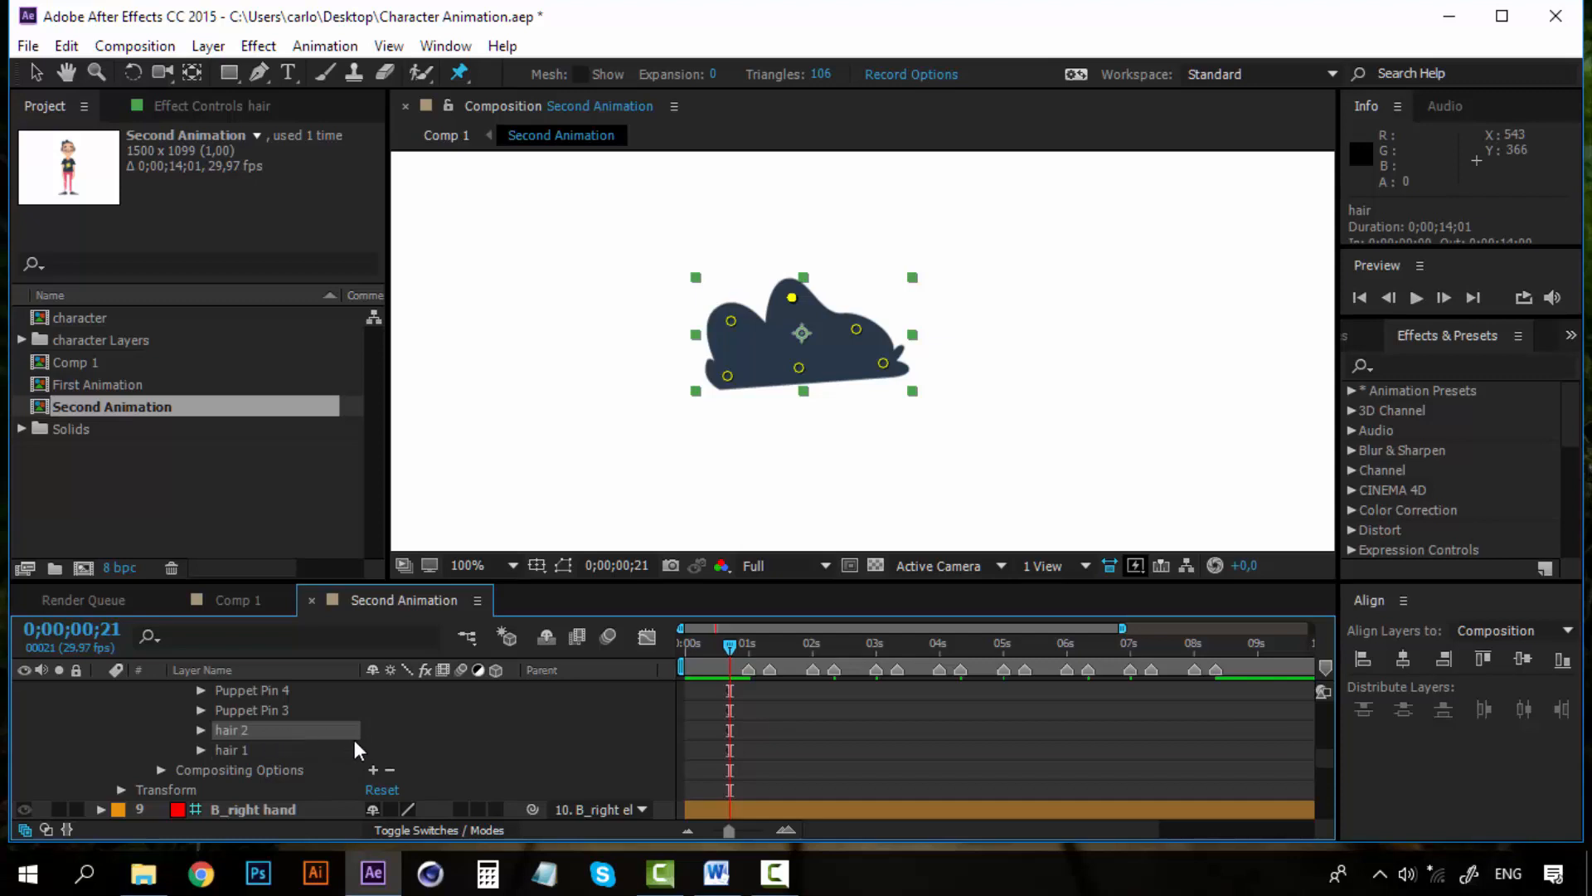
Expand the hair 1 and hair 2 pin Position properties and set the current time to 0;00;01;00
left_click(239, 751, "shift")
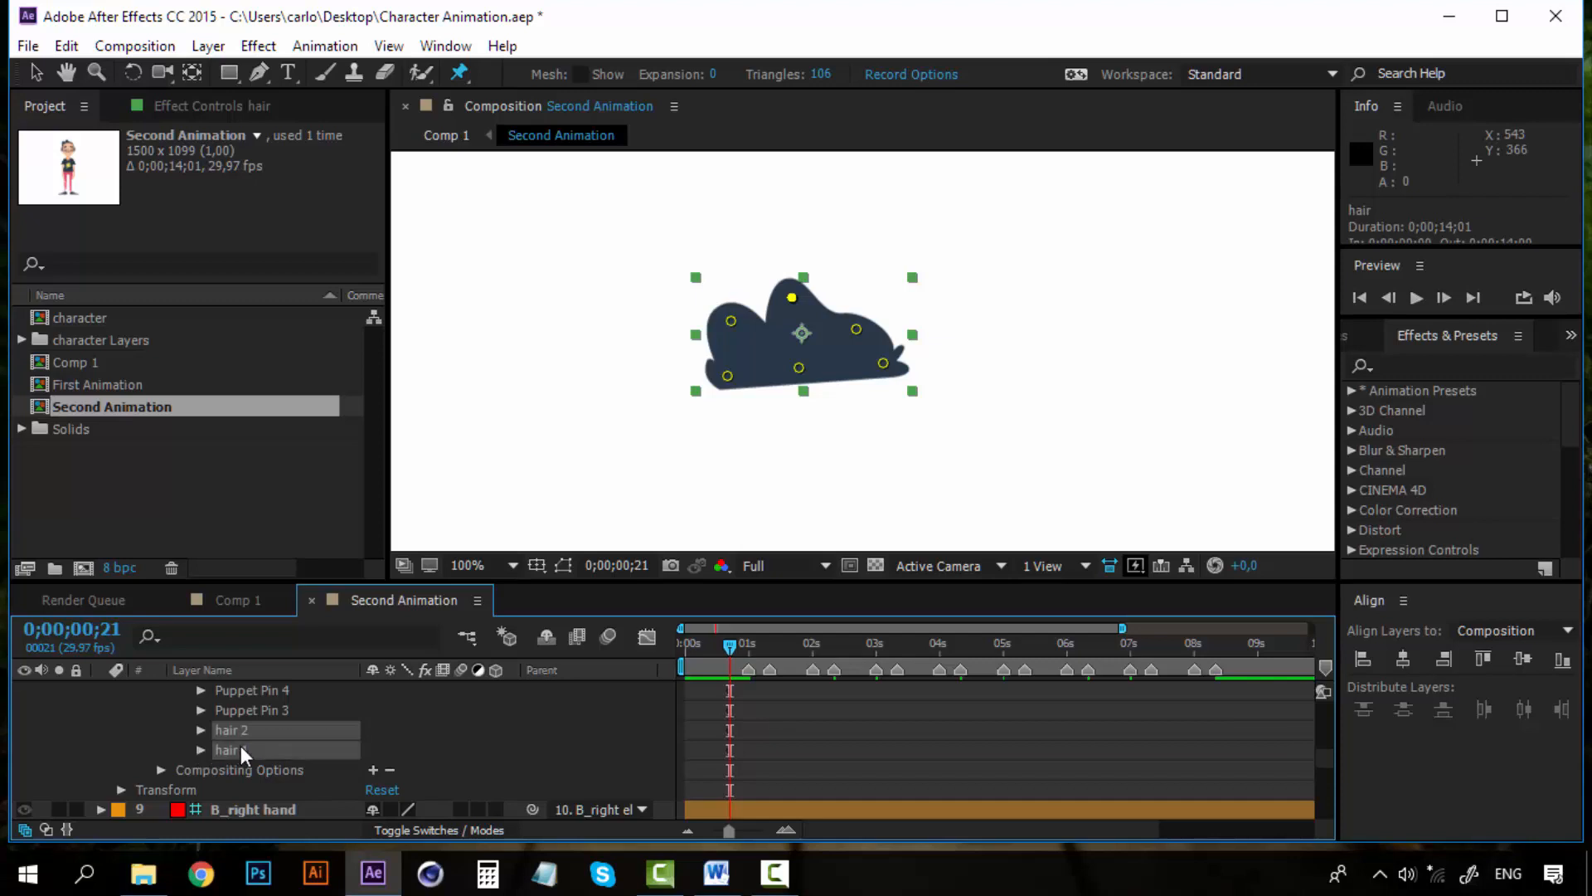
left_click(200, 731)
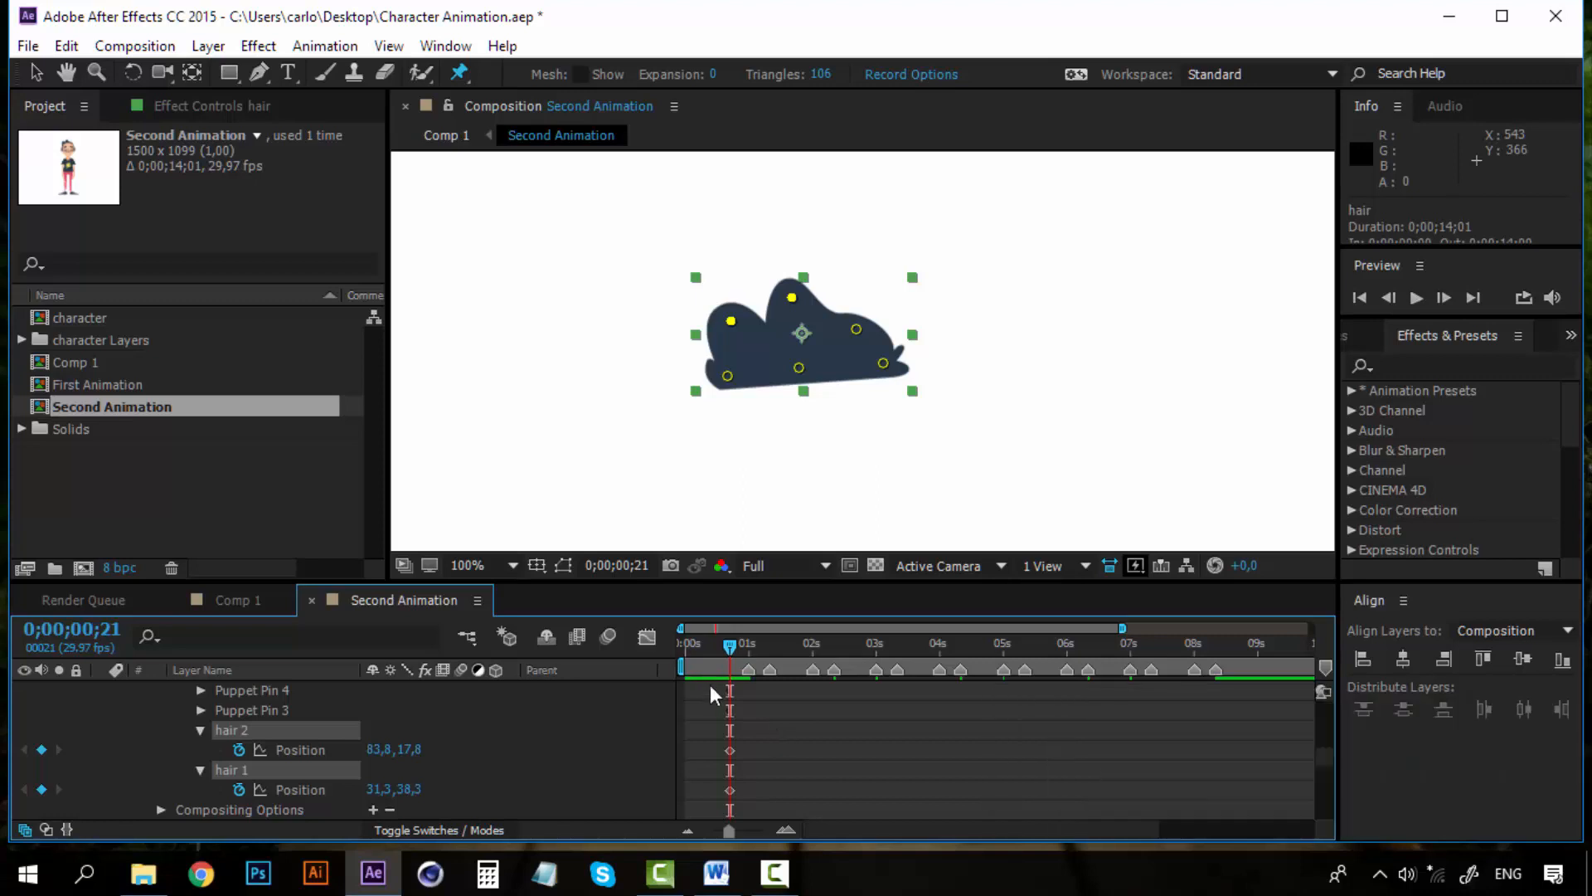
mouse_move(755, 751)
left_mouse_down()
mouse_move(722, 786)
mouse_move(747, 747)
left_mouse_up()
left_click(748, 644)
scroll(113, 749, "up", 5)
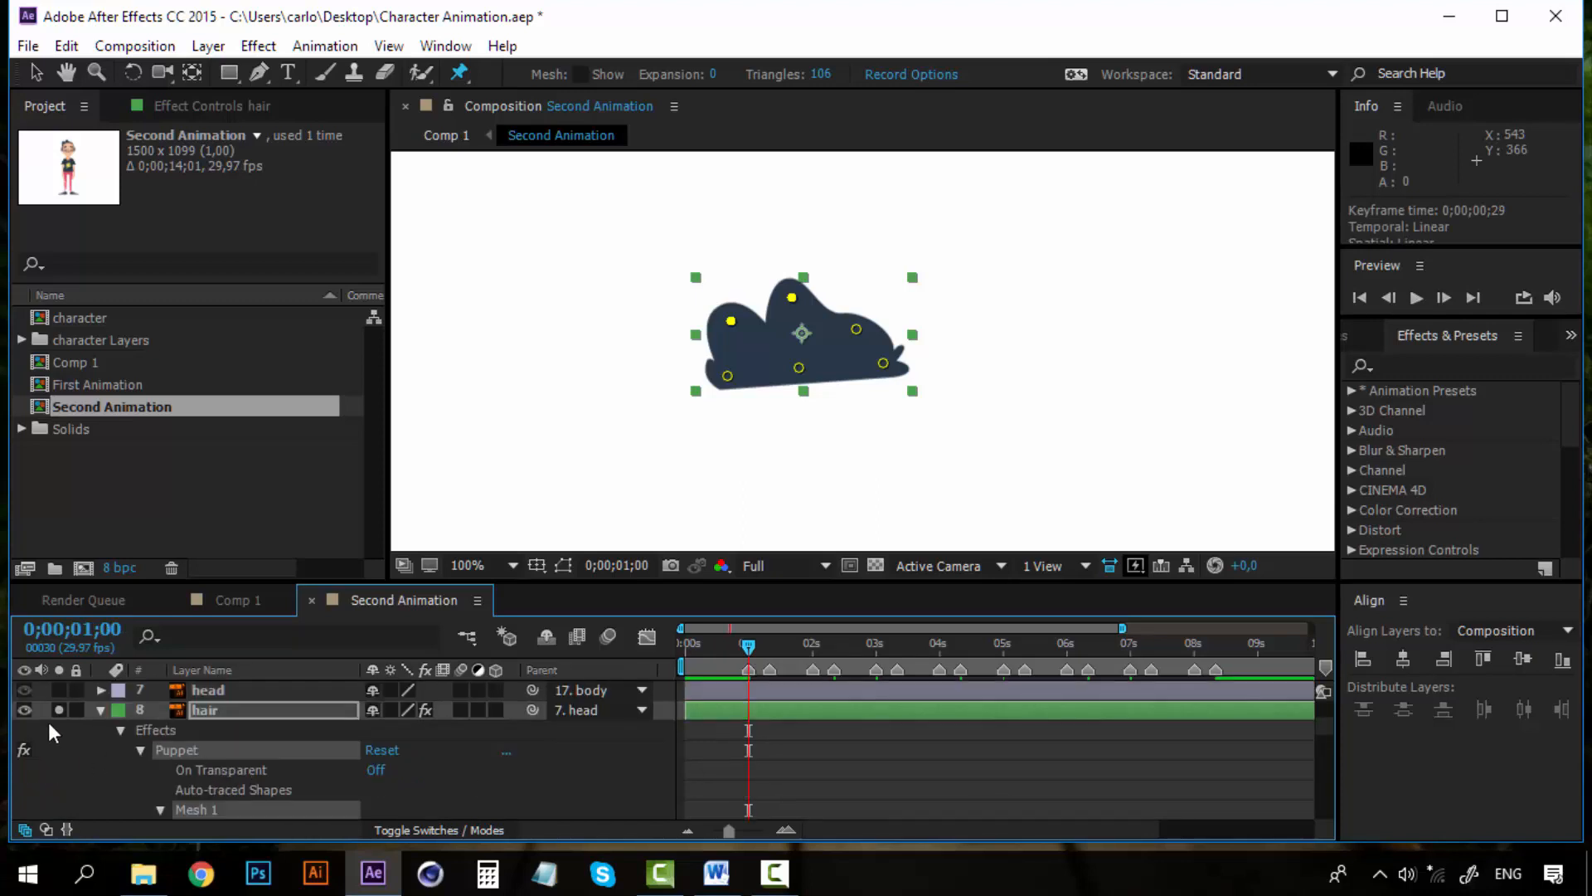
Turn off solo on the hair layer to see the whole character
left_click(60, 711)
scroll(886, 455, "down", 2)
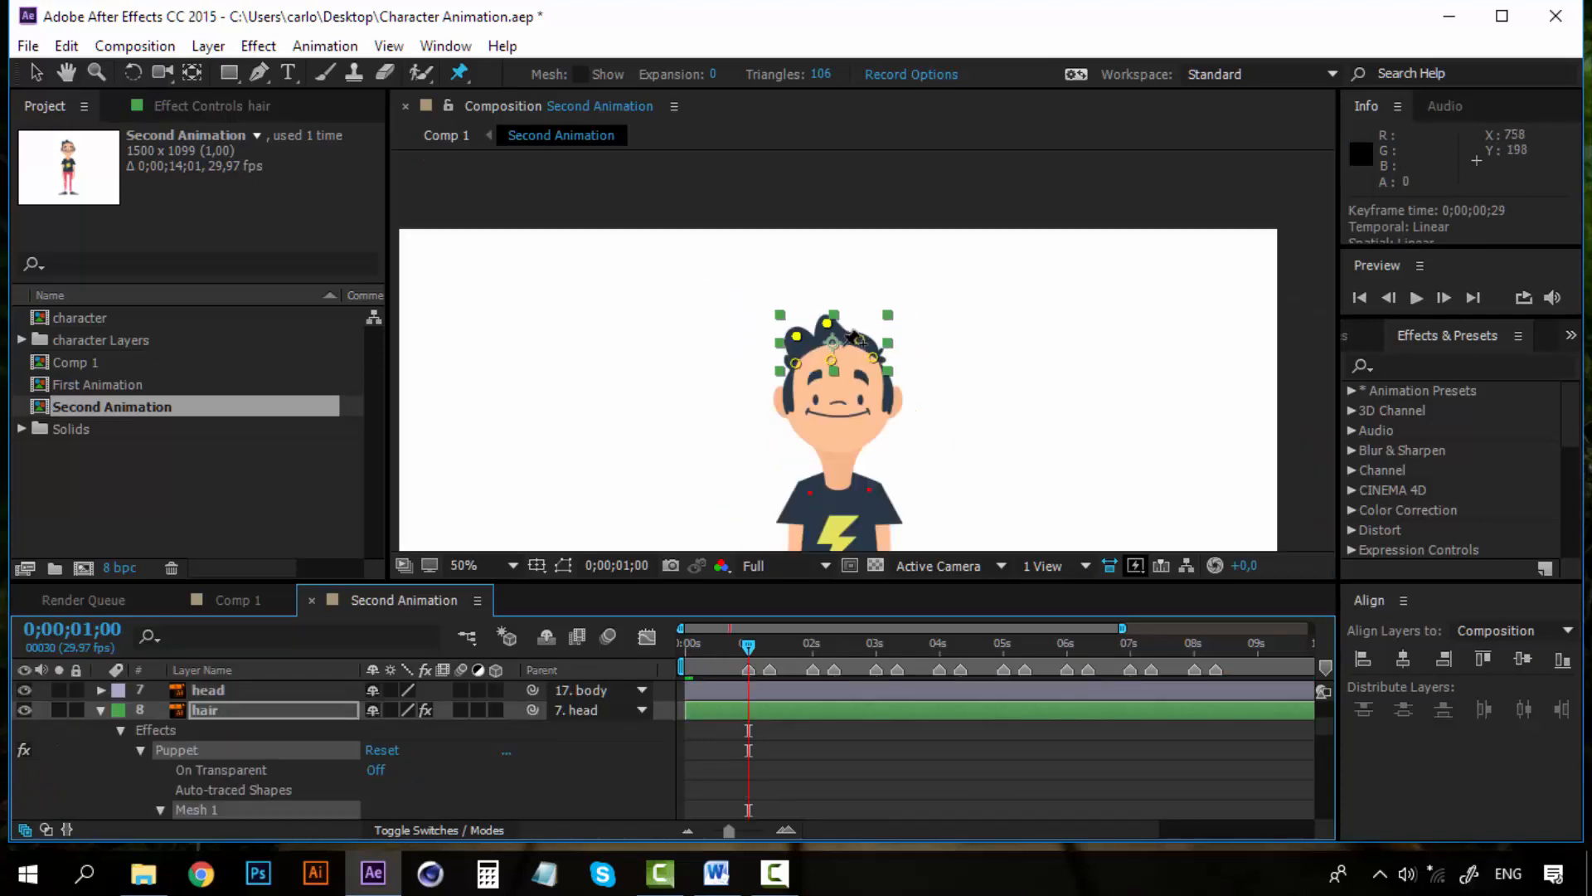
left_click_drag(859, 475, 860, 400)
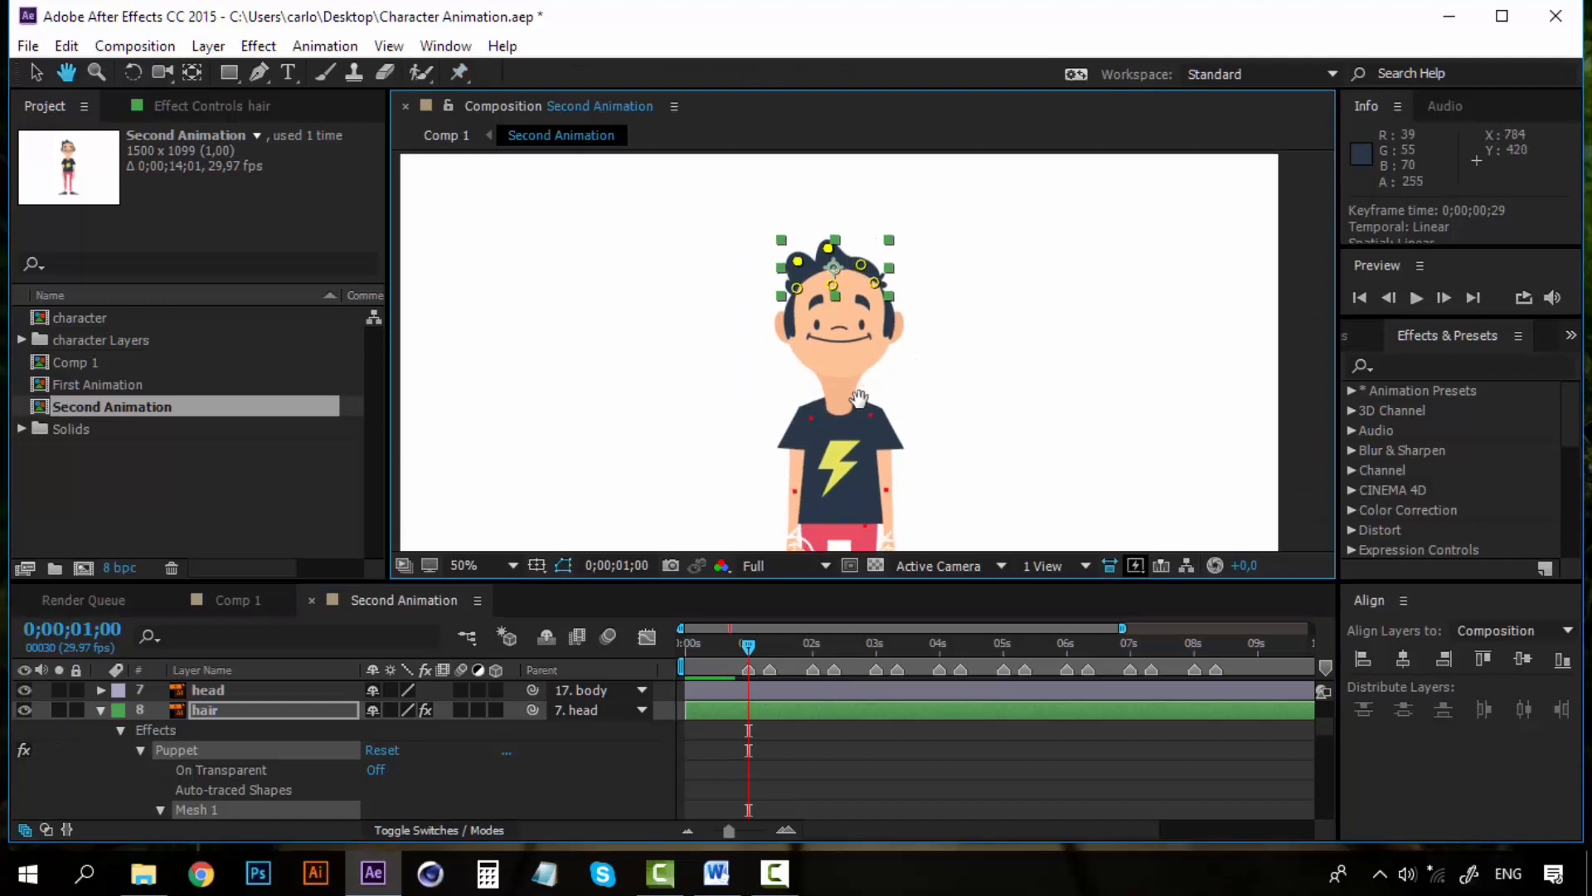
Go to 0;00;01;10 and add a Position keyframe for the hair 1 pin
left_click(770, 647)
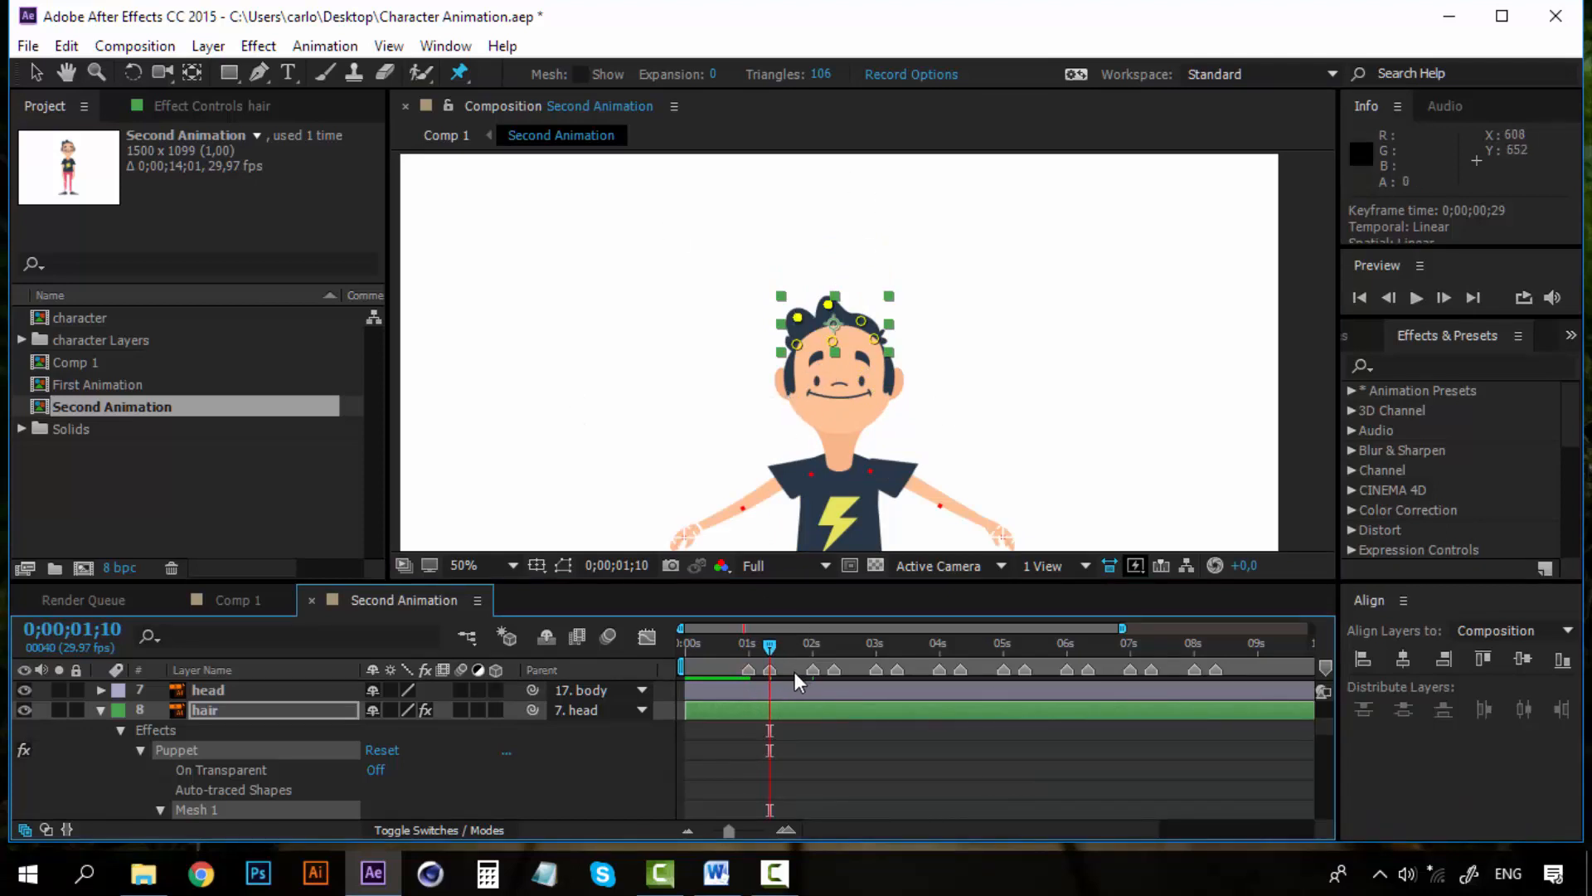
scroll(756, 771, "down", 3)
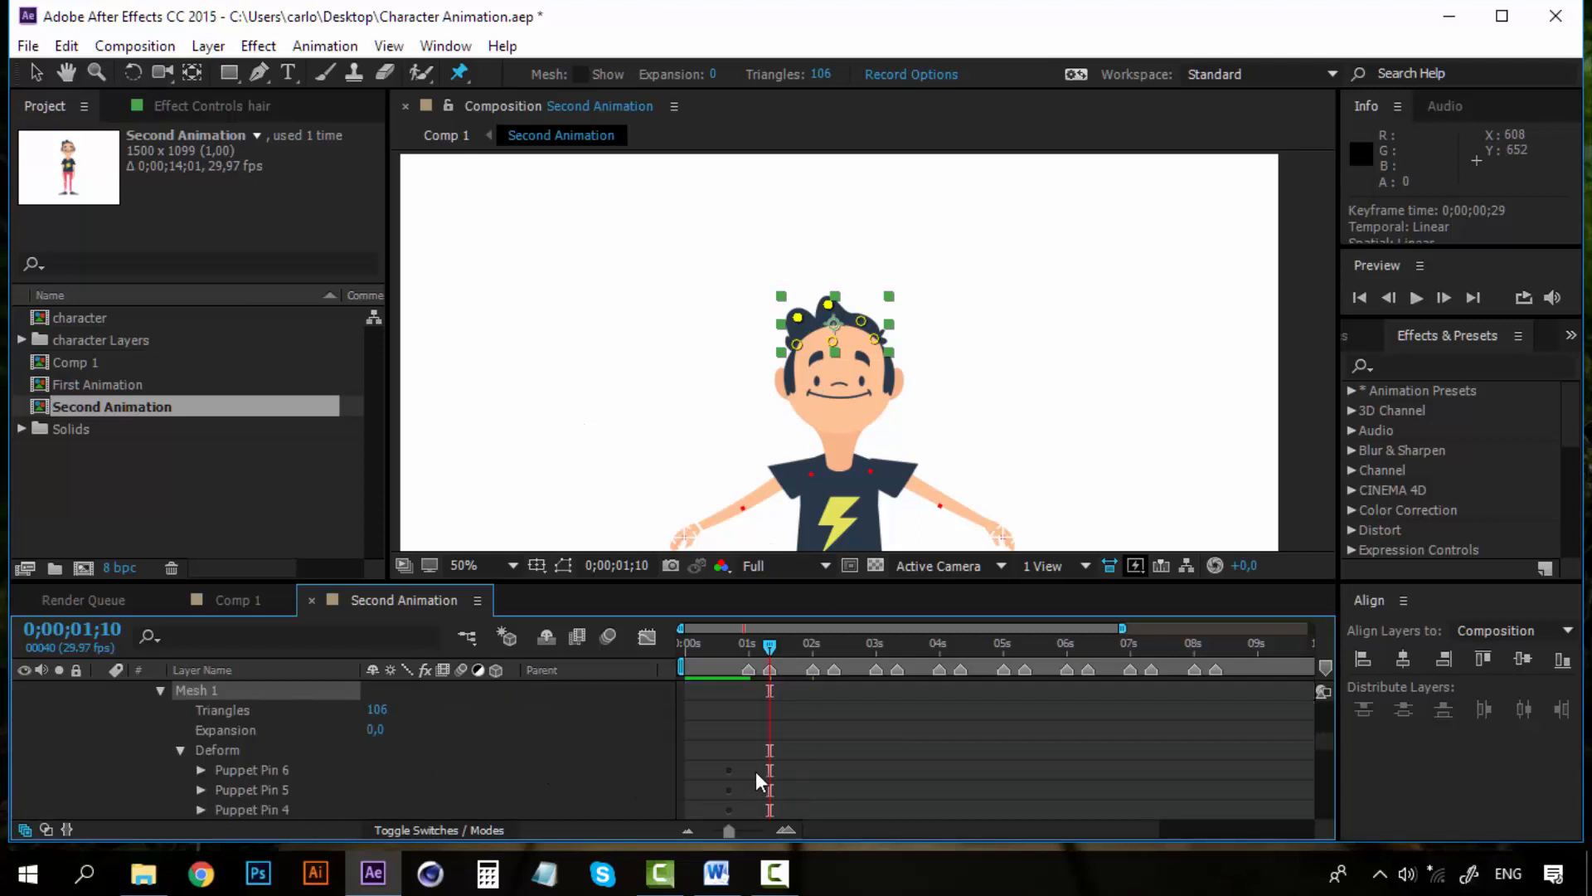
scroll(756, 772, "down", 3)
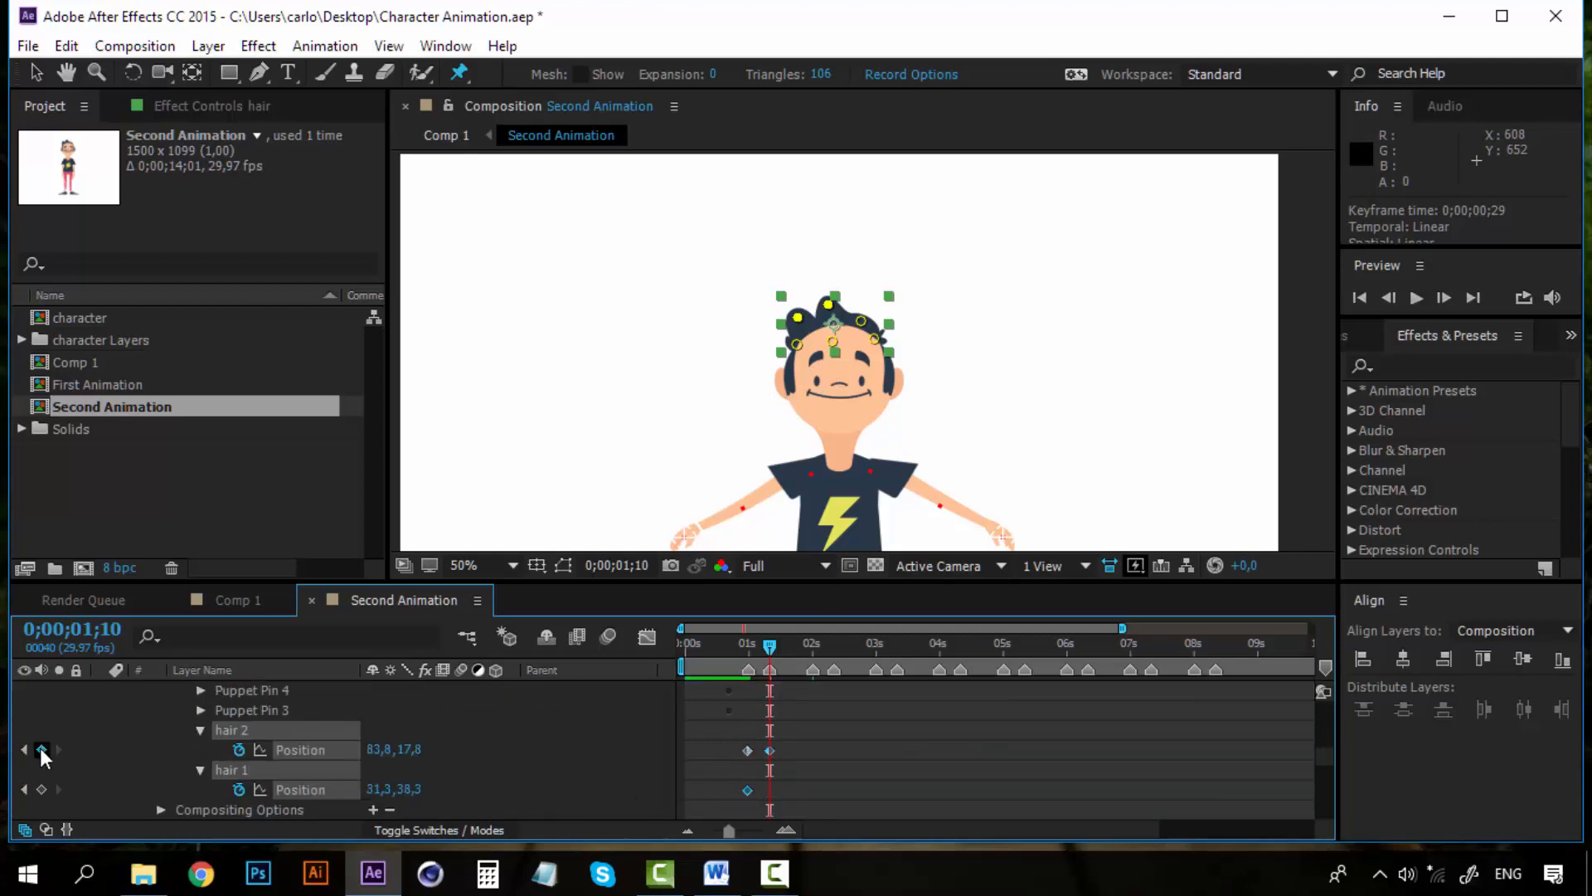
left_click(41, 789)
Move the first hair 1 and hair 2 keyframes to 0;00;01;00 and set the current time to 0;00;01;05
left_click(789, 828)
left_click(790, 828)
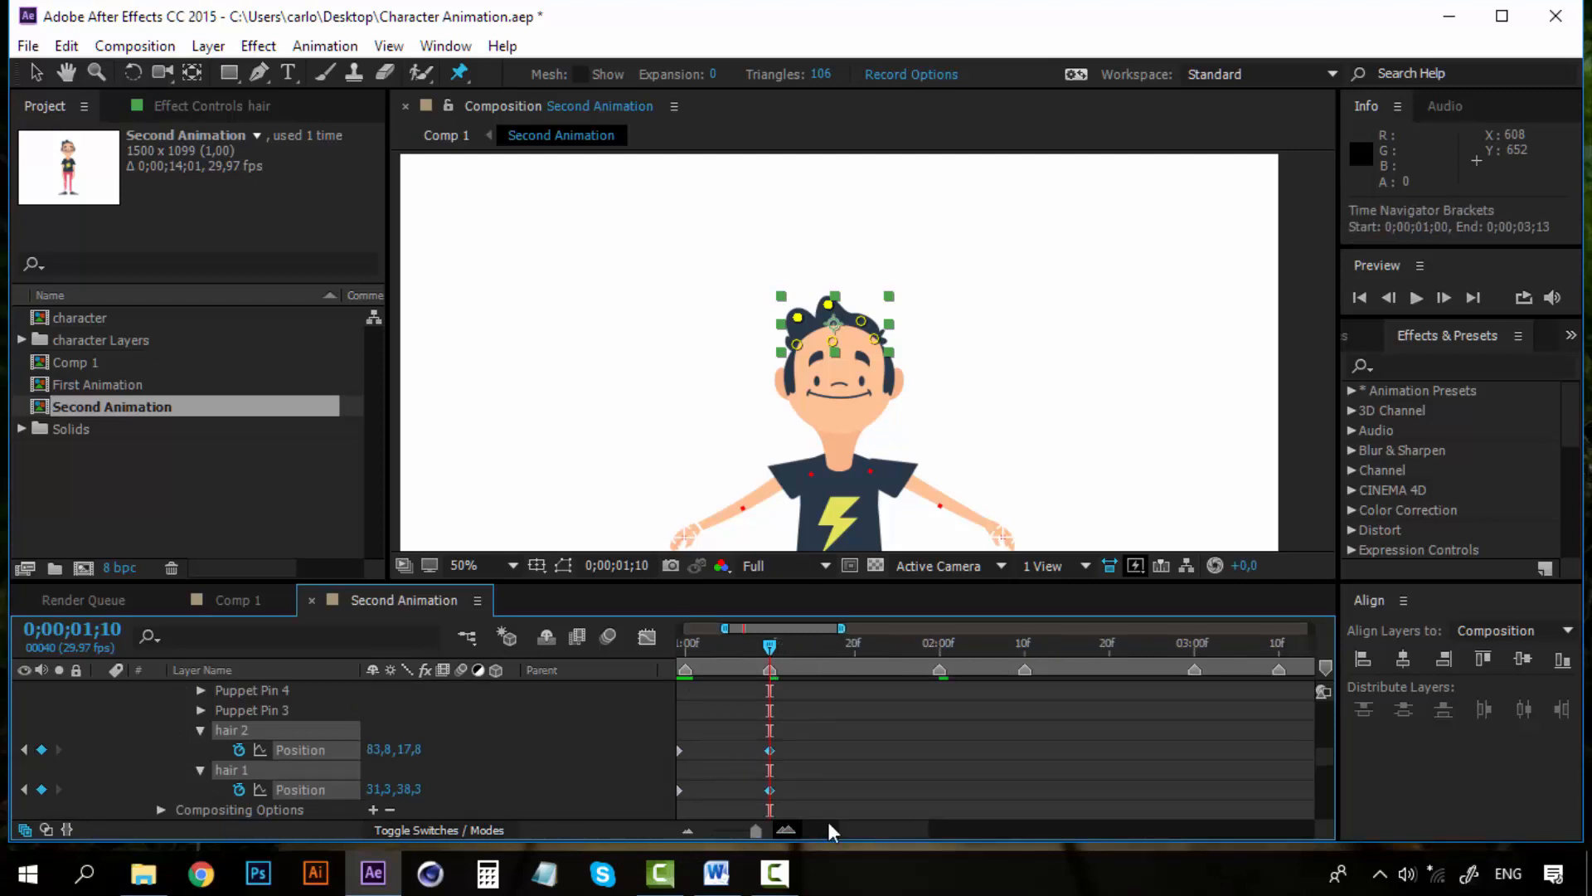
left_click_drag(890, 830, 866, 829)
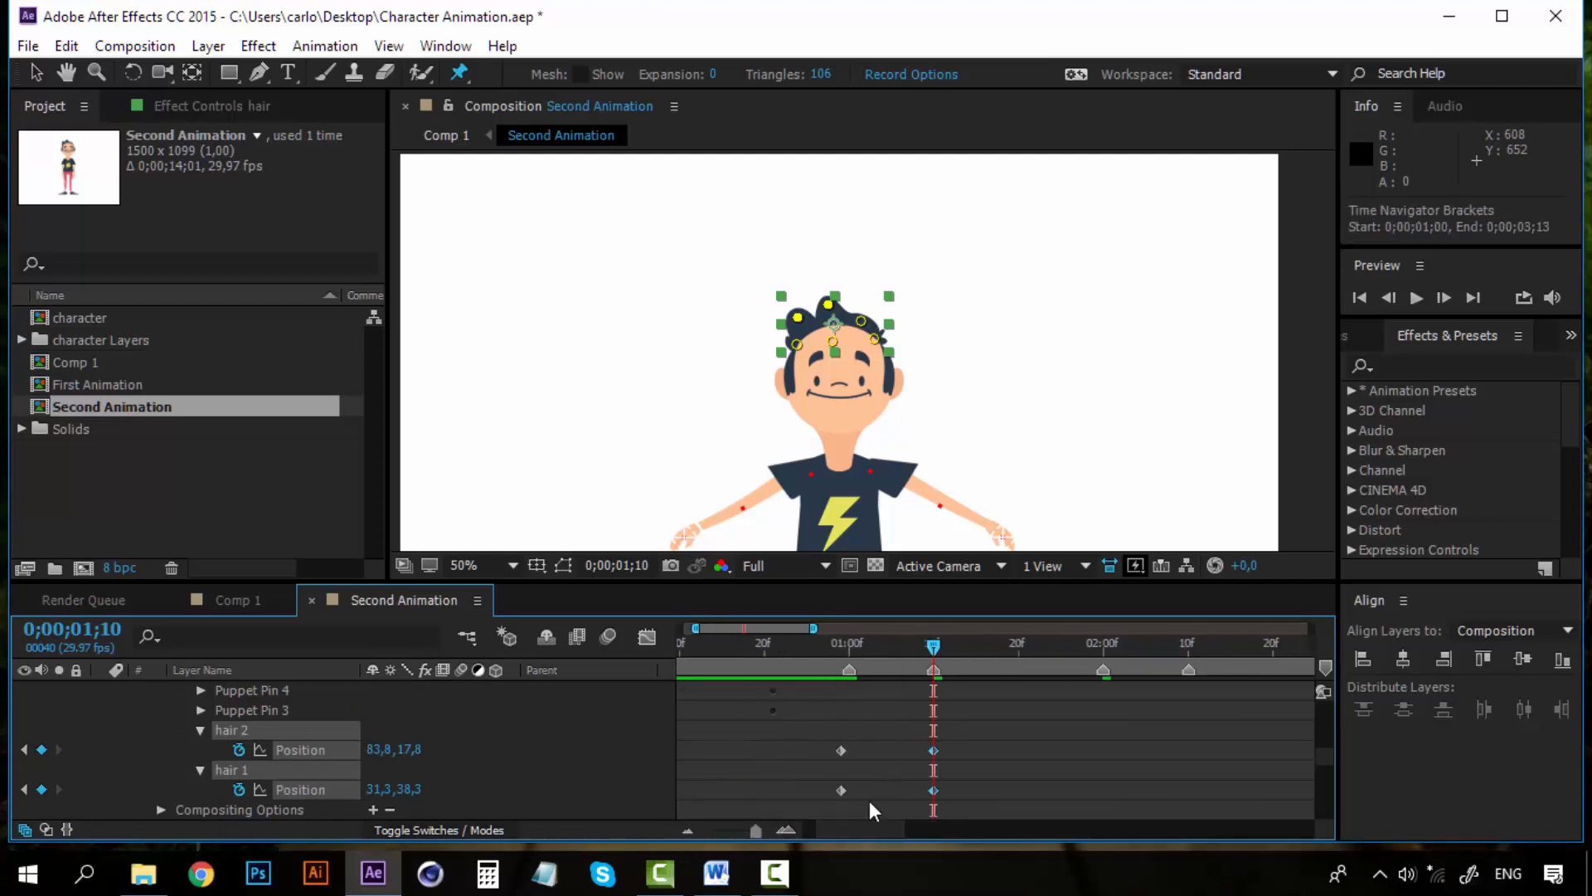
left_click(790, 830)
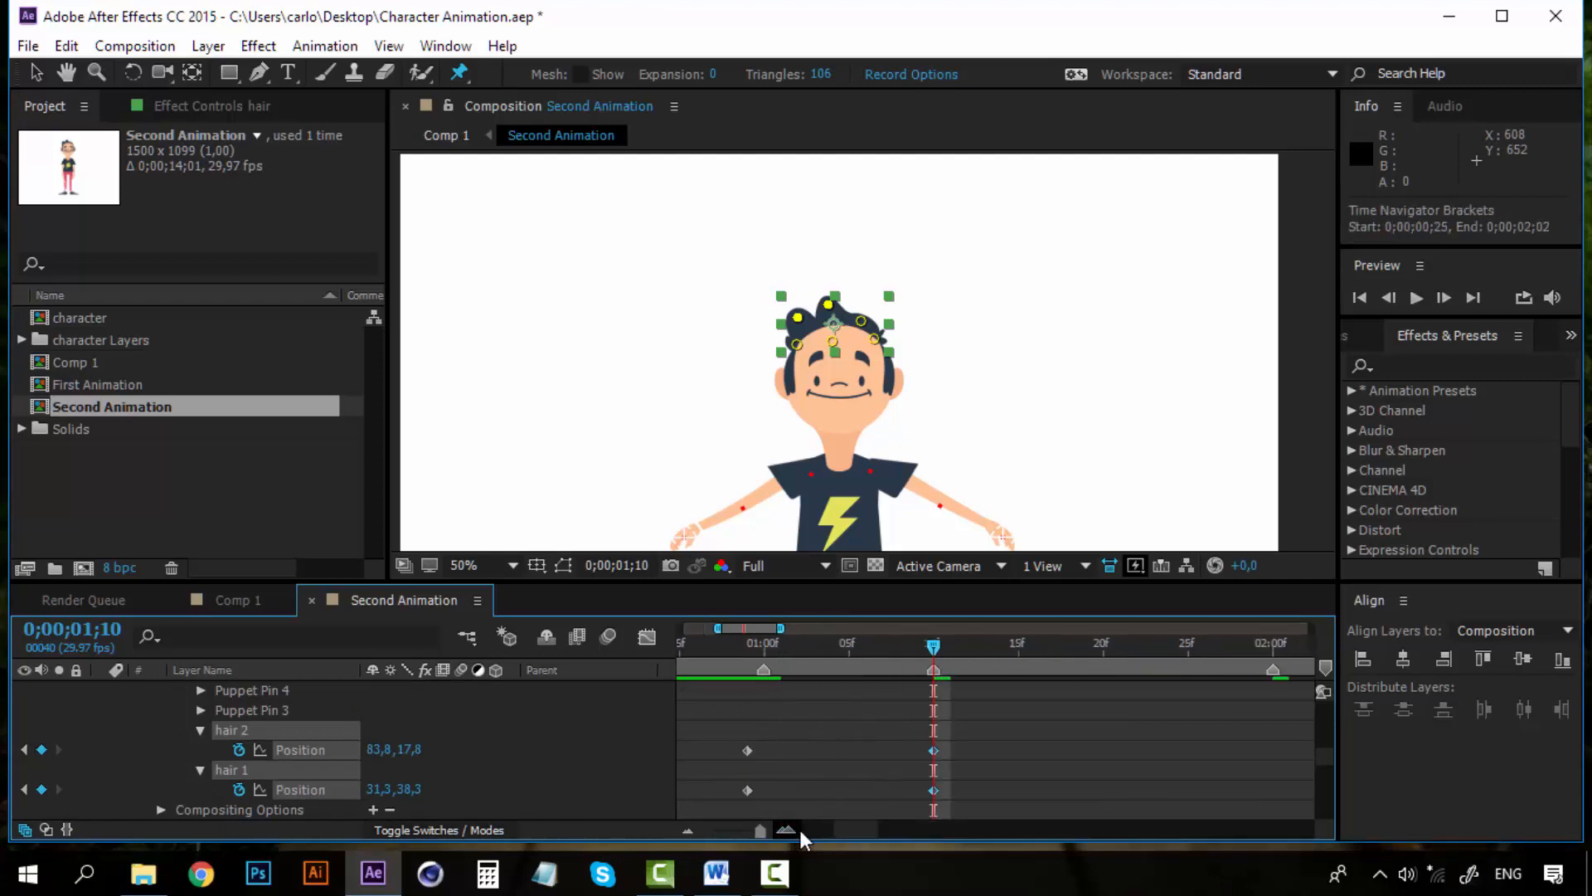
left_click(847, 645)
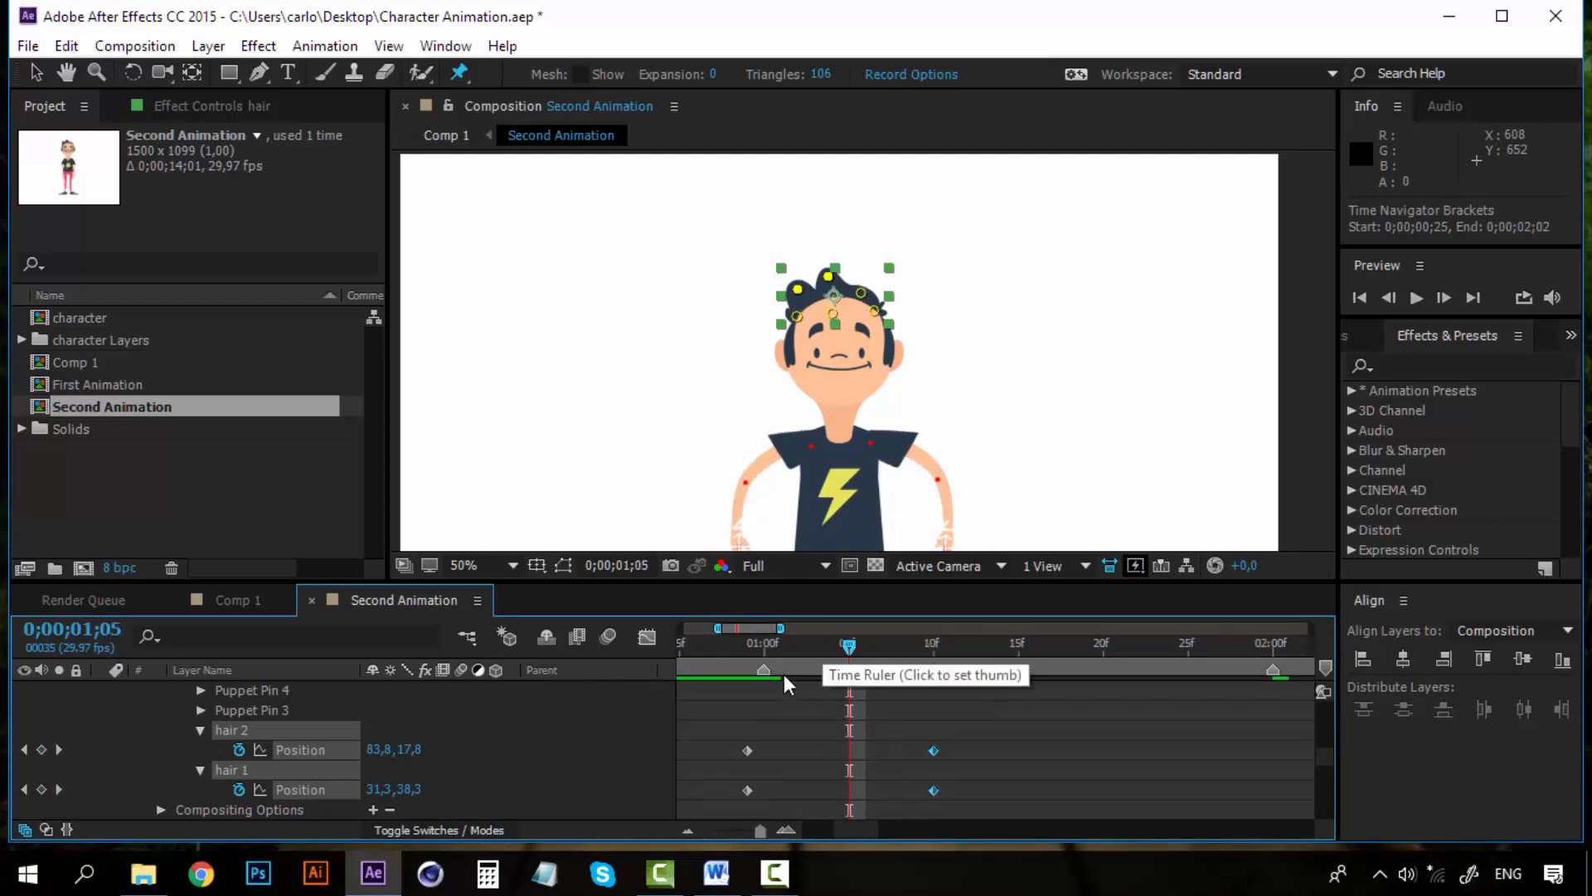
mouse_move(772, 743)
left_mouse_down()
mouse_move(739, 794)
mouse_move(768, 745)
left_mouse_up()
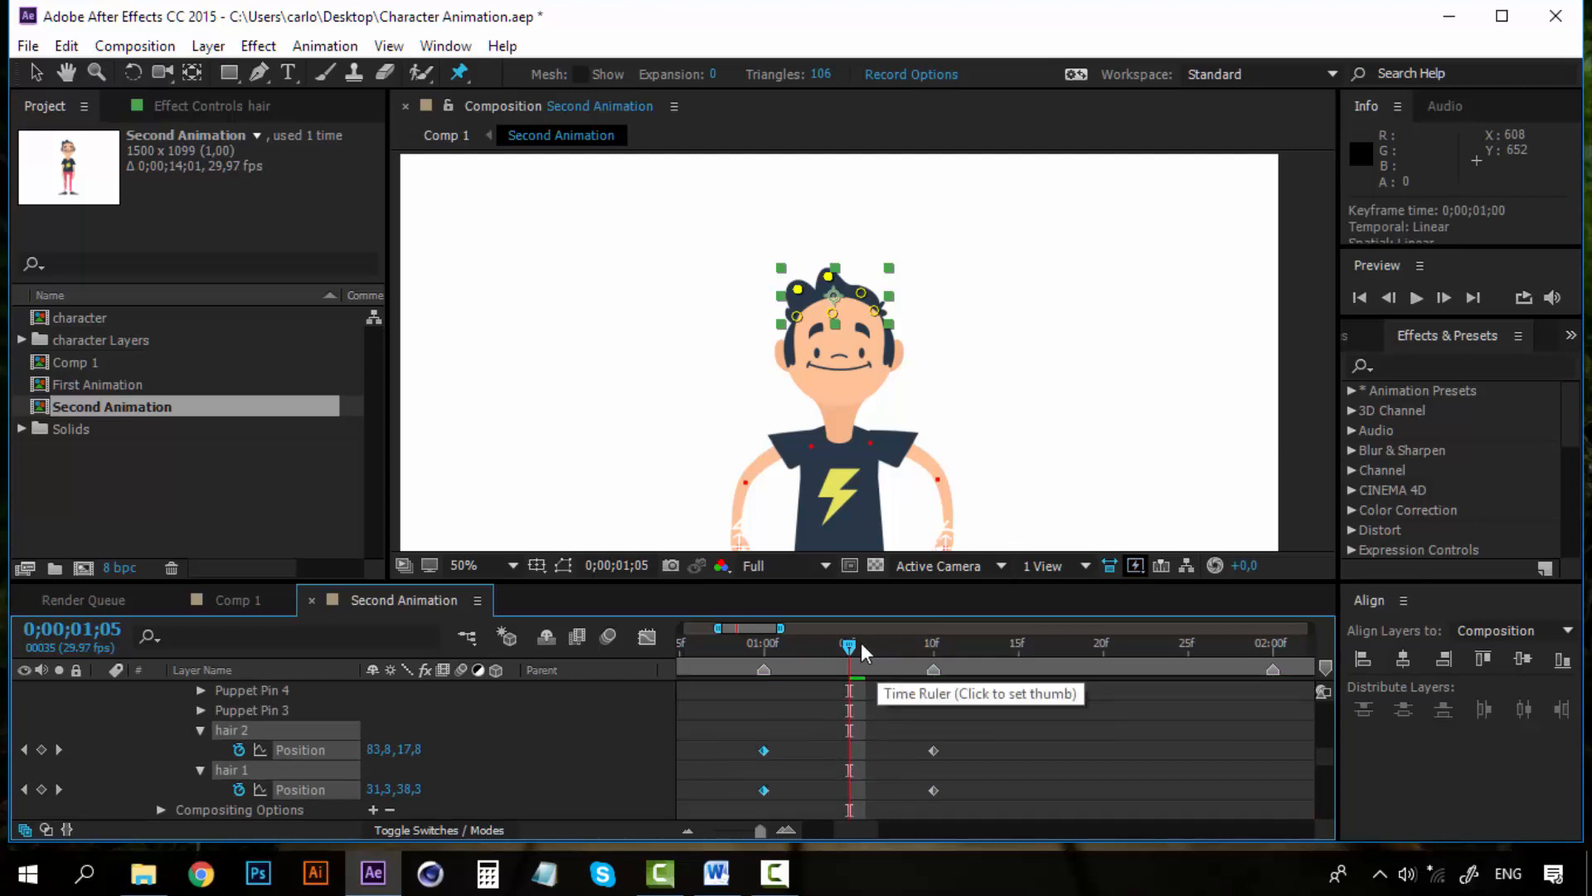
mouse_move(858, 644)
left_mouse_down()
mouse_move(766, 646)
mouse_move(928, 646)
mouse_move(849, 645)
left_mouse_up()
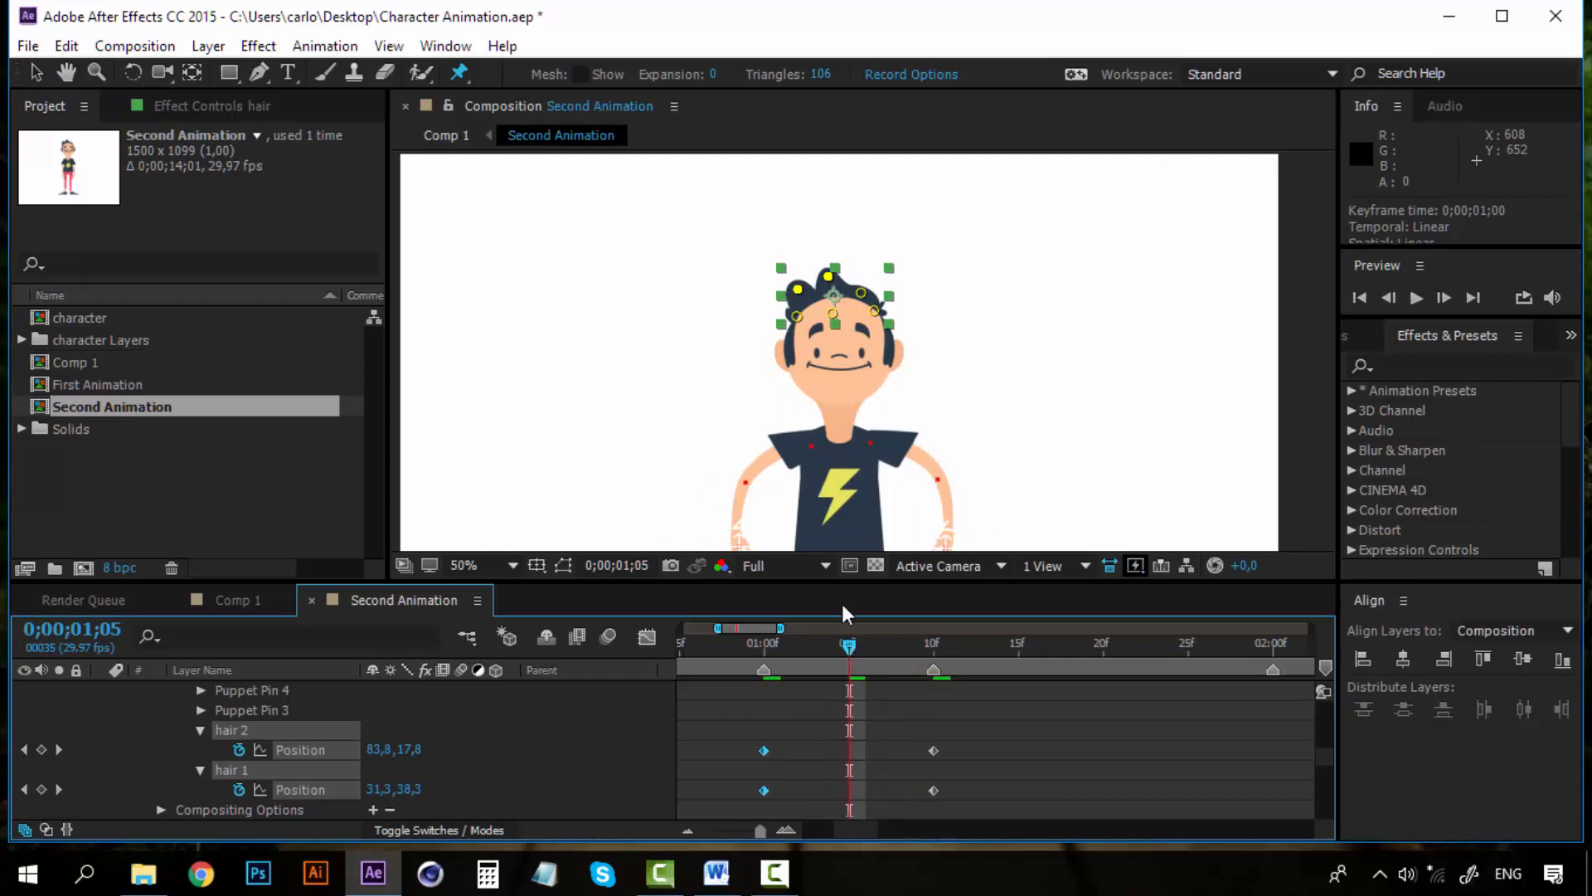
scroll(806, 295, "up", 1)
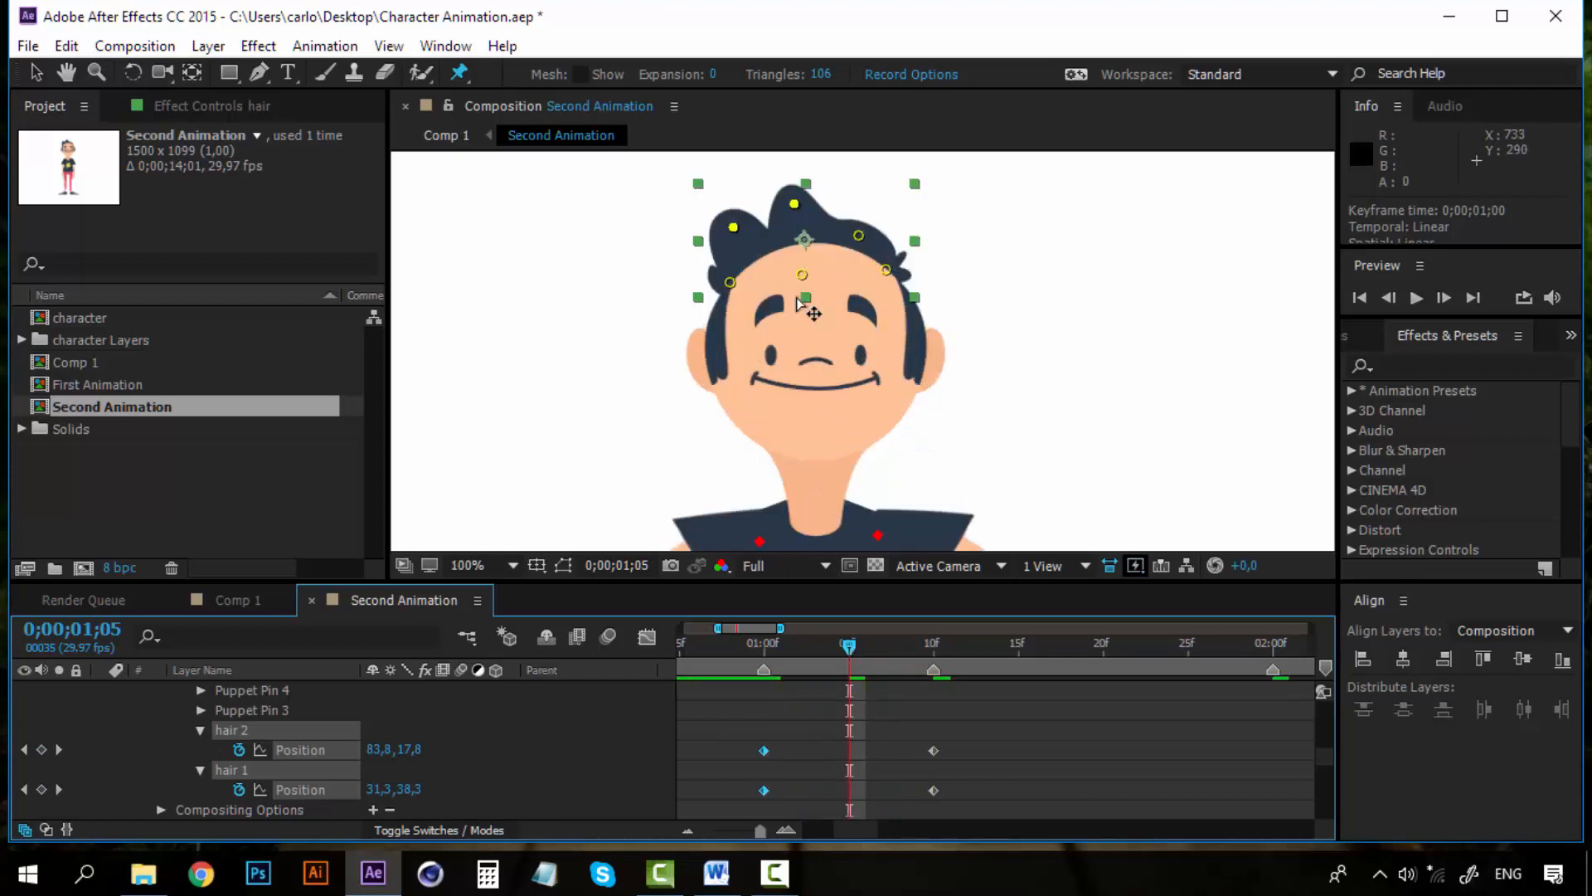
left_click_drag(776, 285, 788, 399)
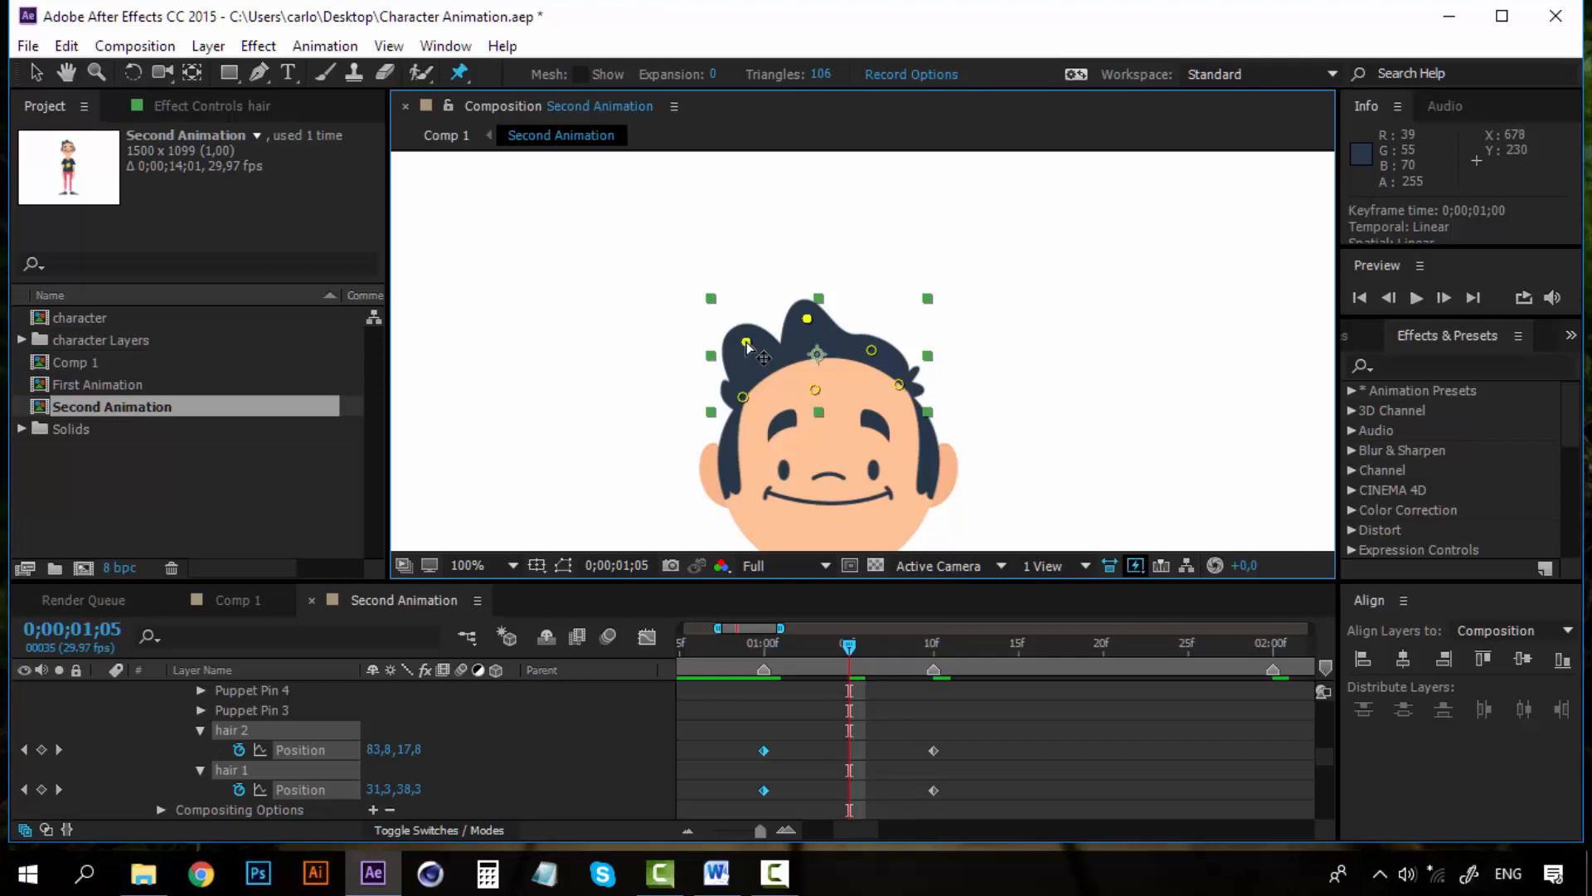
Pull the hair pins upward at 0;00;01;05 to add hair Position keyframes, and preview from 0;00;01;00
left_click_drag(747, 344, 759, 331)
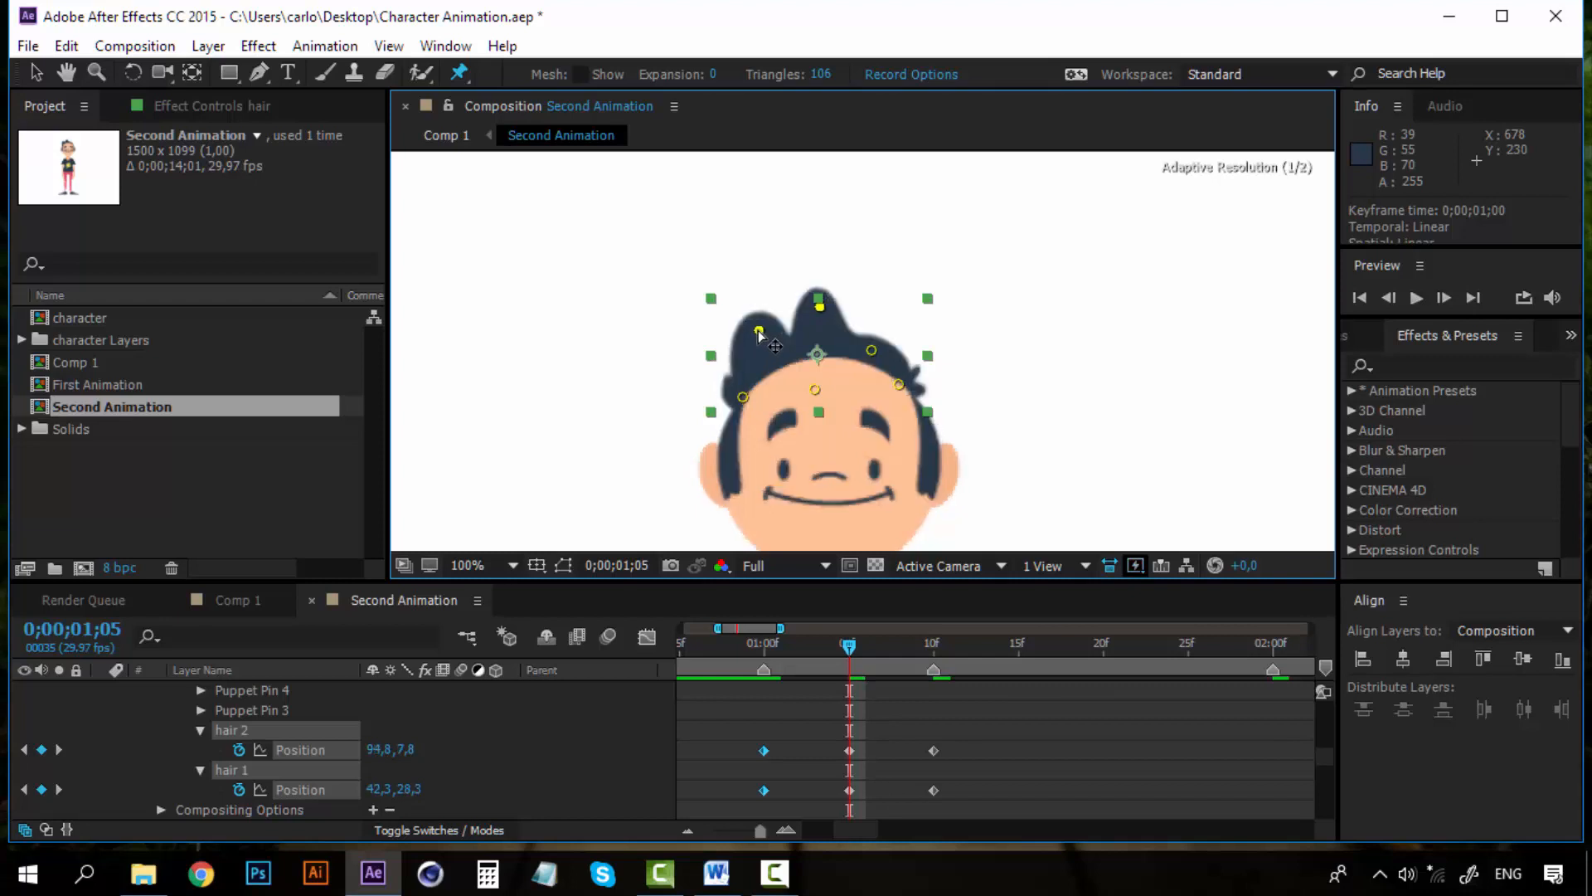
left_click(760, 644)
key("space")
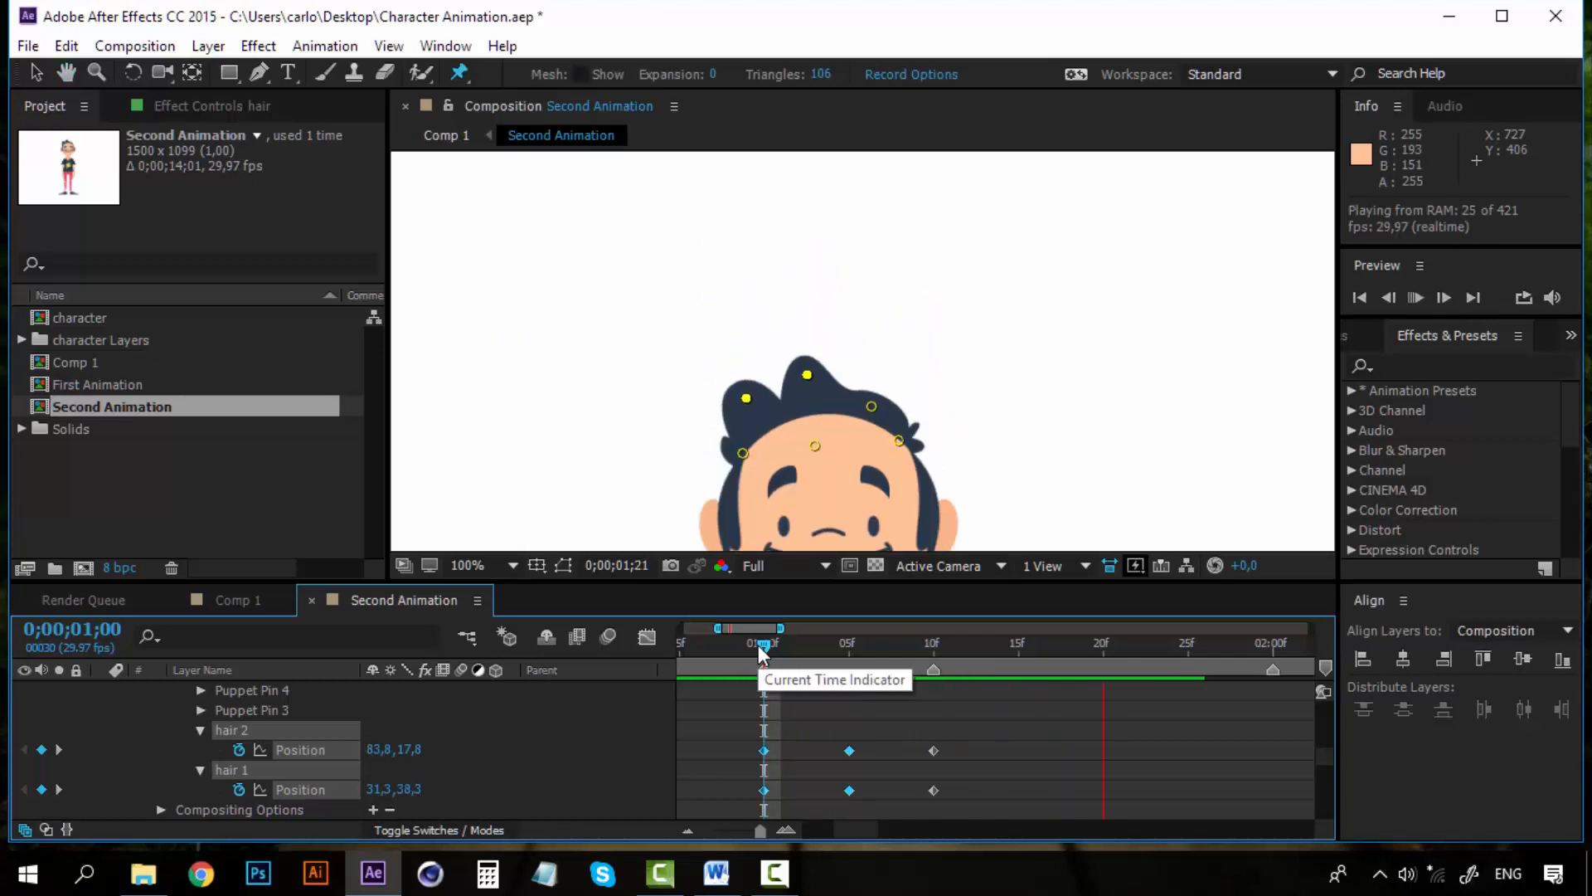
Play back the hair motion from 0;00;01;00 with the whole character in view
mouse_move(759, 645)
left_mouse_down()
mouse_move(927, 627)
mouse_move(765, 643)
left_mouse_up()
key("comma")
scroll(830, 456, "down", 1)
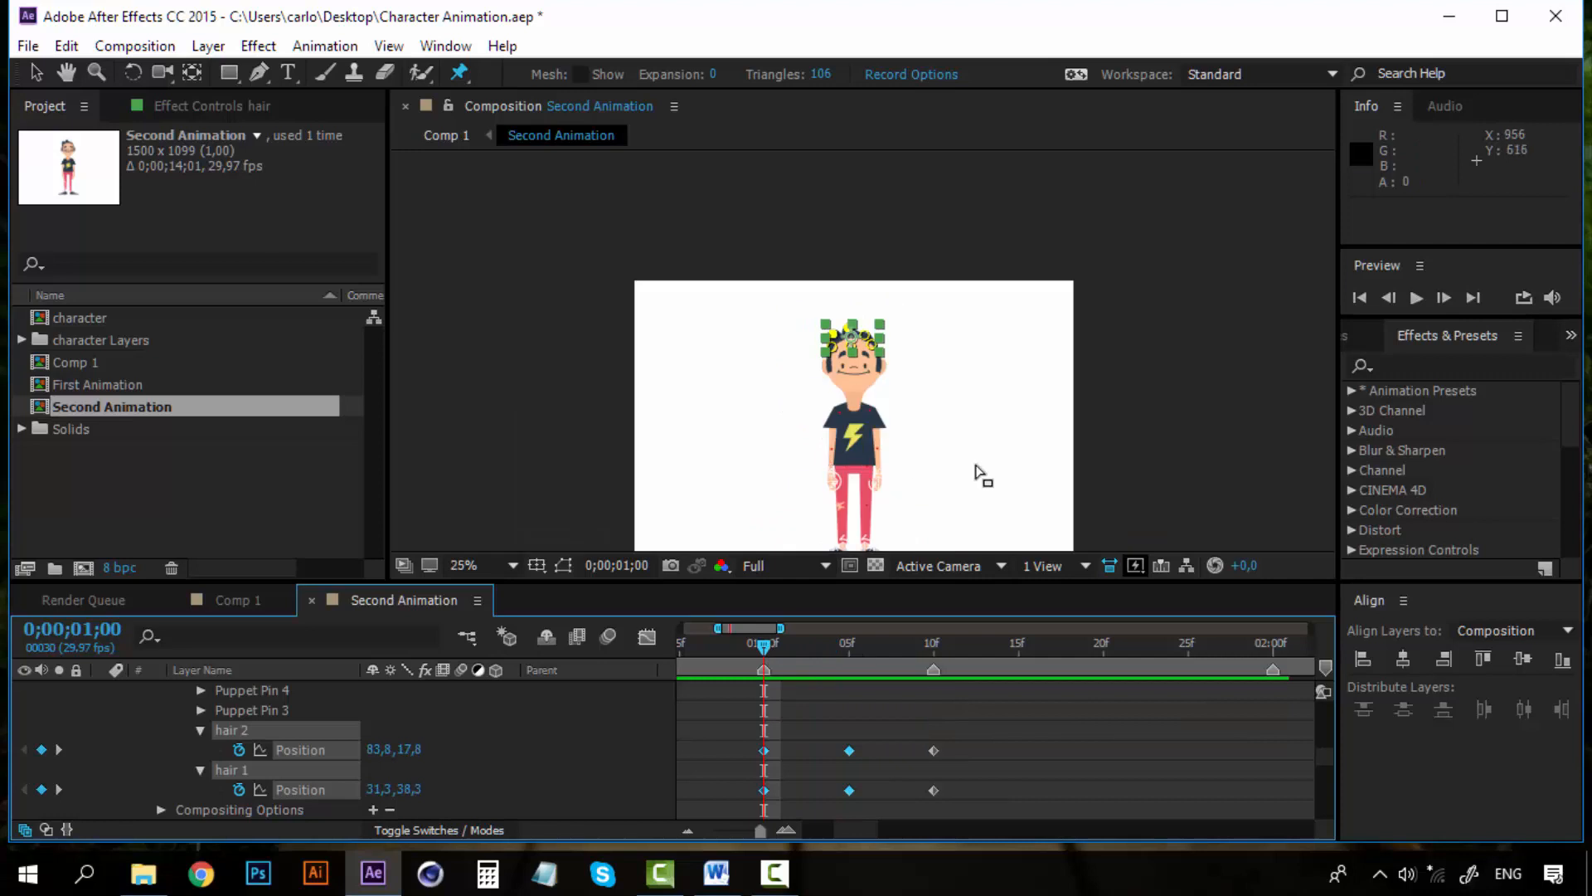
key("space")
key("space")
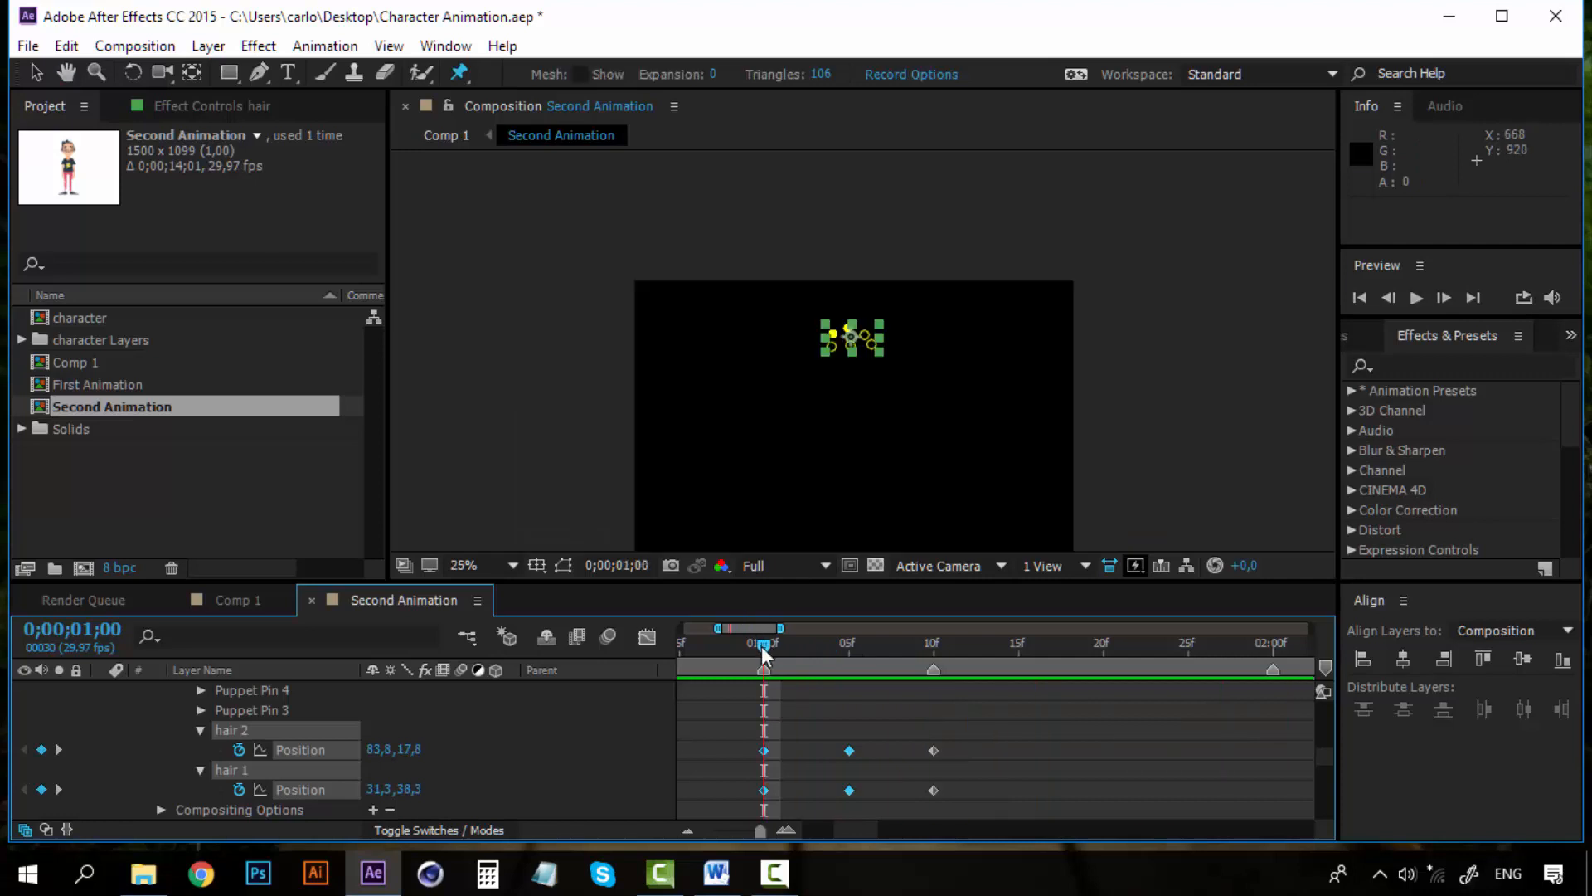
left_click(37, 72)
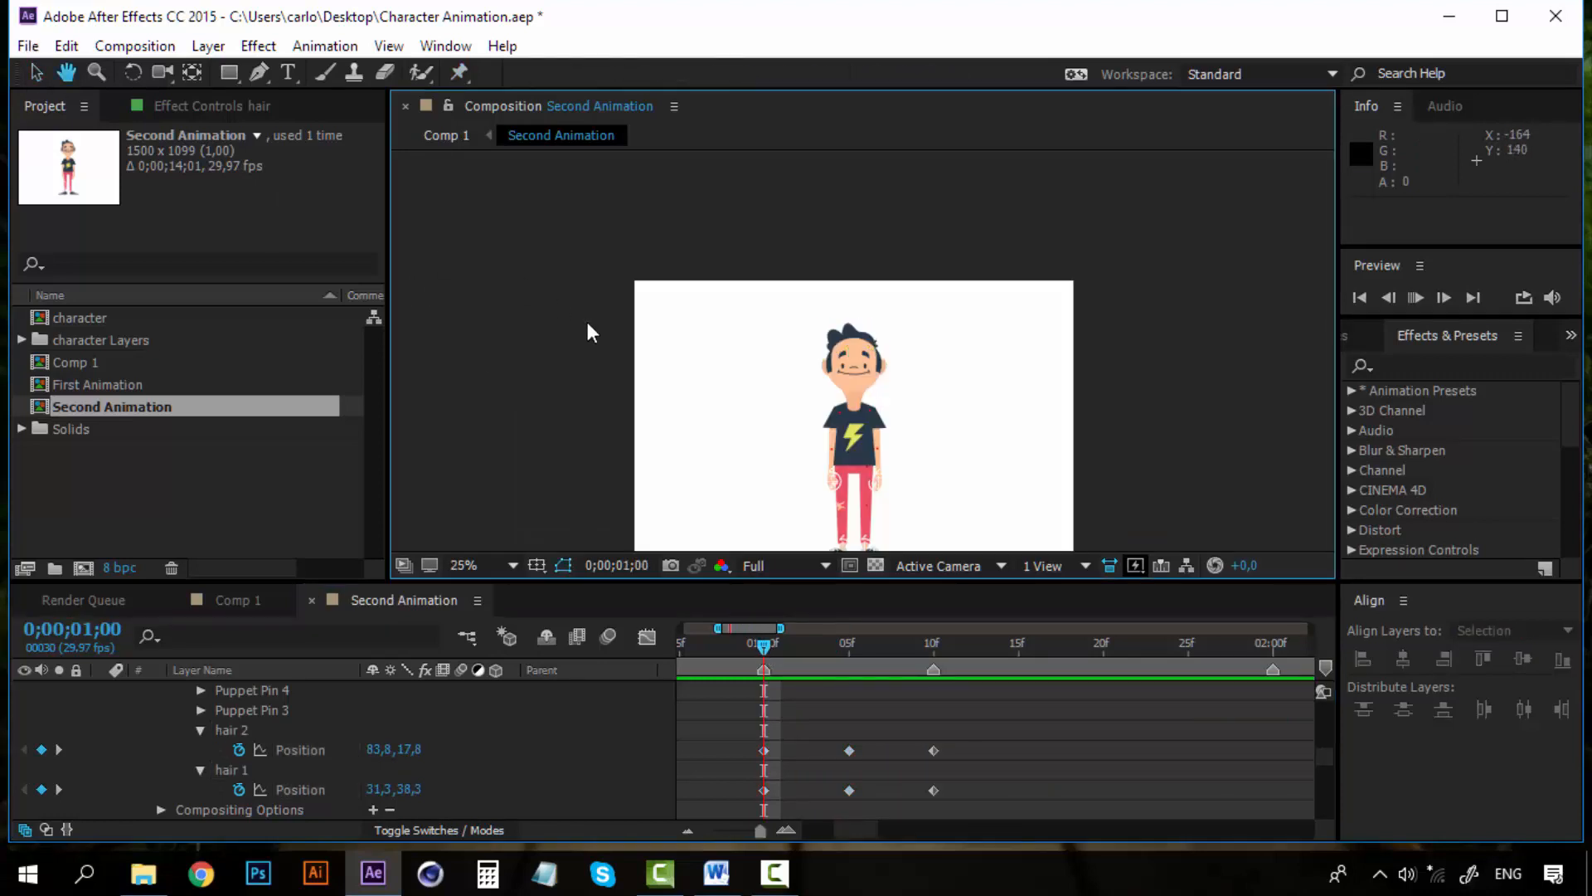
key("space")
left_click(757, 643)
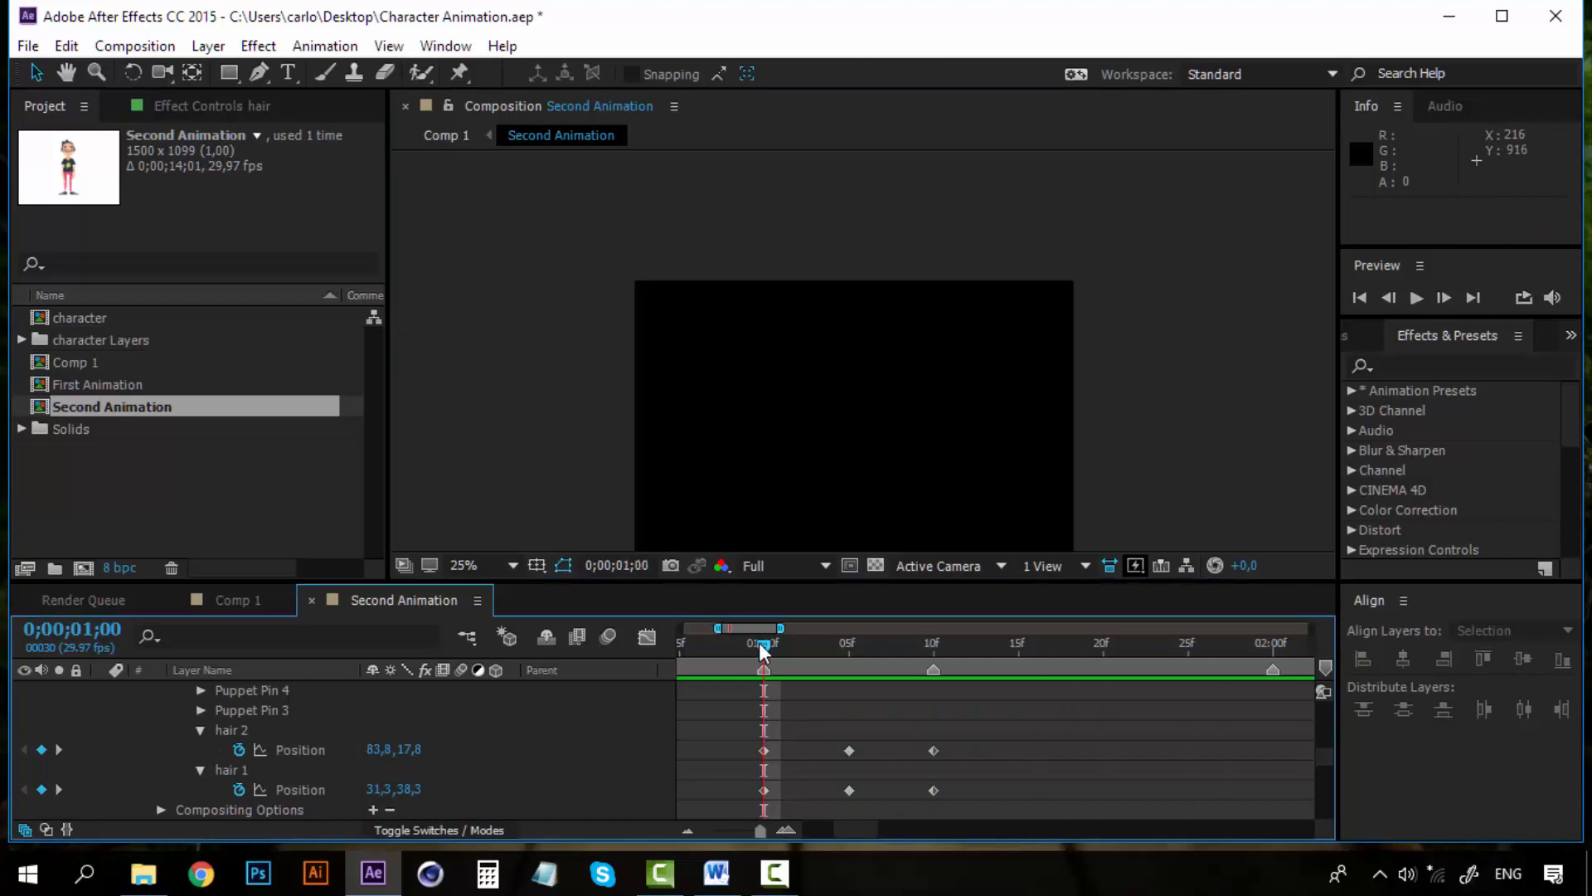
key("space")
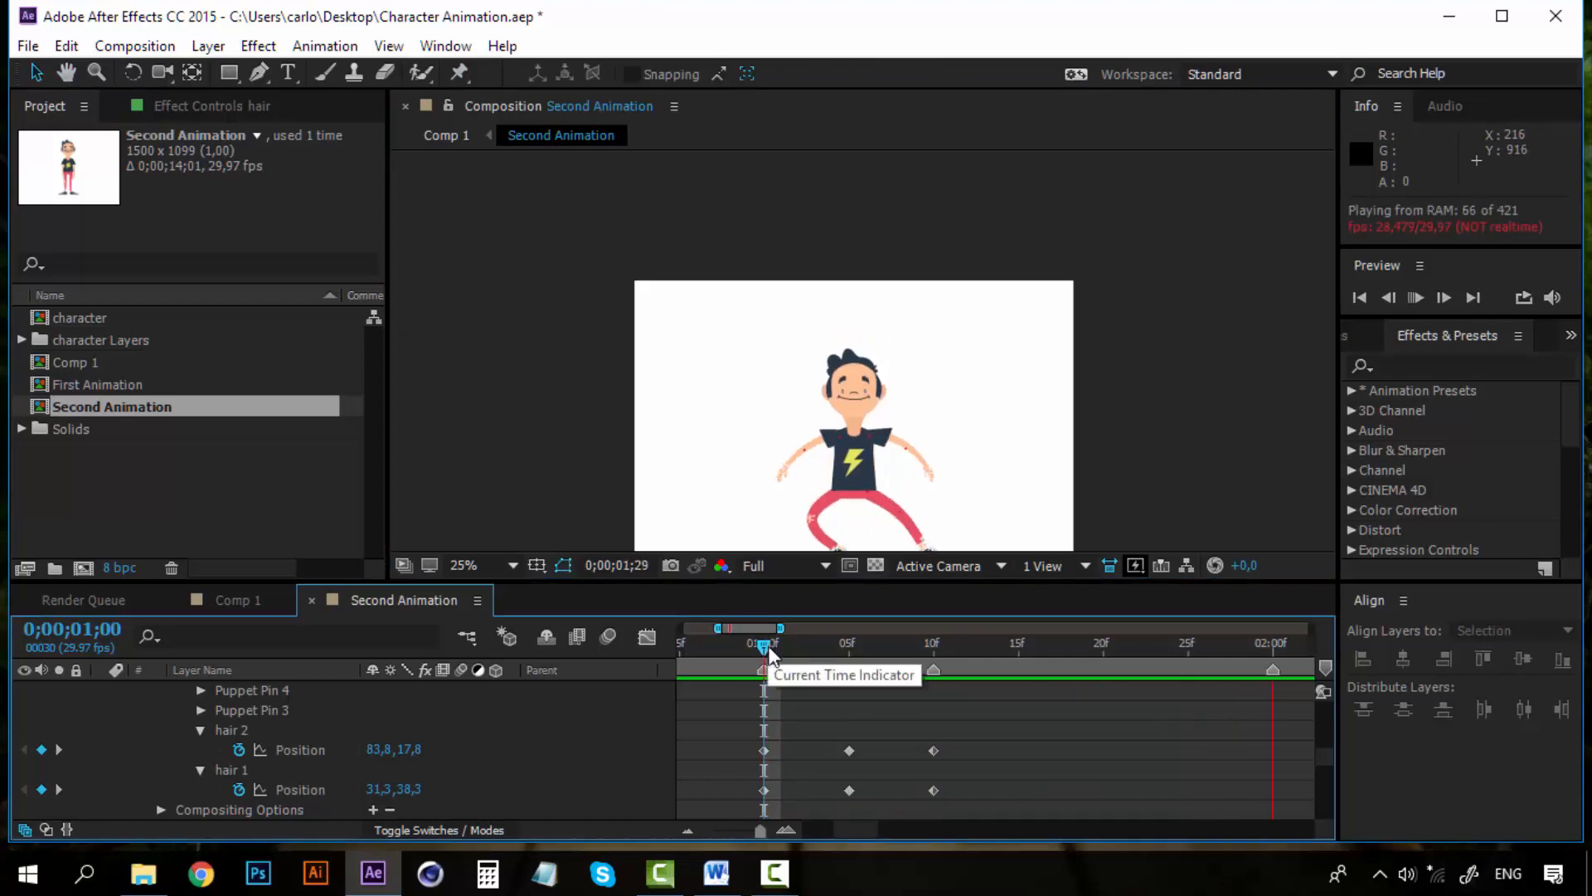
key("space")
Apply Easy Ease to all hair 1 and hair 2 Position keyframes and preview the result
left_click_drag(985, 747, 743, 806)
right_click(853, 748)
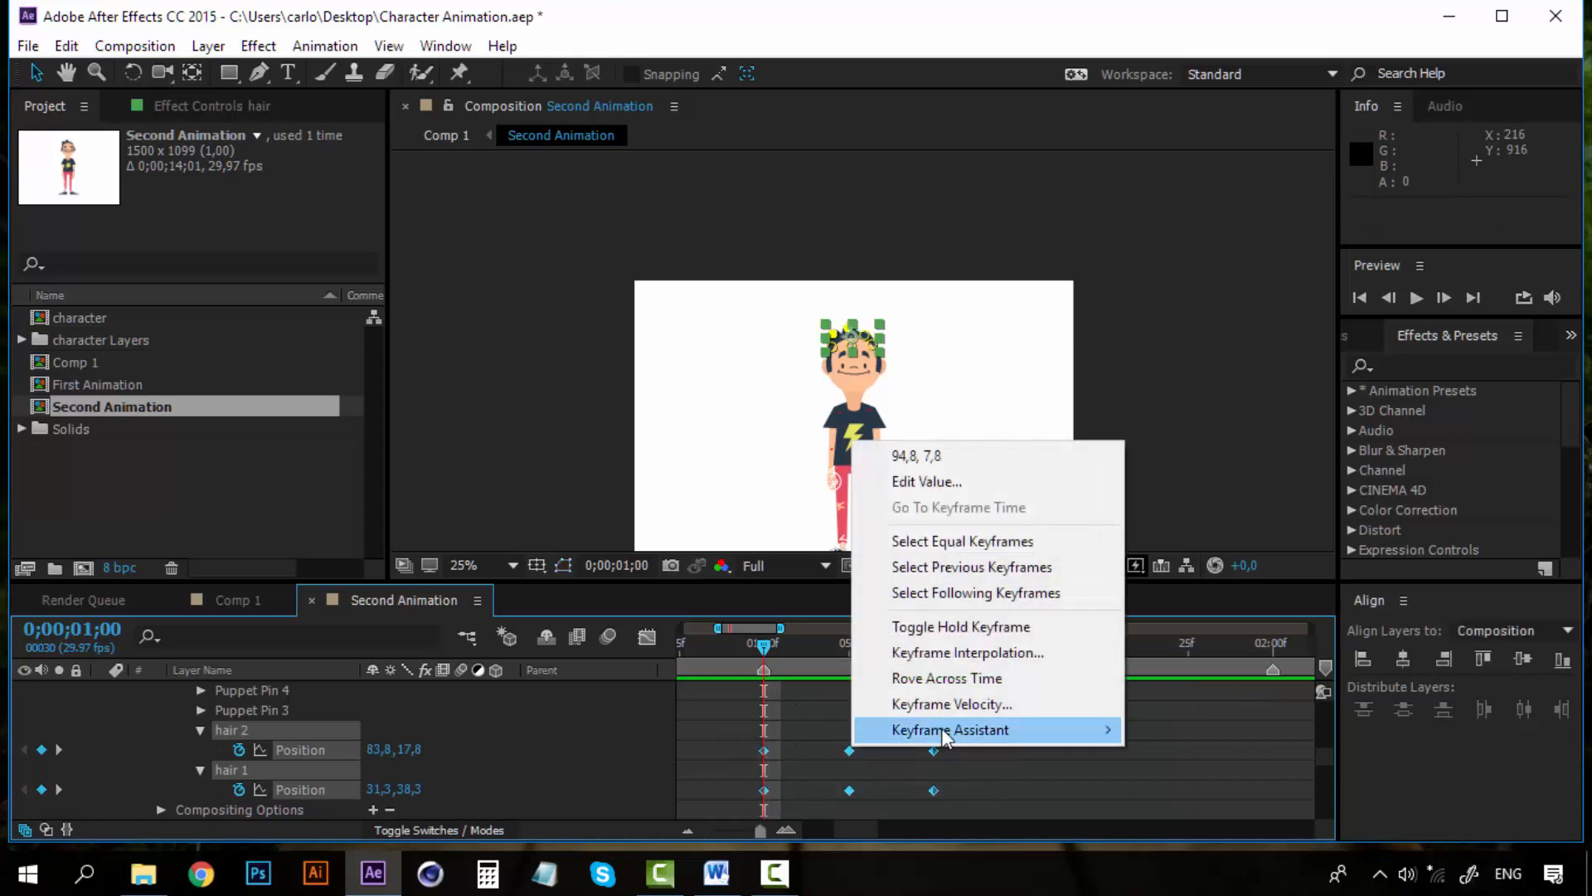
mouse_move(996, 726)
left_click(1230, 574)
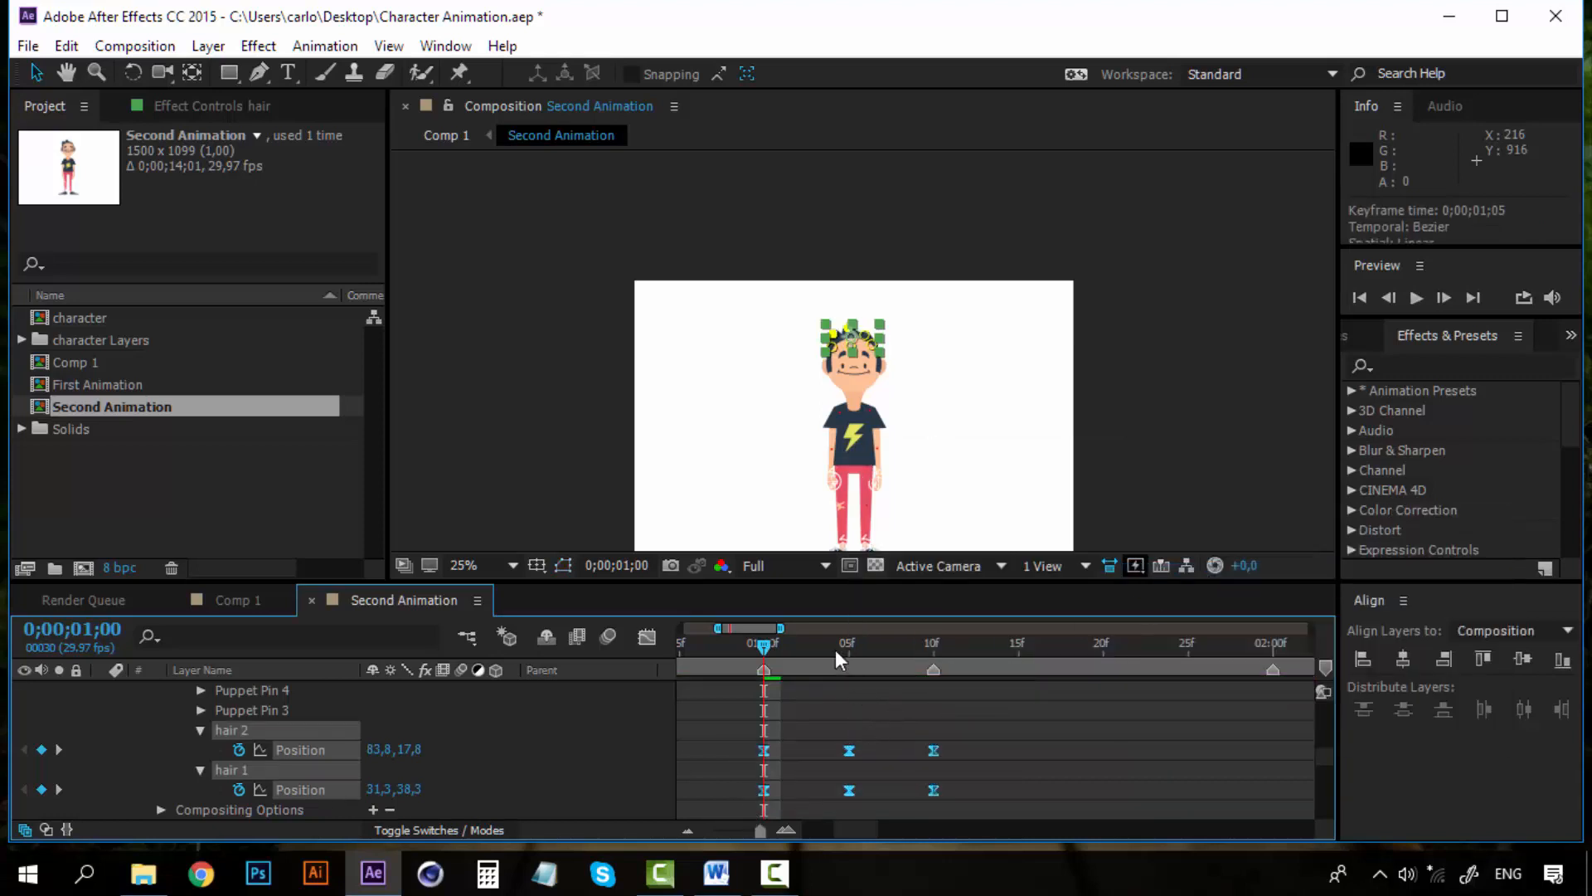
left_click(593, 368)
key("space")
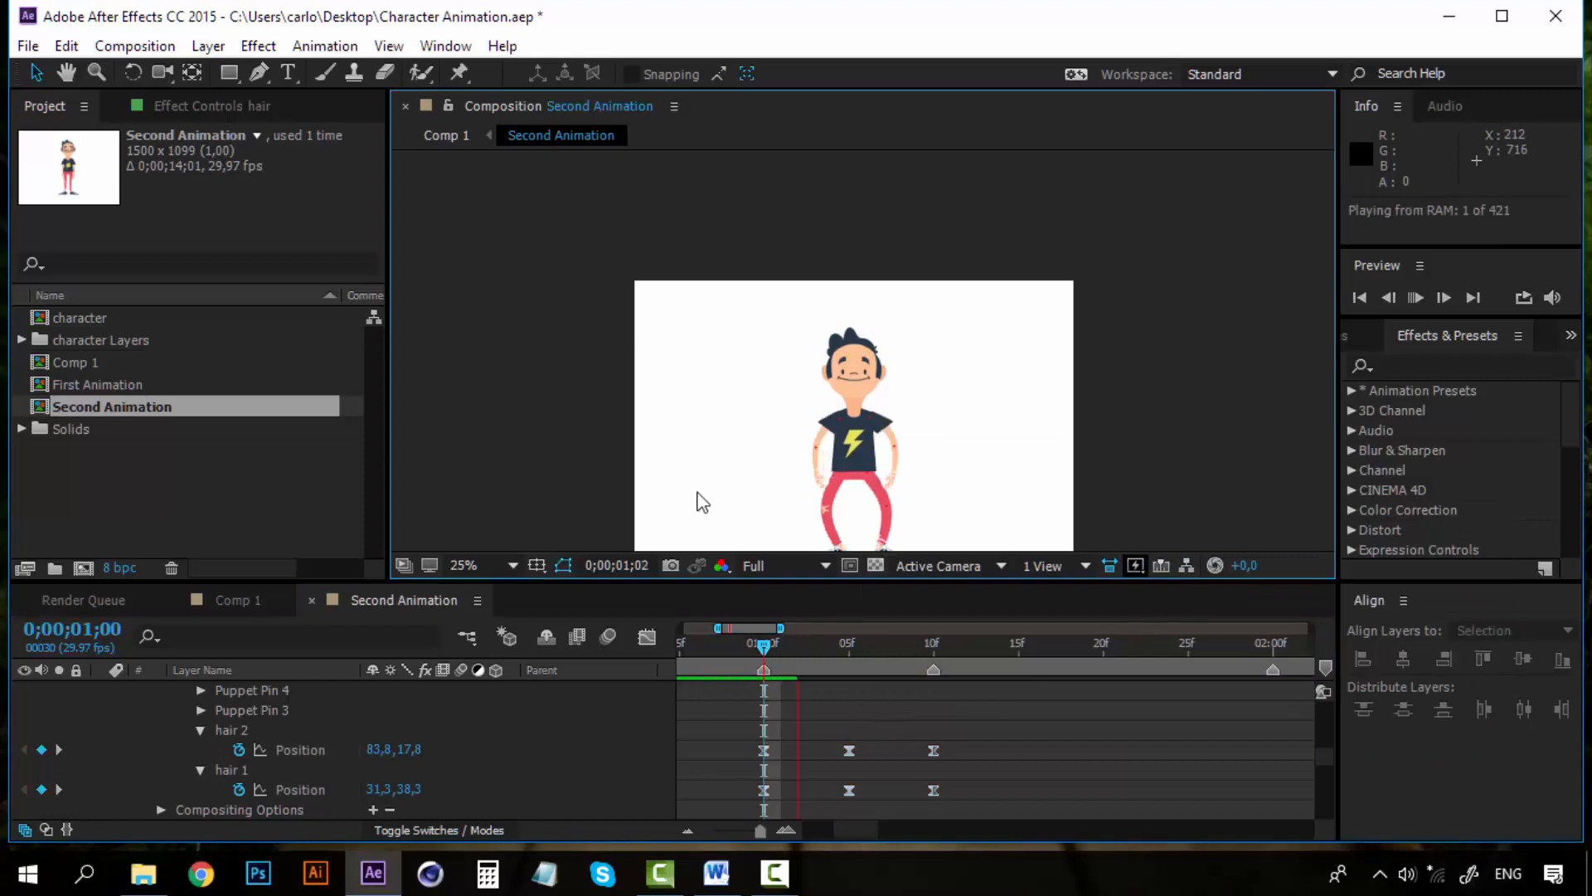
left_click(751, 642)
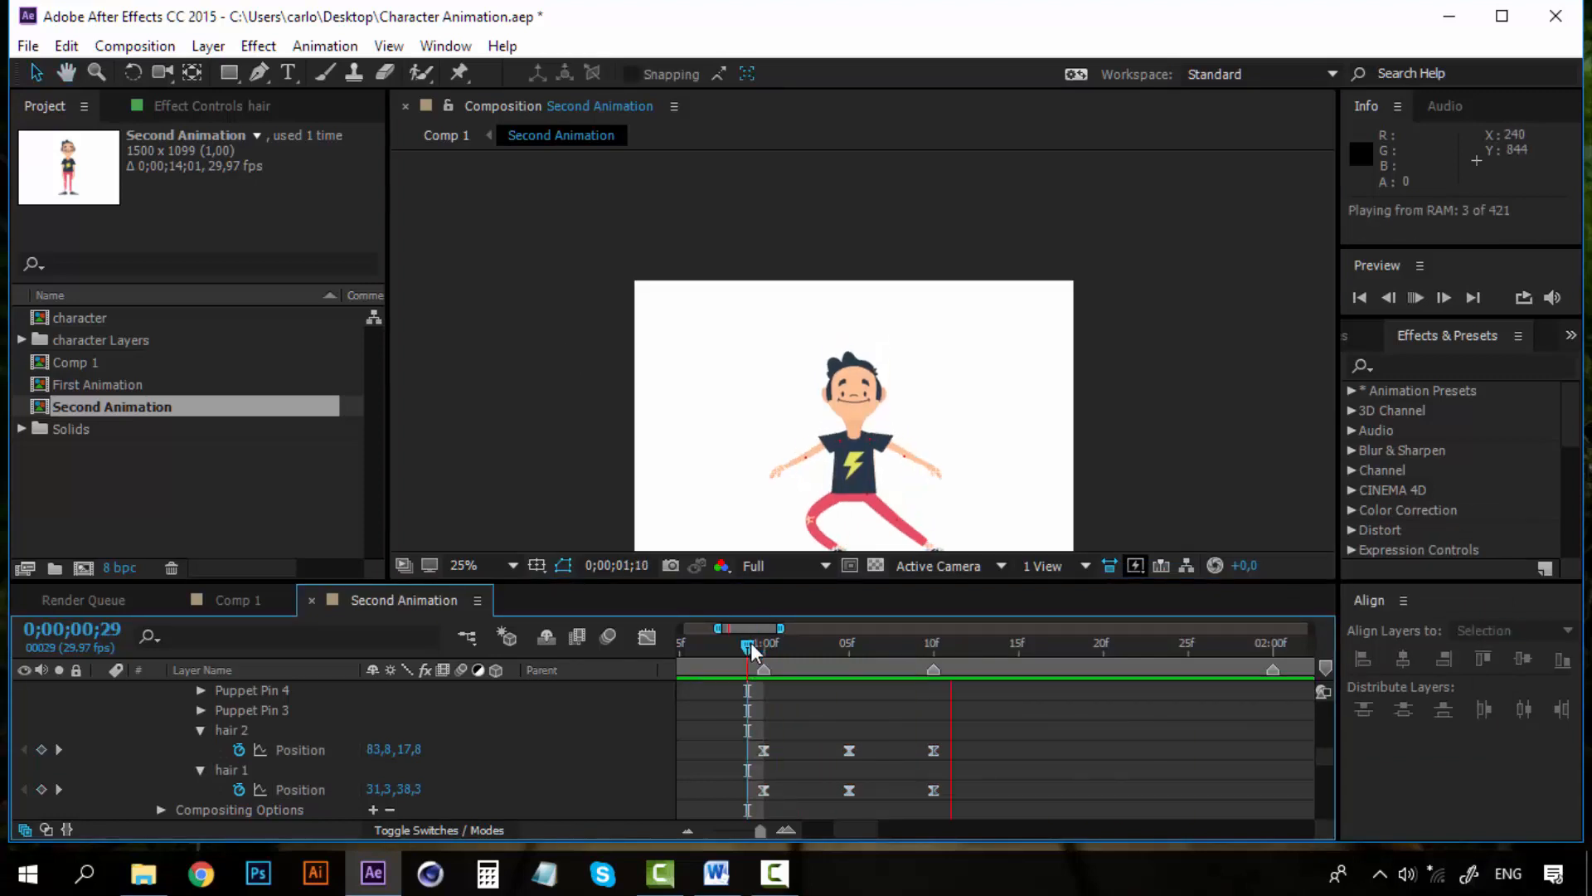
key("space")
Copy the six hair keyframes and paste them at 0;00;02;00
left_click_drag(751, 643, 935, 646)
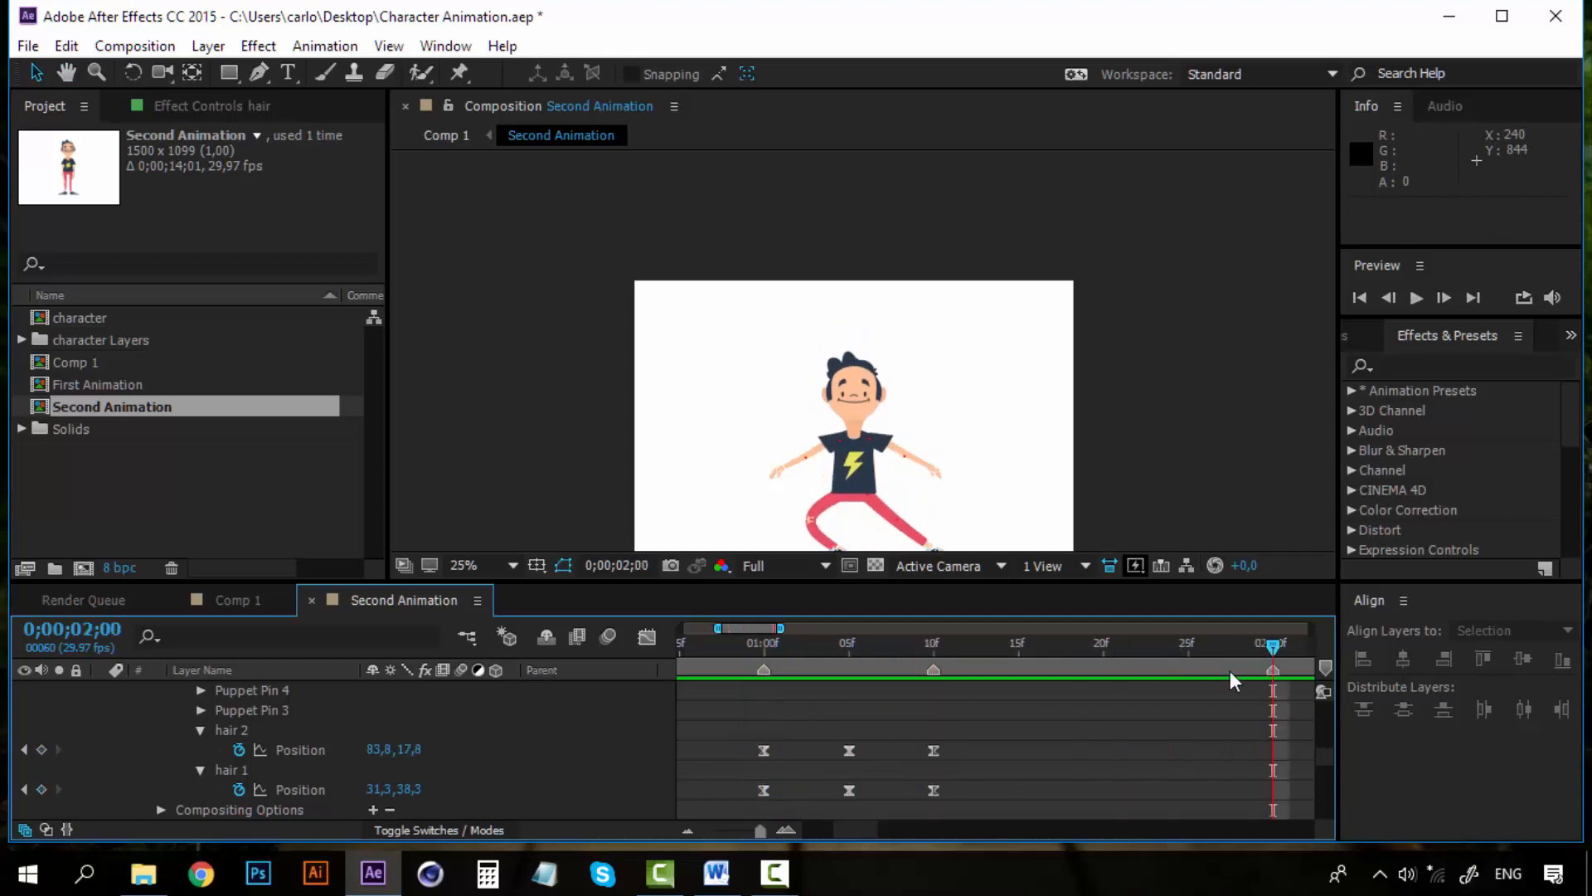
left_click_drag(861, 833, 856, 827)
left_click_drag(964, 746, 880, 825)
key("ctrl+c")
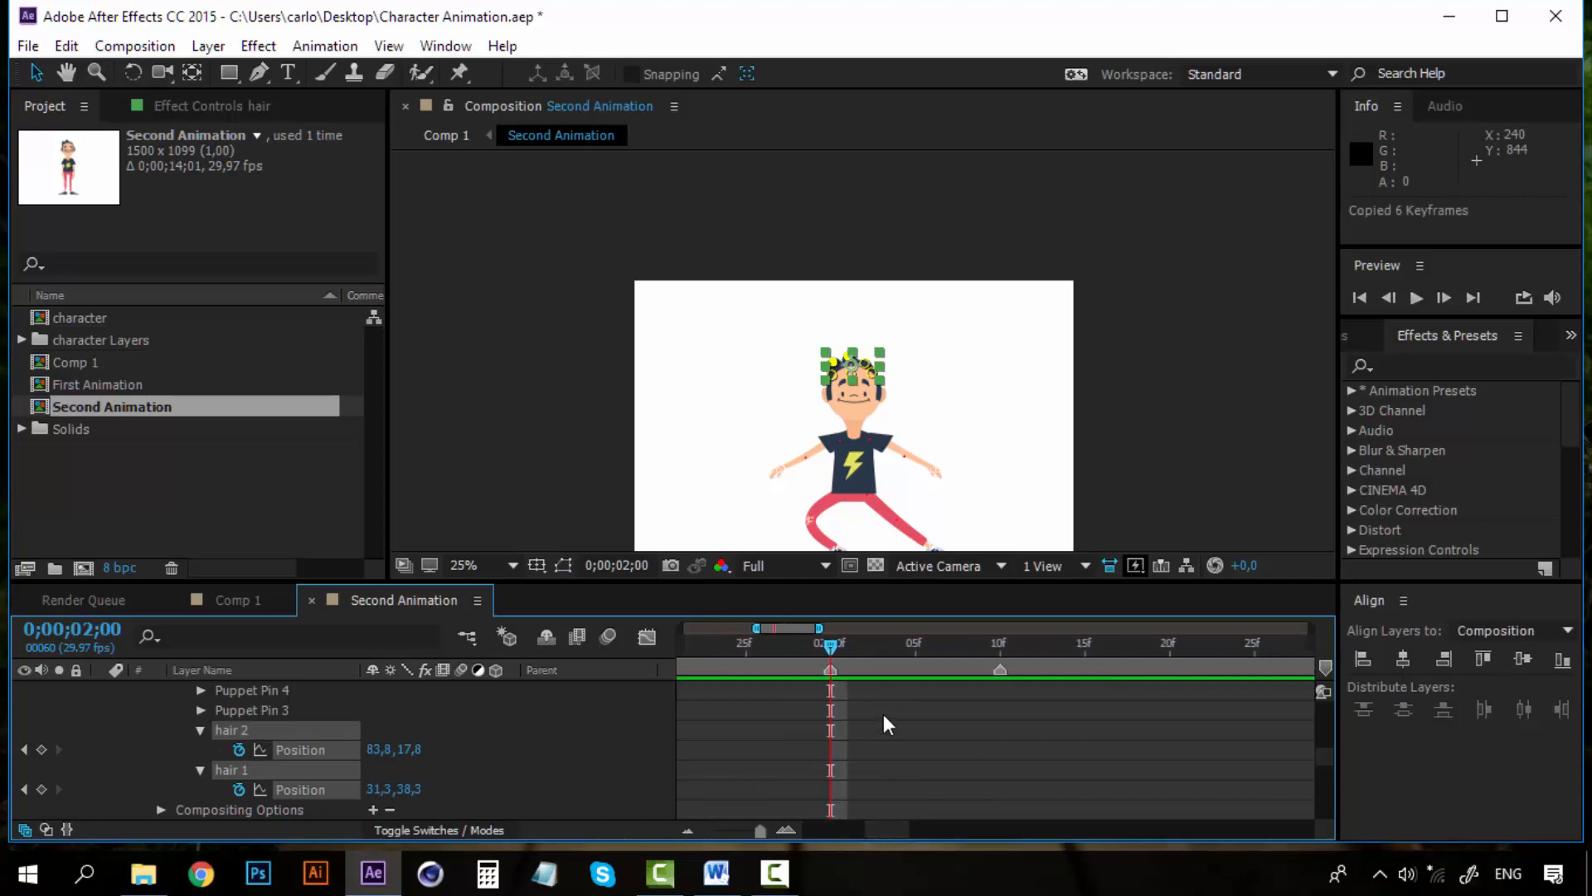
key("ctrl+v")
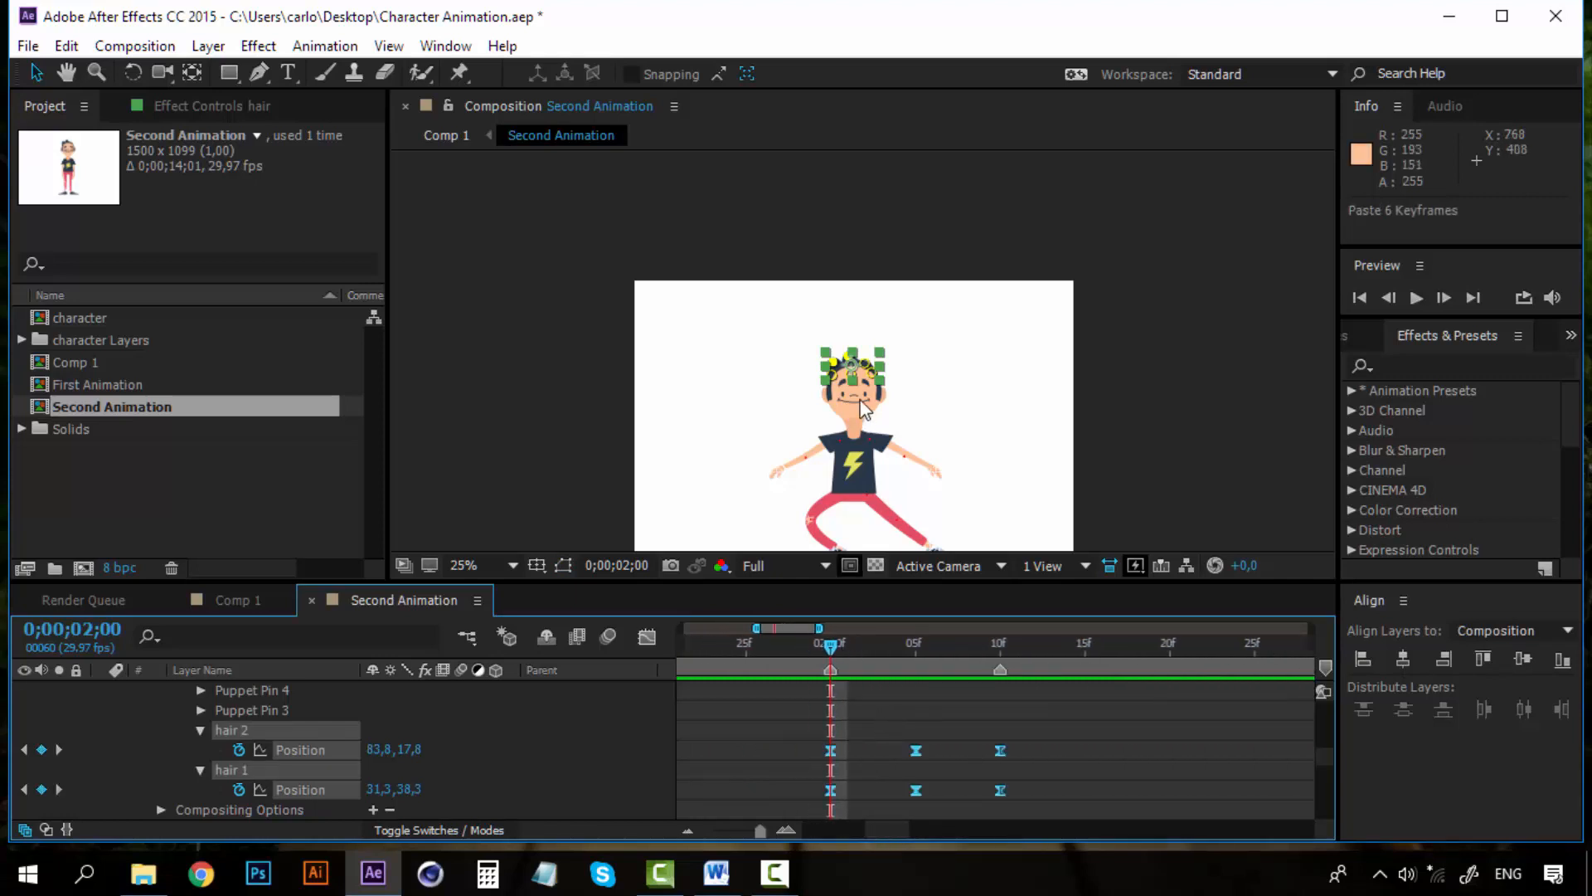
At 0;00;02;05, select both hair pins and move them down and to the left
scroll(860, 399, "up", 2)
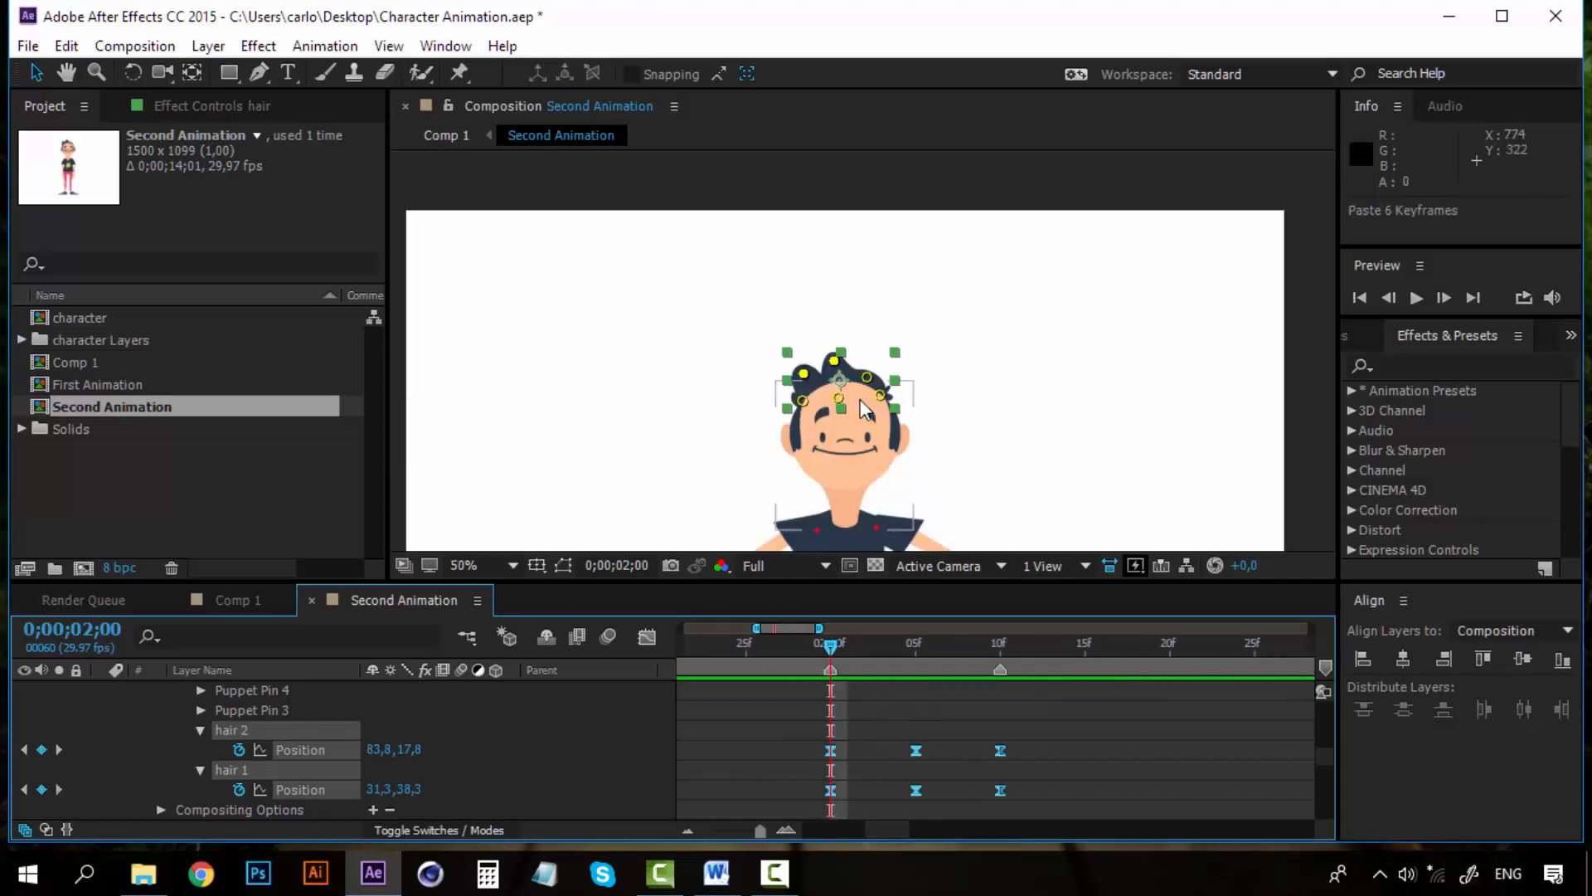
left_click(852, 716)
left_click_drag(833, 644, 917, 644)
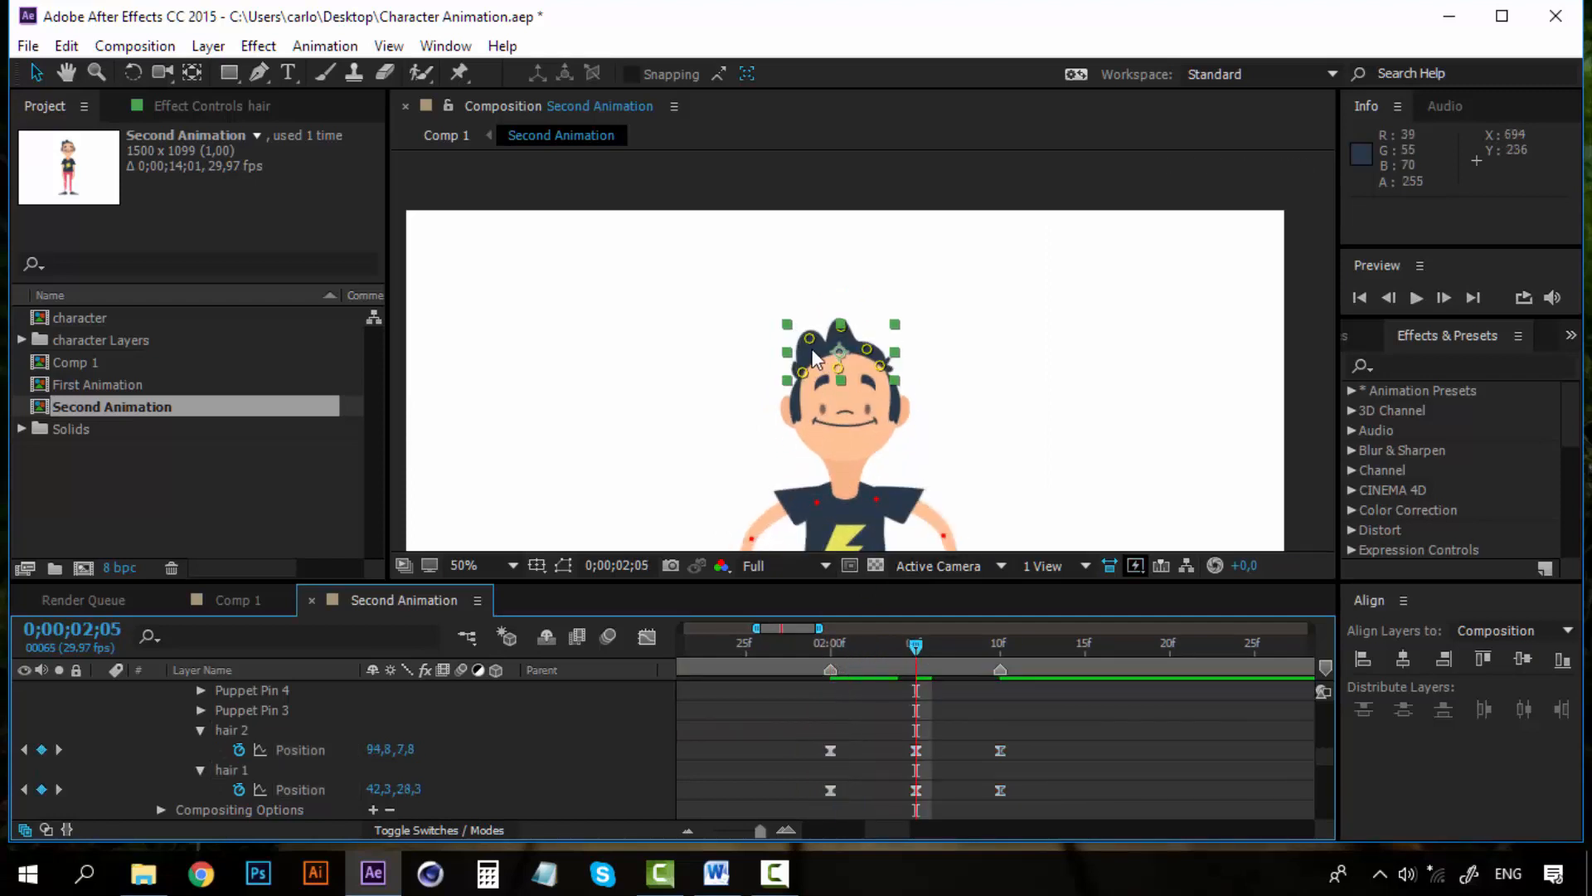
scroll(816, 357, "up", 2)
left_click(819, 302)
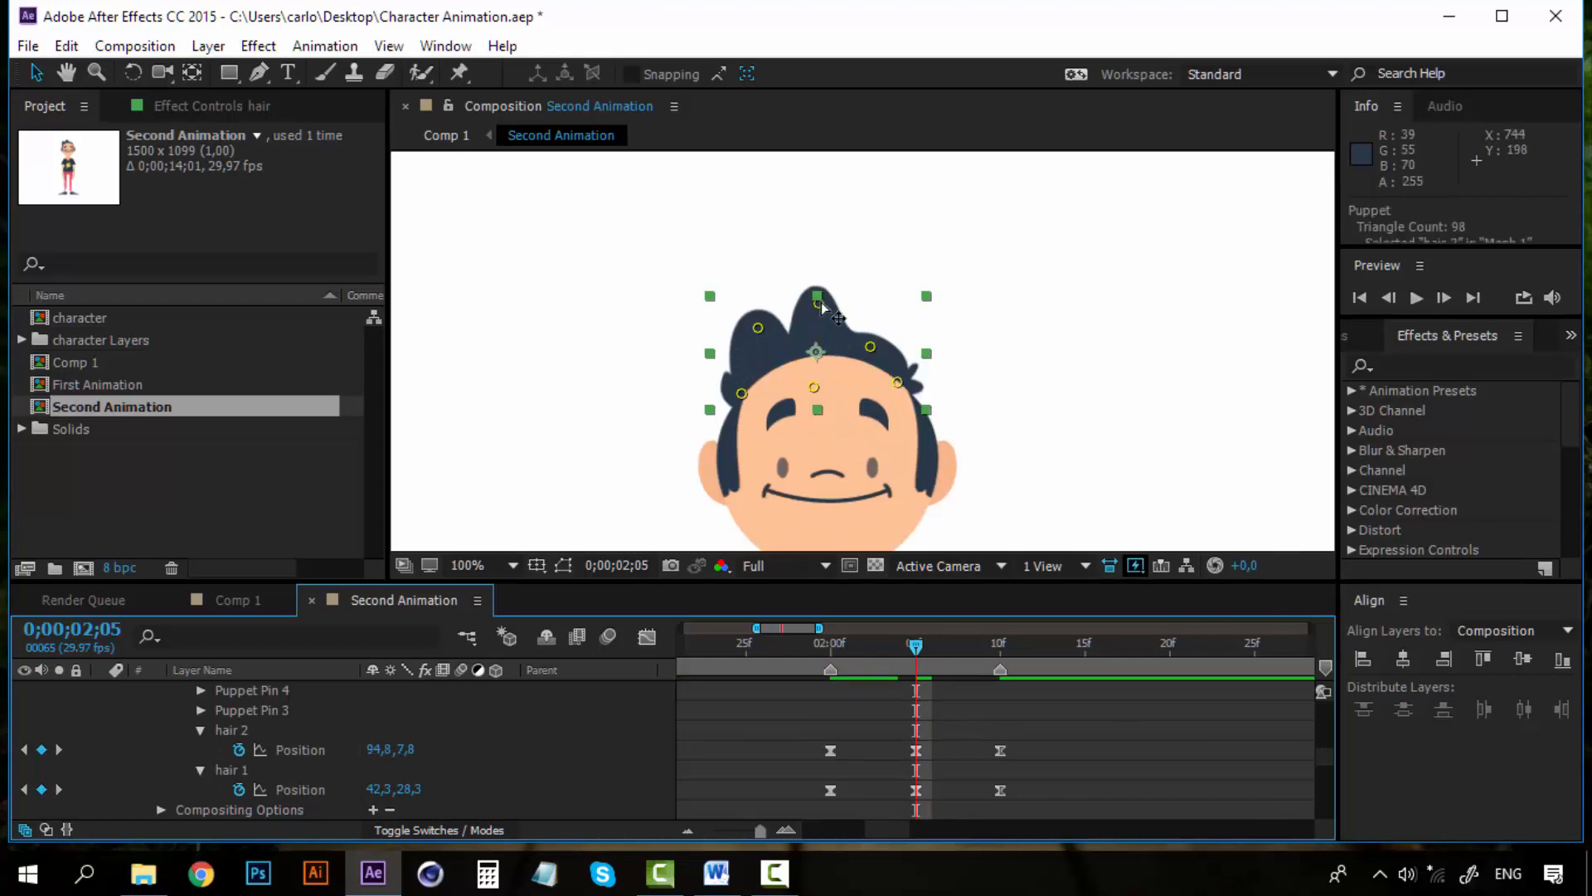
left_click(759, 330, "shift")
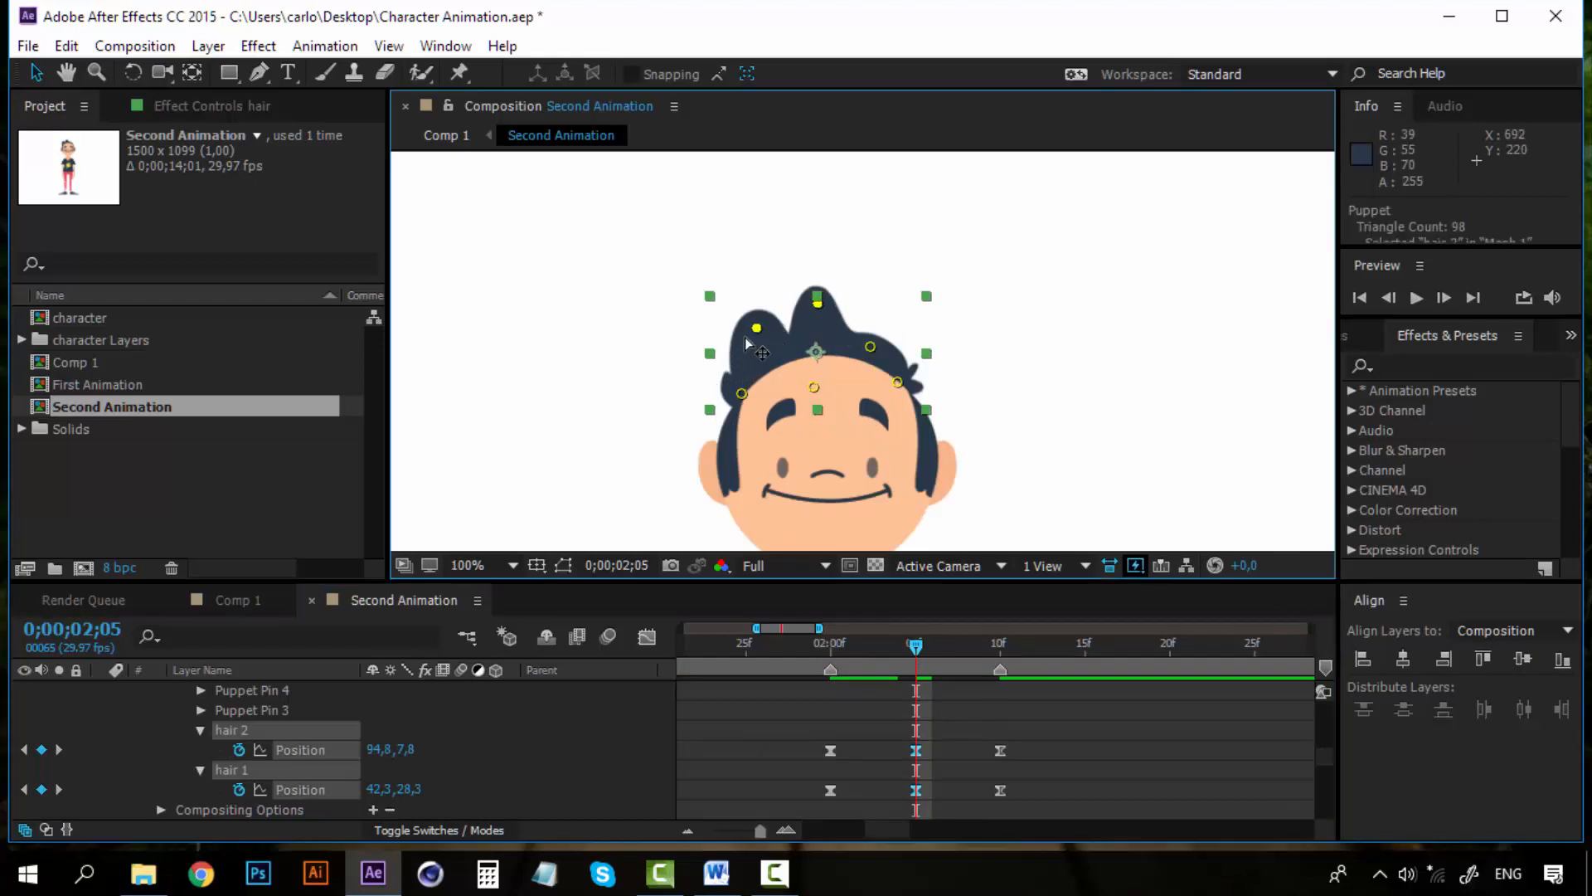
left_click_drag(760, 331, 736, 350)
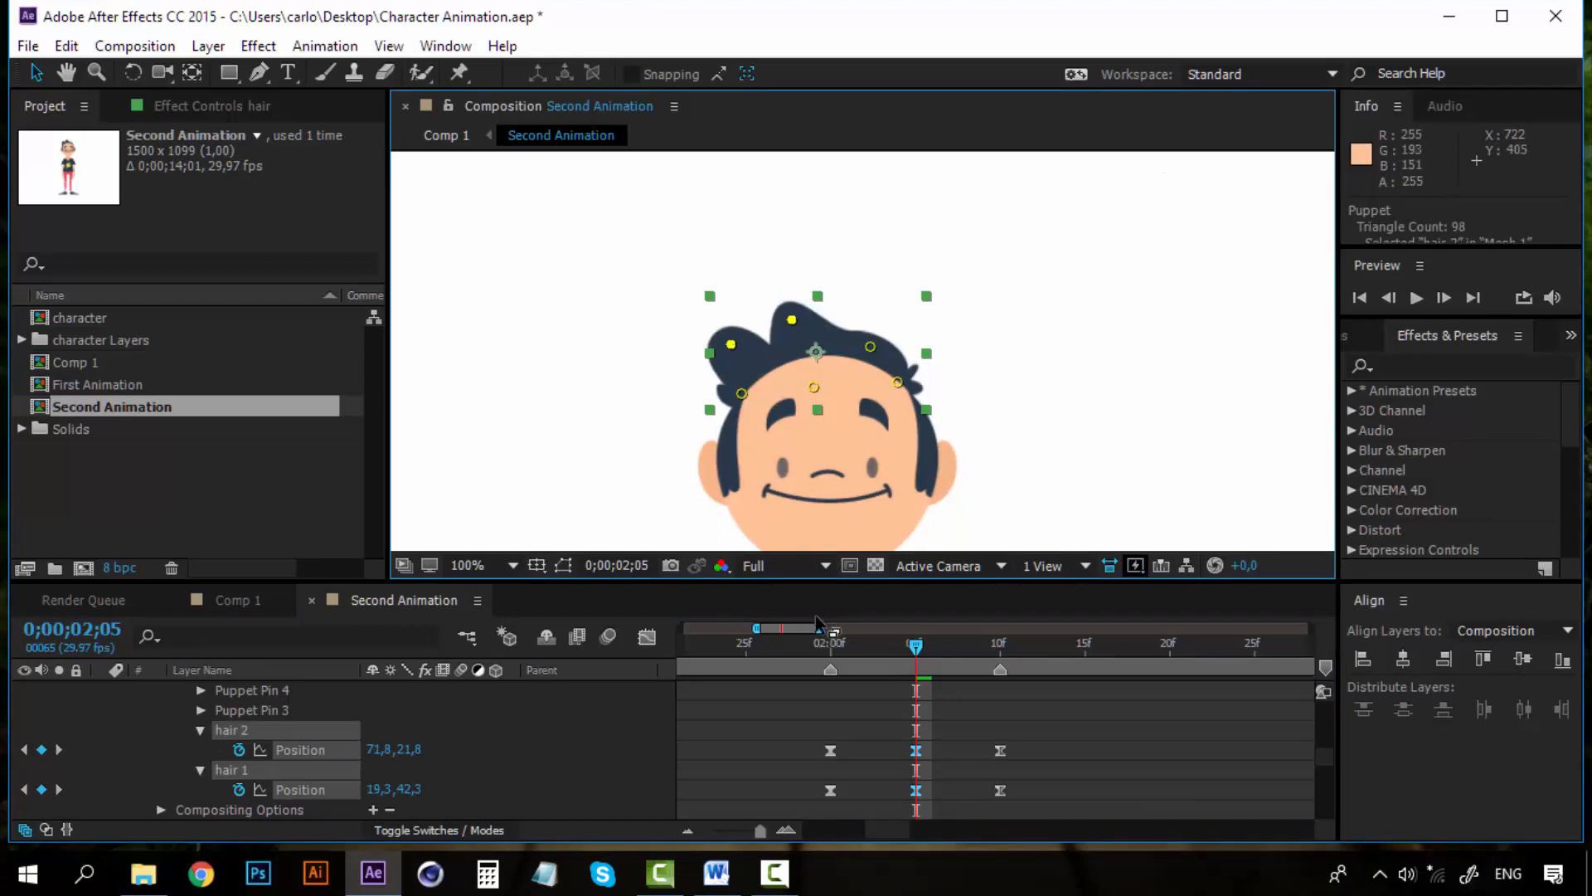
Preview the hair animation across both bounces, adjusting the viewer and timeline zoom
key("space")
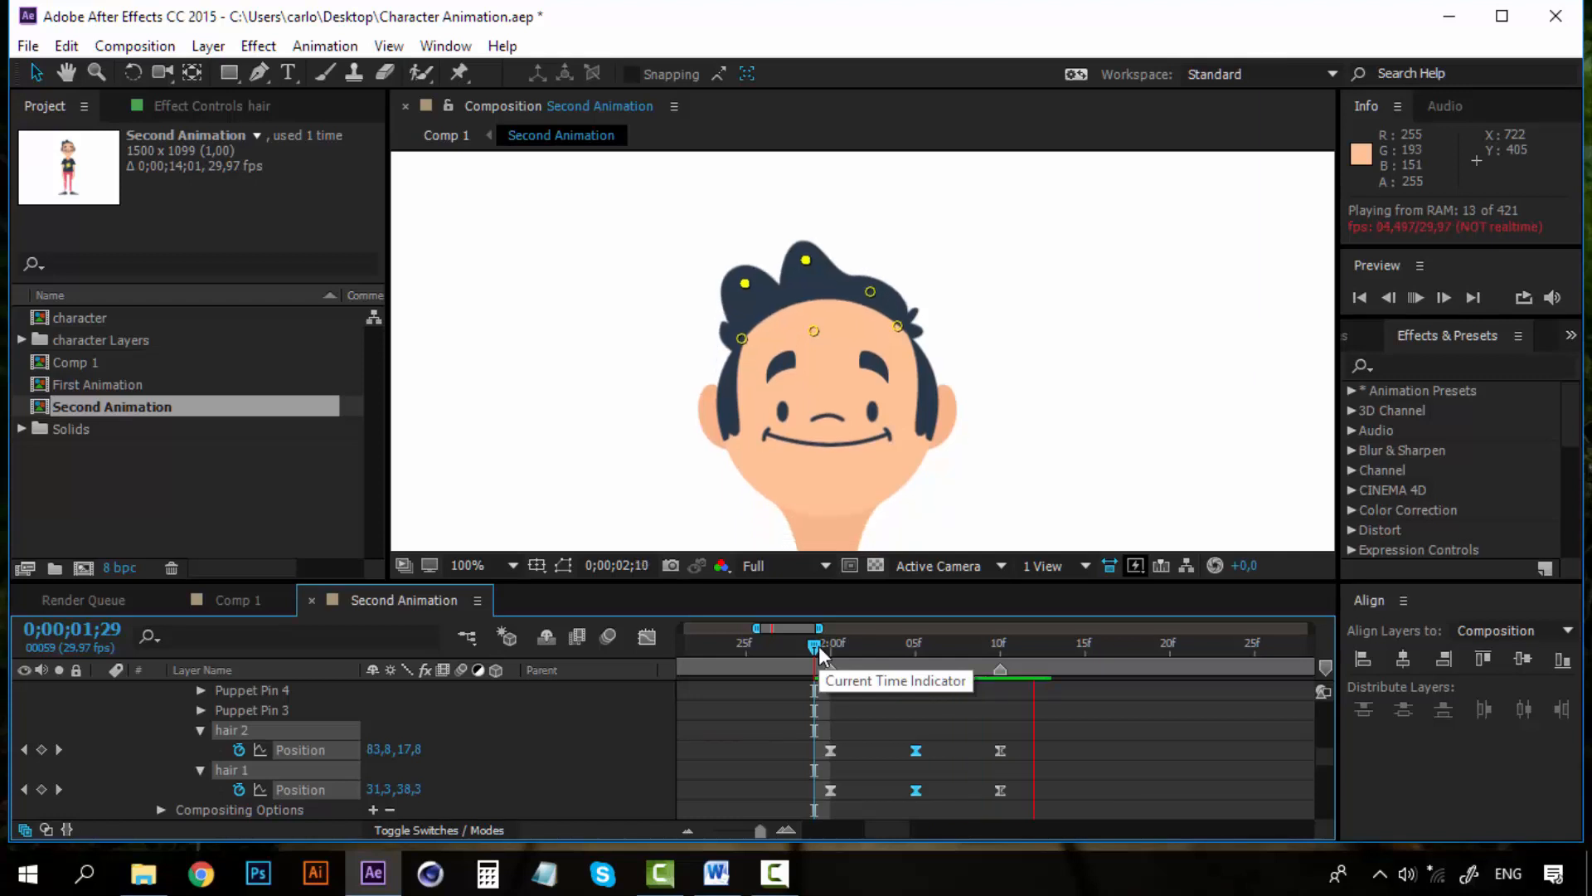
scroll(846, 415, "down", 6)
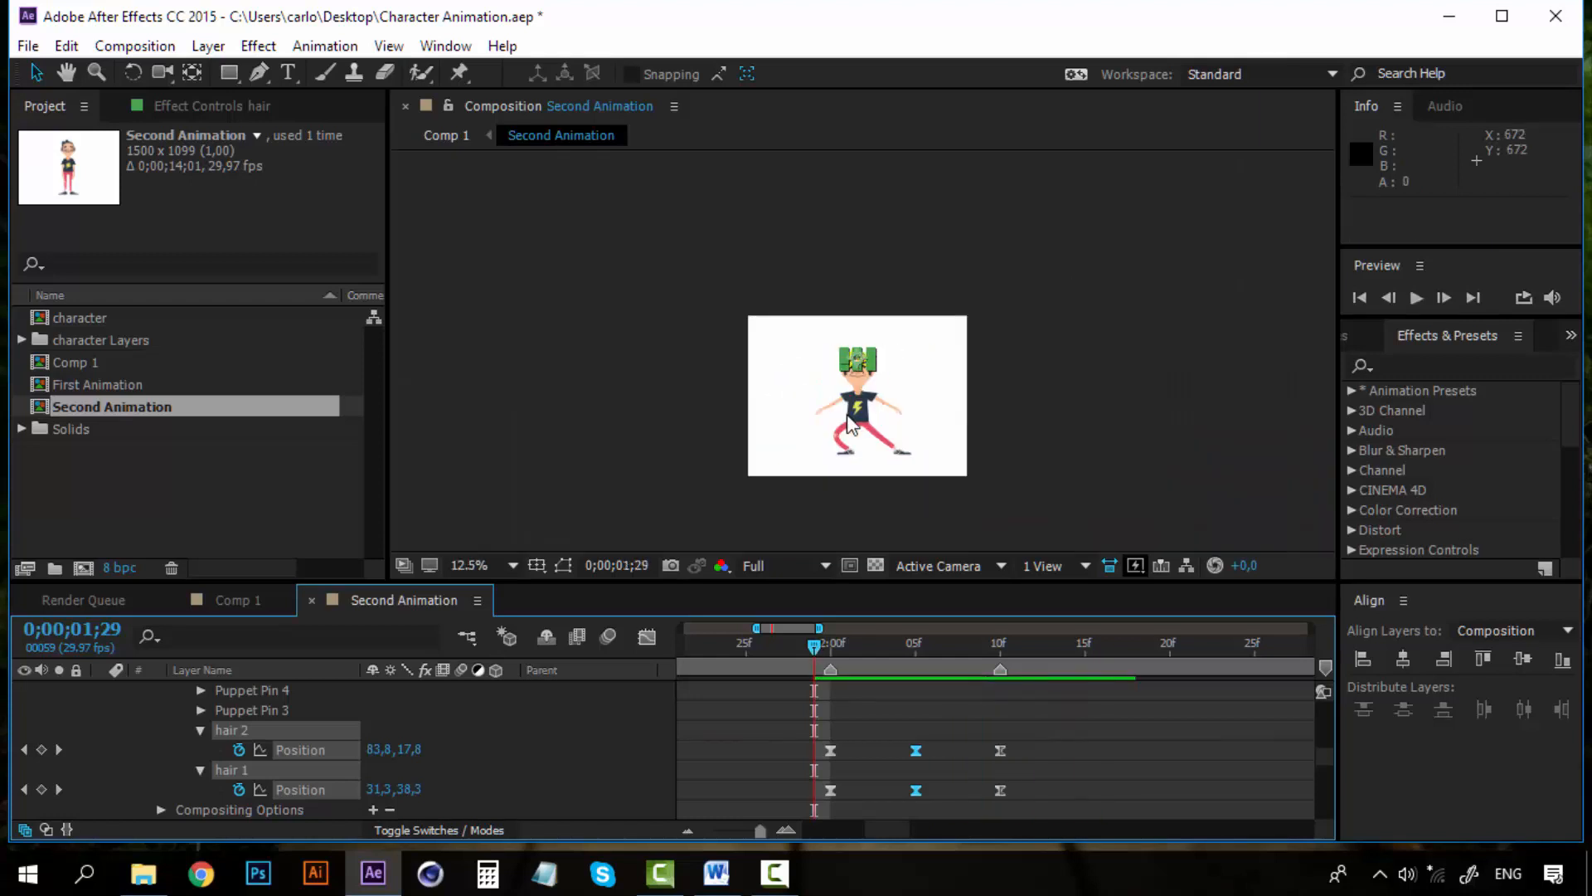
key("space")
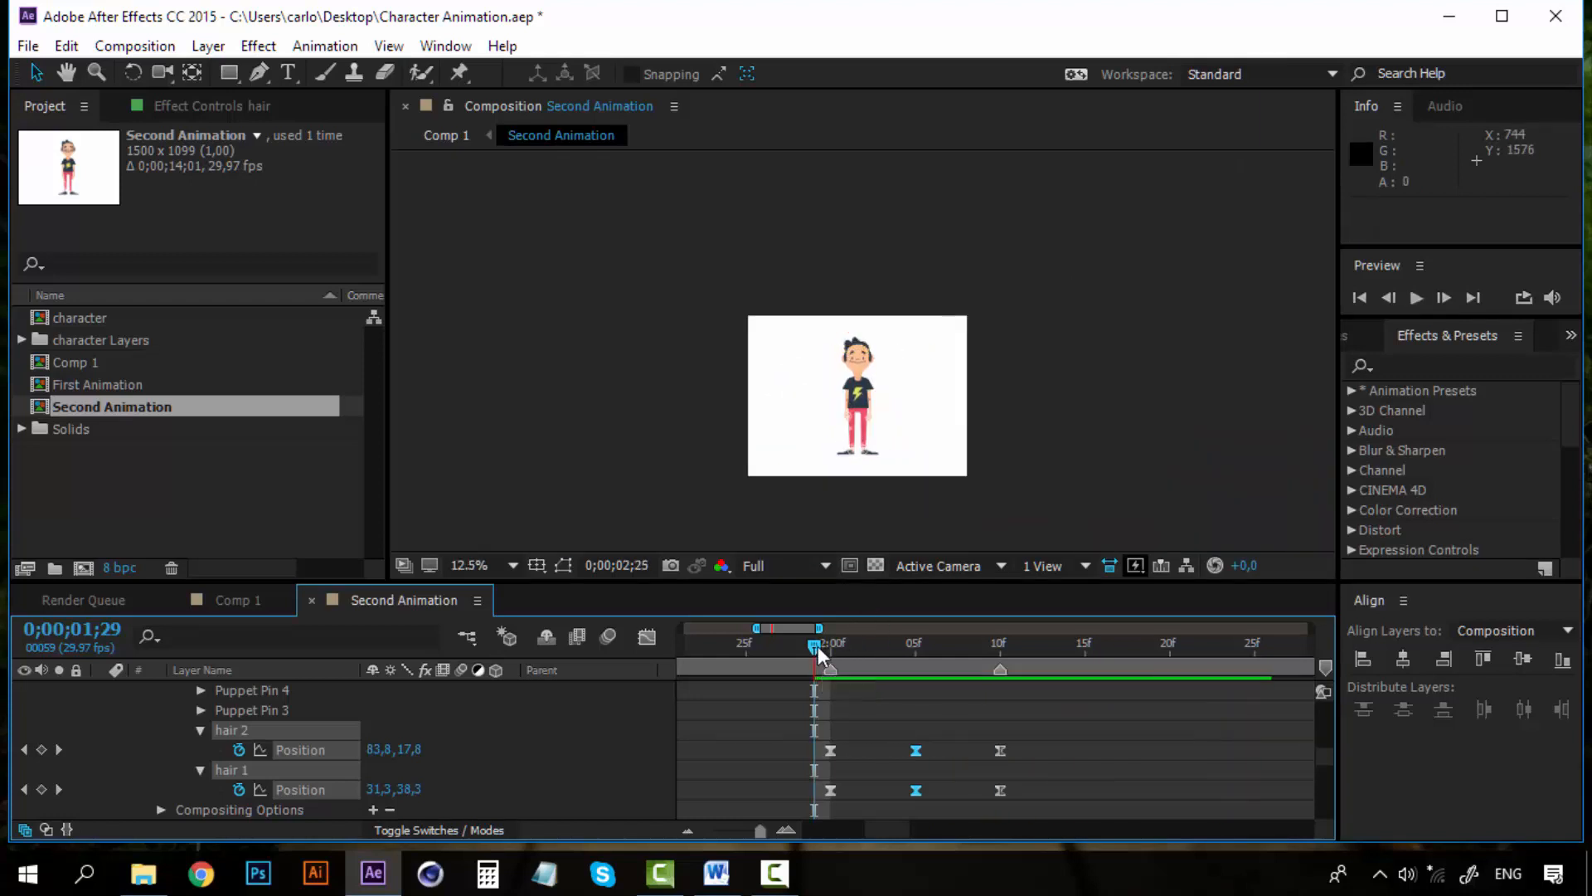
key("space")
scroll(847, 454, "up", 1)
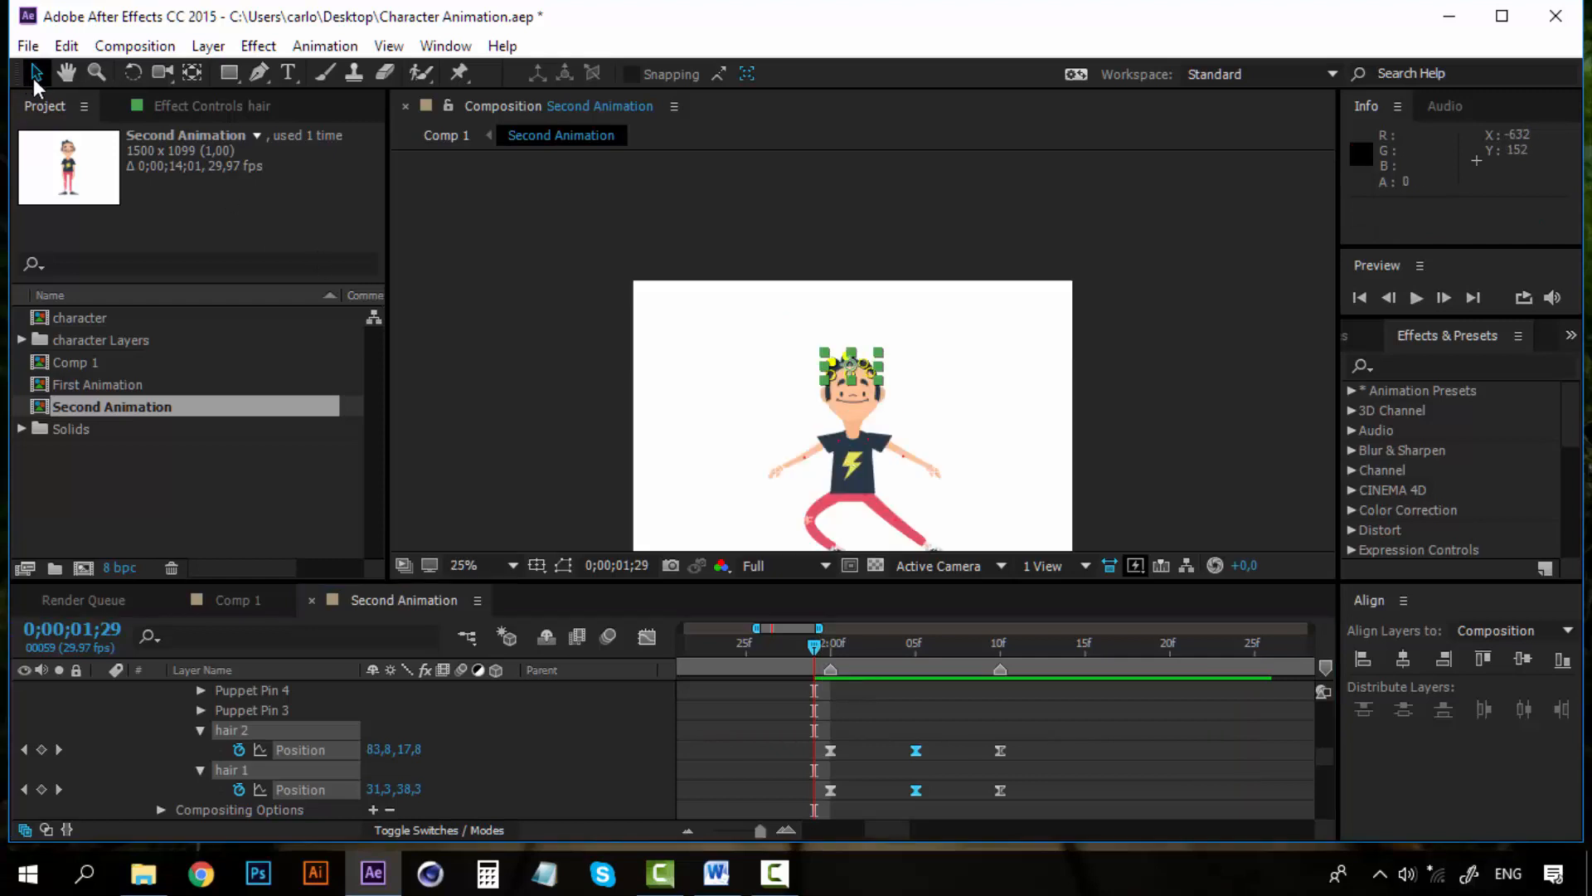
left_click(555, 385)
left_click_drag(840, 464, 837, 402)
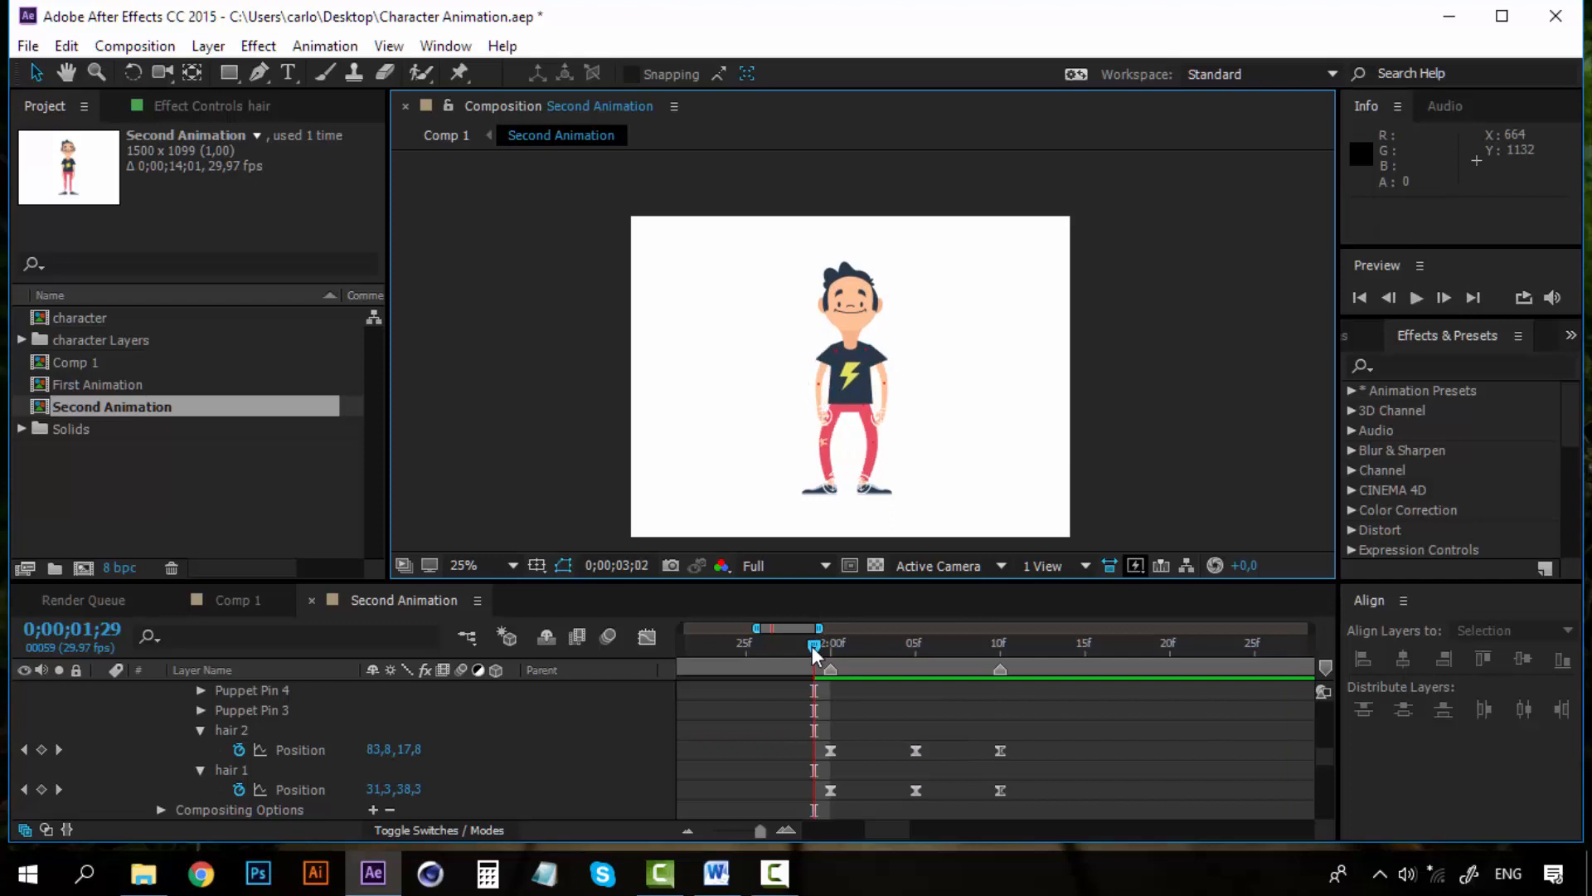
left_click(890, 835)
left_click(688, 831)
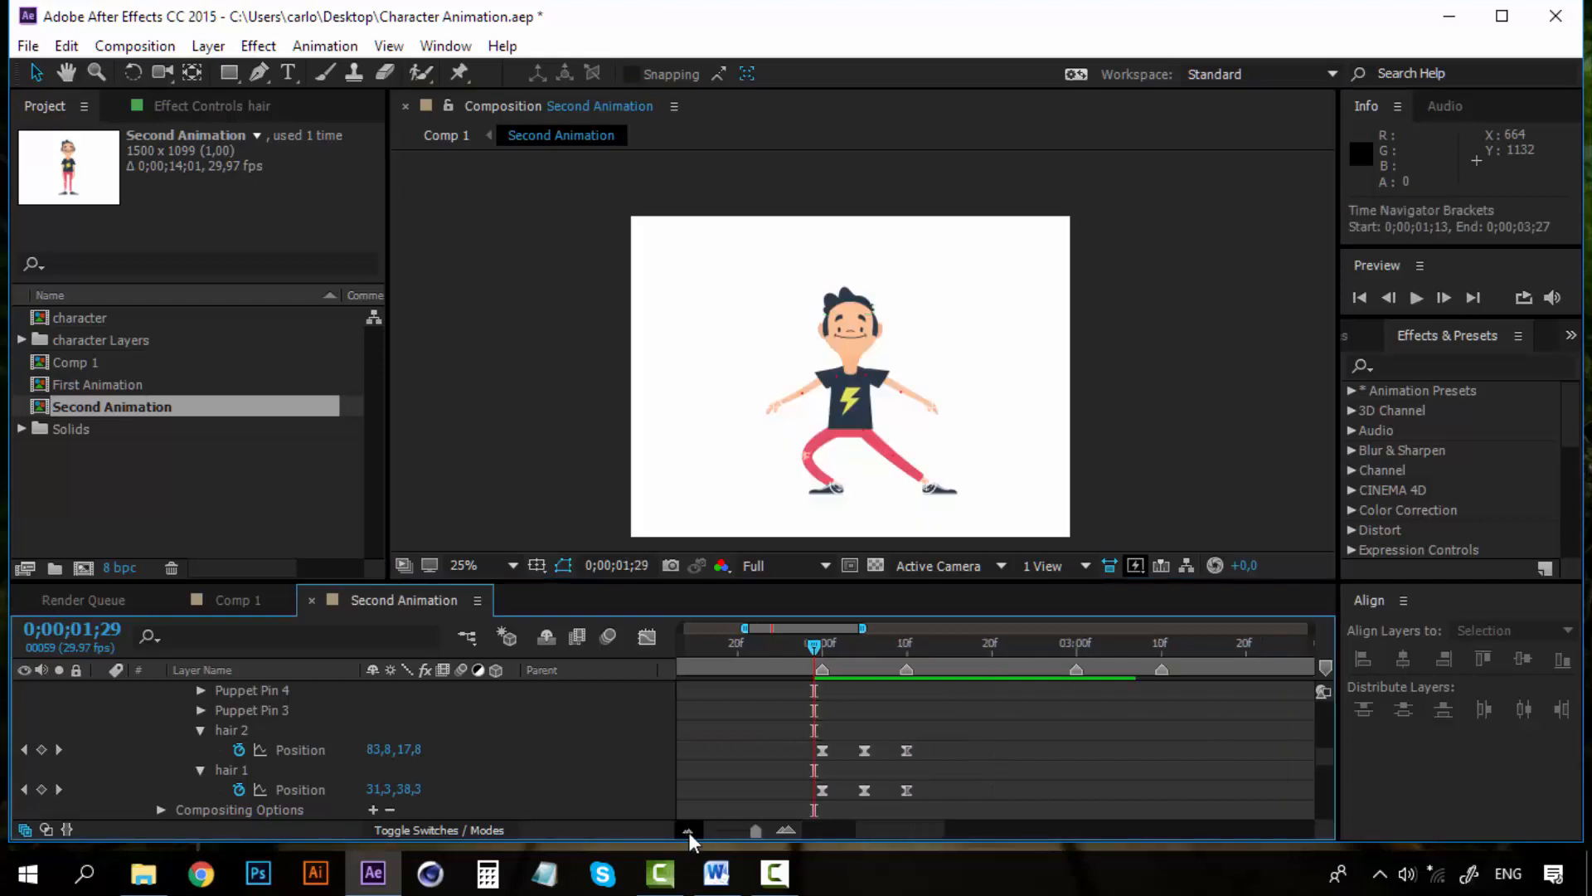
left_click_drag(923, 831, 887, 830)
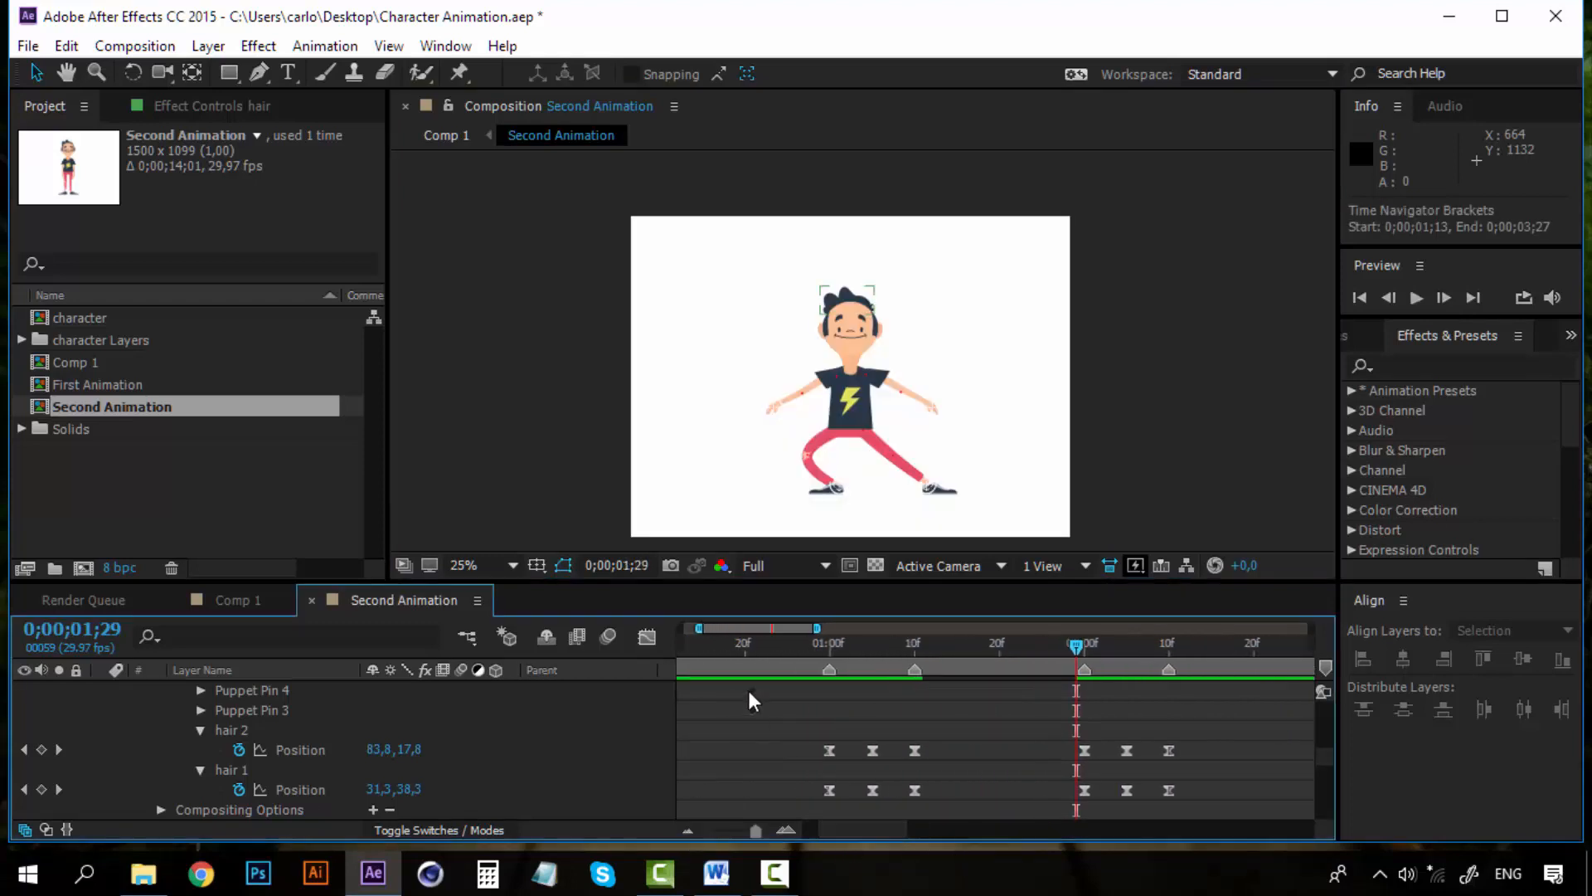
left_click(816, 641)
key("space")
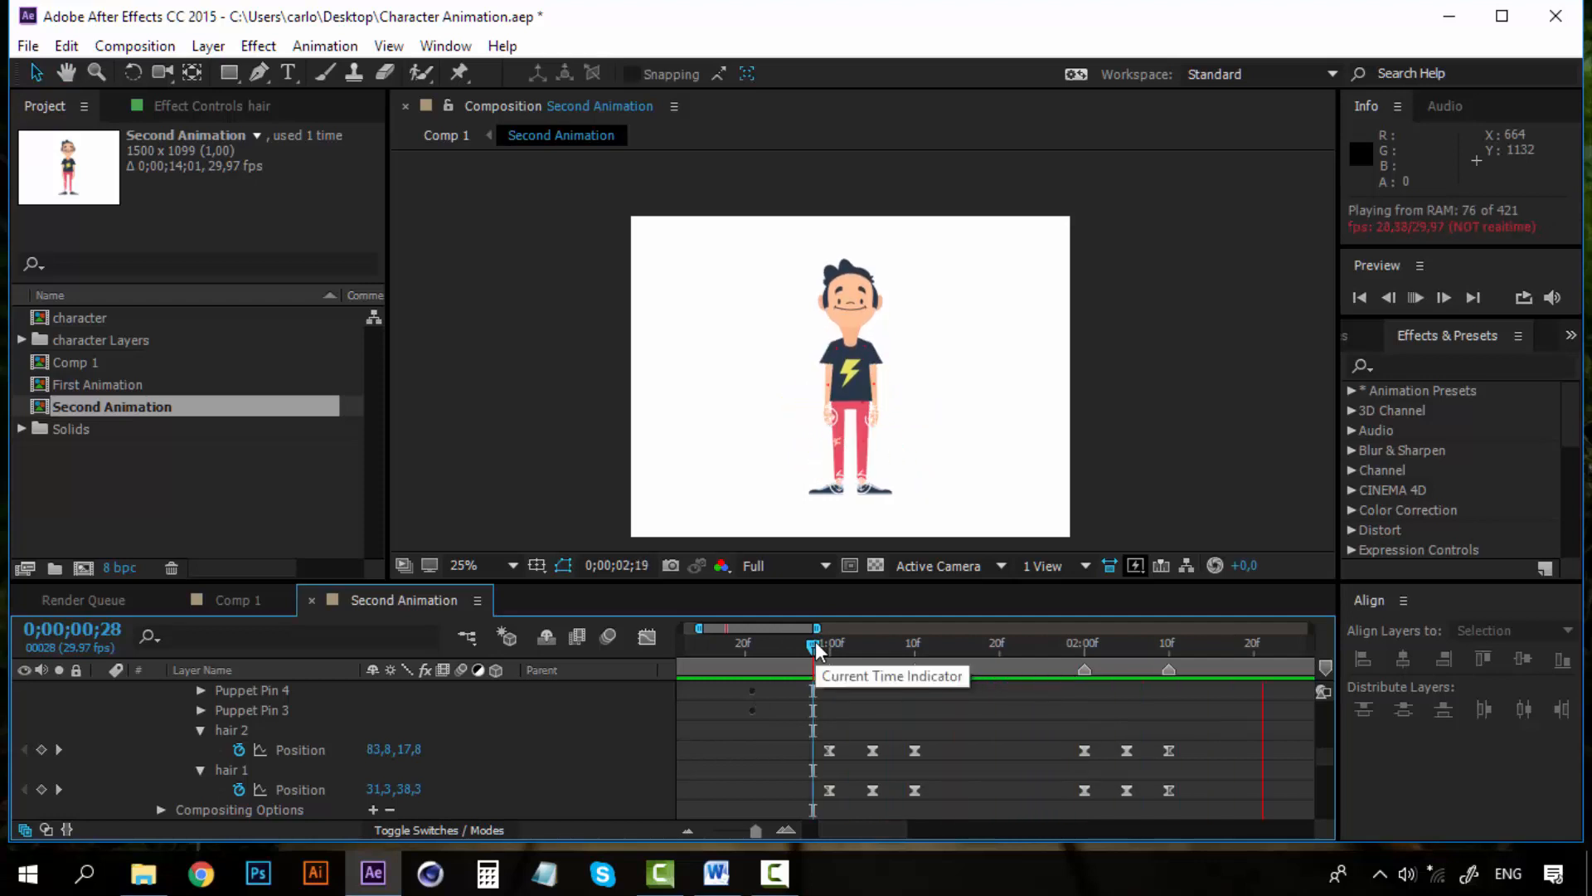
key("space")
key("space")
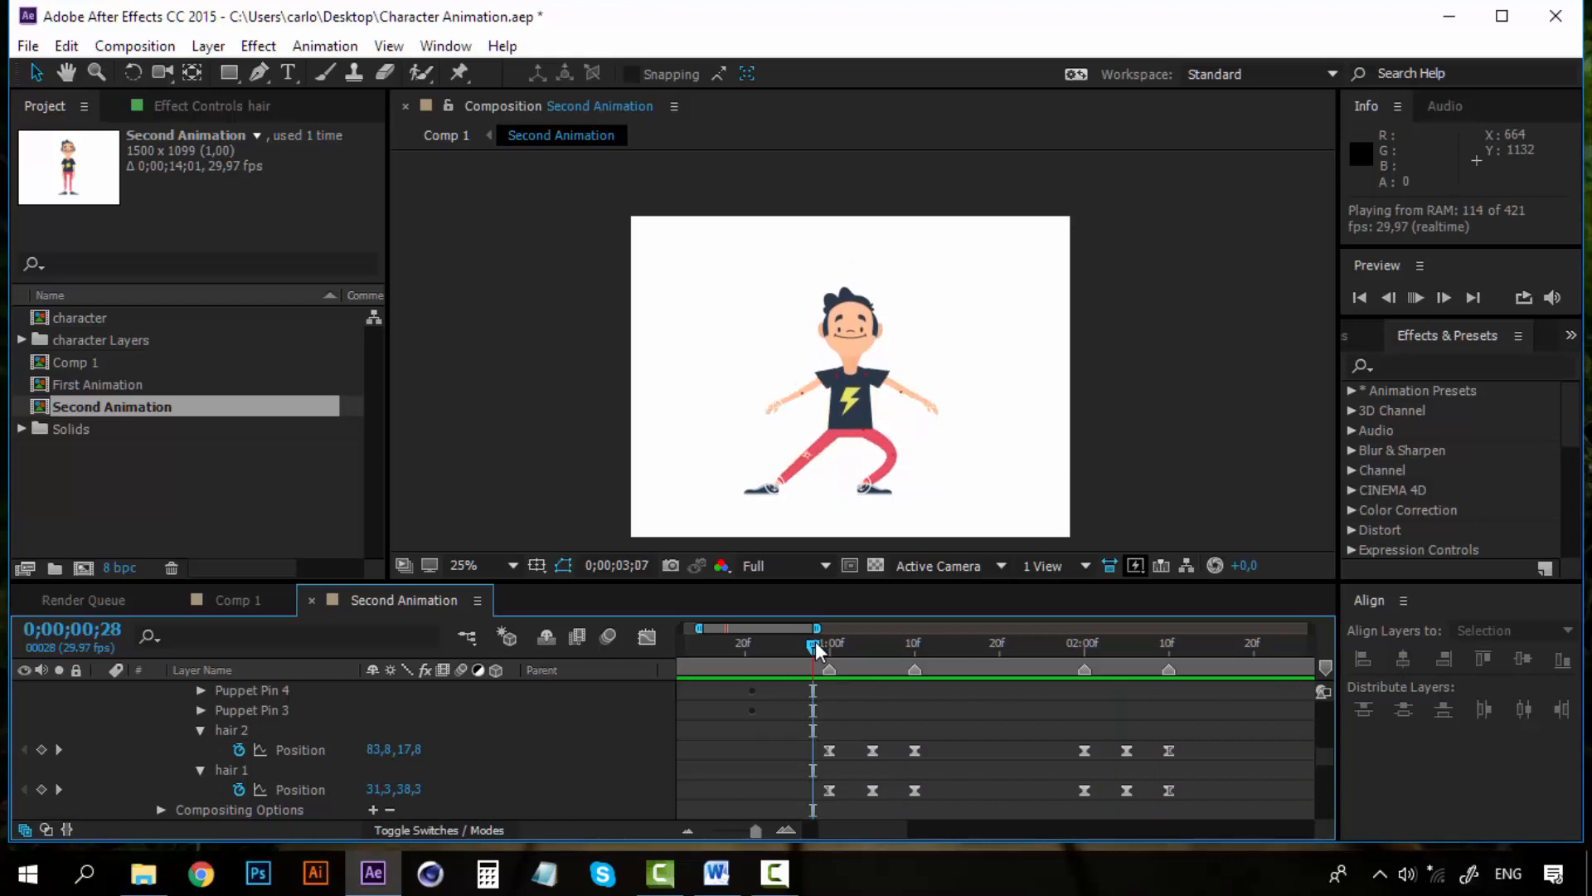
Copy all twelve hair keyframes from 0;00;01;00 and paste them at 0;00;03;00
left_click_drag(815, 641, 832, 650)
left_click_drag(1213, 744, 813, 802)
key("ctrl+c")
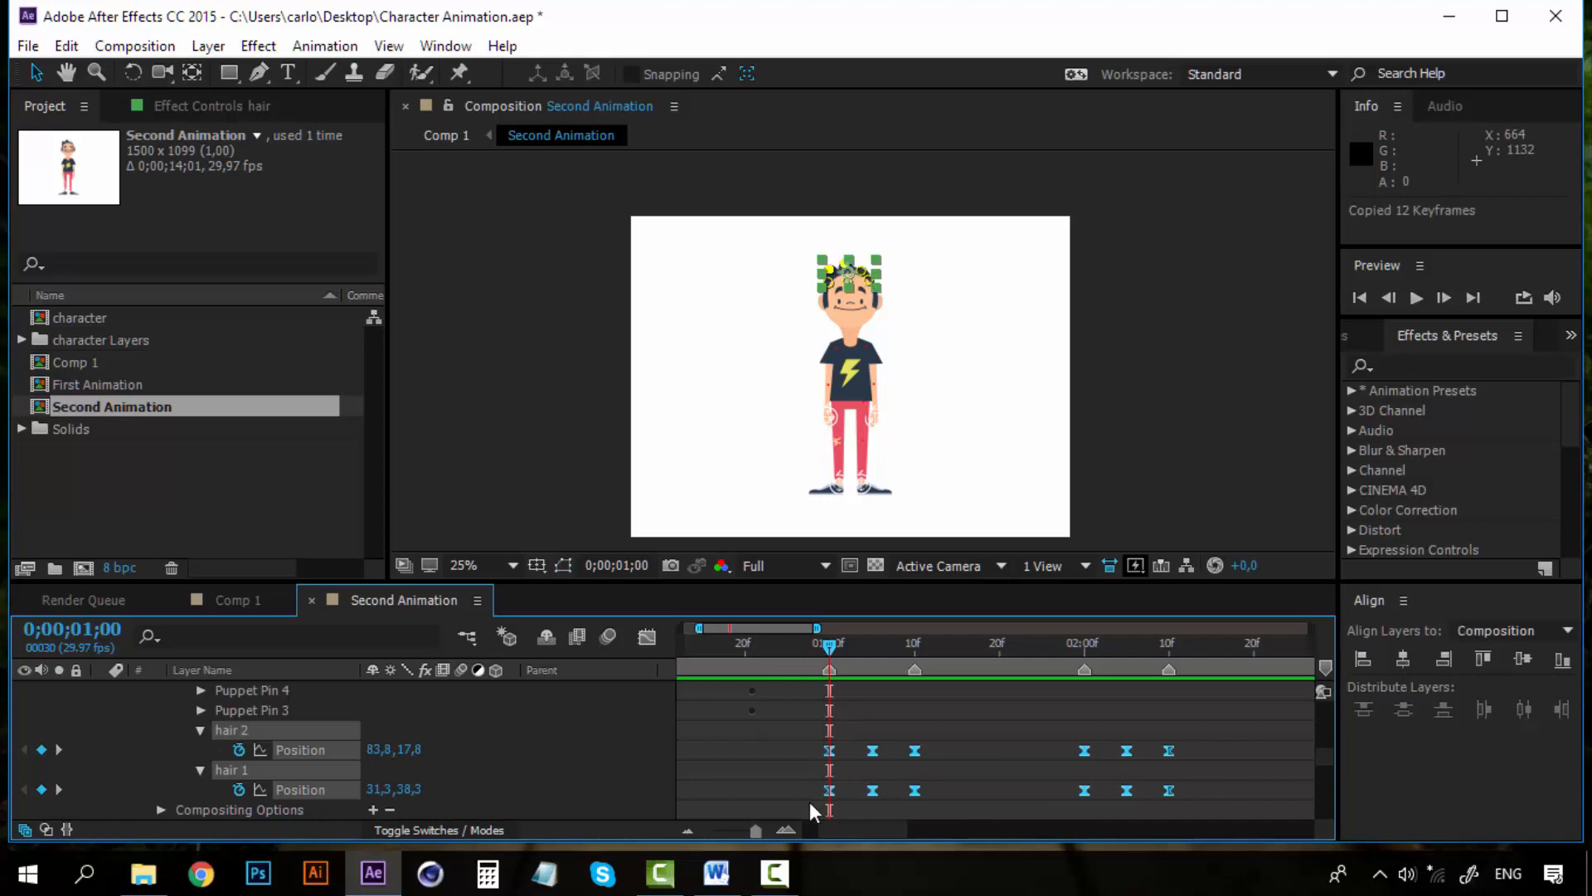
left_click(692, 830)
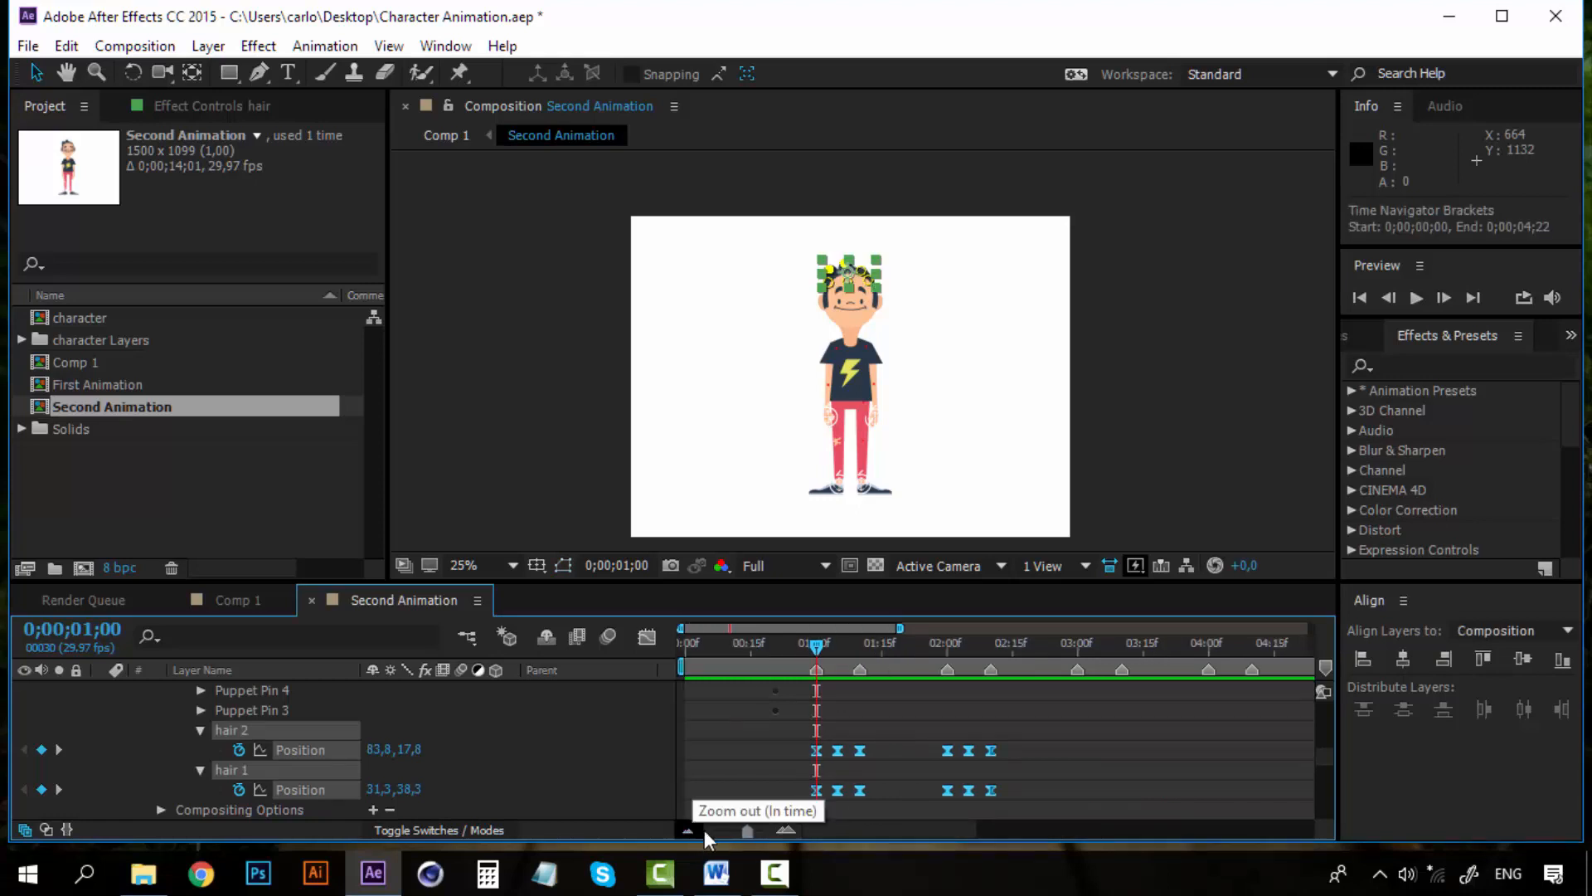
left_click(1079, 644)
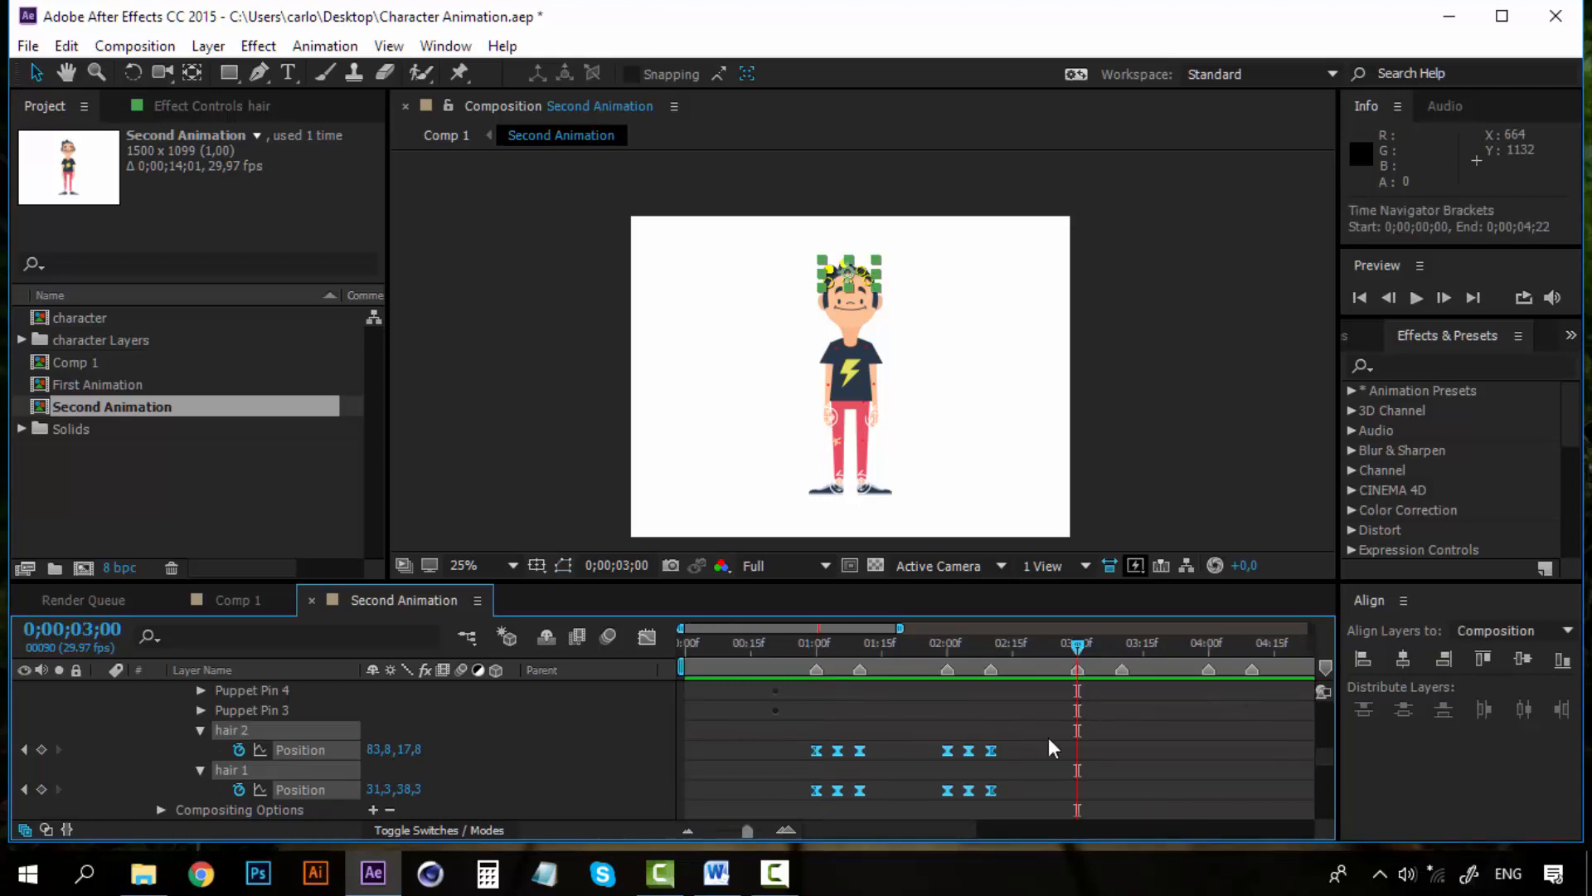
key("ctrl+v")
Paste the hair keyframes again at 0;00;05;00 and at 0;00;07;00
left_click_drag(819, 833, 944, 815)
left_click(977, 647)
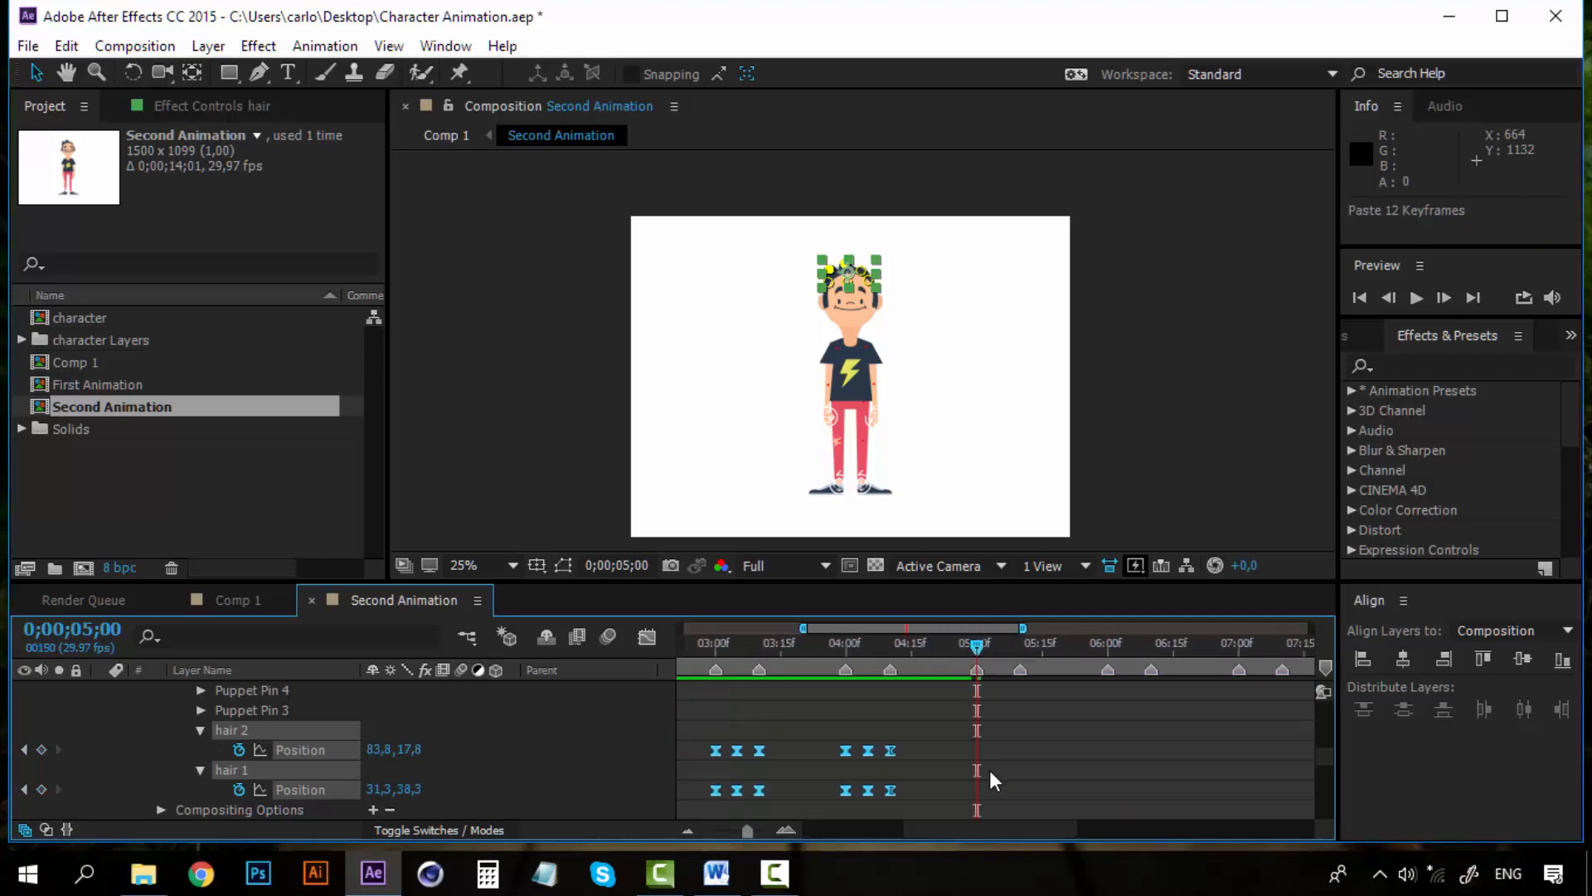
key("ctrl+v")
left_click_drag(995, 821, 1085, 824)
left_click(920, 645)
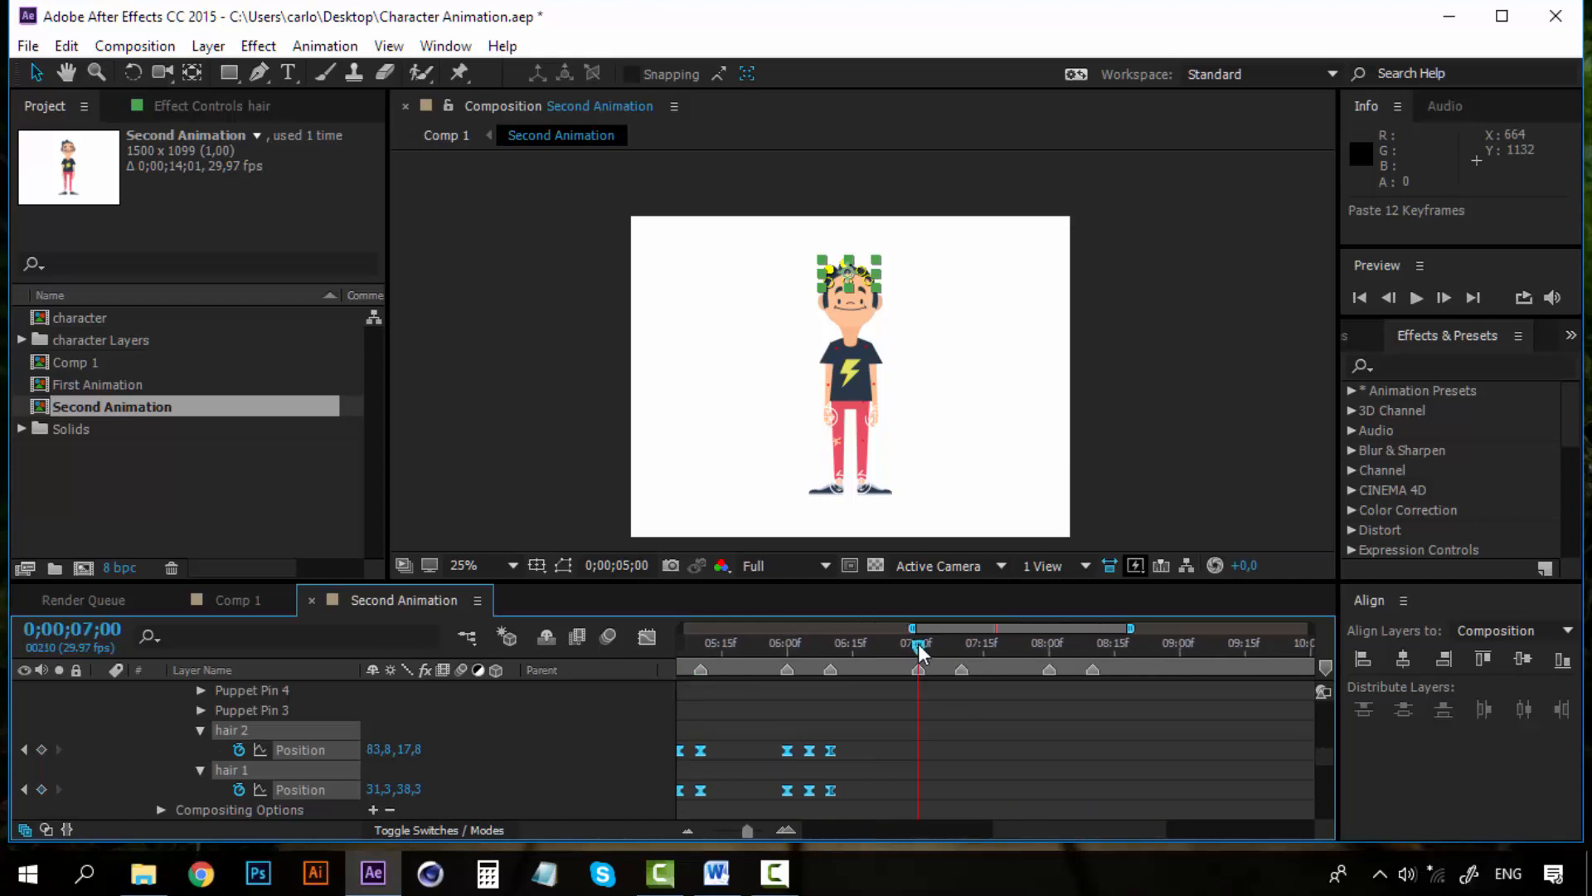
key("ctrl+v")
Collapse the hair 1 and hair 2 properties and return to the top of the layer list
left_click_drag(1085, 833, 871, 826)
left_click(201, 729)
left_click(202, 750)
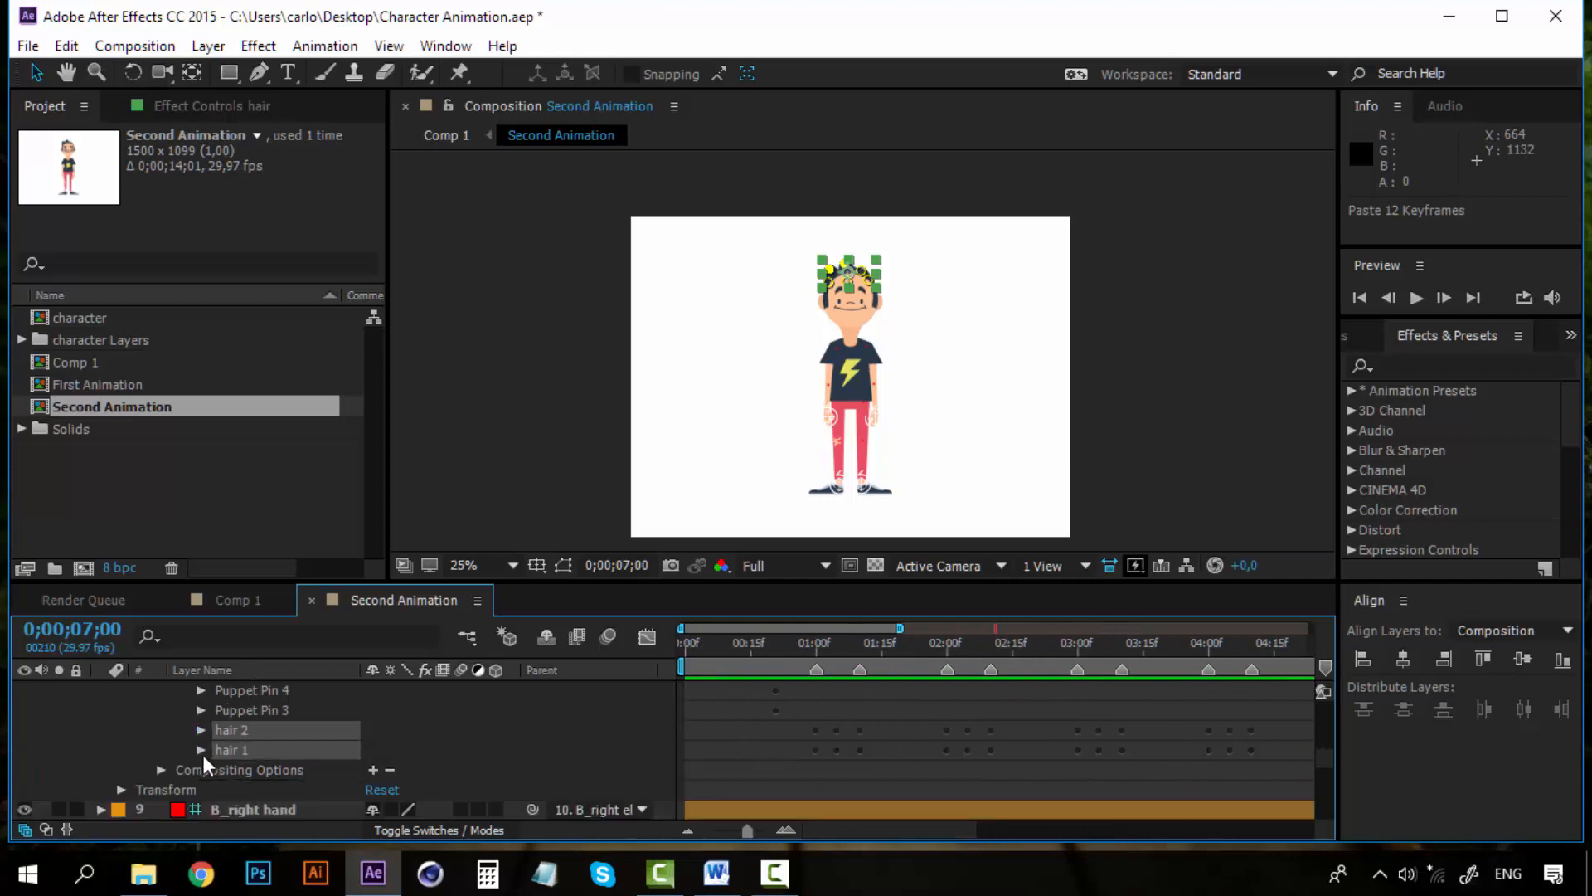
scroll(212, 752, "up", 10)
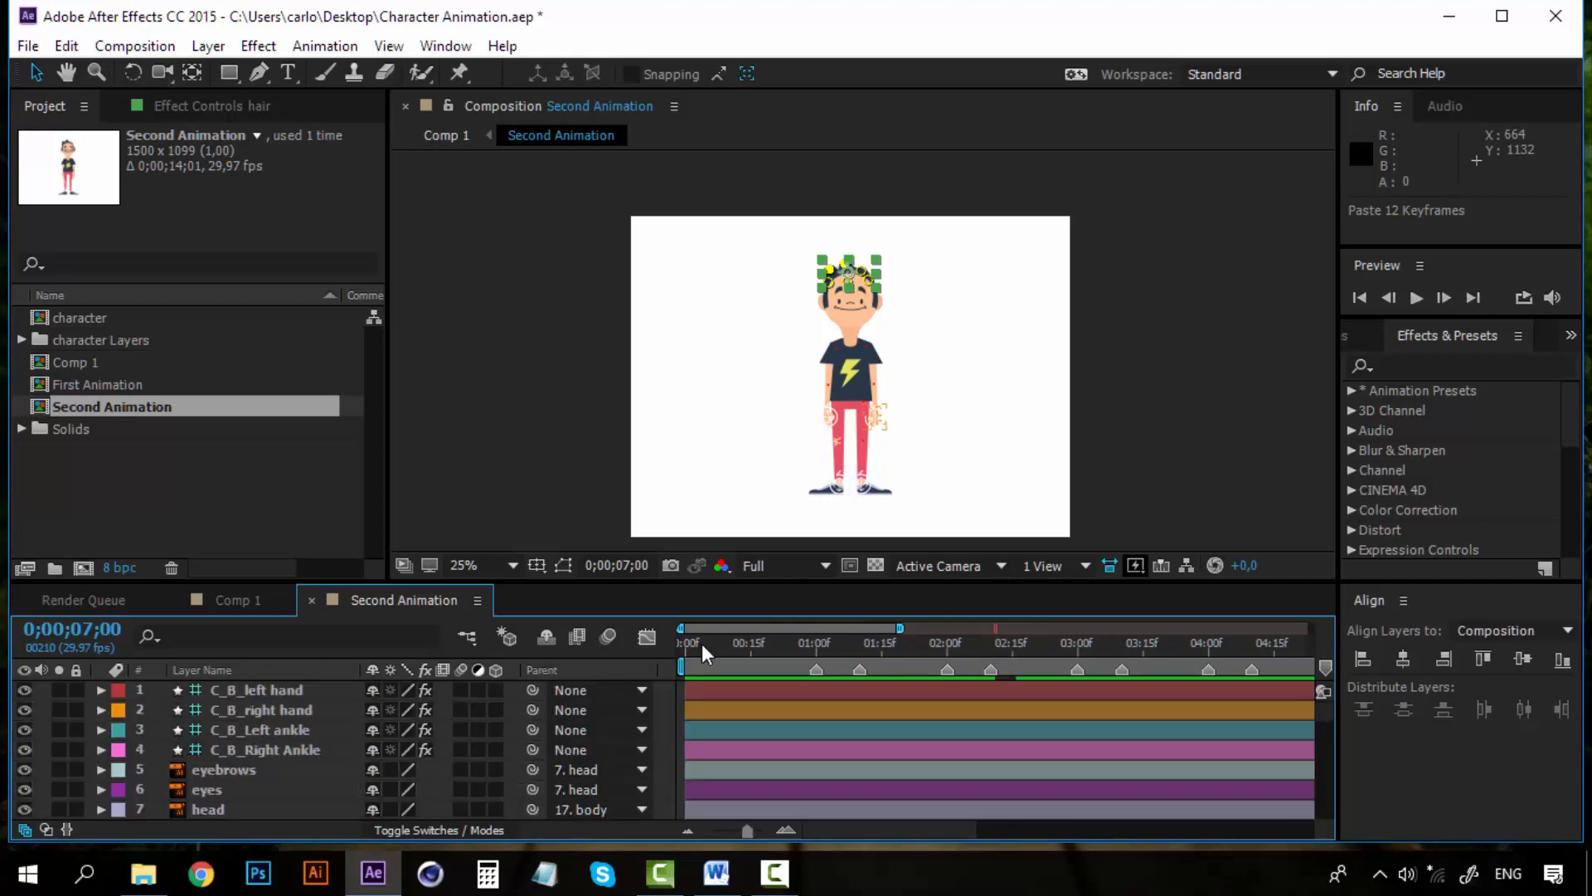
Preview the finished second animation from its first frame
left_click_drag(708, 643, 622, 643)
left_click(666, 651)
key("space")
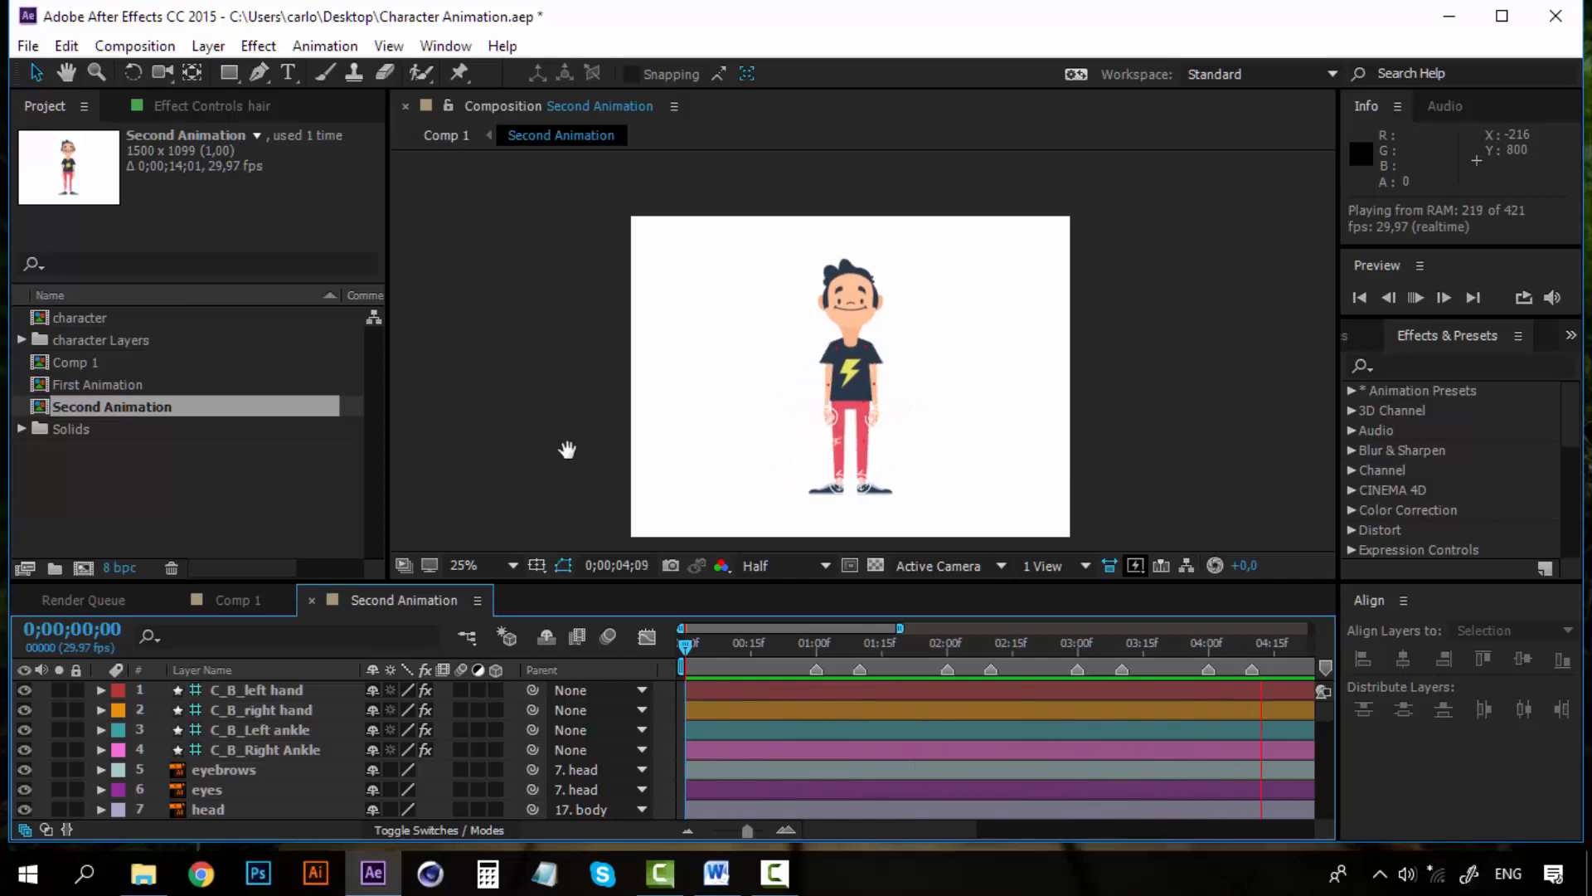
left_click(687, 644)
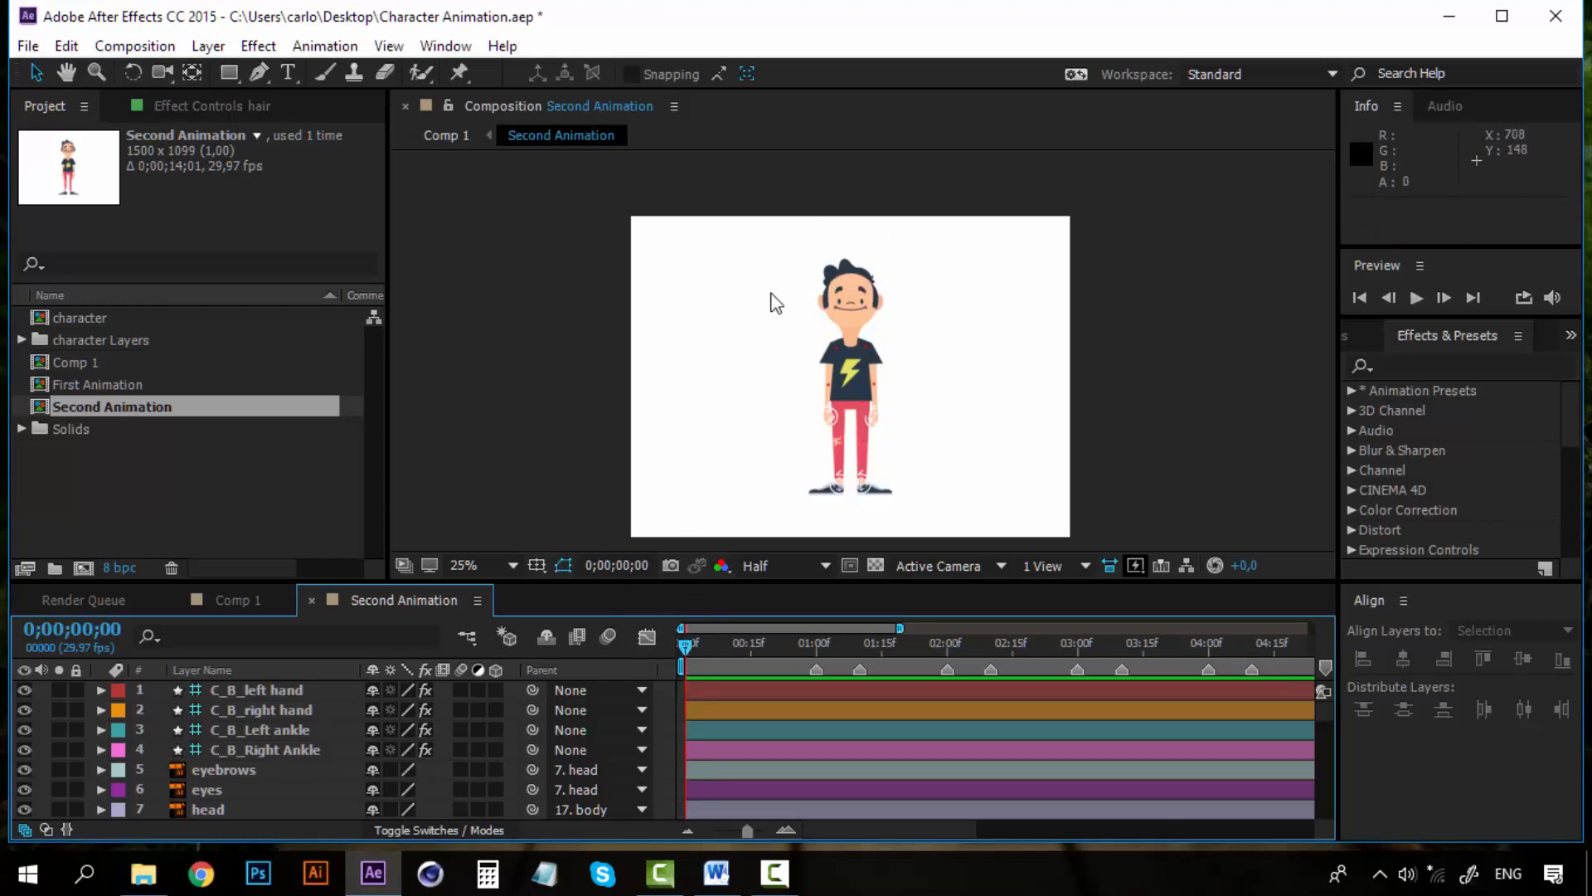
key("space")
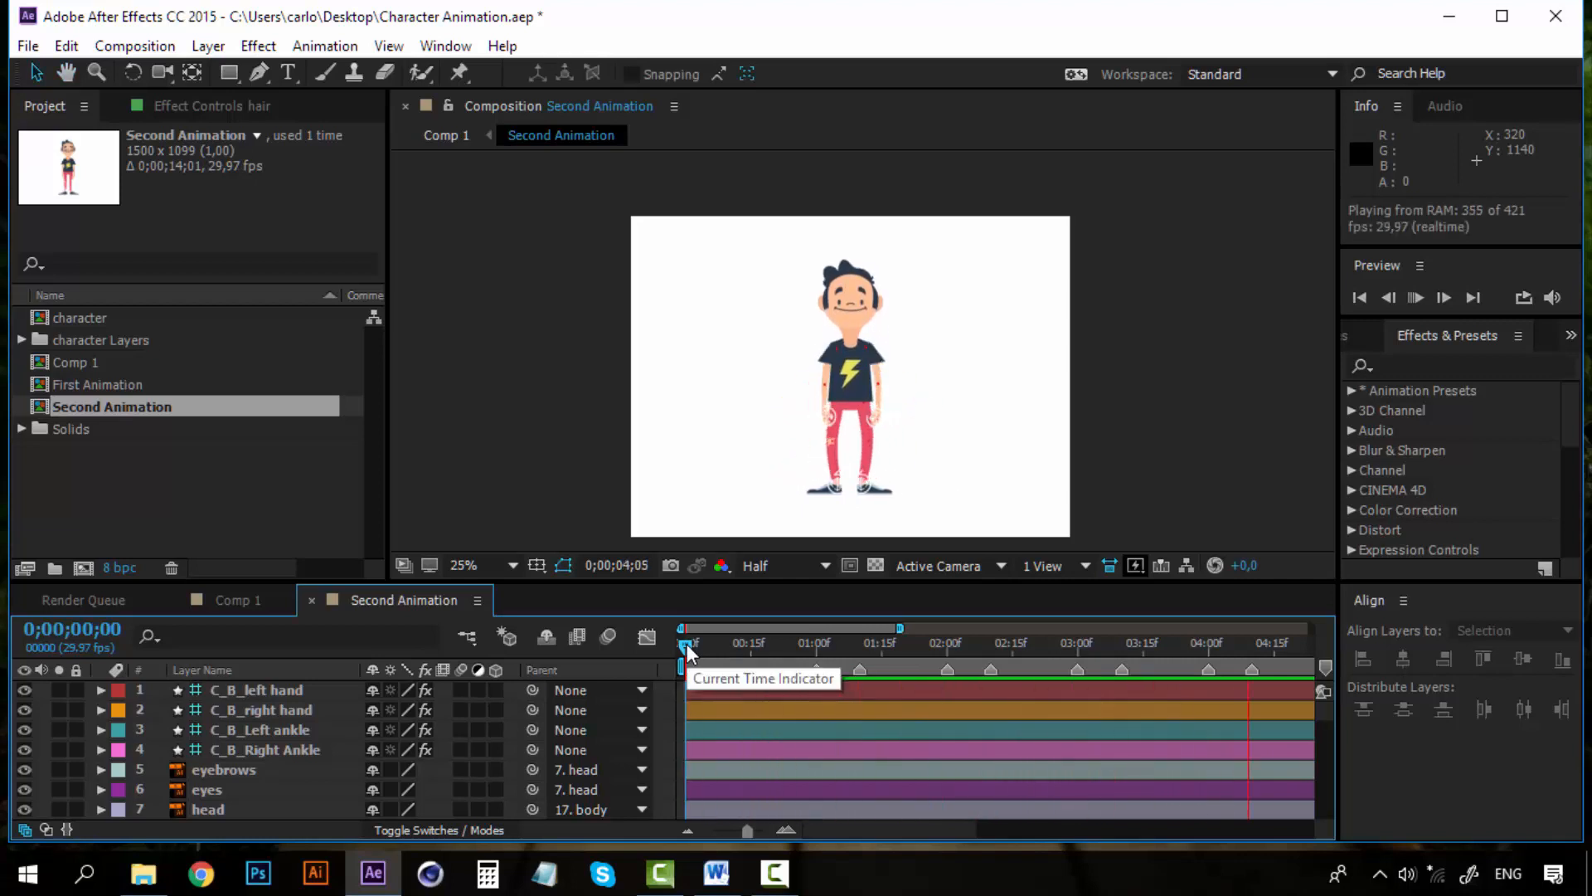
key("space")
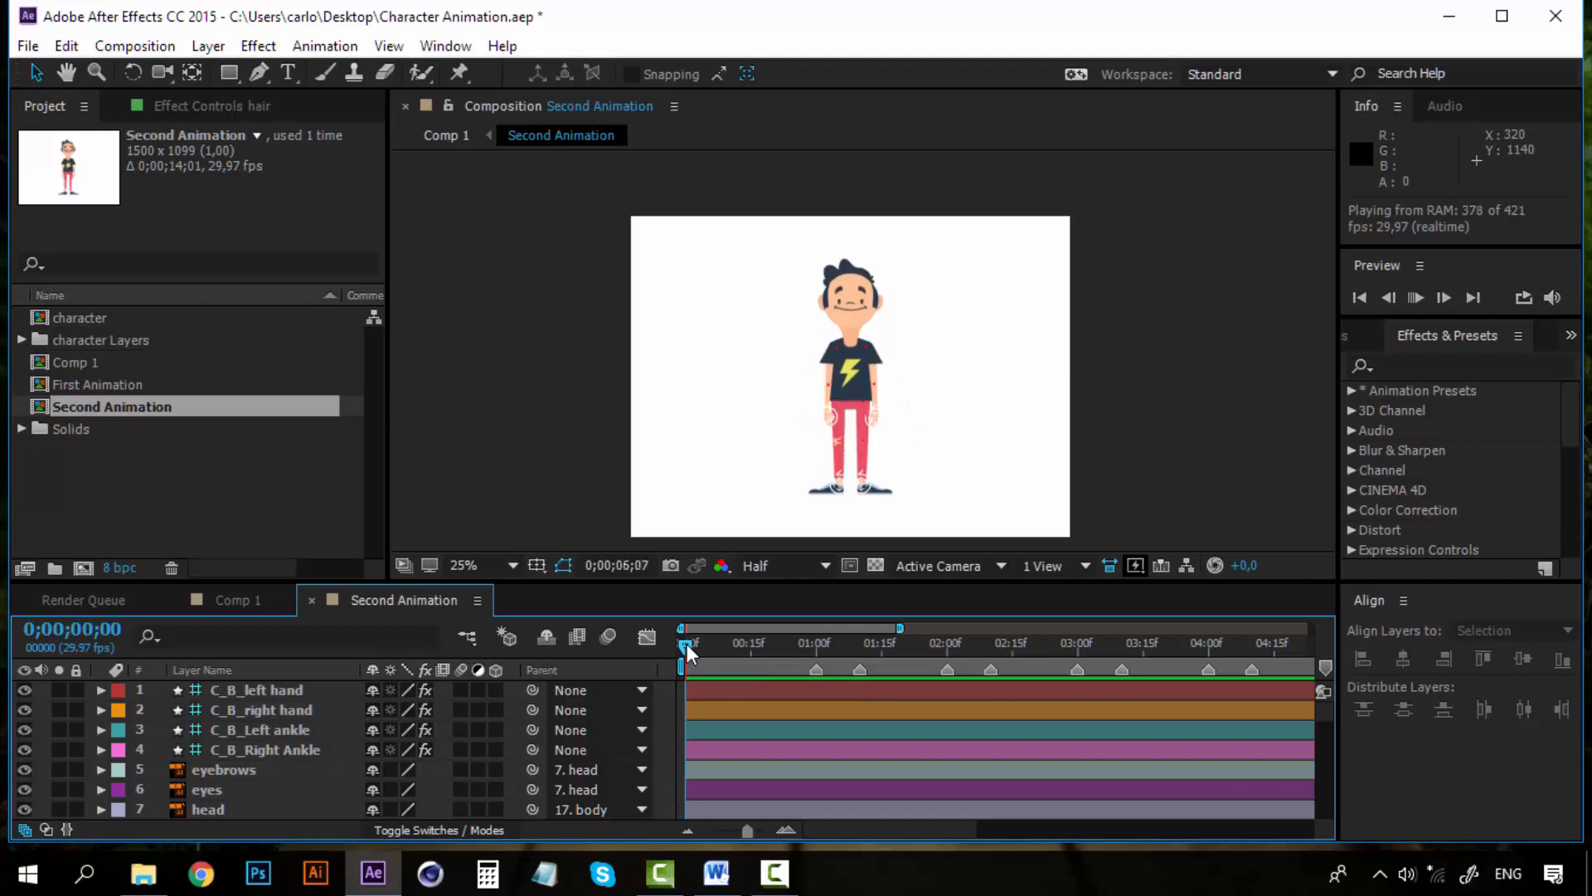
Switch to Comp 1 and preview the transition from the first animation into the second animation
left_click(313, 600)
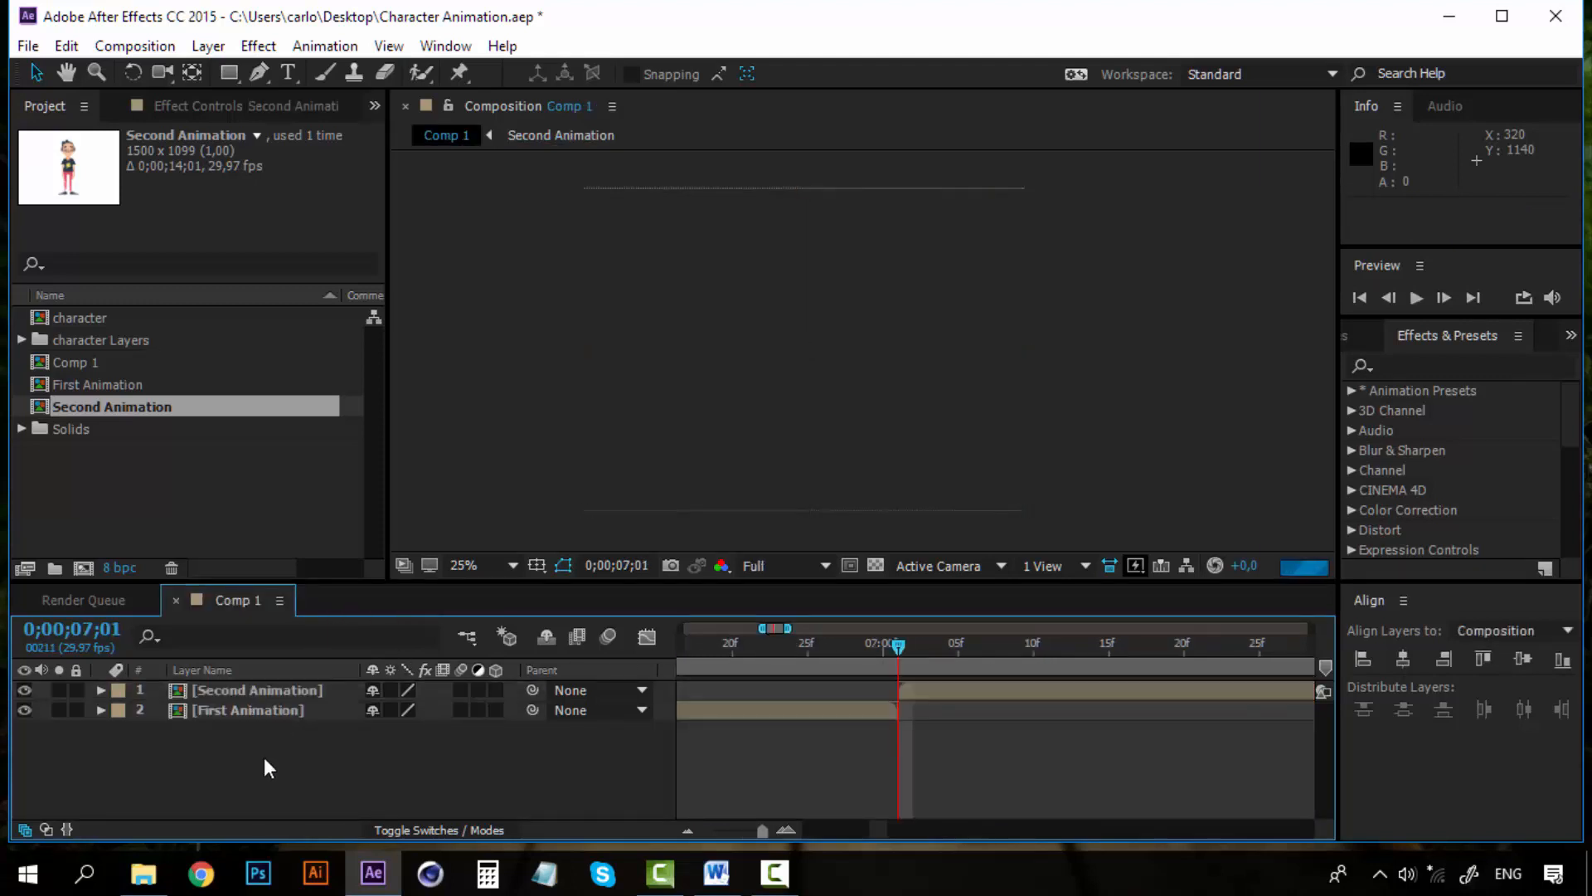
left_click_drag(834, 641, 723, 641)
key("space")
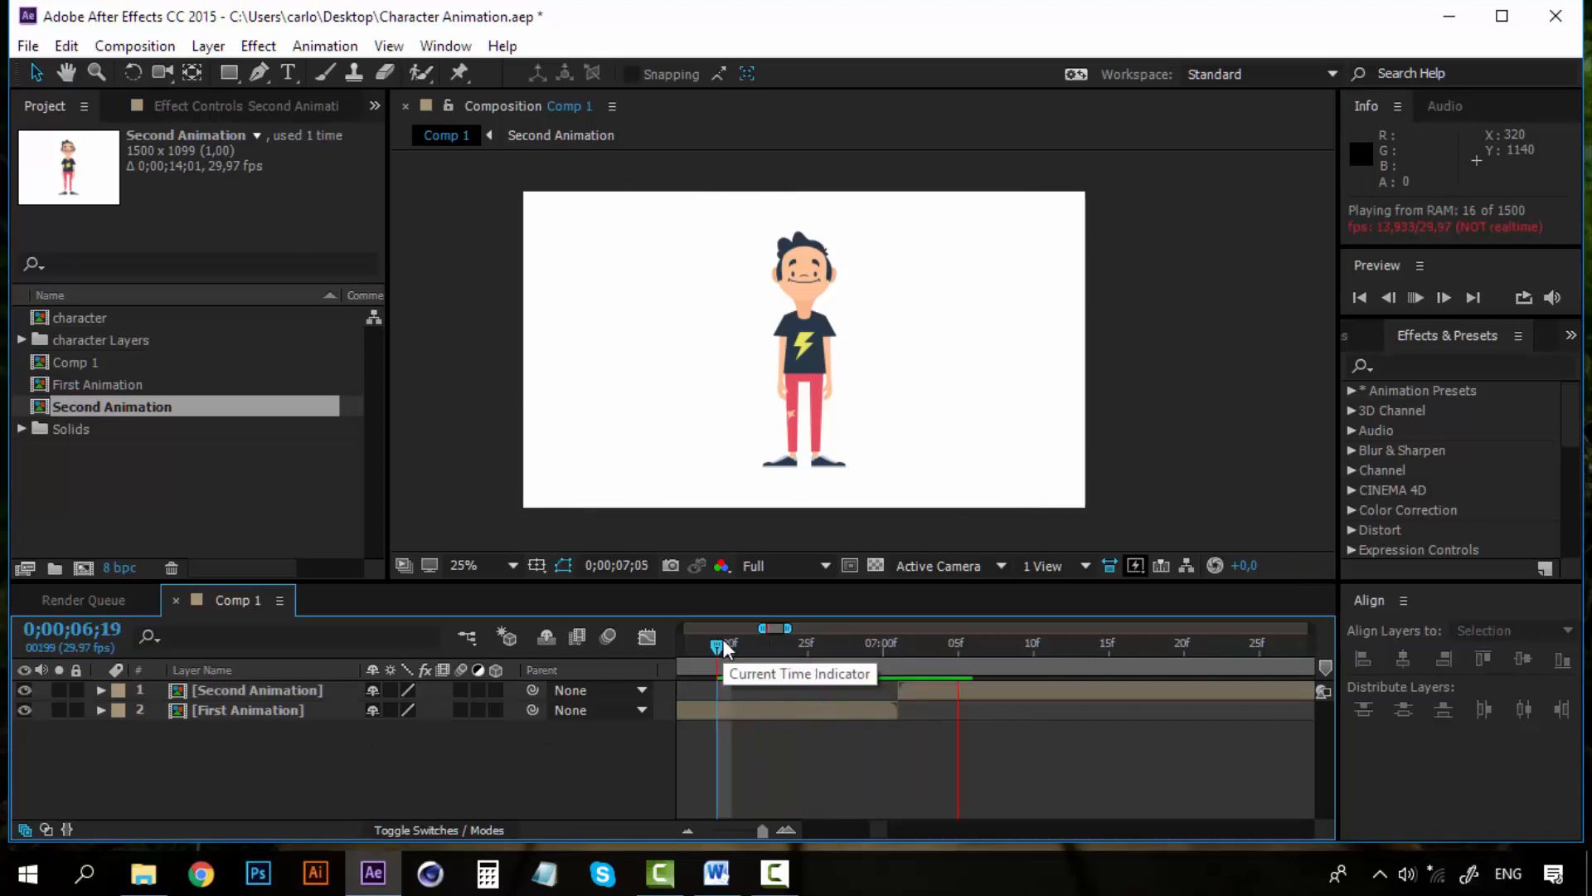
left_click(691, 832)
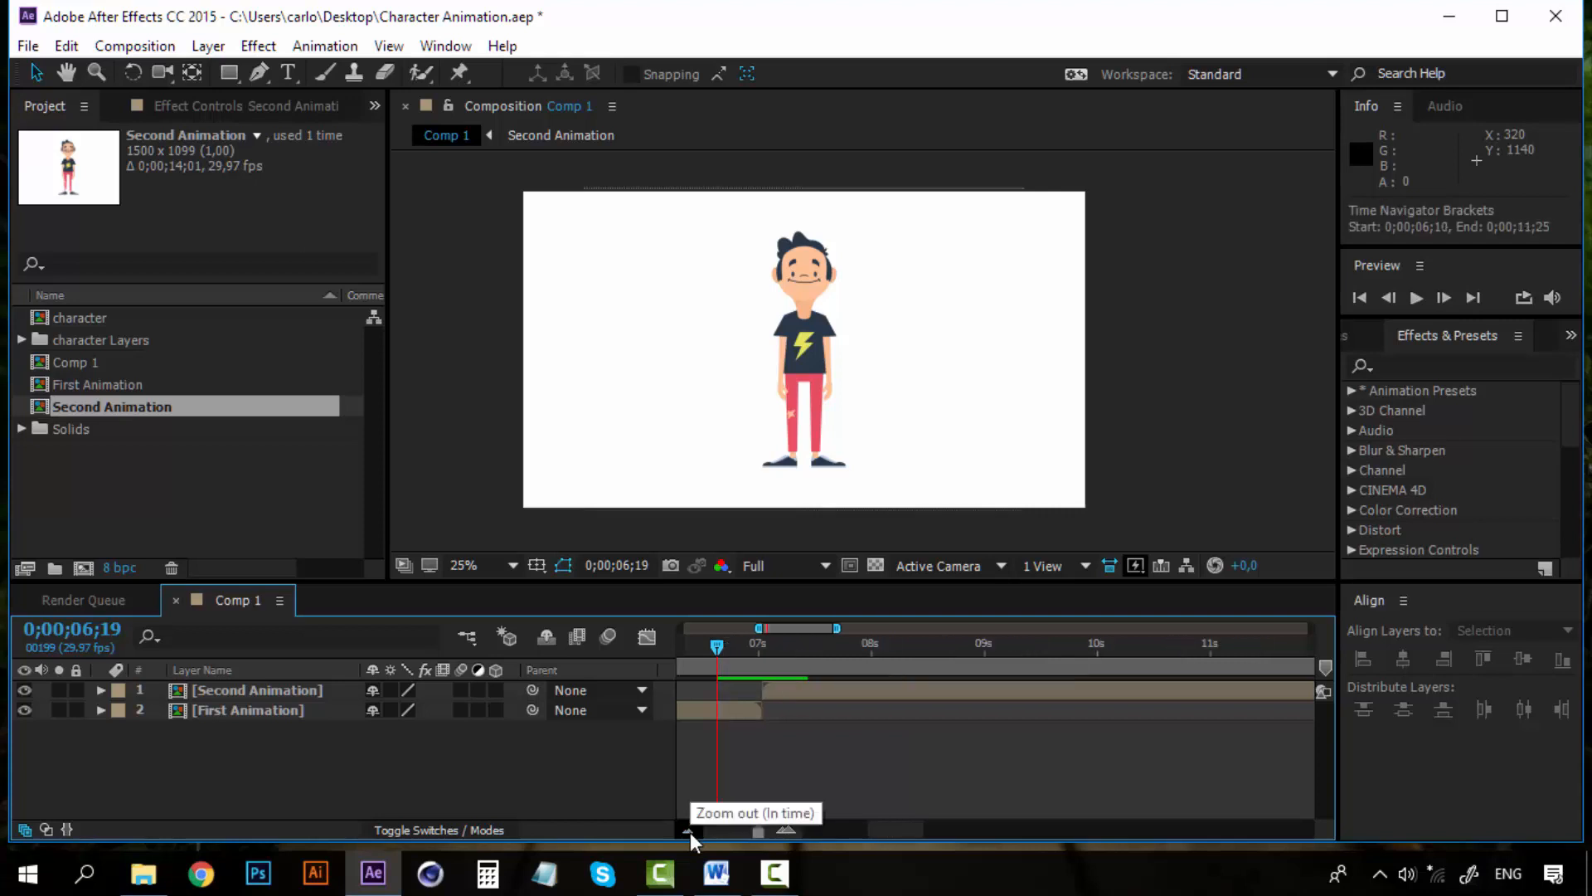
left_click_drag(910, 828, 892, 828)
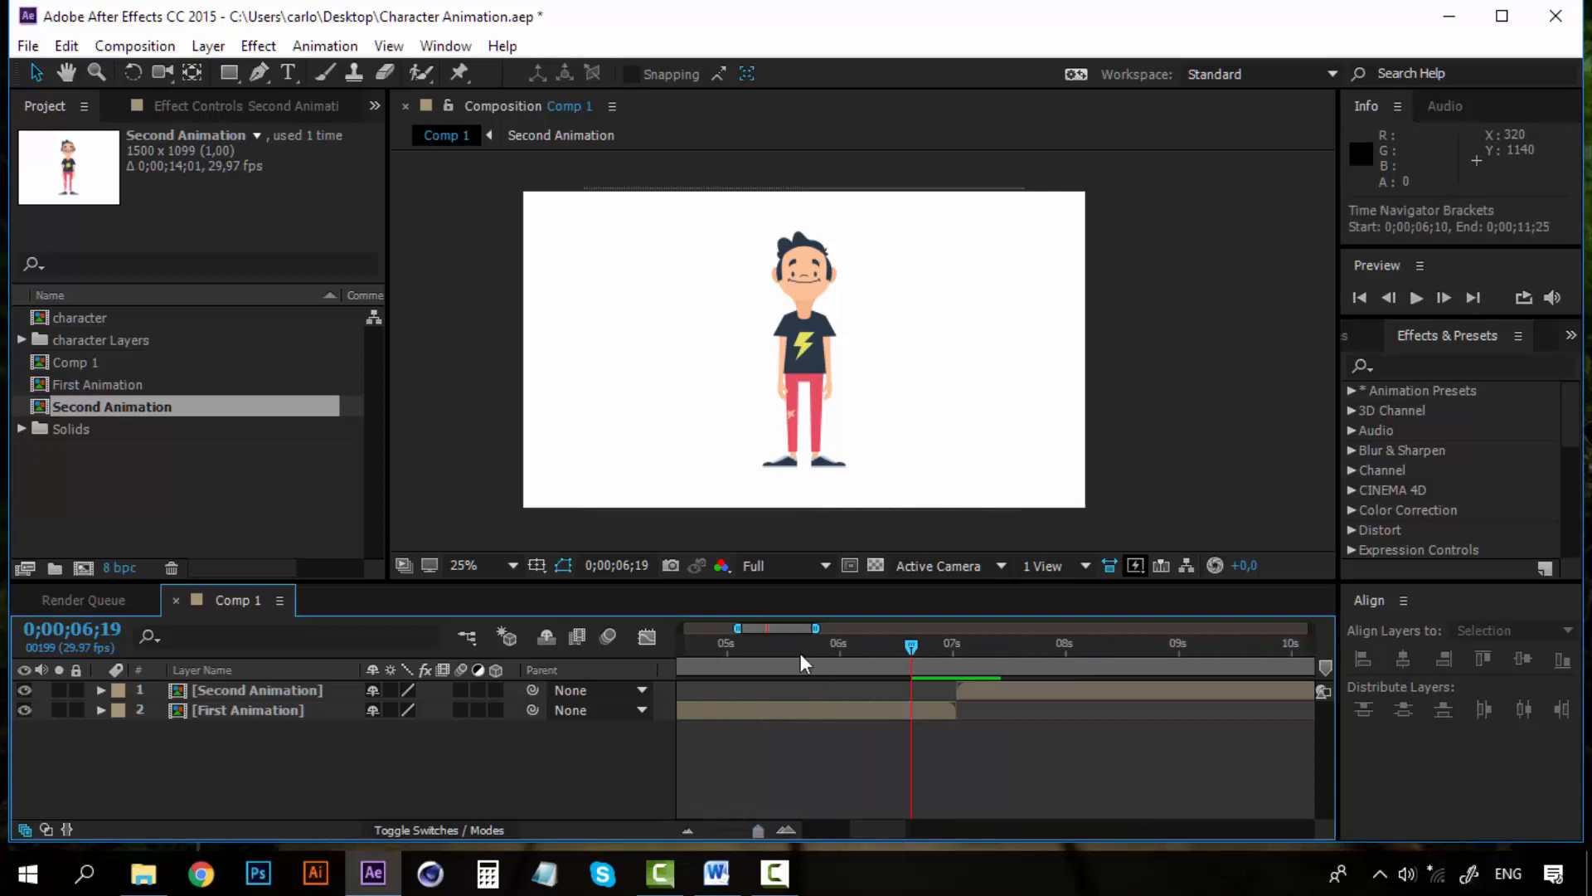
left_click(768, 644)
key("space")
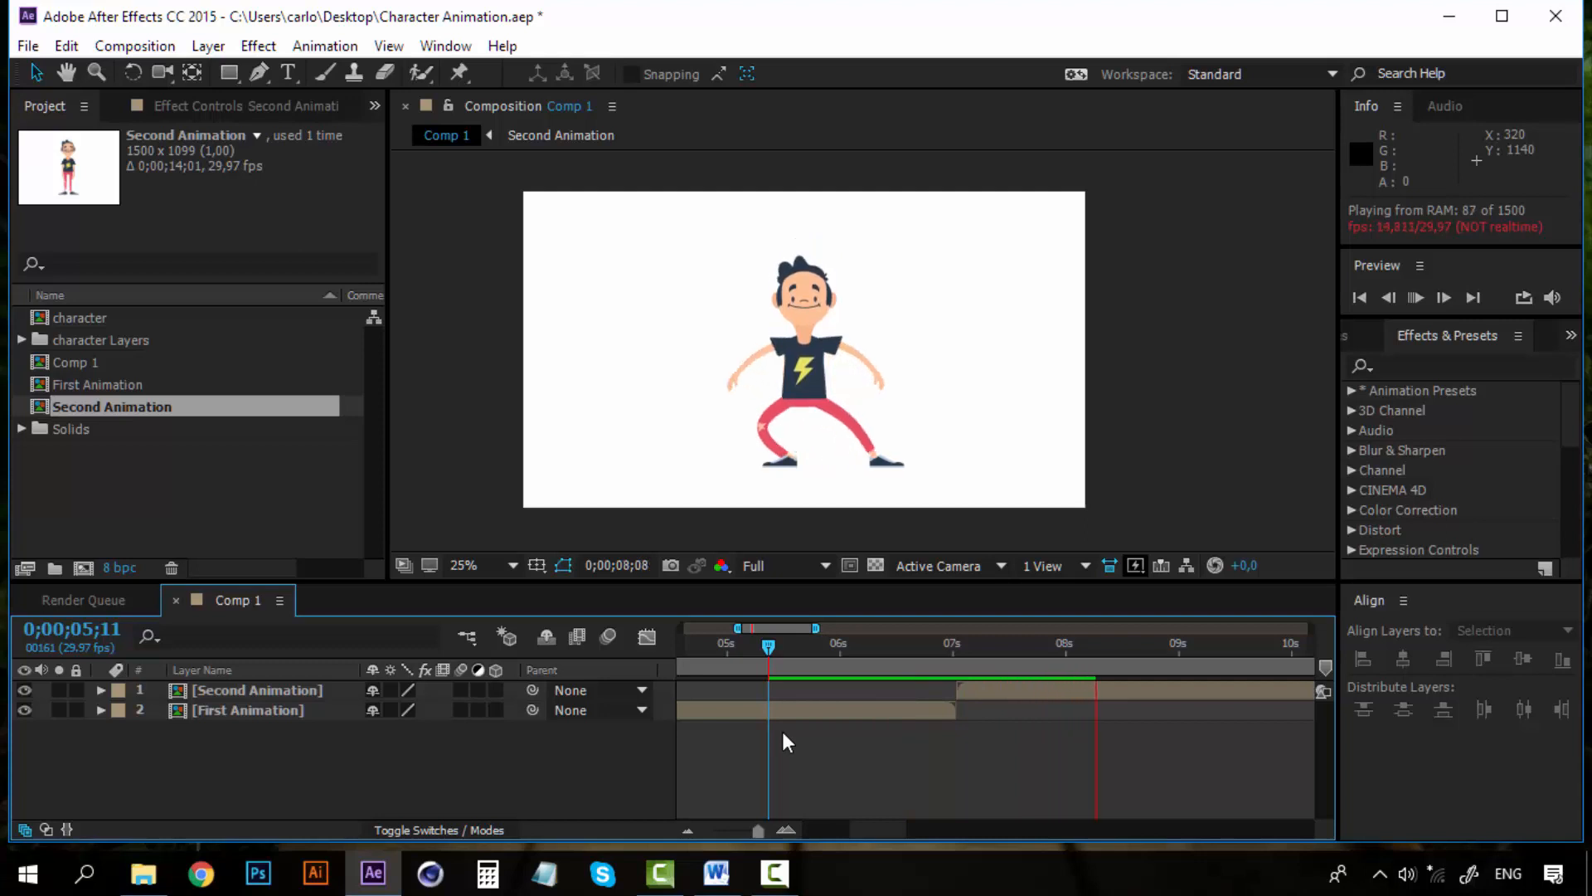
left_click_drag(932, 650, 964, 646)
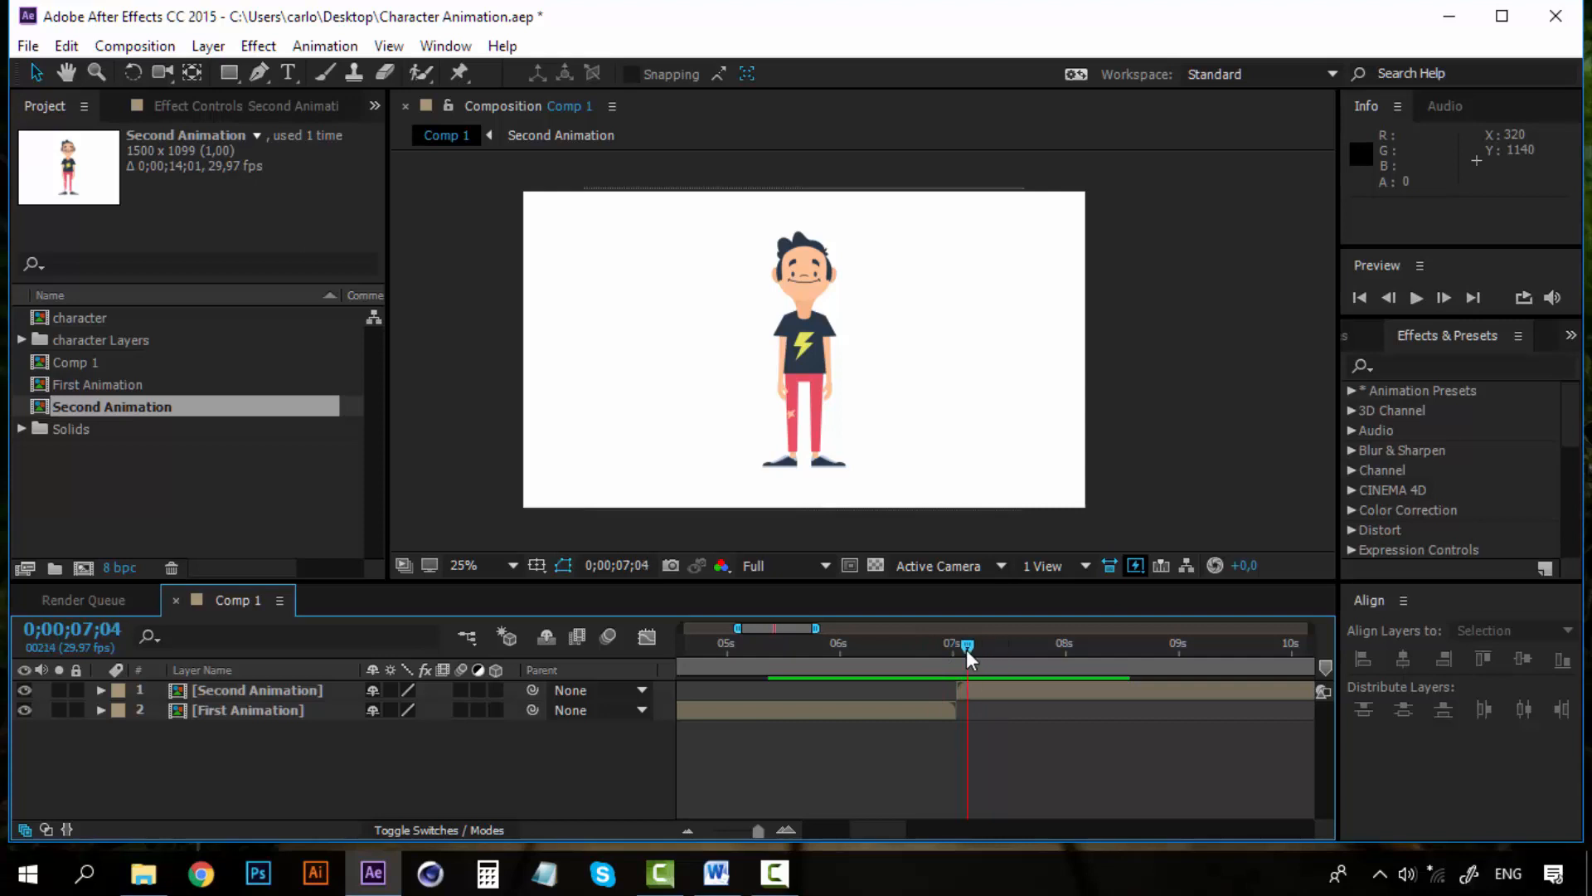
left_click_drag(879, 828, 896, 828)
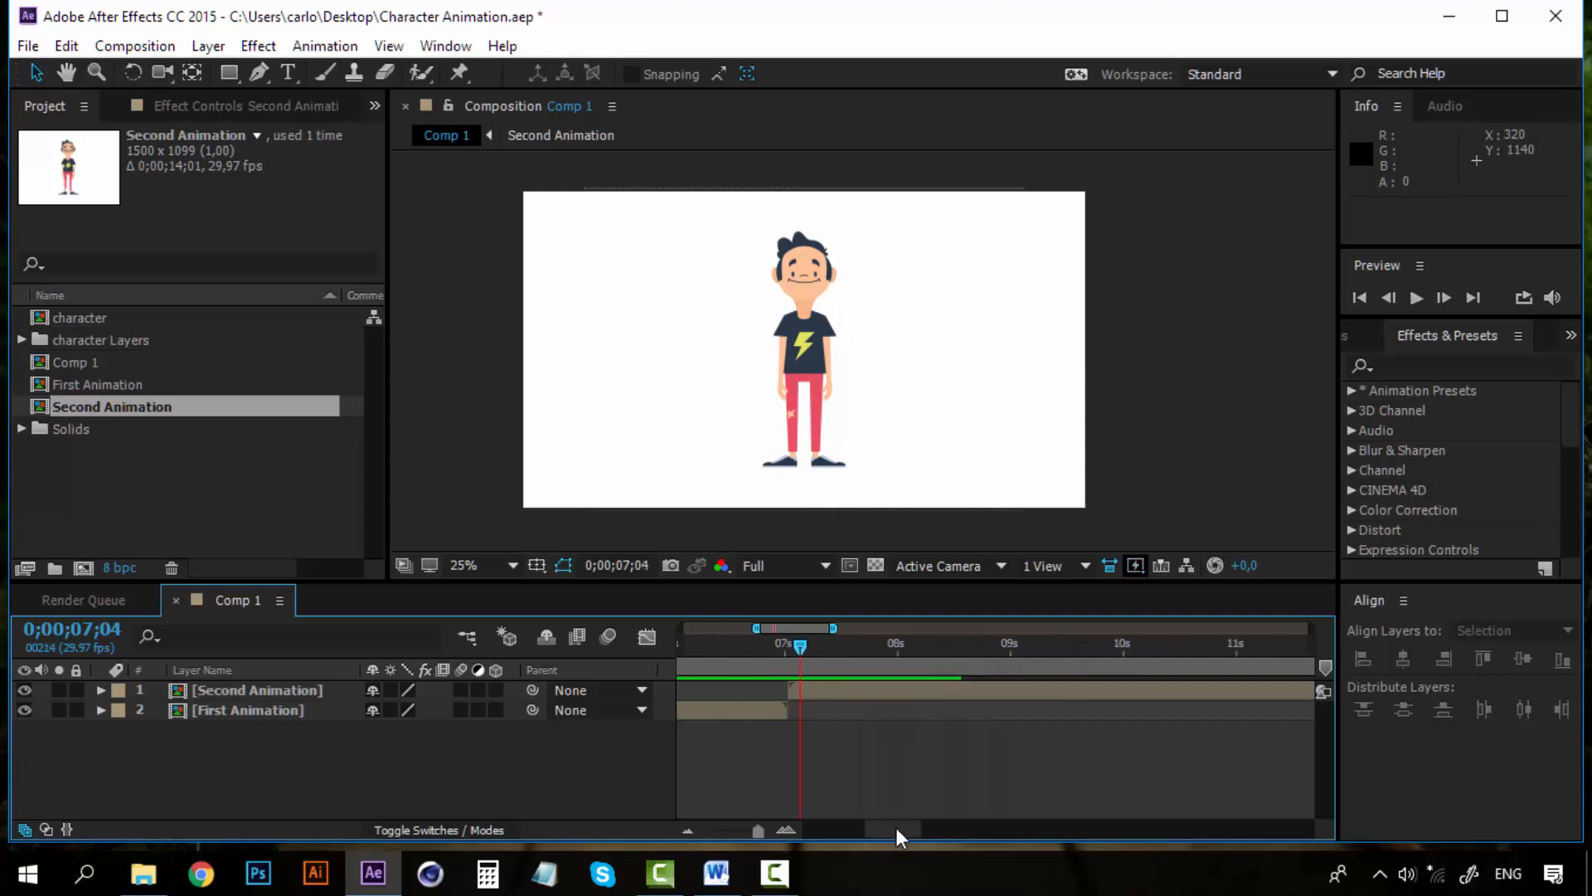